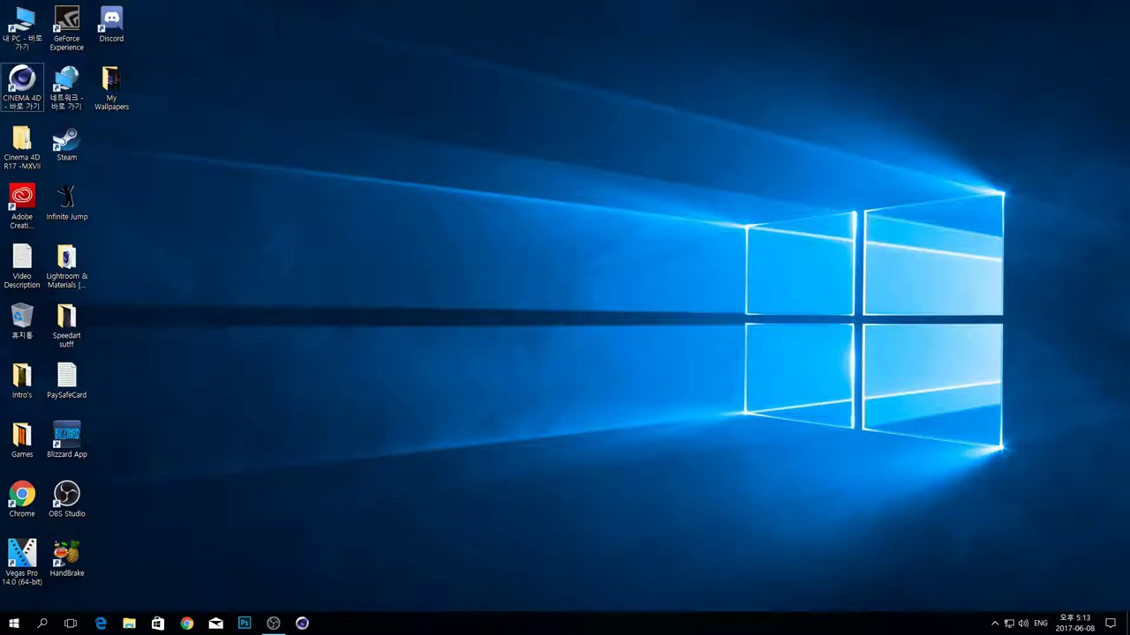
drag(1124, 4, 639, 280)
drag(1125, 2, 809, 252)
drag(913, 33, 593, 316)
drag(300, 166, 817, 548)
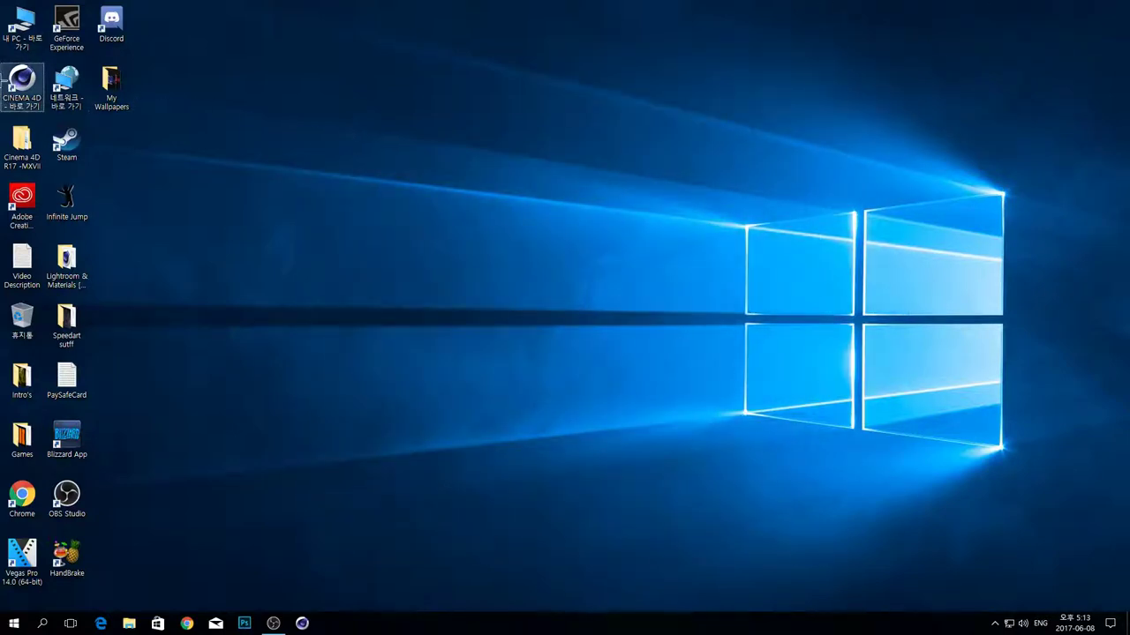
drag(1117, 13, 641, 462)
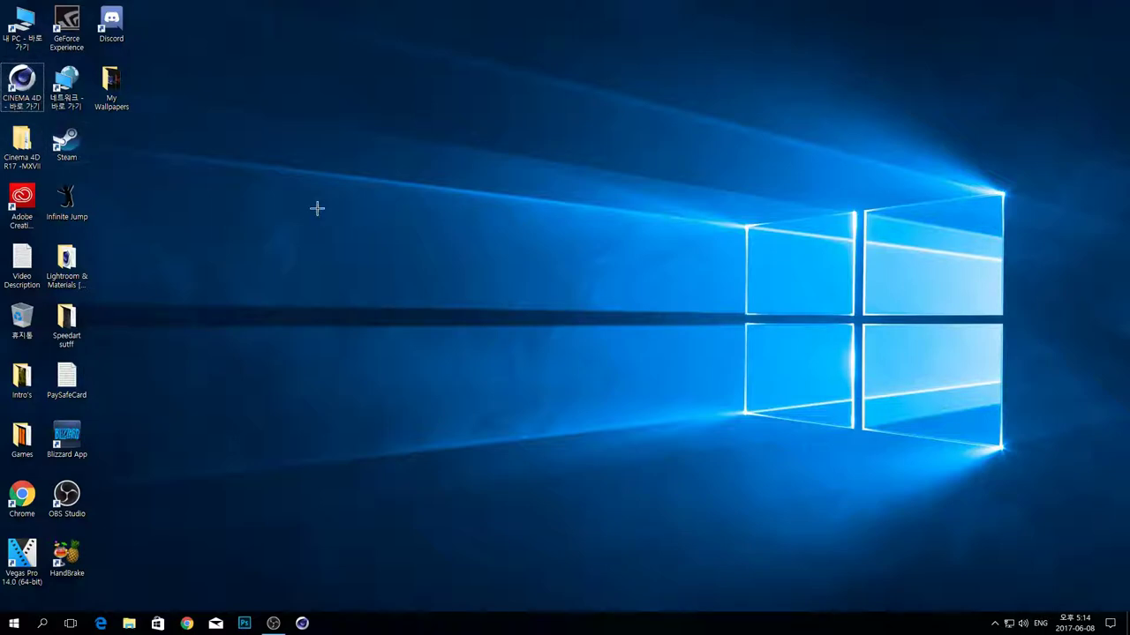
- Move the CINEMA 4D shortcut to the middle of the desktop
drag(24, 101, 565, 273)
mouse_move(454, 322)
mouse_down()
mouse_move(574, 217)
mouse_move(465, 330)
mouse_up()
click(519, 334)
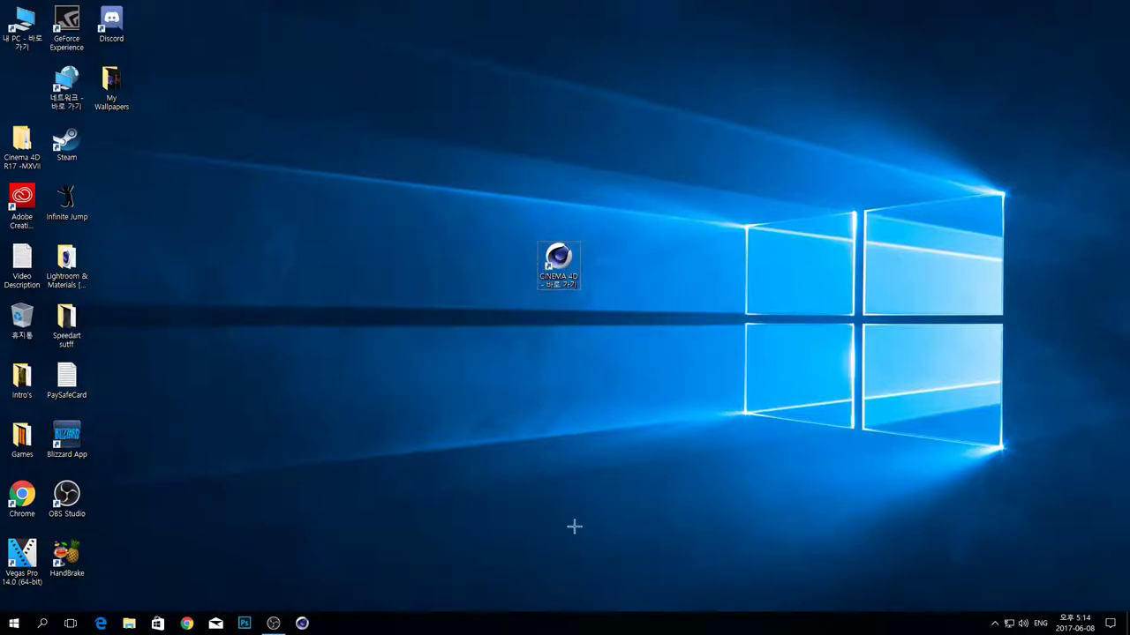
- Search Windows for "phot" and try to launch Adobe Photoshop CC 2017
key(super)
text(phot)
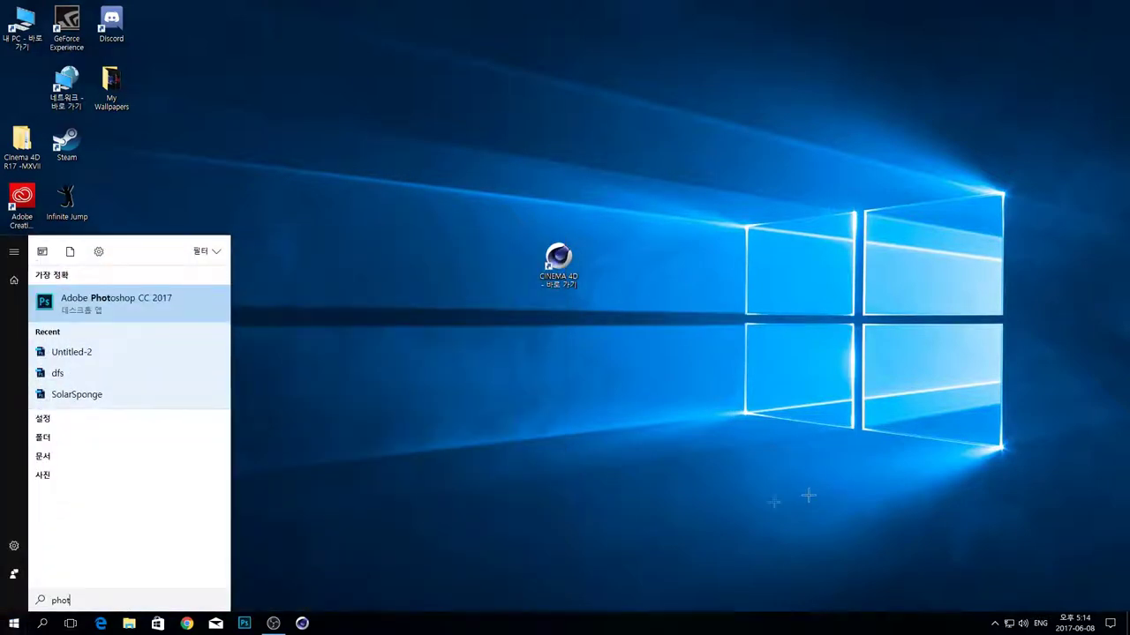
key(Return)
mouse_move(703, 338)
mouse_down()
mouse_move(409, 156)
mouse_move(782, 391)
mouse_up()
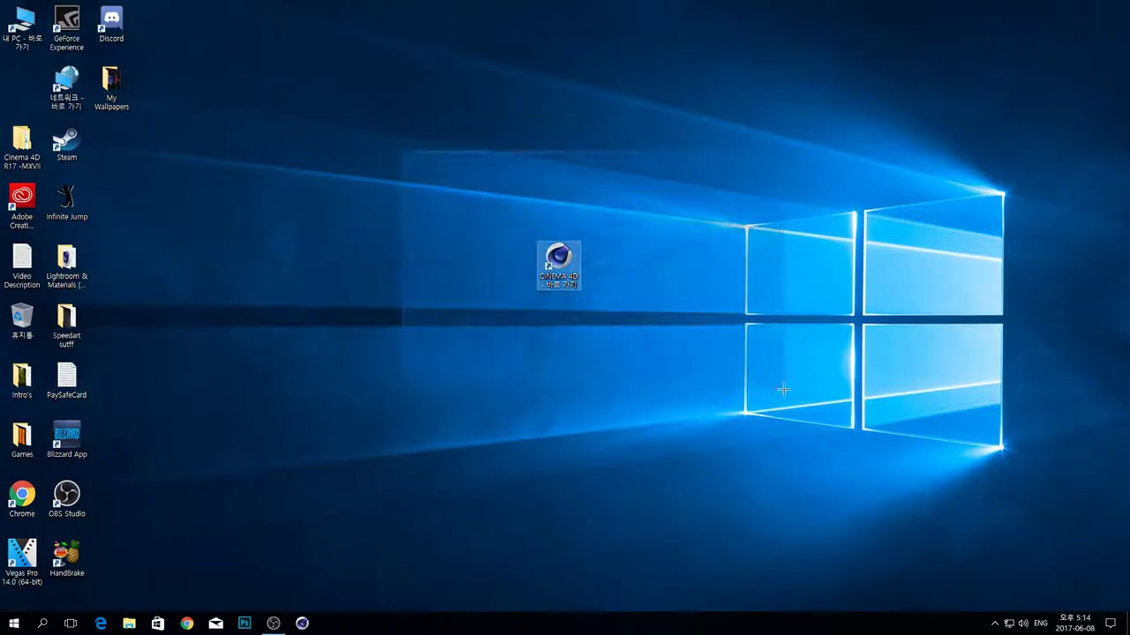
click(782, 391)
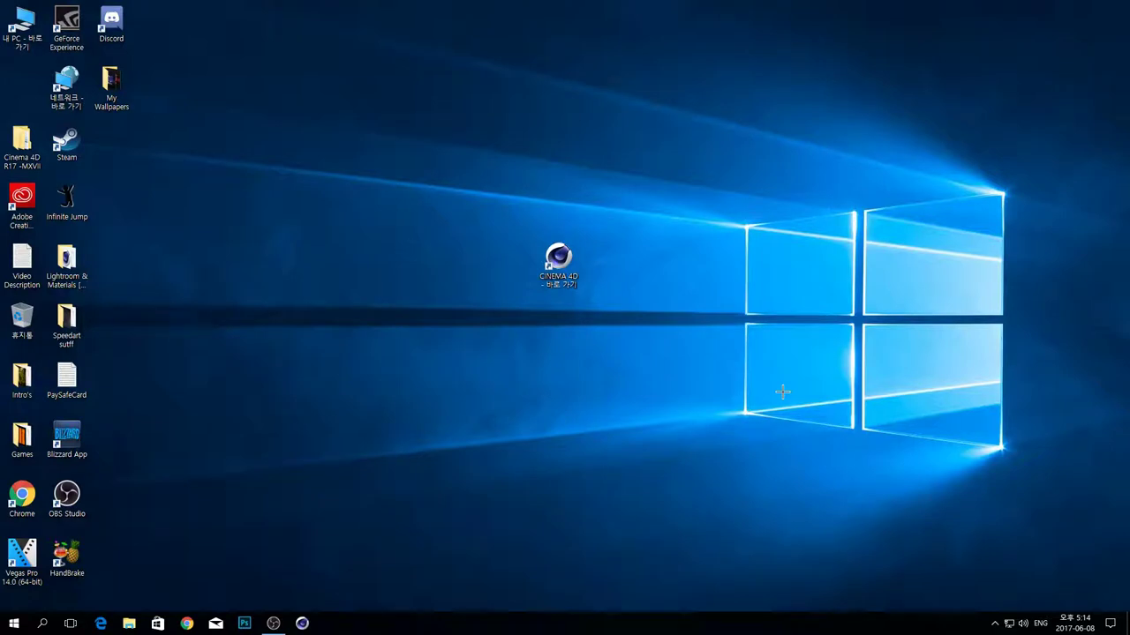
- Return the CINEMA 4D shortcut to its place among the desktop icons and launch Cinema 4D from it
drag(558, 257, 16, 76)
click(574, 203)
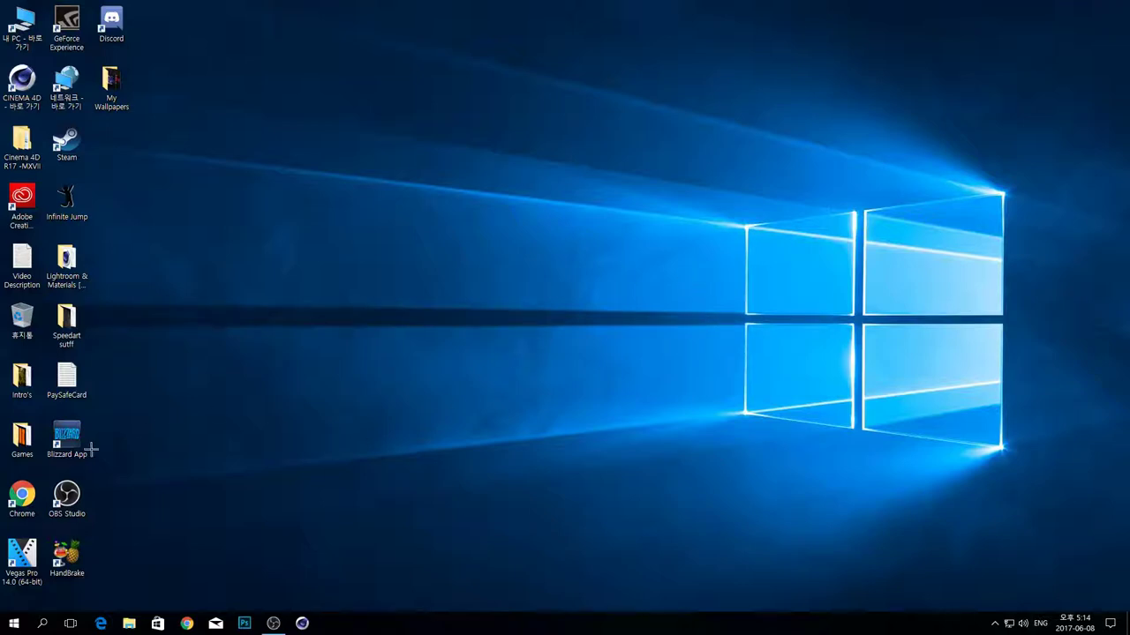
click(22, 84)
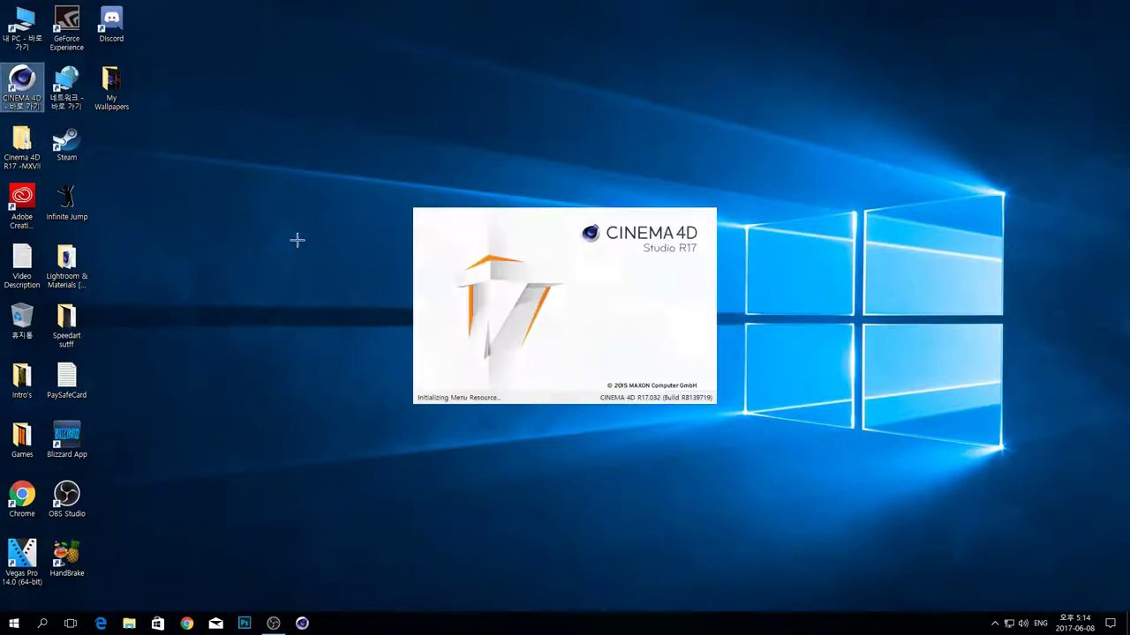
drag(805, 445, 318, 174)
drag(330, 126, 218, 111)
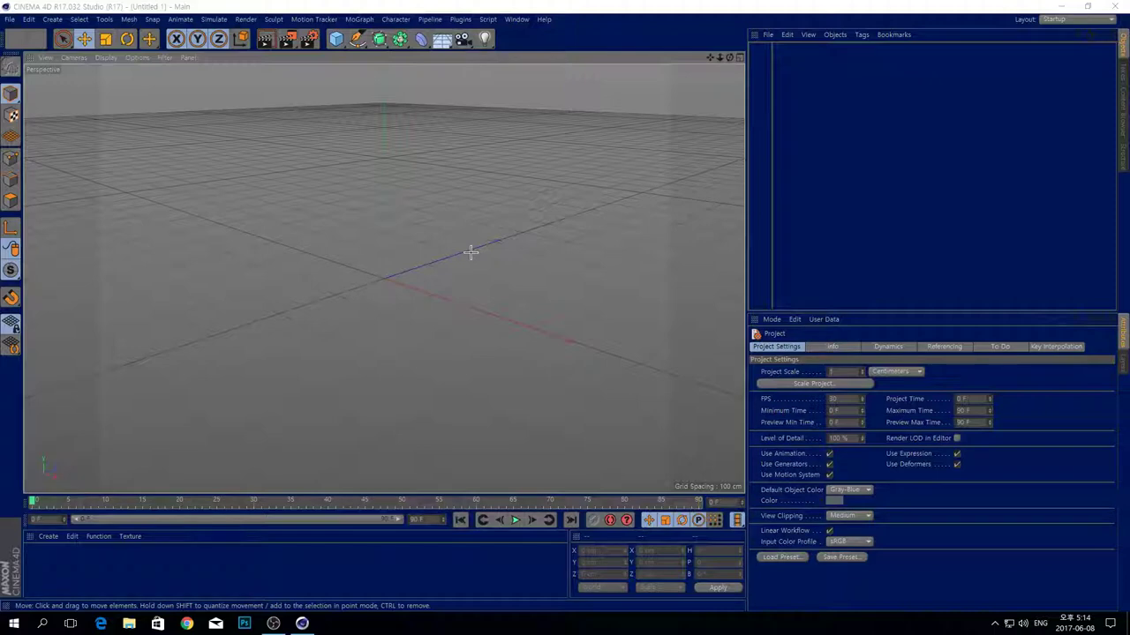
- Open the RIGS folder inside "Minecraft speed ar" on the Data1 (E:) drive and browse its files
click(129, 624)
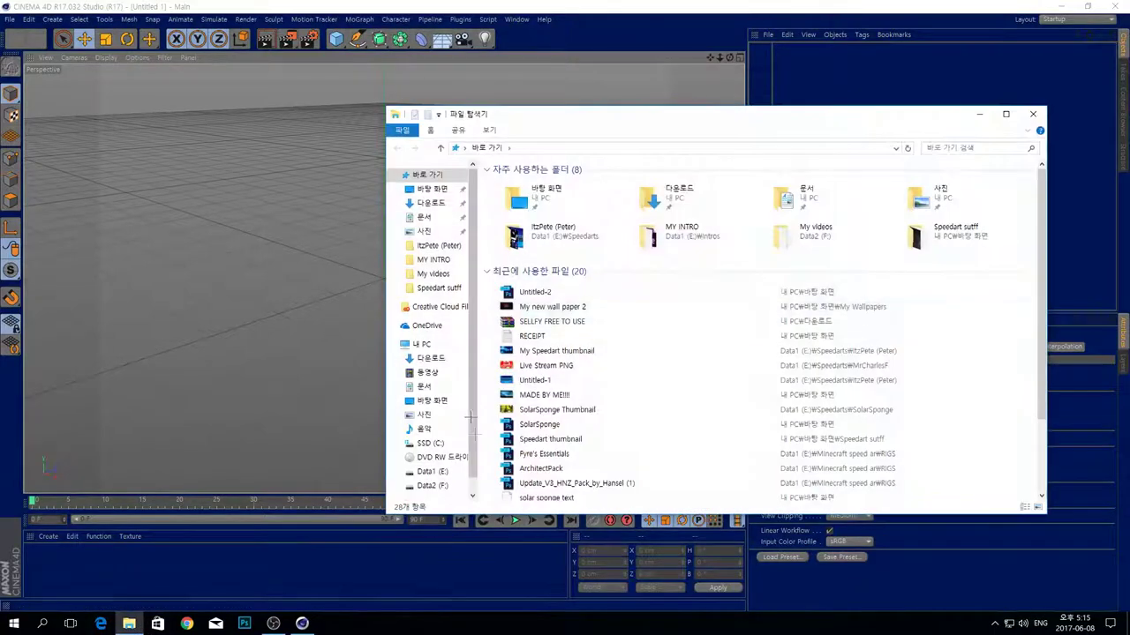
click(432, 471)
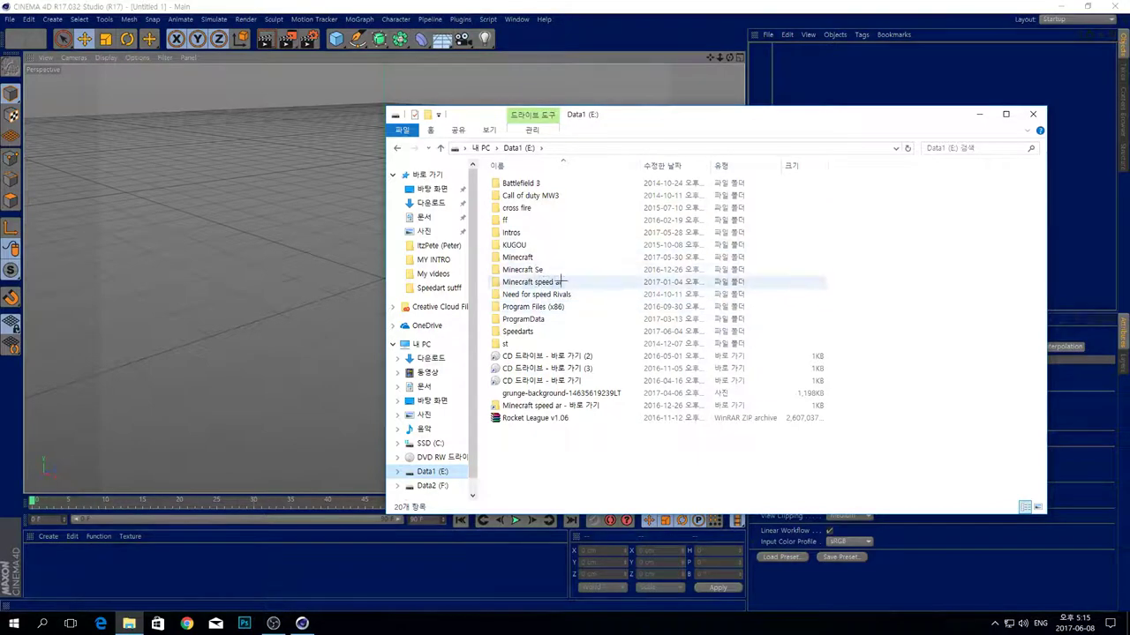
double_click(560, 281)
double_click(516, 196)
scroll(649, 314, down, 4)
scroll(649, 315, down, 5)
scroll(649, 314, up, 9)
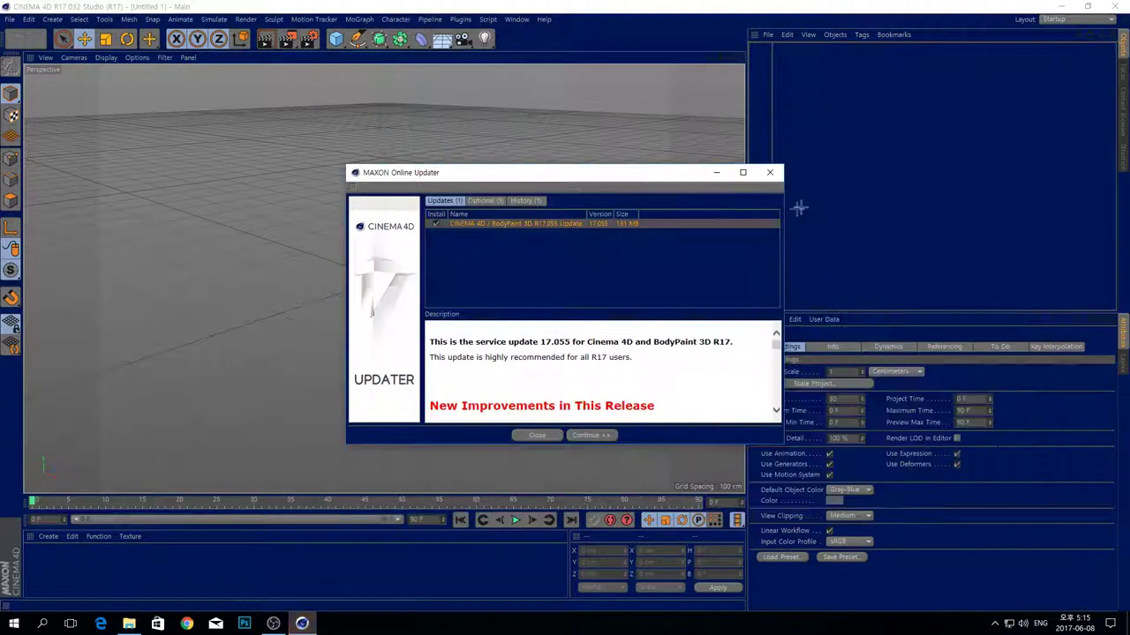
- Dismiss the MAXON Online Updater and look through the rig files in the RIGS folder
click(769, 172)
click(129, 623)
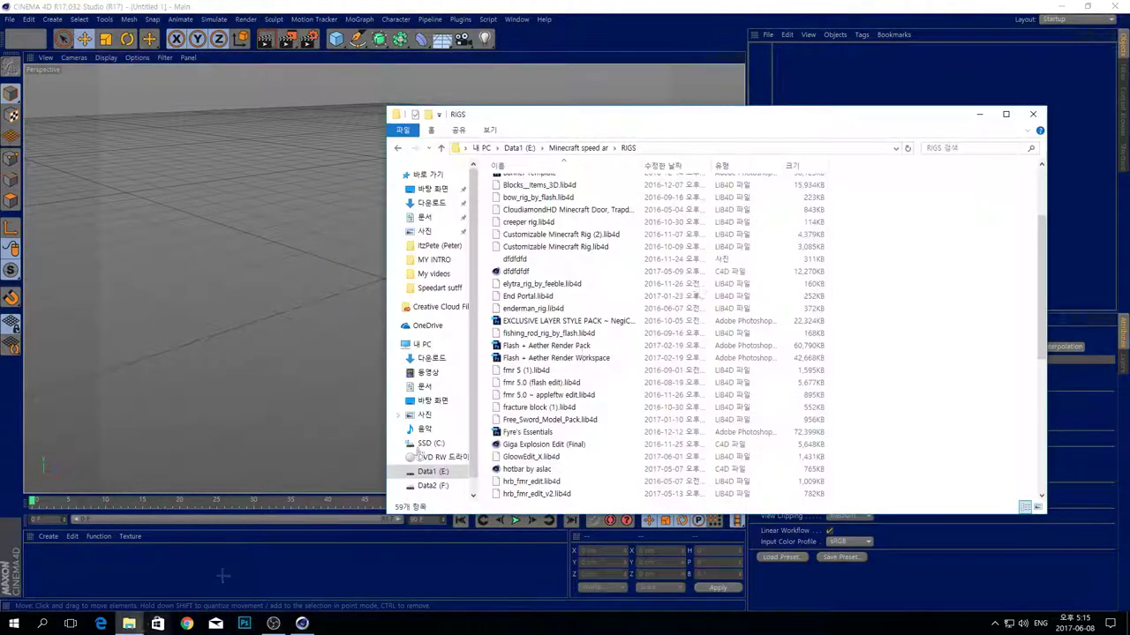
drag(953, 288, 686, 487)
click(980, 114)
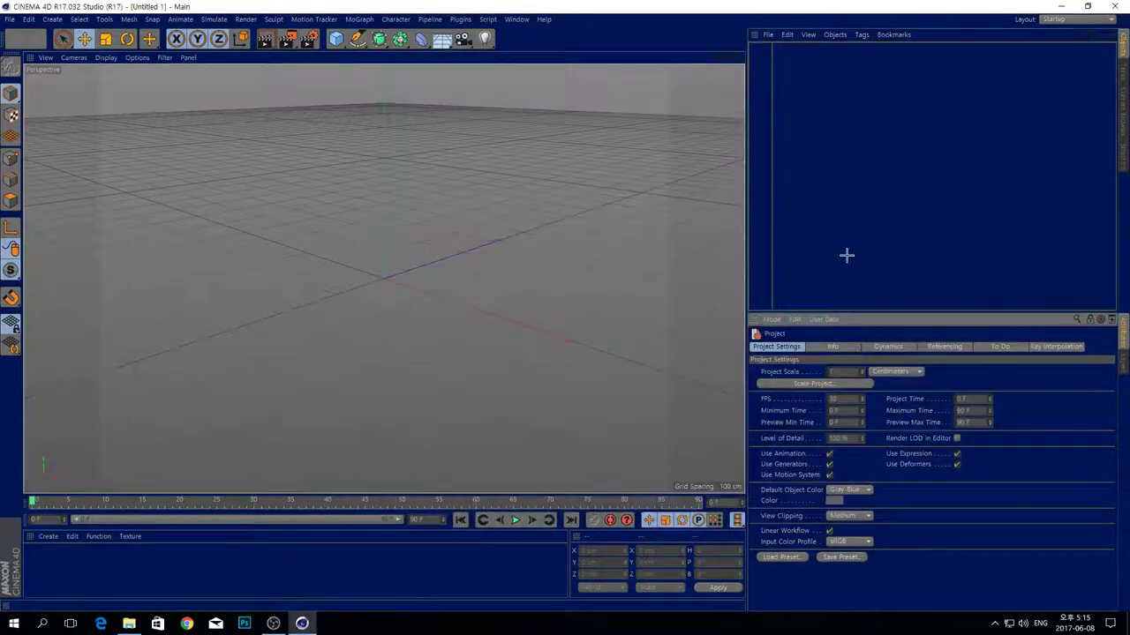
click(129, 624)
click(936, 281)
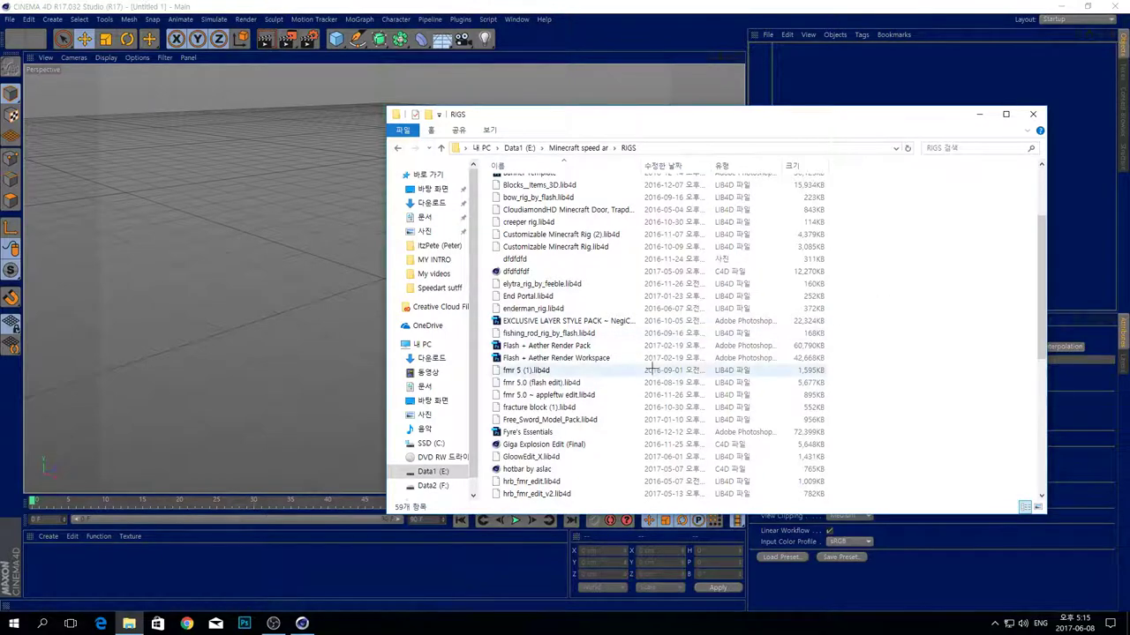
scroll(975, 326, up, 3)
scroll(975, 326, down, 3)
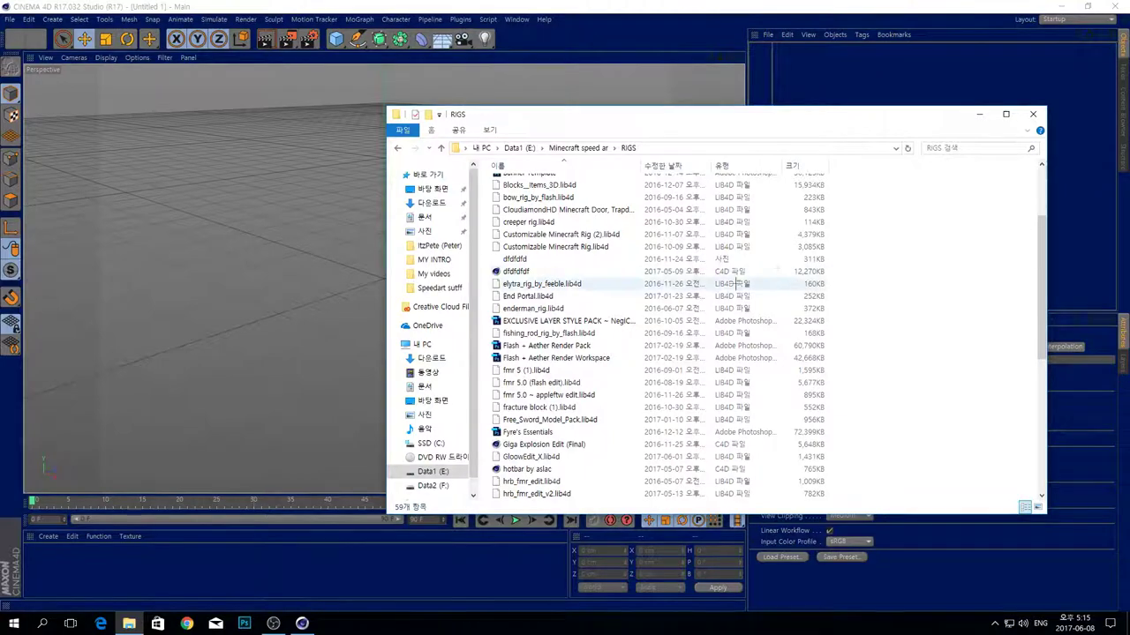
- Shrink the Cinema 4D window and move it aside, then place the opened Speedart sutff folder next to its viewport
click(1033, 114)
click(1077, 5)
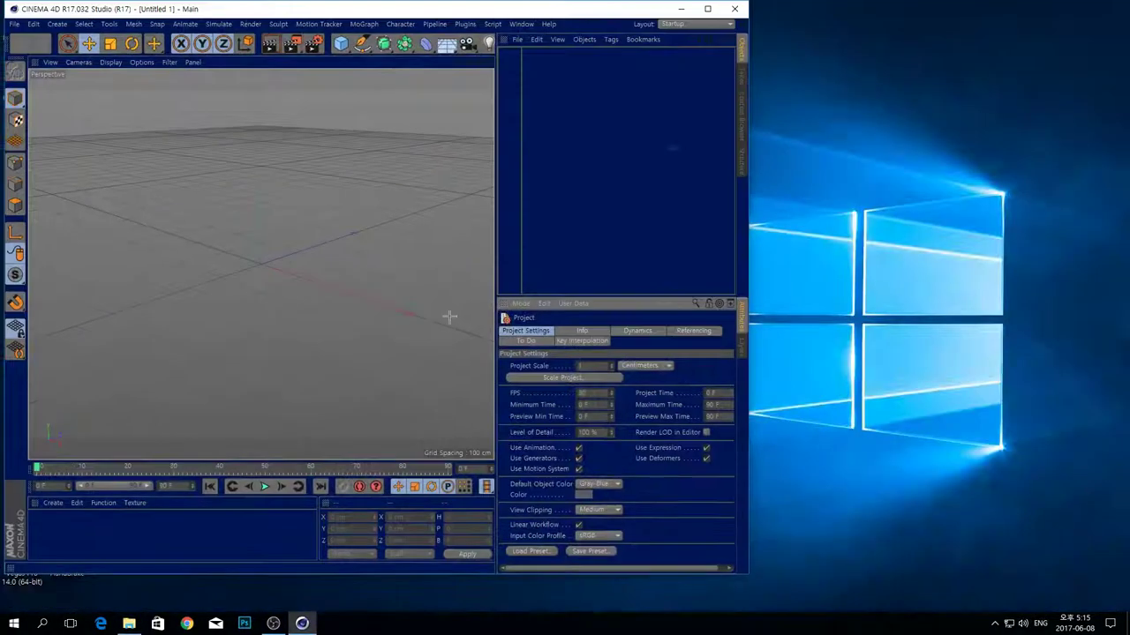
drag(533, 4, 969, 51)
double_click(66, 322)
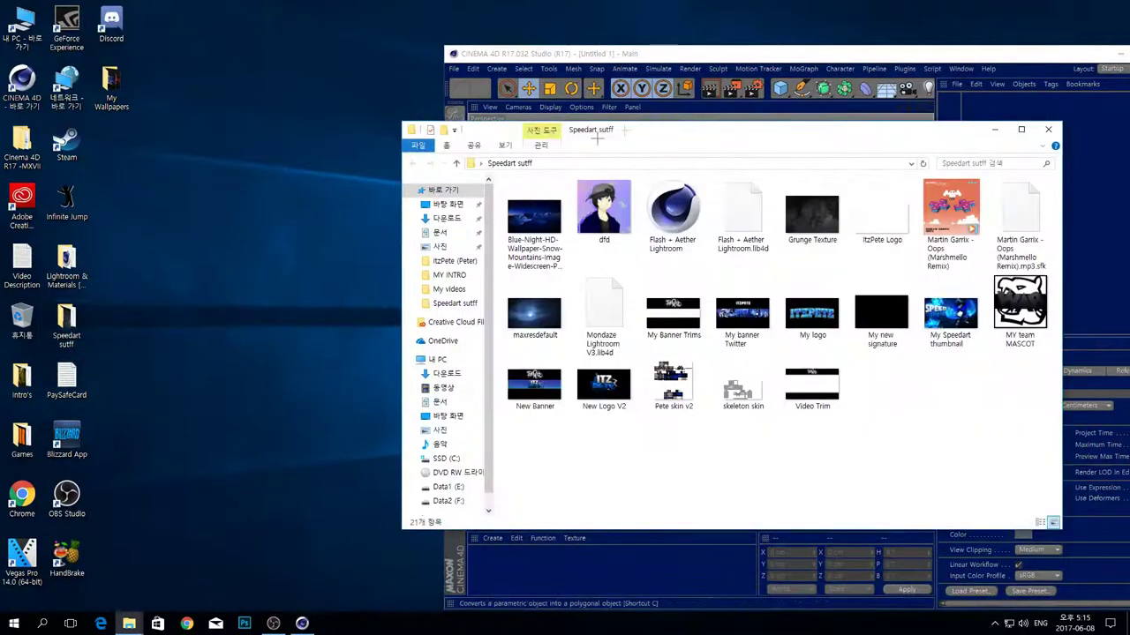
drag(647, 131, 325, 393)
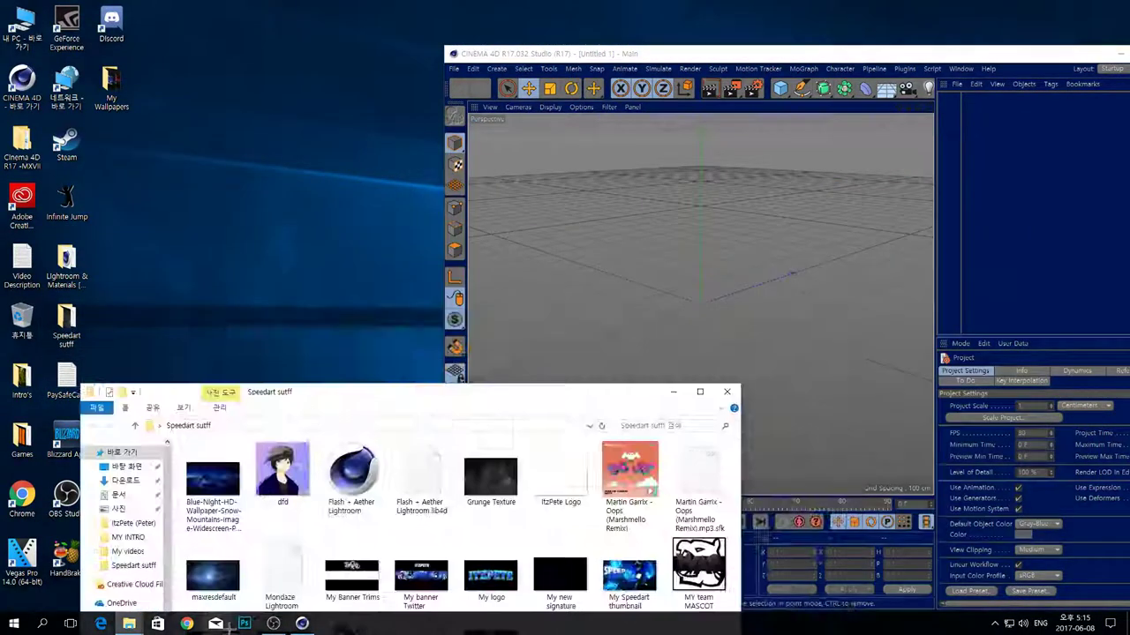
- Import Mondaze Lightroom V3.lib4d, add its lightroom to the scene, and maximize the Cinema 4D window
drag(310, 551, 718, 276)
click(726, 392)
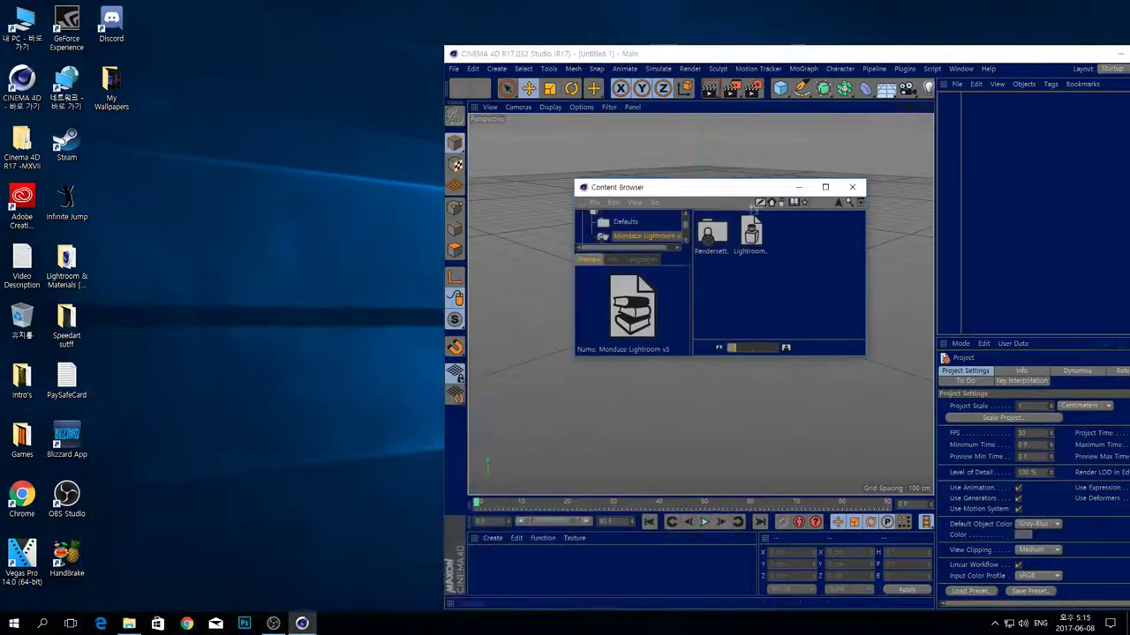
double_click(750, 231)
click(852, 187)
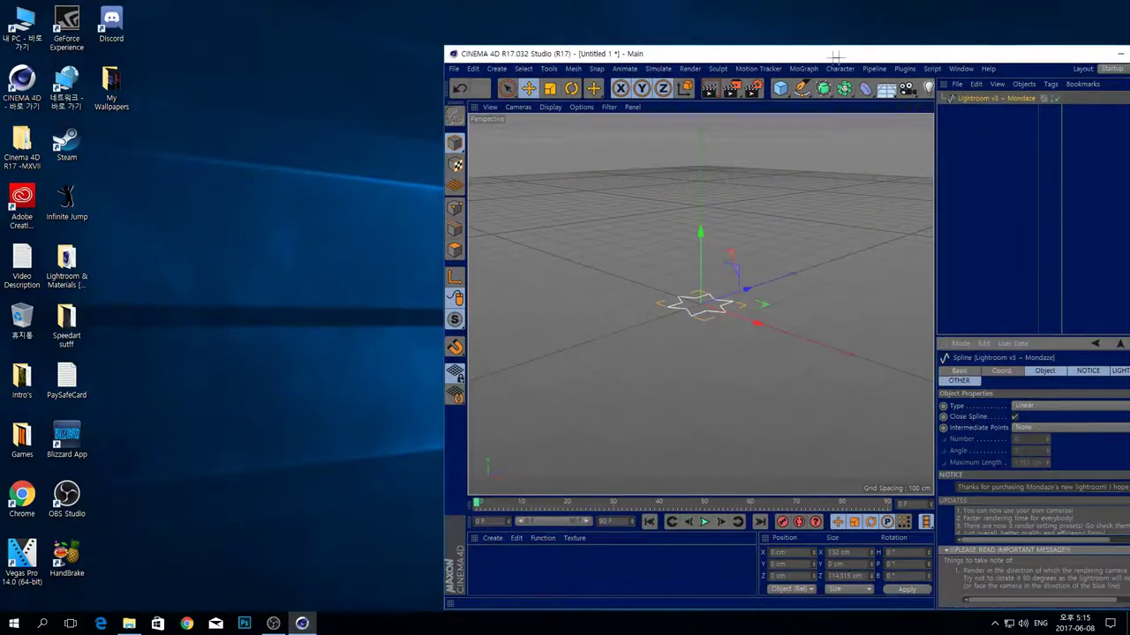
double_click(609, 53)
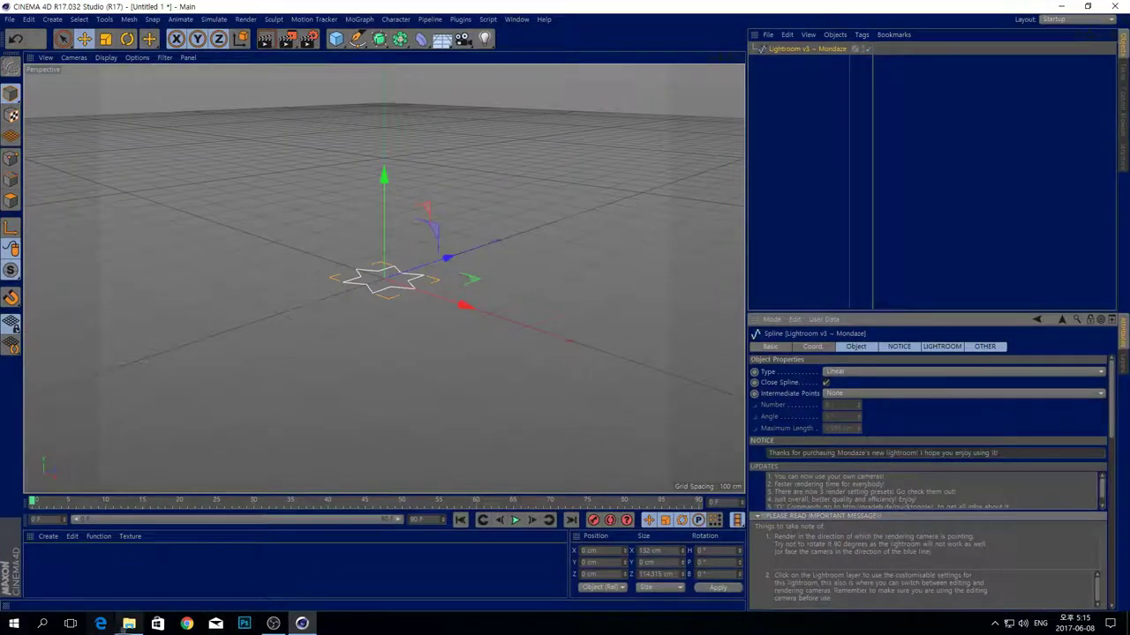
- Search the RIGS folder for "fmr"
click(128, 623)
scroll(882, 265, up, 3)
click(948, 148)
text(f)
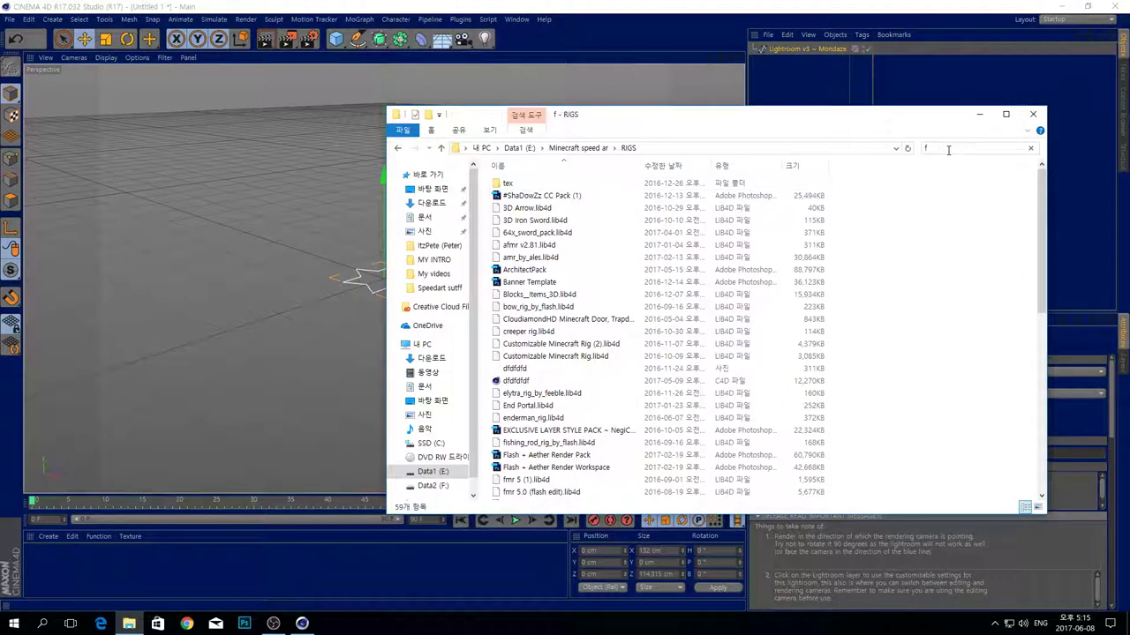
text(mr)
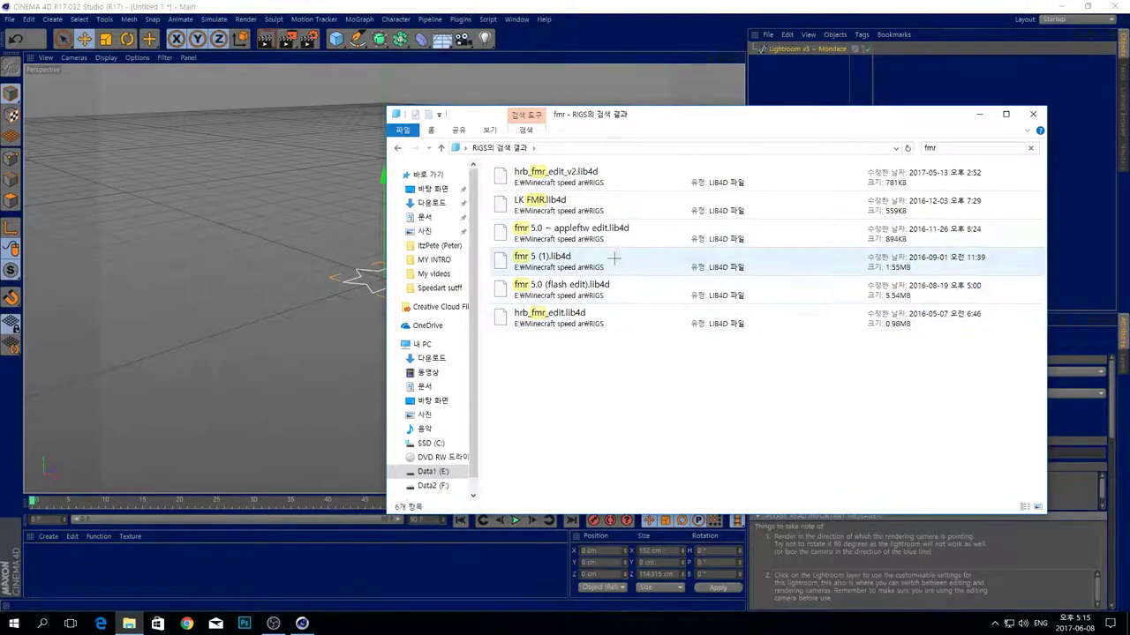
- Import fmr 5 (1).lib4d into Cinema 4D and add its FMR 5.0 character rig to the scene
drag(542, 265, 201, 270)
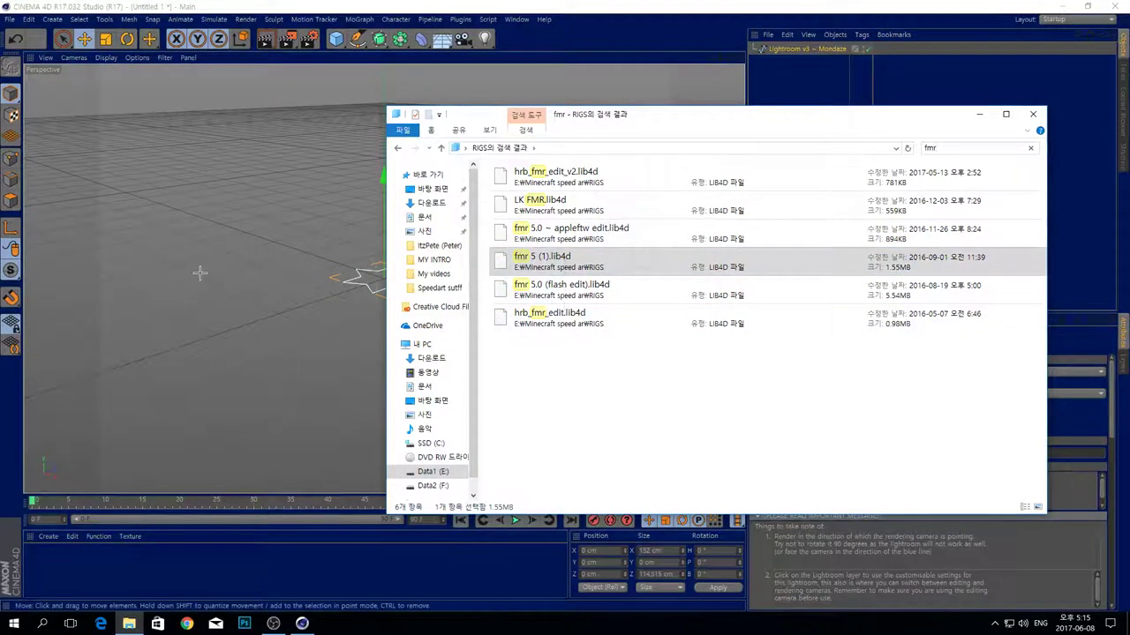
drag(920, 117, 910, 248)
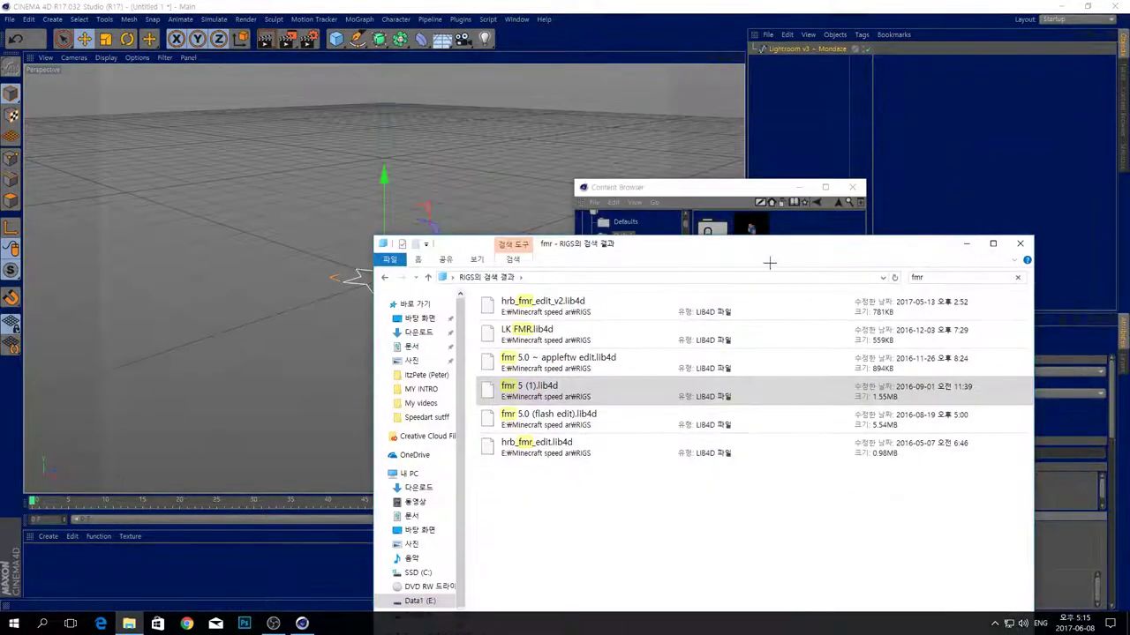
click(767, 225)
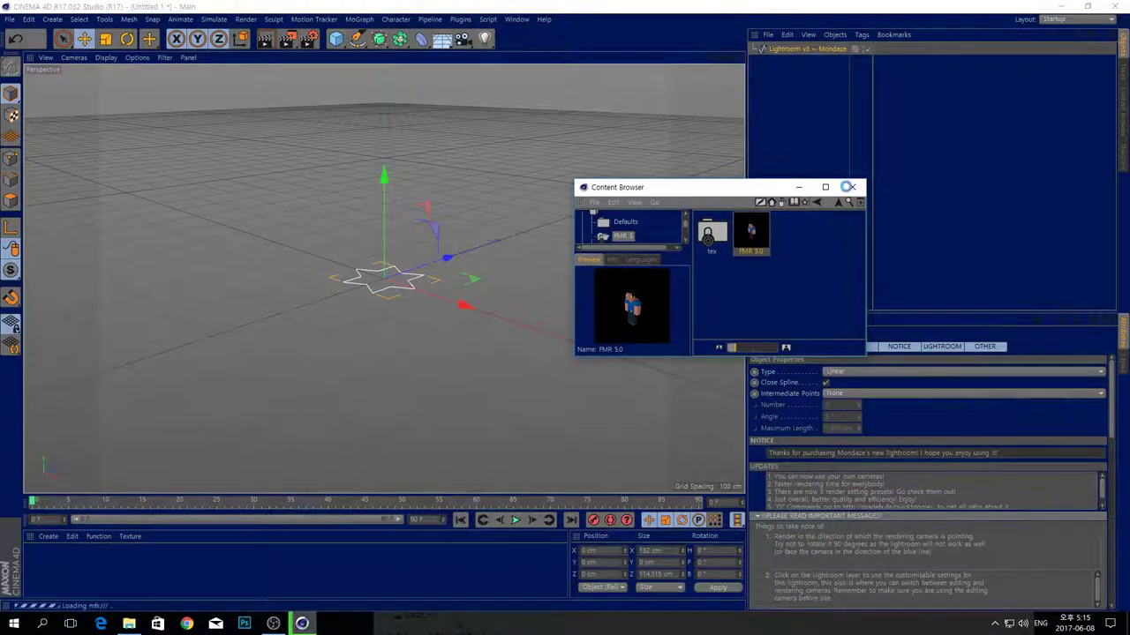
click(852, 187)
scroll(482, 170, up, 5)
mouse_move(730, 57)
mouse_down()
mouse_move(776, 60)
mouse_move(702, 59)
mouse_move(729, 49)
mouse_move(715, 59)
mouse_up()
key(ctrl+z)
- Minimize Cinema 4D and close the RIGS search results window
click(129, 623)
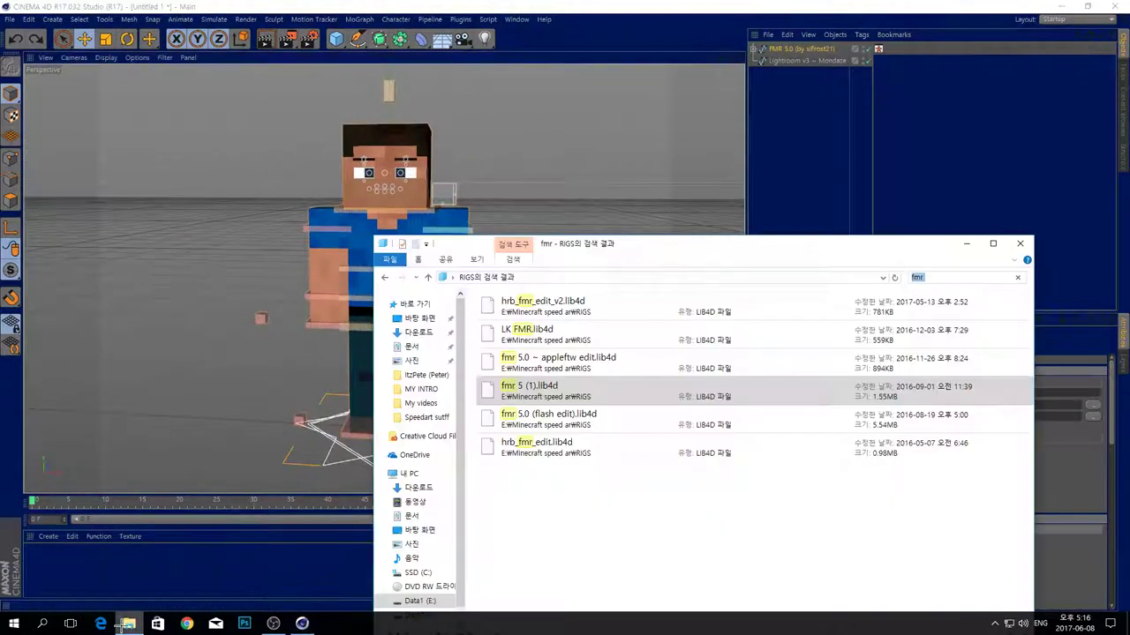
click(302, 623)
click(128, 623)
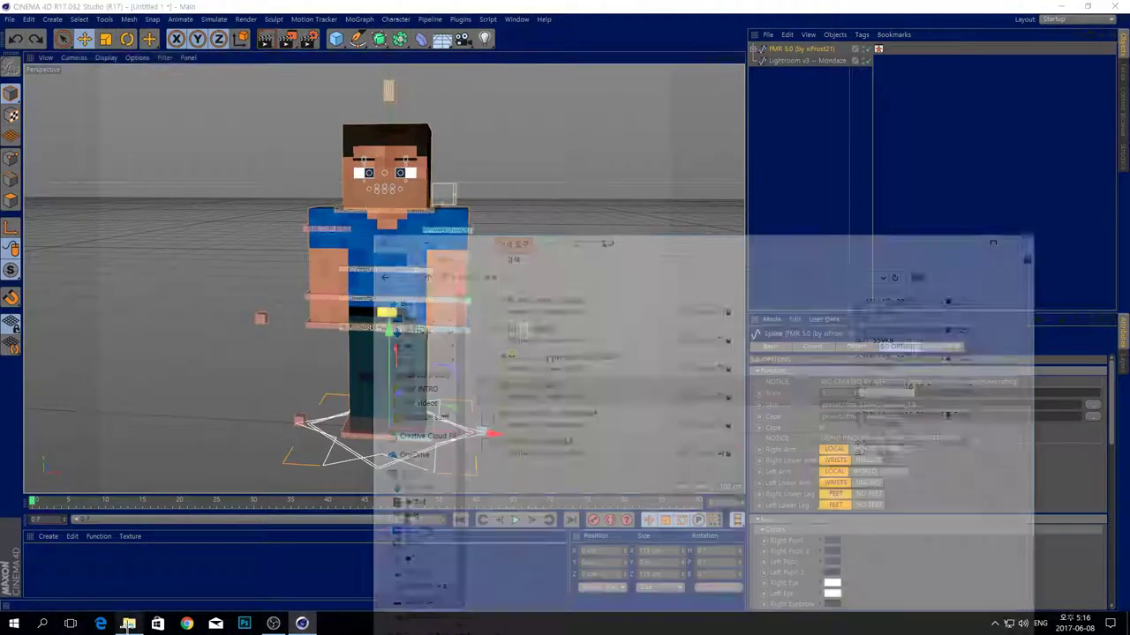
click(966, 244)
click(1058, 8)
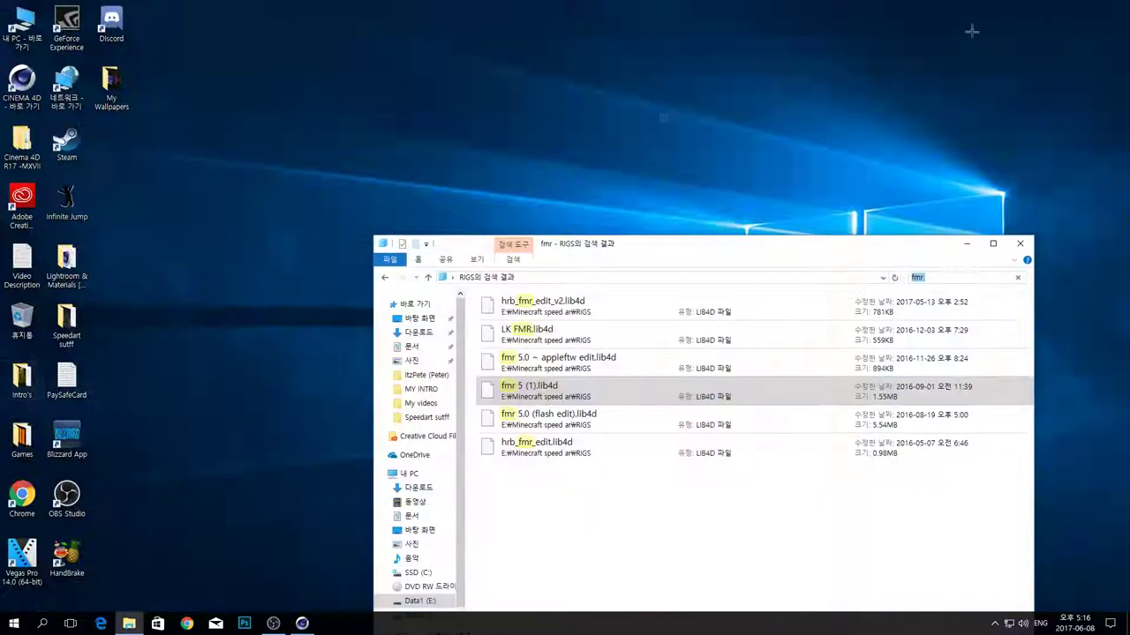
click(1001, 241)
click(1118, 6)
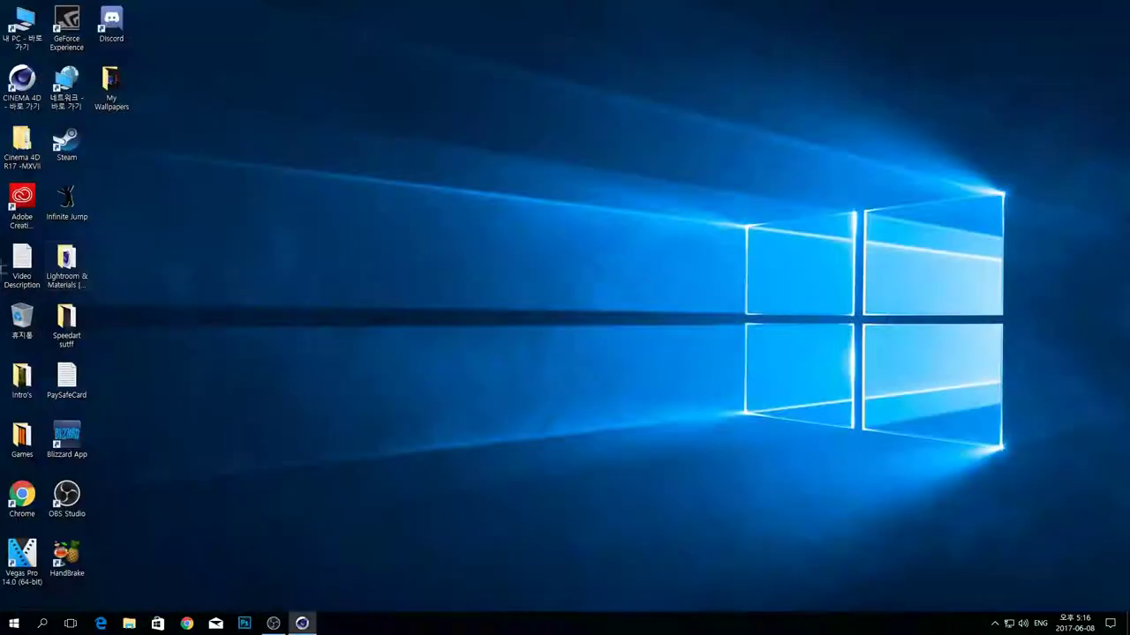
- Open the Speedart sutff folder from the desktop and load Mondaze Lightroom V3.lib4d into Cinema 4D's Content Browser
double_click(69, 259)
drag(154, 88, 265, 144)
click(133, 98)
double_click(67, 322)
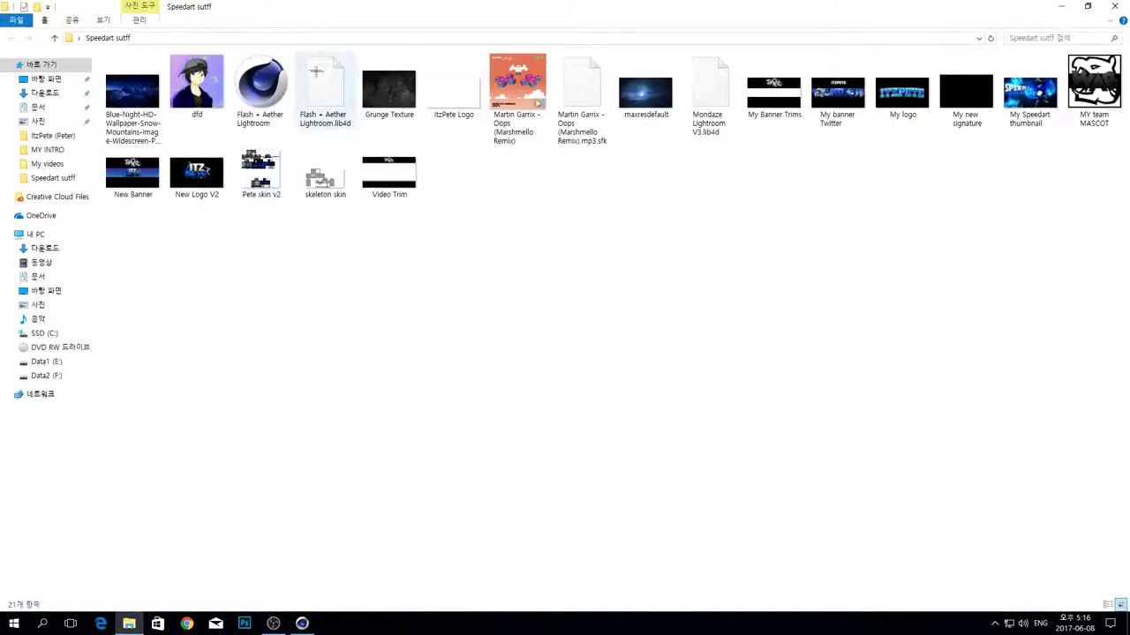
drag(695, 104, 323, 296)
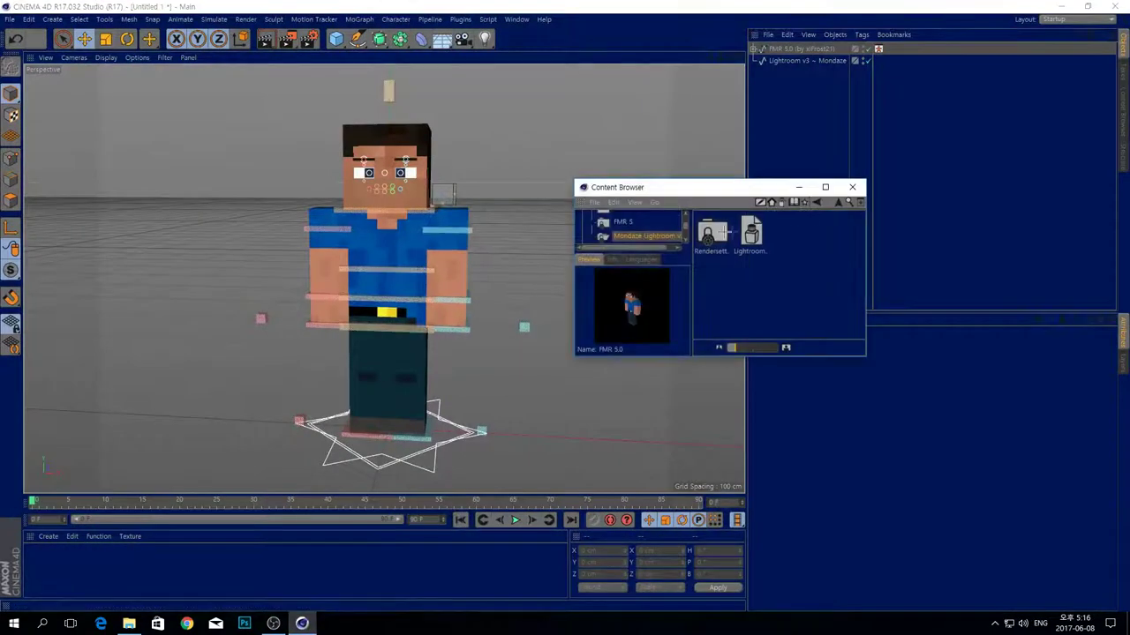
- Apply the "1. Best Settings" preset from the lightroom's Rendersettings folder and close the Content Browser
double_click(708, 234)
double_click(711, 232)
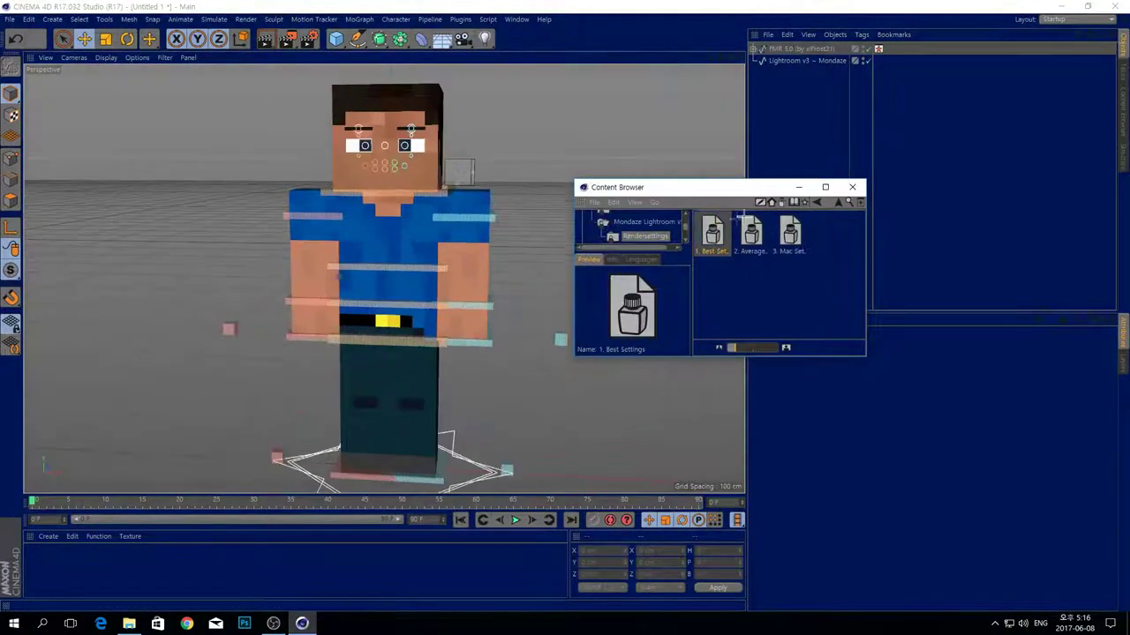
click(852, 188)
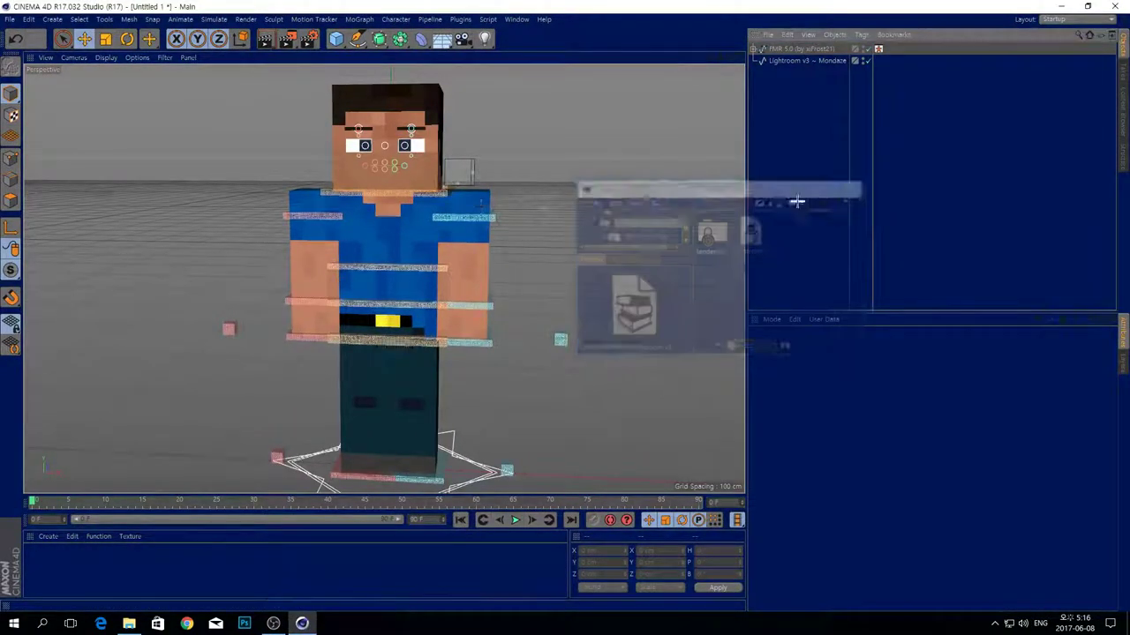
click(790, 61)
click(783, 108)
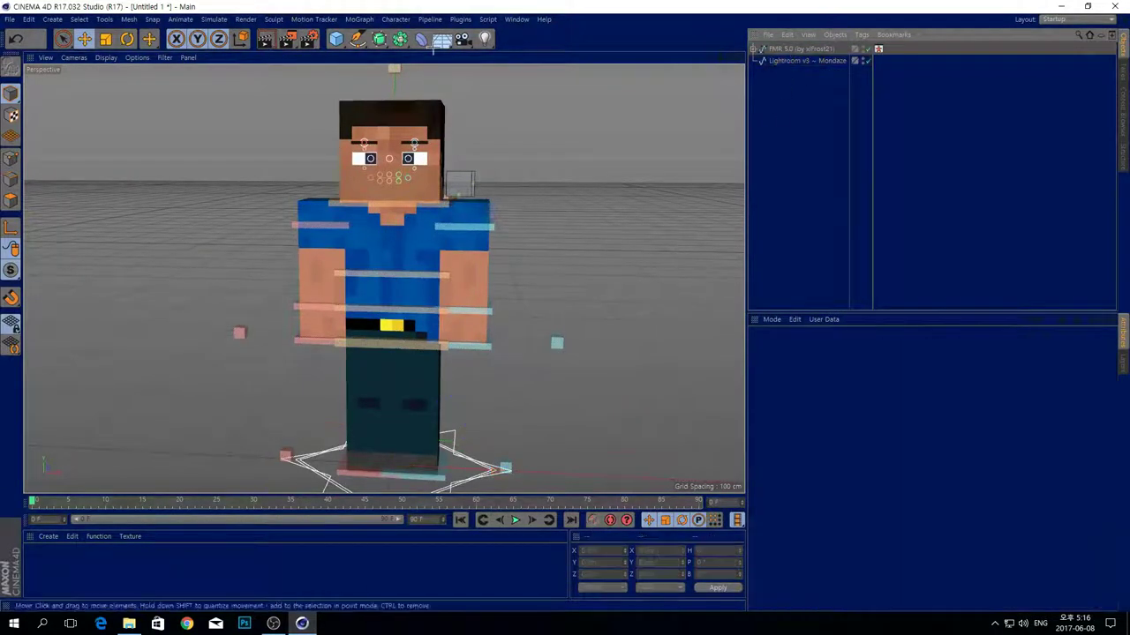
- In the render settings, set the regular image's save file to TUTORIAL on the desktop
click(310, 39)
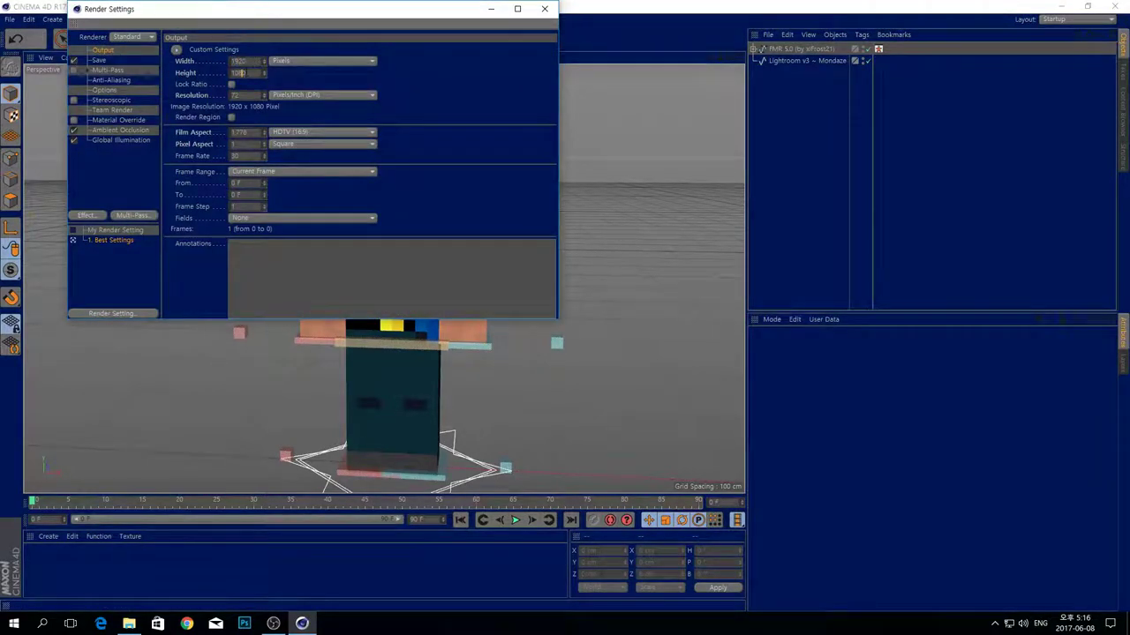
click(102, 70)
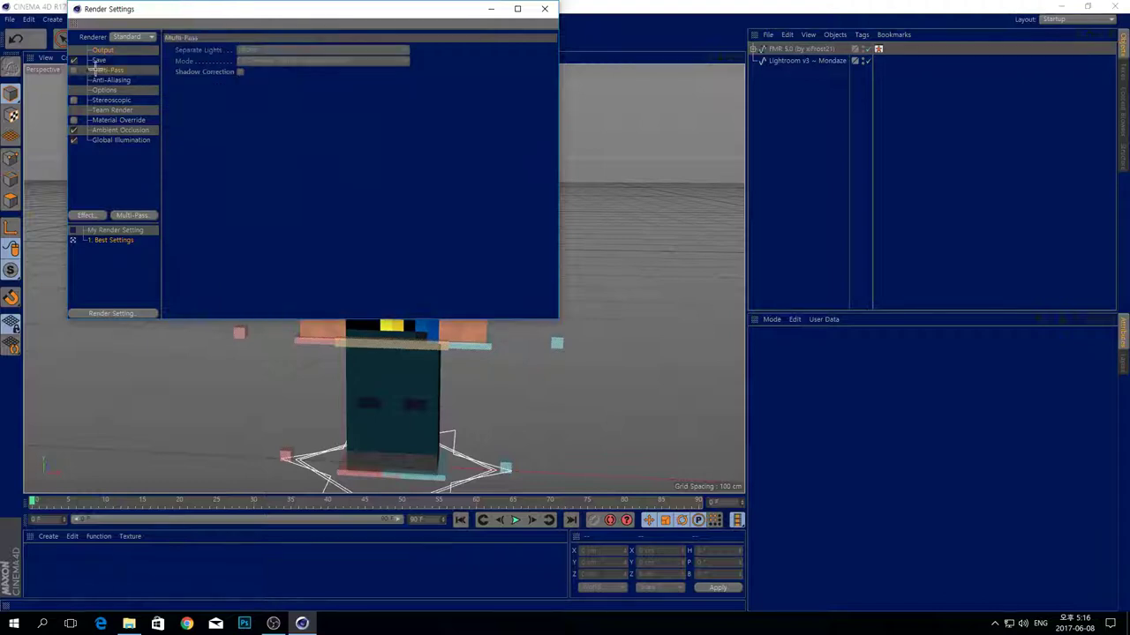
click(99, 60)
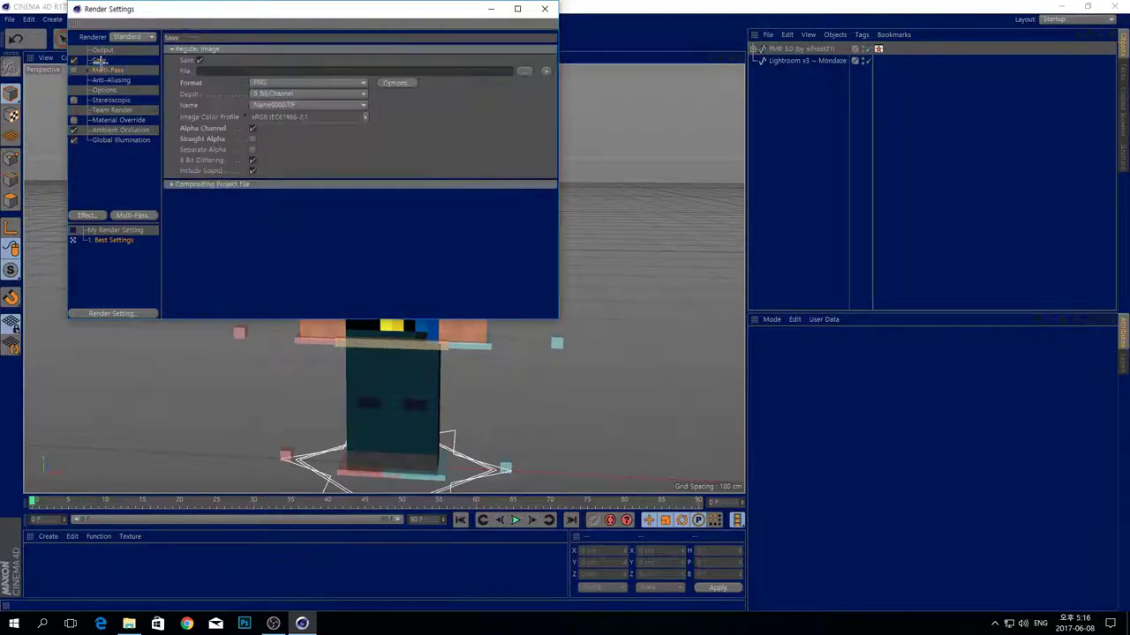
click(101, 70)
click(99, 51)
click(100, 60)
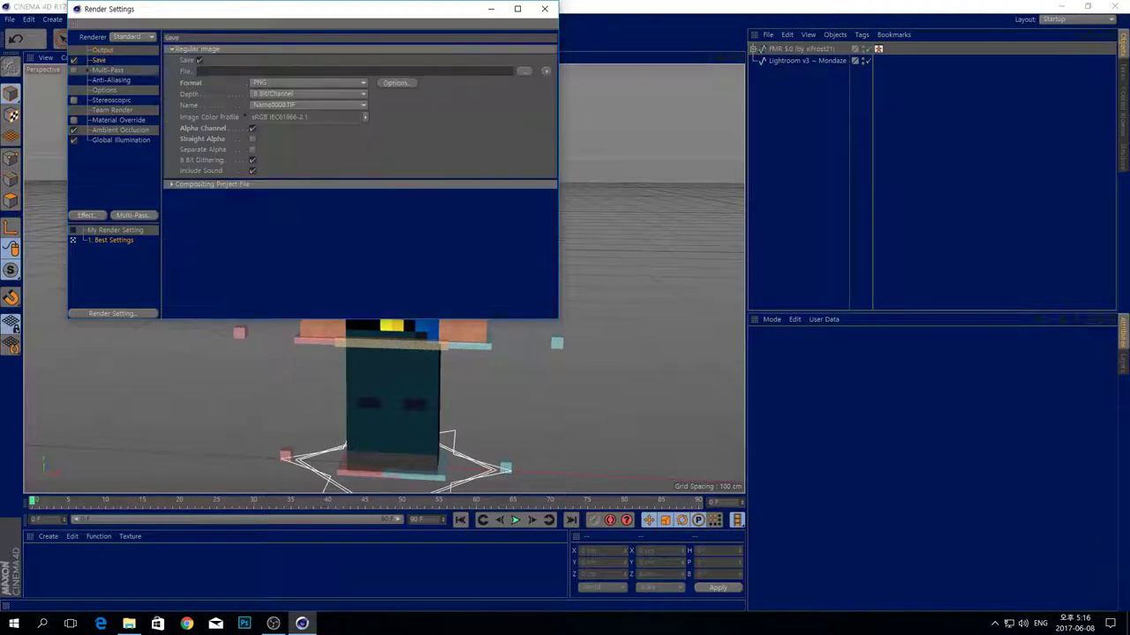
click(525, 70)
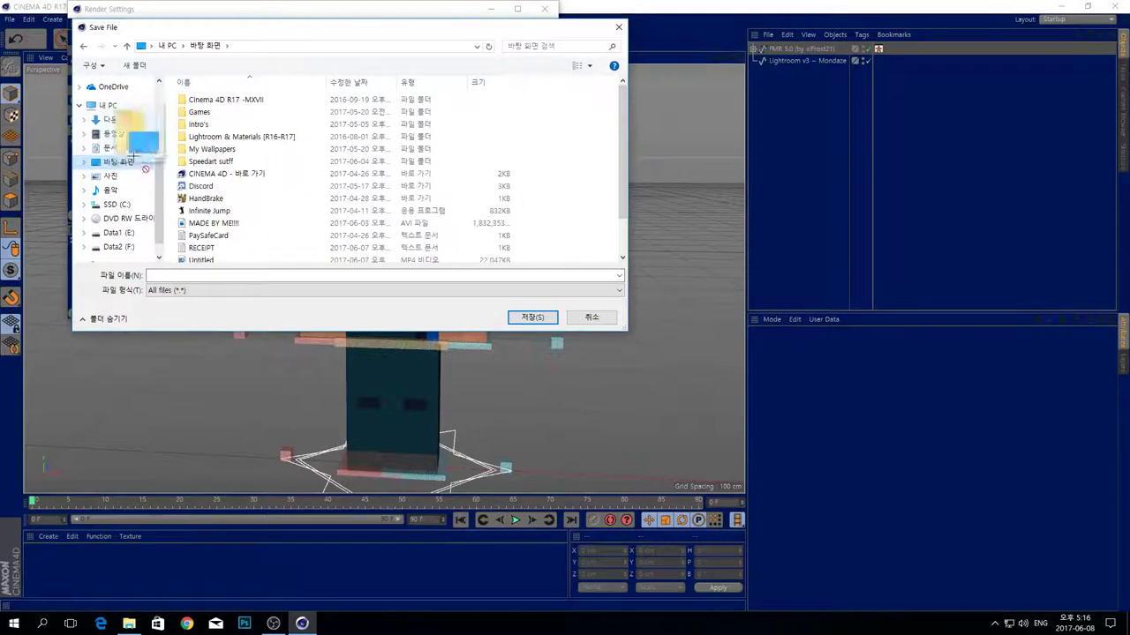
click(202, 278)
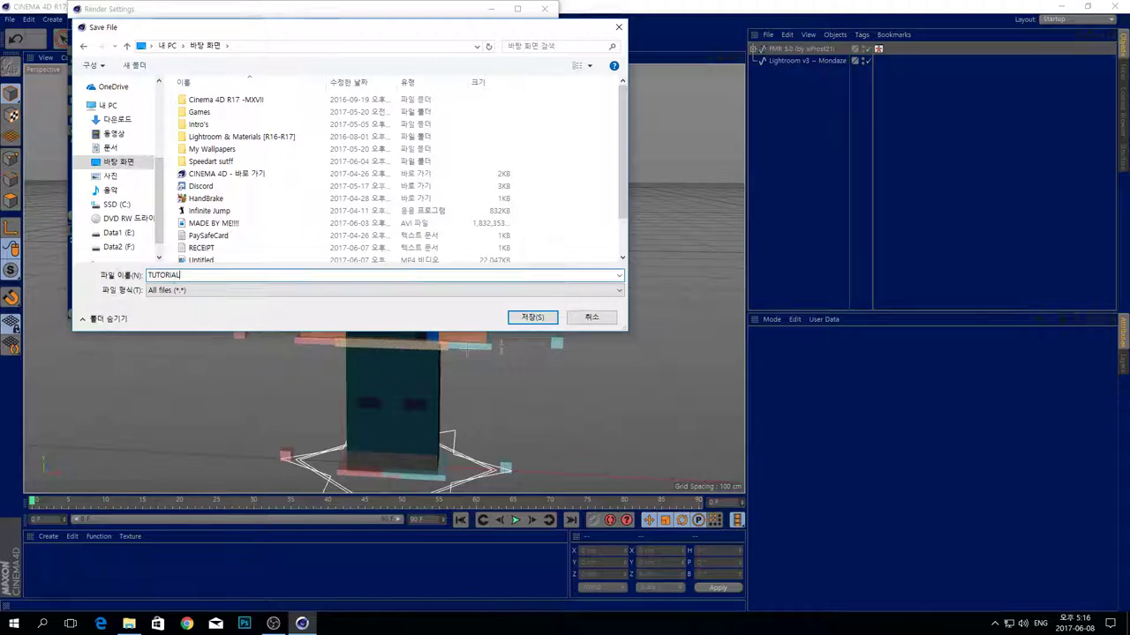
click(533, 317)
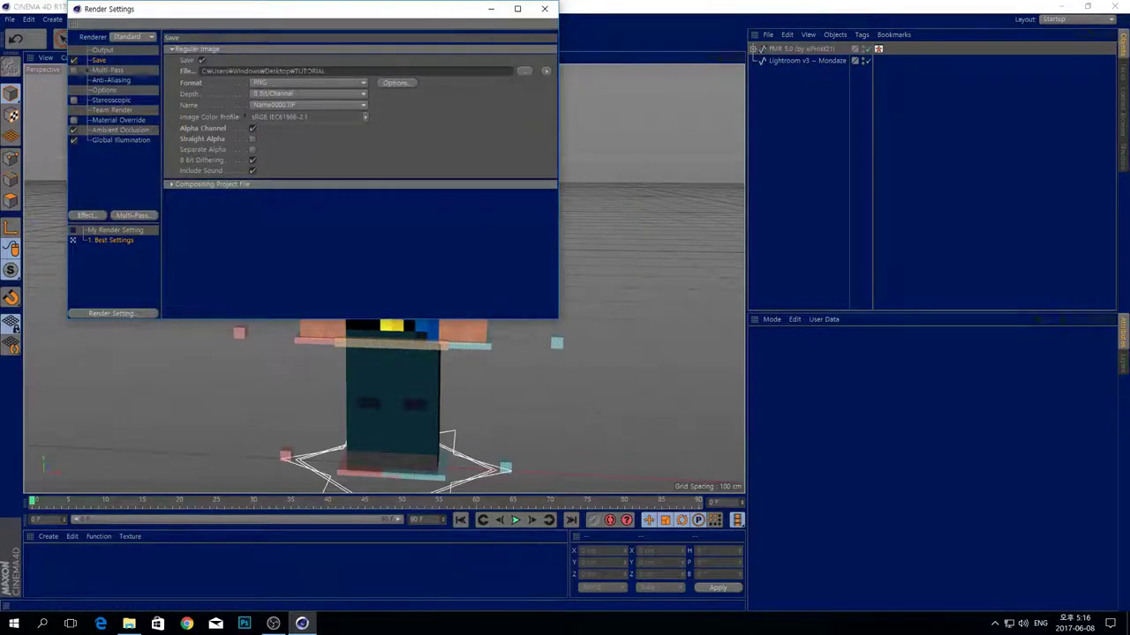
- Keep the saved image's format at PNG and its depth at 8 Bit/Channel, and close the render settings
click(322, 85)
click(323, 86)
click(283, 85)
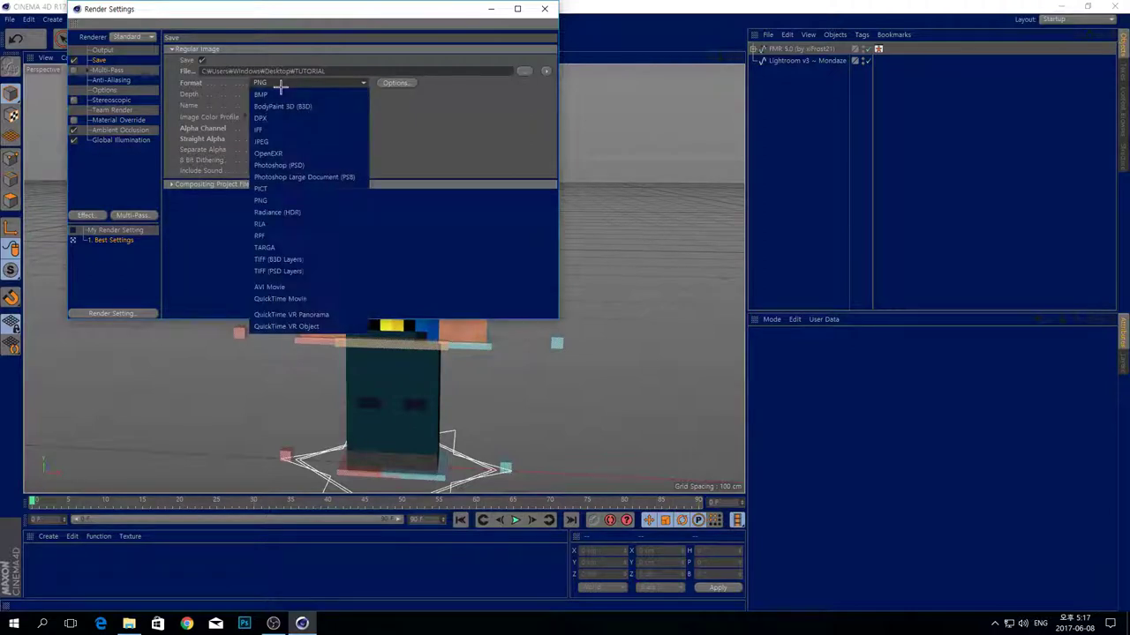
click(279, 84)
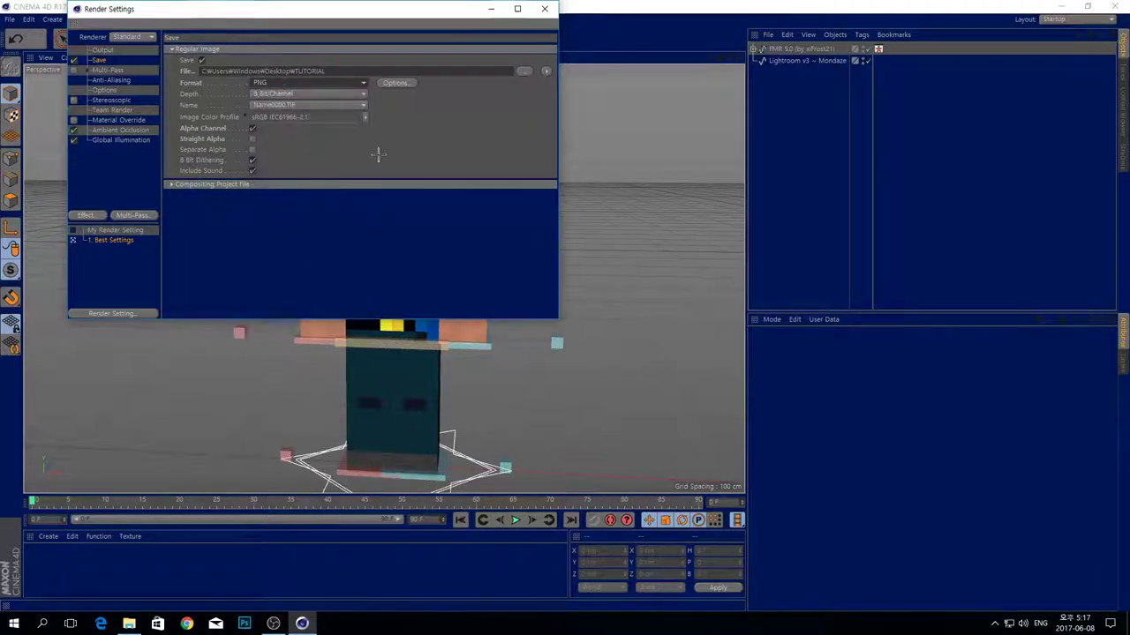
click(298, 94)
click(287, 94)
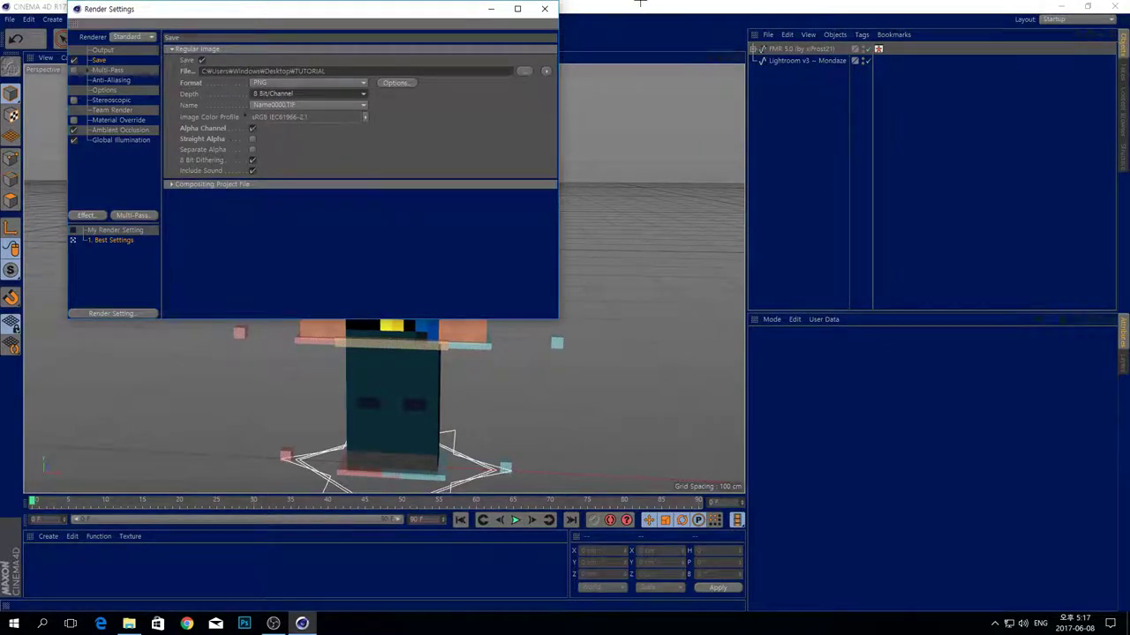
click(544, 9)
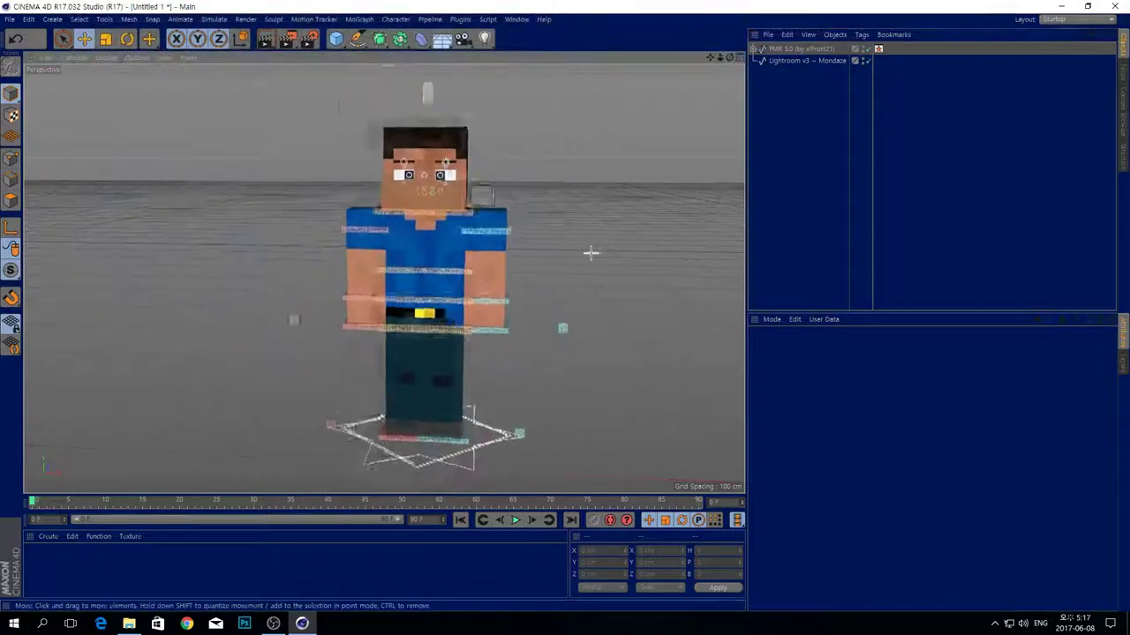
scroll(525, 254, up, 3)
scroll(524, 202, down, 2)
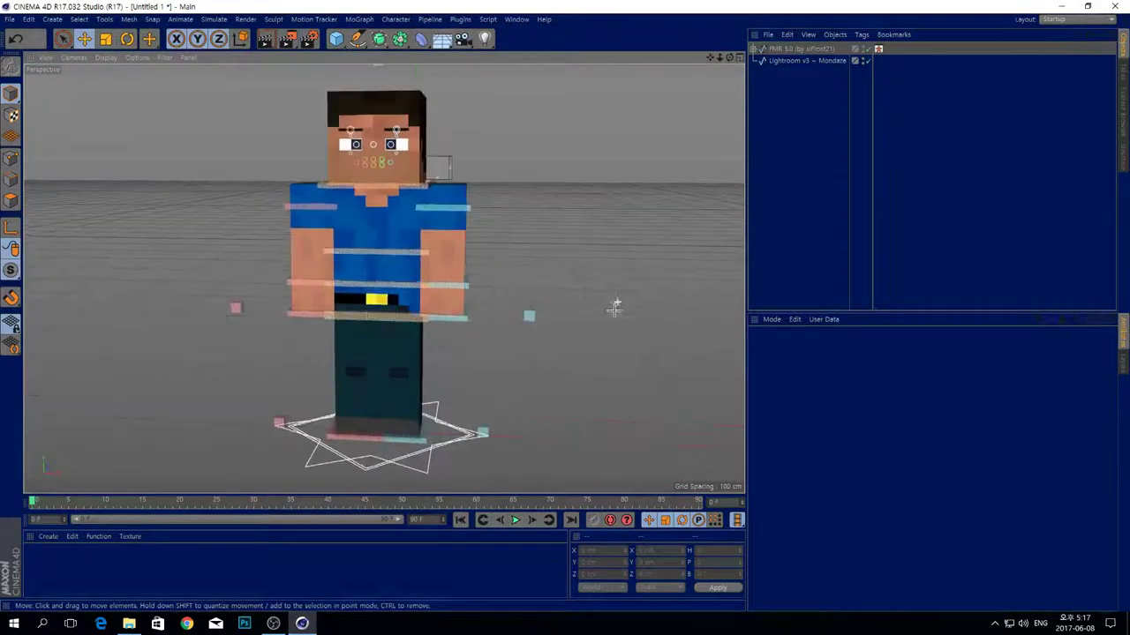
mouse_move(730, 57)
mouse_down()
mouse_move(777, 132)
mouse_move(759, 22)
mouse_move(701, 71)
mouse_move(786, 60)
mouse_move(684, 58)
mouse_move(767, 62)
mouse_up()
mouse_move(383, 278)
alt+mouse_down()
mouse_move(371, 269)
mouse_move(383, 291)
alt+mouse_up()
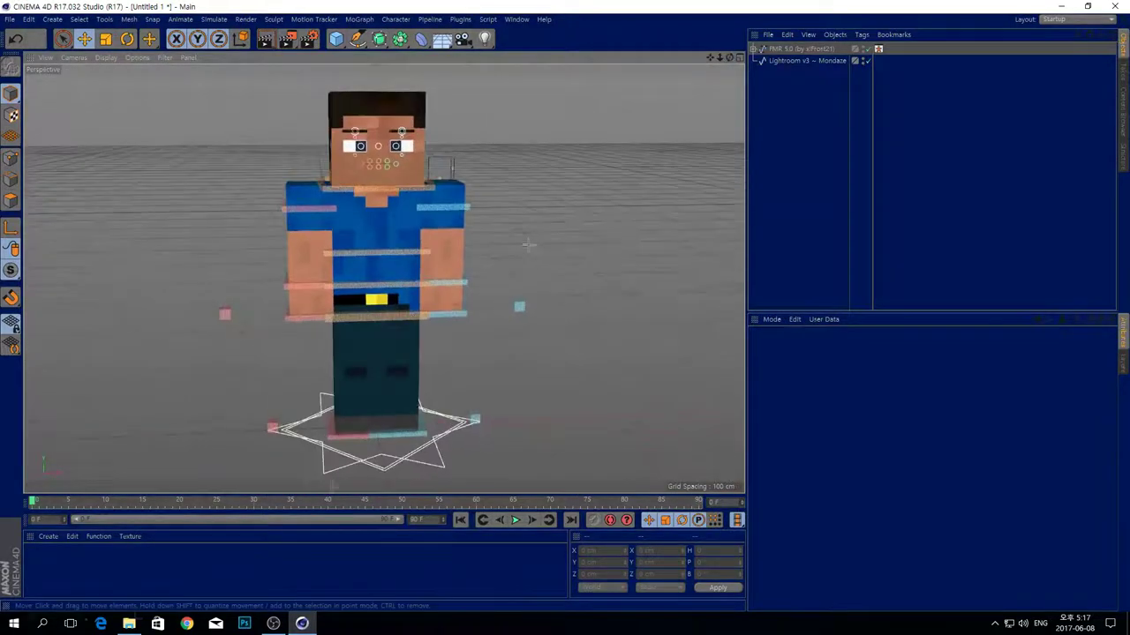
click(188, 623)
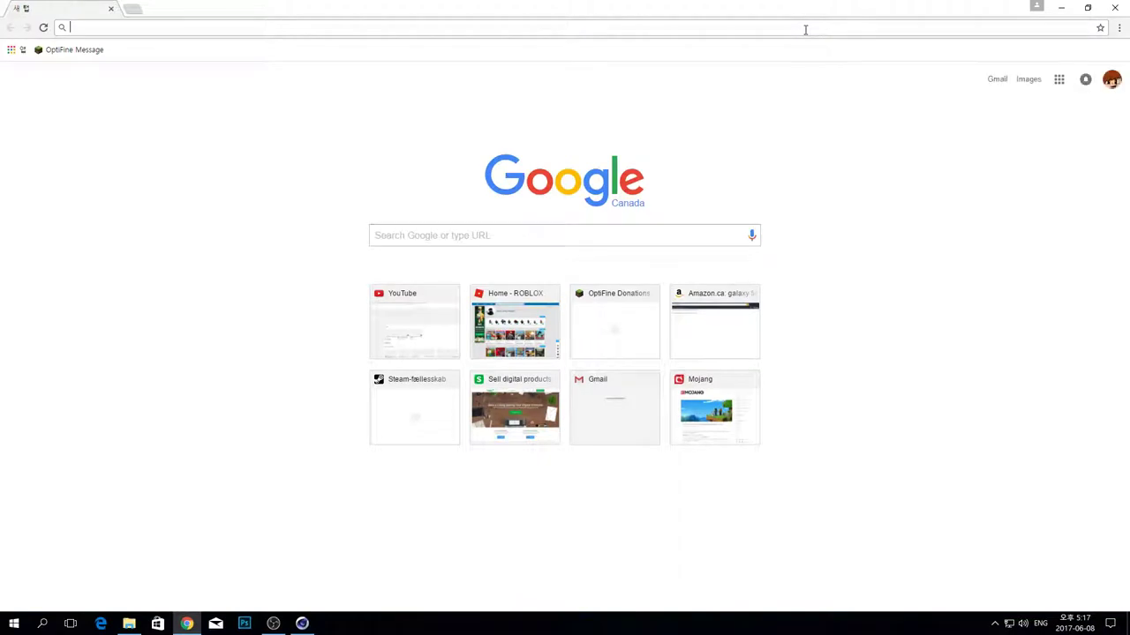
text(novaskin)
key(Return)
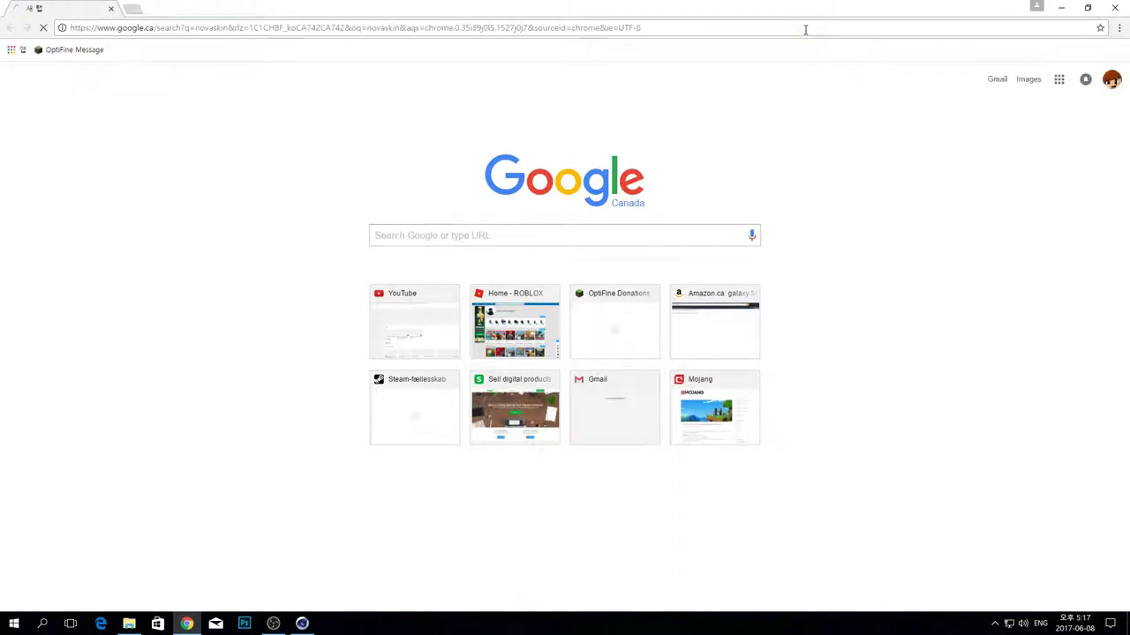
click(174, 148)
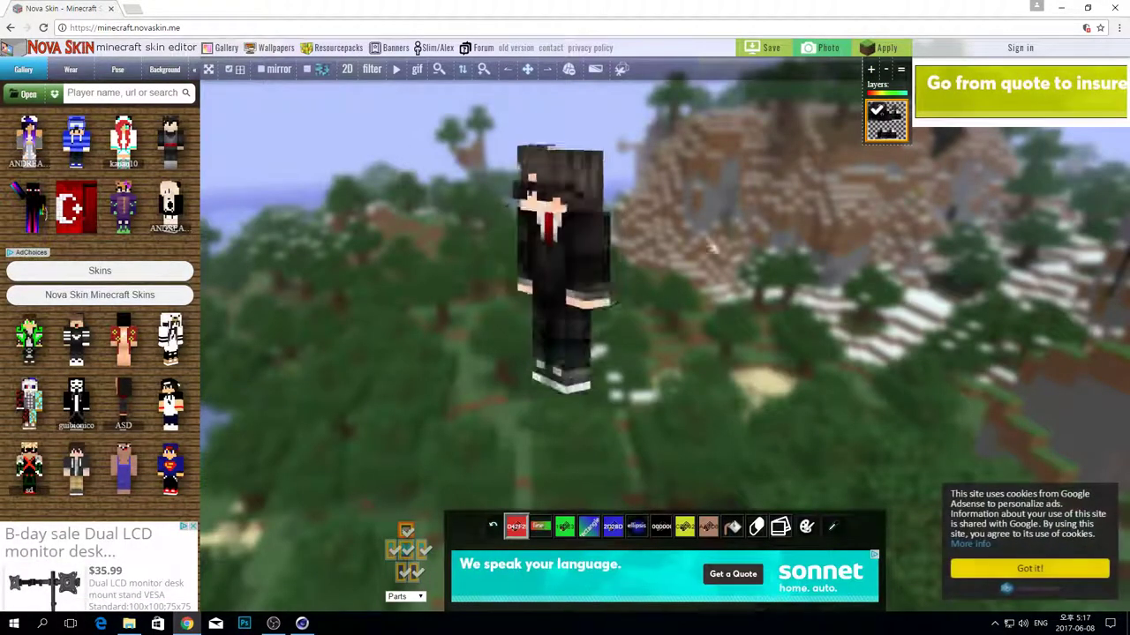
scroll(128, 386, down, 2)
scroll(124, 390, down, 3)
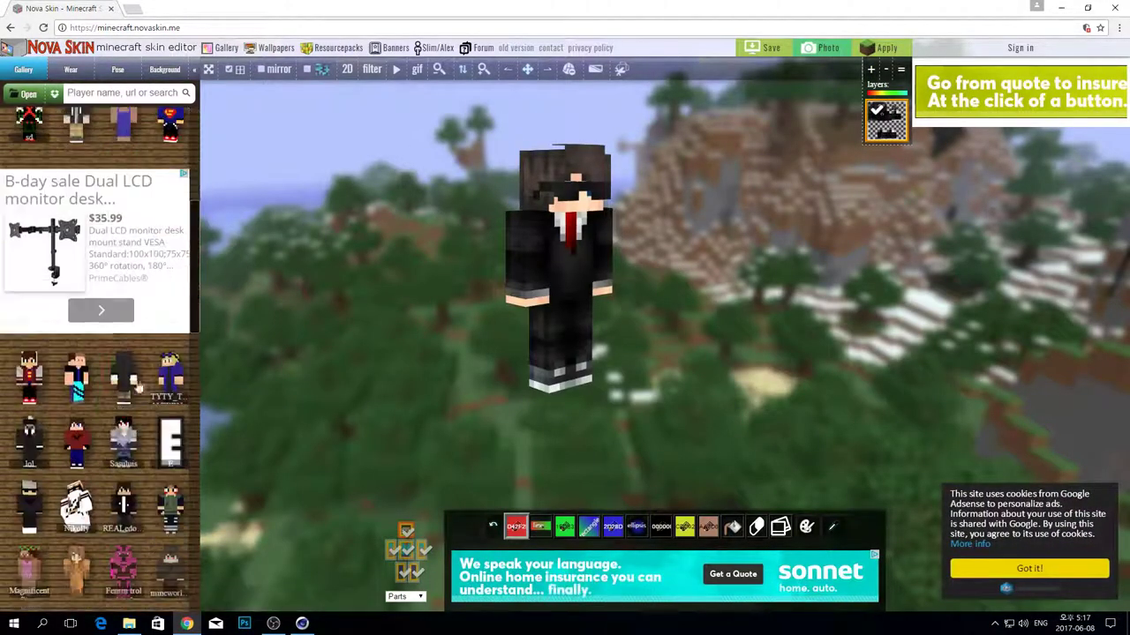
scroll(122, 389, down, 2)
scroll(115, 353, up, 7)
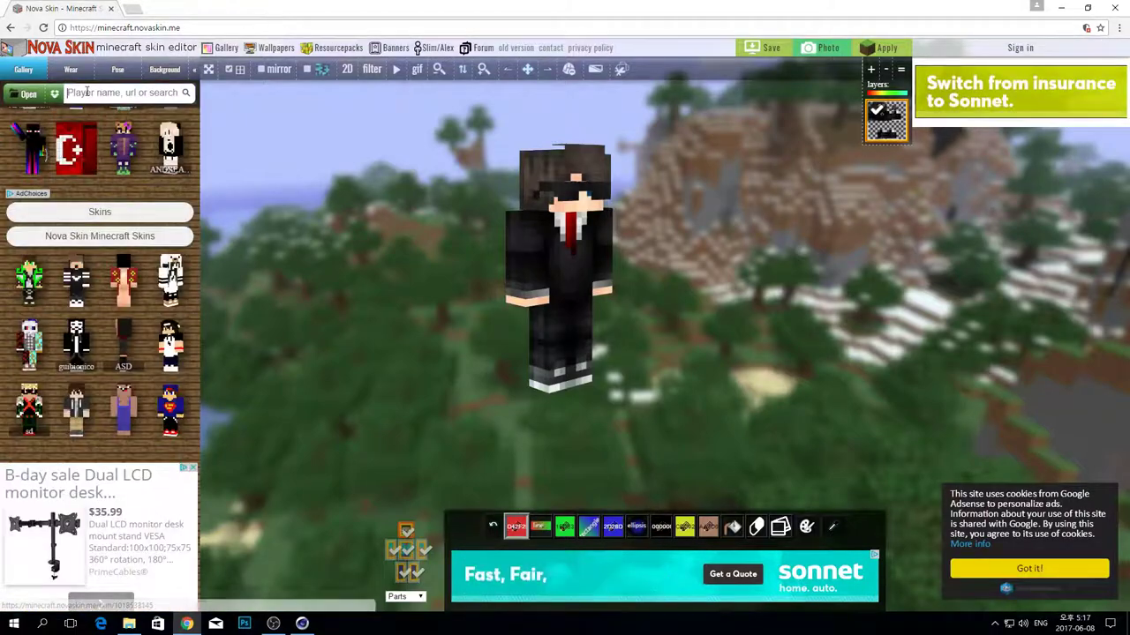
click(1117, 7)
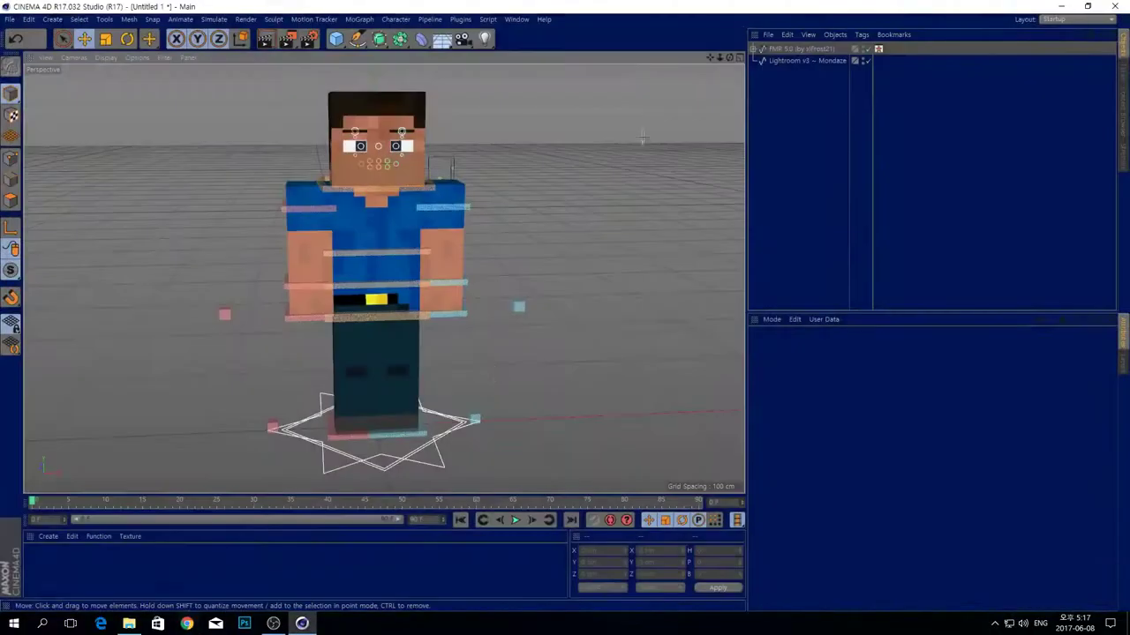
- Examine the FMR 5.0 rig's options, including its skin and cape settings, and its controls on the character
drag(729, 57, 675, 93)
click(63, 39)
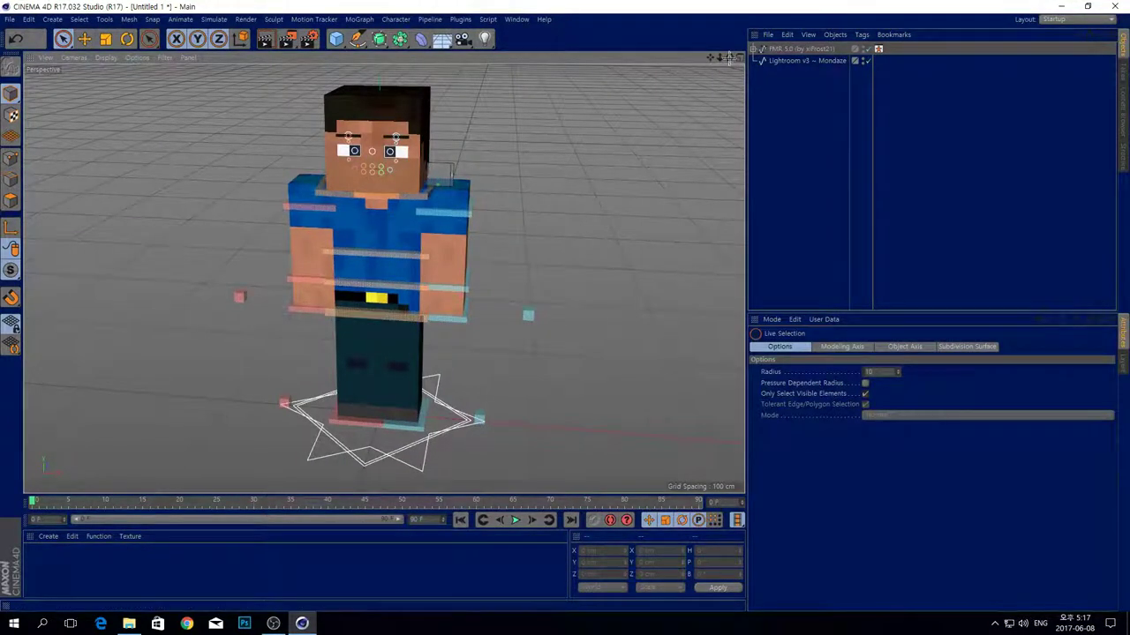
click(782, 49)
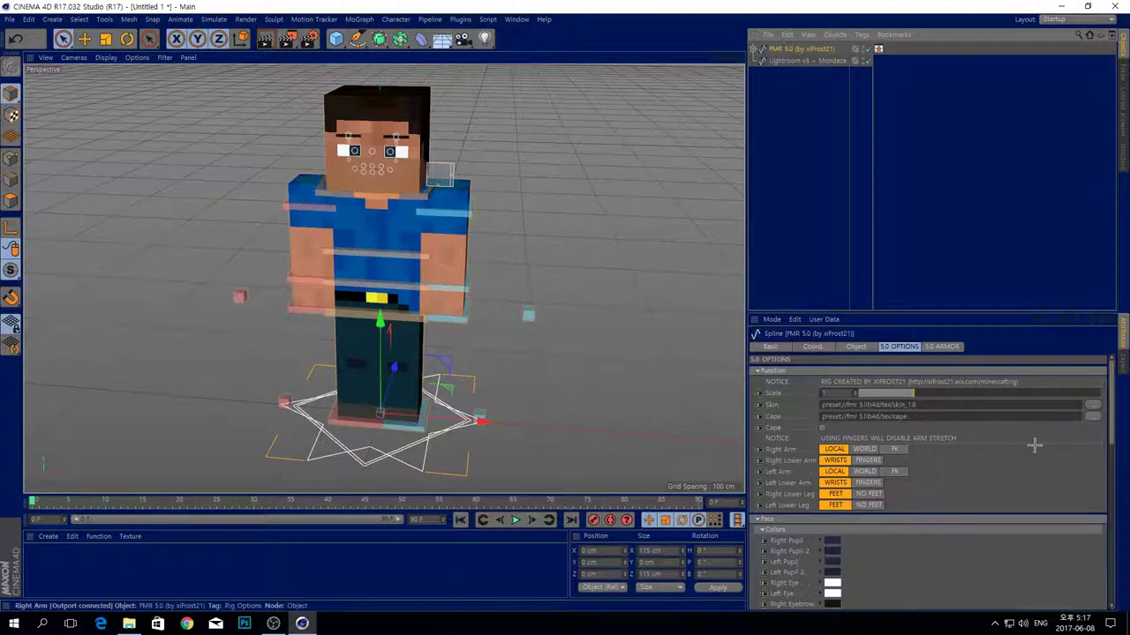
click(156, 134)
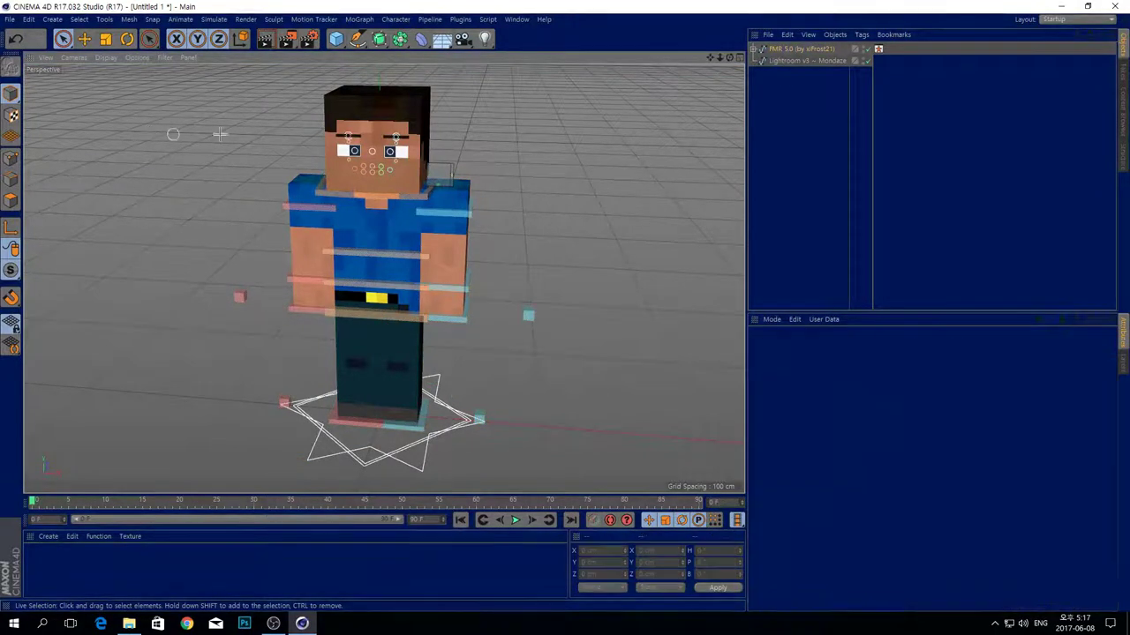
click(794, 49)
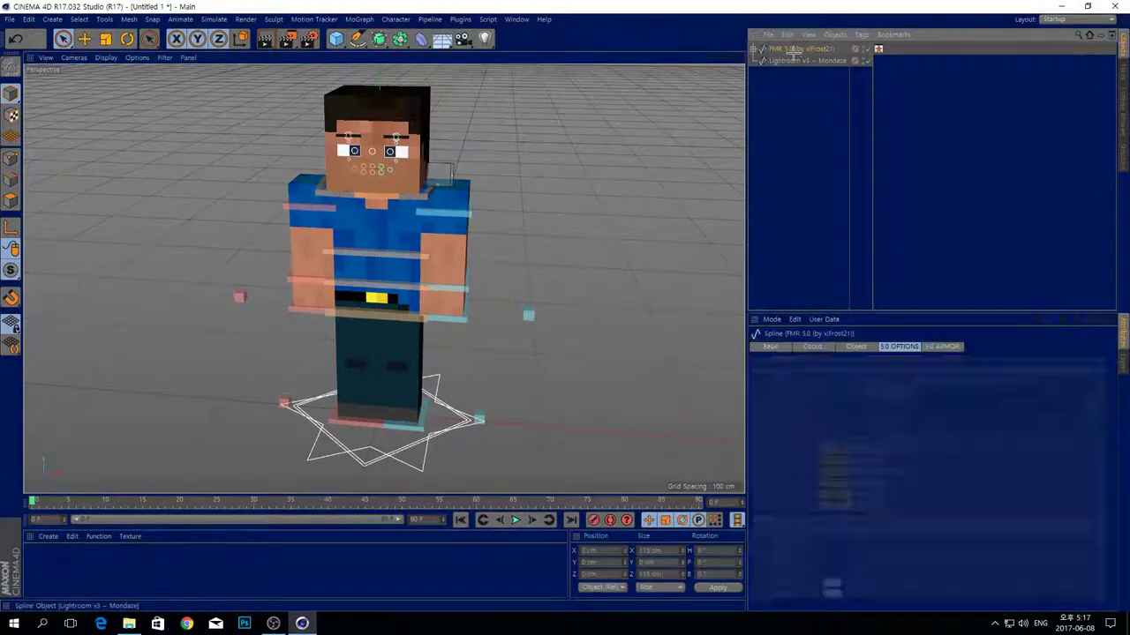
click(413, 192)
click(370, 106)
scroll(367, 109, up, 6)
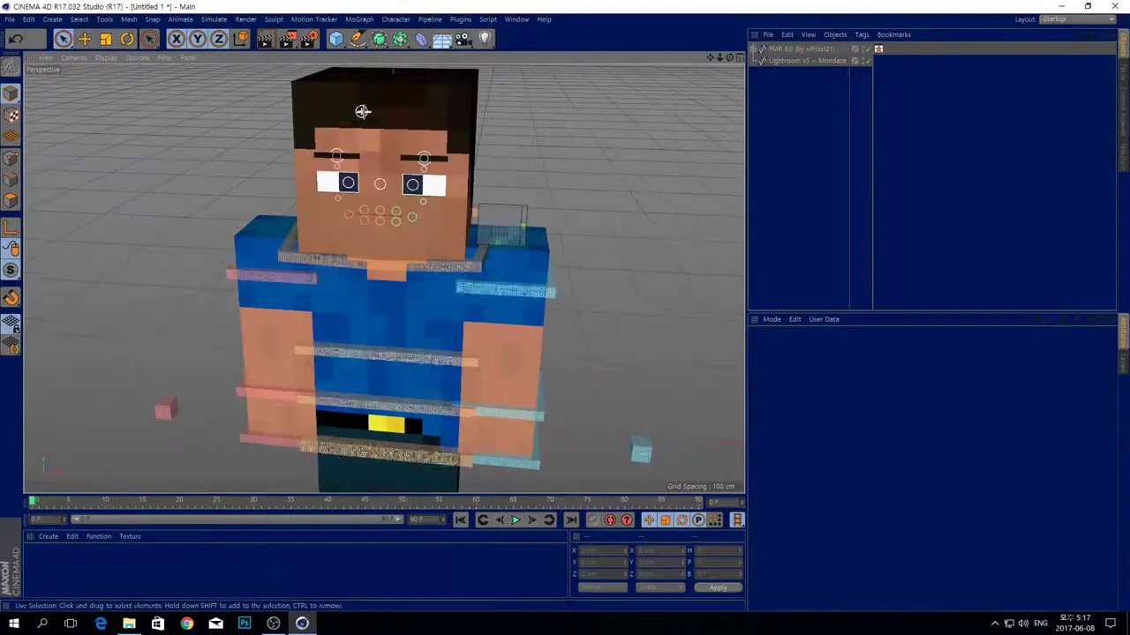
scroll(431, 159, down, 5)
scroll(621, 132, down, 4)
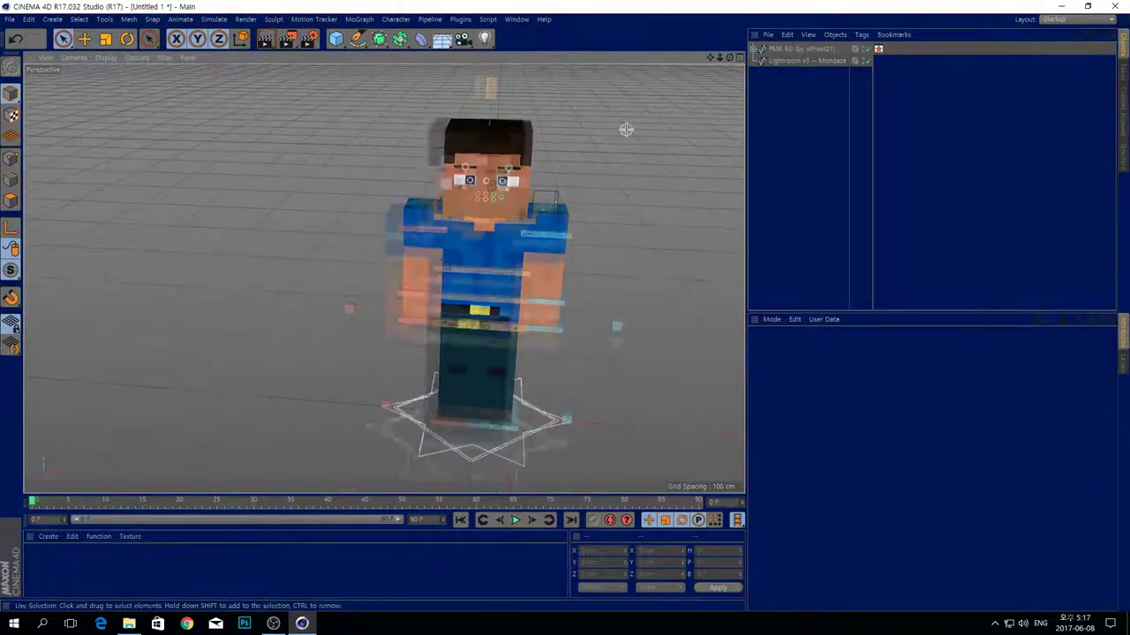
scroll(625, 128, up, 4)
- Switch to Chrome, search for novaskin, open the Nova Skin Minecraft skin editor and browse its skin gallery
click(186, 623)
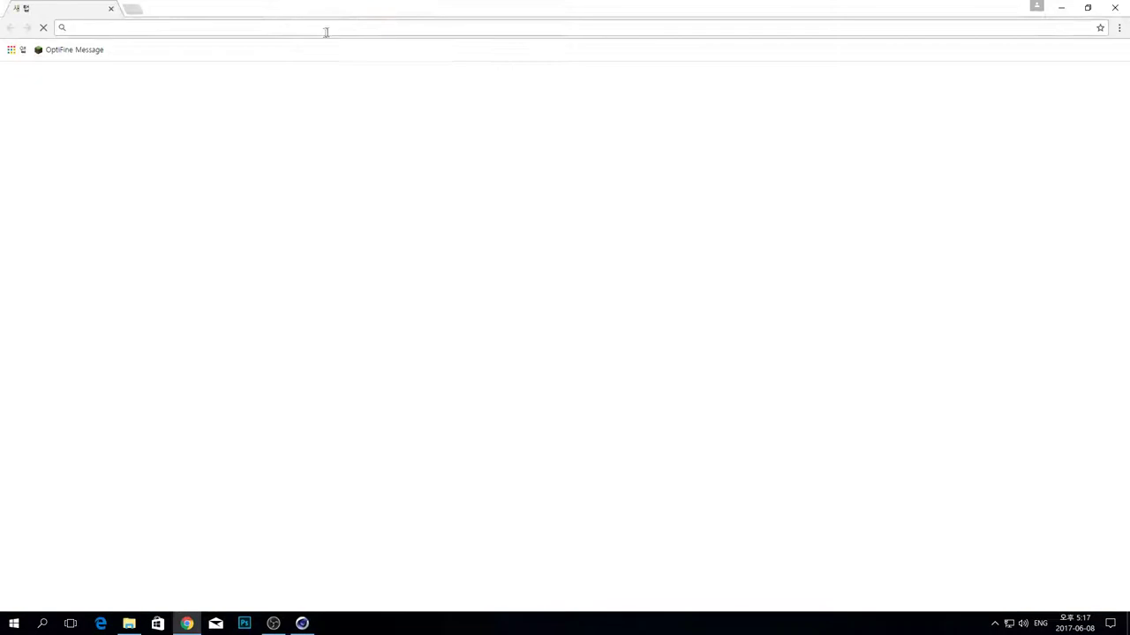
text(novaskin)
key(Return)
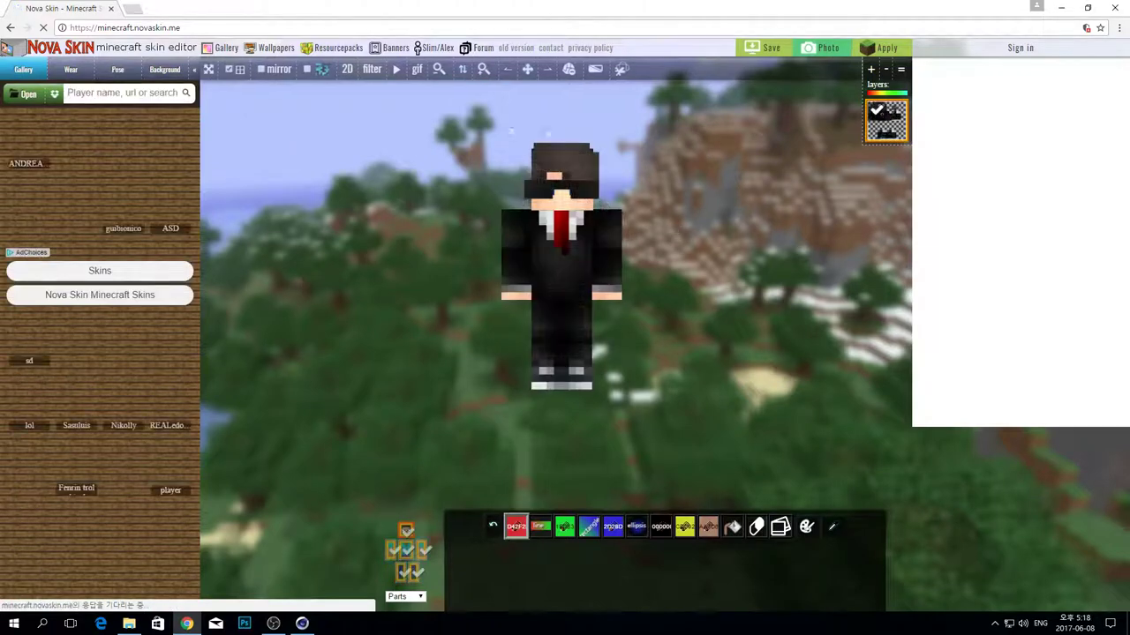
scroll(115, 210, down, 2)
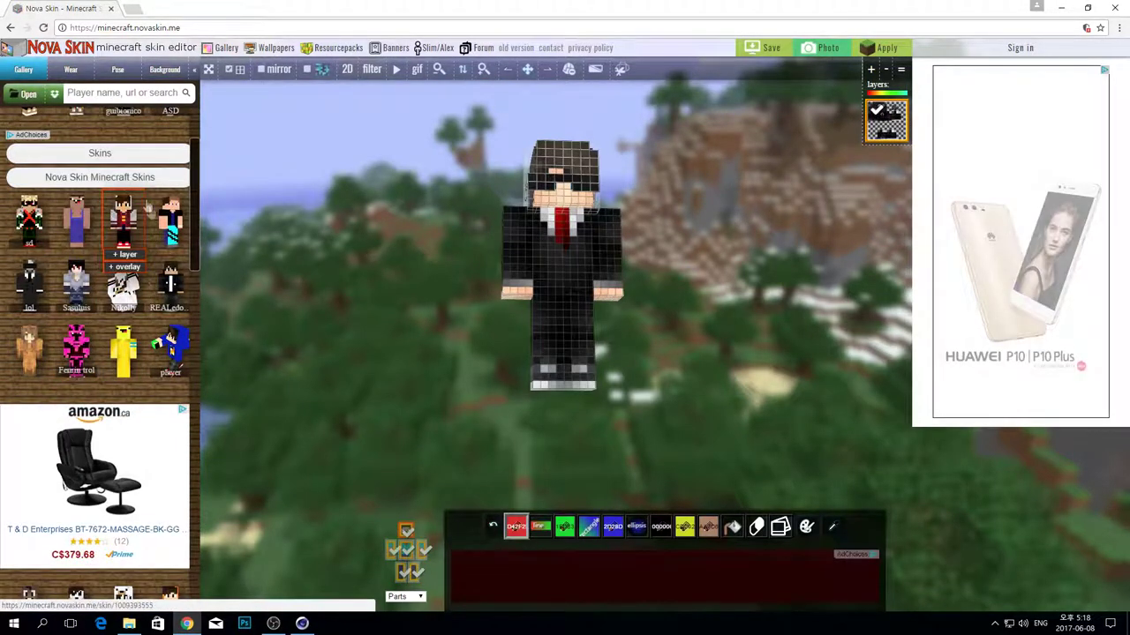
scroll(132, 167, down, 1)
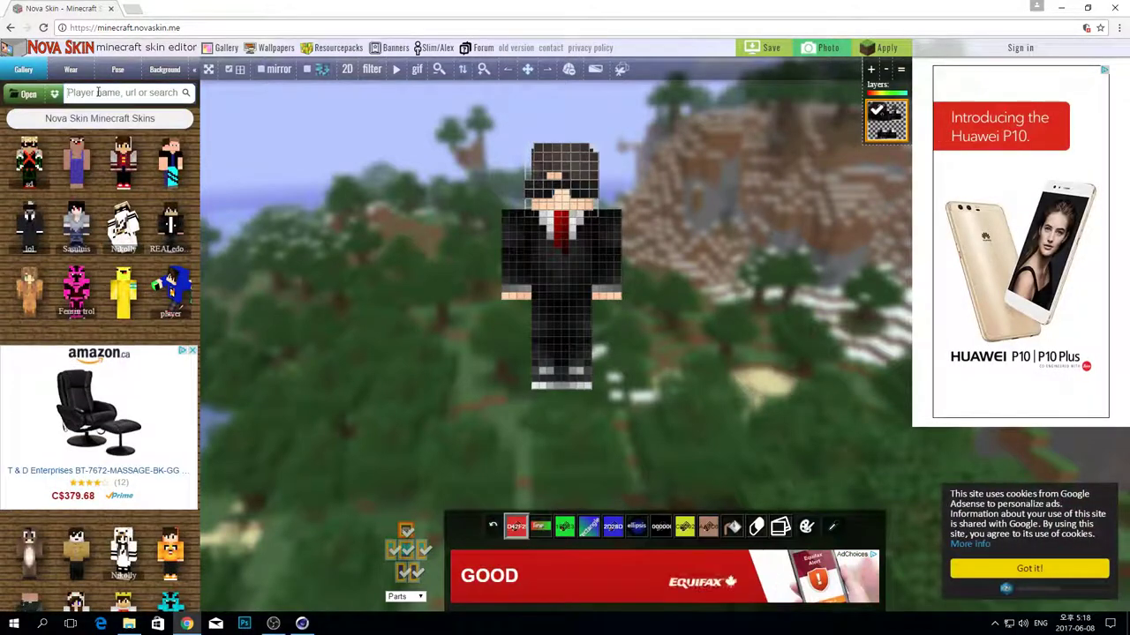
click(97, 92)
text(hoodie)
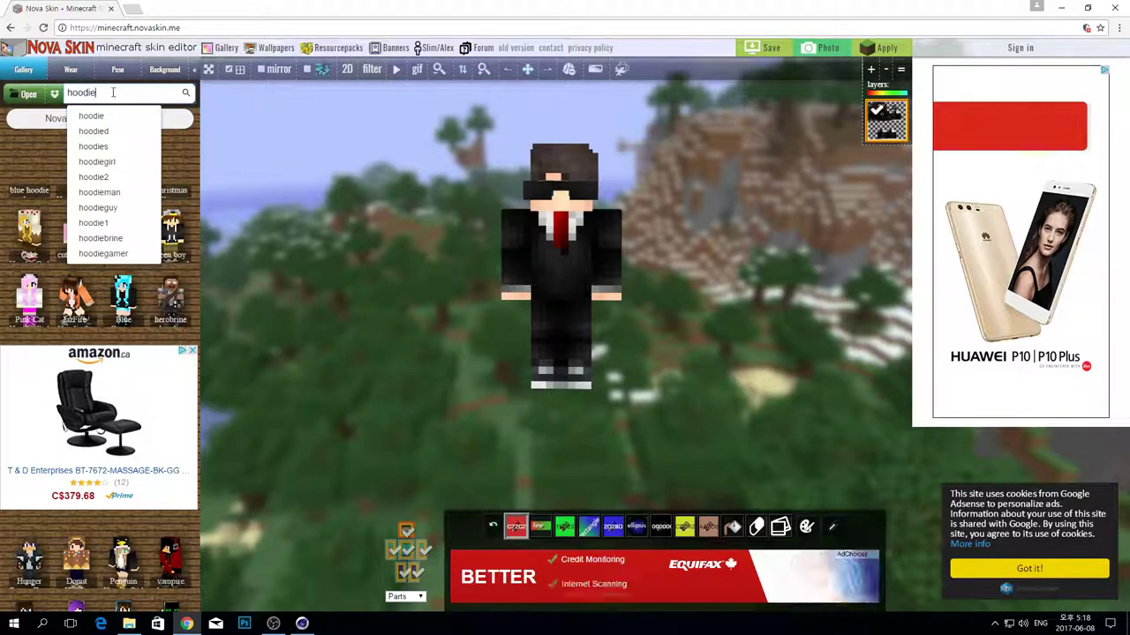
key(BackSpace)
key(BackSpace)
key(BackSpace)
key(BackSpace)
key(BackSpace)
key(BackSpace)
- Search the skin gallery for bajancandian and load the brown-haired skin with the red and black checkered shirt
text(bajancandia)
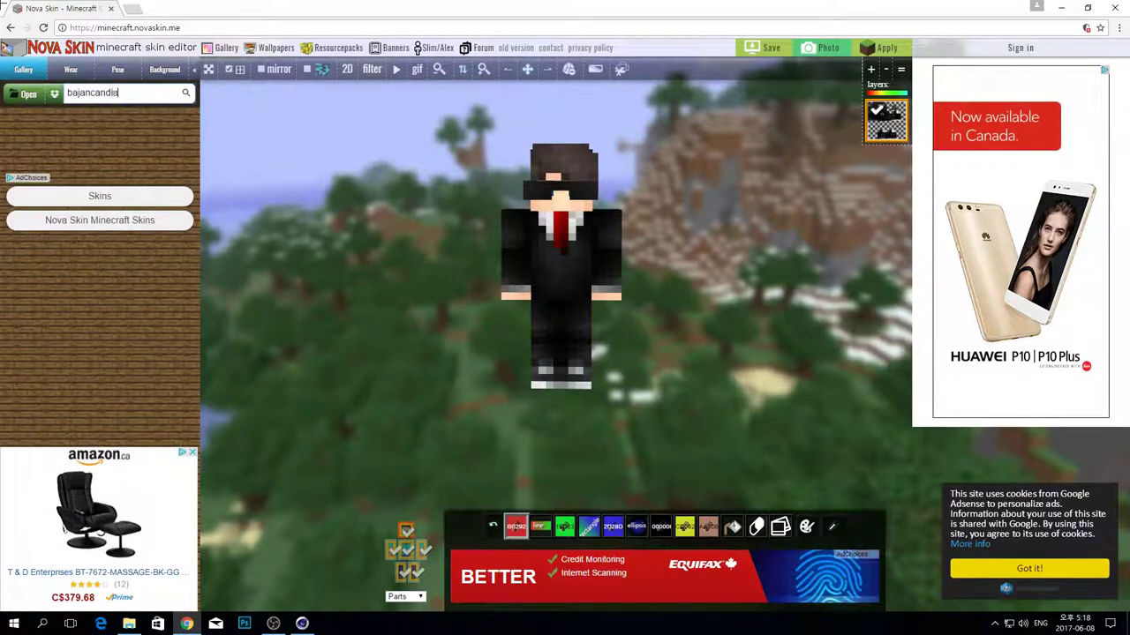
text(n)
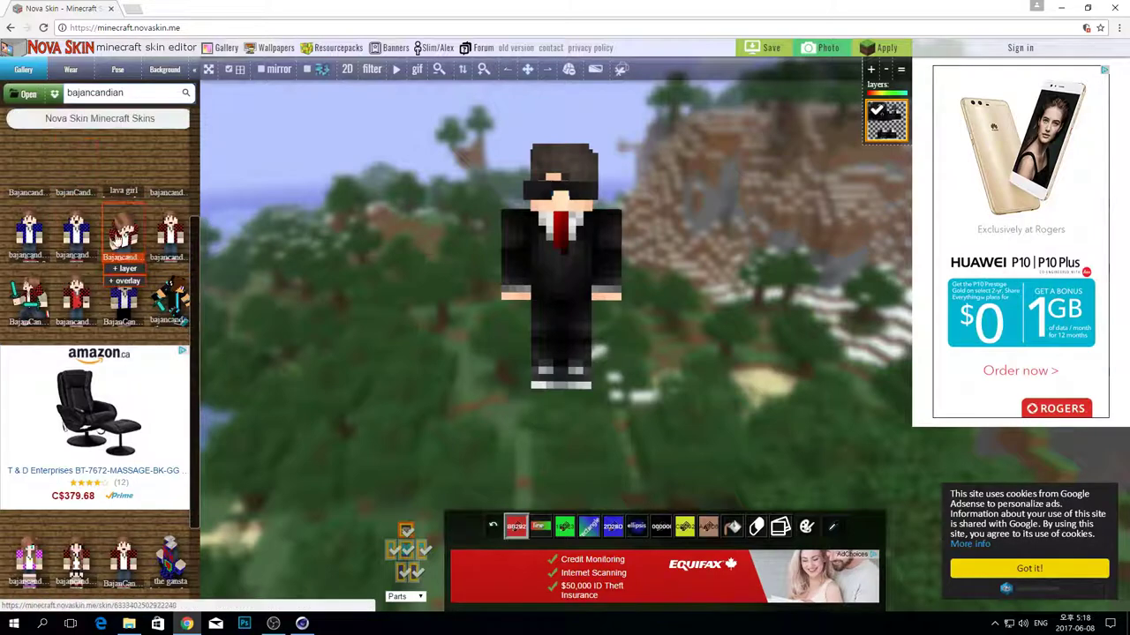
click(113, 232)
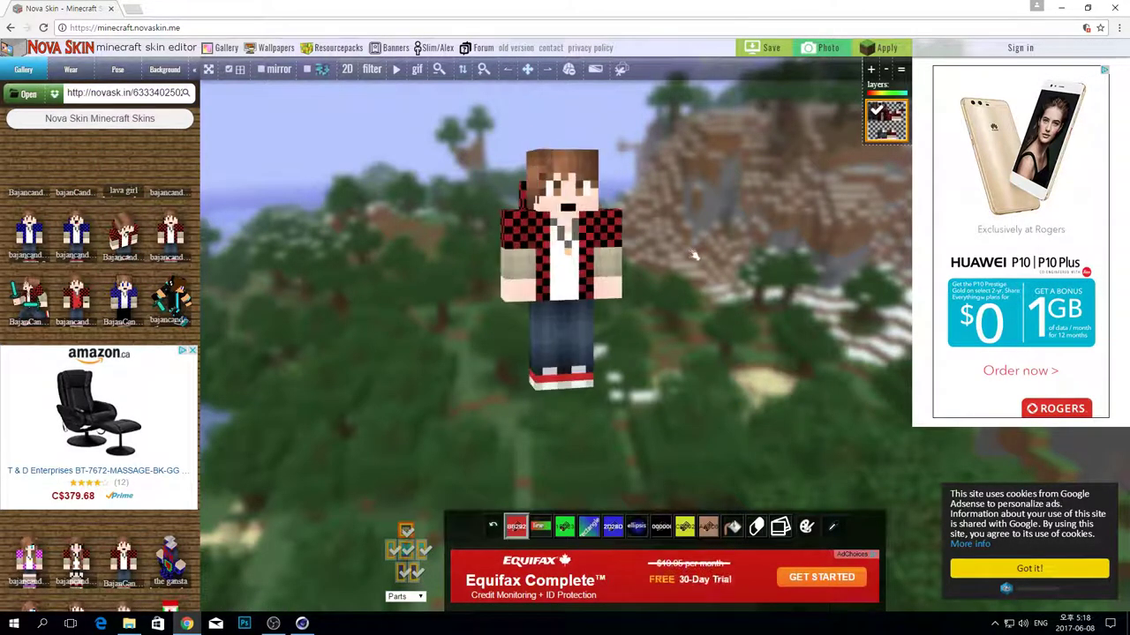
- Save the brown-haired skin in Nova Skin, download its PNG file and place it on the desktop
click(764, 47)
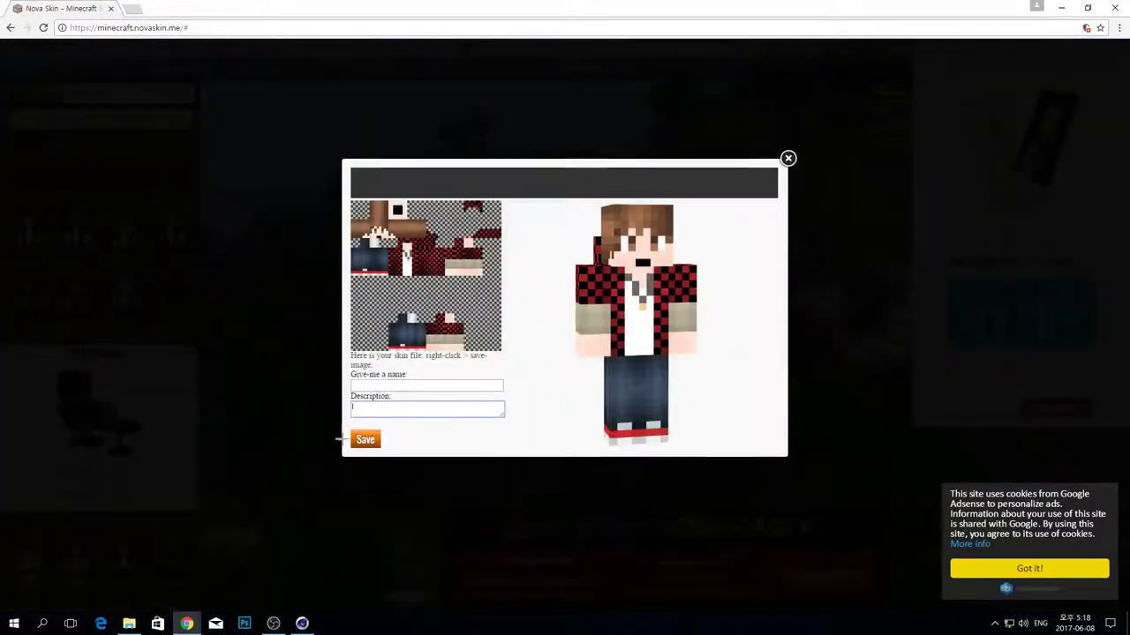
click(366, 439)
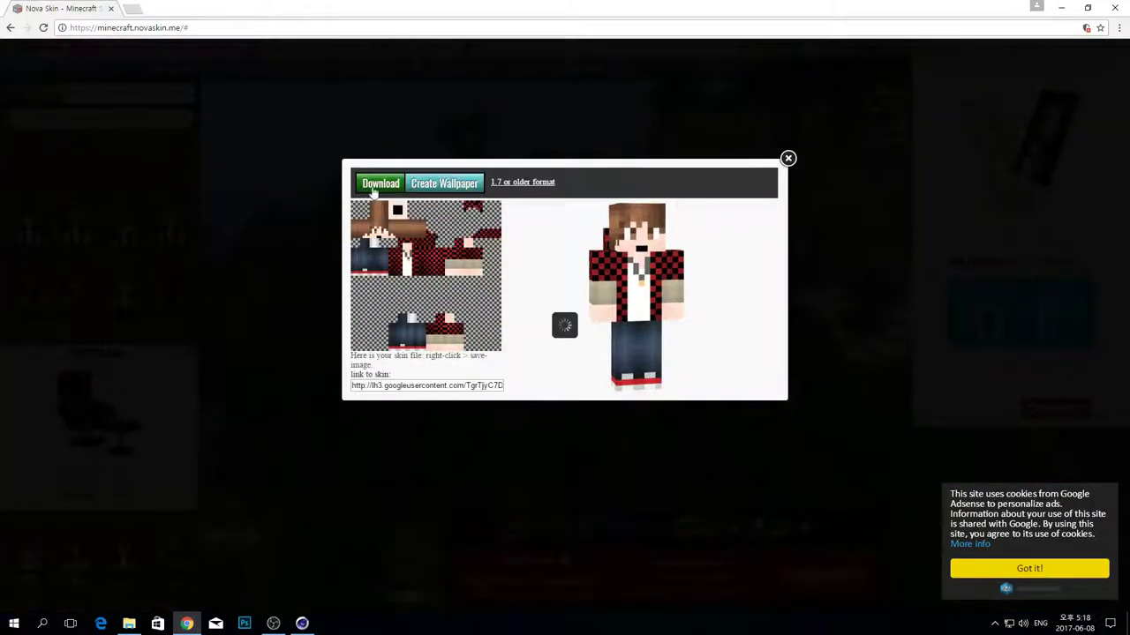
click(374, 193)
click(787, 146)
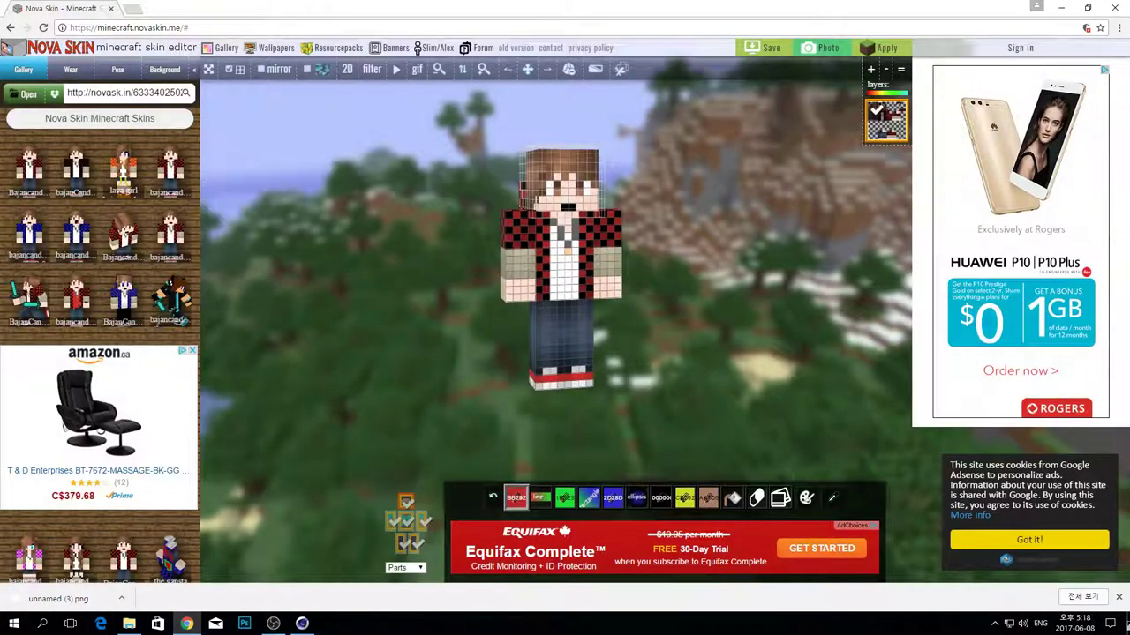
drag(1127, 624, 603, 334)
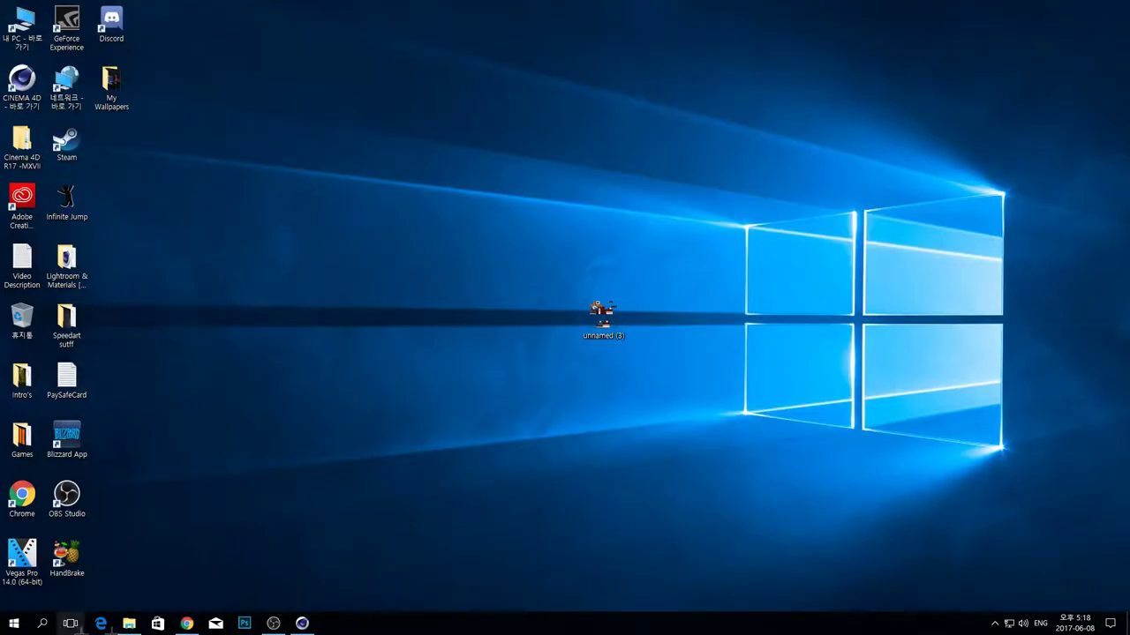
- Close Chrome and switch to Cinema 4D with the Minecraft rig in view
click(185, 626)
click(1120, 5)
click(300, 628)
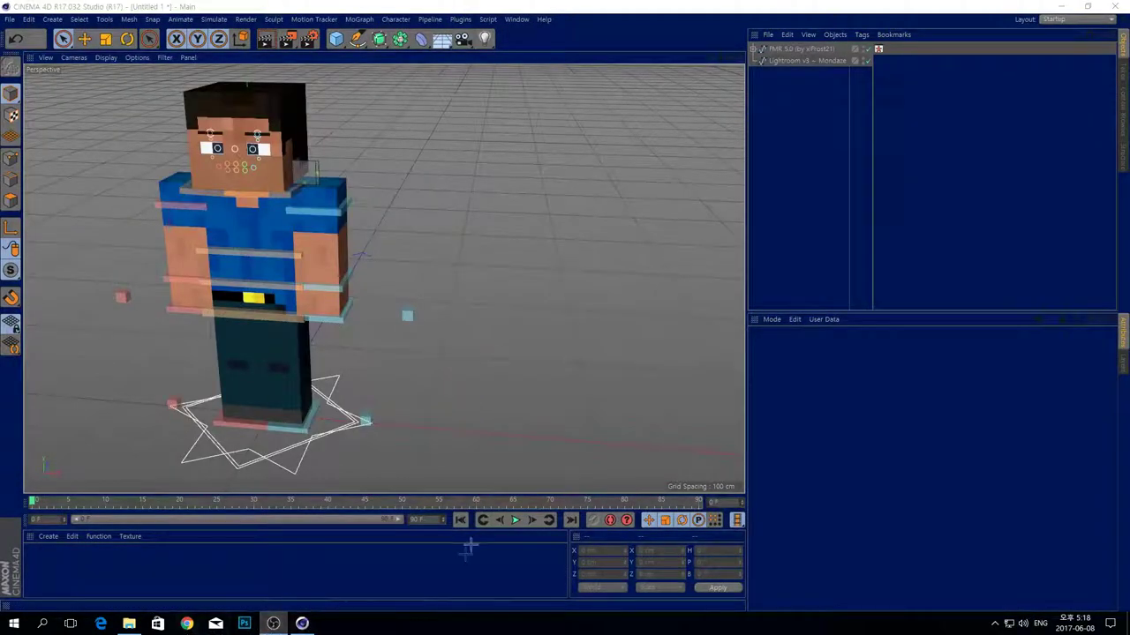
drag(709, 56, 799, 56)
- Open the unnamed (3) skin image from the desktop, examine its layout and close it
click(1060, 6)
double_click(600, 317)
scroll(456, 270, up, 6)
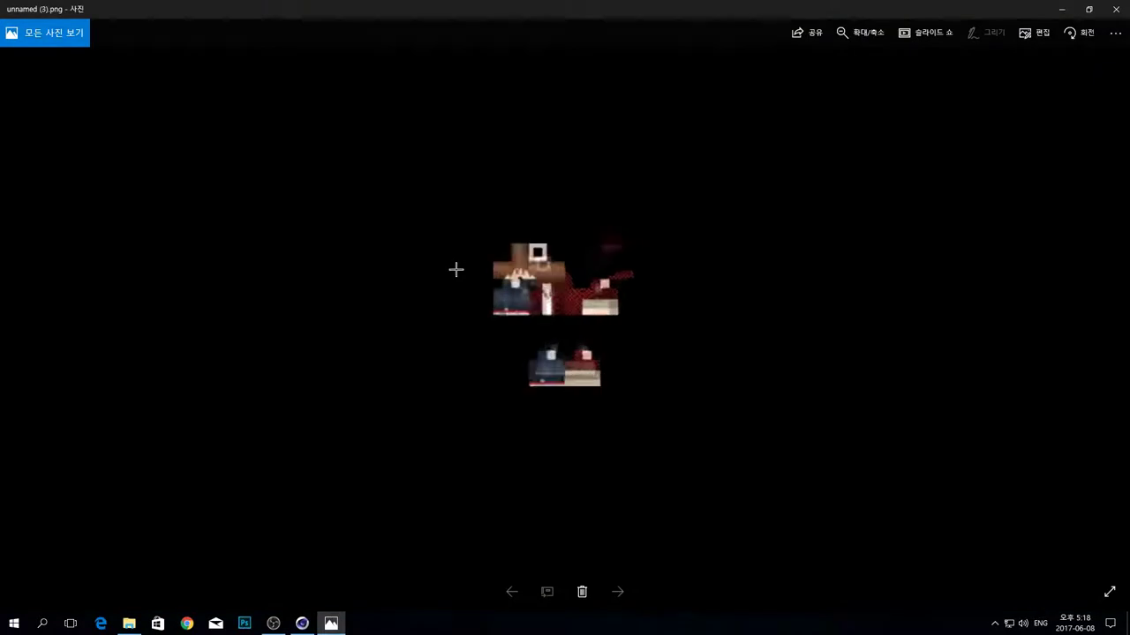
scroll(444, 245, down, 1)
scroll(459, 260, up, 1)
scroll(487, 279, down, 1)
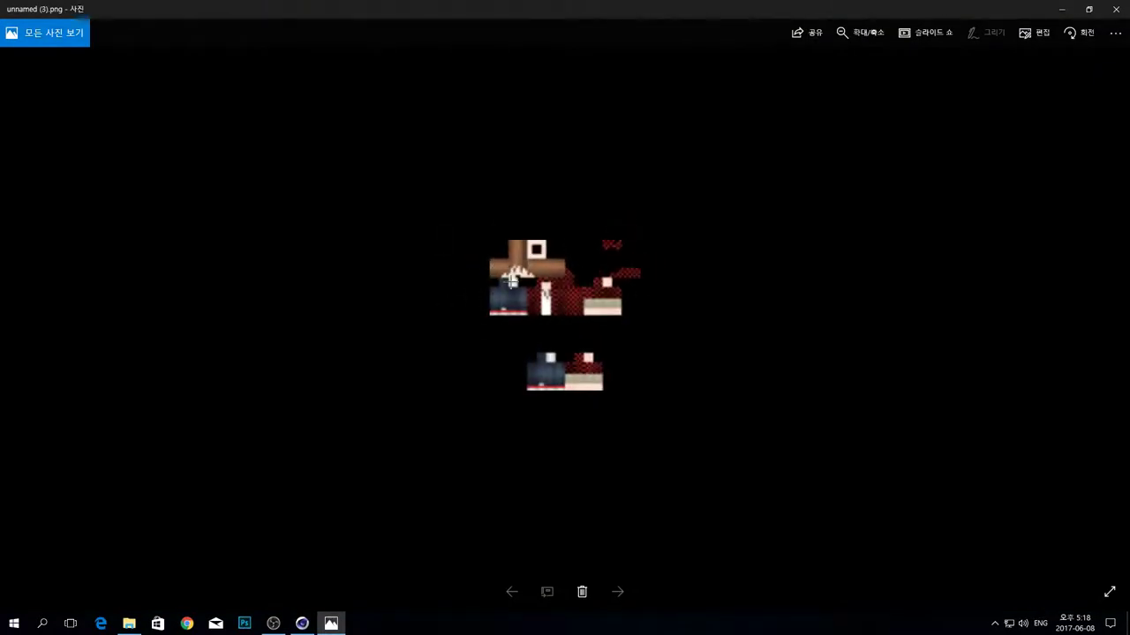
click(1126, 4)
- Switch to Cinema 4D and load the unnamed (3) image from the desktop as the FMR 5.0 rig's skin
click(302, 623)
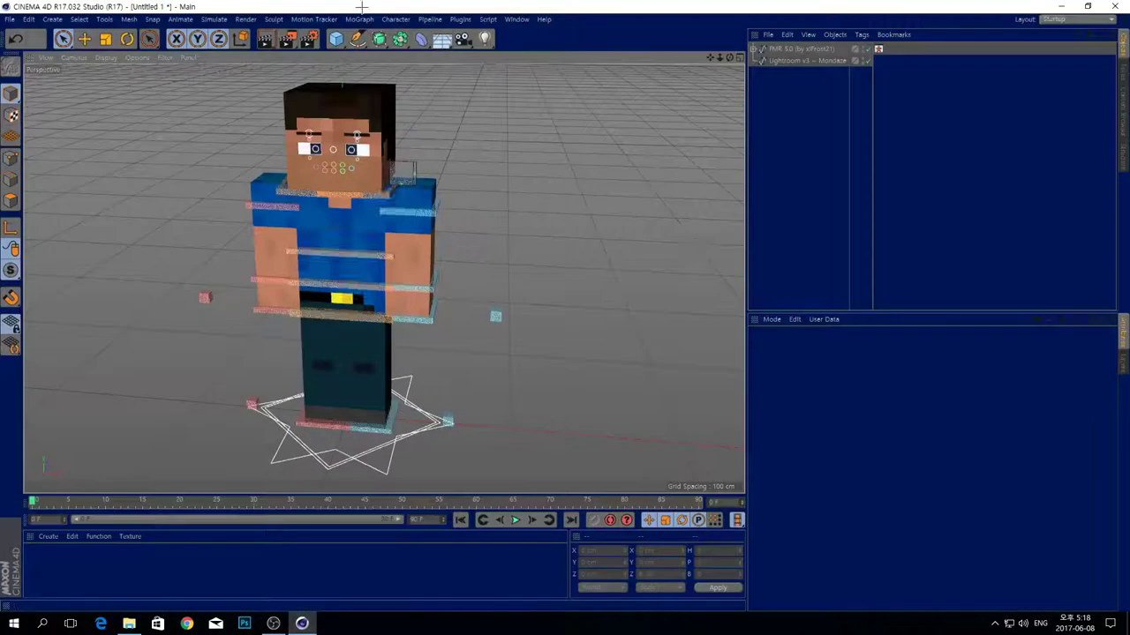
click(813, 46)
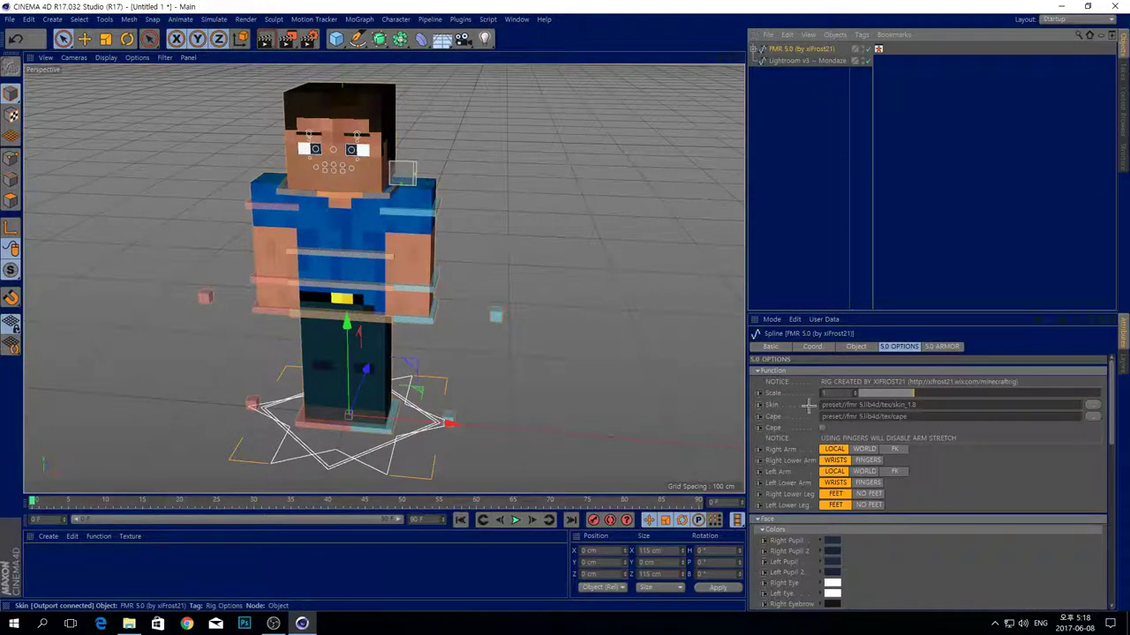
drag(886, 405, 948, 403)
click(1091, 407)
click(1094, 404)
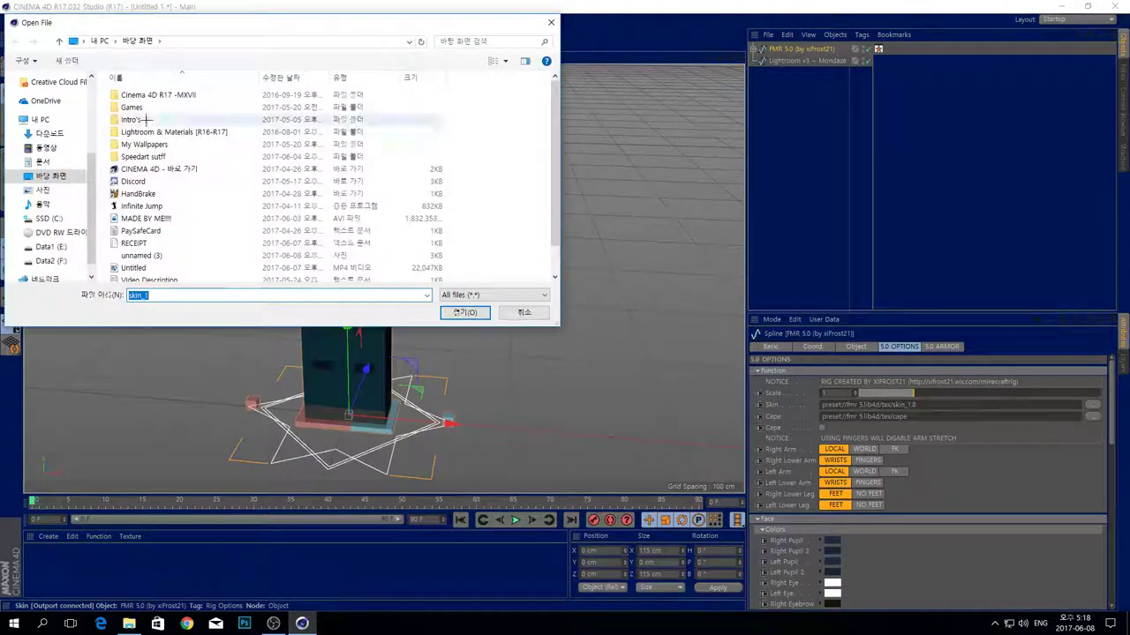
double_click(141, 255)
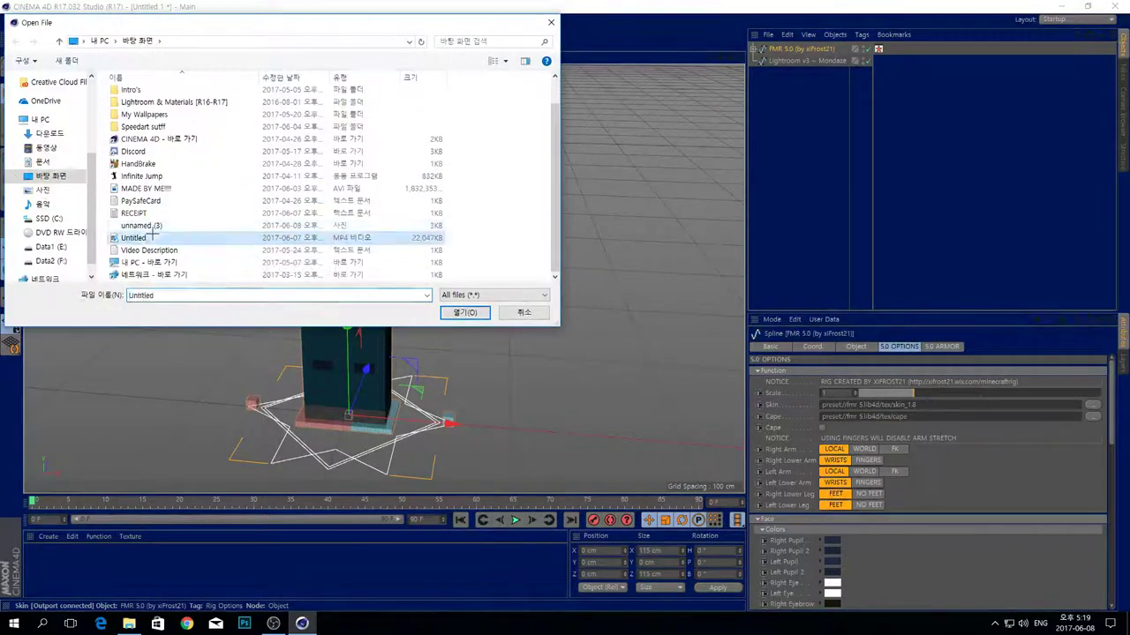
alt+drag(337, 184, 353, 175)
scroll(353, 174, up, 8)
scroll(353, 174, down, 8)
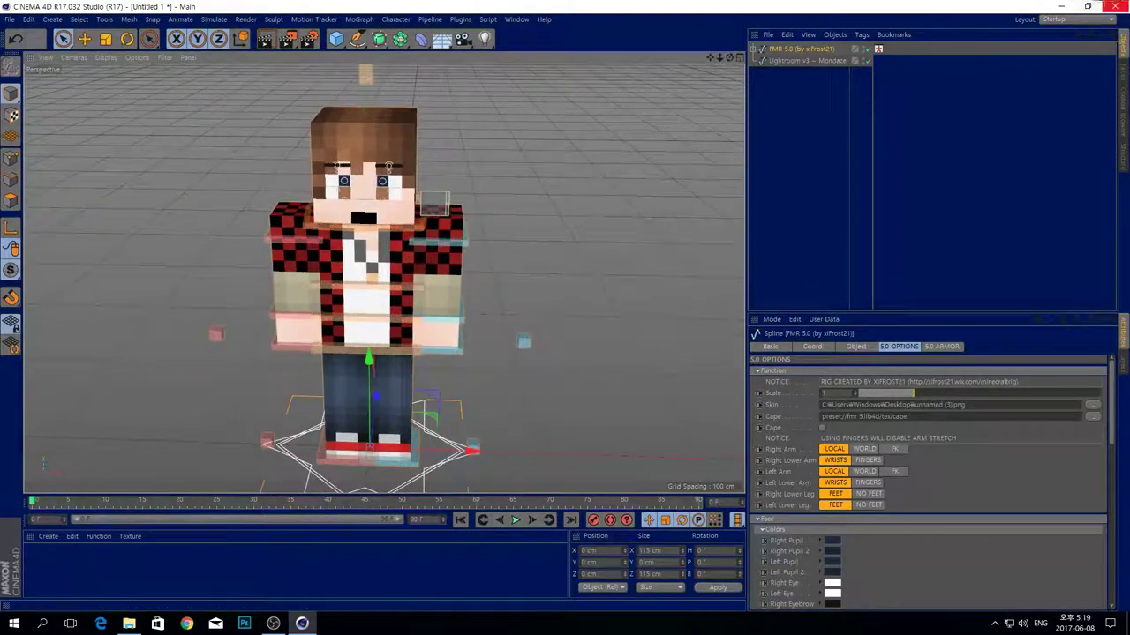
click(1062, 6)
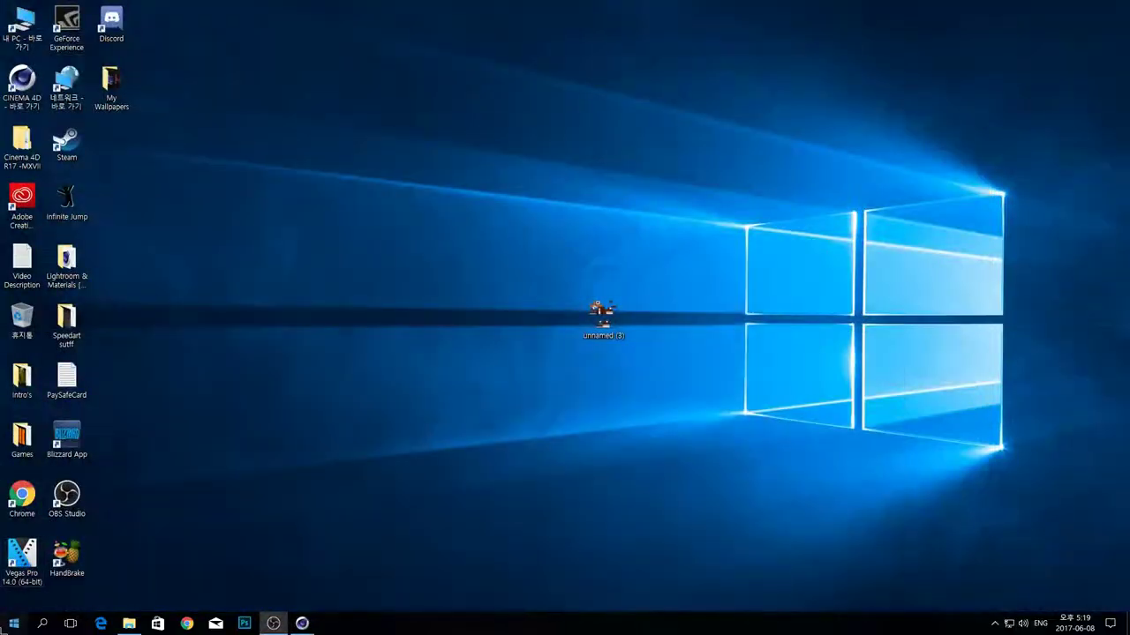
click(13, 623)
click(731, 306)
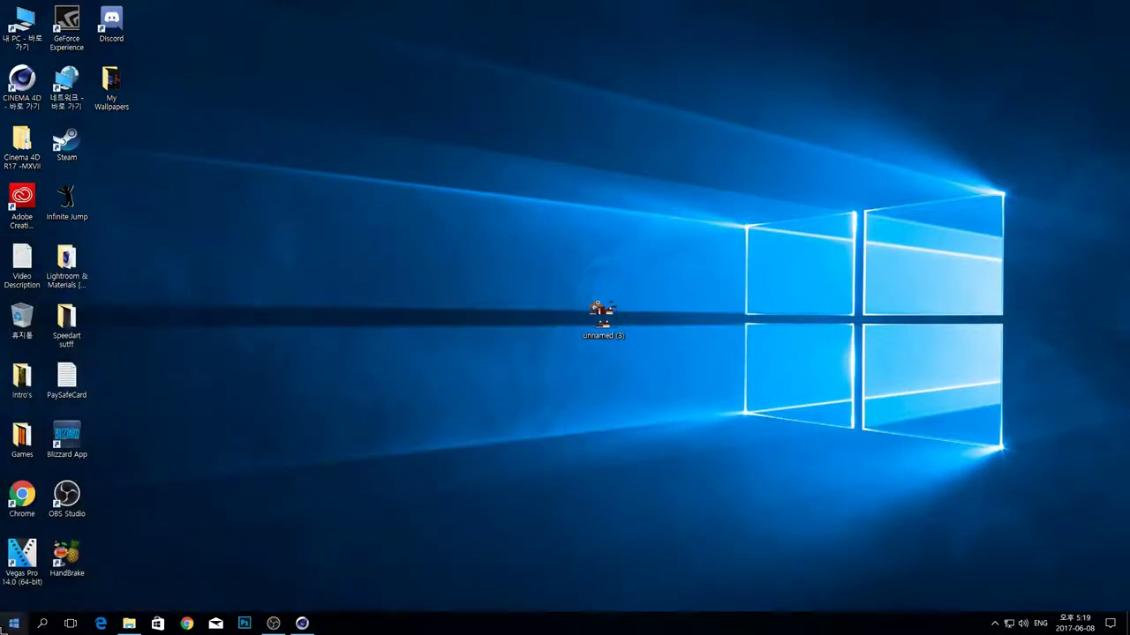
click(7, 621)
click(561, 335)
click(302, 623)
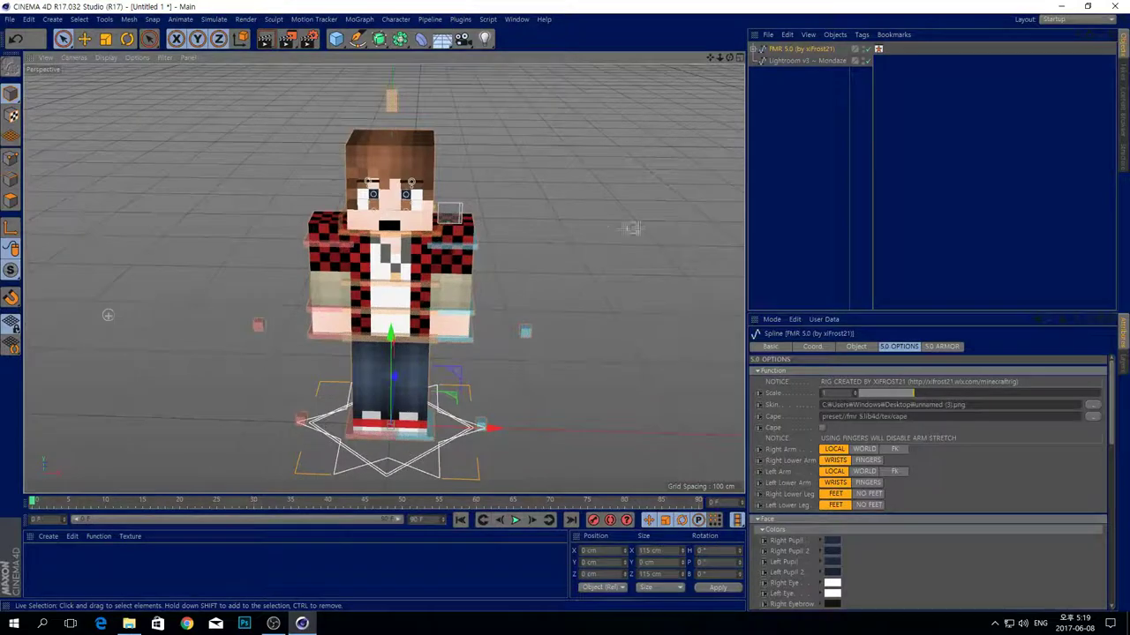
- Turn the right eye and left eye off in the FMR 5.0 rig's face options
scroll(592, 229, up, 2)
scroll(260, 270, up, 1)
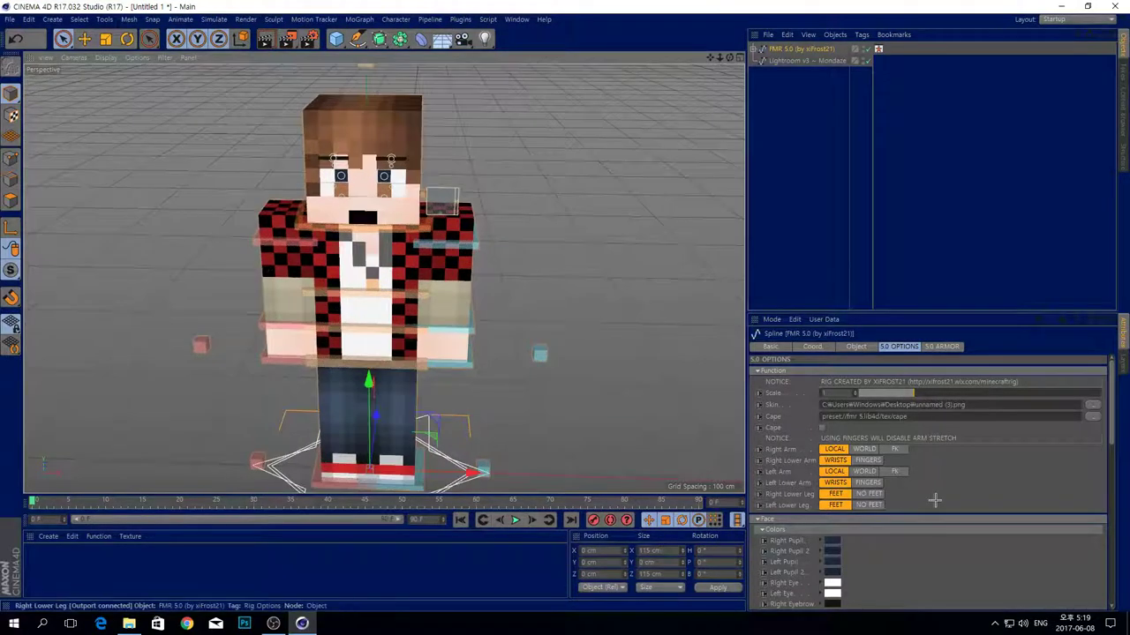
scroll(908, 491, down, 6)
click(823, 460)
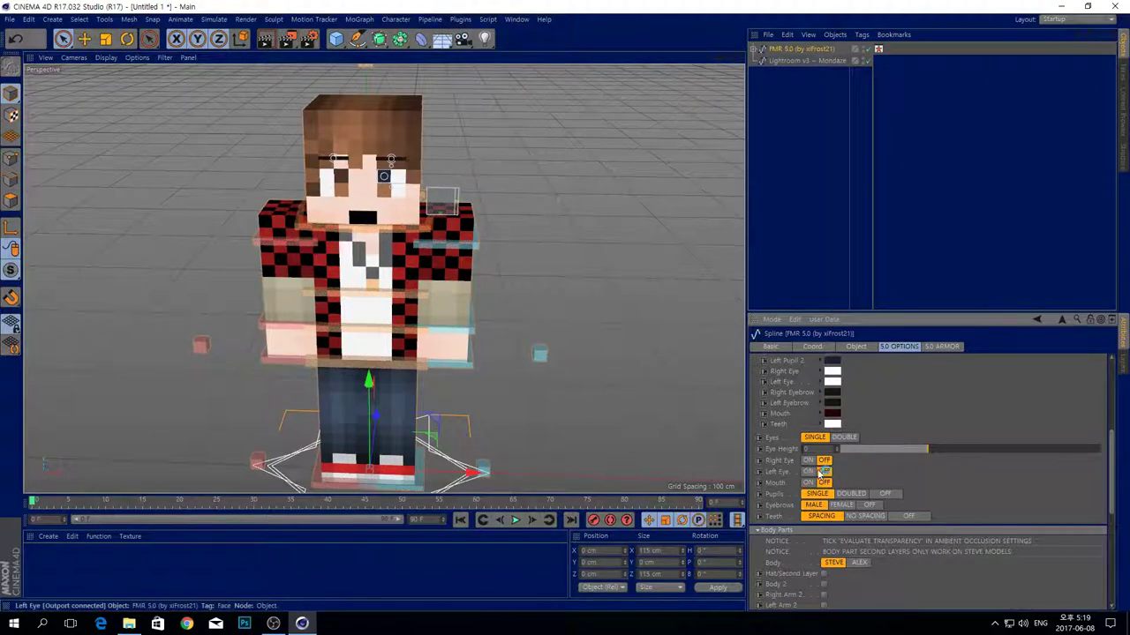
scroll(392, 158, up, 2)
scroll(392, 158, down, 3)
scroll(388, 159, up, 2)
scroll(385, 159, down, 2)
scroll(385, 159, up, 3)
mouse_move(729, 57)
mouse_down()
mouse_move(725, 42)
mouse_move(714, 64)
mouse_move(707, 35)
mouse_move(653, 36)
mouse_move(730, 58)
mouse_up()
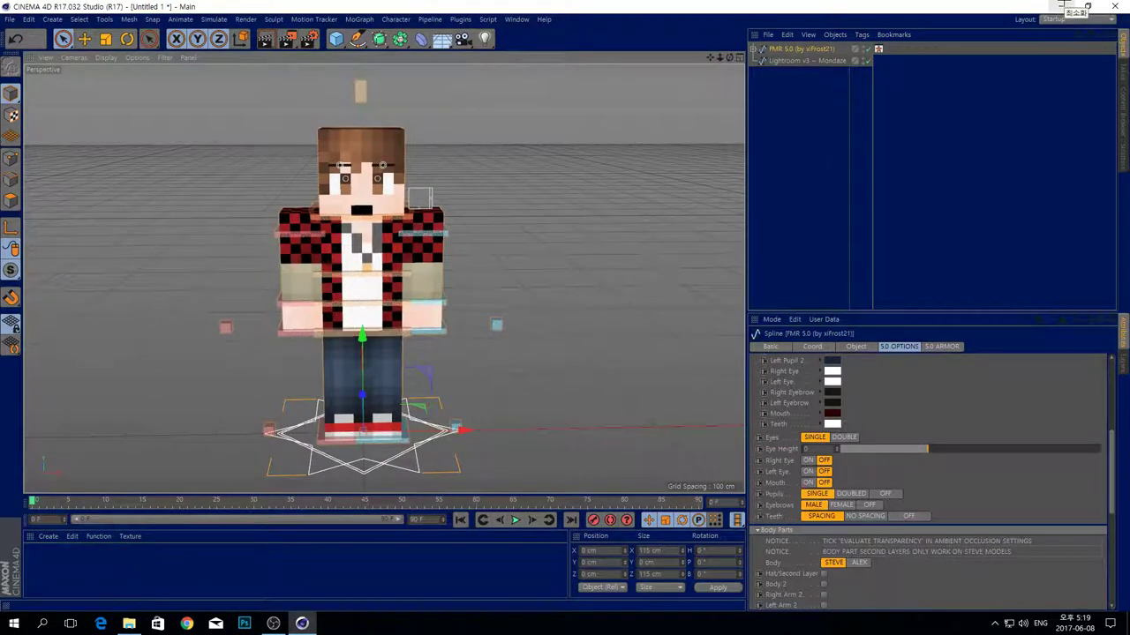
- Examine the scene's layer list and return to the FMR 5.0 rig's options
click(1122, 362)
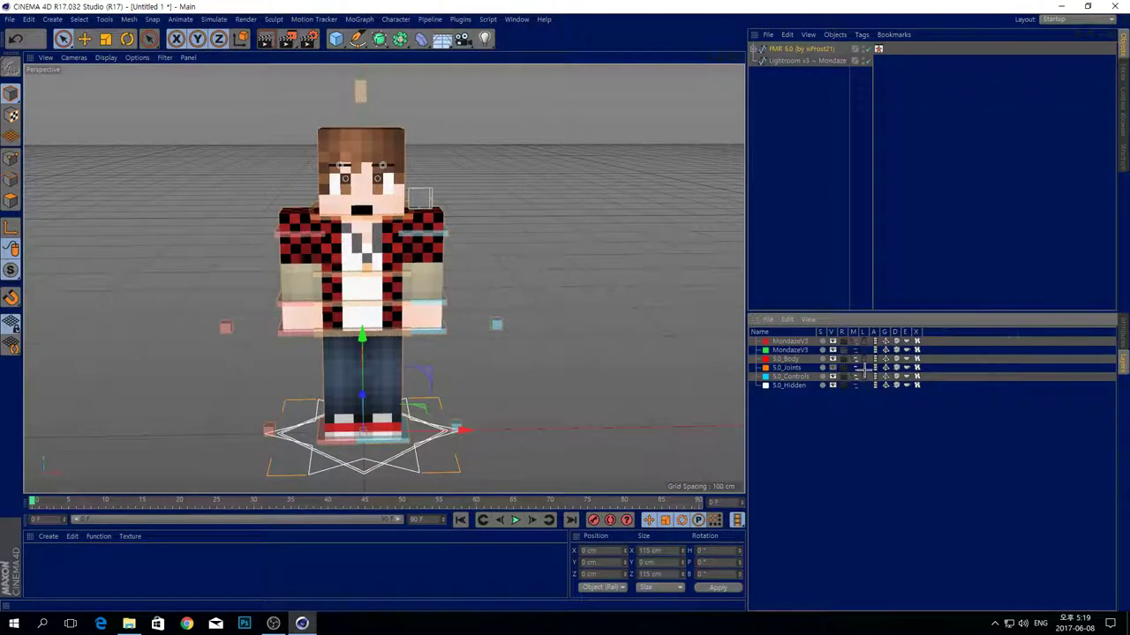
click(1123, 326)
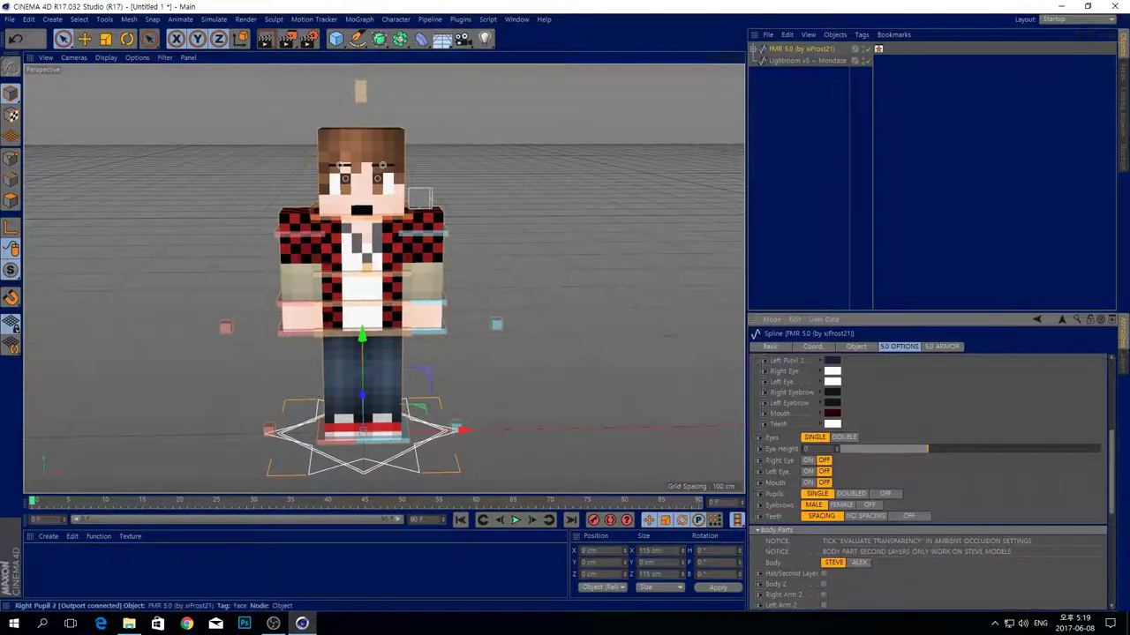
click(1119, 361)
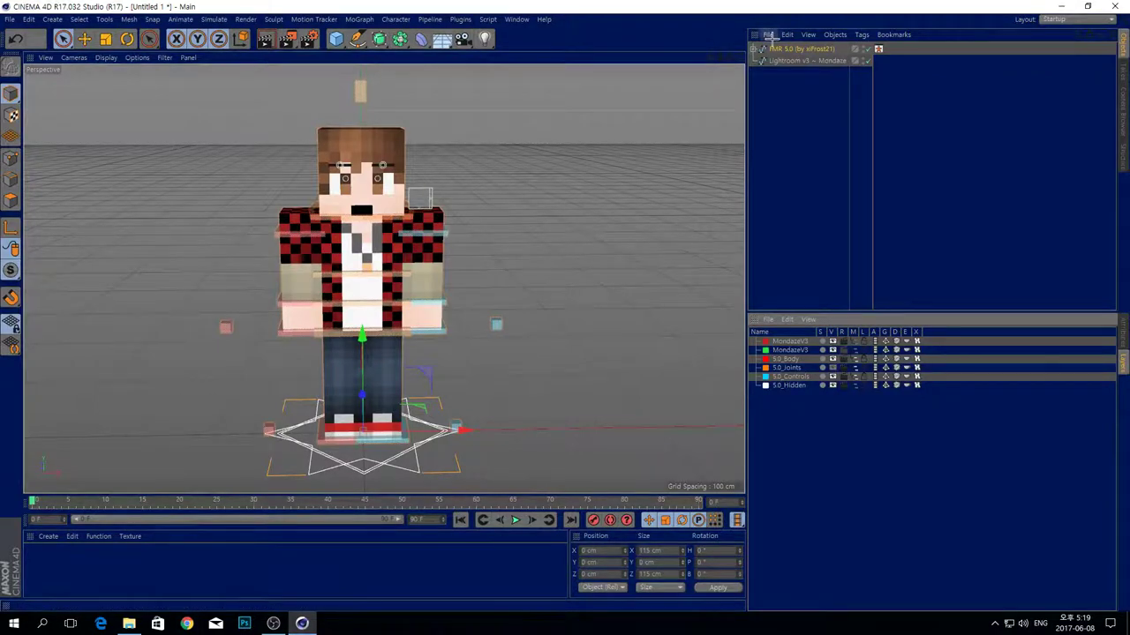
click(1123, 334)
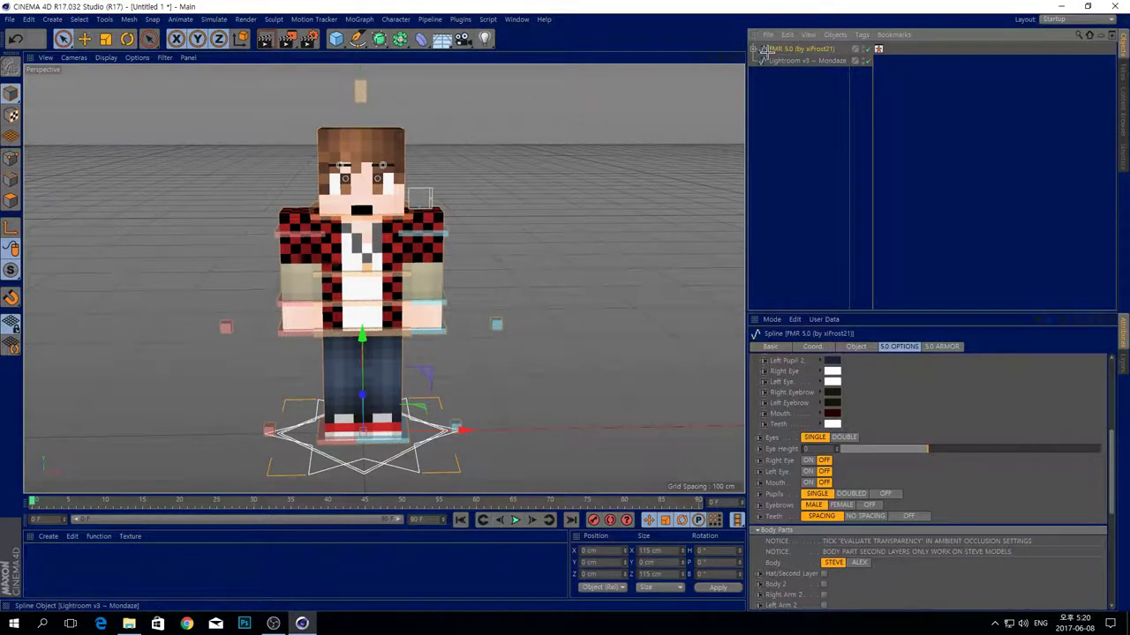
scroll(275, 151, up, 3)
scroll(283, 150, down, 4)
scroll(445, 148, up, 1)
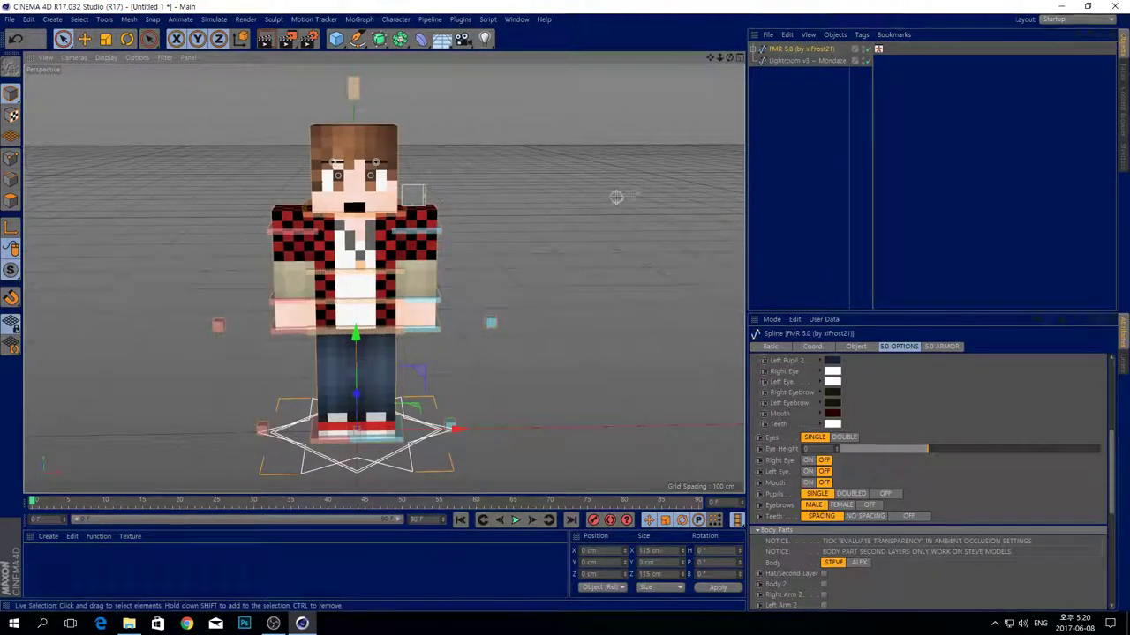
- Expand the FMR 5.0 rig's Head group and set EXTRUDE_meshHead and EXTRUDE_meshHat to Default visibility in the editor and renderer
click(757, 50)
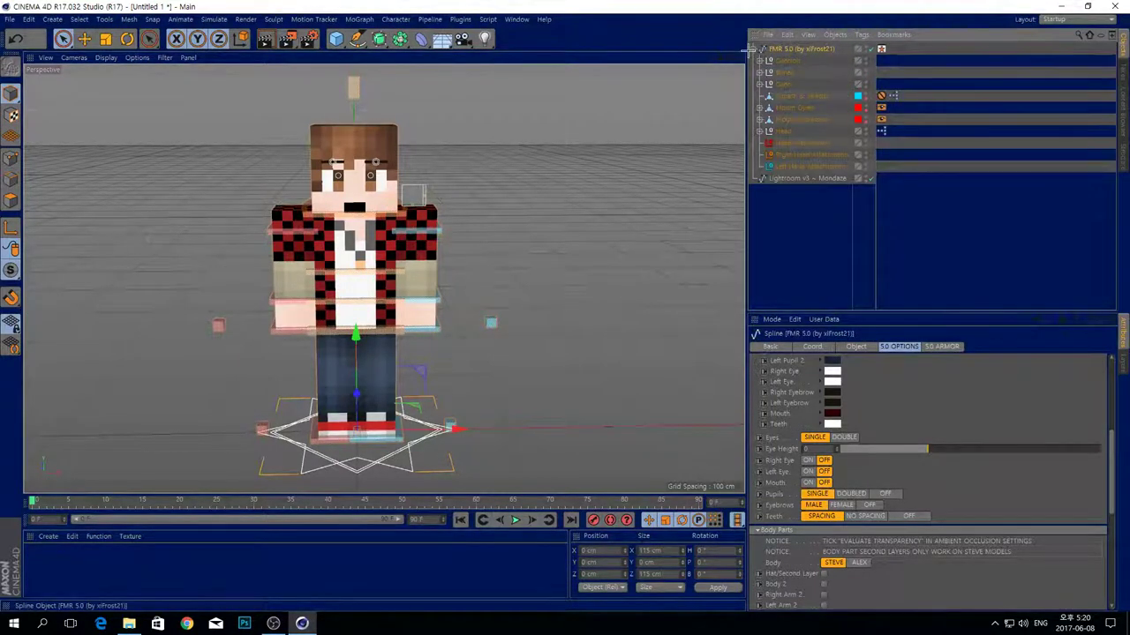
click(757, 49)
click(753, 50)
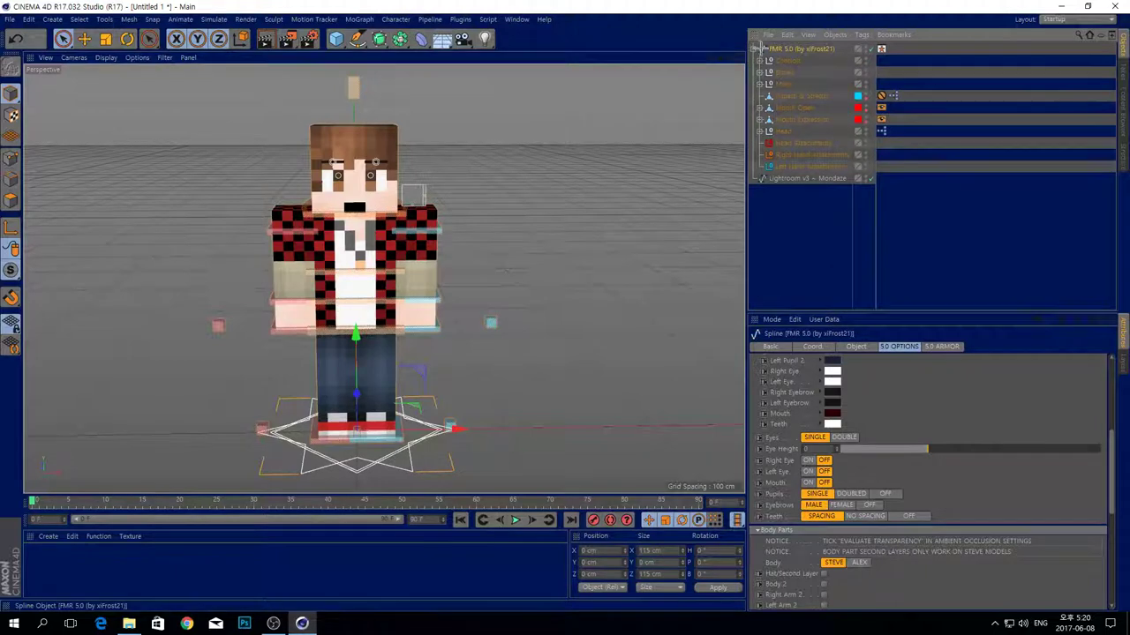
click(758, 131)
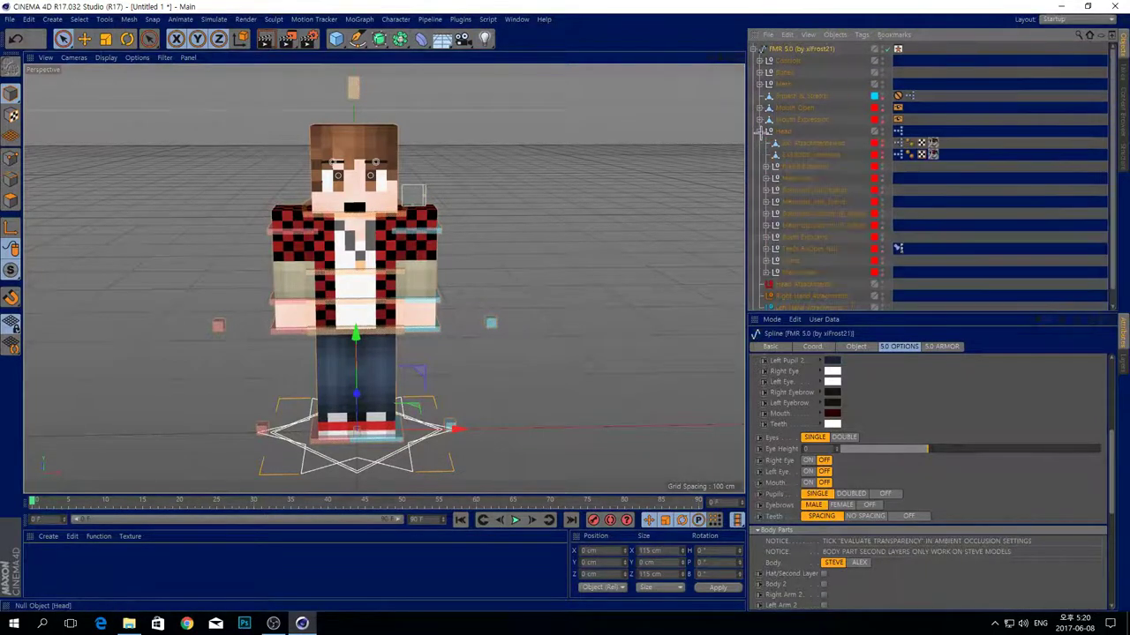
click(800, 143)
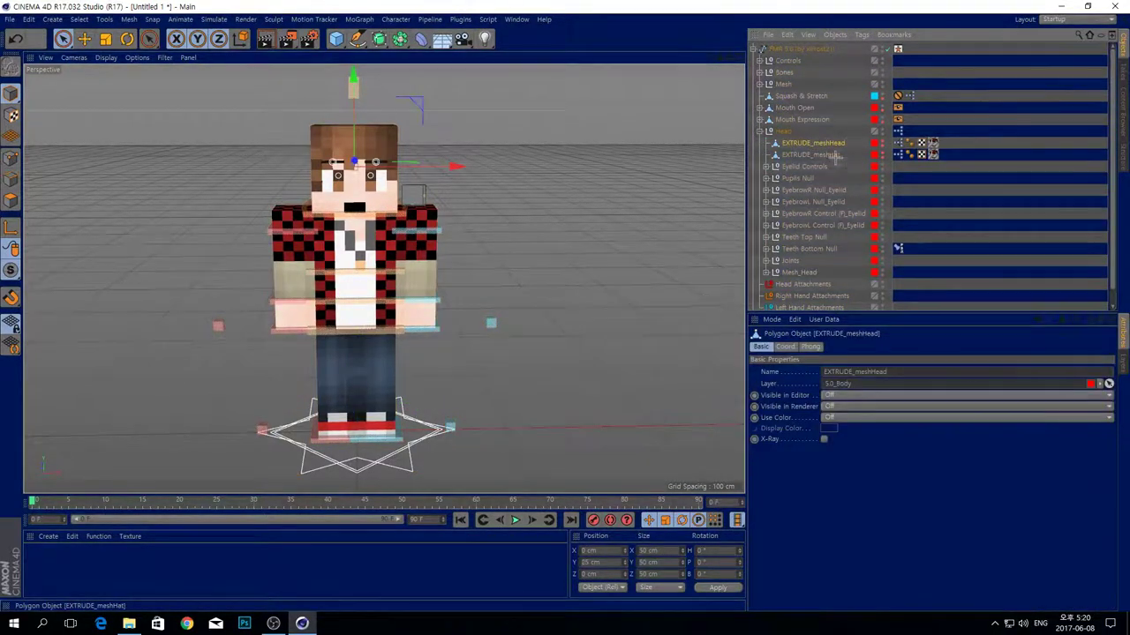
click(885, 147)
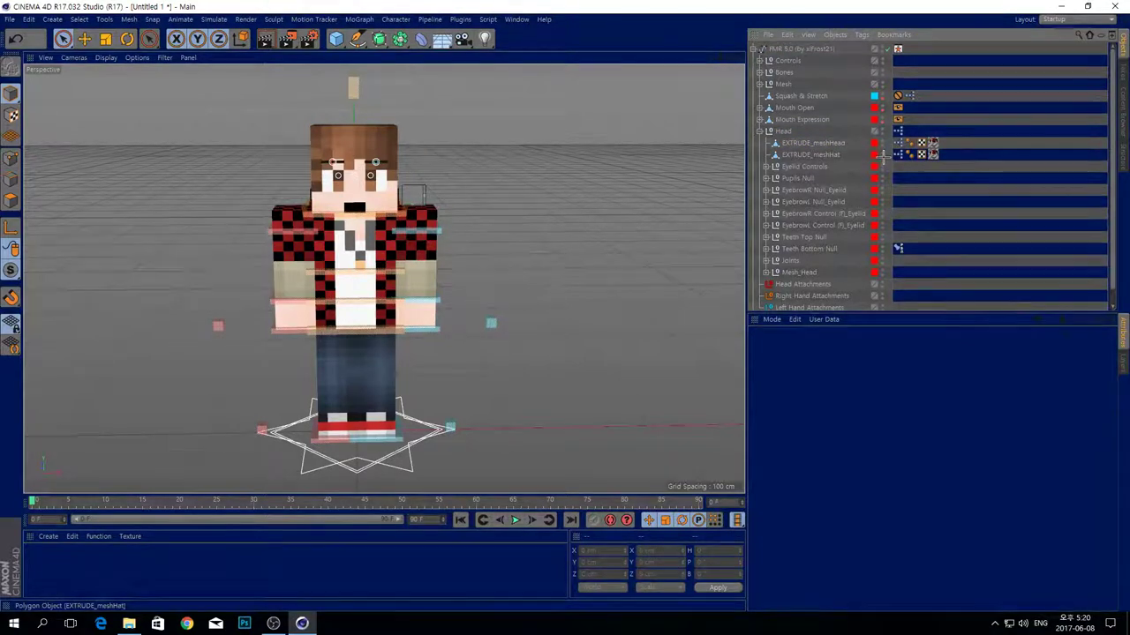
- Move the EXTRUDE_meshHead object away from the character along X to about -192 cm
click(825, 143)
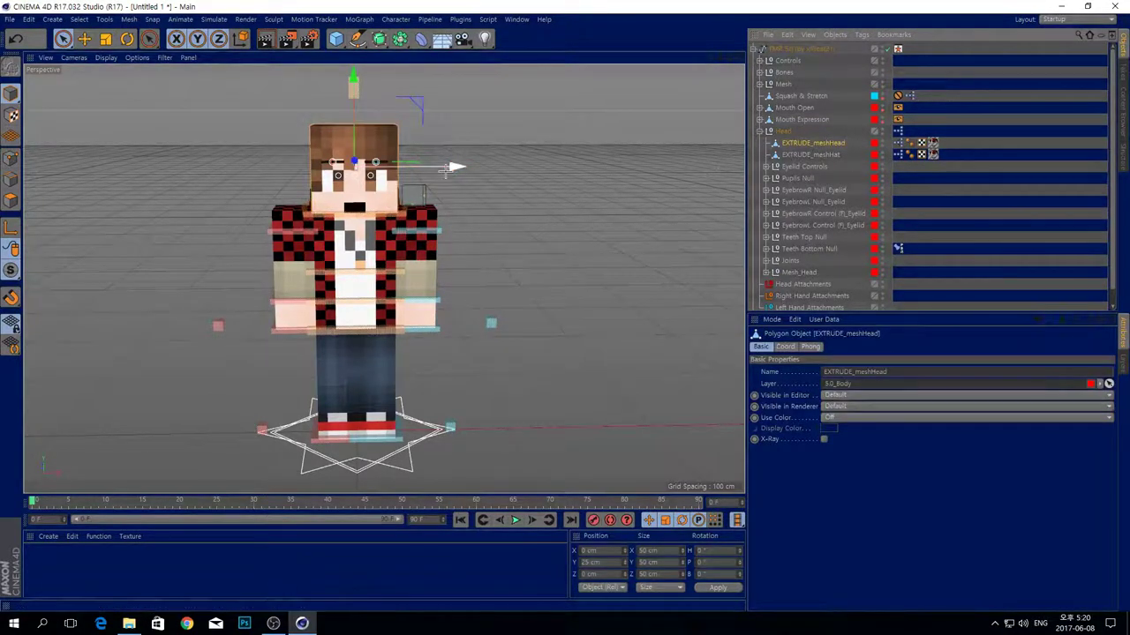
alt+drag(383, 278, 268, 184)
mouse_move(454, 167)
mouse_down()
mouse_move(496, 165)
mouse_move(472, 168)
mouse_up()
key(ctrl+z)
key(ctrl+z)
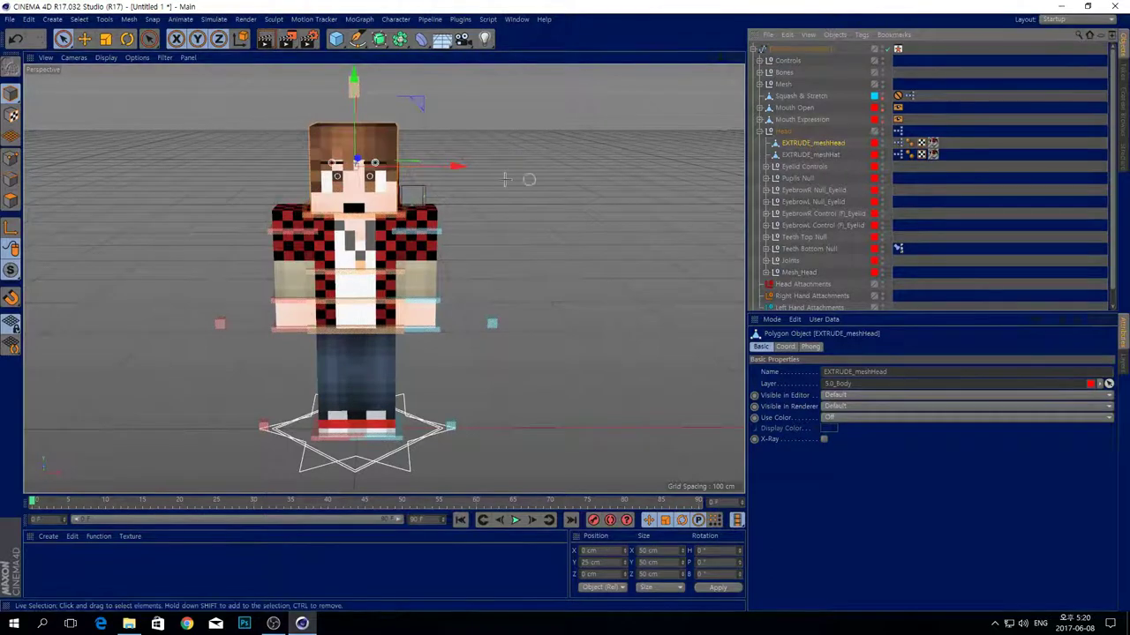
drag(456, 165, 184, 165)
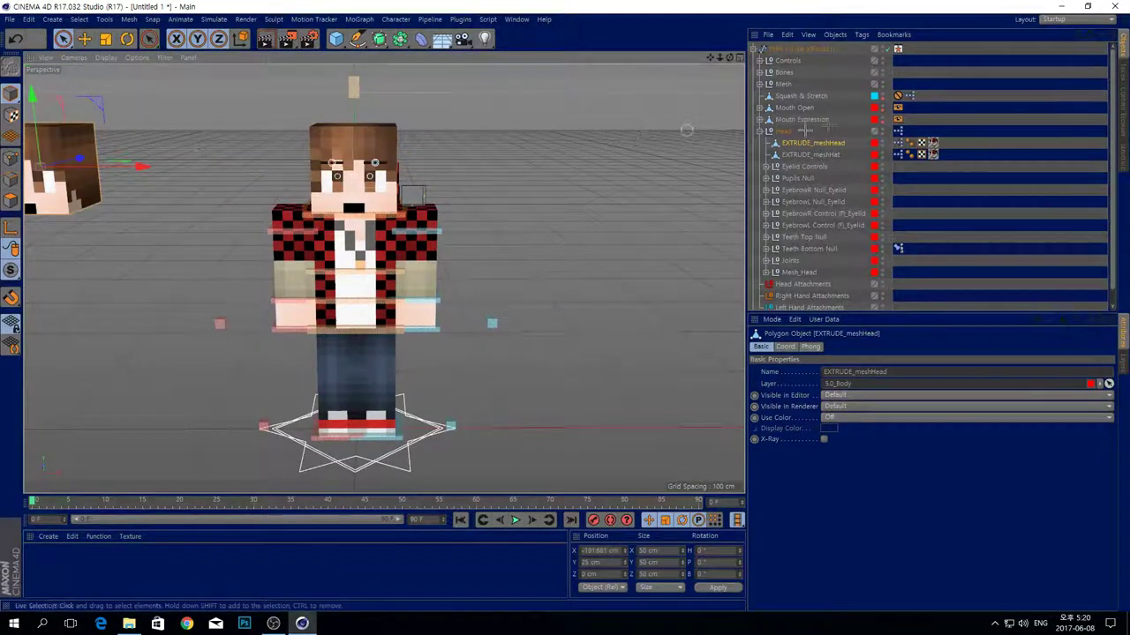
alt+middle_drag(384, 279, 522, 285)
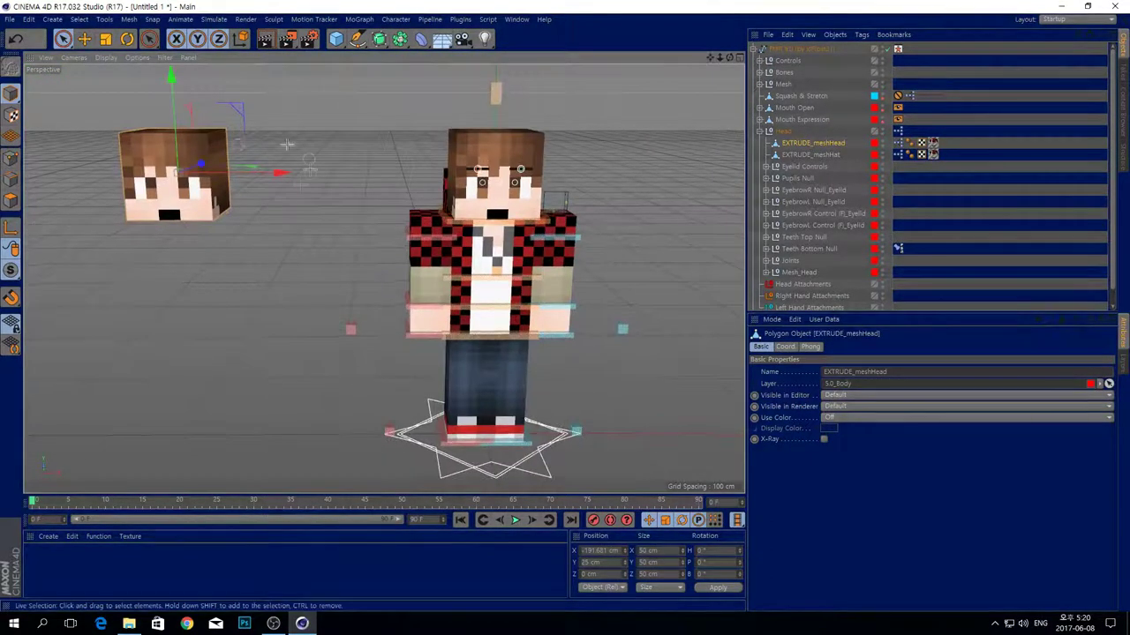
- Move the EXTRUDE_meshHat object to the other side of the character along X, to about 188 cm
click(807, 155)
drag(592, 172, 650, 7)
drag(709, 58, 562, 57)
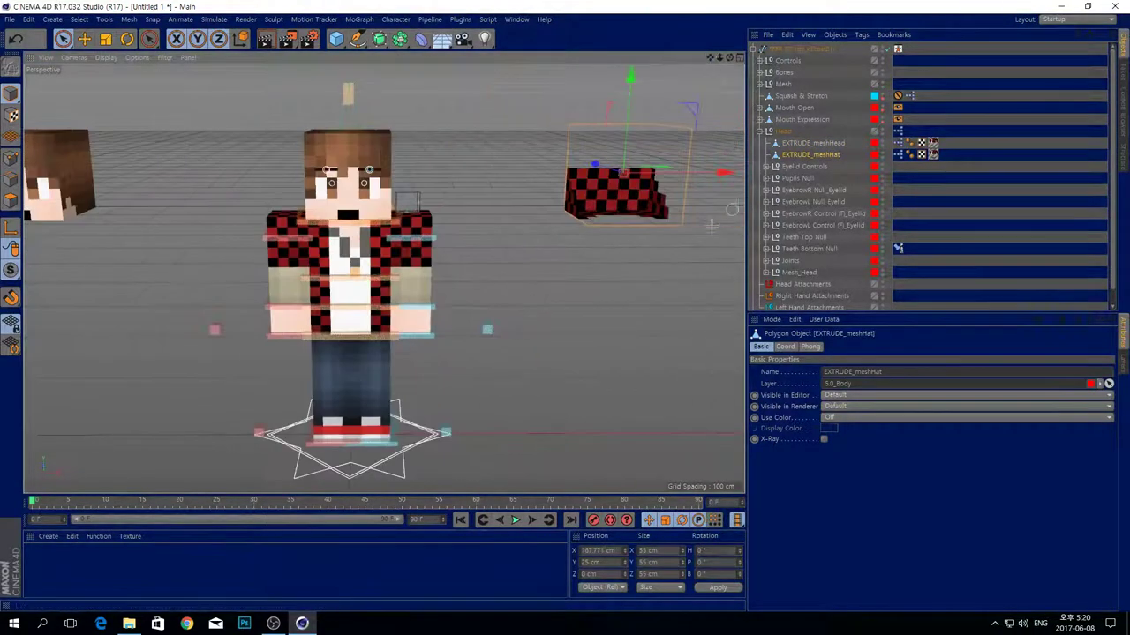
click(671, 285)
- Frame the EXTRUDE_meshHead object in the view and switch to editing its polygons
click(814, 143)
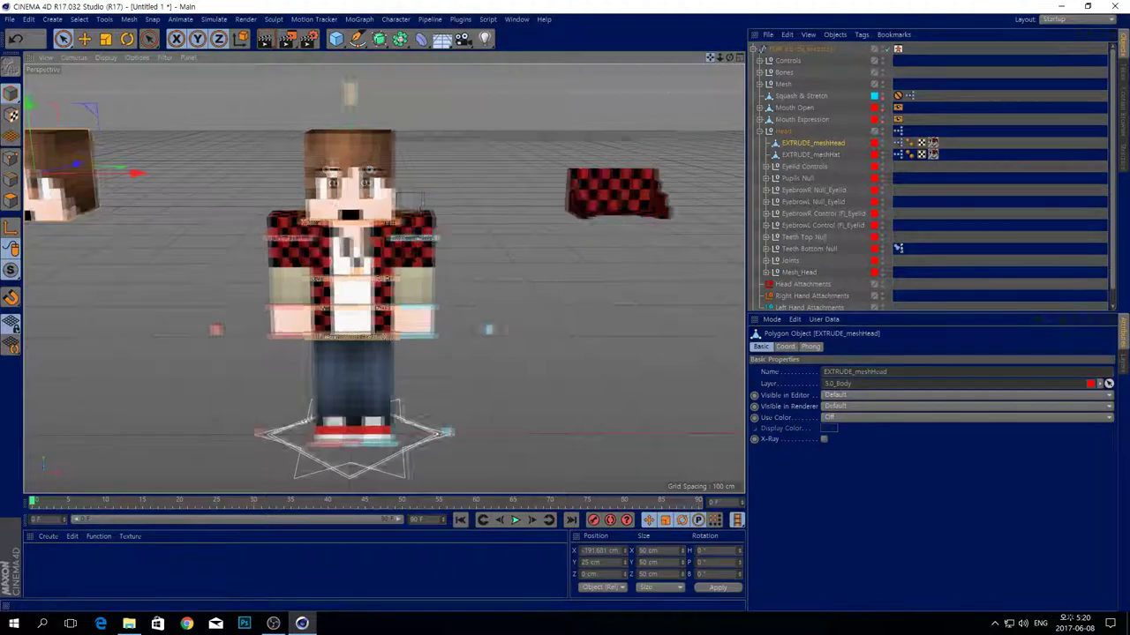
key(o)
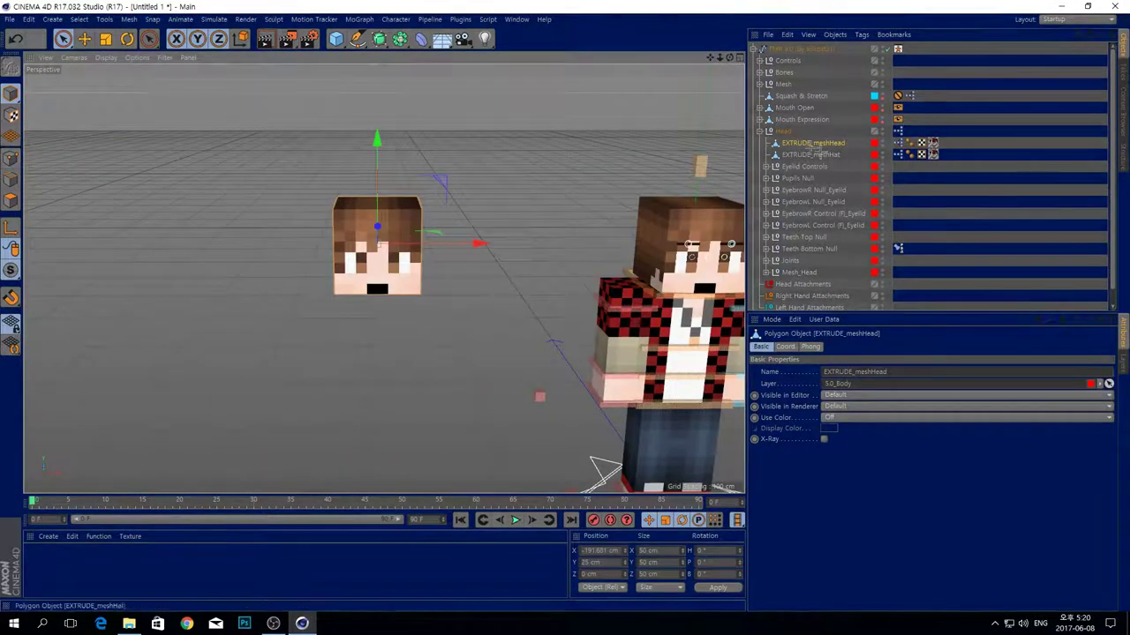
click(804, 144)
click(370, 262)
click(369, 260)
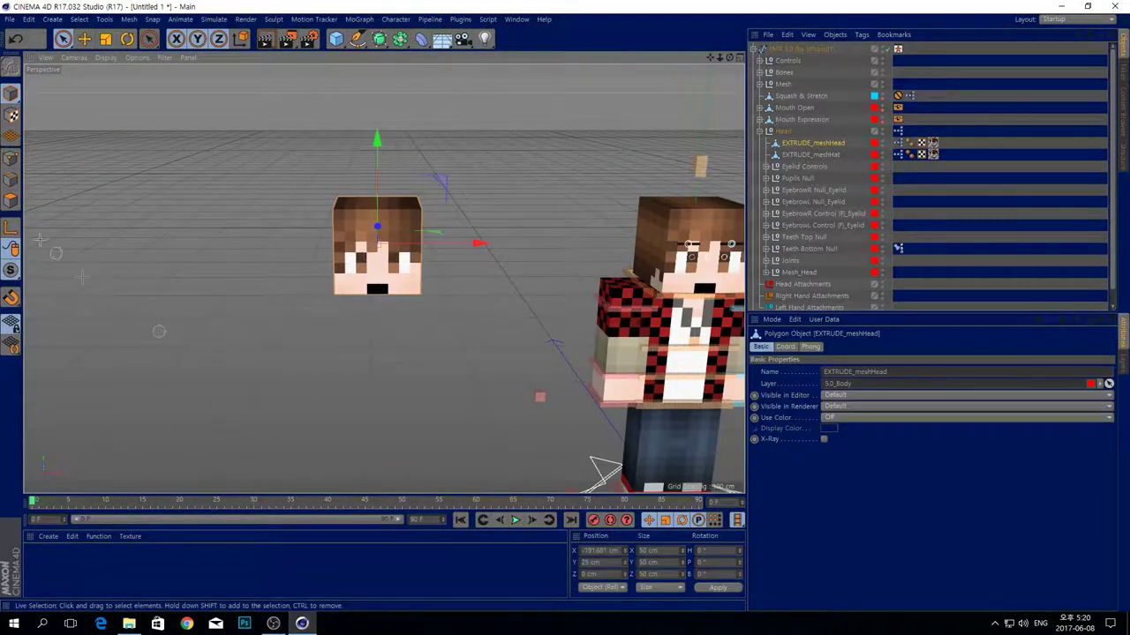
click(10, 200)
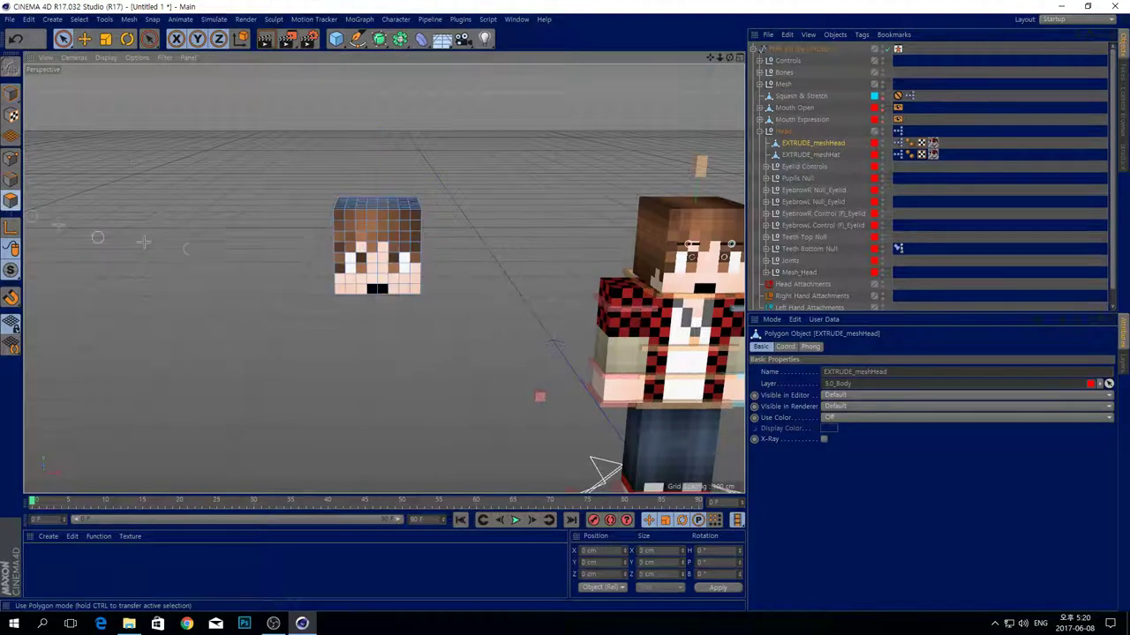
scroll(379, 247, up, 3)
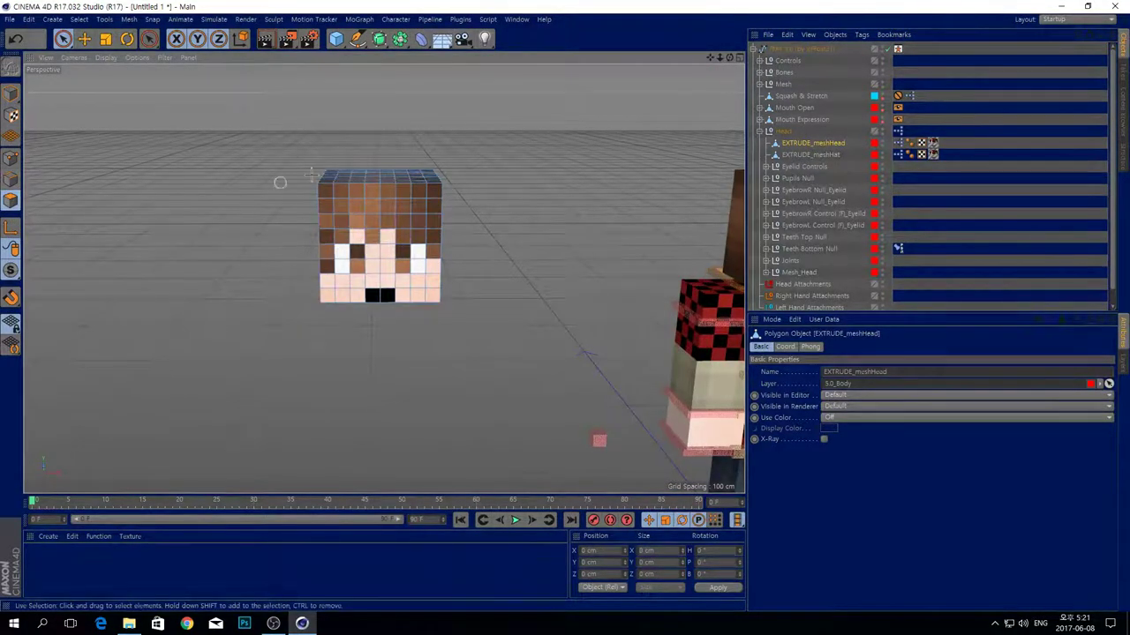
scroll(318, 212, up, 2)
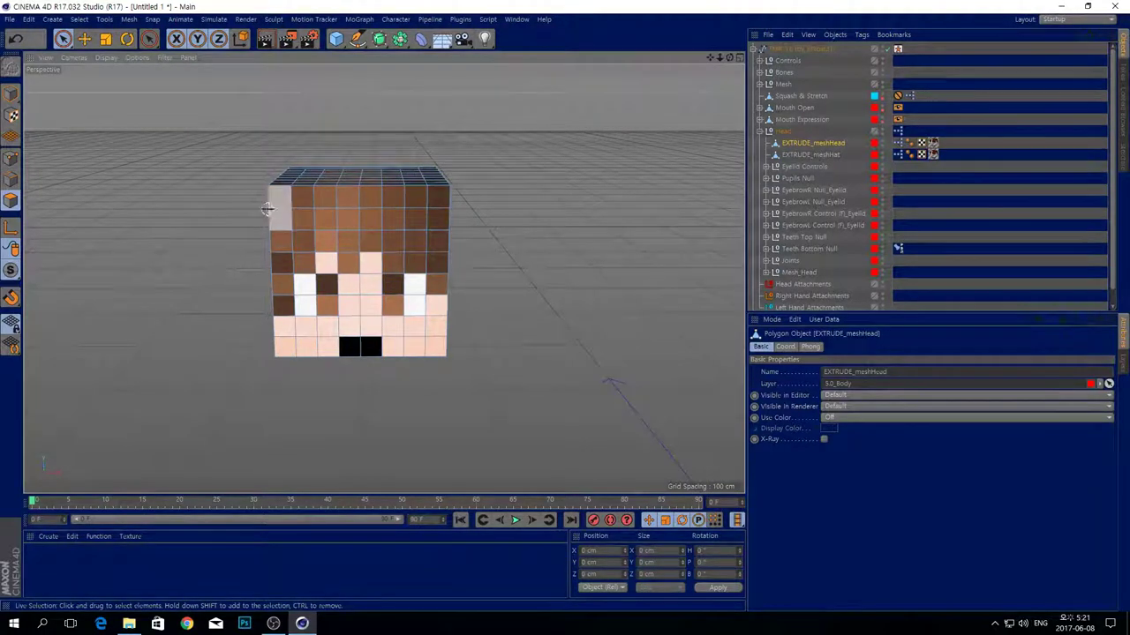
mouse_move(372, 284)
mouse_down()
mouse_move(328, 286)
mouse_move(353, 302)
mouse_up()
key(ctrl+z)
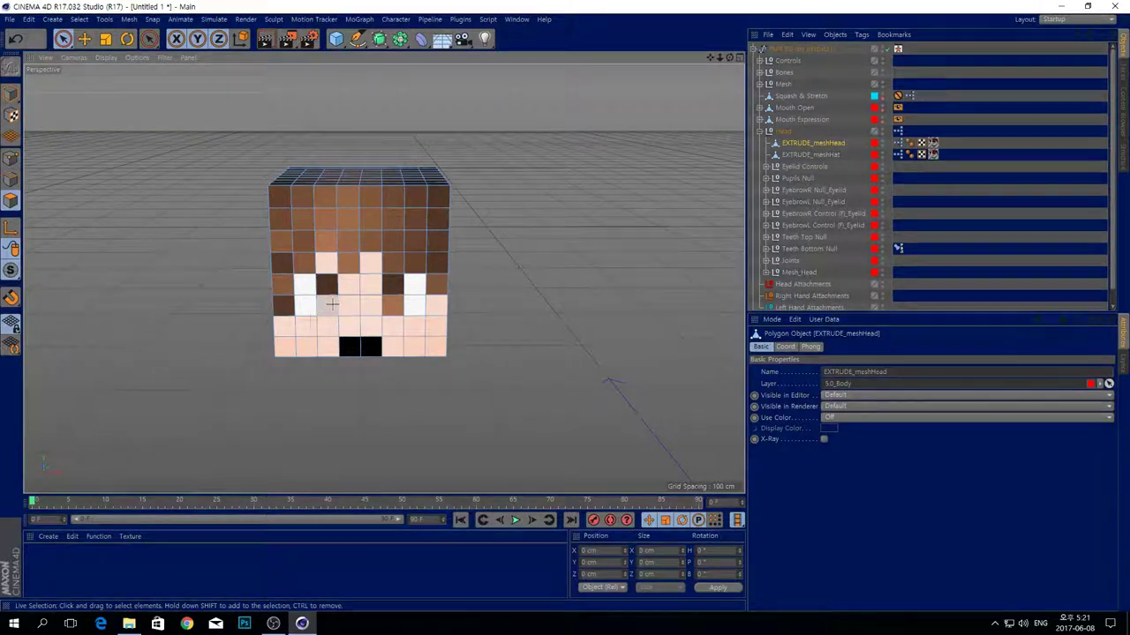
scroll(304, 331, up, 5)
scroll(534, 106, down, 3)
scroll(534, 194, up, 2)
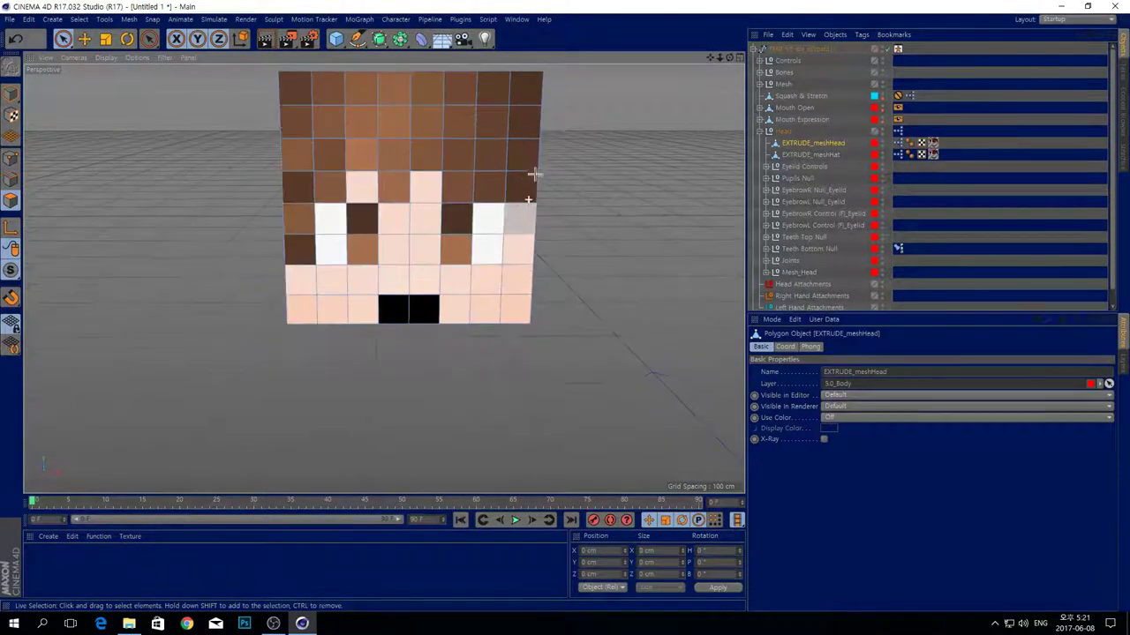
mouse_move(359, 198)
mouse_down()
mouse_move(362, 276)
mouse_move(383, 275)
mouse_move(339, 248)
mouse_up()
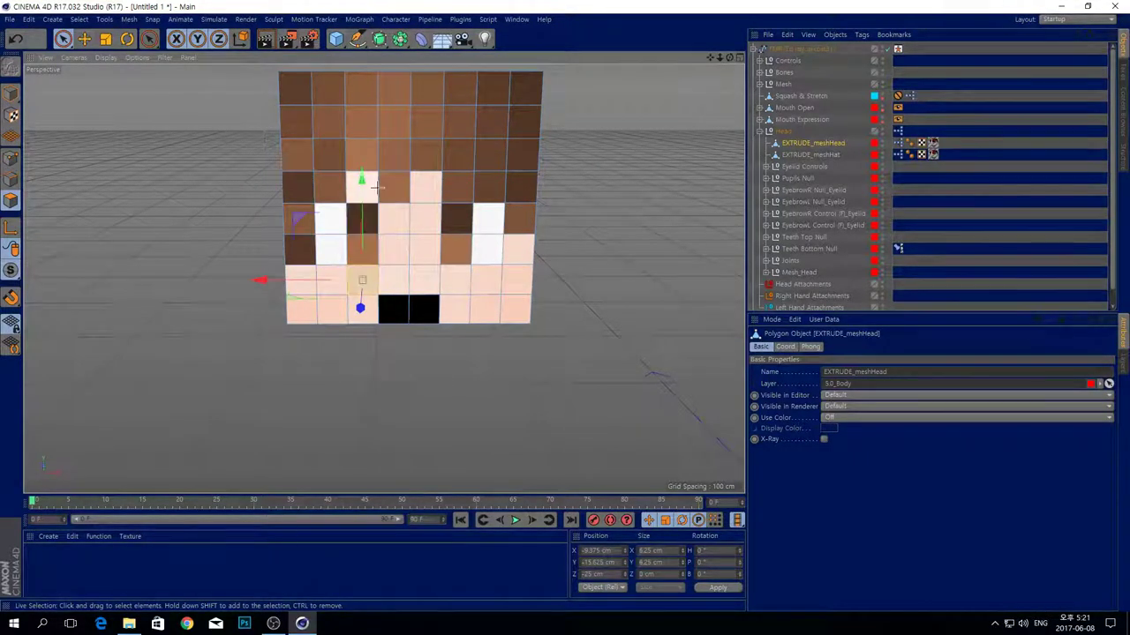
mouse_move(370, 192)
mouse_down()
mouse_move(363, 228)
mouse_move(311, 296)
mouse_move(517, 281)
mouse_move(484, 227)
mouse_move(393, 247)
mouse_move(512, 250)
mouse_move(494, 229)
mouse_up()
mouse_move(730, 58)
mouse_down()
mouse_move(676, 64)
mouse_move(821, 75)
mouse_move(750, 67)
mouse_up()
alt+drag(383, 279, 400, 327)
mouse_move(481, 281)
mouse_down()
mouse_move(399, 293)
mouse_move(364, 279)
mouse_up()
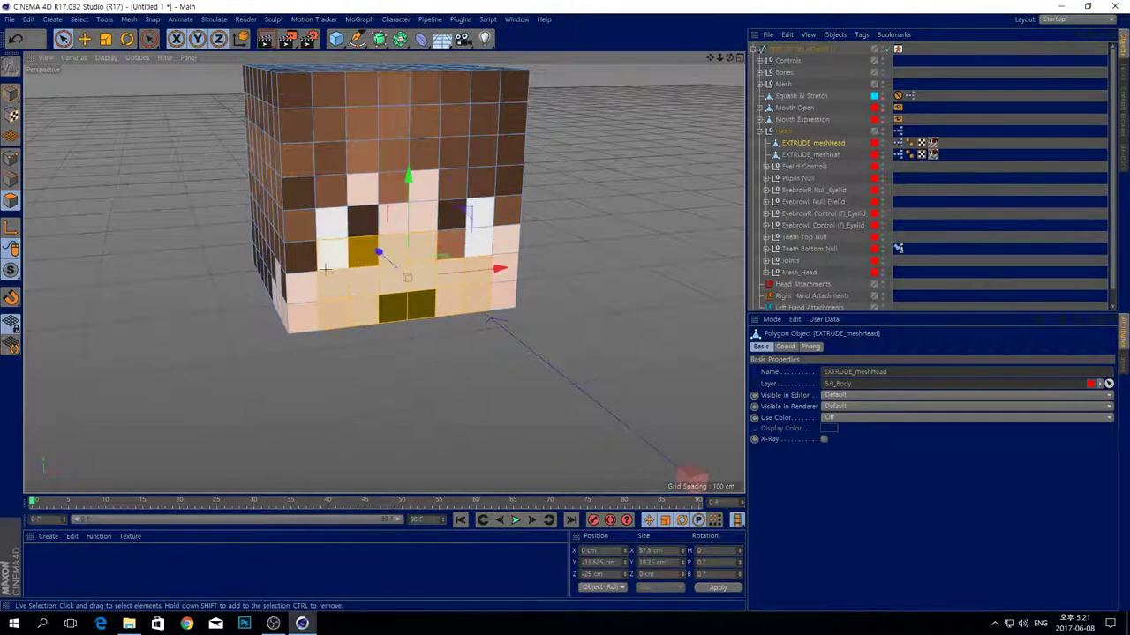
click(370, 272)
click(371, 271)
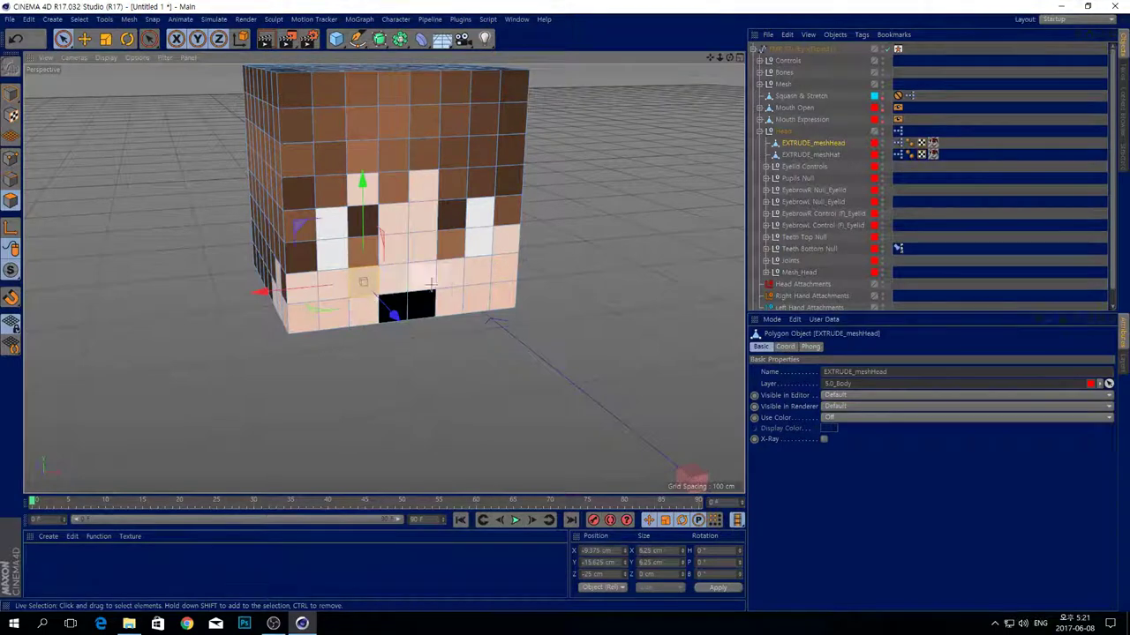
click(508, 298)
click(425, 352)
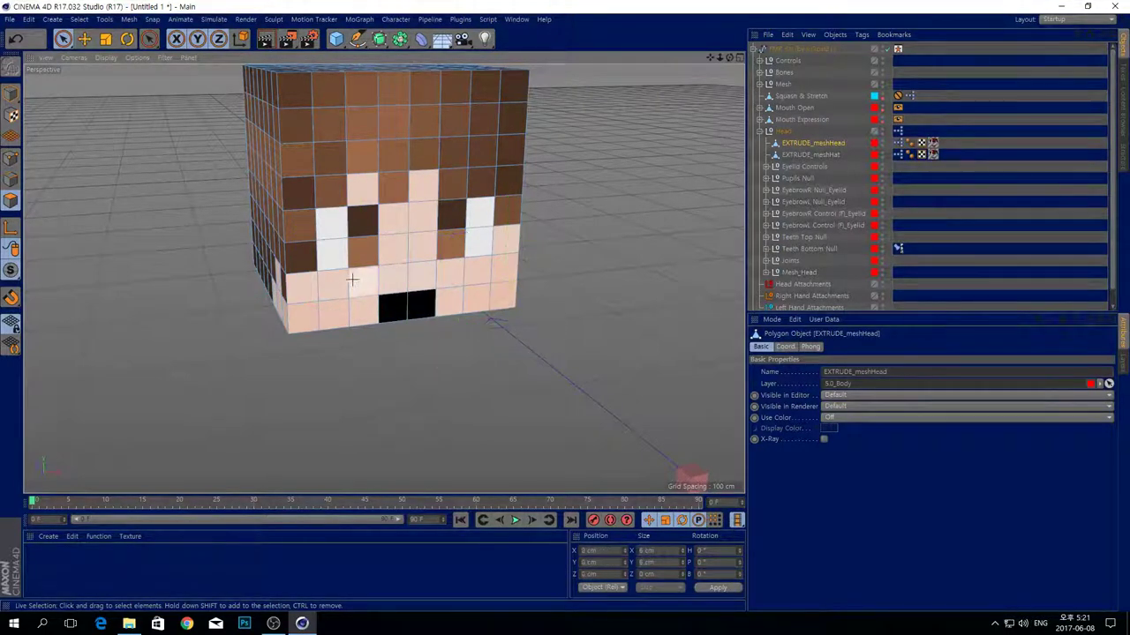
- Select EXTRUDE_meshHead's facial skin, eye and mouth polygons, the skin patches on the sides and the whole underside, and delete them
mouse_move(307, 290)
mouse_down()
mouse_move(406, 309)
mouse_move(494, 305)
mouse_move(379, 299)
mouse_up()
mouse_move(334, 263)
shift+mouse_down()
mouse_move(418, 159)
mouse_move(418, 131)
shift+mouse_up()
shift+click(361, 128)
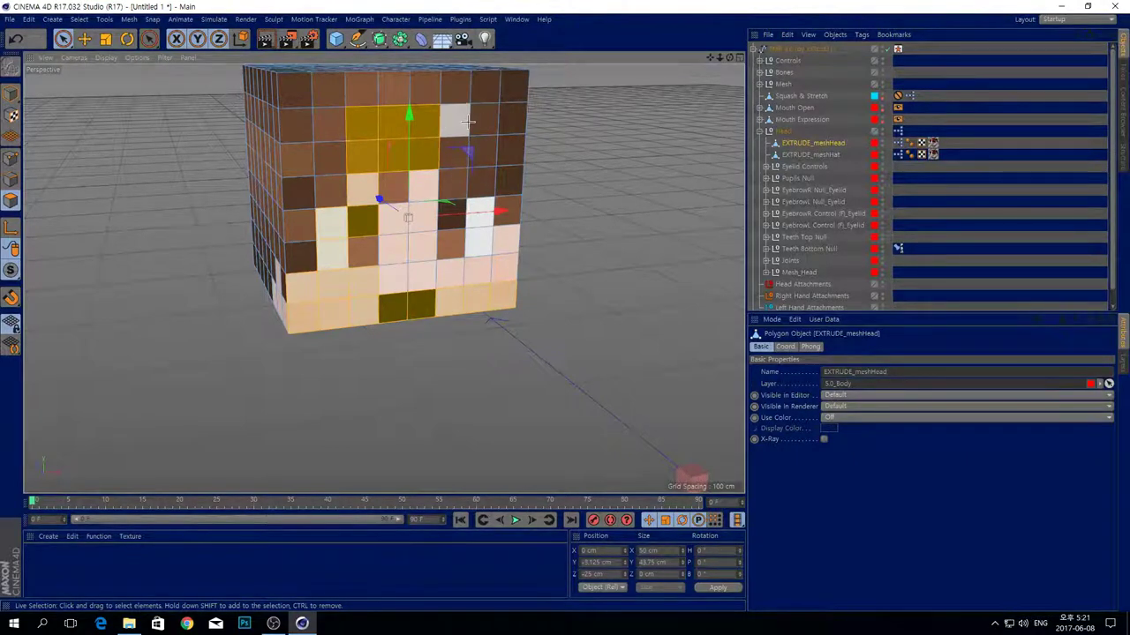
ctrl+drag(262, 115, 459, 128)
shift+drag(422, 188, 430, 245)
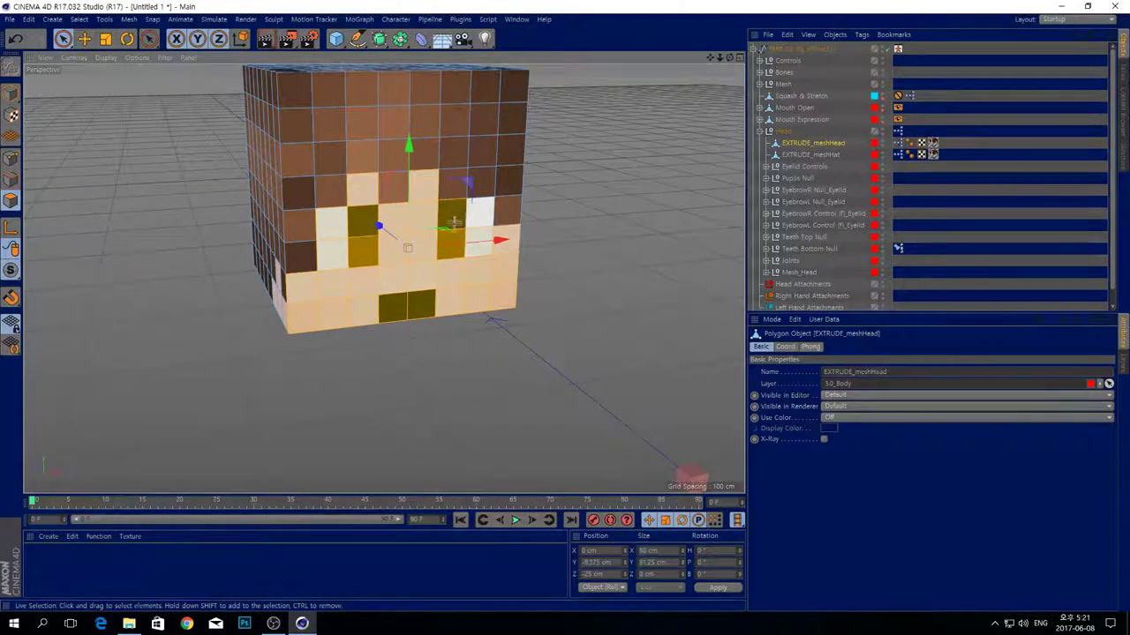
drag(730, 57, 542, 42)
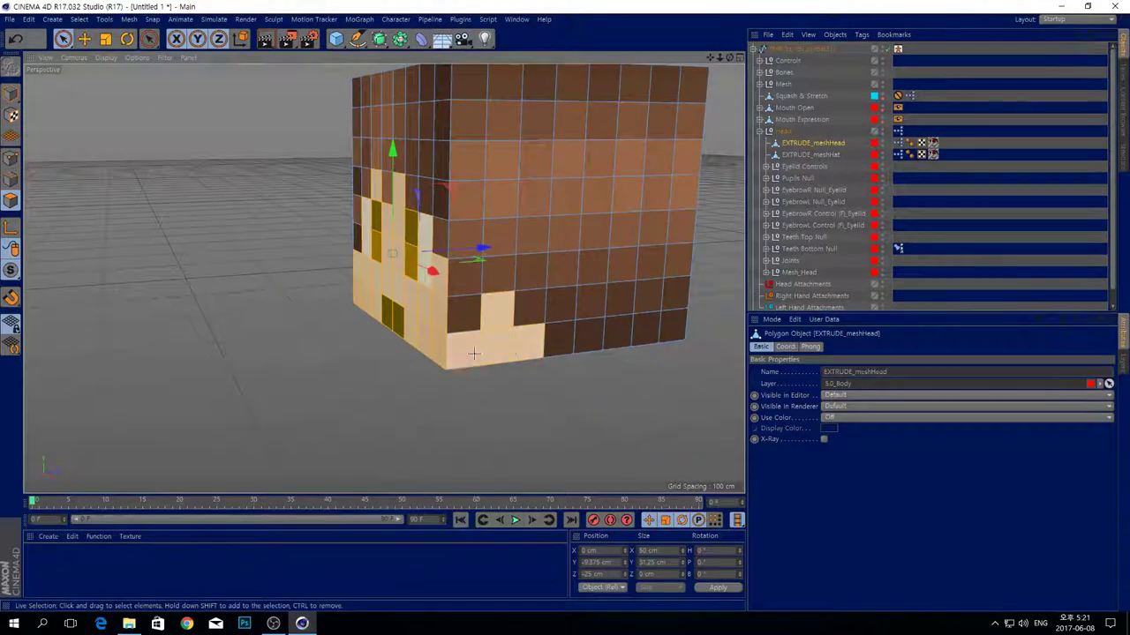
alt+drag(494, 309, 343, 280)
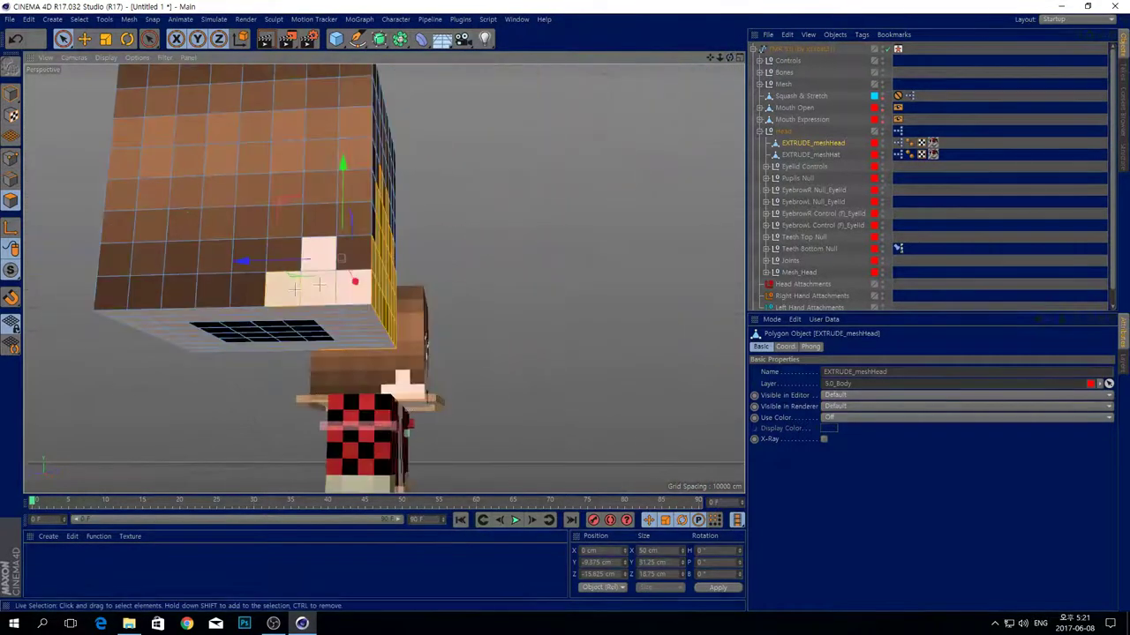
drag(730, 58, 600, 20)
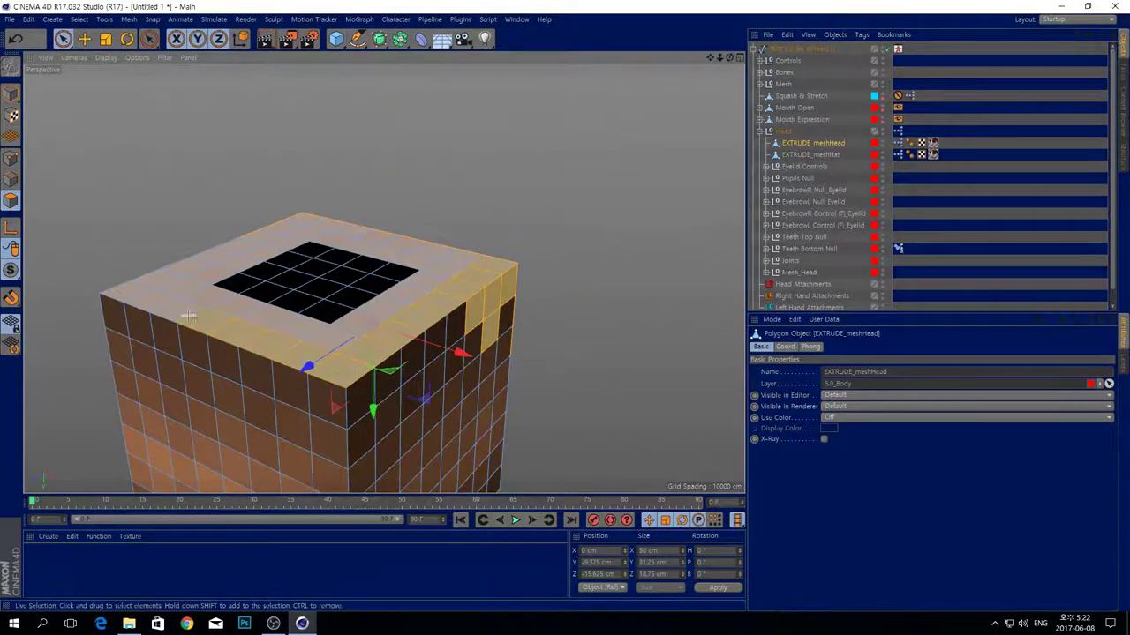
drag(214, 296, 312, 320)
drag(417, 249, 265, 266)
mouse_move(337, 256)
mouse_down()
mouse_move(389, 281)
mouse_move(340, 270)
mouse_up()
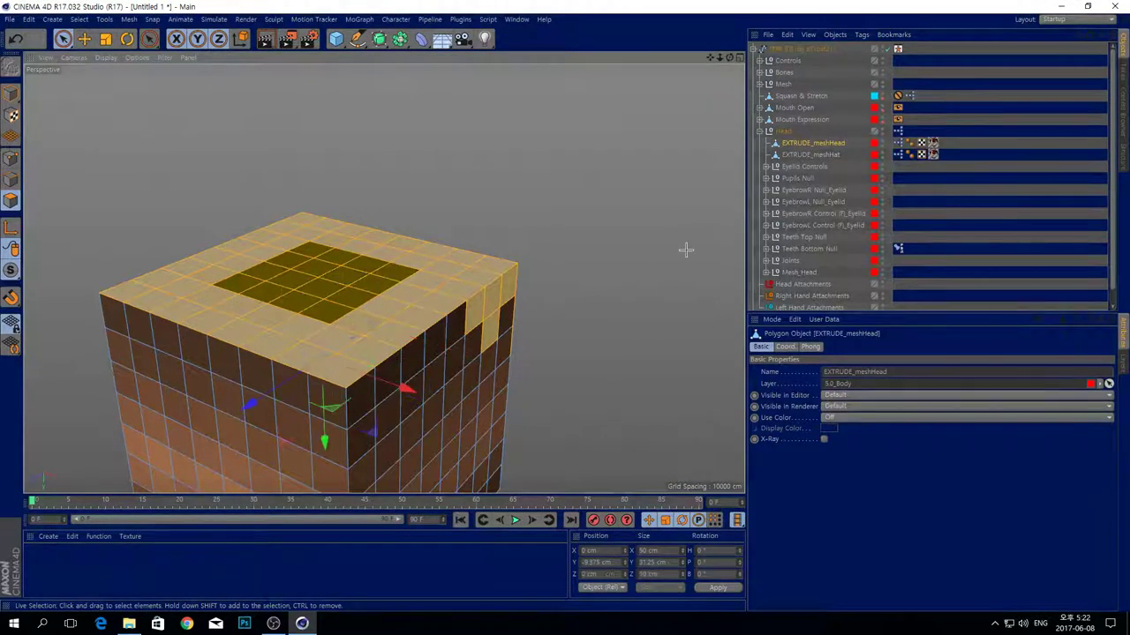
key(Delete)
drag(729, 56, 750, 40)
alt+drag(383, 278, 383, 278)
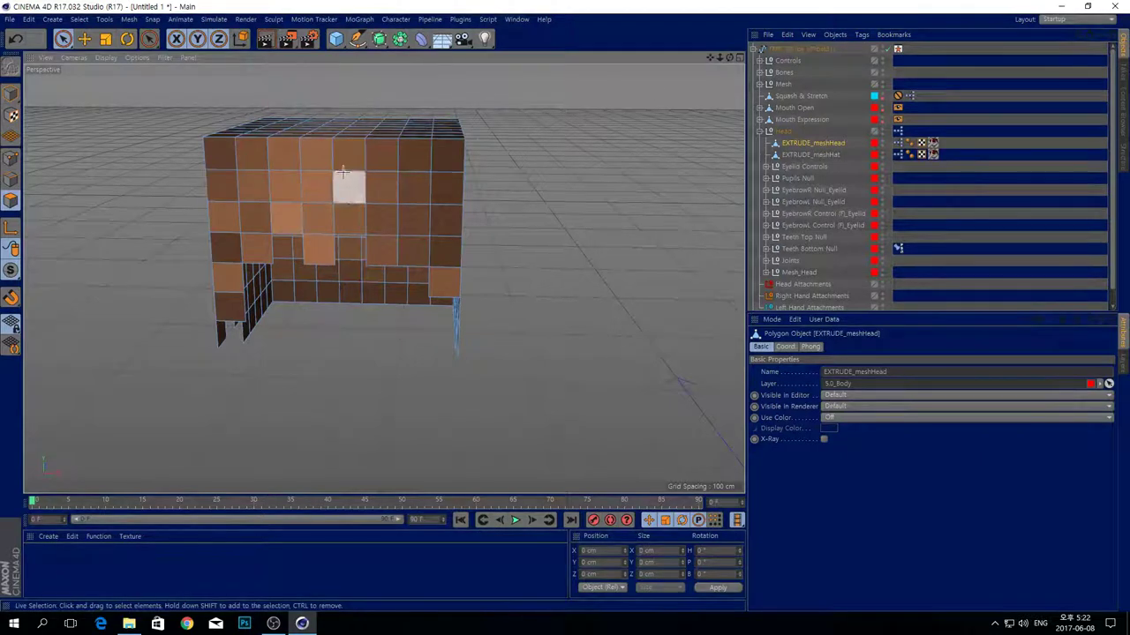
drag(344, 182, 417, 185)
click(594, 189)
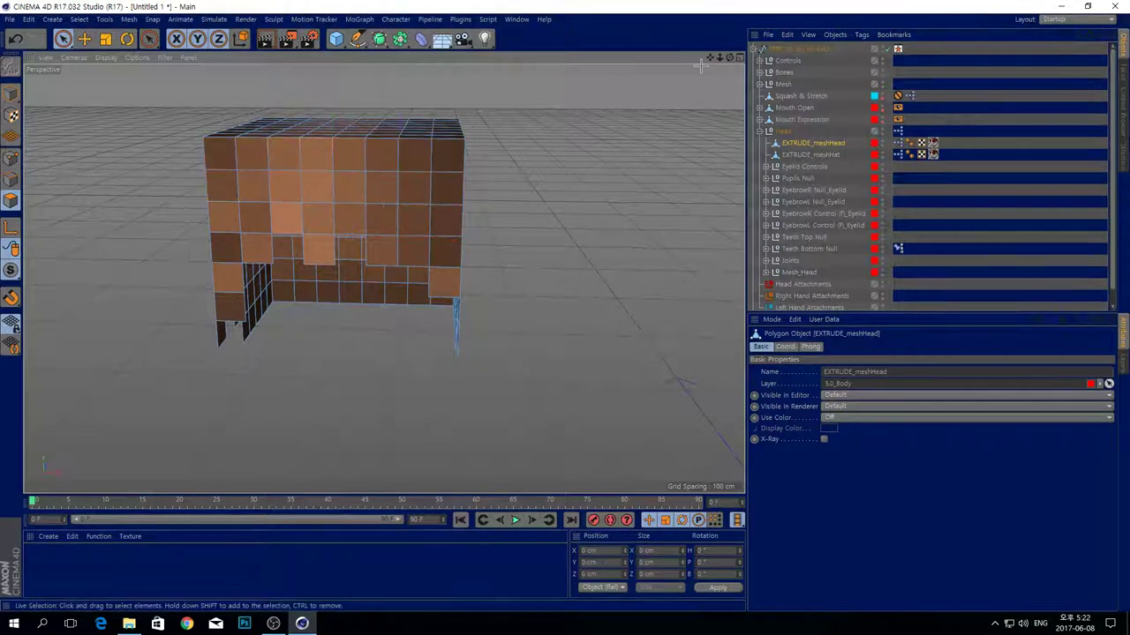
drag(256, 170, 404, 172)
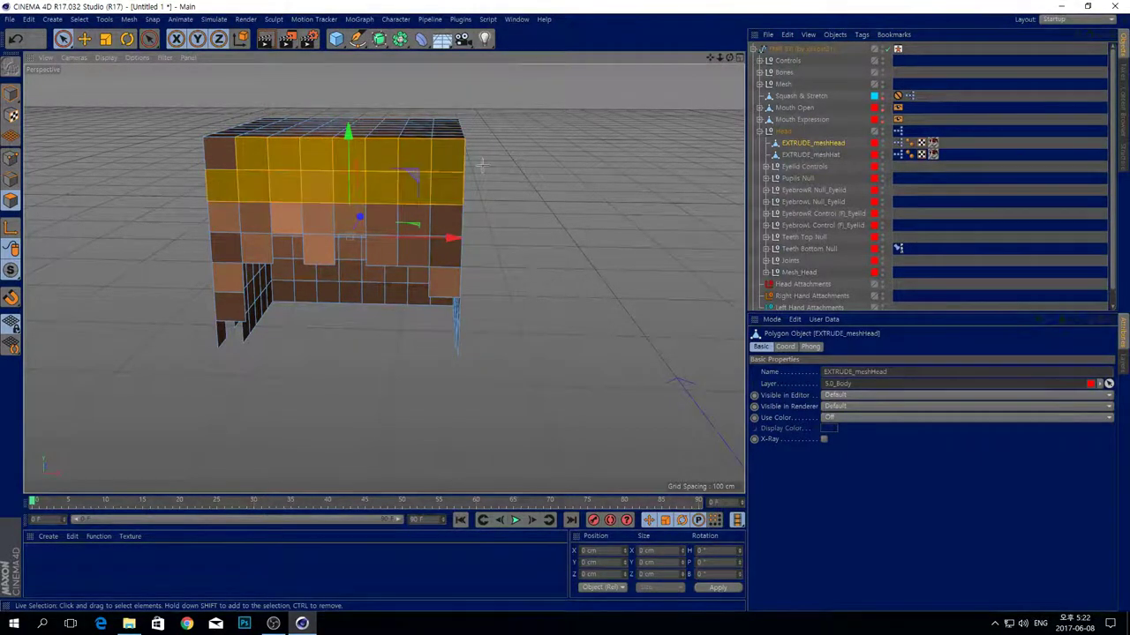
click(594, 216)
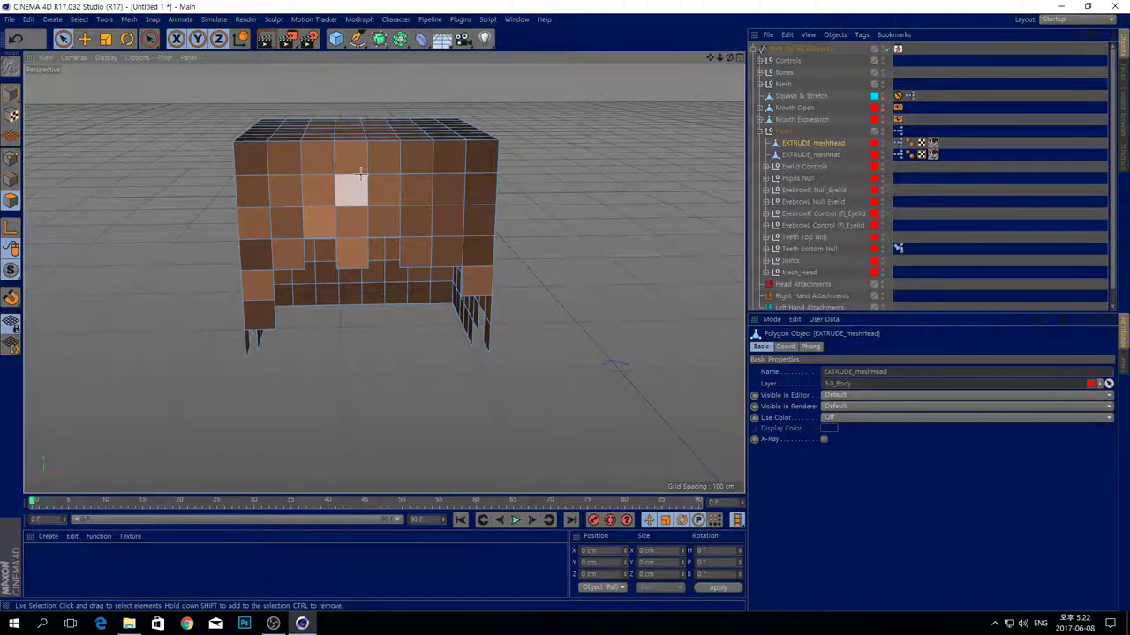
- Select all remaining hair polygons of EXTRUDE_meshHead
key(ctrl+a)
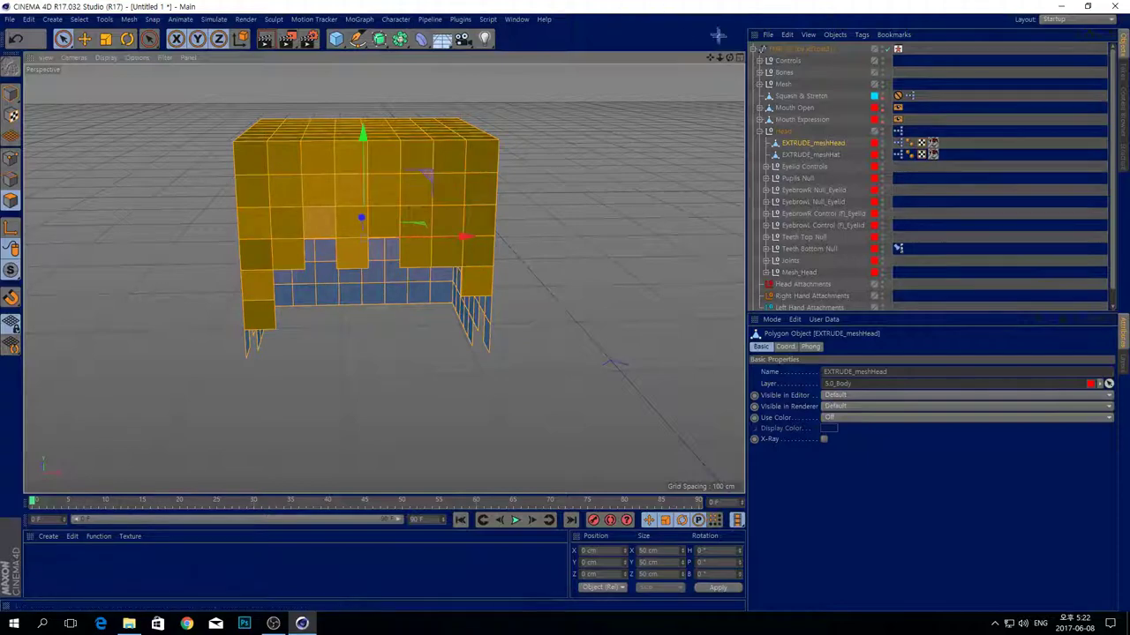
drag(730, 58, 745, 18)
alt+drag(383, 279, 383, 279)
drag(711, 57, 708, 98)
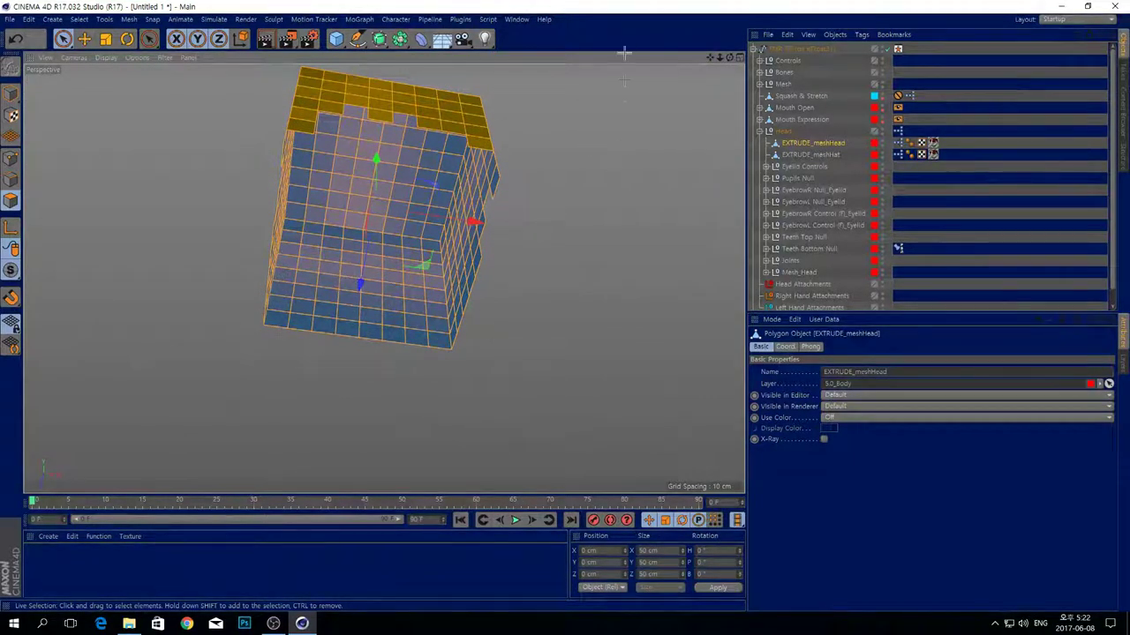
drag(730, 57, 699, 57)
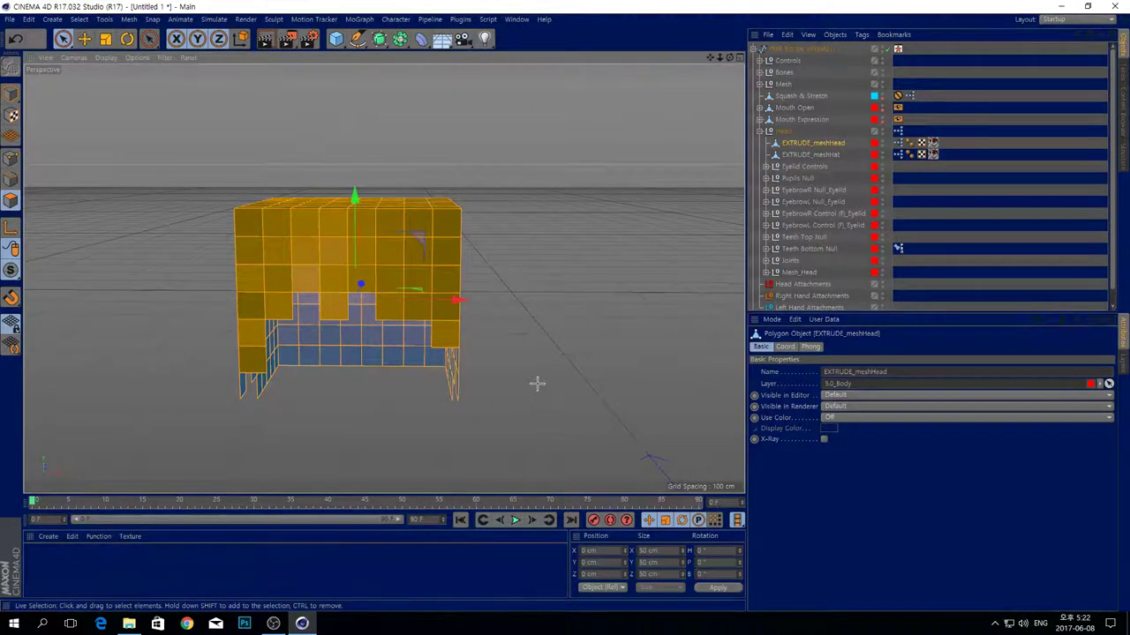
- Try to extrude all the hair polygons at once with a 5 cm offset
key(d)
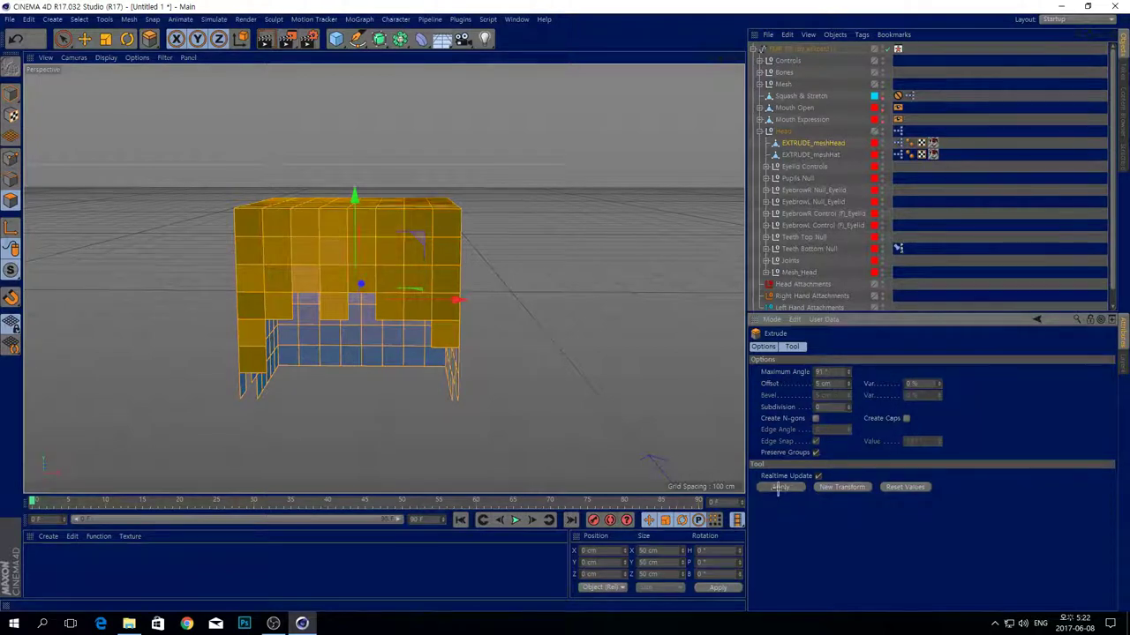
click(777, 488)
scroll(457, 260, down, 2)
scroll(270, 370, up, 4)
mouse_move(729, 57)
mouse_down()
mouse_move(739, 57)
mouse_move(729, 59)
mouse_up()
key(ctrl+z)
- Deselect the polygons on the front of the hair and extrude the other sides with a 5 cm offset
click(63, 39)
ctrl+click(415, 344)
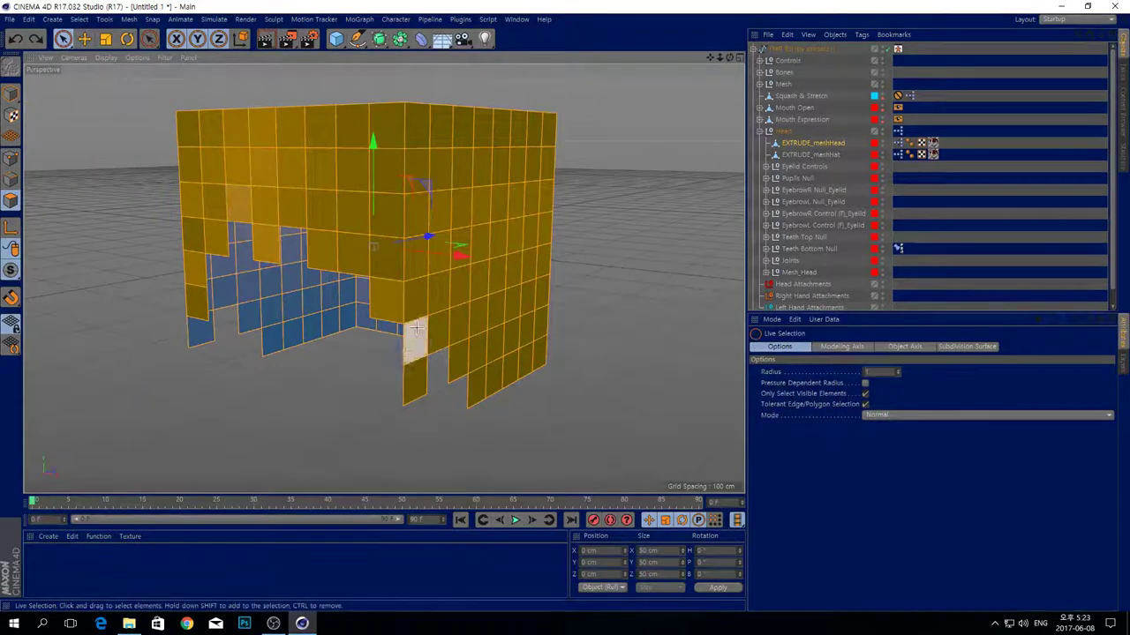
ctrl+click(417, 382)
shift+drag(413, 343, 415, 385)
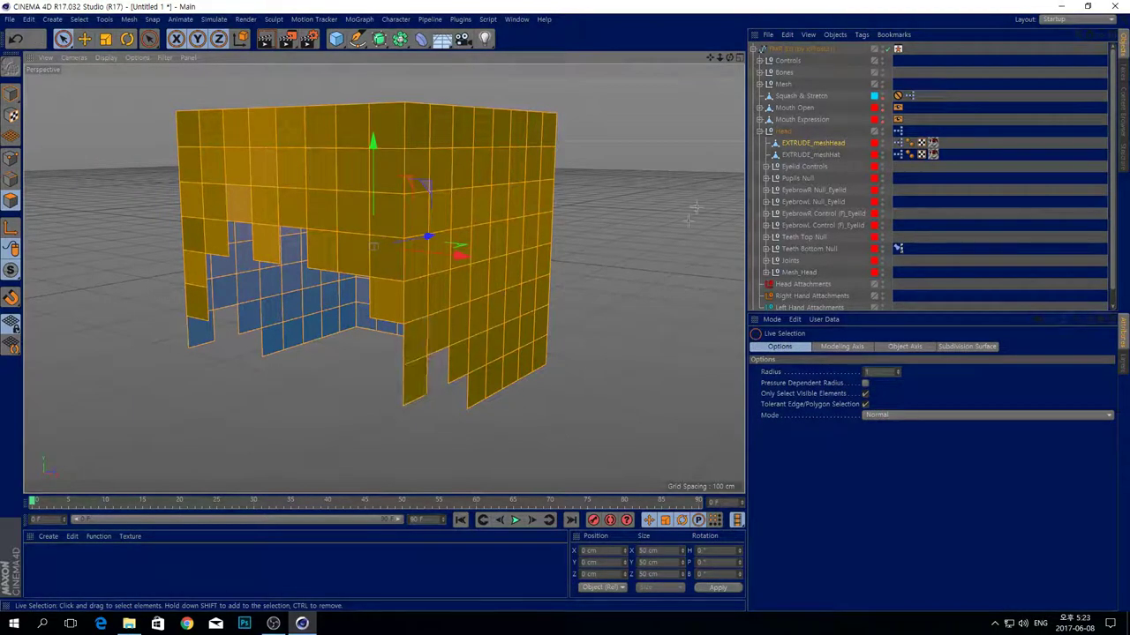
mouse_move(388, 318)
ctrl+mouse_down()
mouse_move(374, 123)
mouse_move(187, 137)
ctrl+mouse_up()
mouse_move(203, 228)
ctrl+mouse_down()
mouse_move(234, 167)
mouse_move(351, 248)
mouse_move(274, 206)
ctrl+mouse_up()
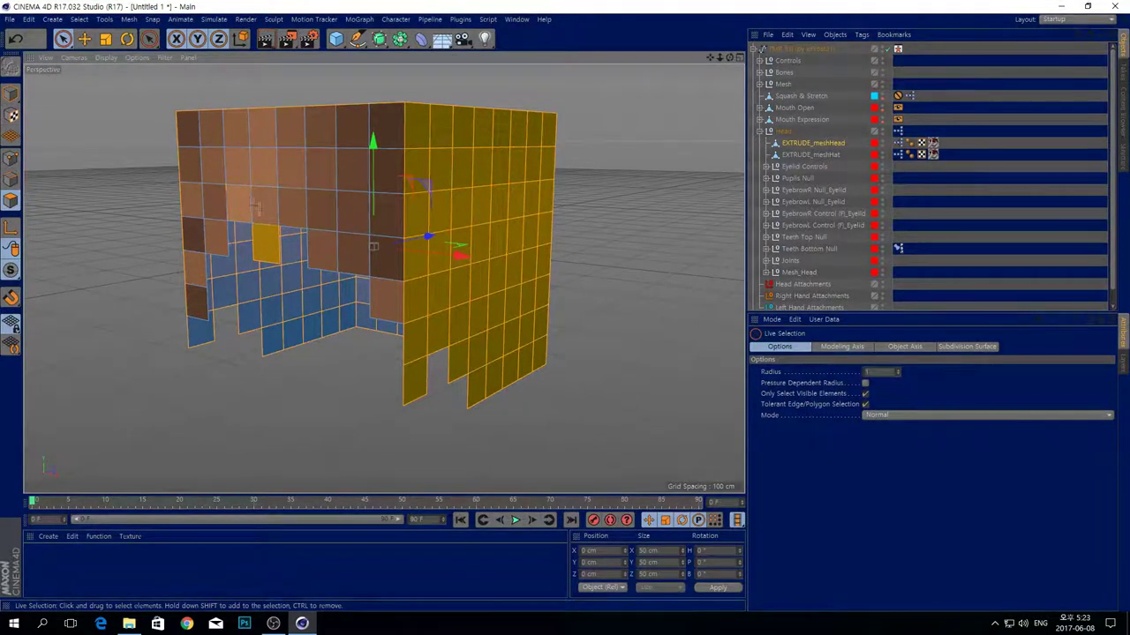
key(d)
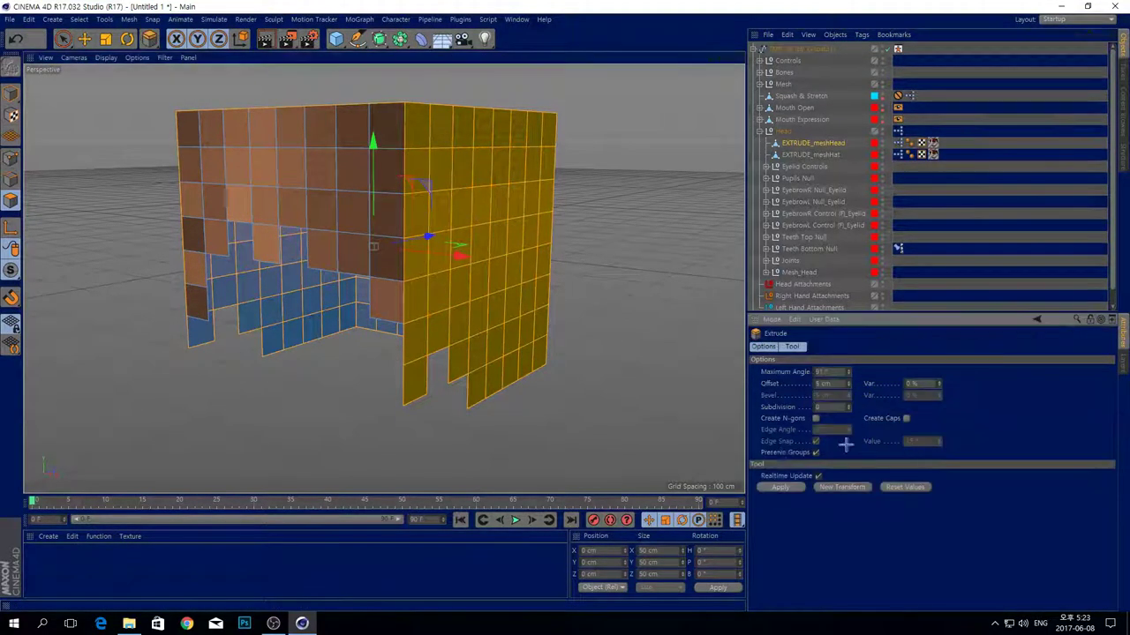
click(783, 485)
- Select all front-facing hair polygons including the new border, extrude them with a 5 cm offset and return to Model mode
click(63, 38)
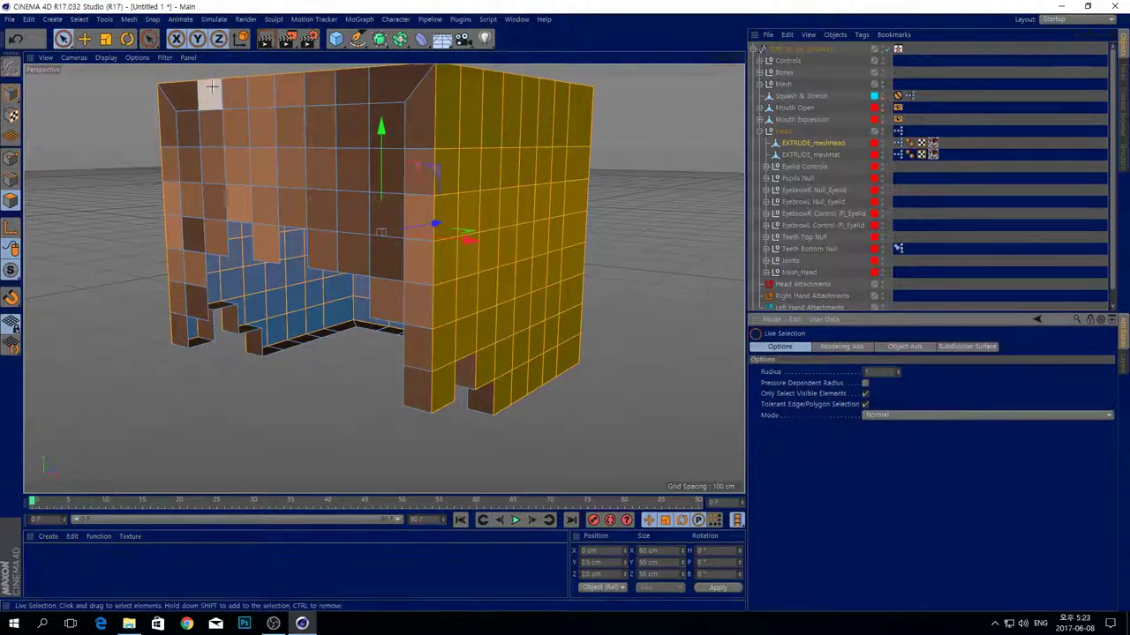
mouse_move(190, 338)
mouse_down()
mouse_move(216, 194)
mouse_move(313, 205)
mouse_move(366, 217)
mouse_move(422, 255)
mouse_move(428, 390)
mouse_move(390, 275)
mouse_move(426, 142)
mouse_move(185, 98)
mouse_up()
mouse_move(236, 135)
mouse_down()
mouse_move(408, 166)
mouse_move(184, 159)
mouse_up()
key(d)
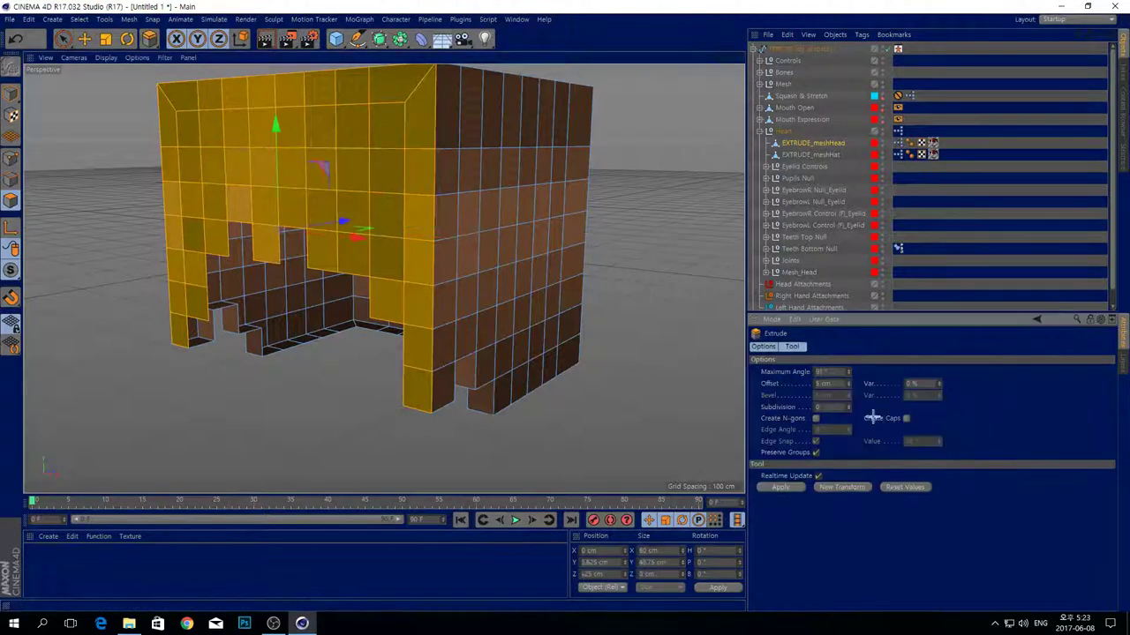
click(784, 489)
scroll(423, 231, down, 5)
click(592, 186)
drag(730, 59, 764, 77)
click(10, 94)
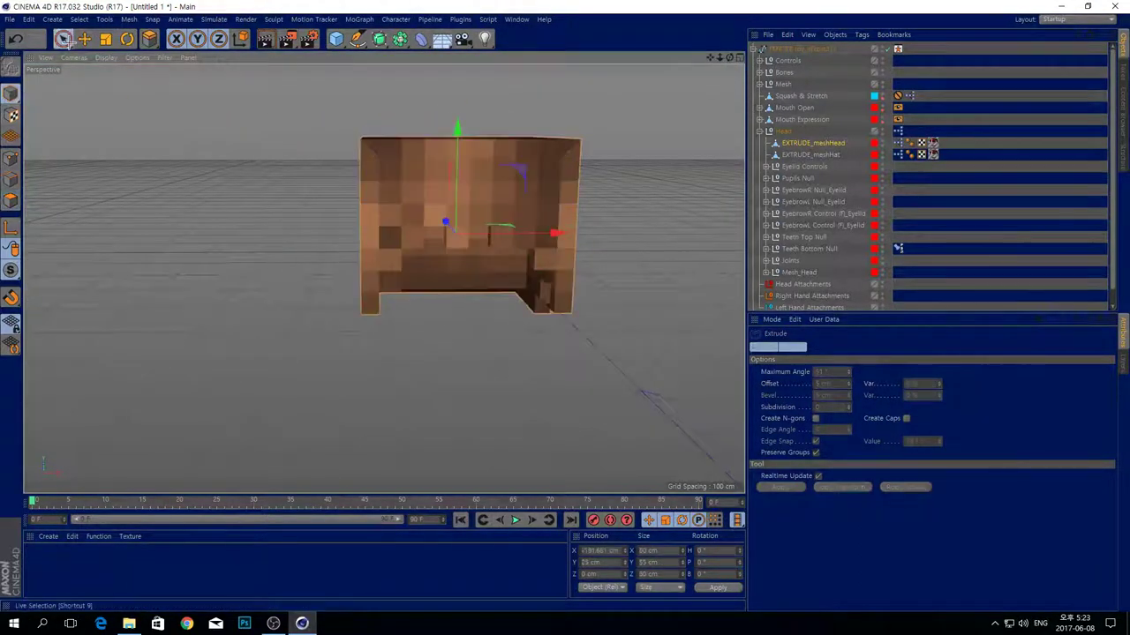
- Try setting EXTRUDE_meshHead's X position to 0 cm
click(62, 39)
text(0)
key(Return)
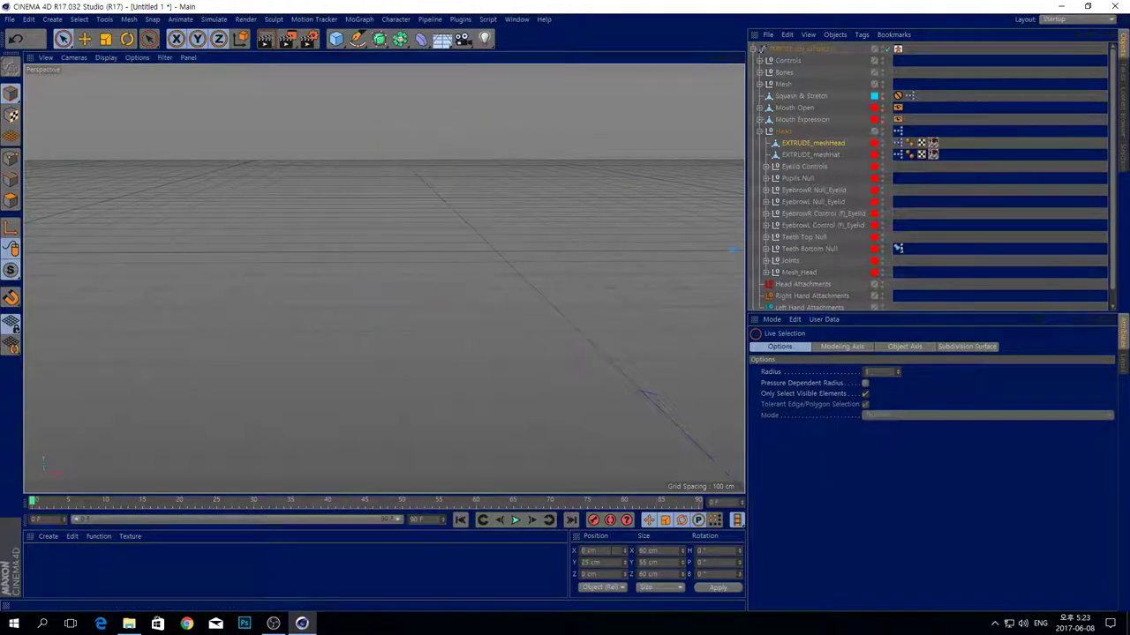
key(ctrl+z)
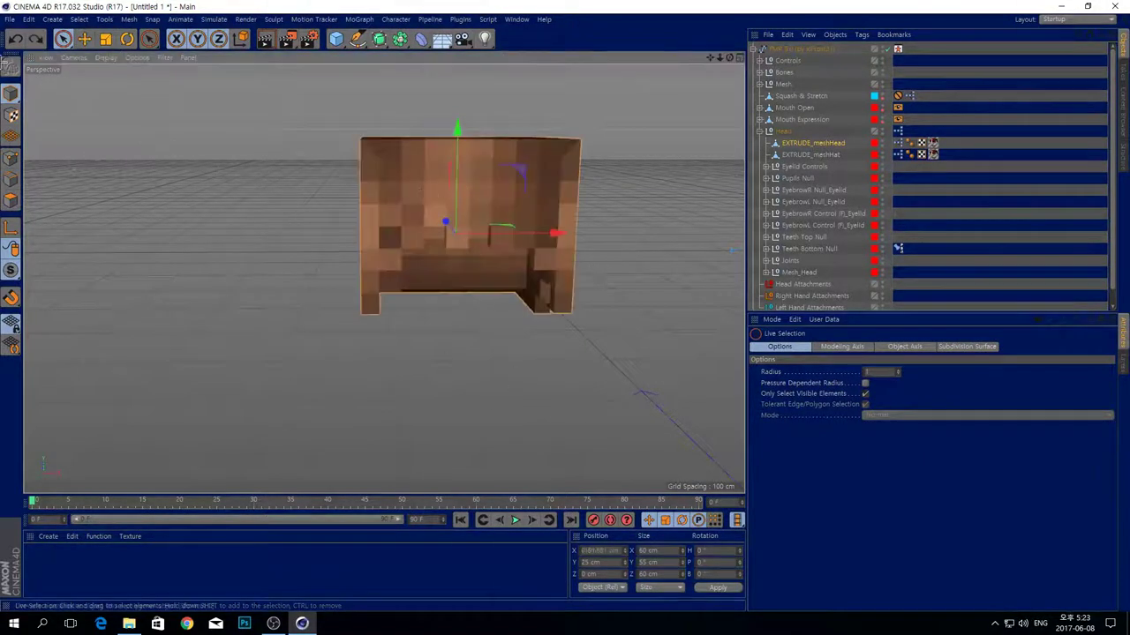
- Reselect EXTRUDE_meshHead as a whole object and move it onto the rig's head by setting its X position to 0 cm
click(322, 256)
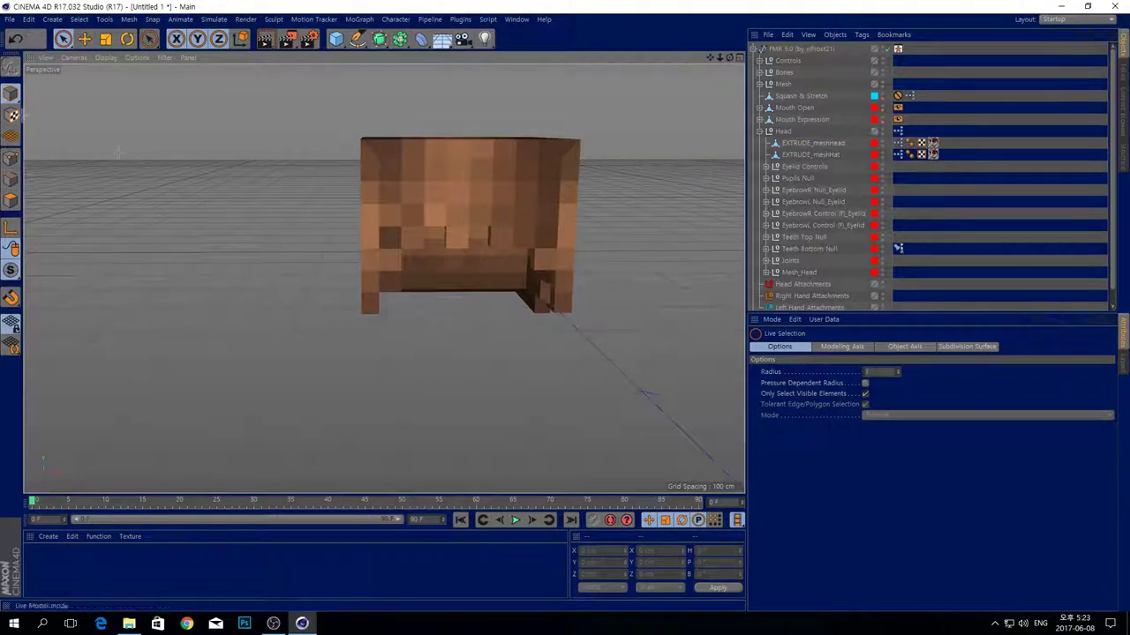
click(408, 217)
click(11, 201)
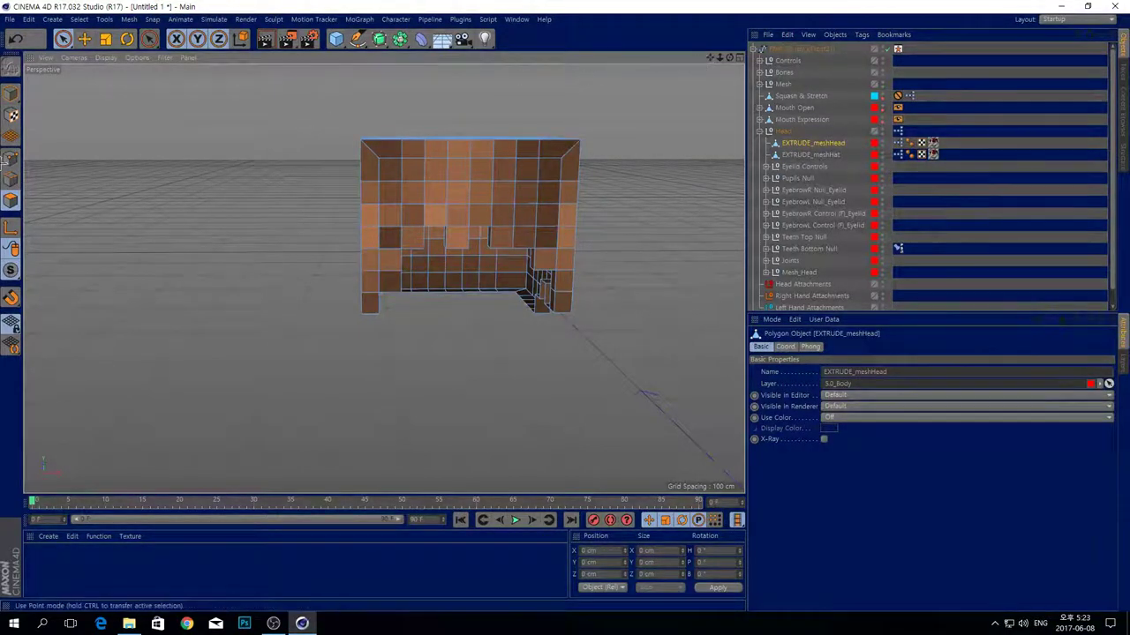
click(10, 93)
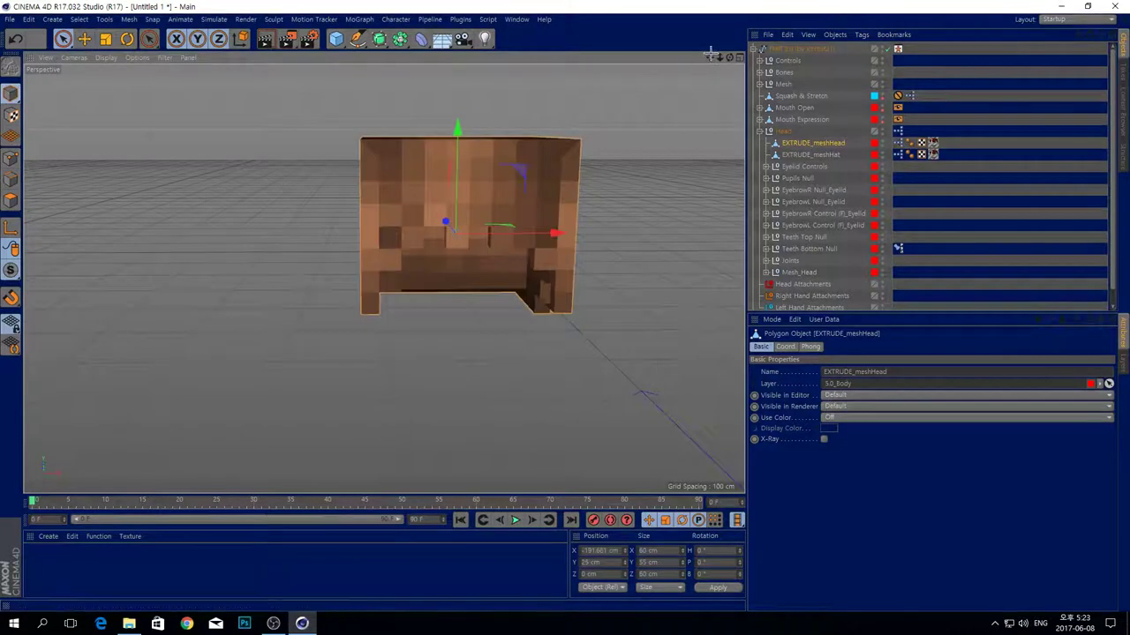
alt+middle_drag(619, 119, 464, 143)
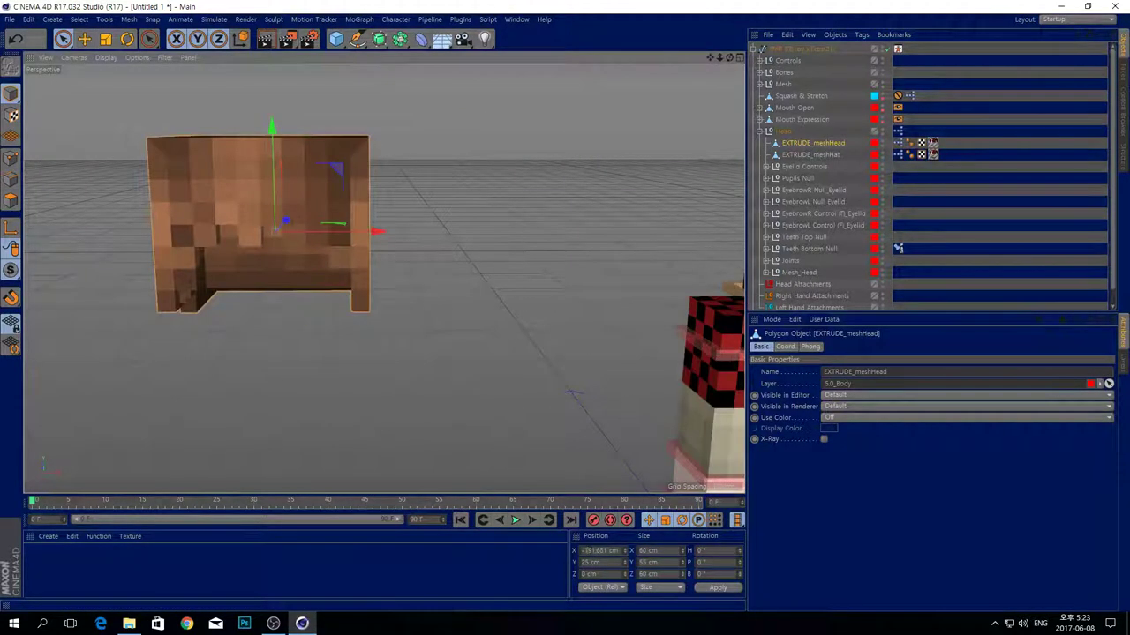
double_click(592, 551)
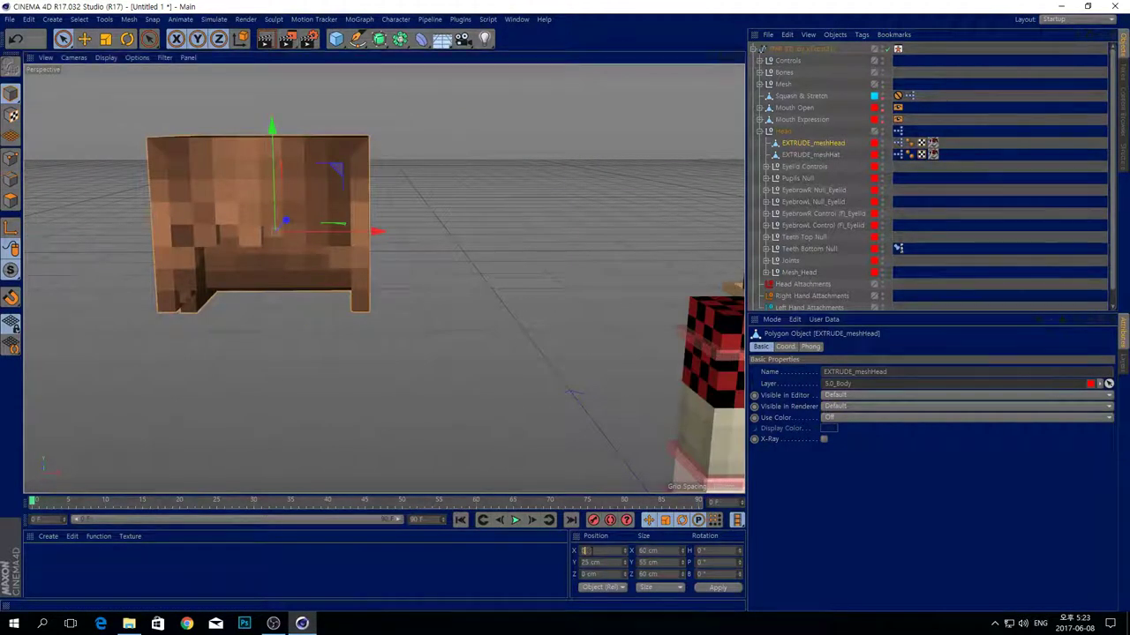
text(0)
click(718, 588)
mouse_move(710, 58)
mouse_down()
mouse_move(243, 11)
mouse_move(243, 47)
mouse_move(883, 55)
mouse_move(739, 42)
mouse_move(754, 36)
mouse_move(728, 27)
mouse_move(731, 55)
mouse_move(848, 31)
mouse_move(737, 55)
mouse_move(714, 41)
mouse_move(717, 69)
mouse_move(728, 58)
mouse_up()
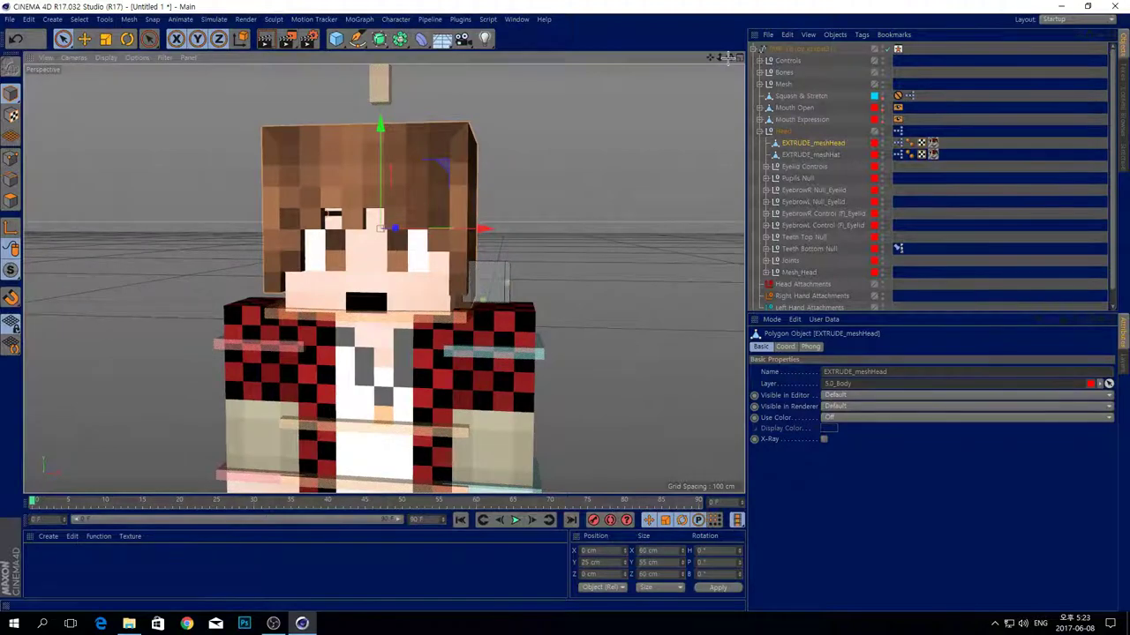
mouse_move(730, 57)
mouse_down()
mouse_move(719, 62)
mouse_move(740, 31)
mouse_move(727, 64)
mouse_up()
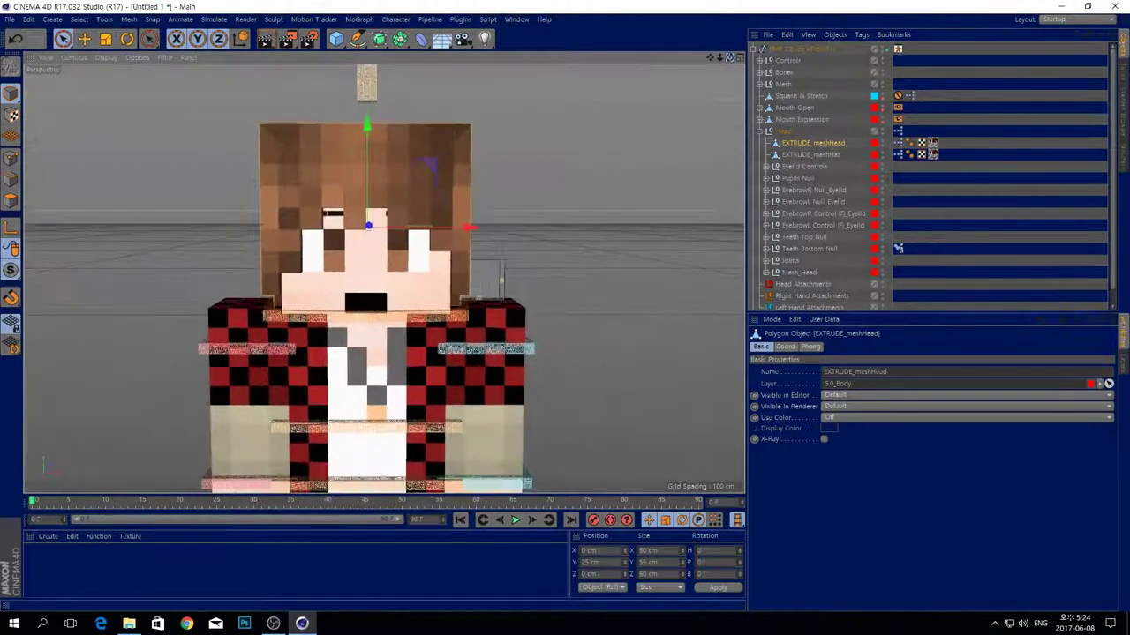
- Try reshaping the hair's top and side with the Brush tool in Smear mode at a smaller radius and check it on the character
click(10, 201)
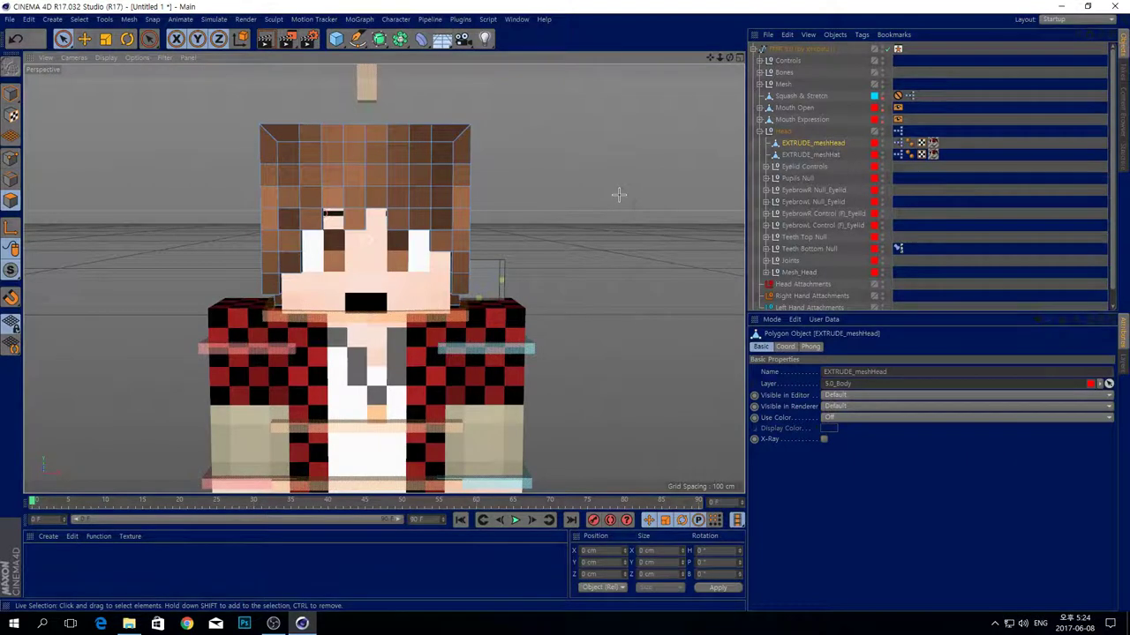
key(m)
key(c)
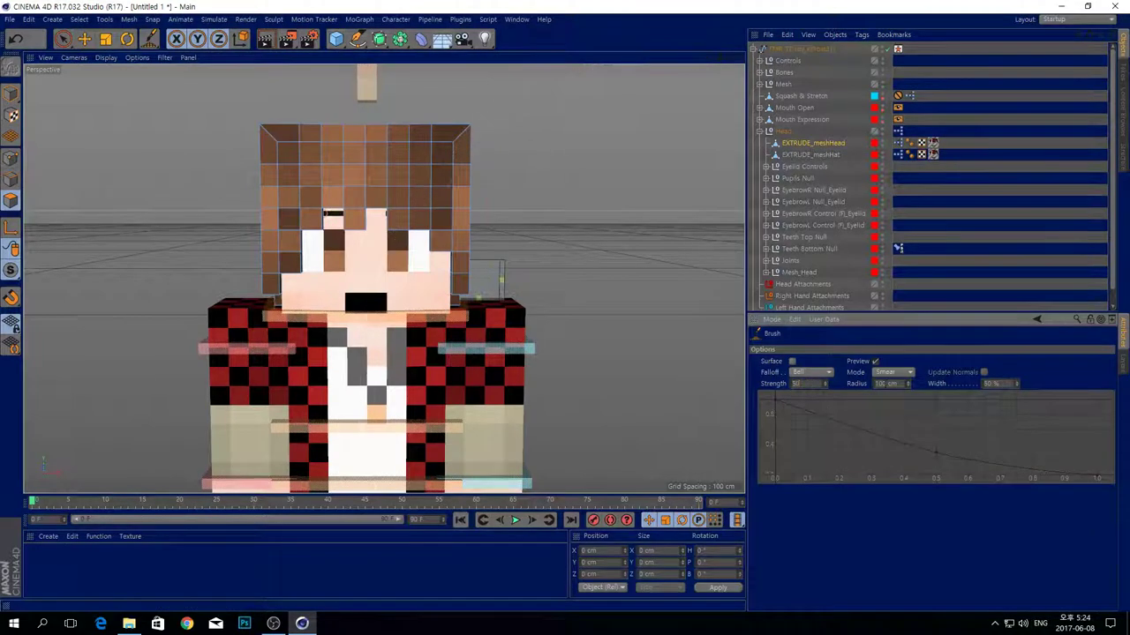
key(Tab)
key(Return)
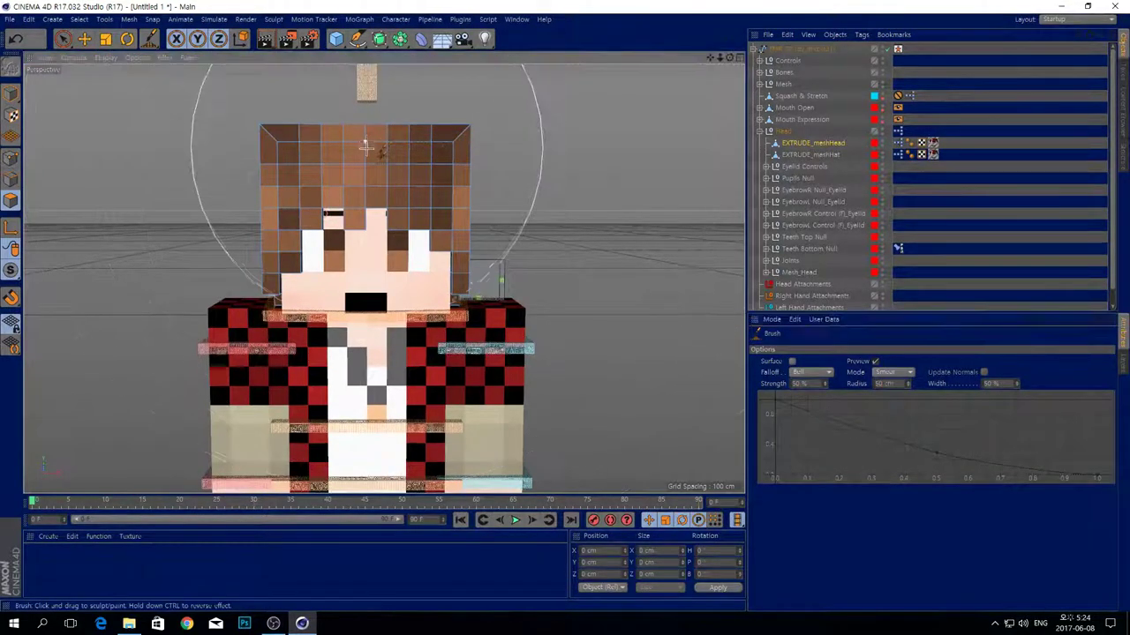
drag(367, 145, 366, 128)
drag(285, 218, 269, 221)
click(12, 93)
scroll(550, 233, down, 8)
scroll(547, 231, up, 7)
scroll(435, 255, up, 3)
scroll(474, 256, down, 8)
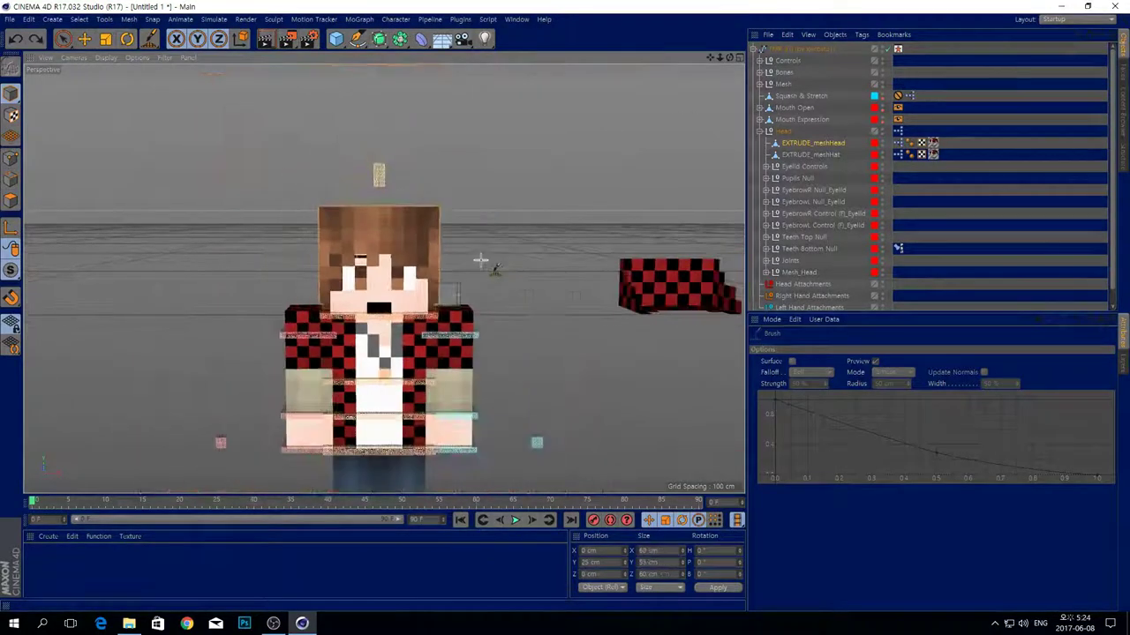
- Undo the earlier 5 cm extrusions of EXTRUDE_meshHead, going back to the unextruded hair polygons
drag(710, 57, 955, 53)
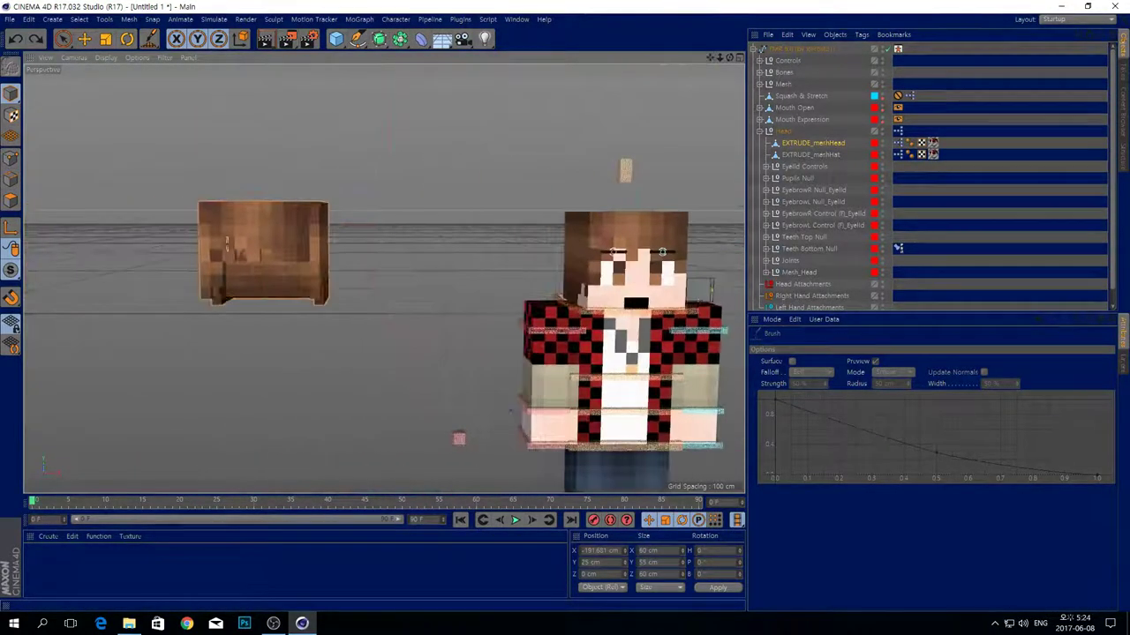
click(62, 39)
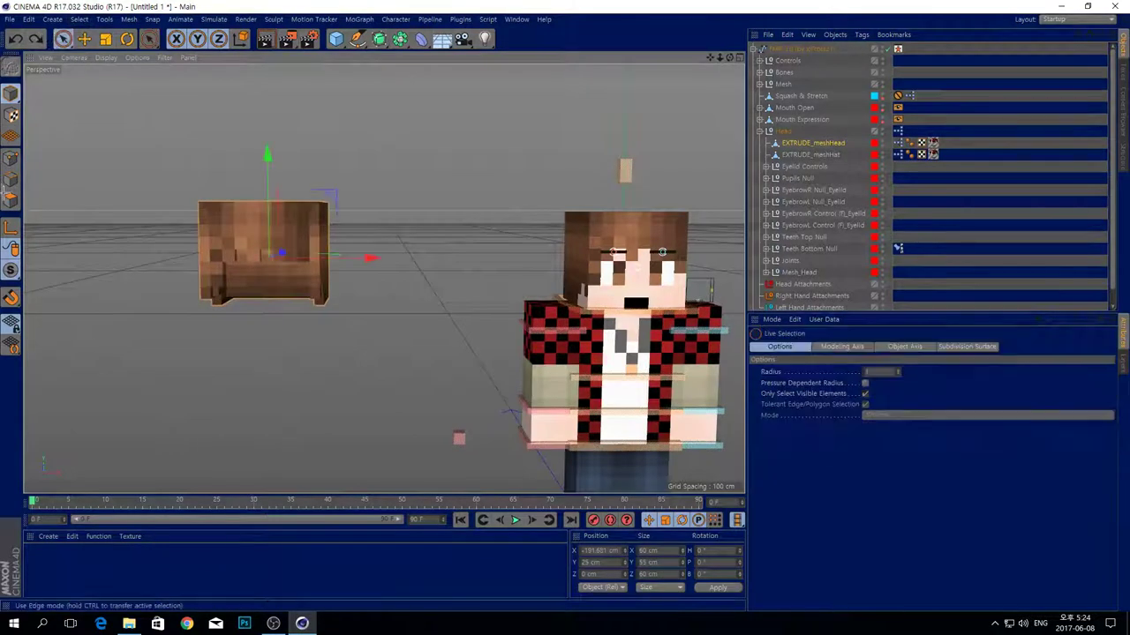
click(10, 201)
scroll(88, 190, up, 3)
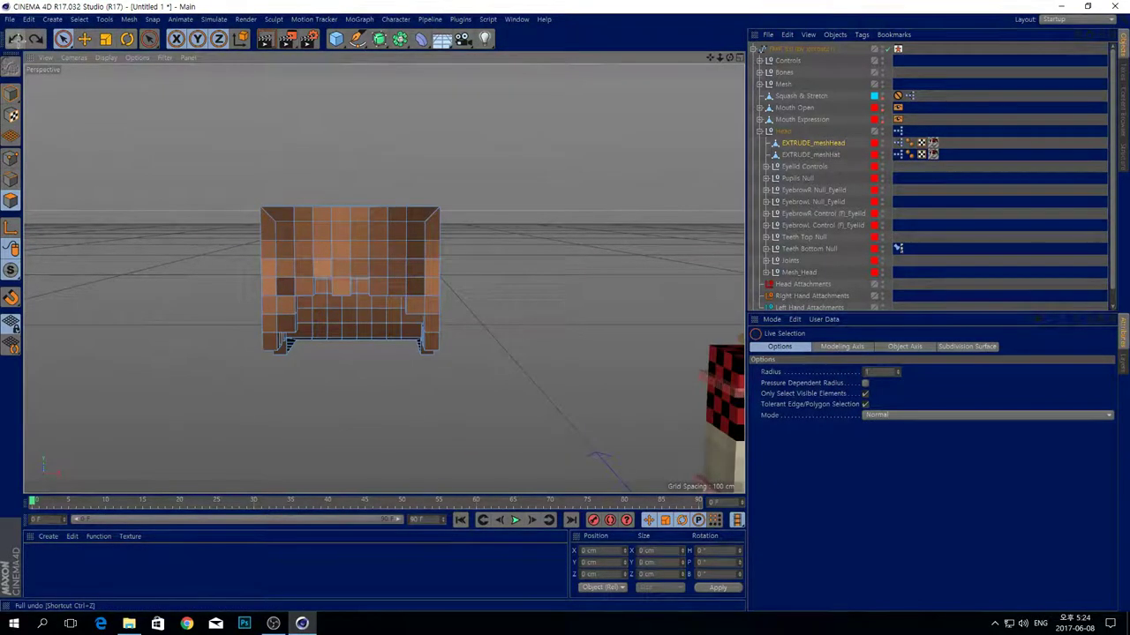
click(15, 39)
click(15, 38)
click(15, 39)
click(15, 38)
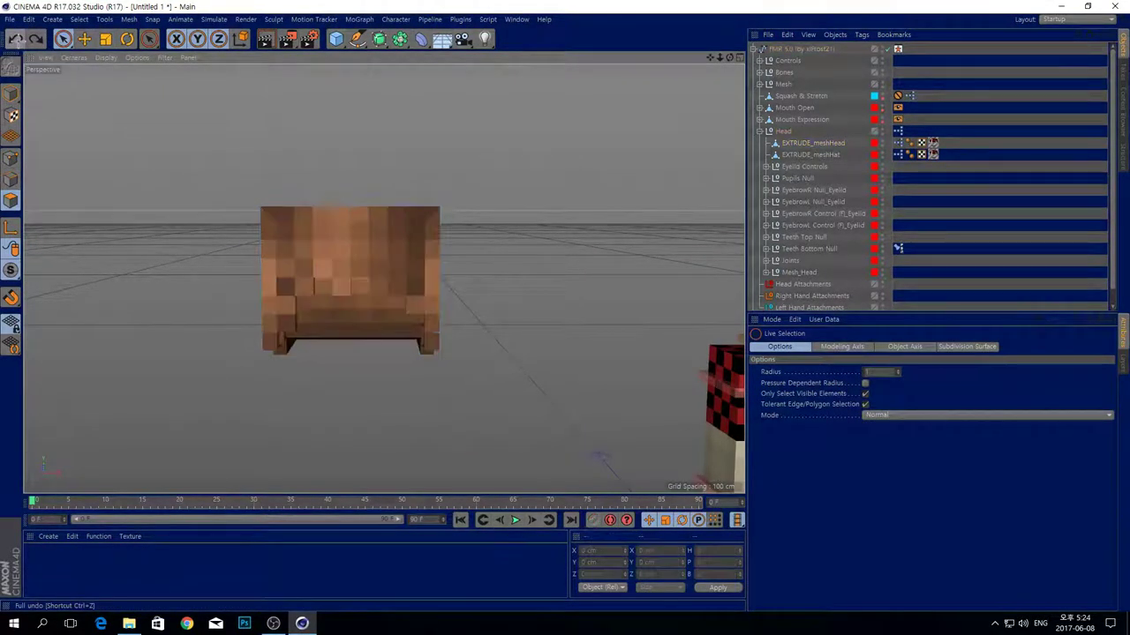
click(15, 39)
click(15, 39)
click(15, 39)
- Extrude the selected hair polygons on all sides except the front with a 3 cm offset
key(u)
key(i)
drag(730, 57, 618, 62)
alt+drag(383, 278, 485, 251)
scroll(302, 217, up, 1)
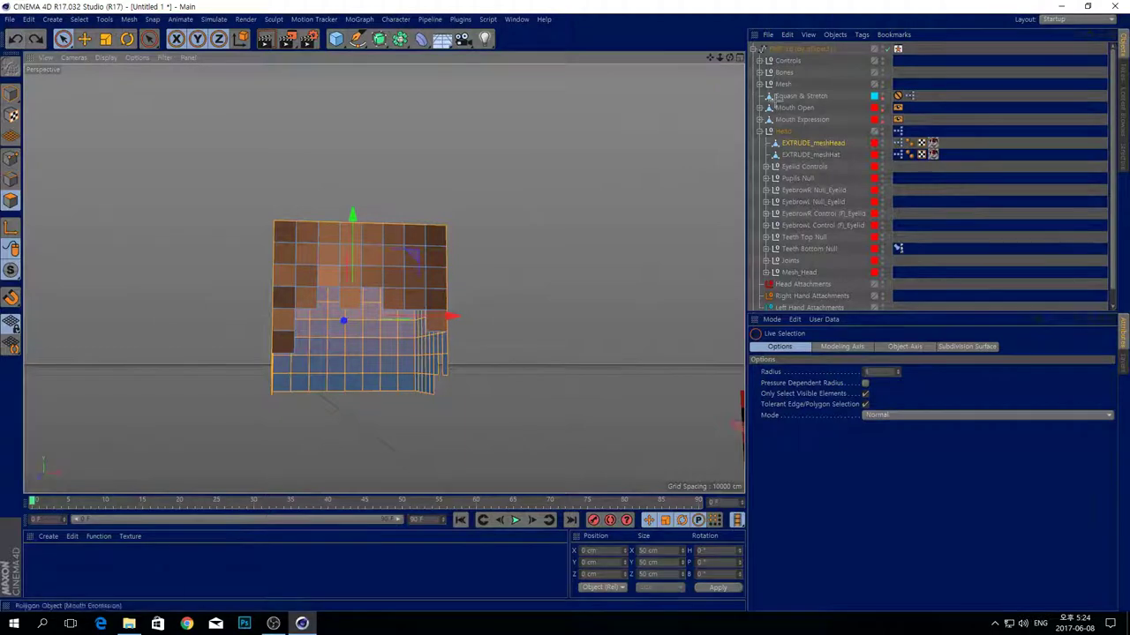
drag(730, 57, 675, 99)
click(818, 142)
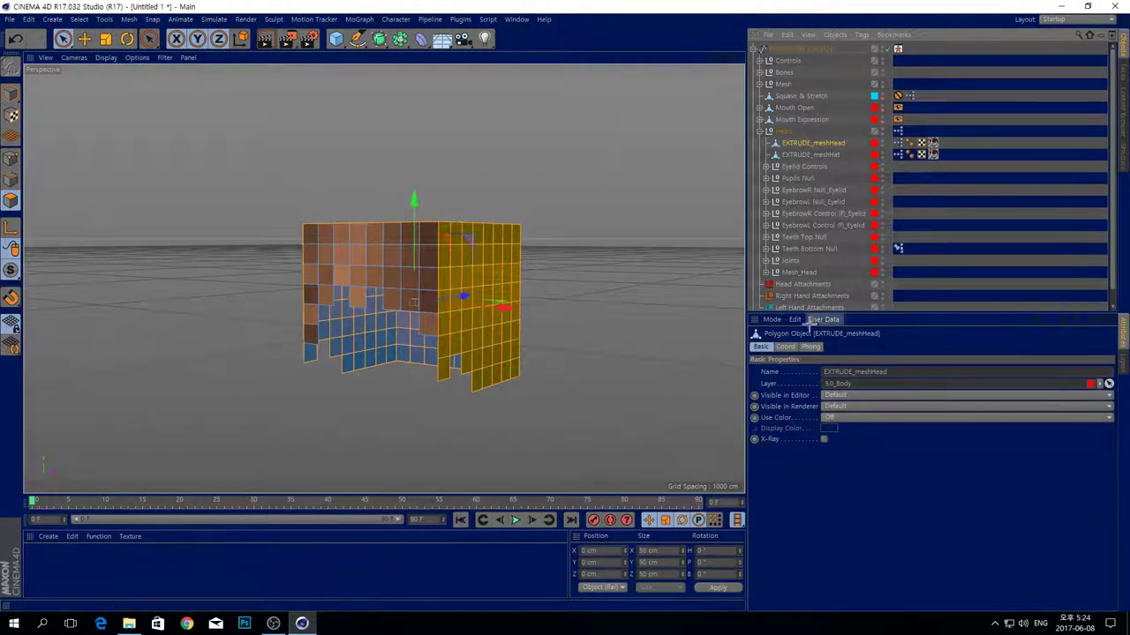
key(d)
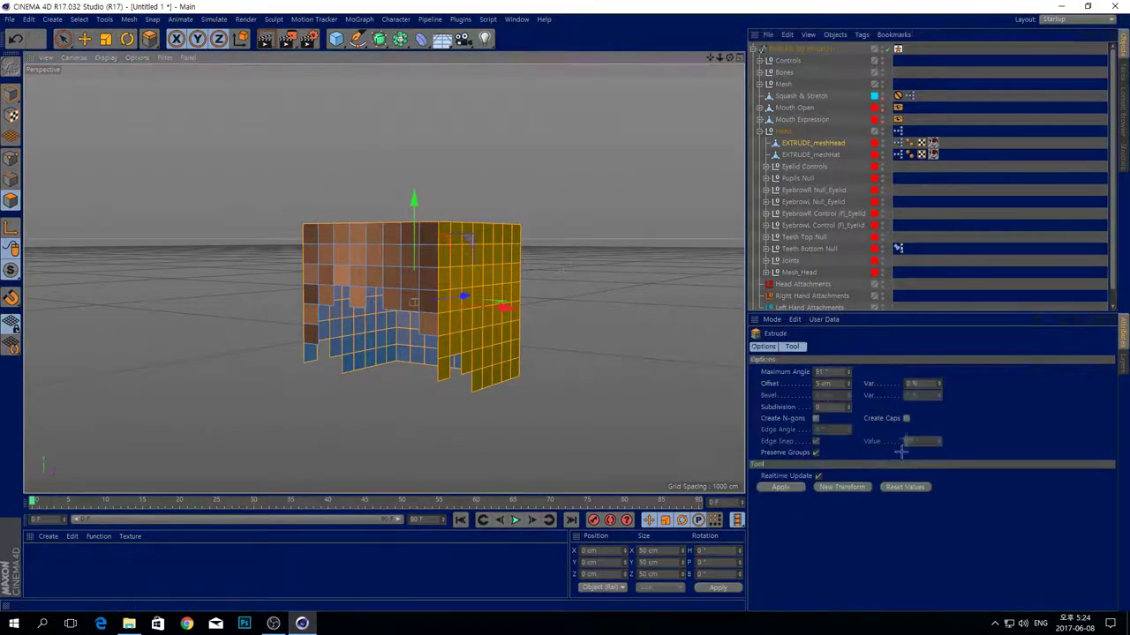
double_click(835, 384)
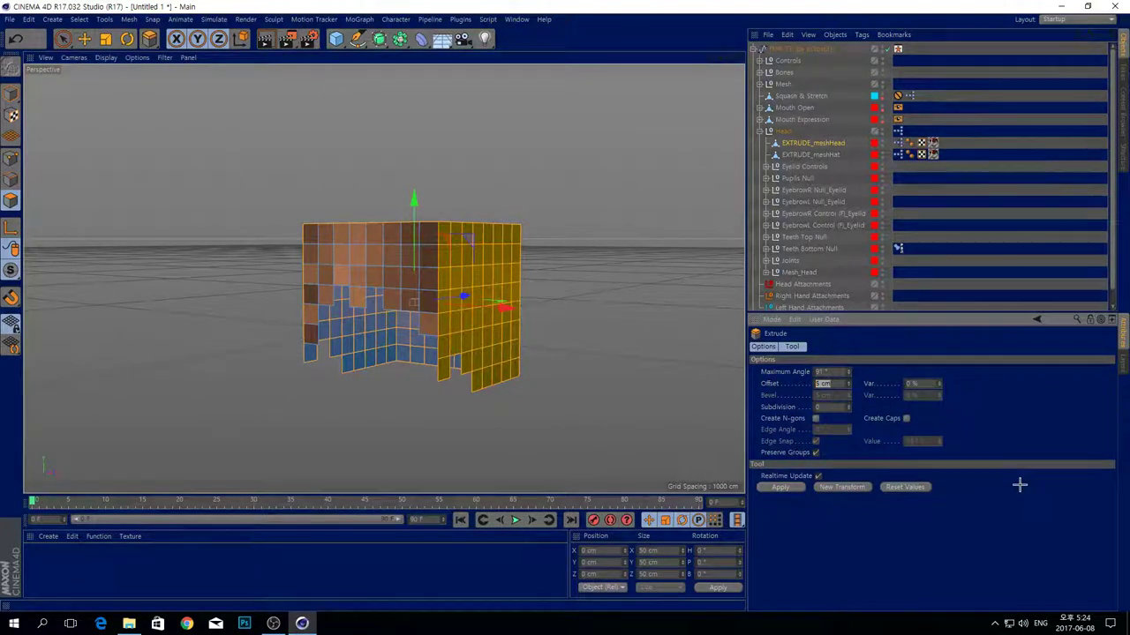
text(3)
key(Return)
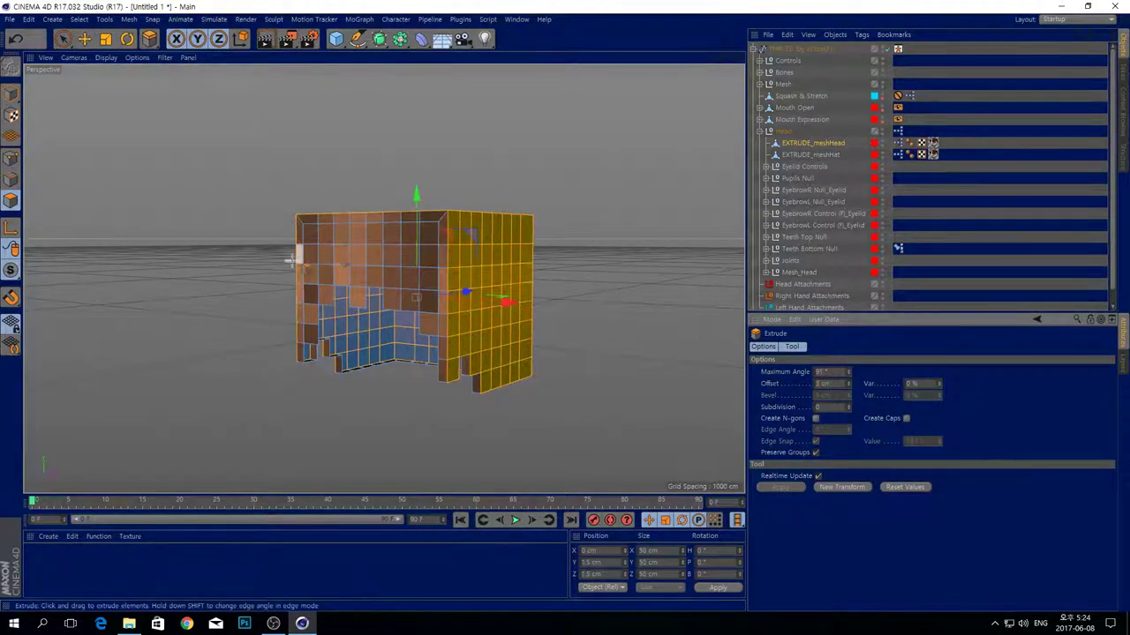
scroll(300, 263, up, 3)
drag(731, 57, 780, 58)
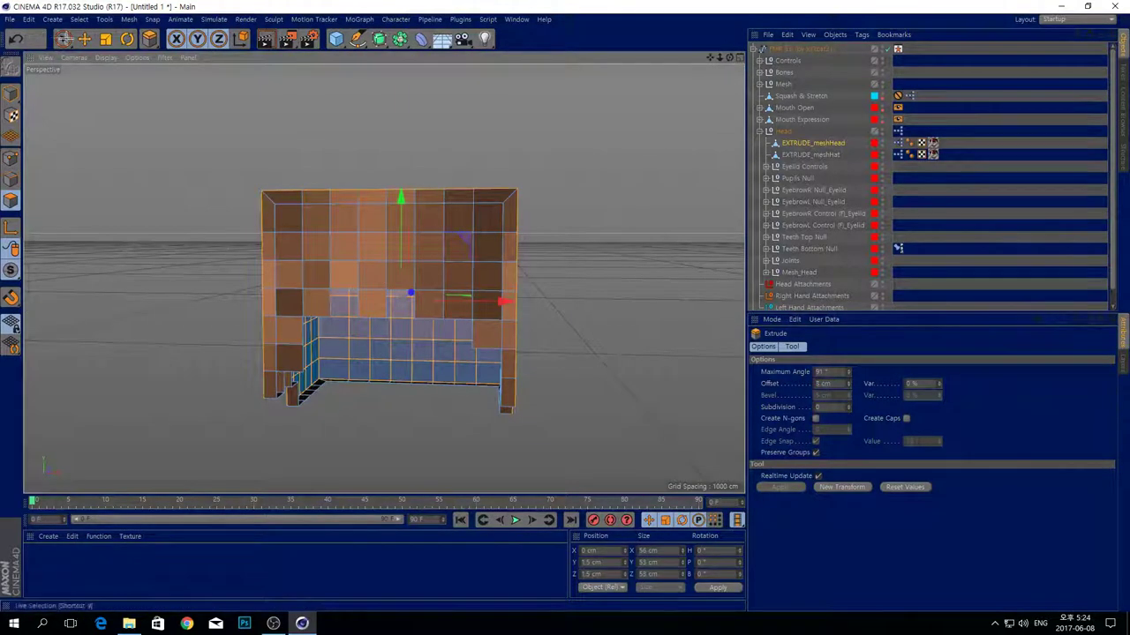
click(63, 39)
drag(279, 201, 278, 360)
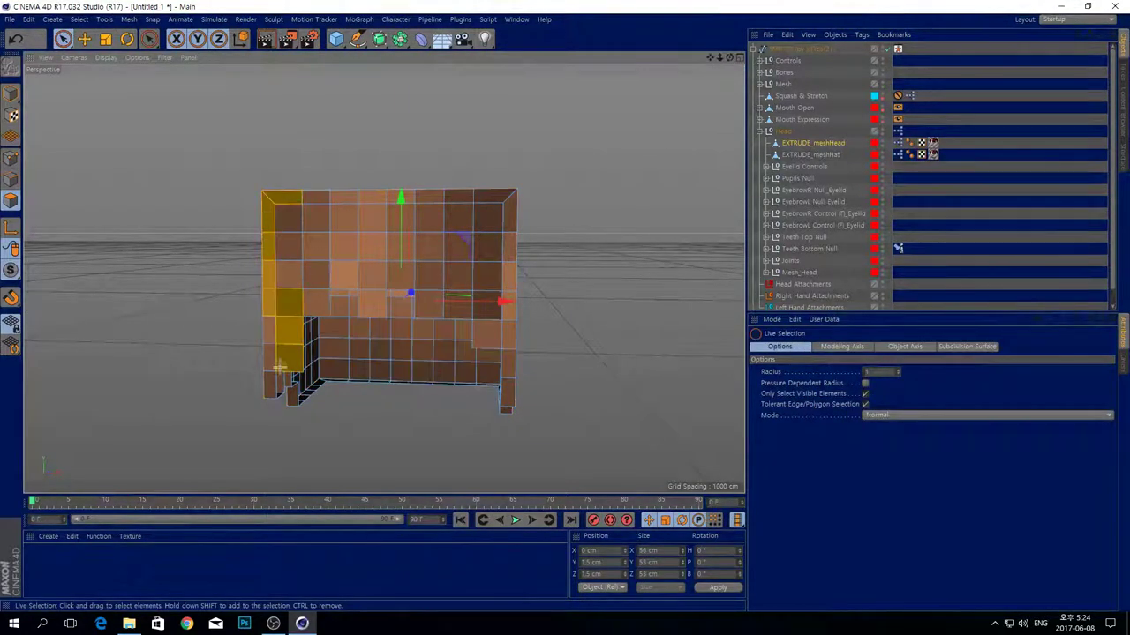
drag(273, 314, 280, 349)
key(ctrl+z)
click(228, 438)
drag(280, 194, 275, 266)
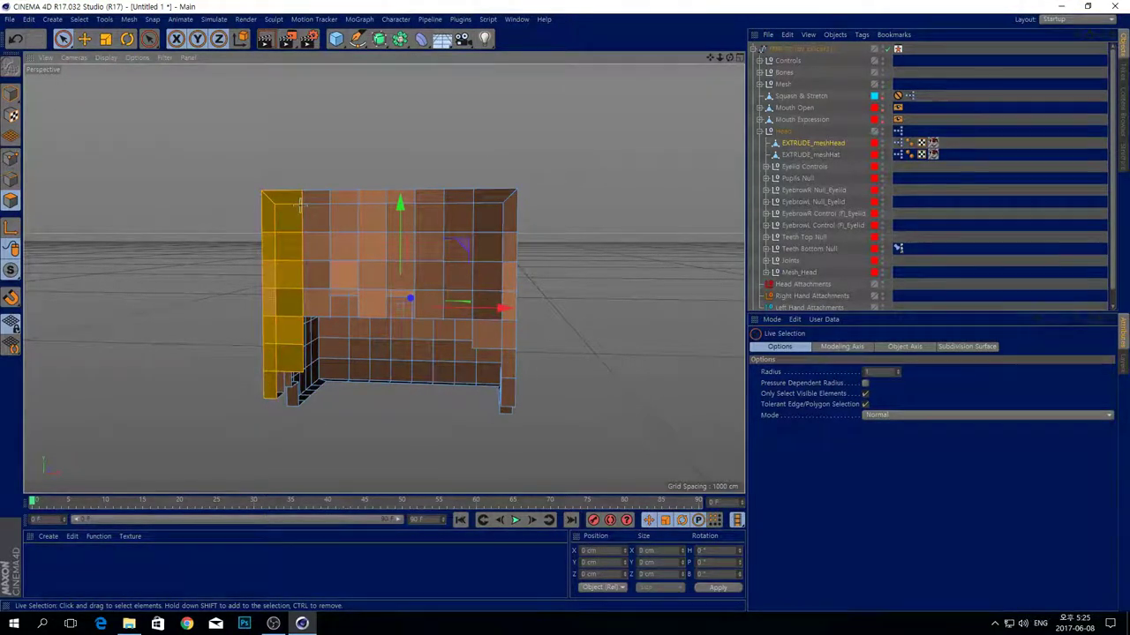
drag(493, 201, 512, 236)
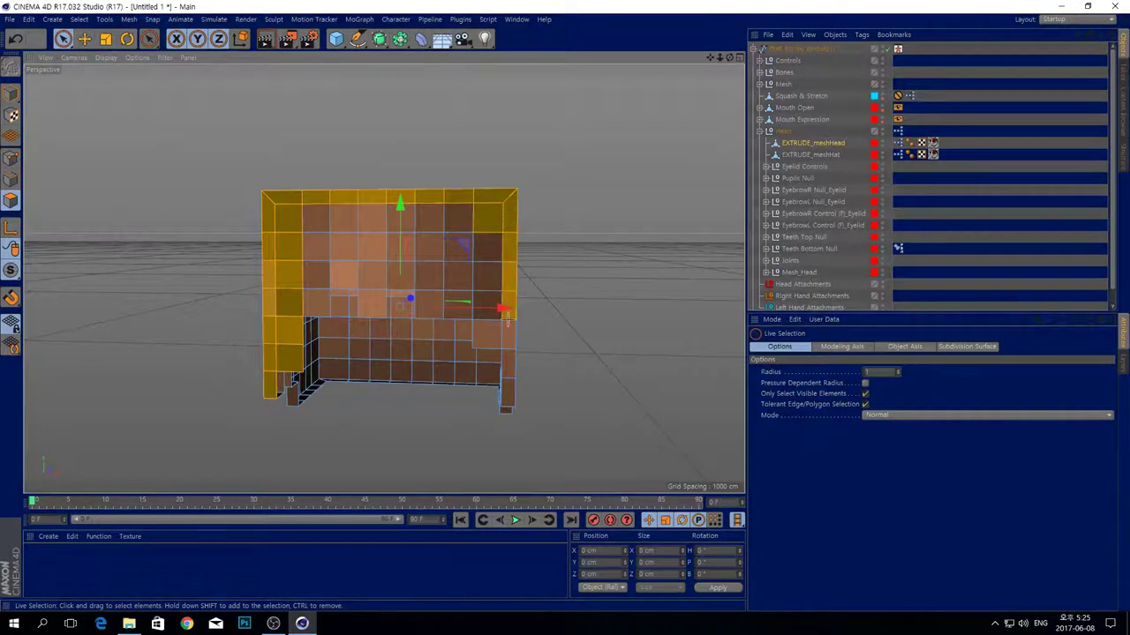
drag(496, 332, 420, 218)
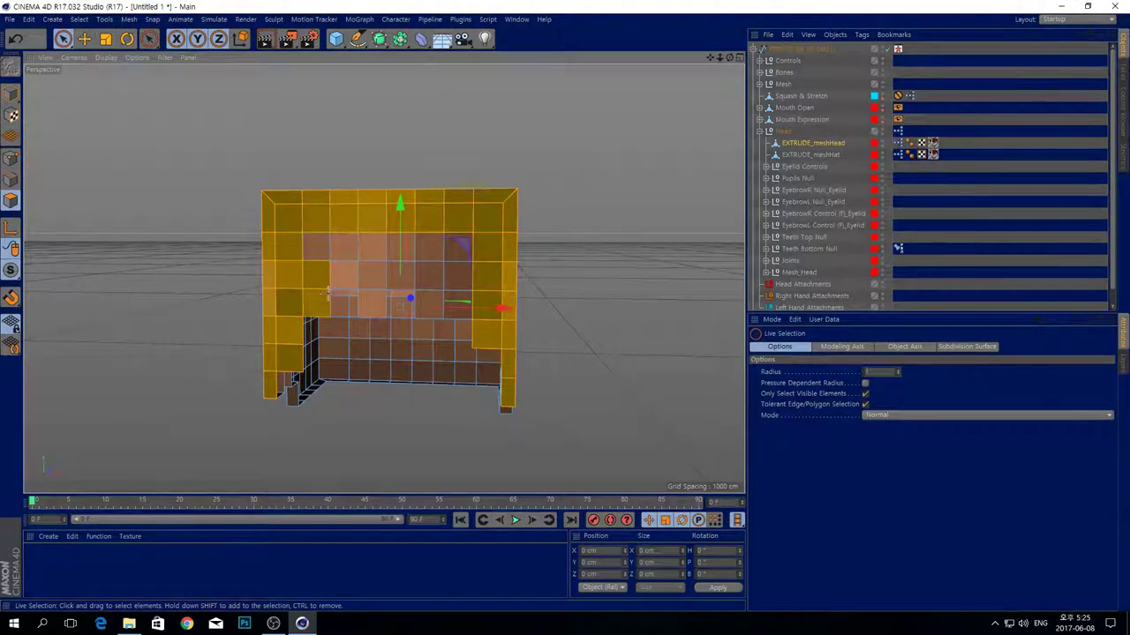
drag(488, 269, 459, 278)
key(ctrl+z)
key(ctrl+z)
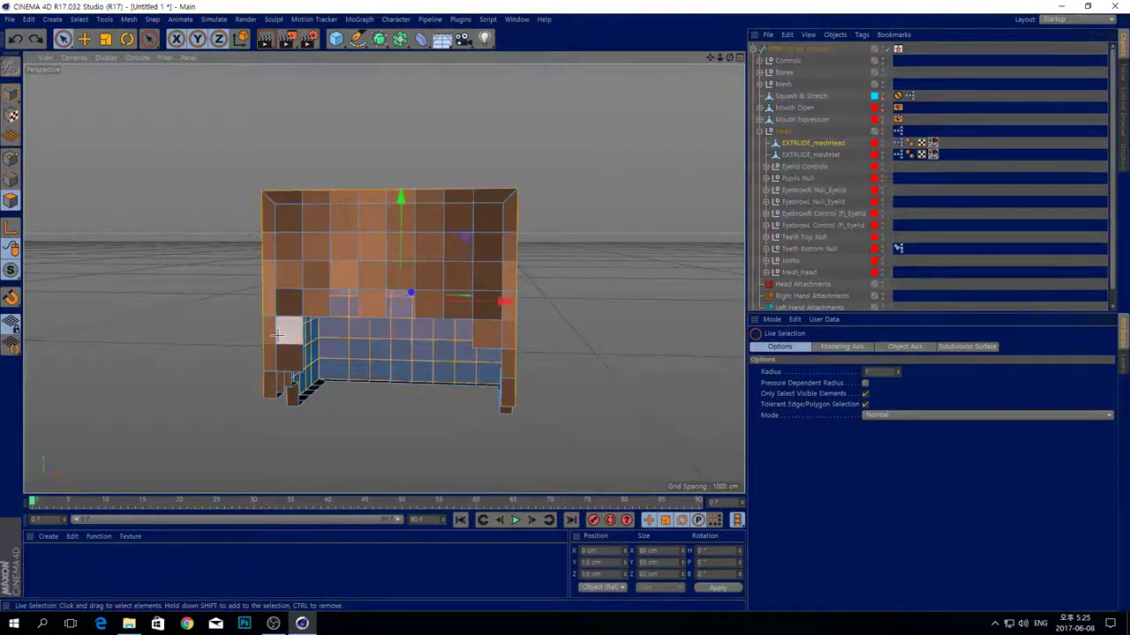
- Select all front-facing hair polygons including the new border, extrude them with a 3 cm offset and return to Model mode
drag(270, 387, 269, 270)
drag(274, 201, 469, 199)
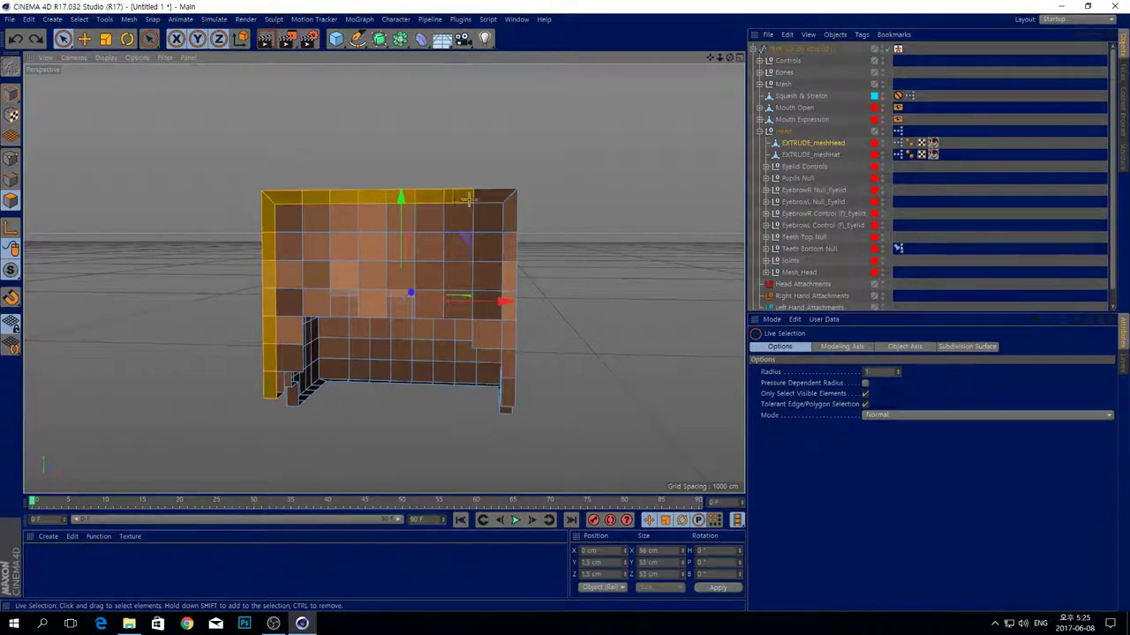
mouse_move(491, 320)
mouse_down()
mouse_move(334, 223)
mouse_move(295, 277)
mouse_up()
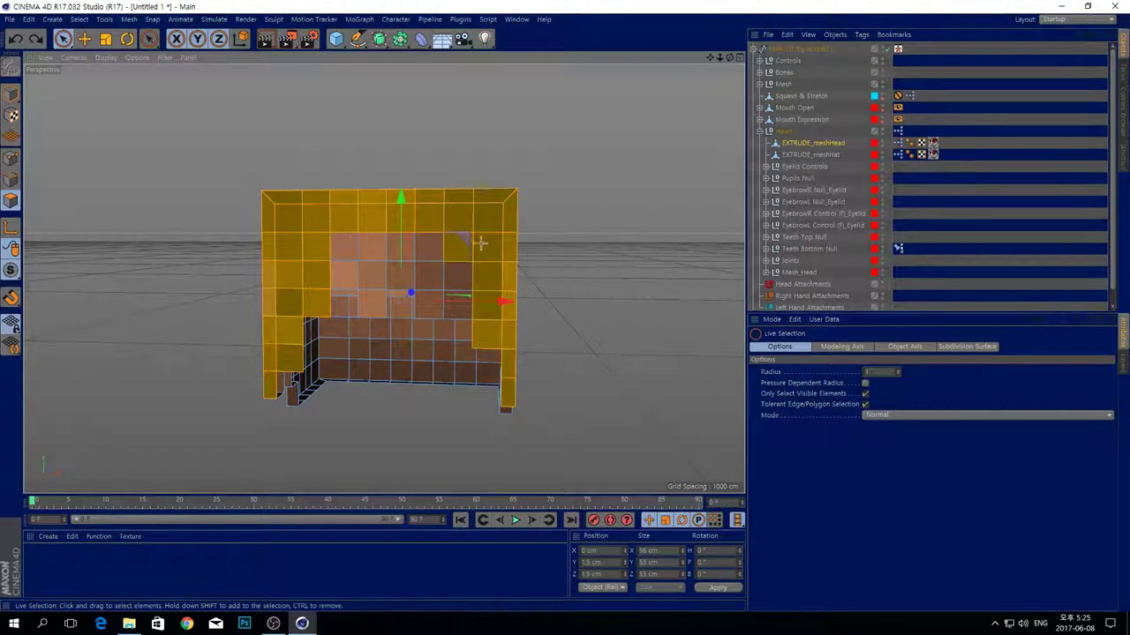
drag(380, 264, 434, 265)
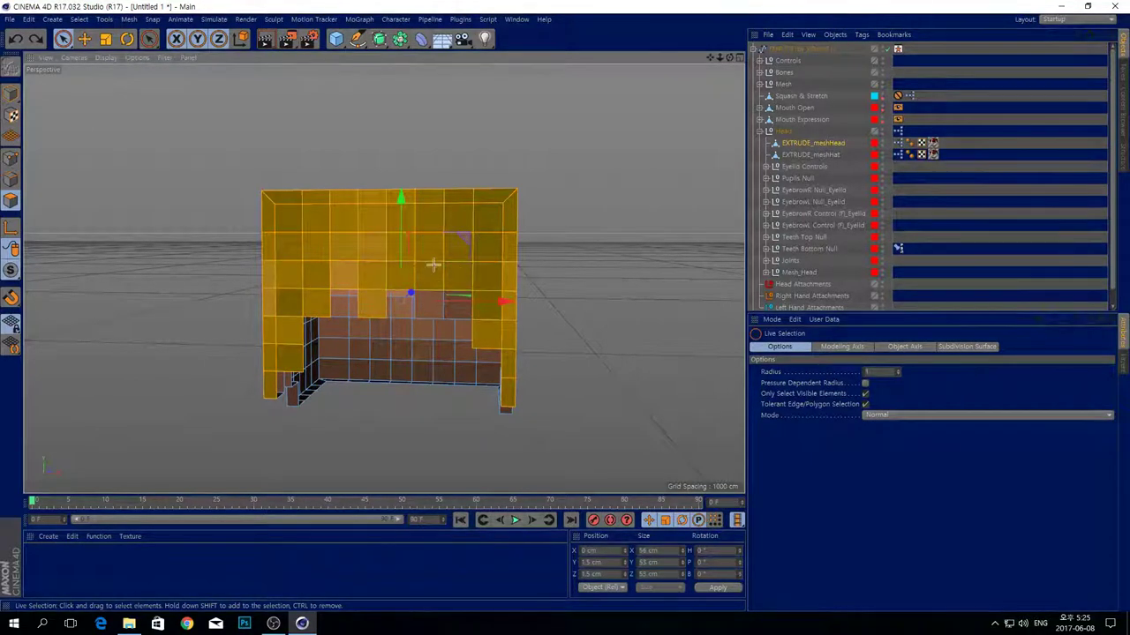
alt+drag(457, 303, 397, 296)
key(d)
click(779, 489)
scroll(494, 268, down, 3)
click(585, 286)
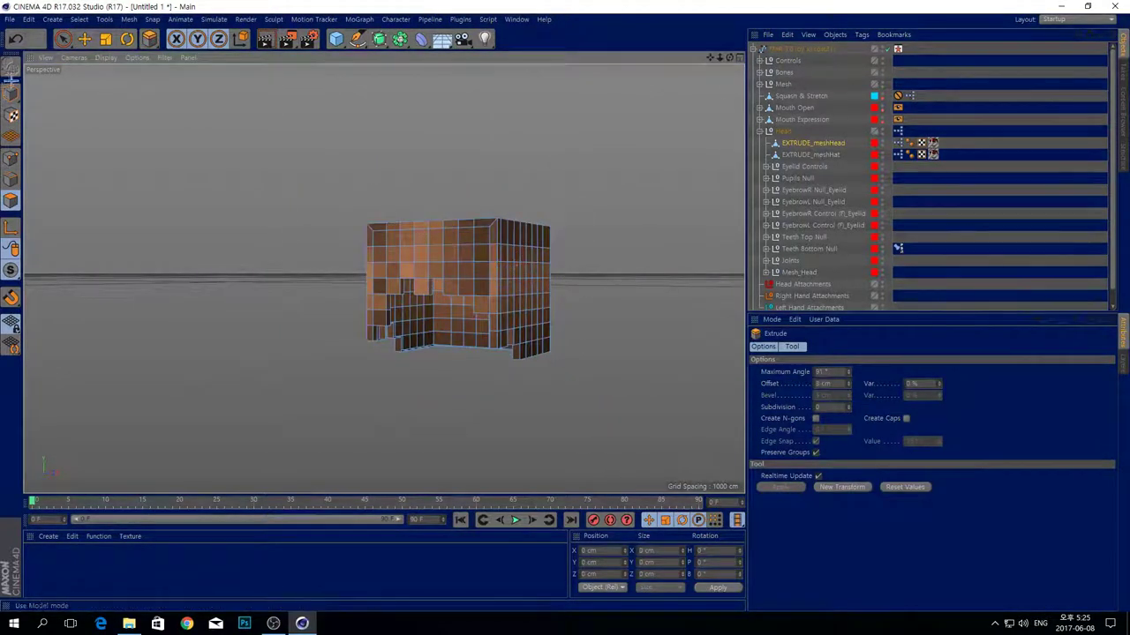
click(11, 93)
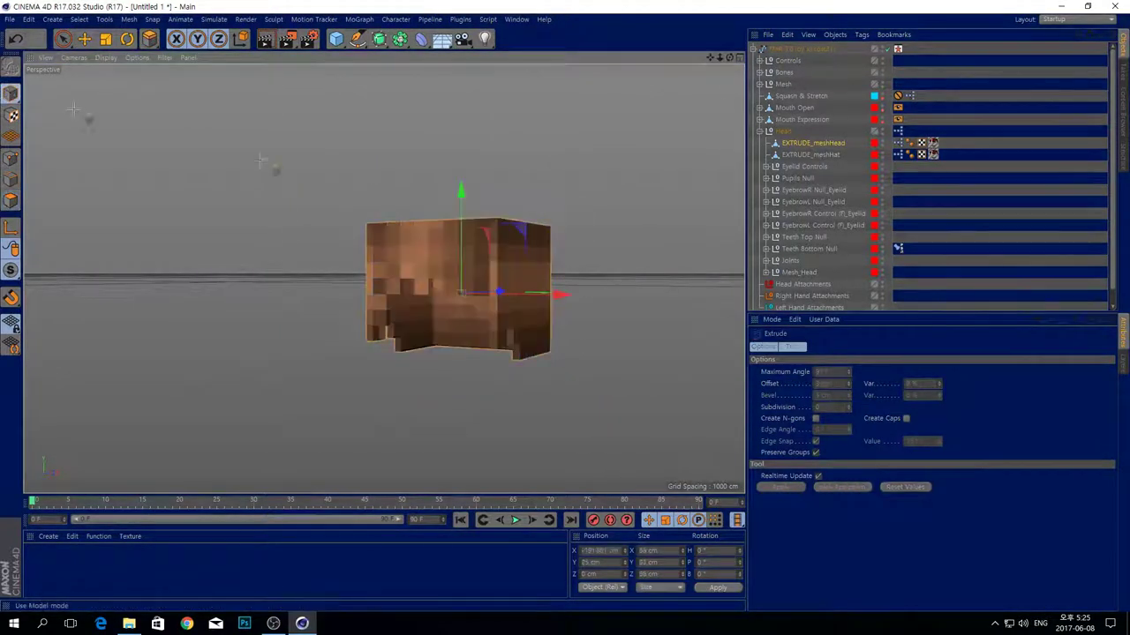
- Try bulging the hair's sides and top outward with Brush strokes in Smear mode on the polygons
click(10, 202)
alt+drag(426, 272, 537, 295)
scroll(537, 295, up, 3)
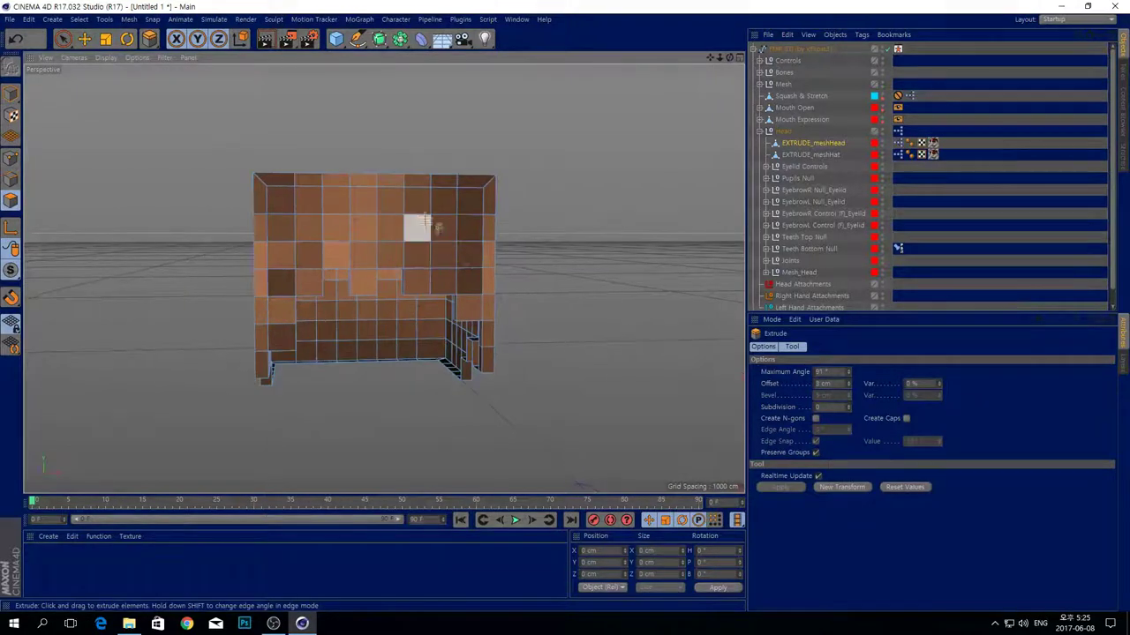
key(m)
key(c)
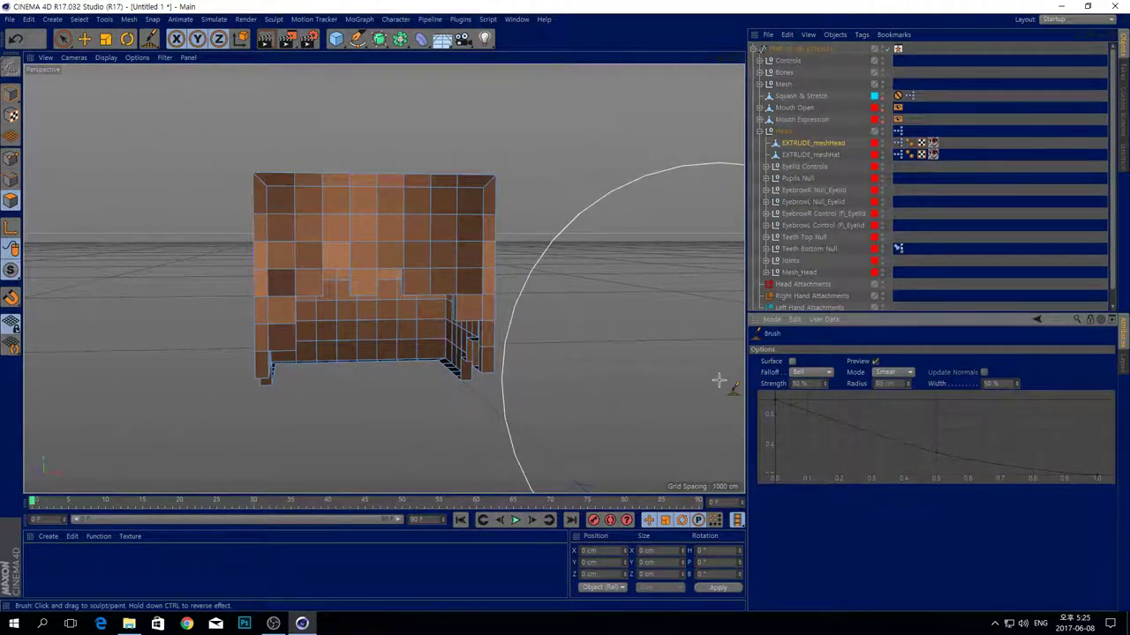
drag(287, 282, 263, 279)
drag(482, 259, 492, 257)
mouse_move(258, 234)
mouse_down()
mouse_move(297, 250)
mouse_move(348, 245)
mouse_move(351, 230)
mouse_move(440, 210)
mouse_up()
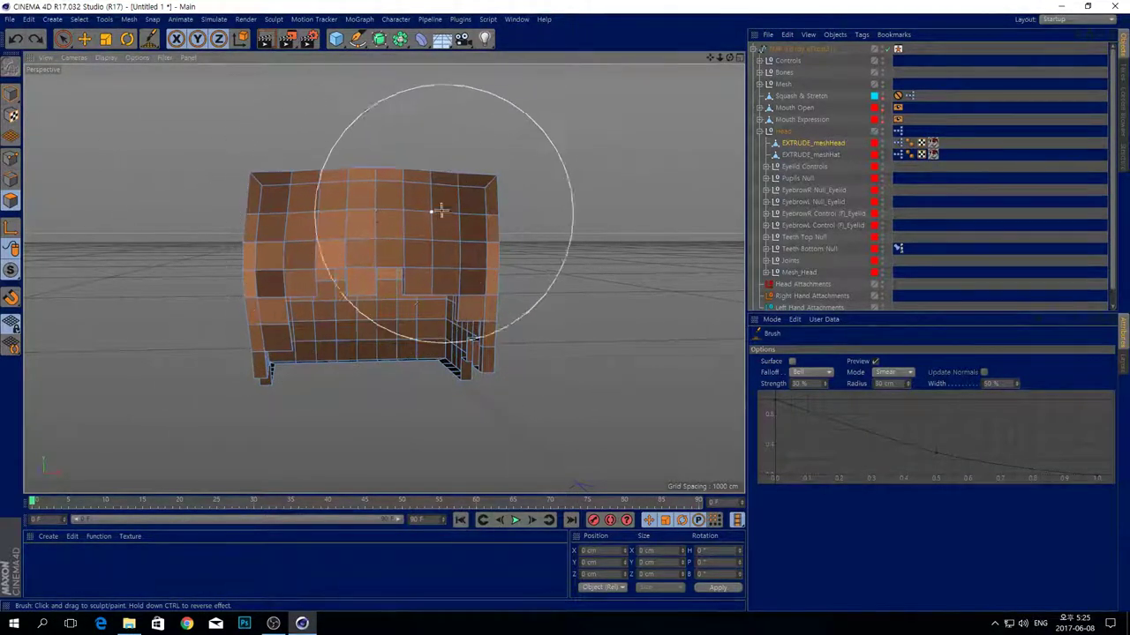
- Undo the Brush strokes on the hair and go back to the selected front polygons
click(15, 38)
click(15, 39)
click(15, 39)
click(15, 39)
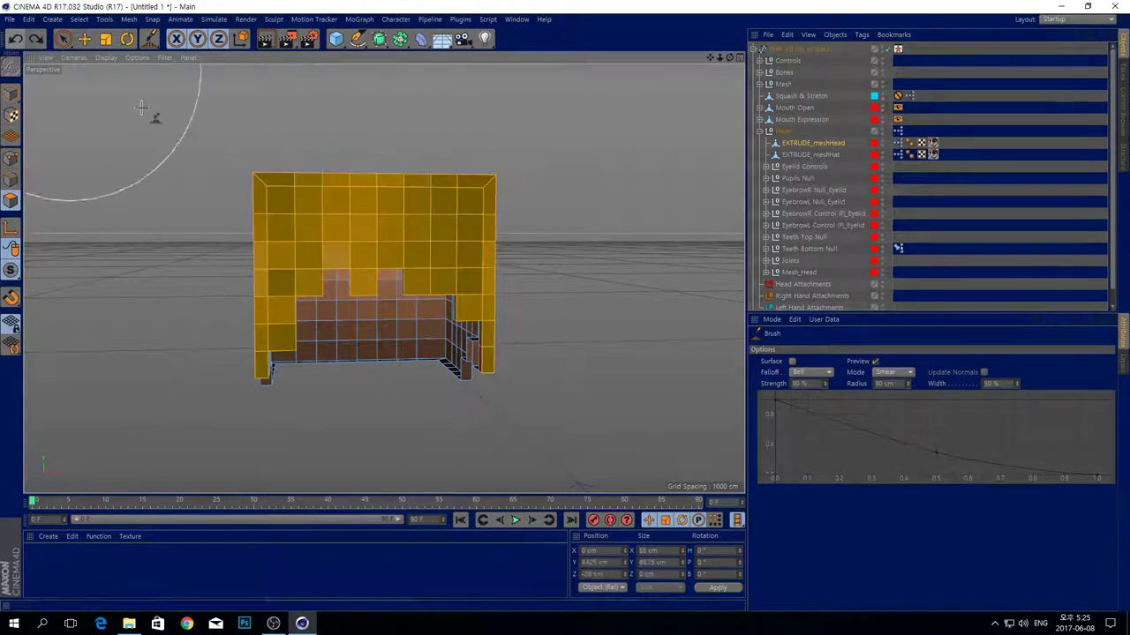
- Bulge the hair's top and both sides outward with the Brush in Smear mode at 40% strength and 40 cm radius
click(15, 38)
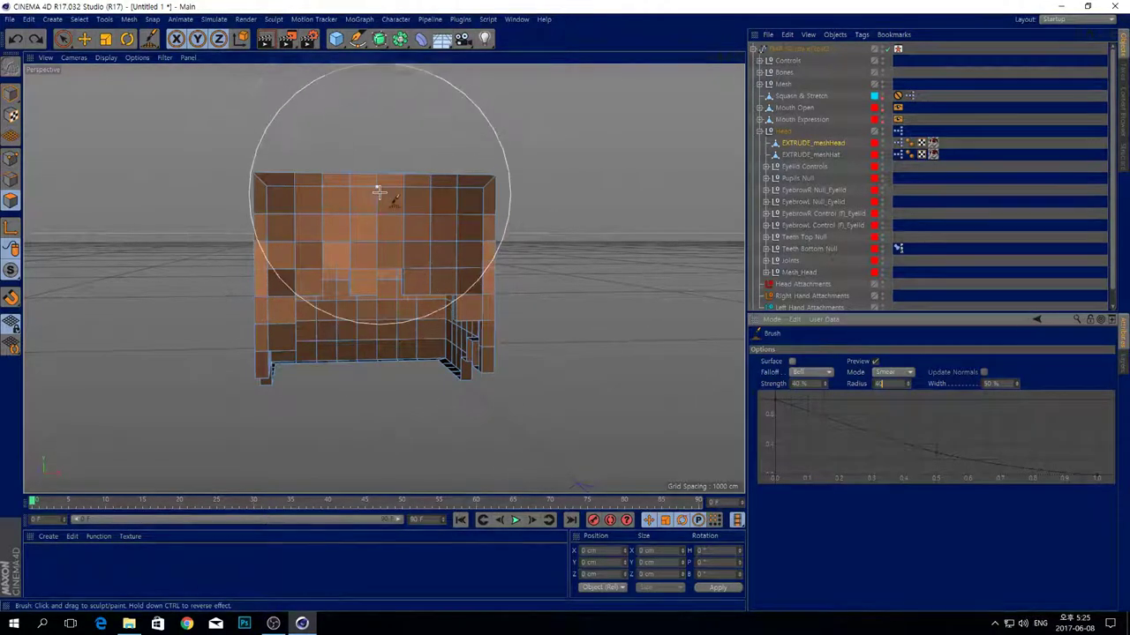
drag(379, 192, 381, 177)
drag(288, 263, 277, 267)
drag(471, 264, 485, 263)
drag(275, 263, 266, 263)
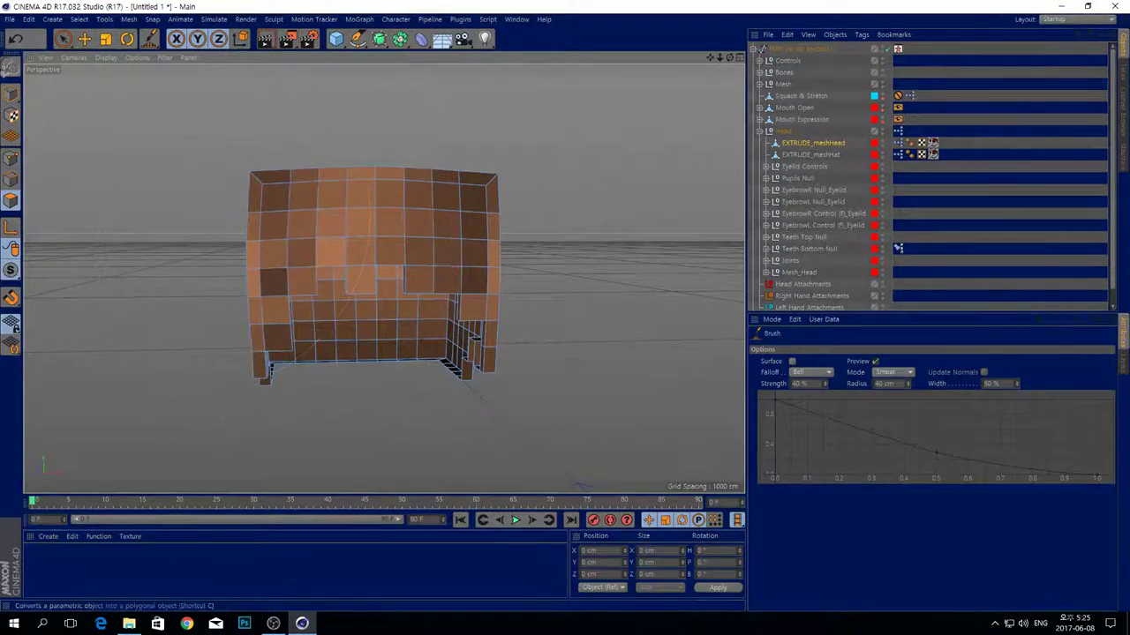
- Return to Model mode and set the brushed hair object's X position to 0 cm
click(10, 93)
click(600, 551)
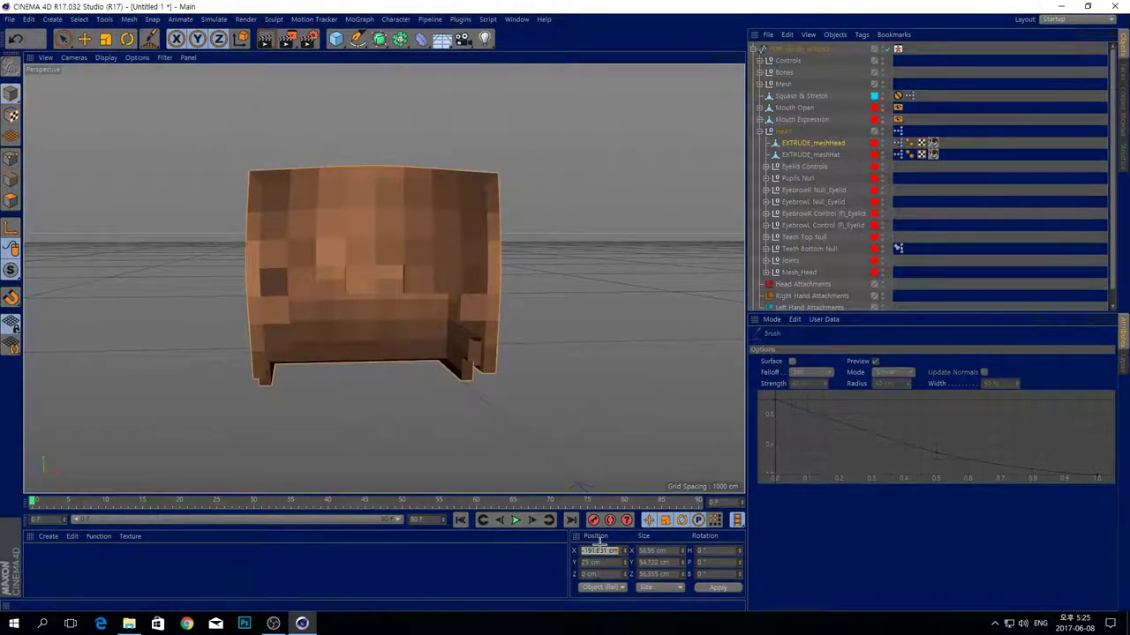
text(0)
key(Return)
- Select the EXTRUDE_meshHat object beside the character and switch to Polygons mode for editing it
drag(720, 58, 66, 34)
click(65, 37)
click(331, 209)
mouse_move(730, 58)
mouse_down()
mouse_move(521, 99)
mouse_move(557, 163)
mouse_move(432, 245)
mouse_up()
click(12, 202)
click(11, 199)
drag(719, 57, 565, 106)
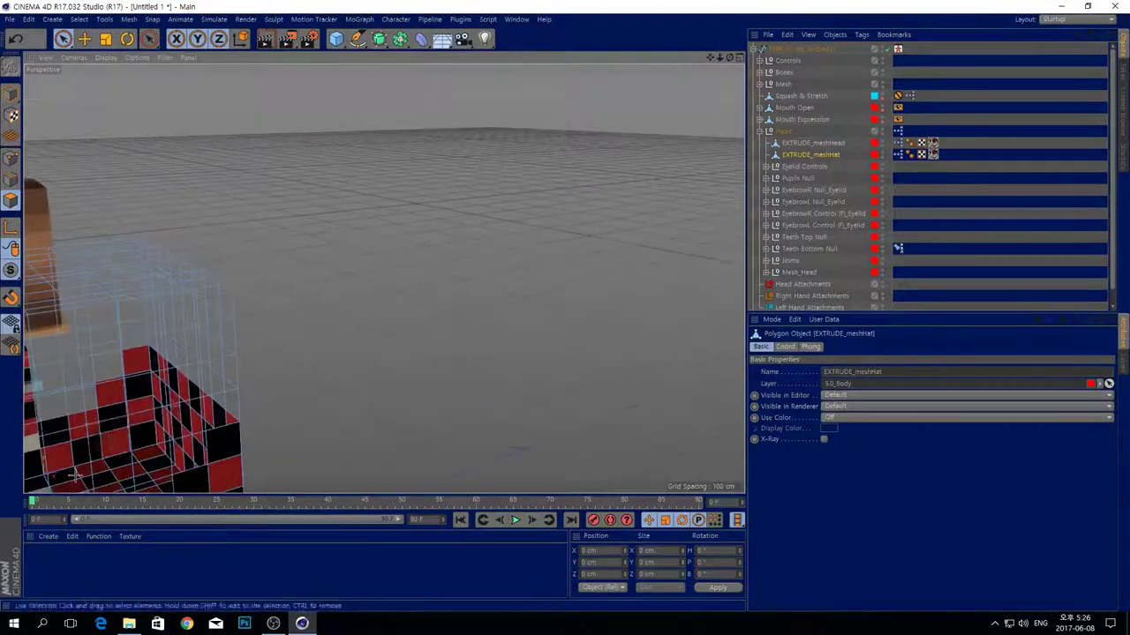
drag(710, 57, 283, 267)
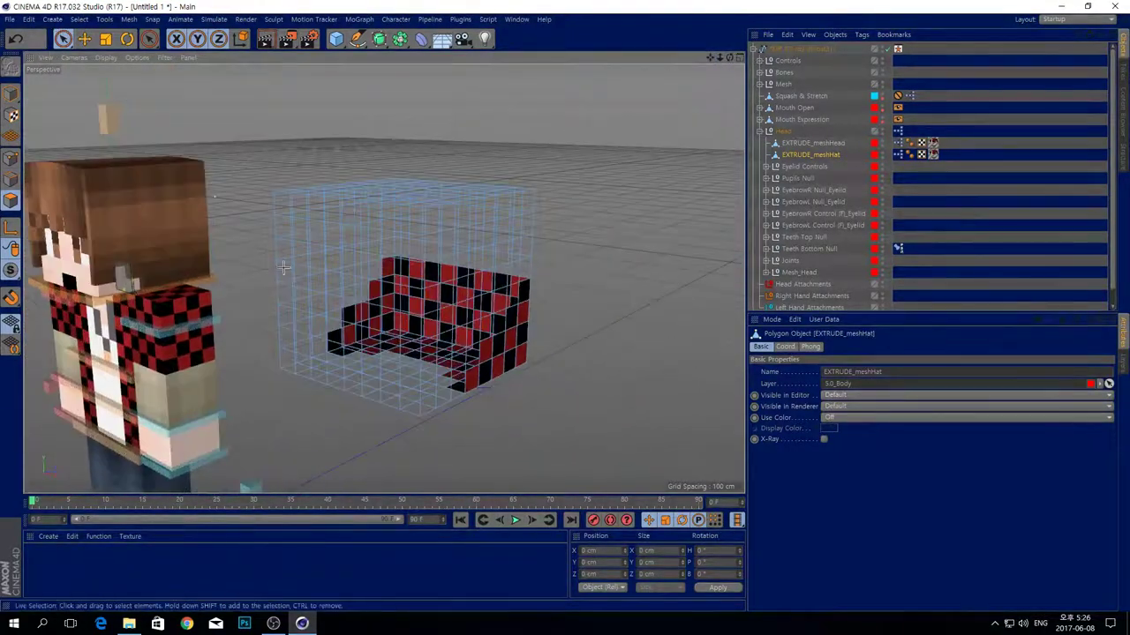
drag(729, 57, 384, 278)
click(462, 216)
drag(716, 59, 441, 174)
click(259, 237)
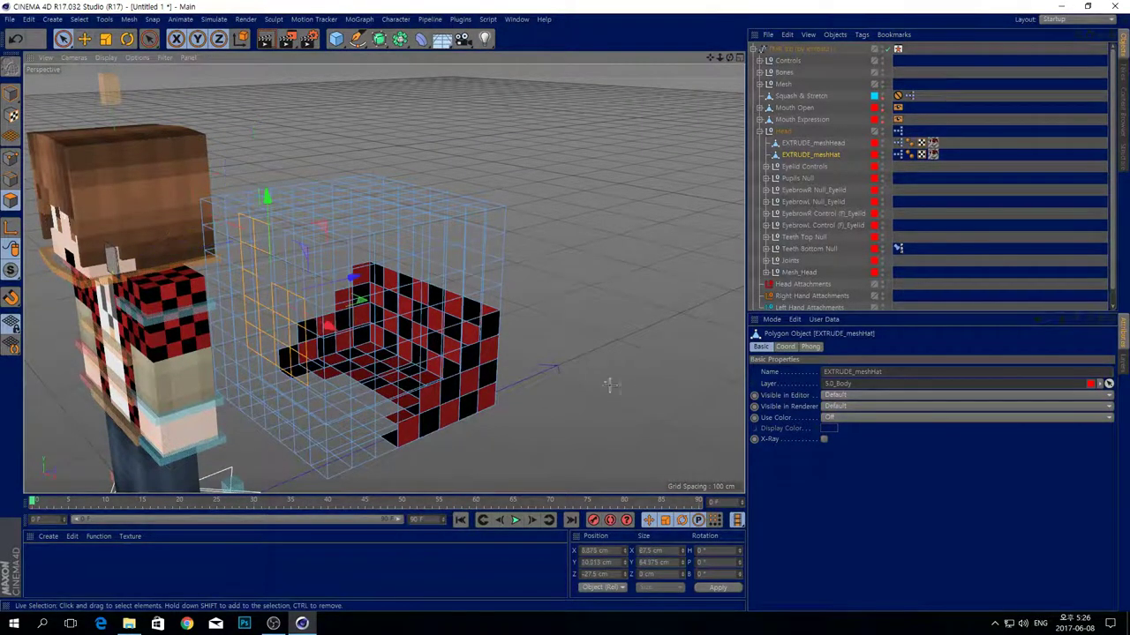
key(ctrl+z)
key(ctrl+y)
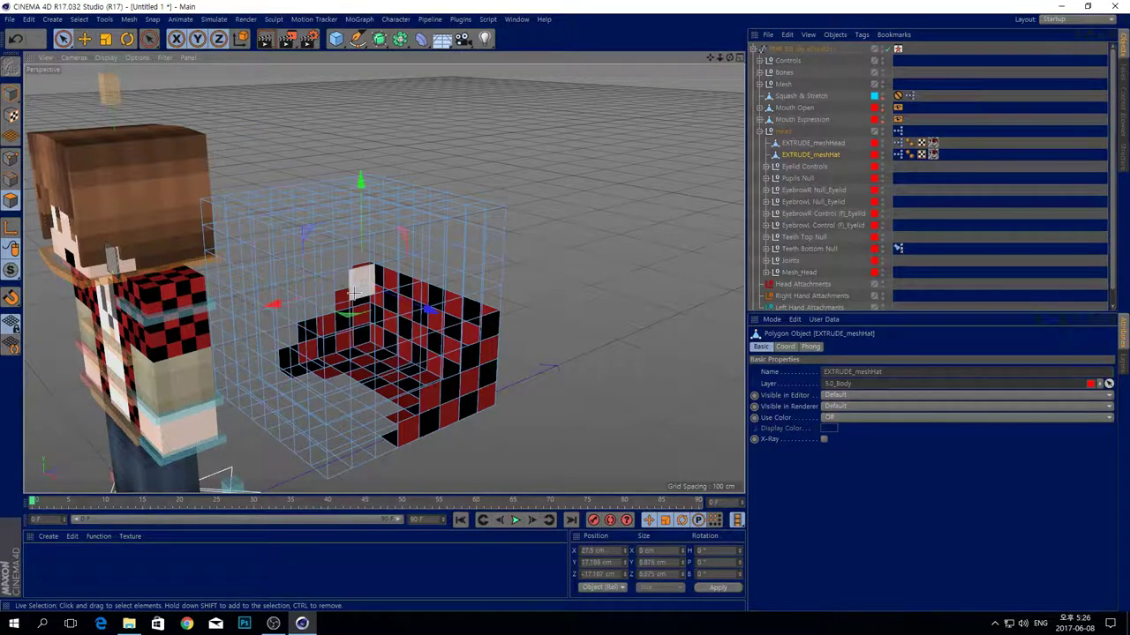
key(ctrl+a)
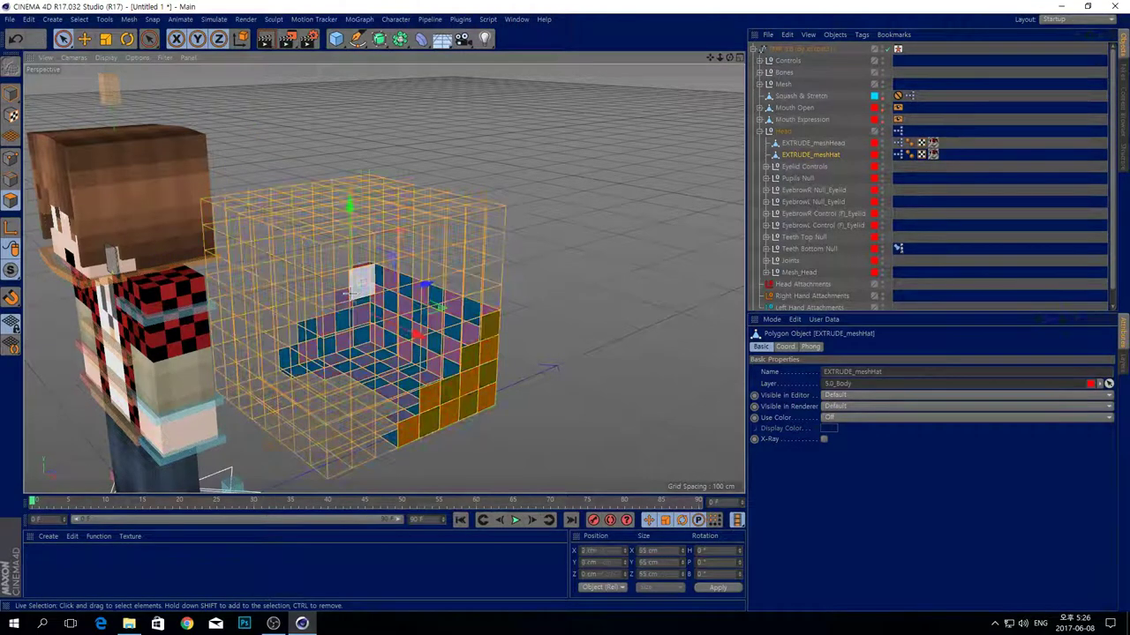
click(613, 264)
key(ctrl+a)
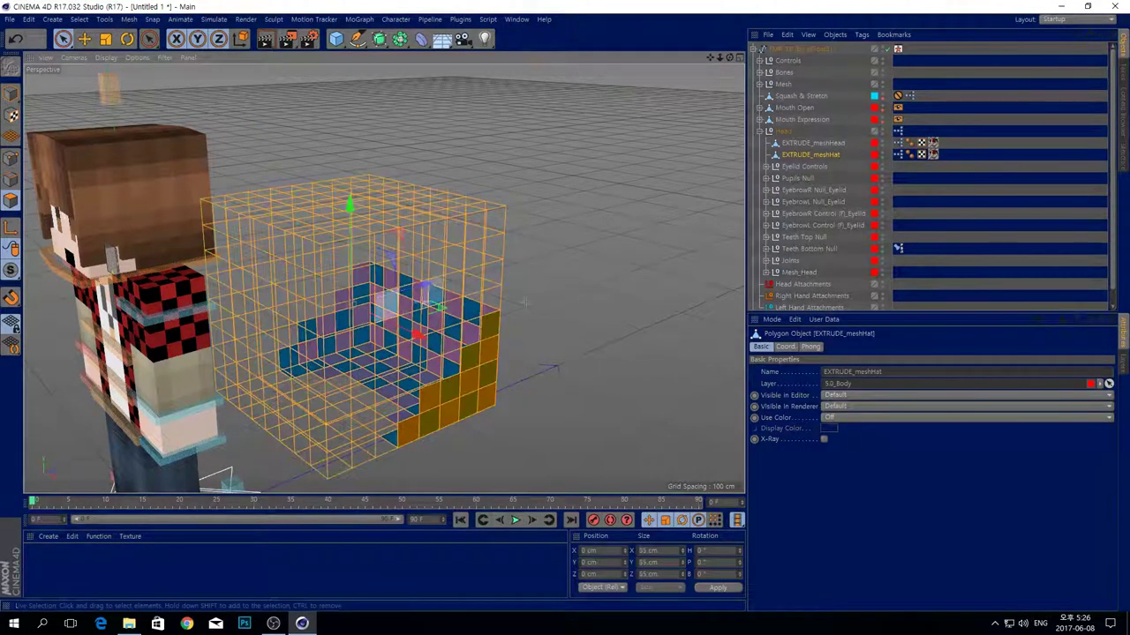
click(384, 244)
click(388, 244)
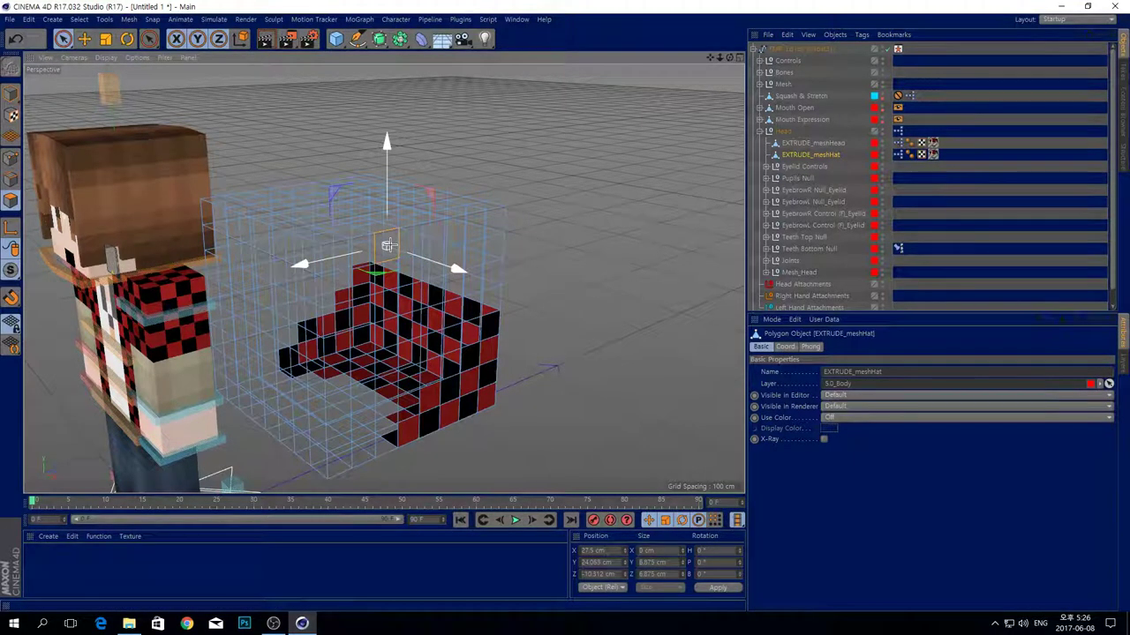
- Loop-select the transparent polygon rows around the hat's upper half, add its other transparent edge polygons, and delete them
key(u)
key(l)
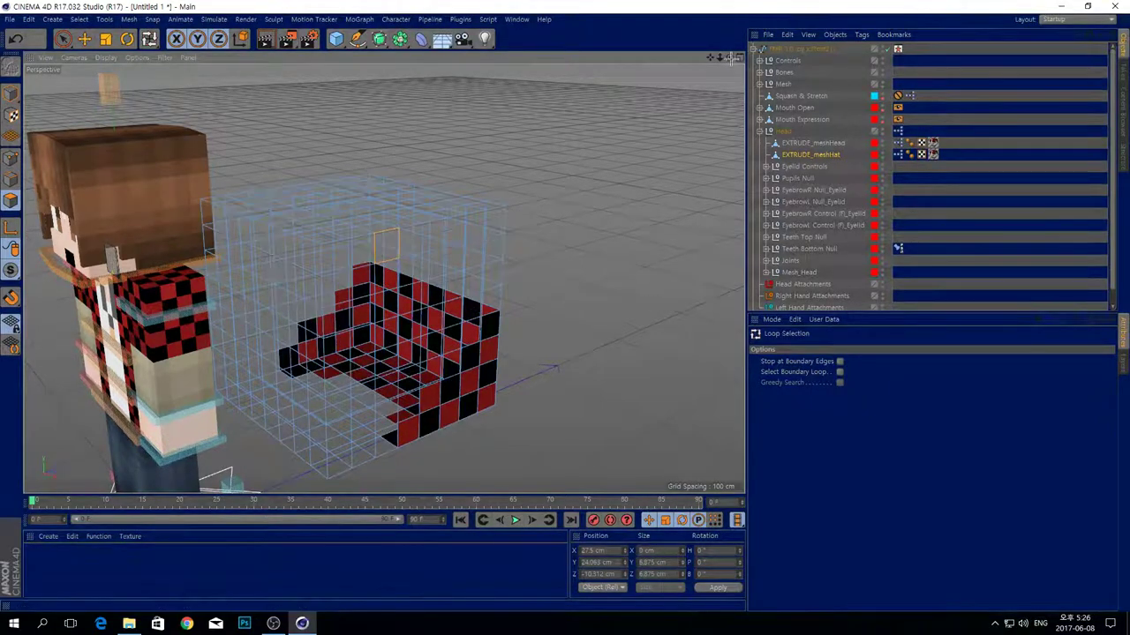
drag(730, 57, 664, 72)
click(348, 242)
shift+click(350, 273)
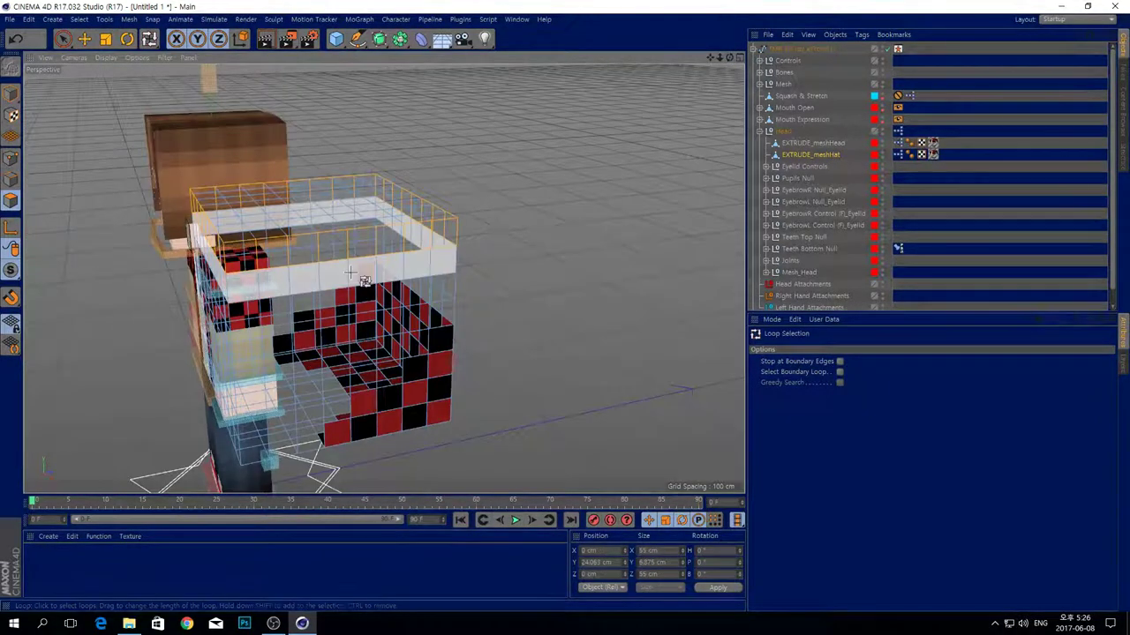
shift+click(351, 297)
shift+click(350, 319)
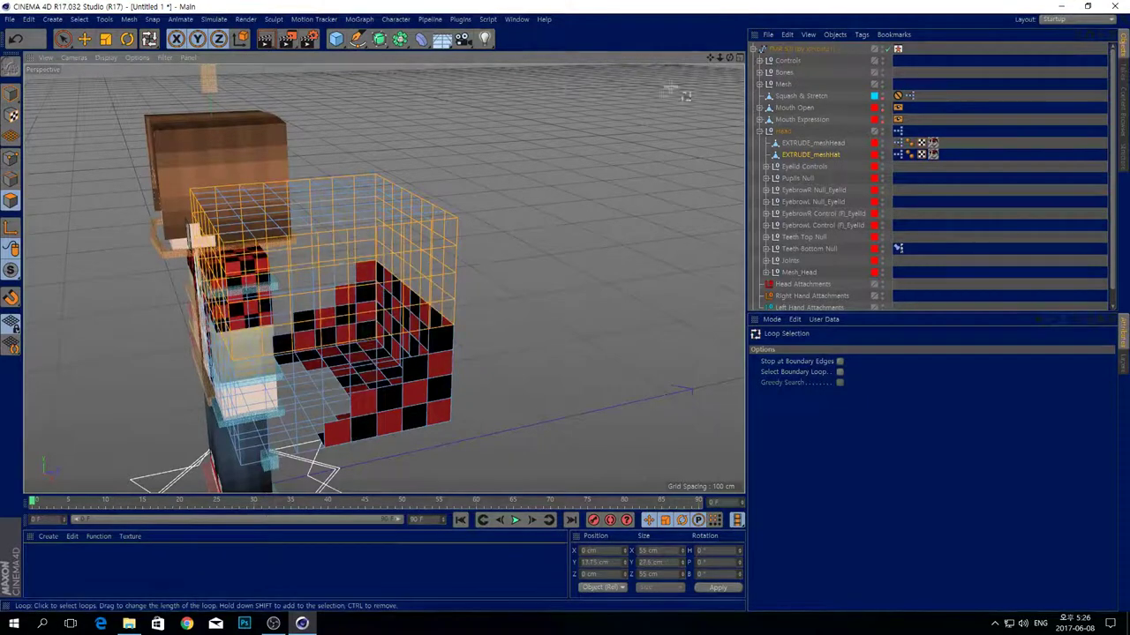
mouse_move(729, 57)
mouse_down()
mouse_move(658, 51)
mouse_move(729, 60)
mouse_up()
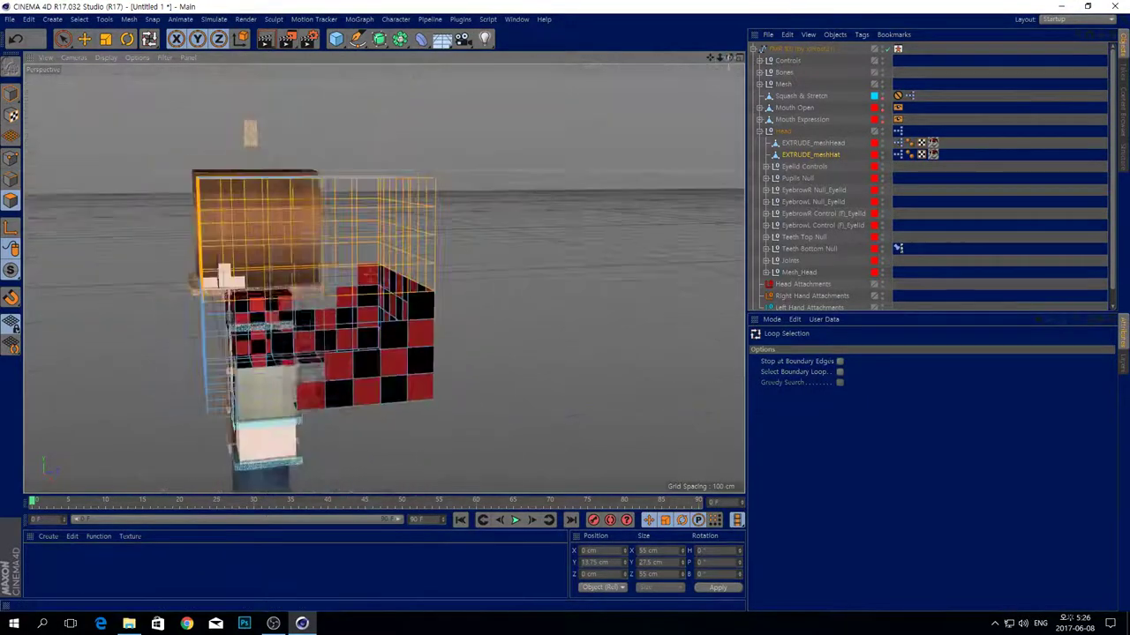
shift+click(219, 329)
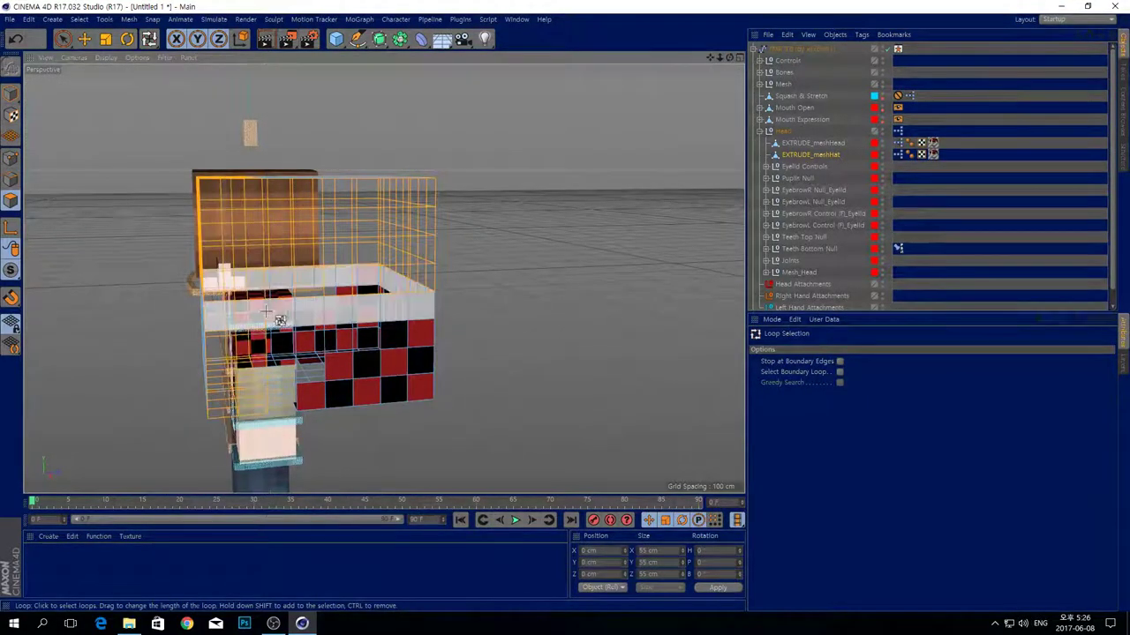
drag(729, 57, 685, 71)
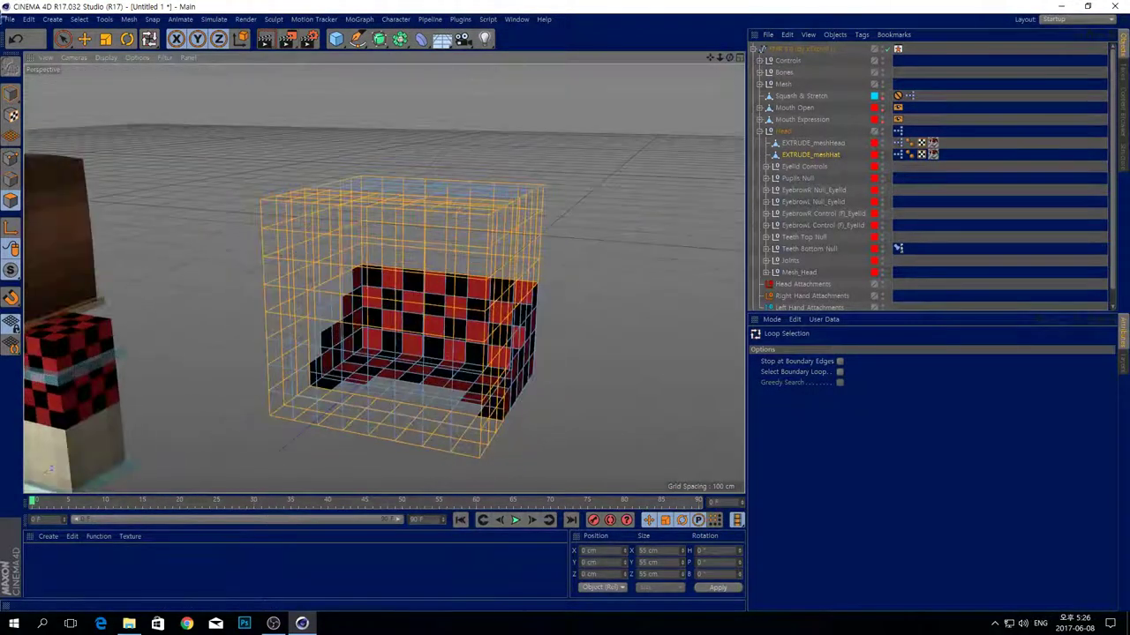
click(63, 39)
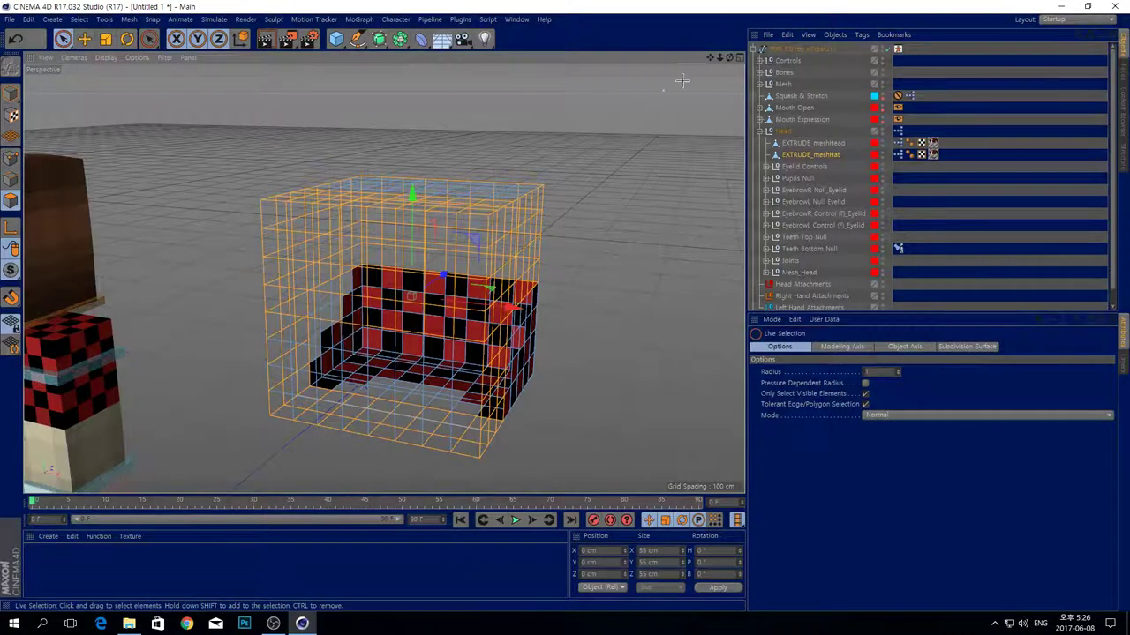
drag(728, 57, 298, 215)
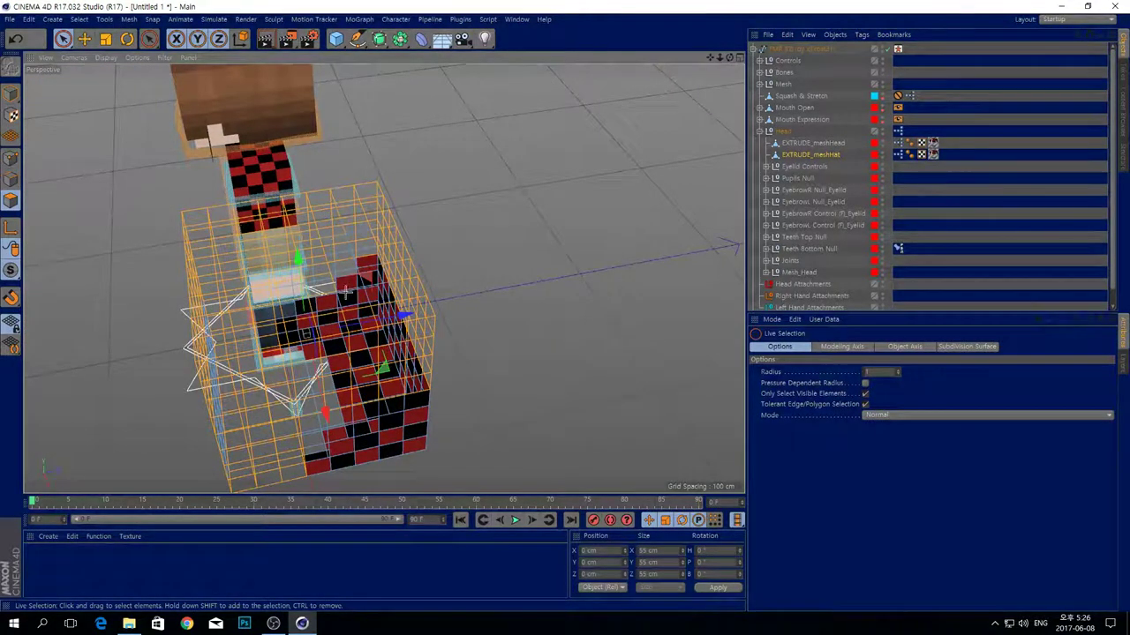
key(Delete)
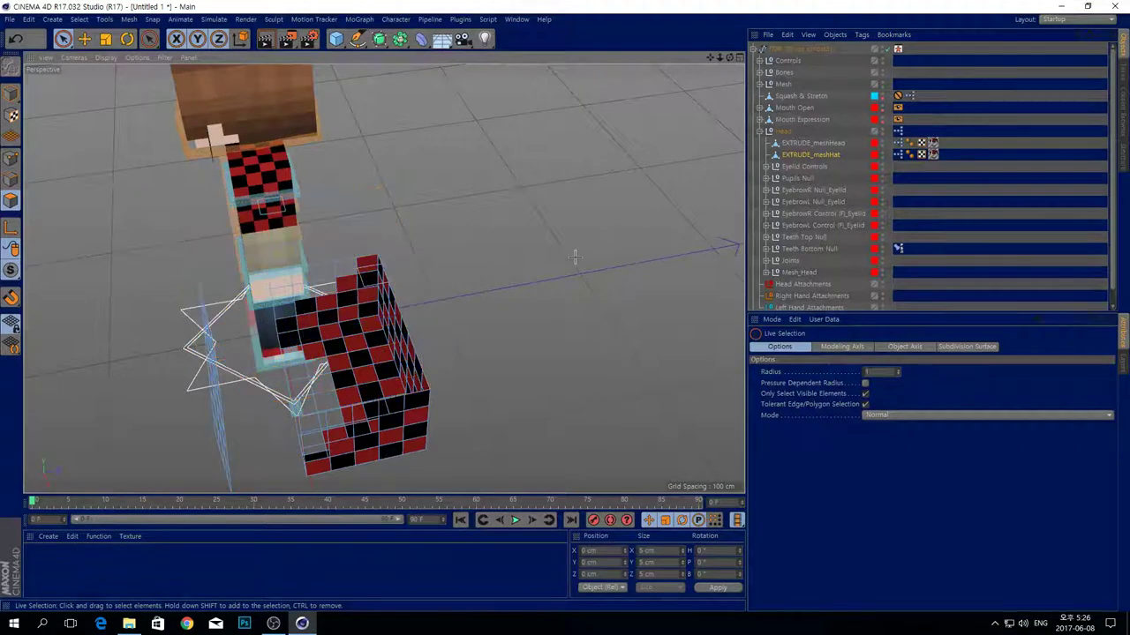
- Select and delete the remaining transparent polygons on the hat mesh's top and front
click(269, 208)
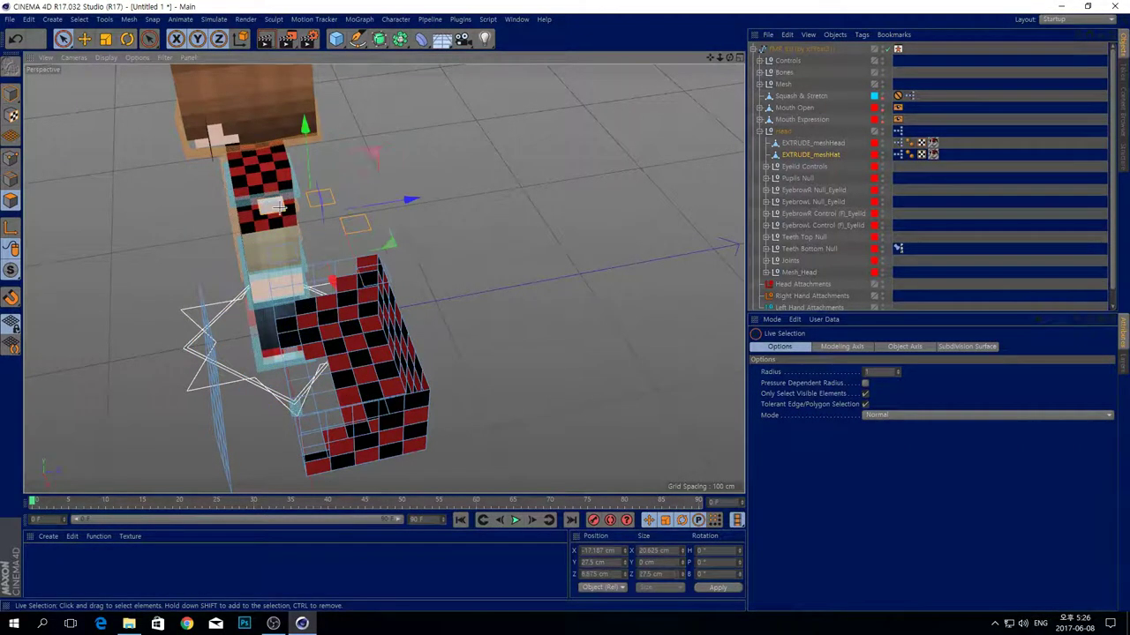
click(372, 281)
click(294, 256)
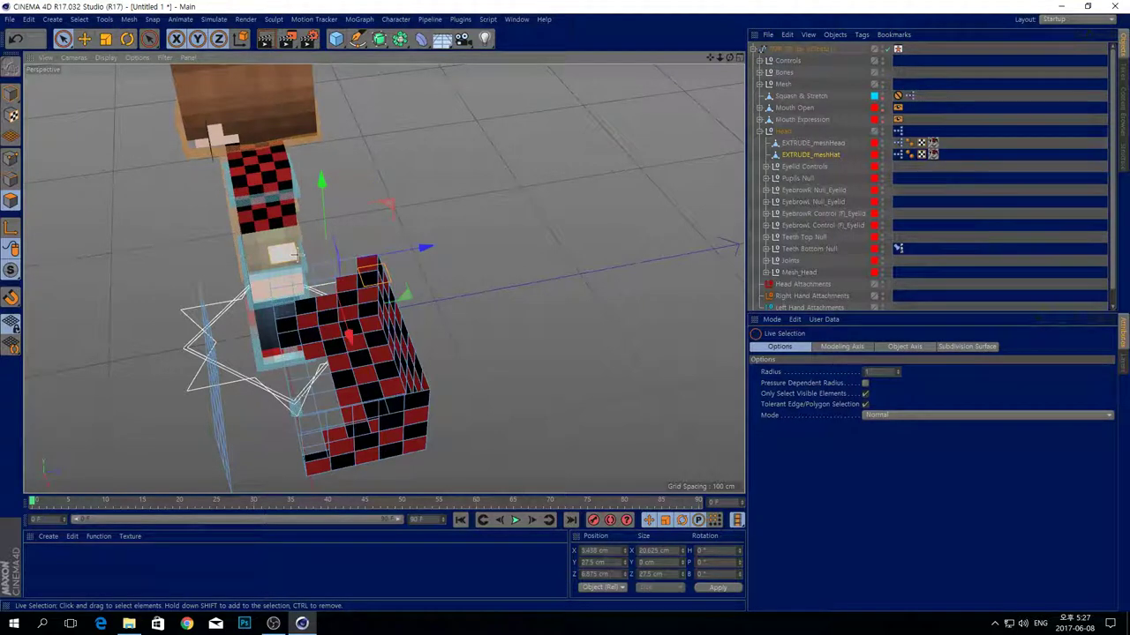
drag(730, 57, 778, 21)
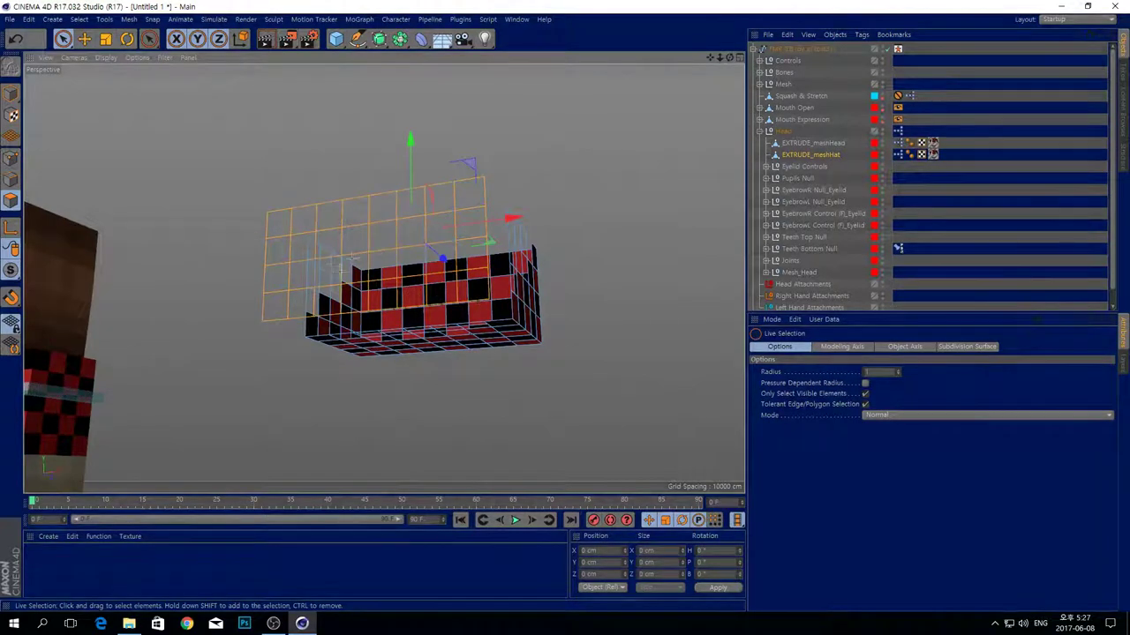
click(356, 247)
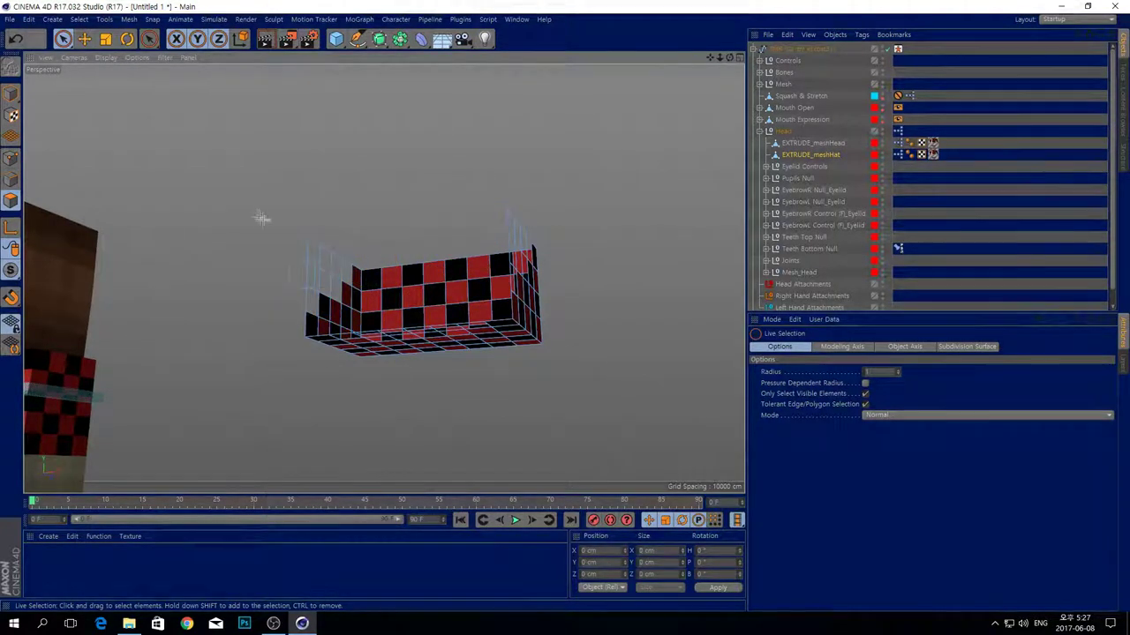
click(305, 272)
key(Delete)
- Delete the leftover transparent polygons on both sides and the underside of the hat, leaving only the checkered ones
drag(730, 58, 631, 102)
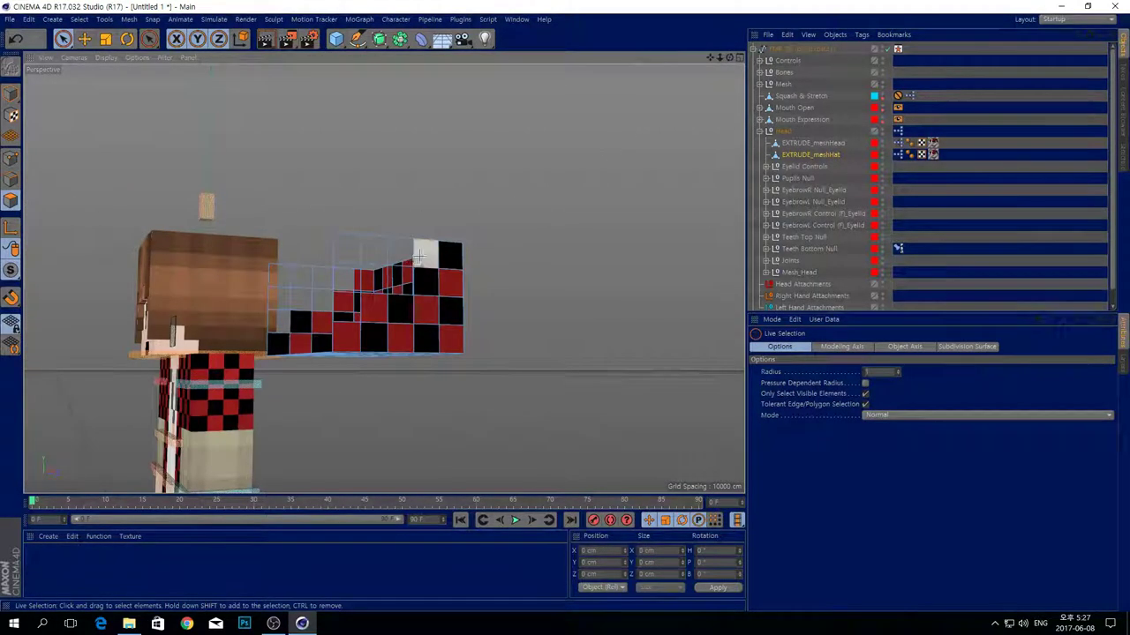
drag(403, 275, 379, 277)
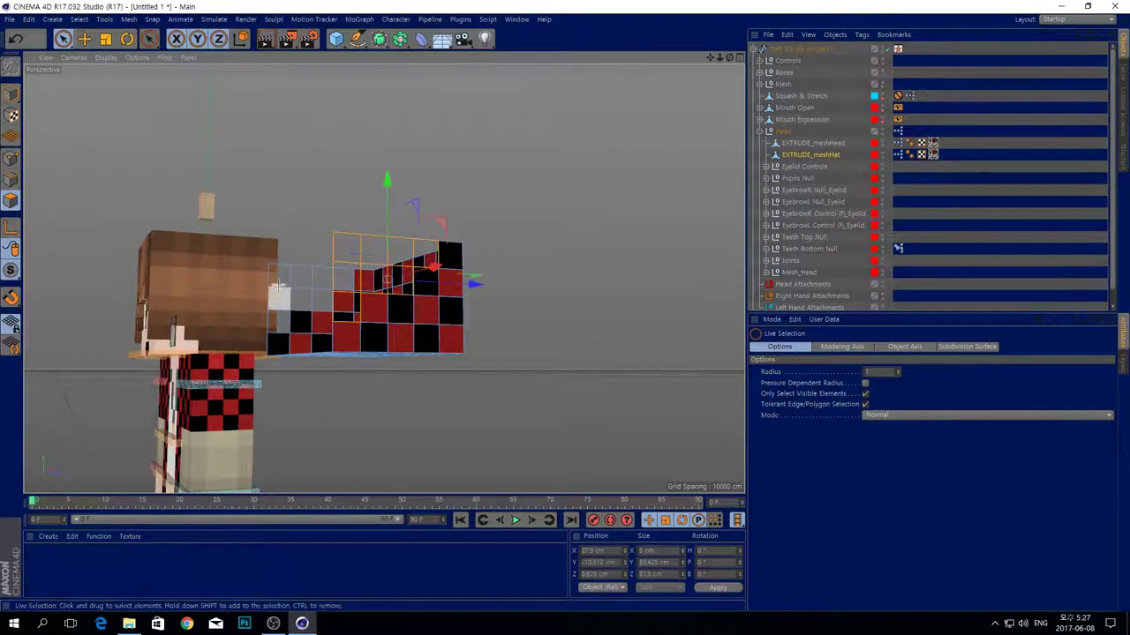
shift+click(327, 270)
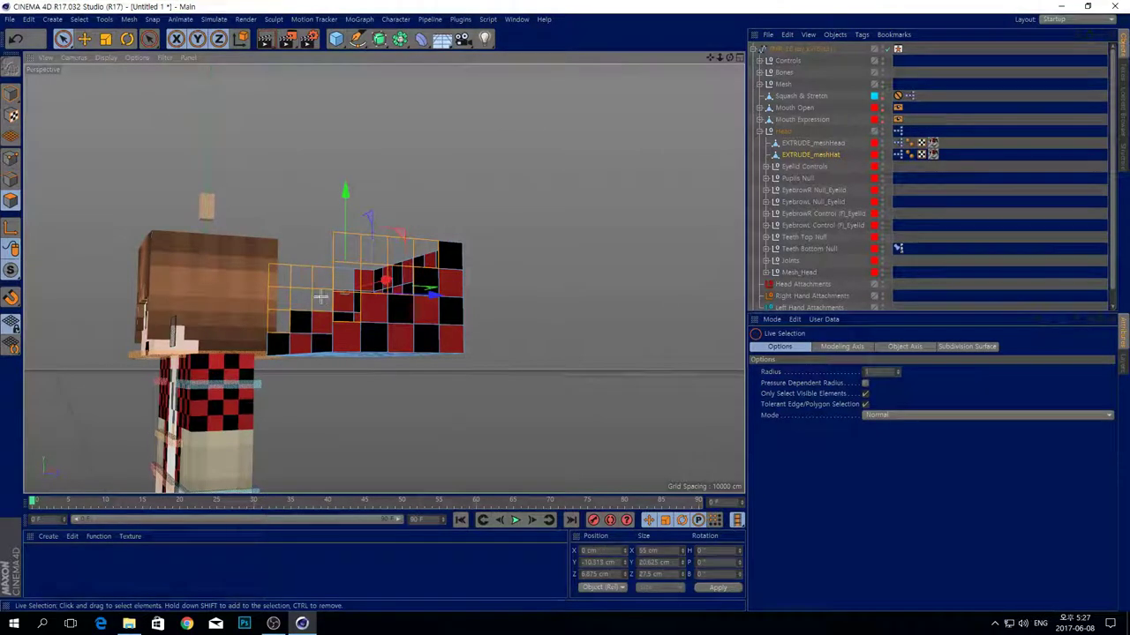
click(327, 277)
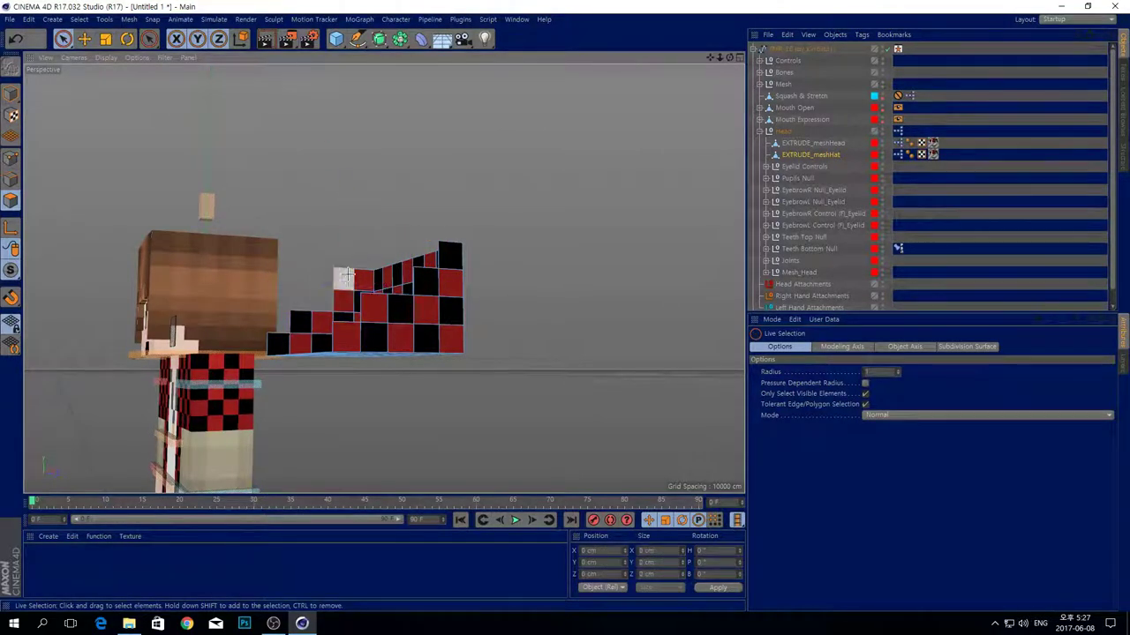
drag(730, 60, 402, 169)
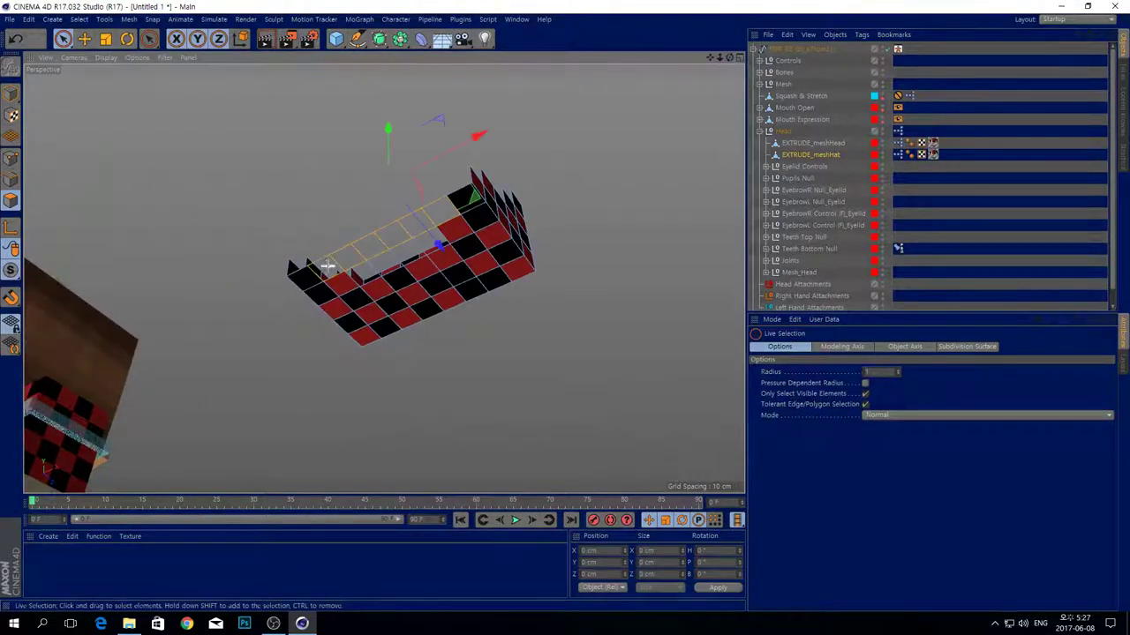
key(Delete)
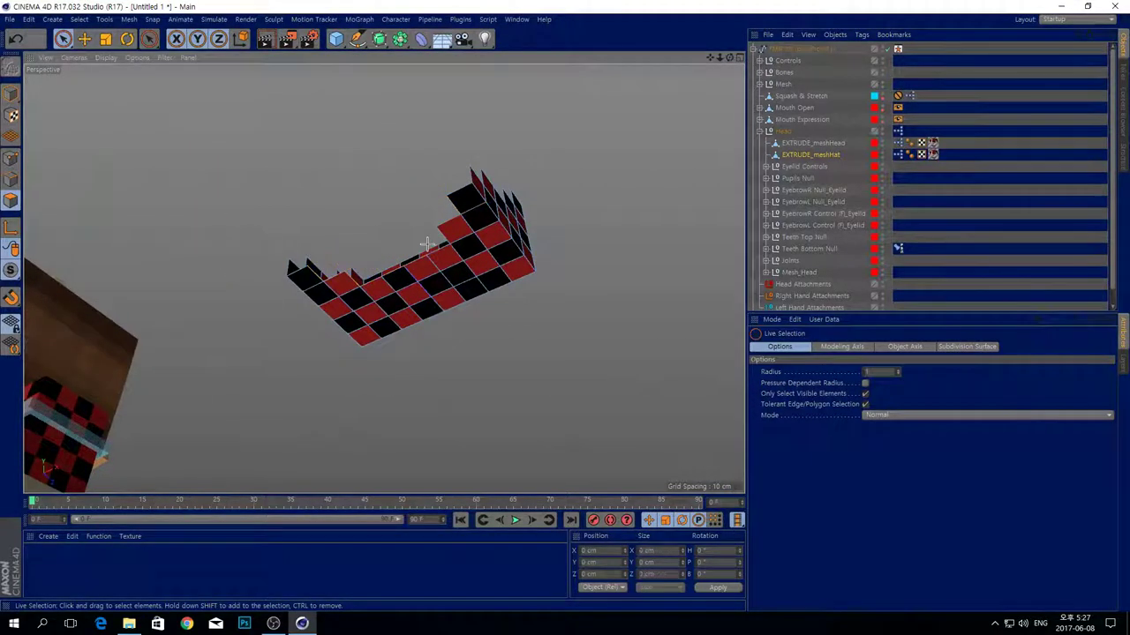
- Select all remaining checkered hat polygons and extrude them with a 3 cm offset
drag(730, 58, 402, 284)
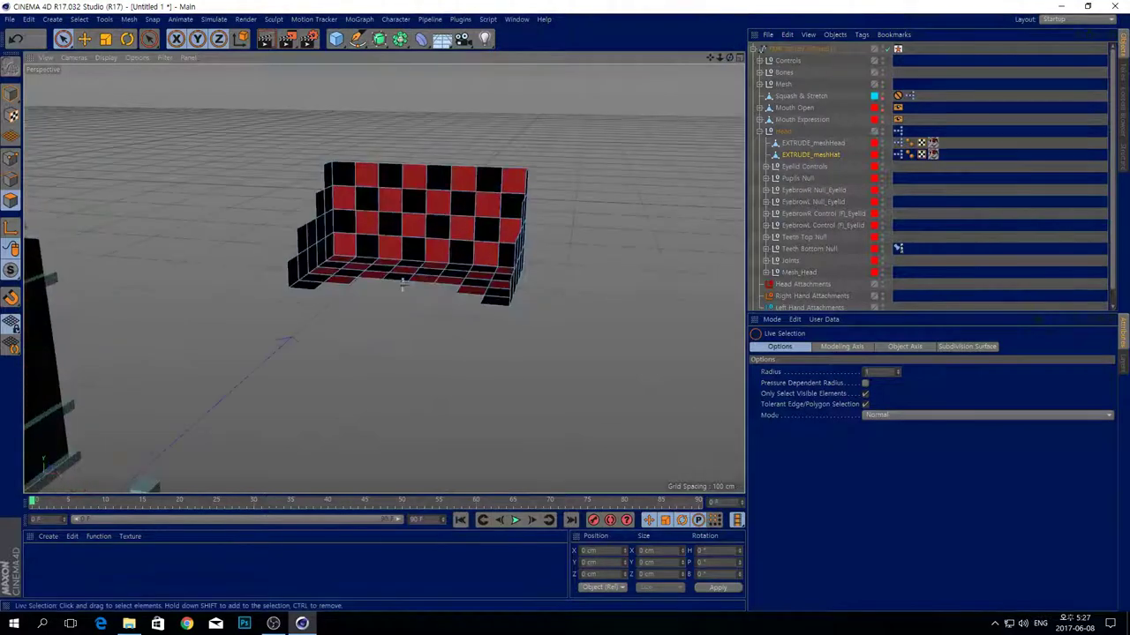
click(433, 208)
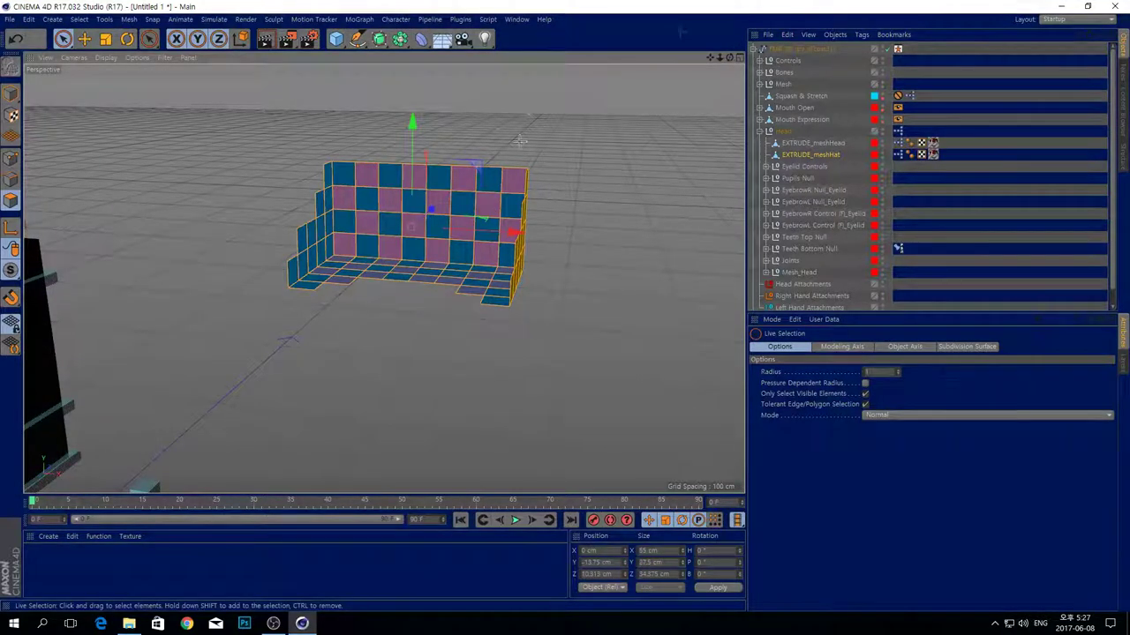
key(d)
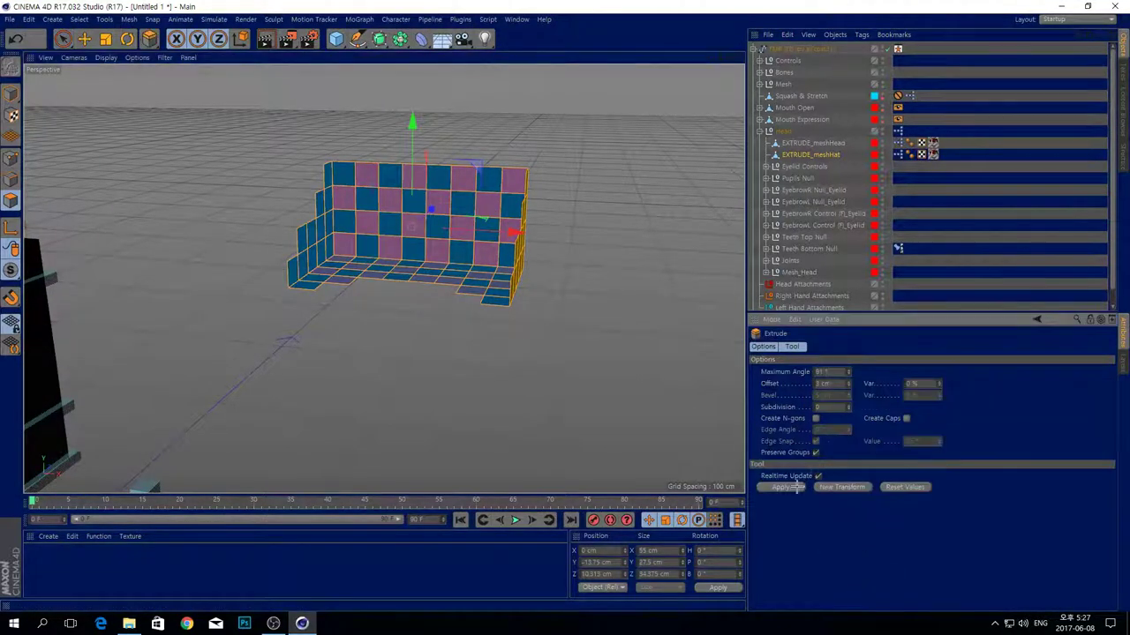
click(796, 487)
click(645, 167)
- Shape the extruded hat mesh with the Brush tool in Smear mode, bulging its upper area upward and a lower corner outward
drag(730, 58, 457, 192)
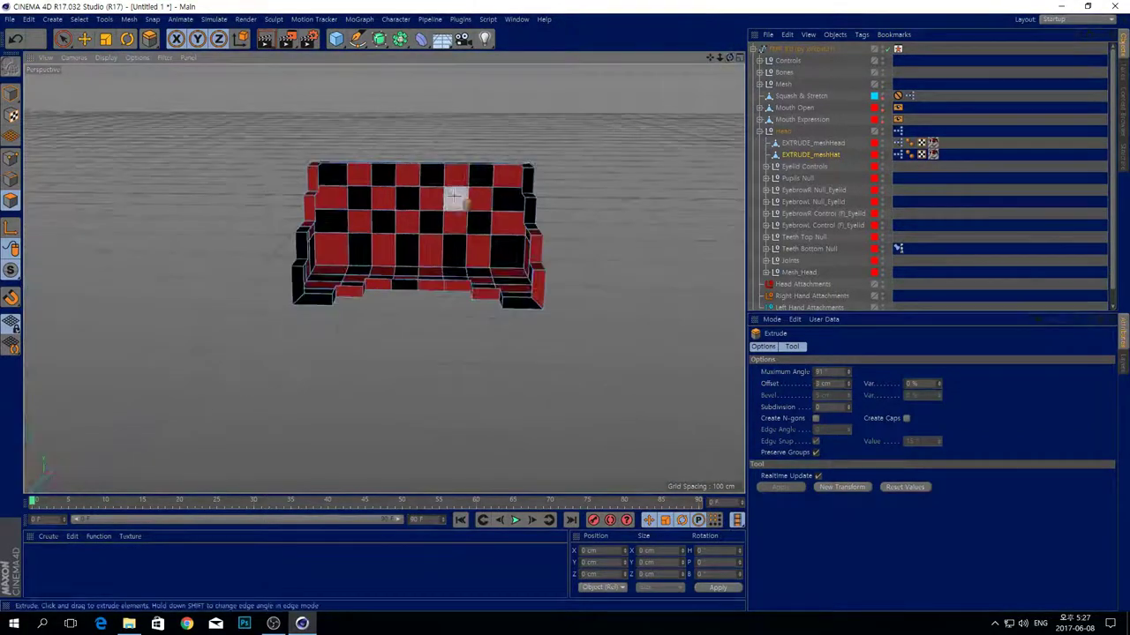
right_click(605, 227)
click(618, 264)
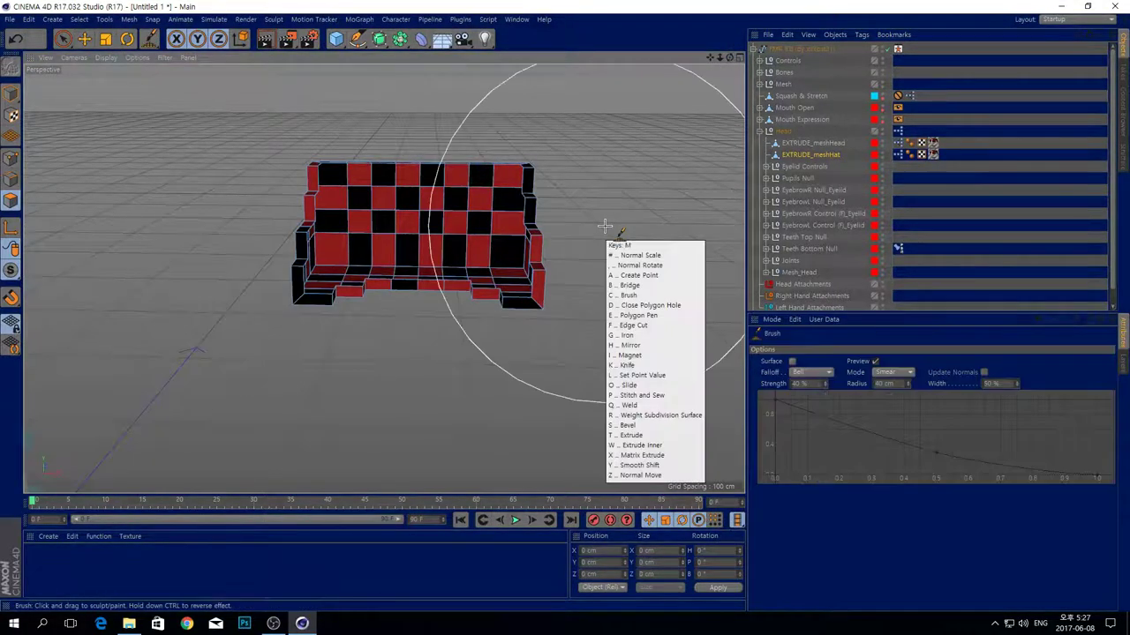
drag(418, 194, 417, 183)
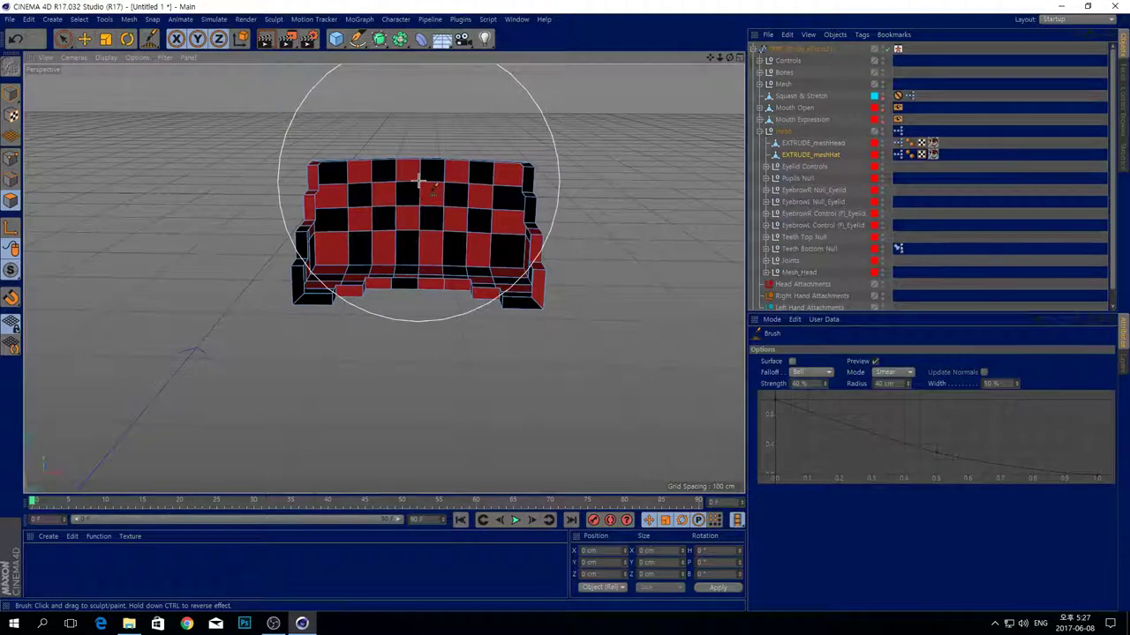
drag(326, 283, 316, 282)
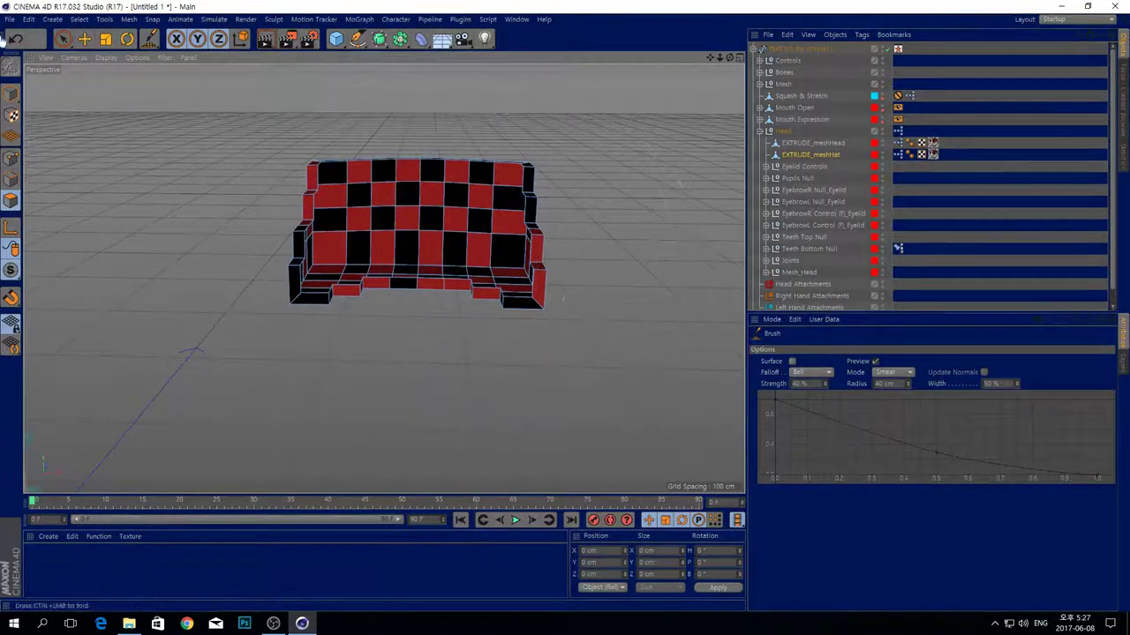
- Set the hat mesh's X position to 0 cm in model mode so it sits on the character's head, and deselect it
click(13, 94)
double_click(598, 550)
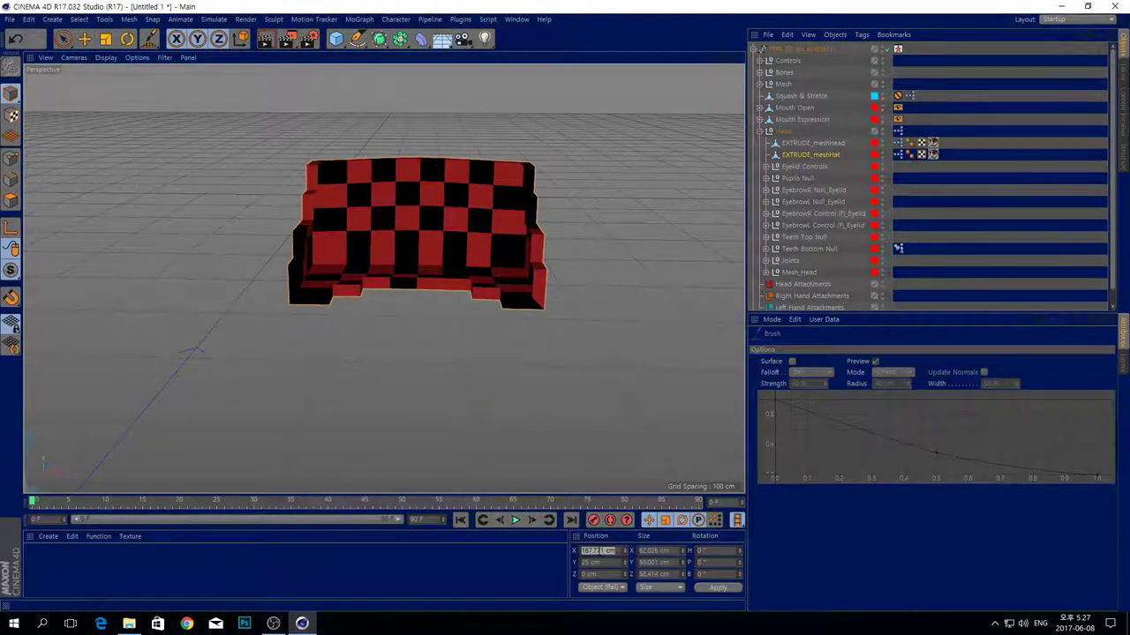
text(0)
key(Return)
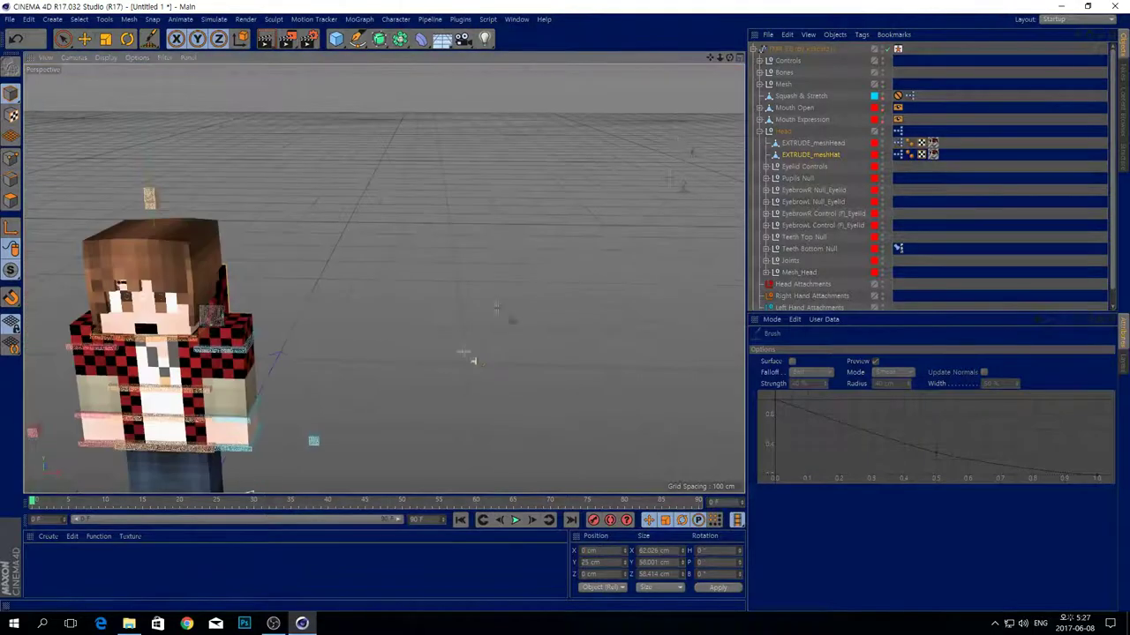
drag(710, 57, 816, 27)
alt+drag(383, 279, 383, 279)
alt+middle_drag(383, 279, 383, 279)
click(64, 38)
scroll(249, 140, up, 2)
drag(732, 58, 732, 58)
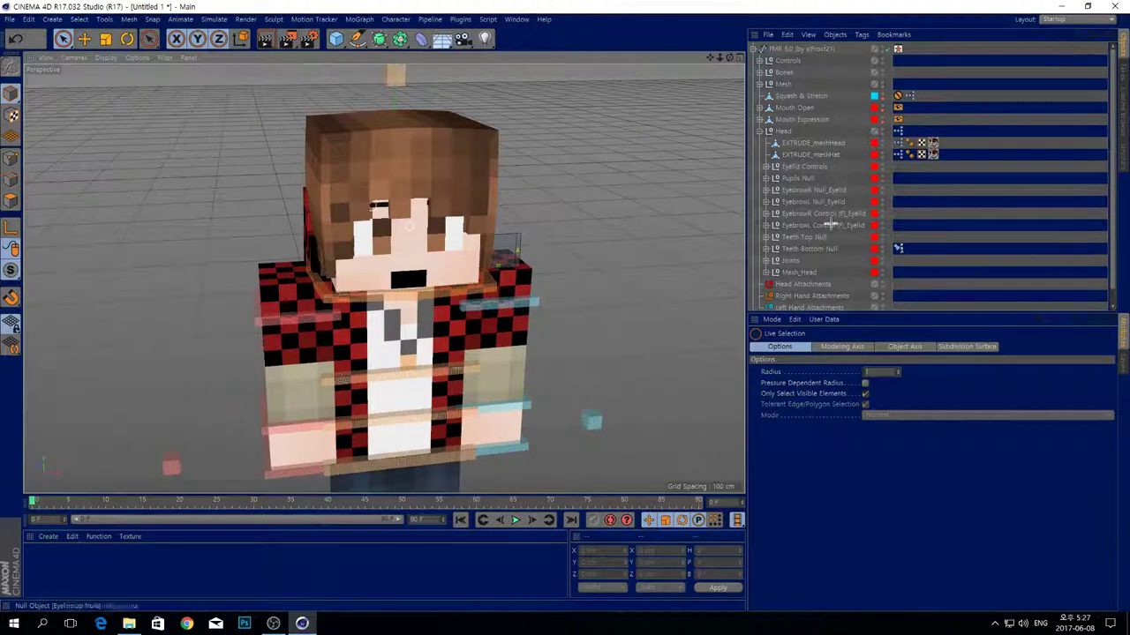
- Move the EXTRUDE_meshHead hair mesh sideways off the head to about -113 cm on X
click(818, 143)
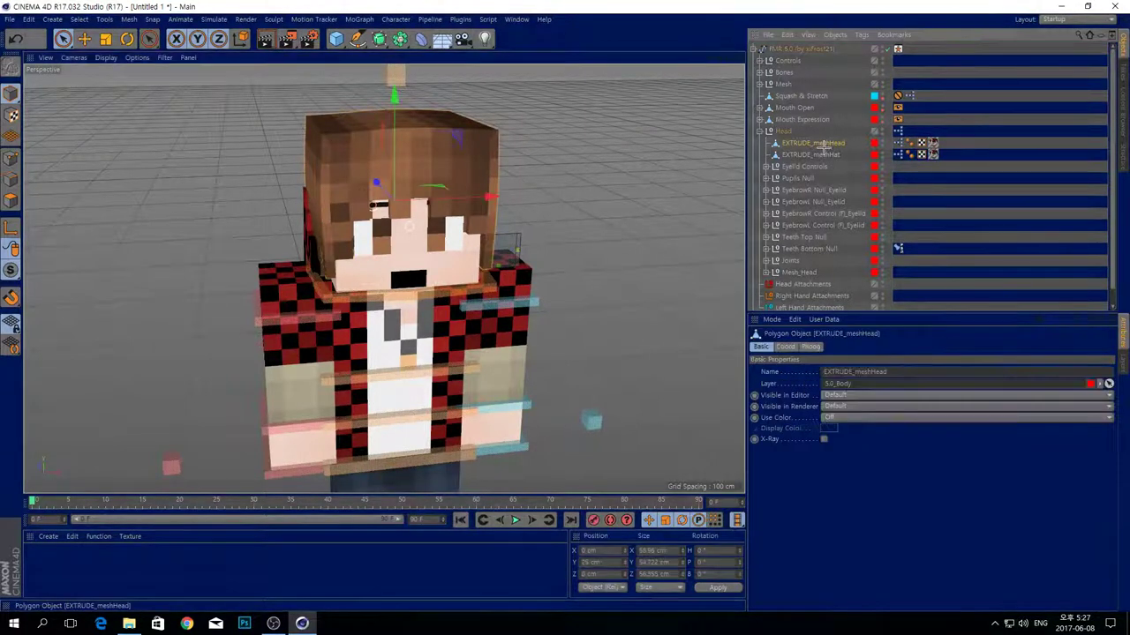
drag(484, 202, 156, 210)
drag(711, 58, 731, 58)
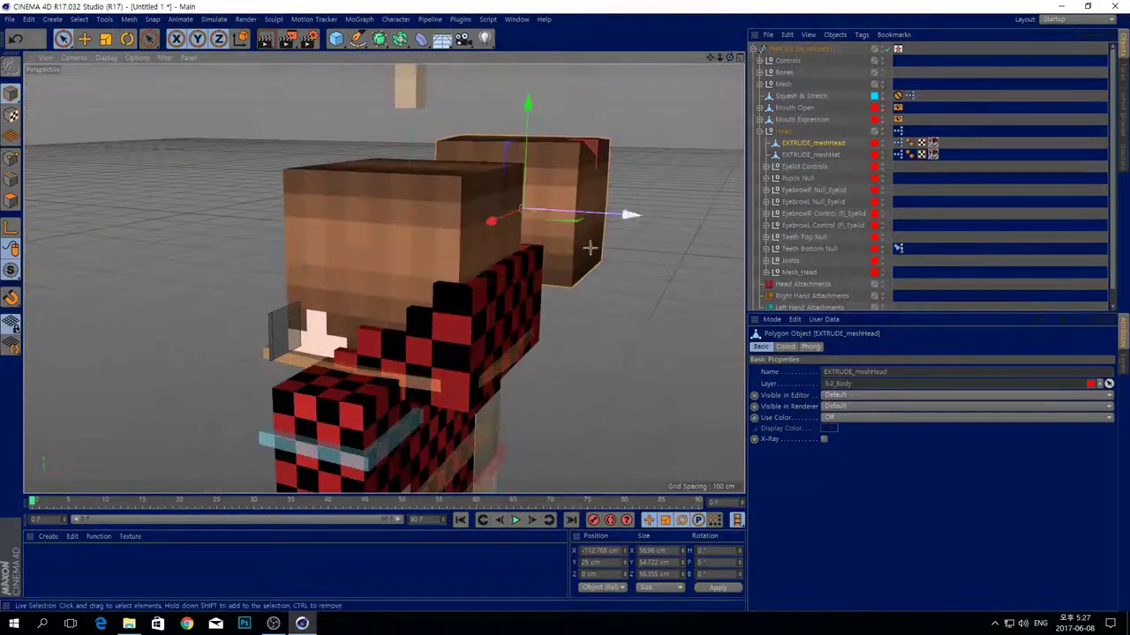
- Examine the detached hair, the hat layer and the character's bare head from the back and front
click(622, 305)
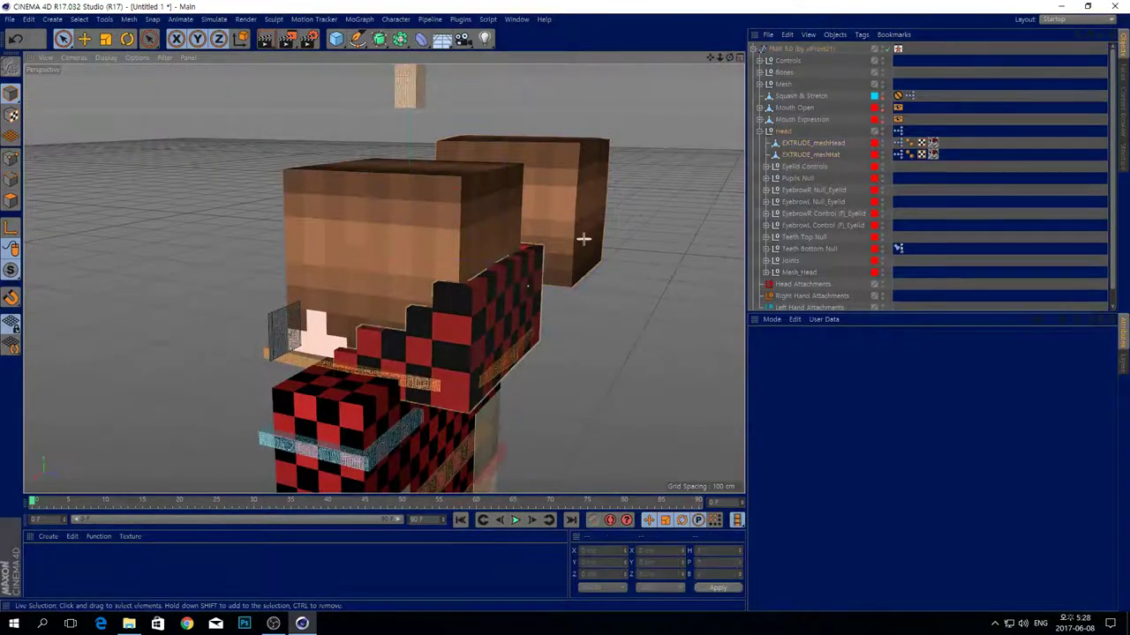
click(556, 174)
drag(731, 57, 731, 58)
click(474, 162)
scroll(474, 161, down, 3)
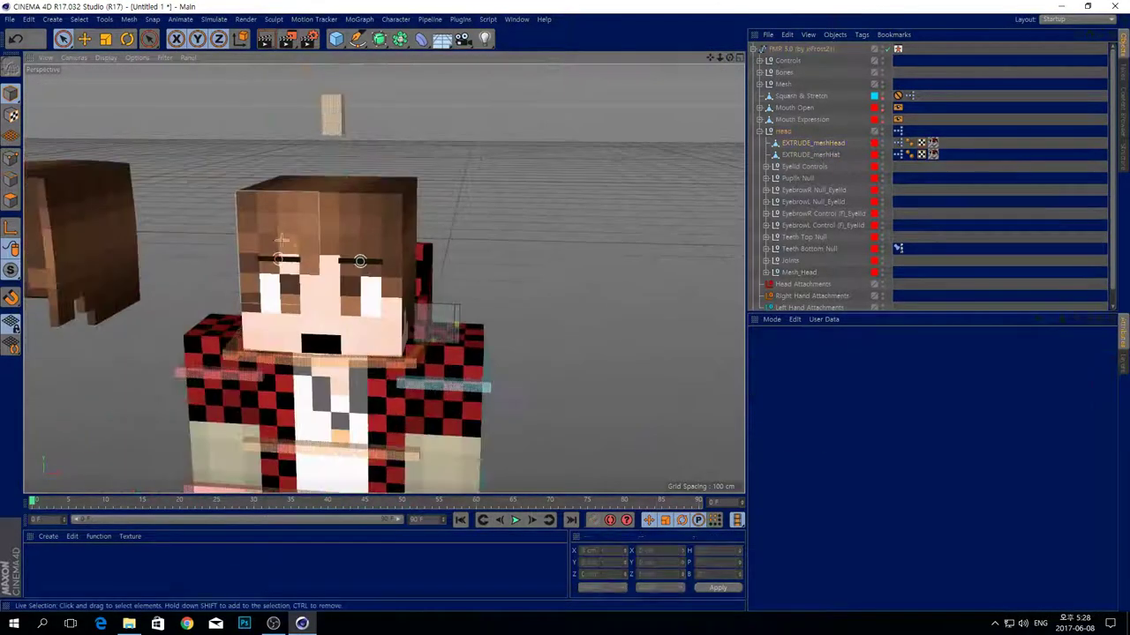
scroll(306, 217, down, 2)
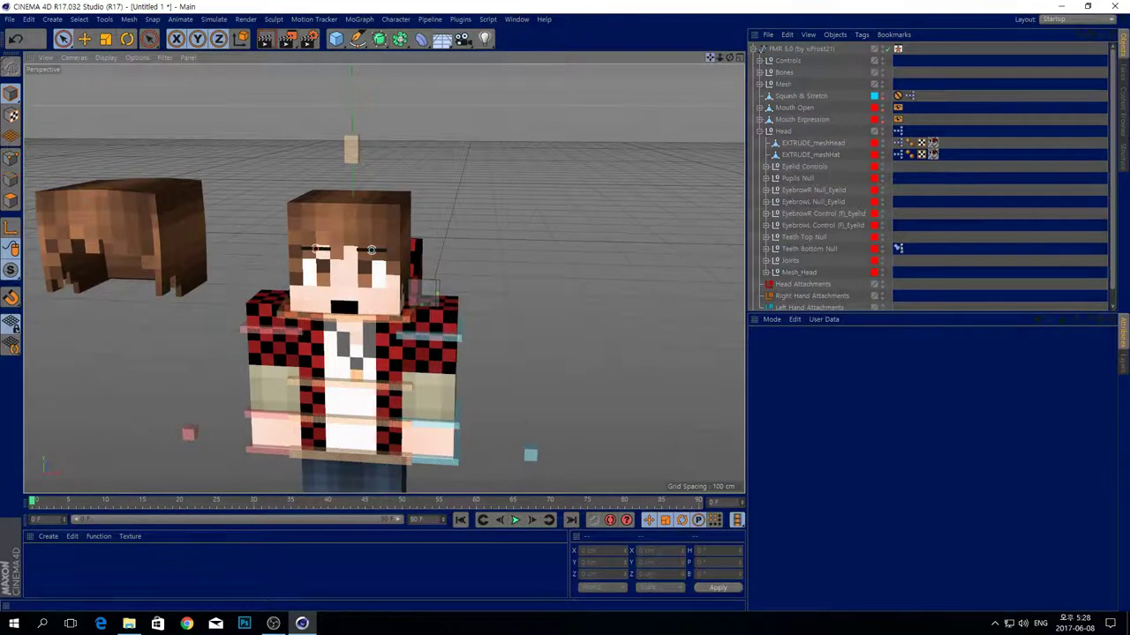
drag(709, 57, 593, 65)
click(313, 257)
click(325, 277)
click(317, 255)
click(403, 256)
click(317, 258)
click(418, 176)
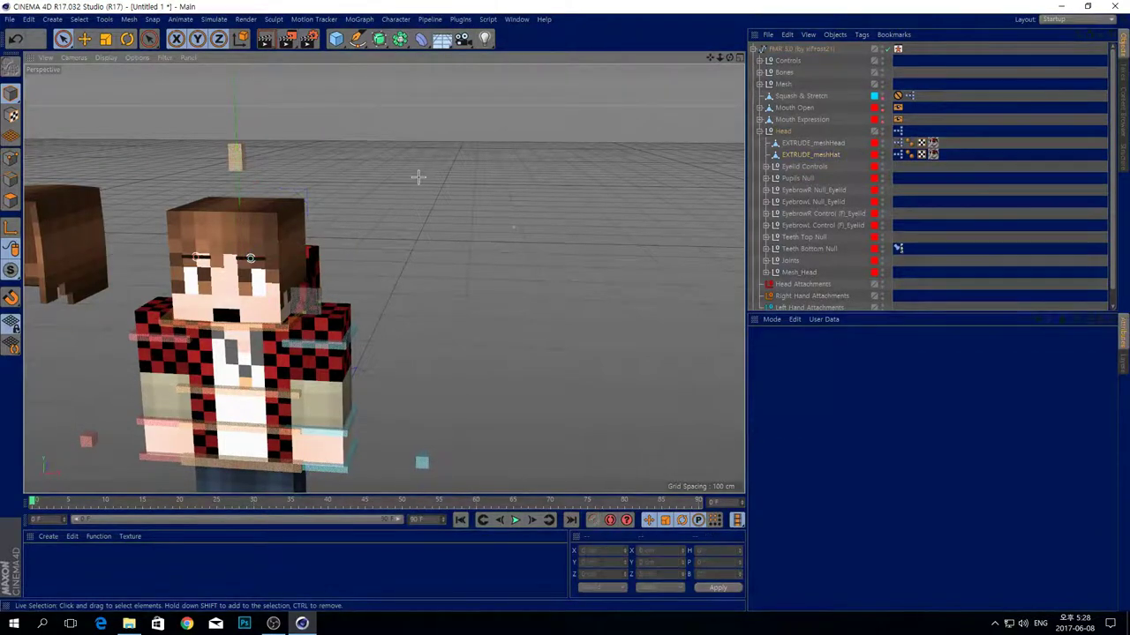
drag(711, 58, 902, 58)
- Select a stepped patch of polygons on the front fringe of the hair mesh and extrude it by 2 cm
click(144, 243)
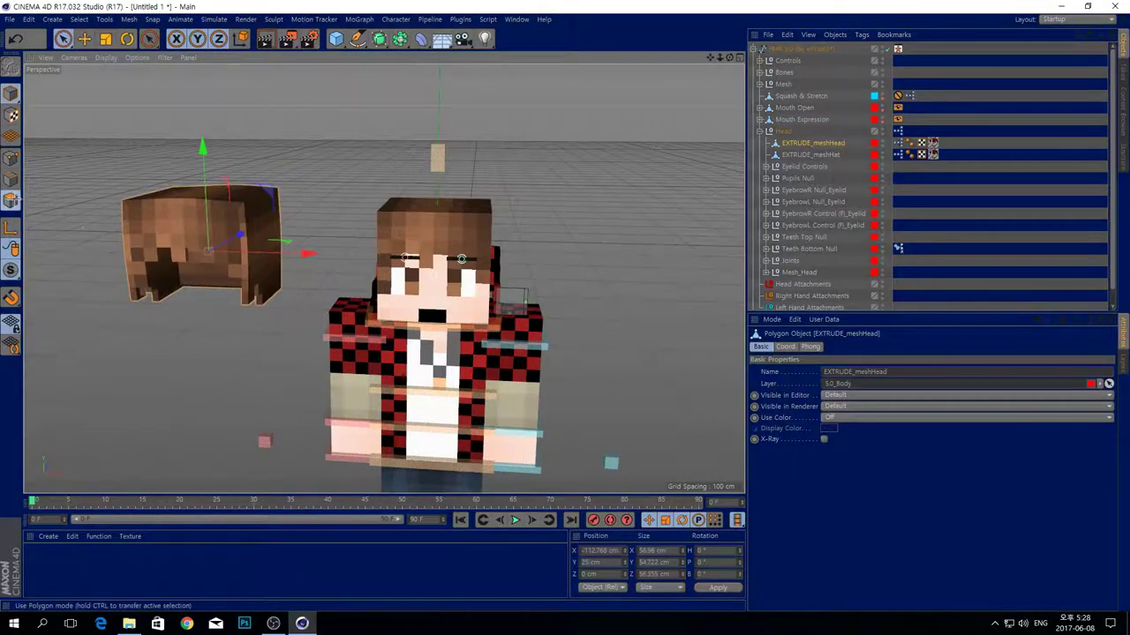
drag(719, 57, 839, 60)
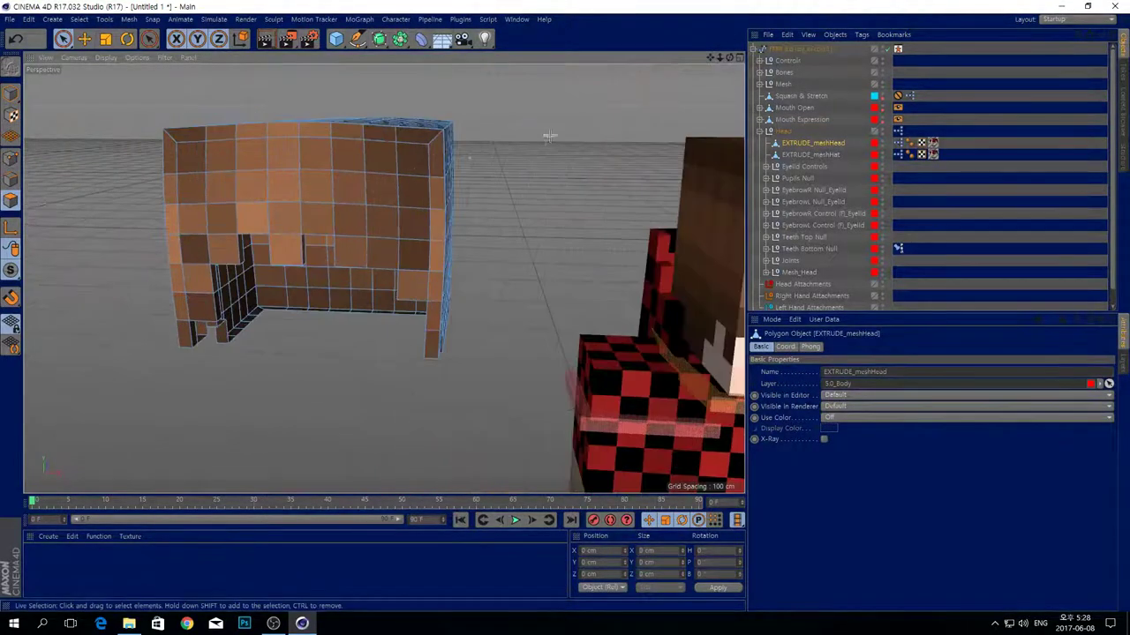
click(280, 247)
mouse_move(331, 205)
mouse_down()
mouse_move(357, 155)
mouse_move(387, 141)
mouse_move(435, 170)
mouse_up()
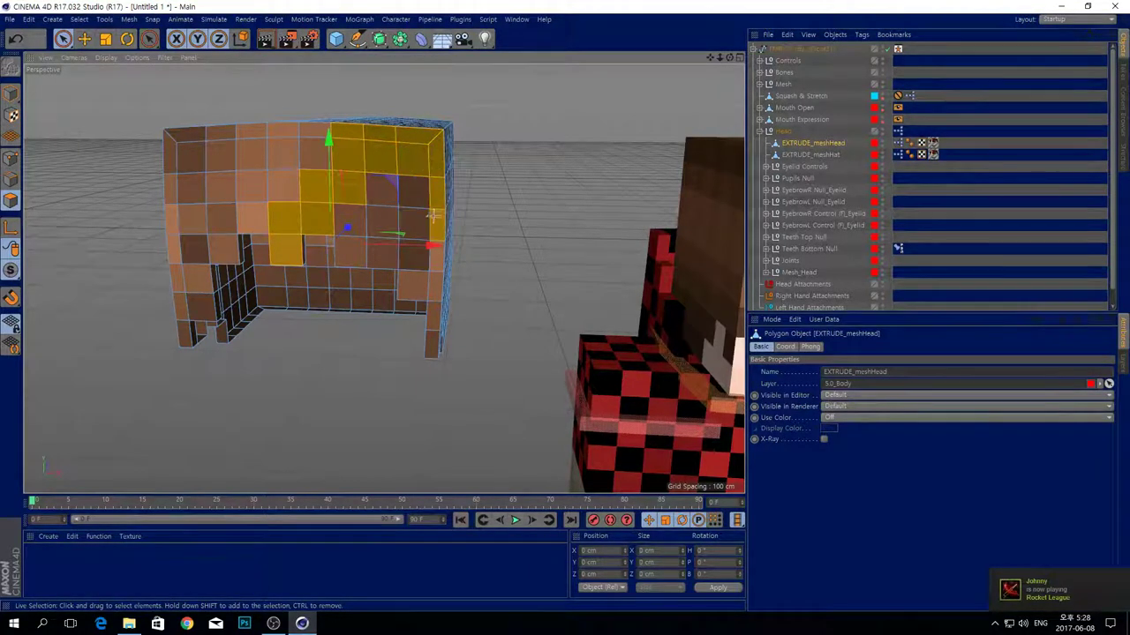
mouse_move(357, 218)
mouse_down()
mouse_move(291, 189)
mouse_move(312, 164)
mouse_up()
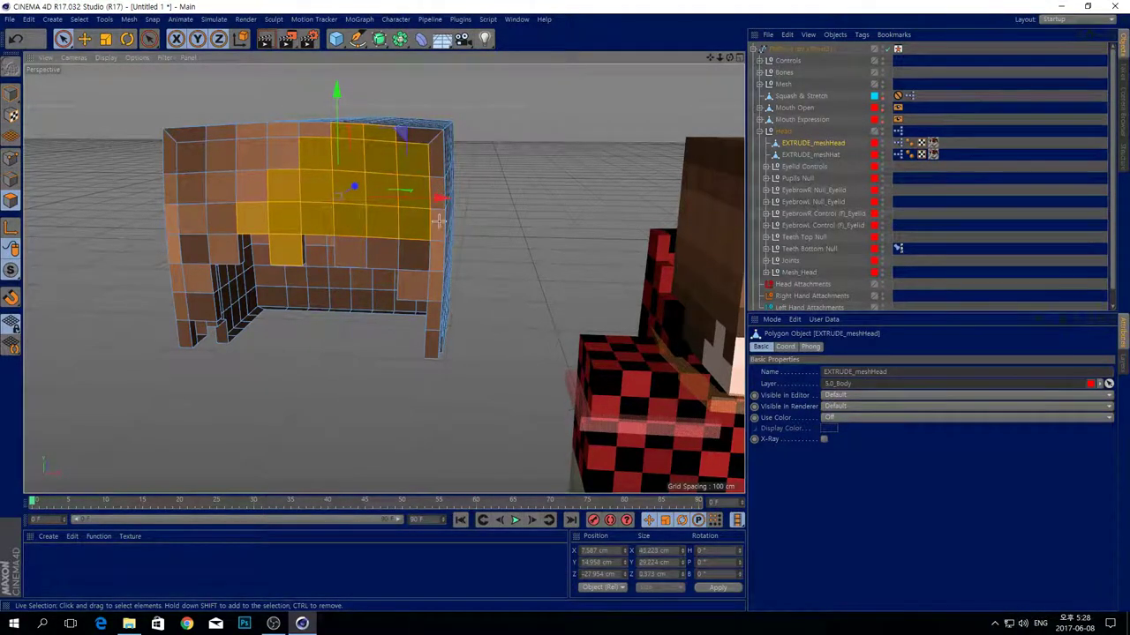
ctrl+click(418, 159)
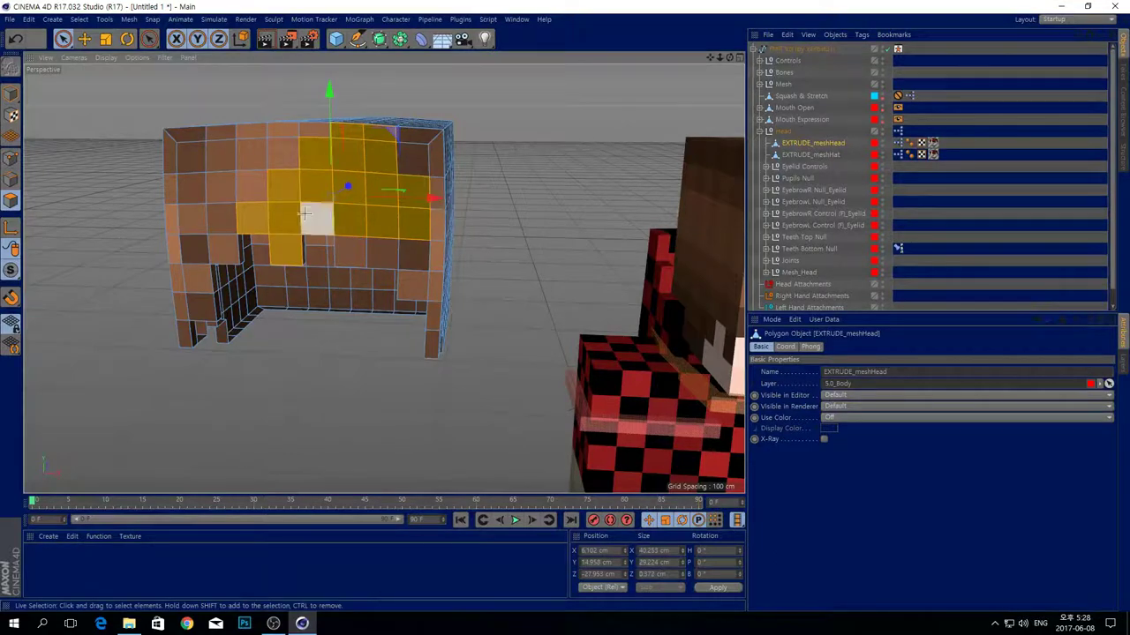
key(d)
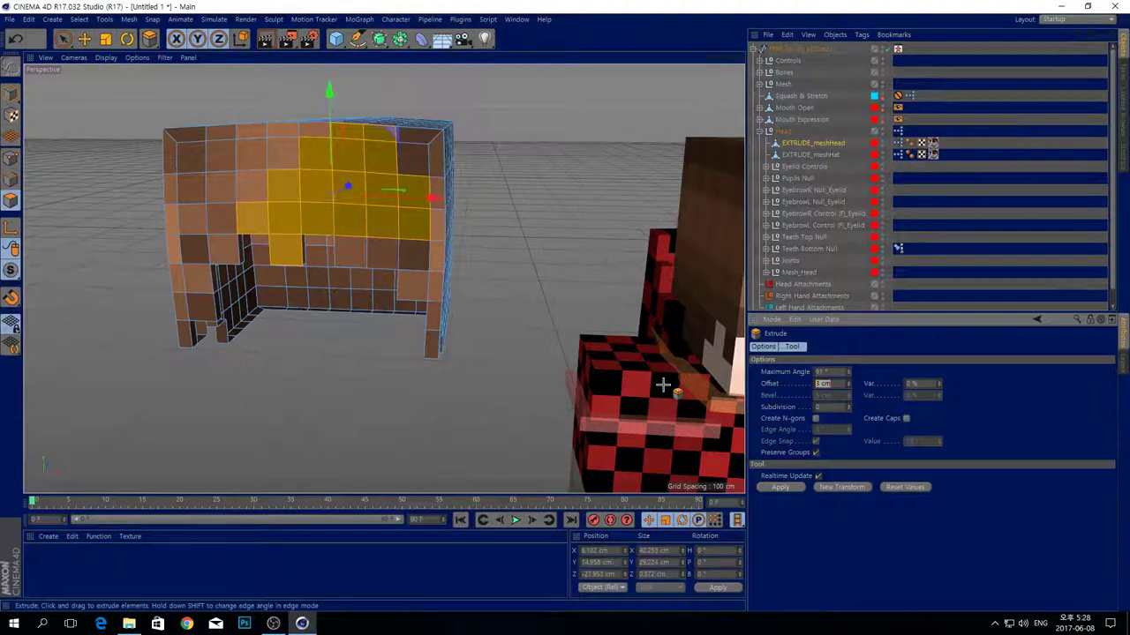
key(Return)
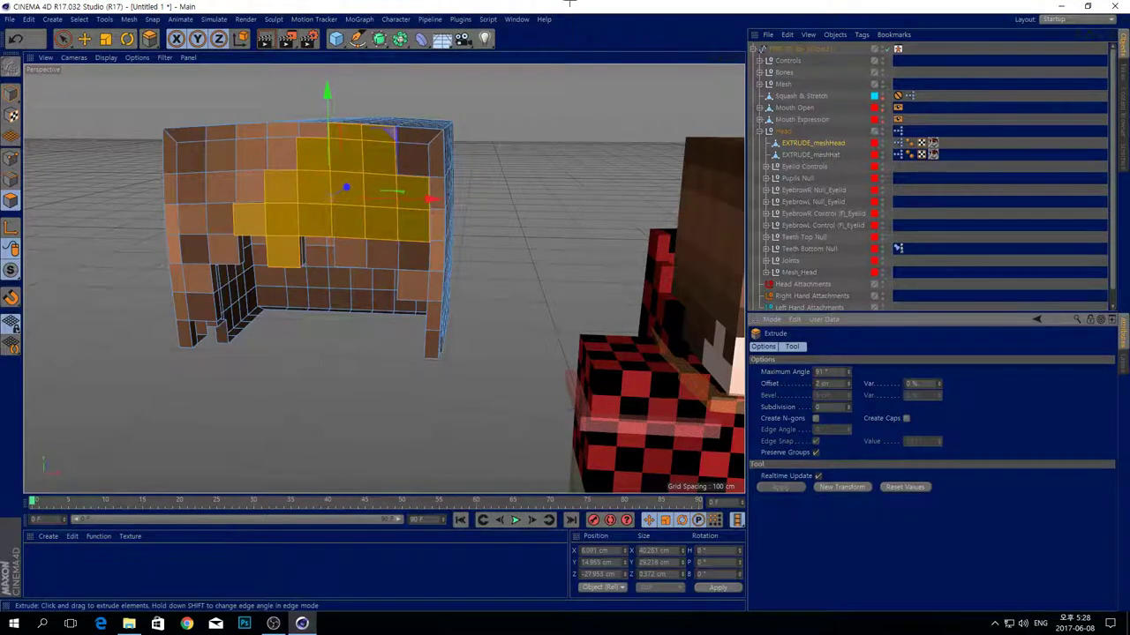
- Select a smaller stepped group of polygons within the raised fringe patch and extrude it another 2 cm
drag(730, 57, 812, 98)
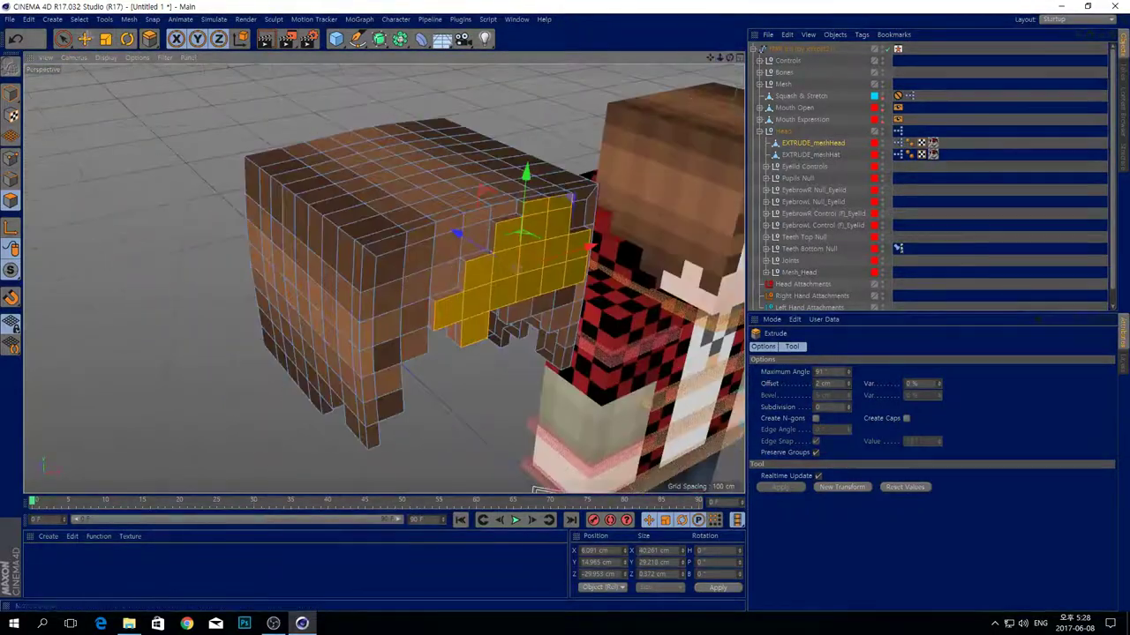
click(63, 38)
click(485, 283)
drag(493, 270, 482, 270)
shift+drag(551, 245, 533, 283)
drag(730, 57, 719, 46)
key(d)
click(789, 488)
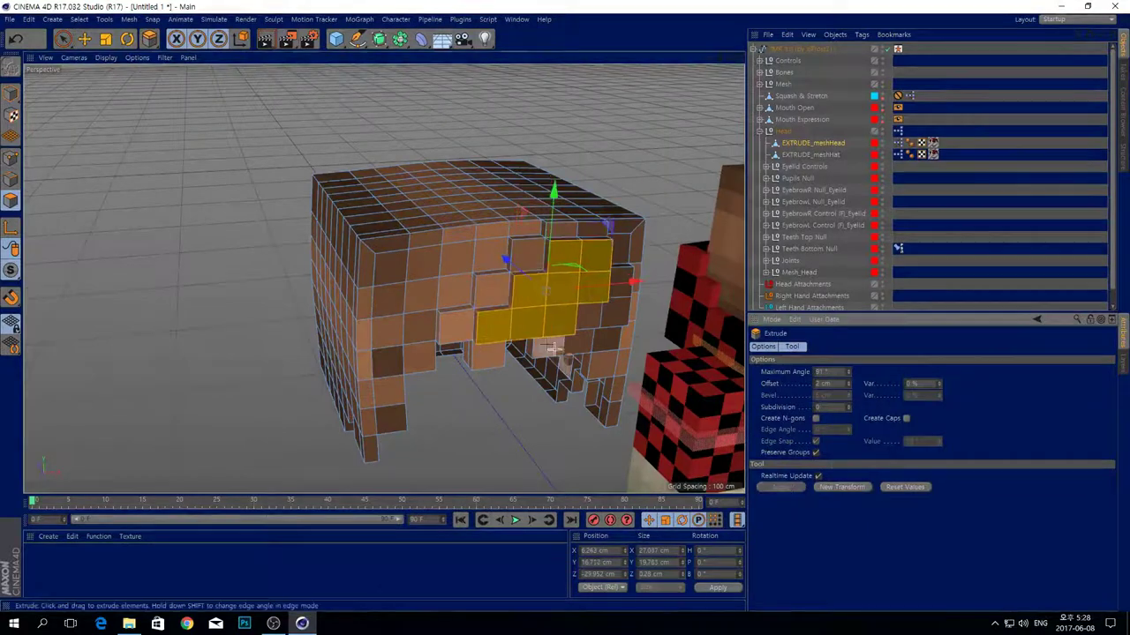
- Reduce the selection to a few polygons in the middle of the raised fringe and extrude them 2 cm as a third layer
click(63, 40)
drag(533, 324, 572, 293)
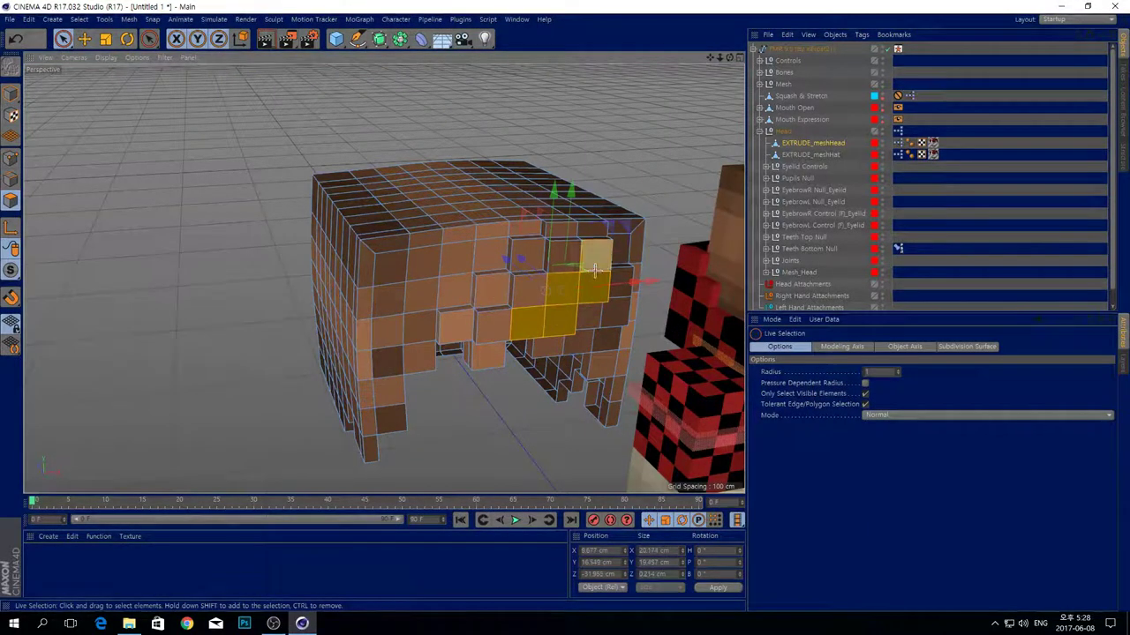
key(d)
click(777, 488)
scroll(559, 298, down, 5)
scroll(618, 332, up, 5)
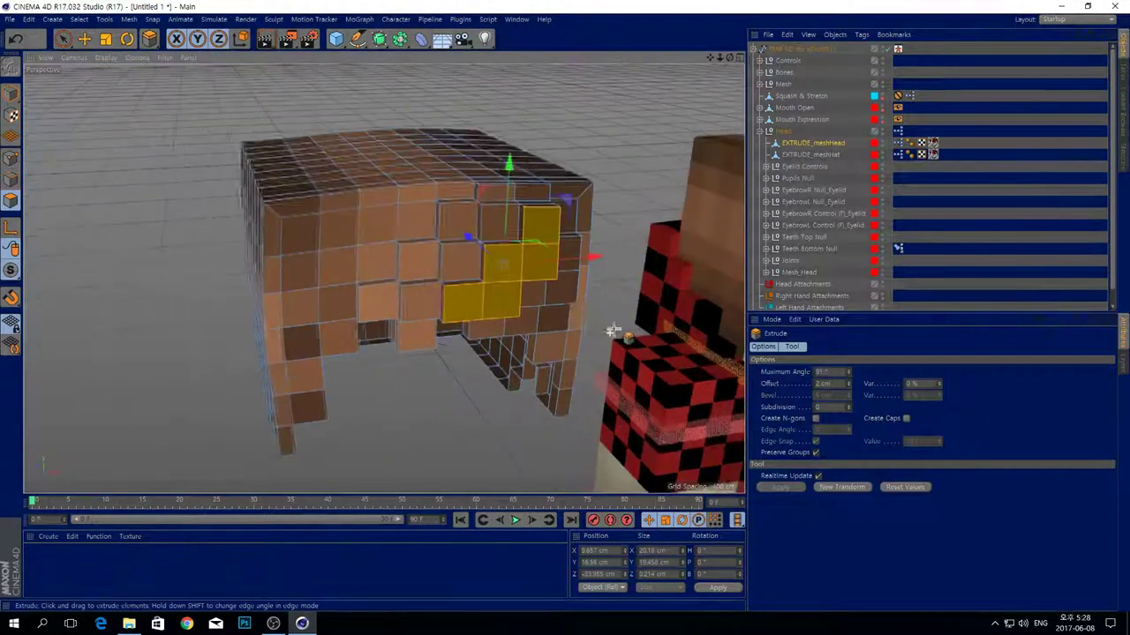
scroll(574, 306, down, 3)
- Set the hair mesh's X position back to 0 cm in model mode
click(11, 92)
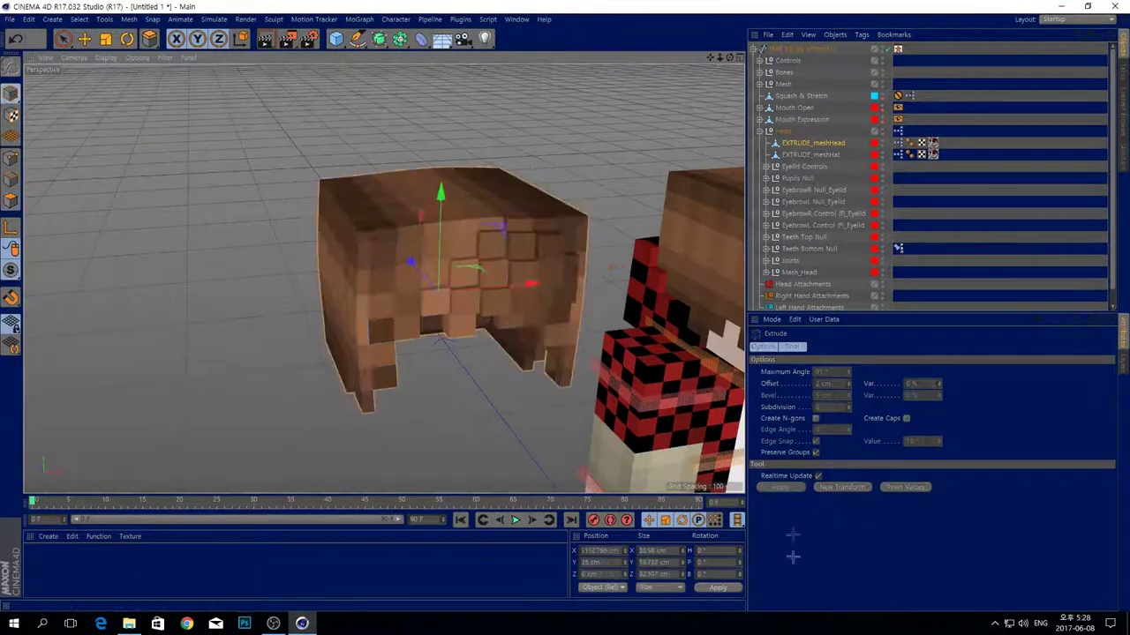
click(605, 551)
text(0)
key(Return)
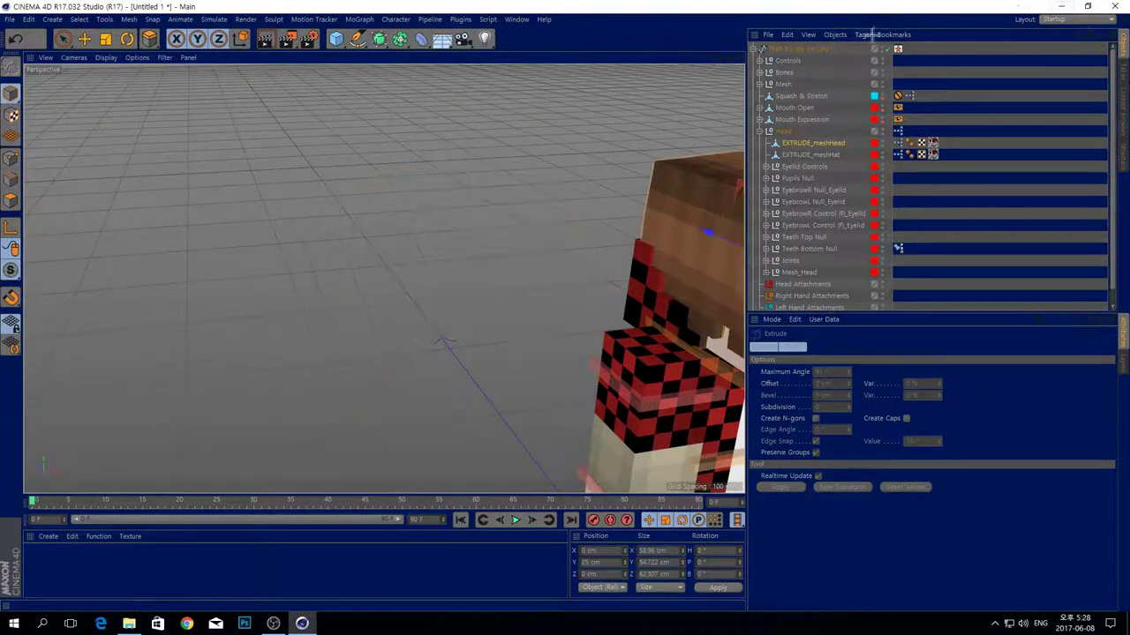
drag(709, 57, 706, 33)
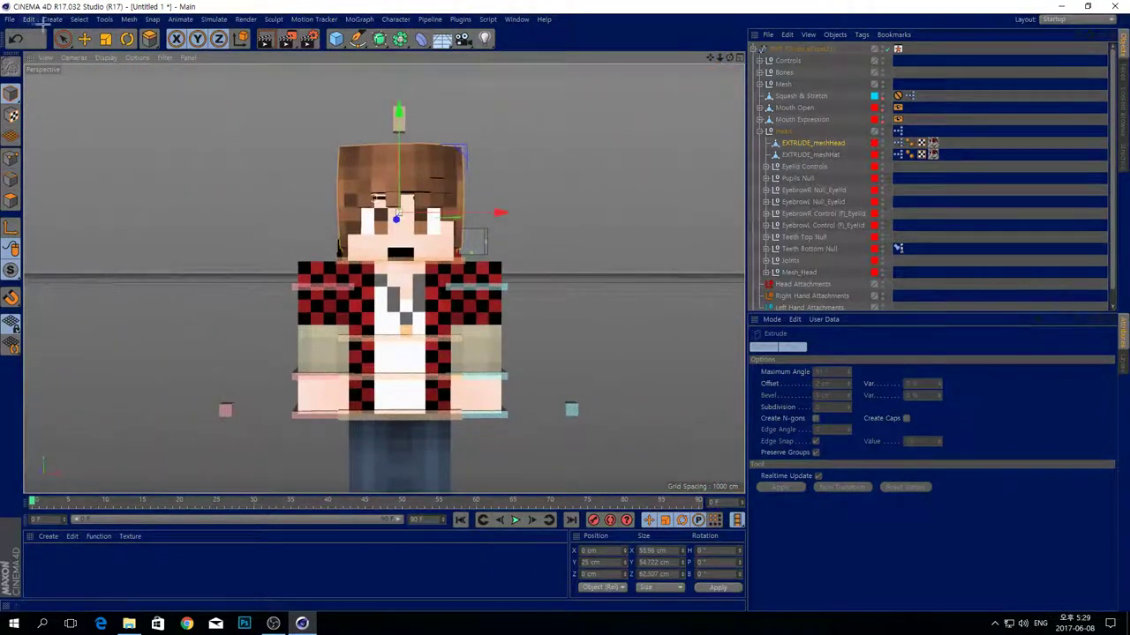
- Deselect the hair and examine how the layered fringe looks on the character from the front
click(63, 38)
click(311, 316)
click(608, 317)
scroll(601, 372, down, 4)
scroll(600, 372, up, 3)
scroll(600, 373, down, 4)
scroll(600, 373, up, 4)
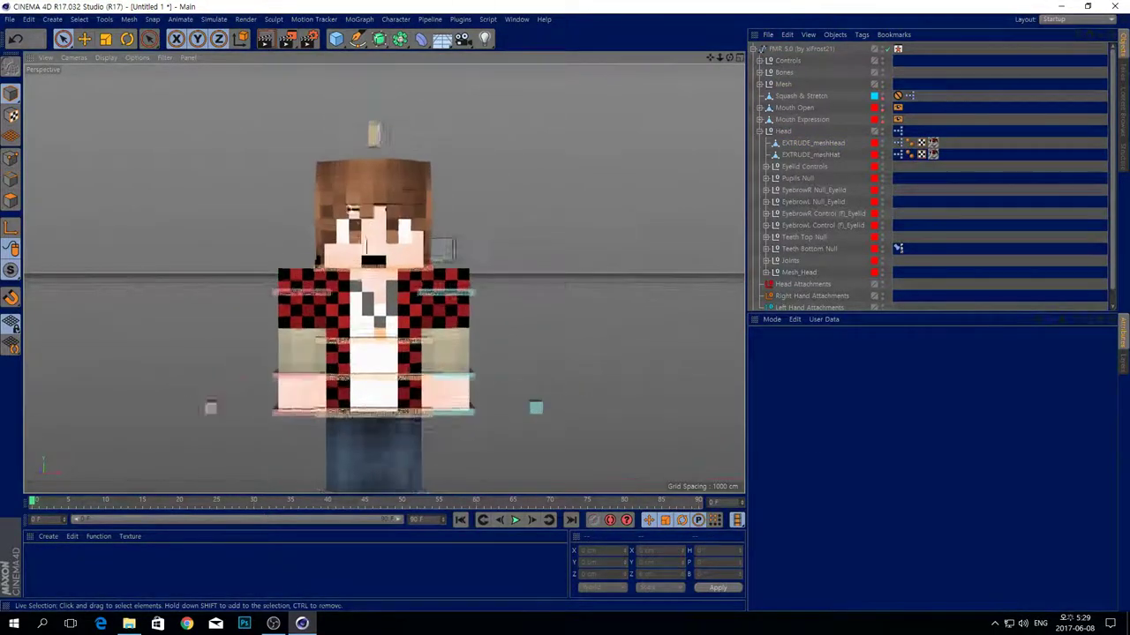
scroll(366, 247, up, 1)
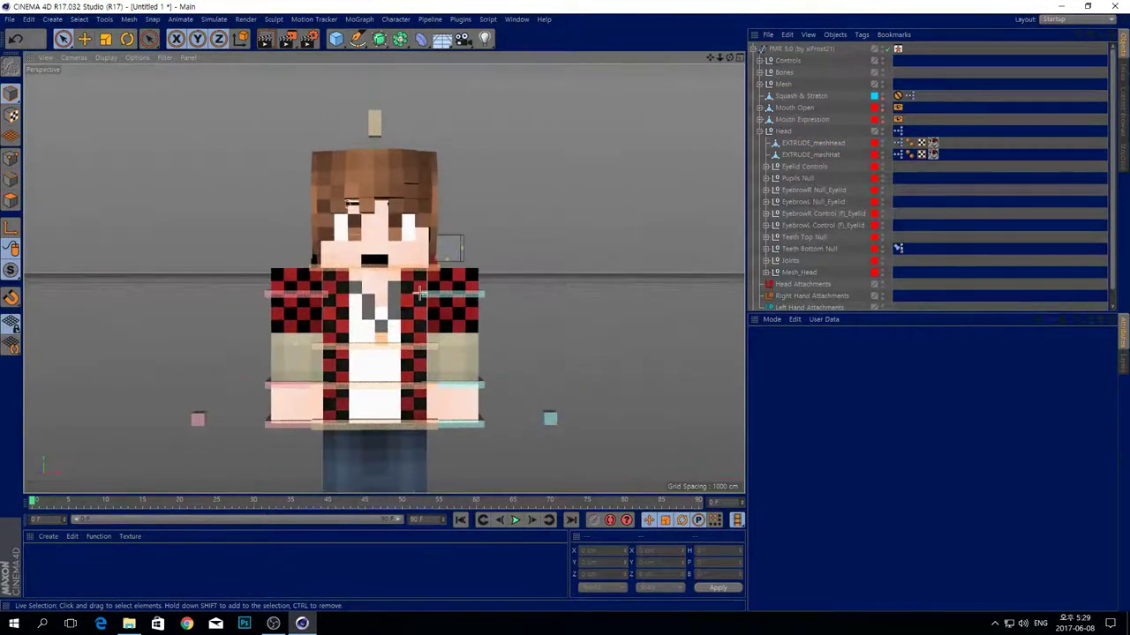
click(289, 314)
click(557, 220)
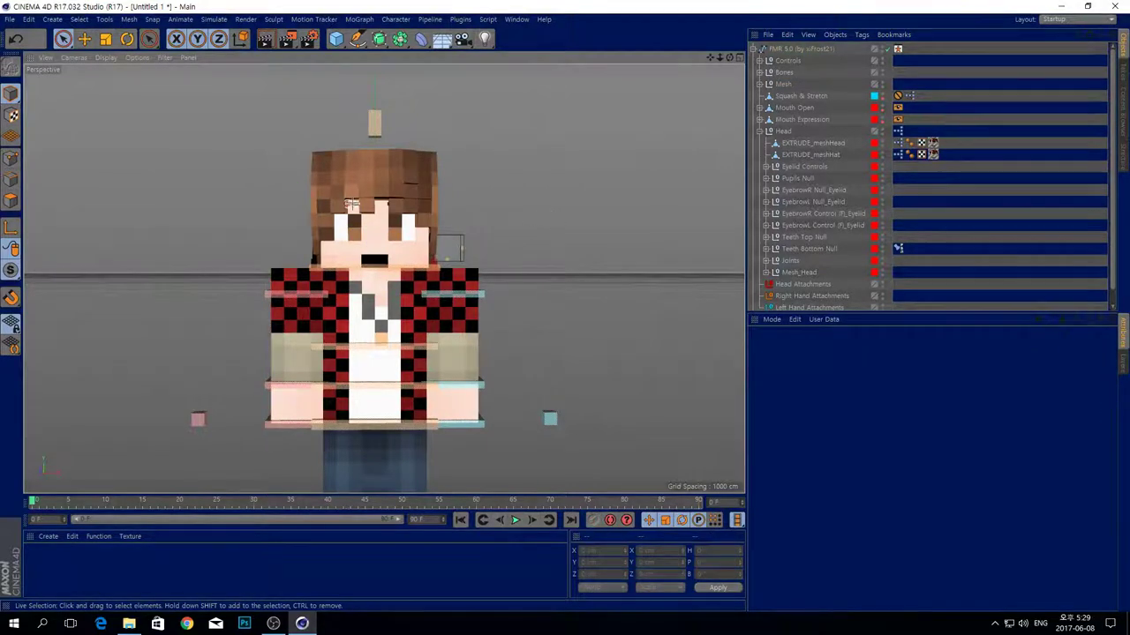
- Move the hair mesh aside to about -122 cm on X and the hat mesh to about 76 cm on the opposite side
click(410, 163)
drag(468, 219, 220, 220)
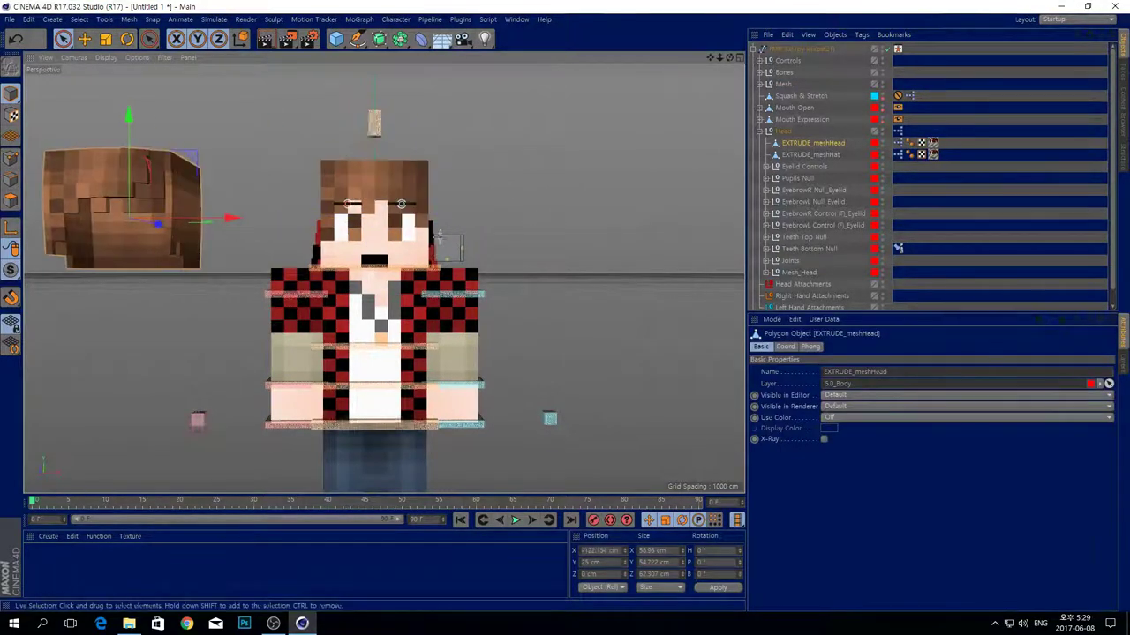
click(434, 228)
click(445, 247)
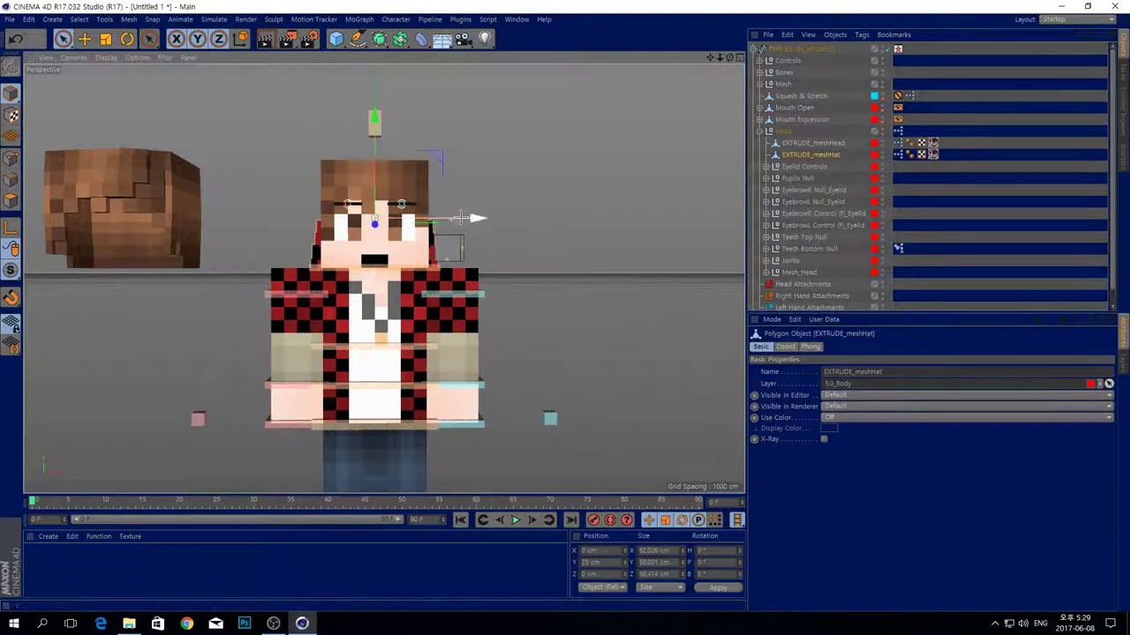
drag(479, 220, 629, 219)
click(571, 180)
click(121, 195)
click(564, 251)
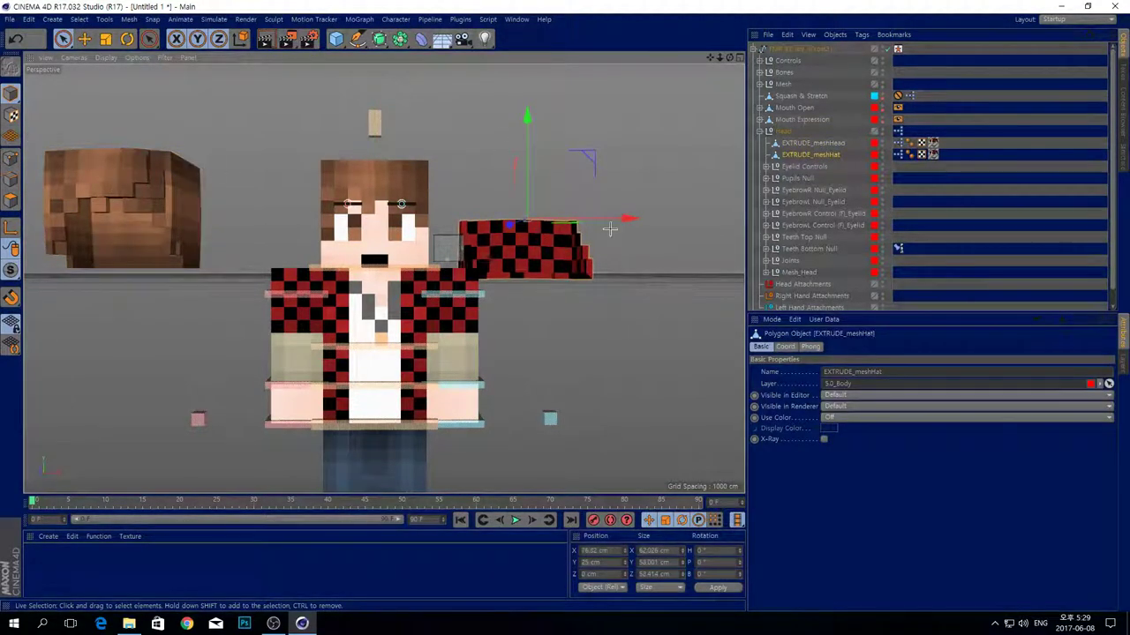
- Set the hat mesh's X position to 0 cm
click(593, 551)
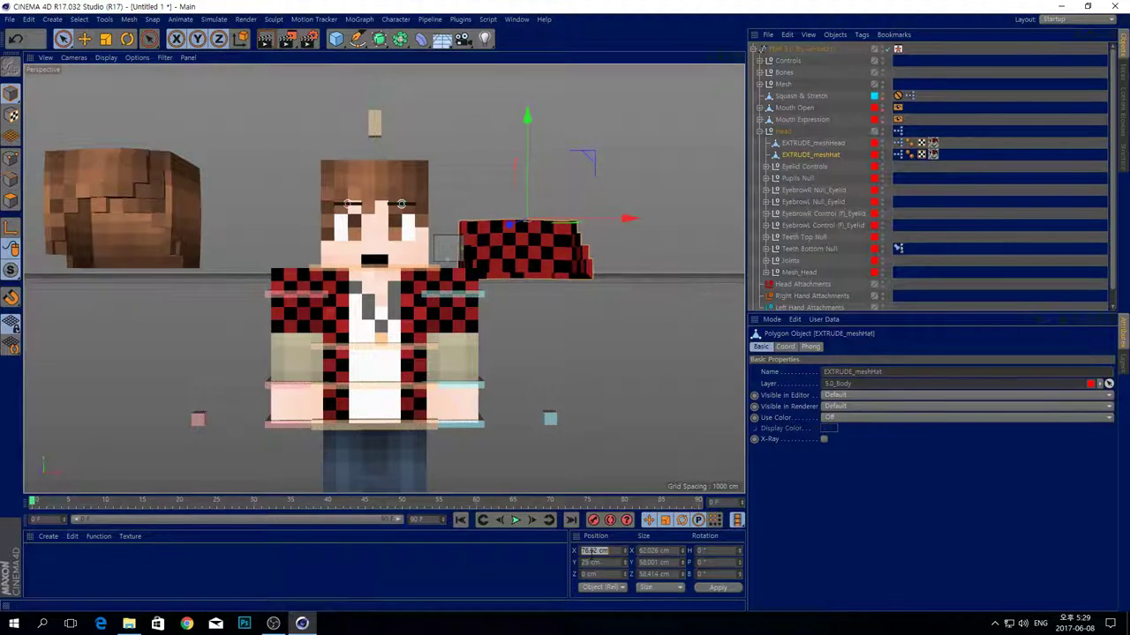
text(0)
key(Return)
- Set the hair mesh's X position to 0 cm so it sits on the head, and clear the selection
click(104, 209)
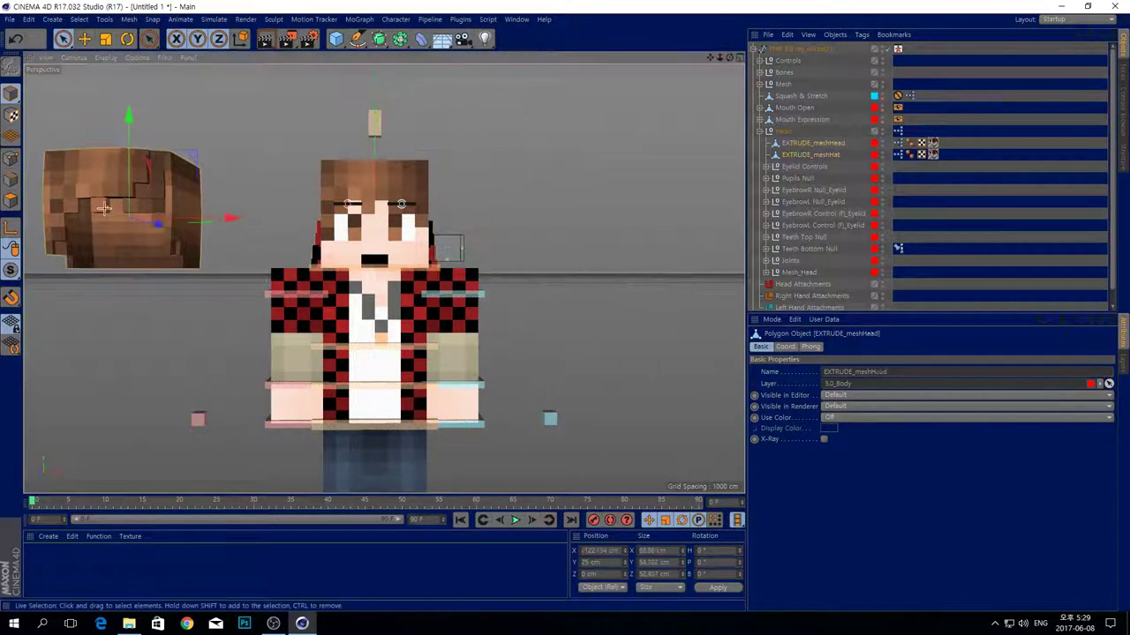
click(600, 552)
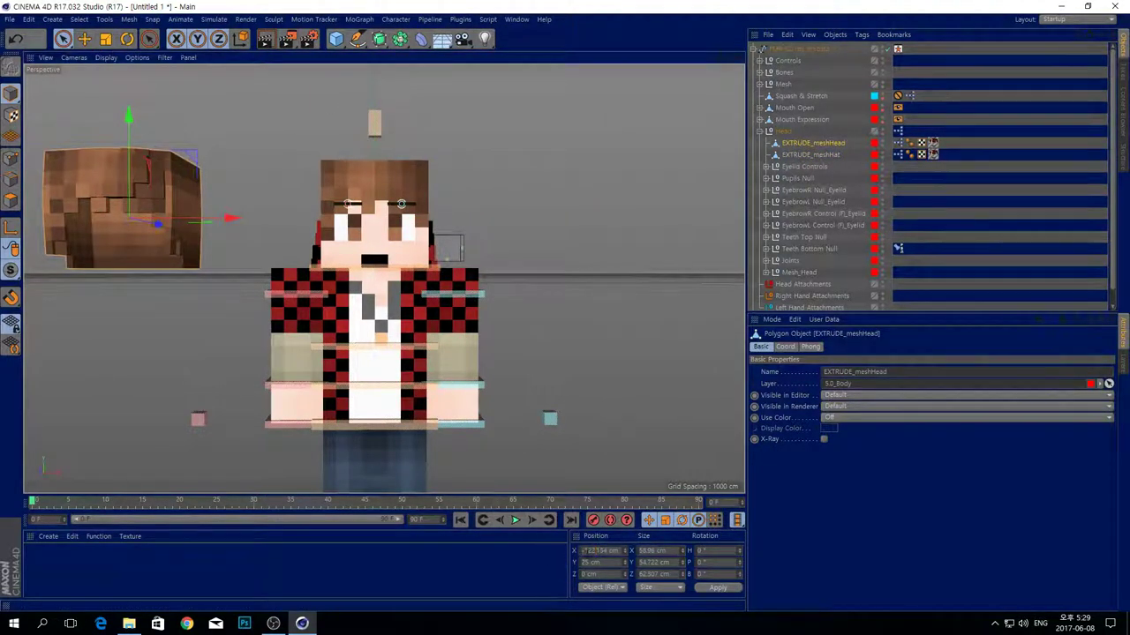
text(0)
key(Return)
click(668, 371)
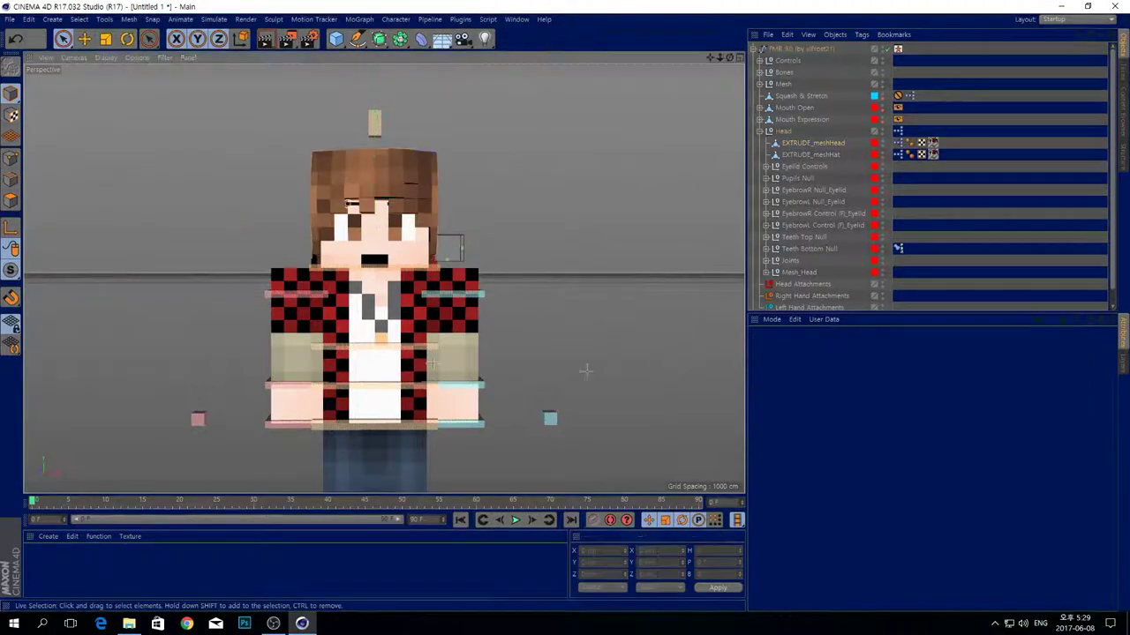
- Select both arm meshes, meshArmR and meshArmL, and switch to polygon mode
click(304, 315)
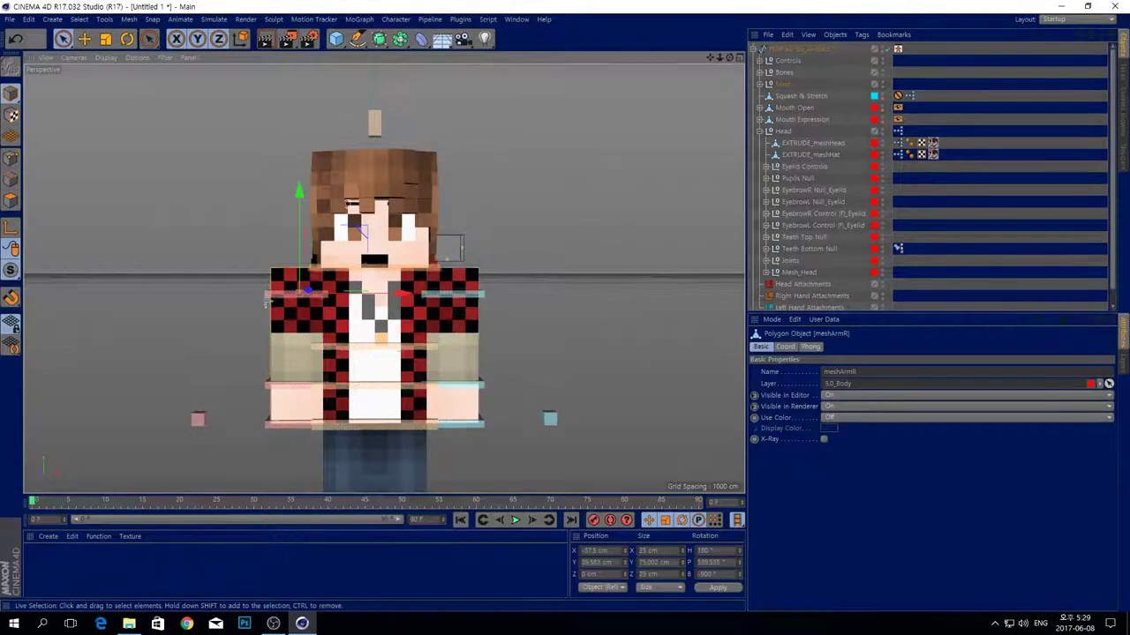
click(226, 315)
click(315, 311)
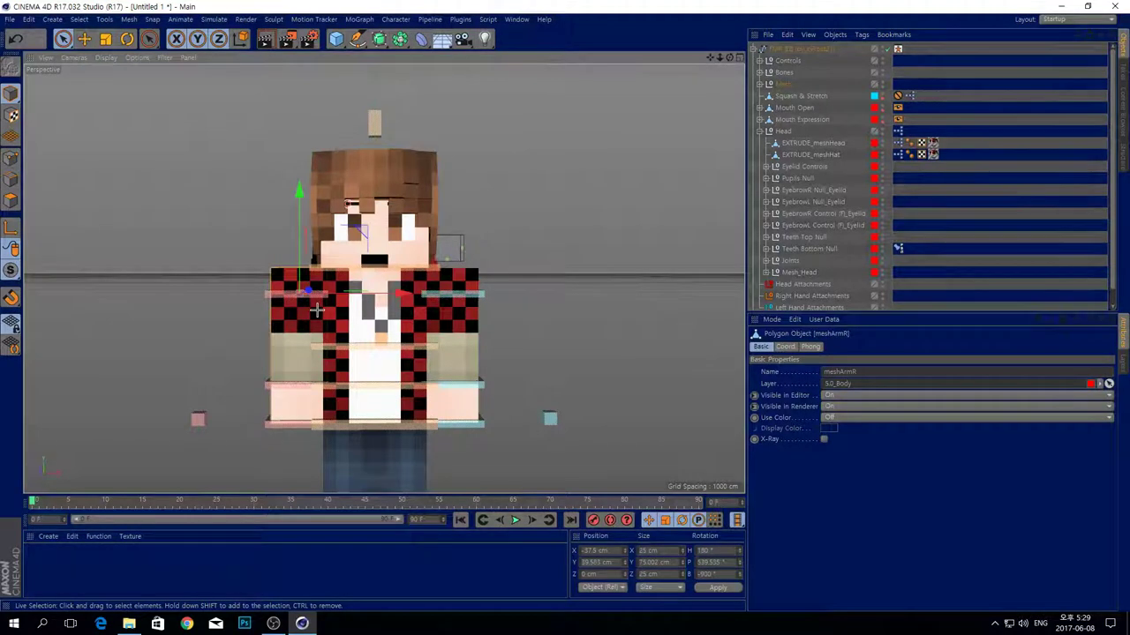
shift+click(447, 309)
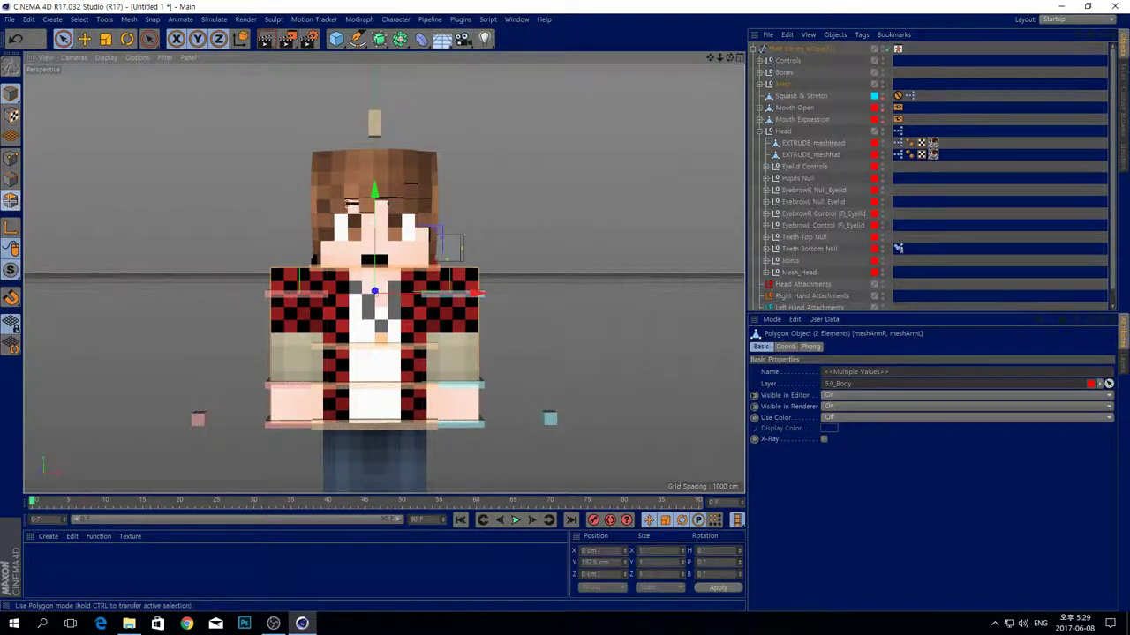
click(11, 200)
scroll(234, 349, up, 3)
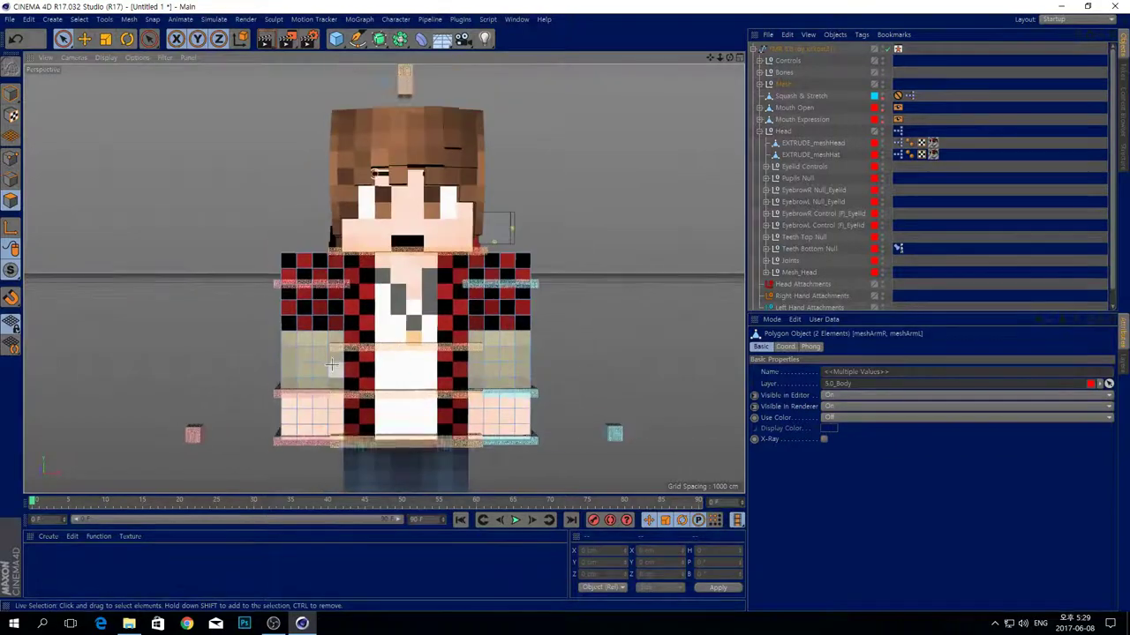
scroll(332, 365, up, 3)
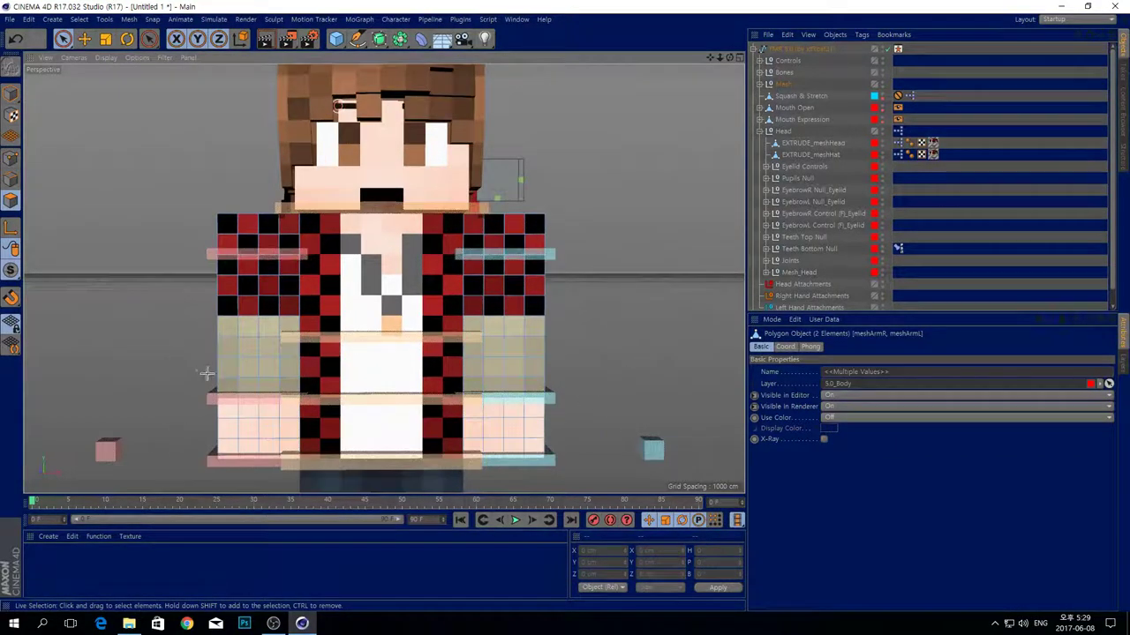
- Loop-select the beige lower-sleeve polygon rows around both arms
right_click(243, 390)
click(256, 402)
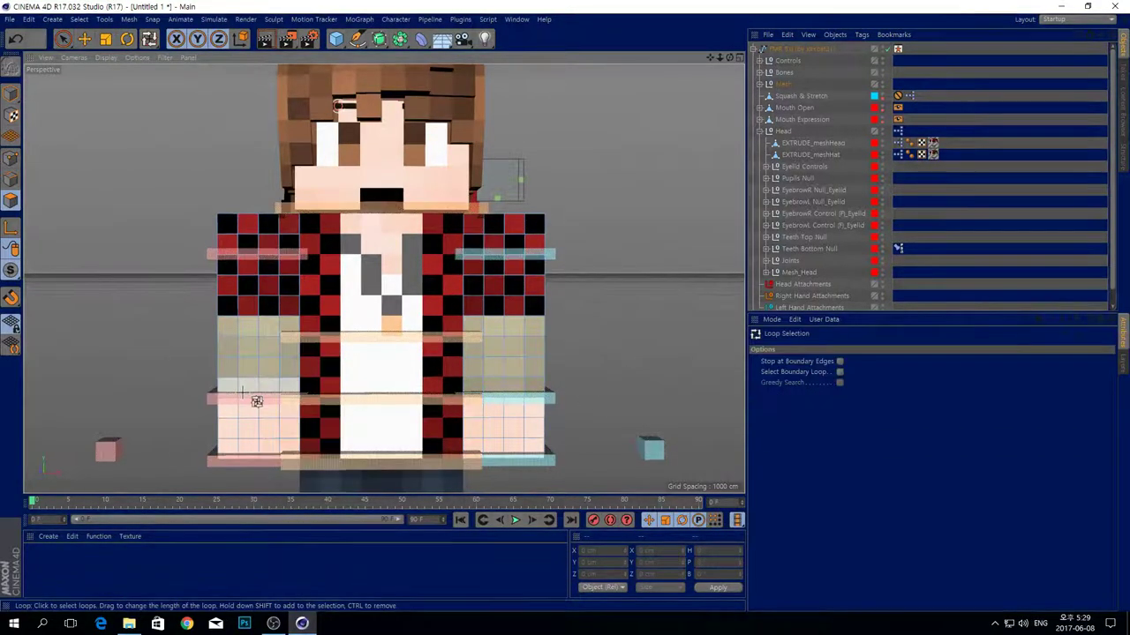
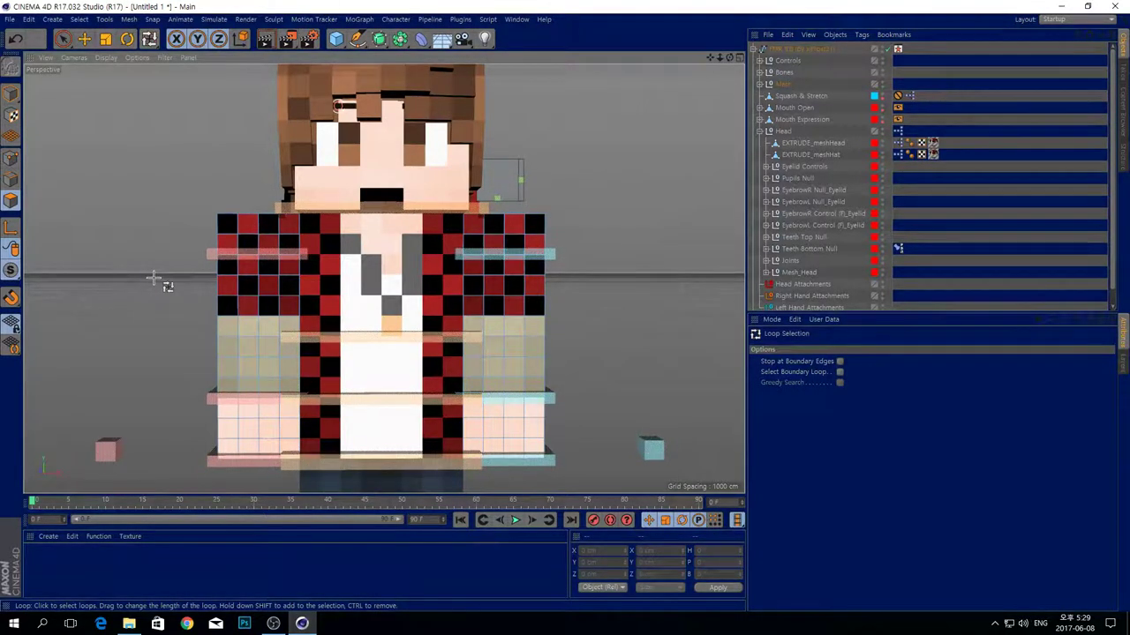
click(235, 386)
shift+click(236, 364)
shift+click(234, 346)
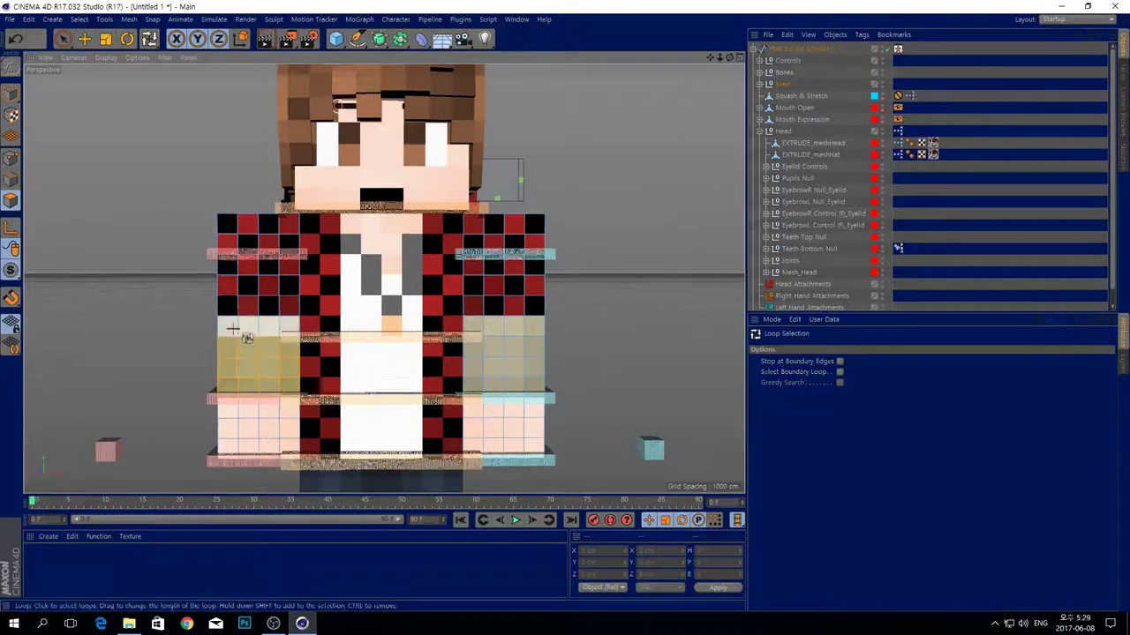
shift+click(234, 328)
shift+click(482, 326)
shift+click(482, 347)
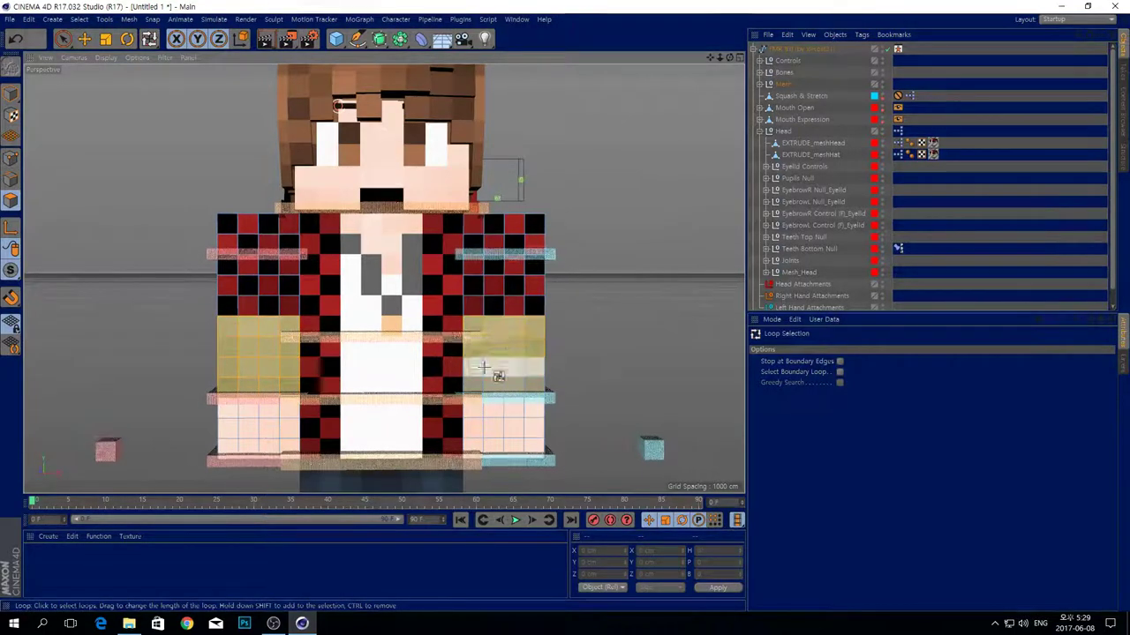
- Try extruding the selected lower-sleeve loops on both arms by 2 cm and undo the extrusion
key(d)
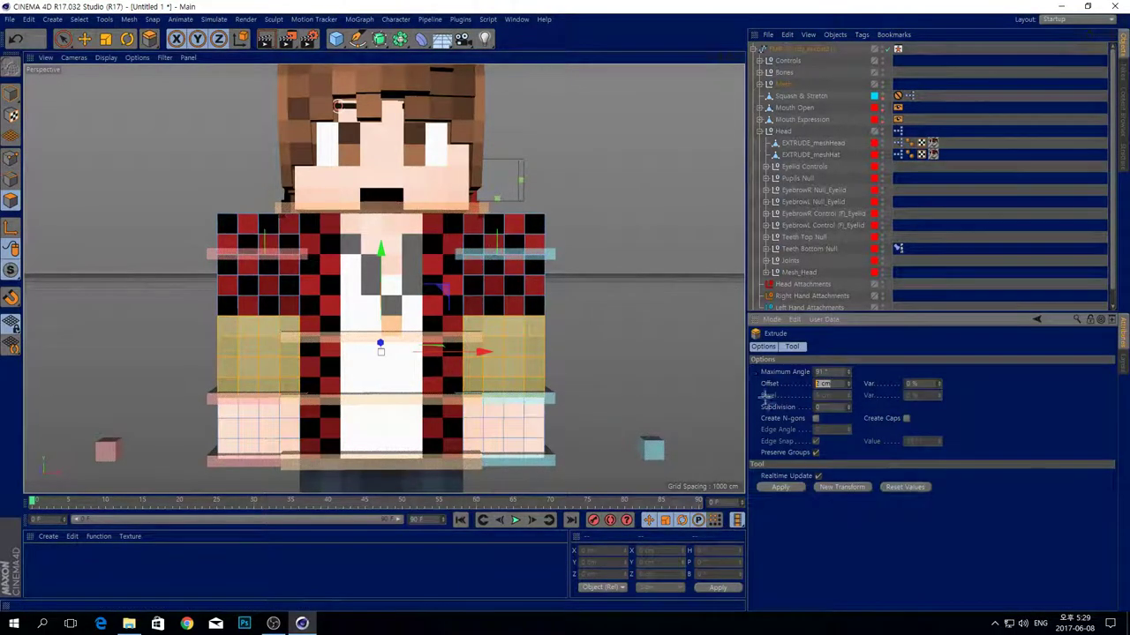
click(780, 488)
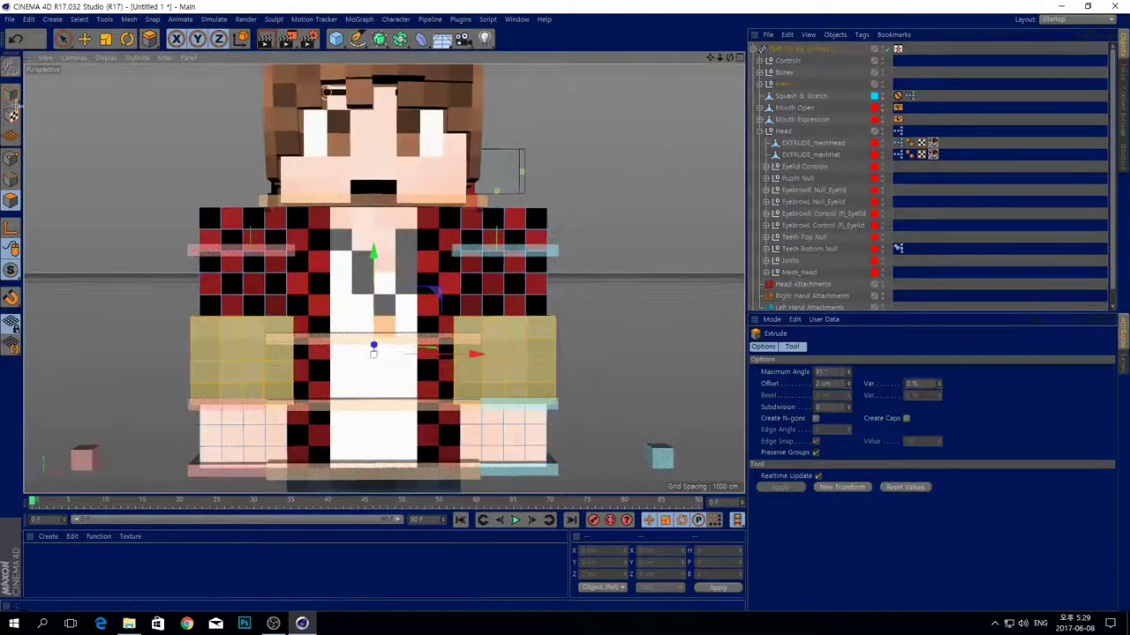
click(64, 39)
scroll(459, 371, down, 8)
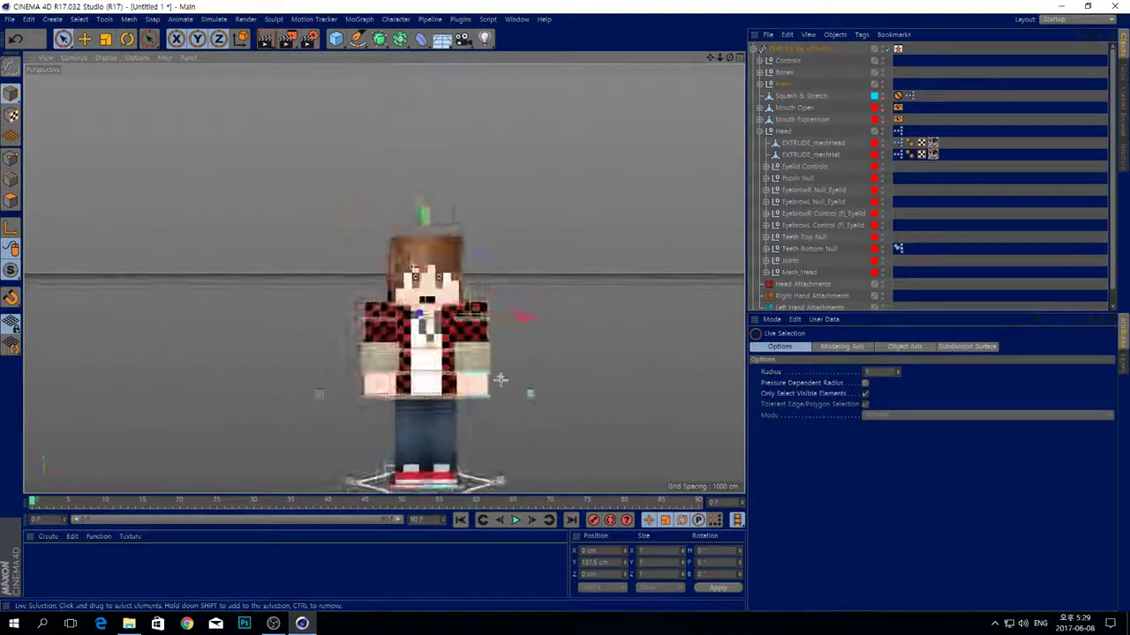
scroll(500, 380, up, 6)
key(ctrl+z)
- Add the lowest beige sleeve row of meshArmL to the polygon selection and extrude the sleeves on both arms by 1 cm
click(11, 201)
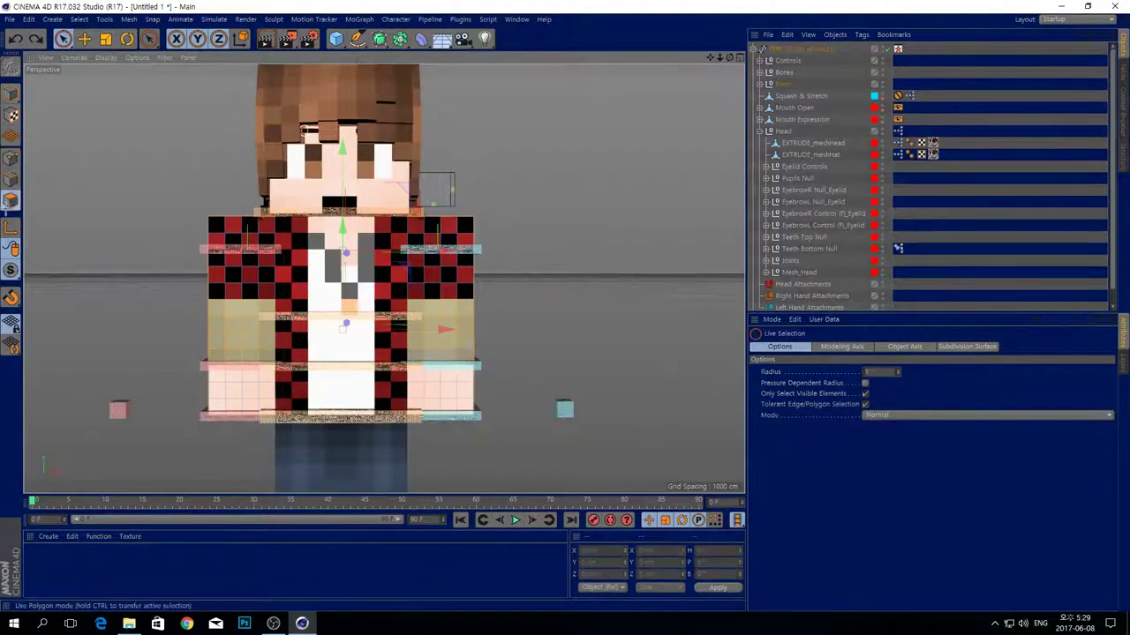
key(d)
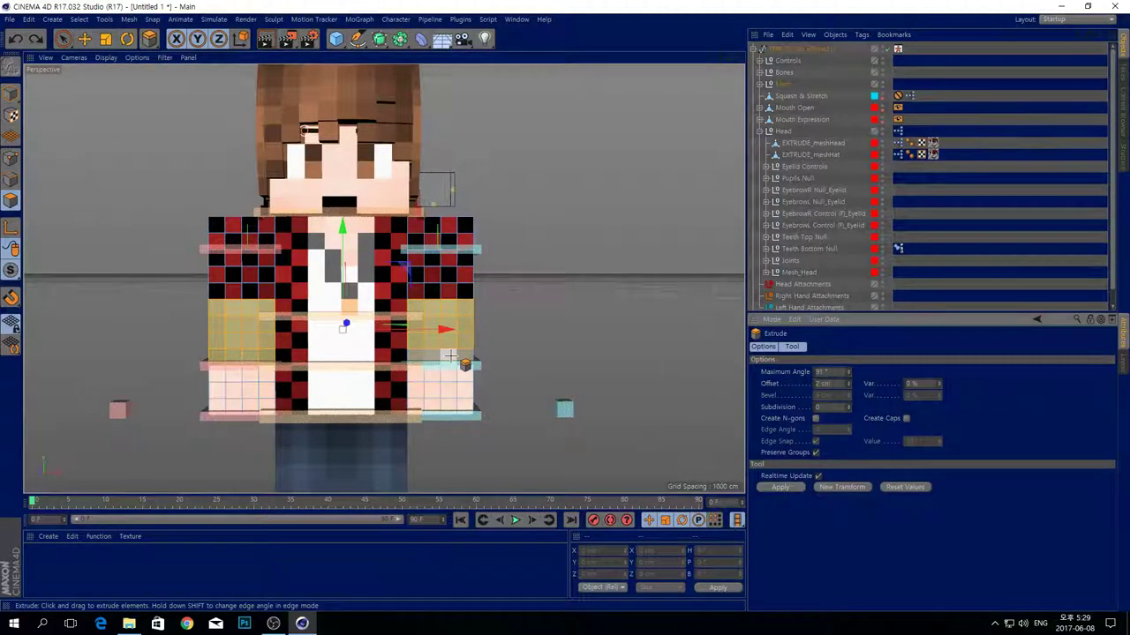
key(u)
key(l)
shift+click(451, 356)
text(d)
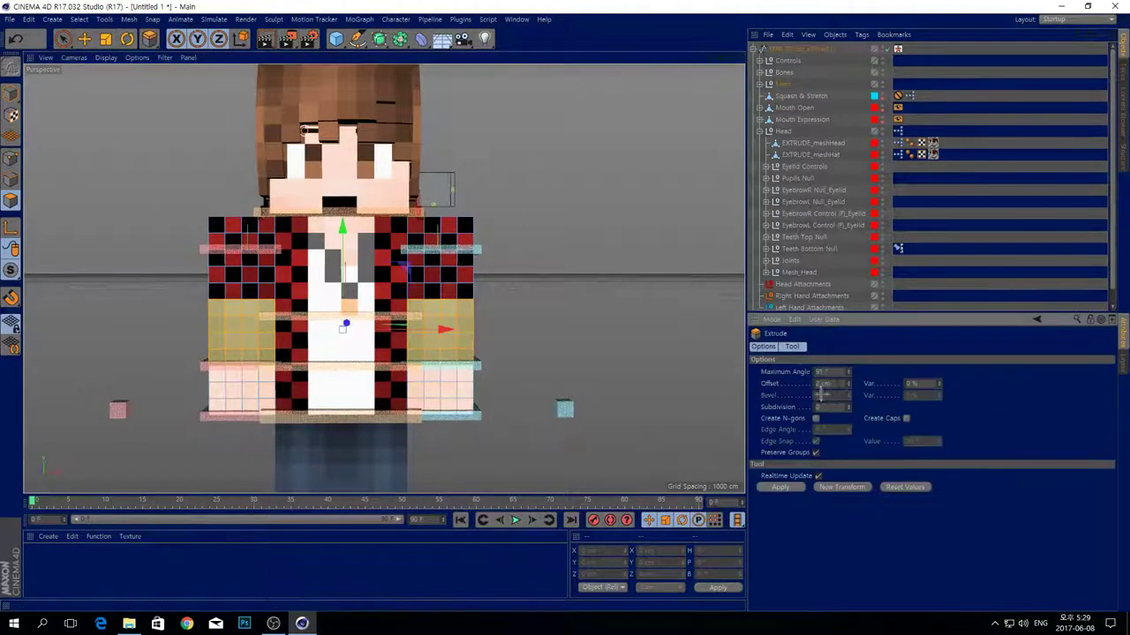
text(1)
scroll(535, 356, down, 5)
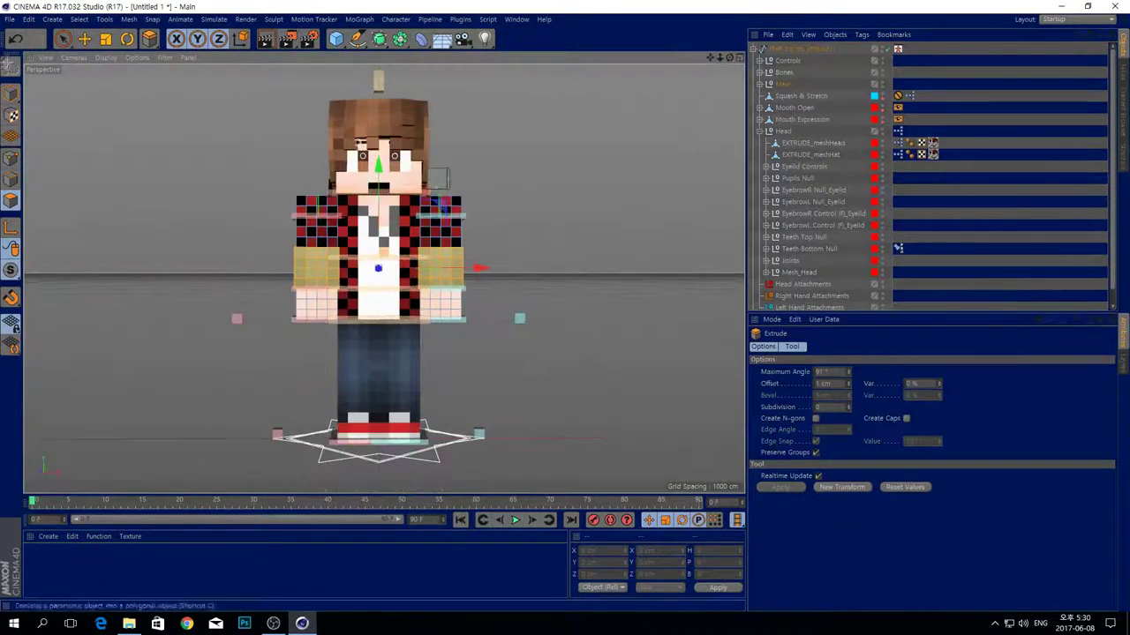
key(space)
- Select both leg meshes, meshLegR and meshLegL, and switch to polygon mode
drag(353, 376, 397, 370)
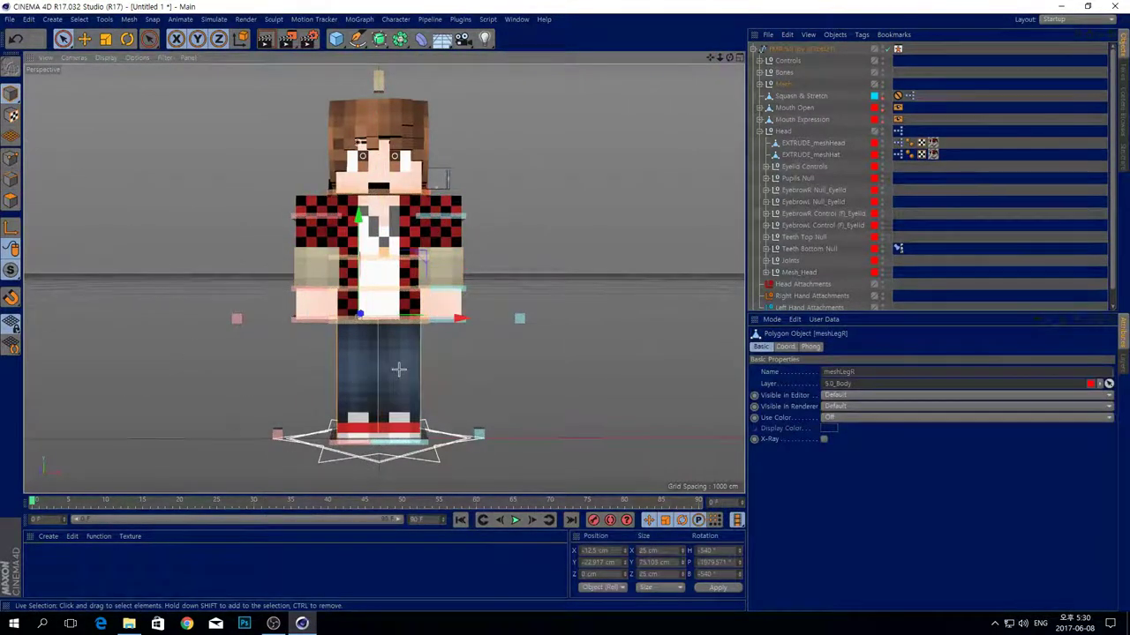
click(397, 363)
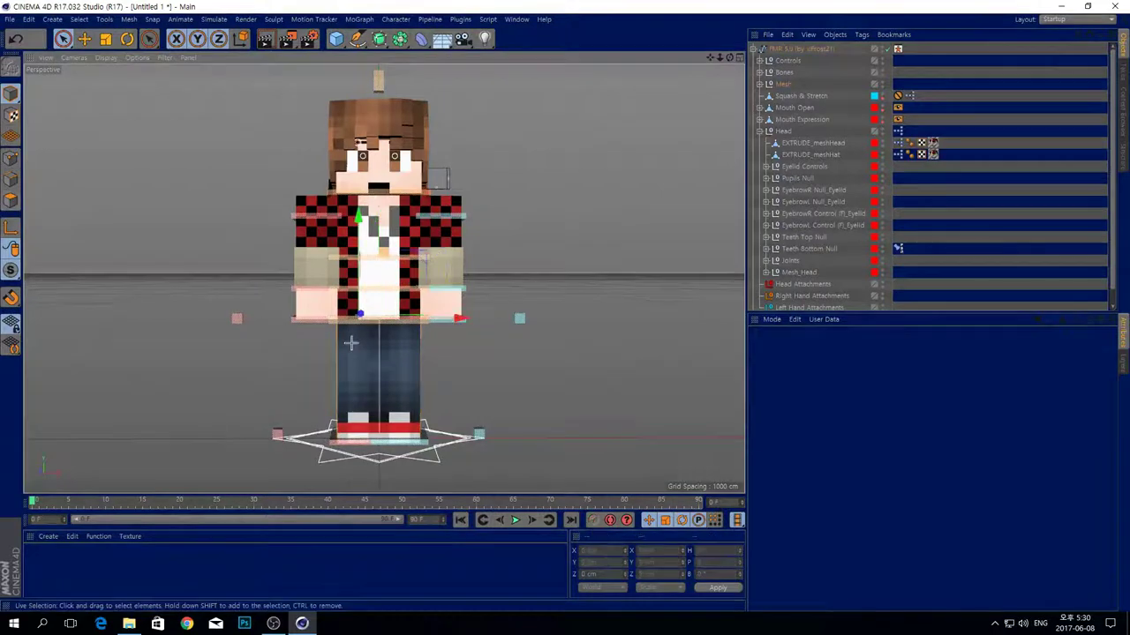
shift+click(397, 364)
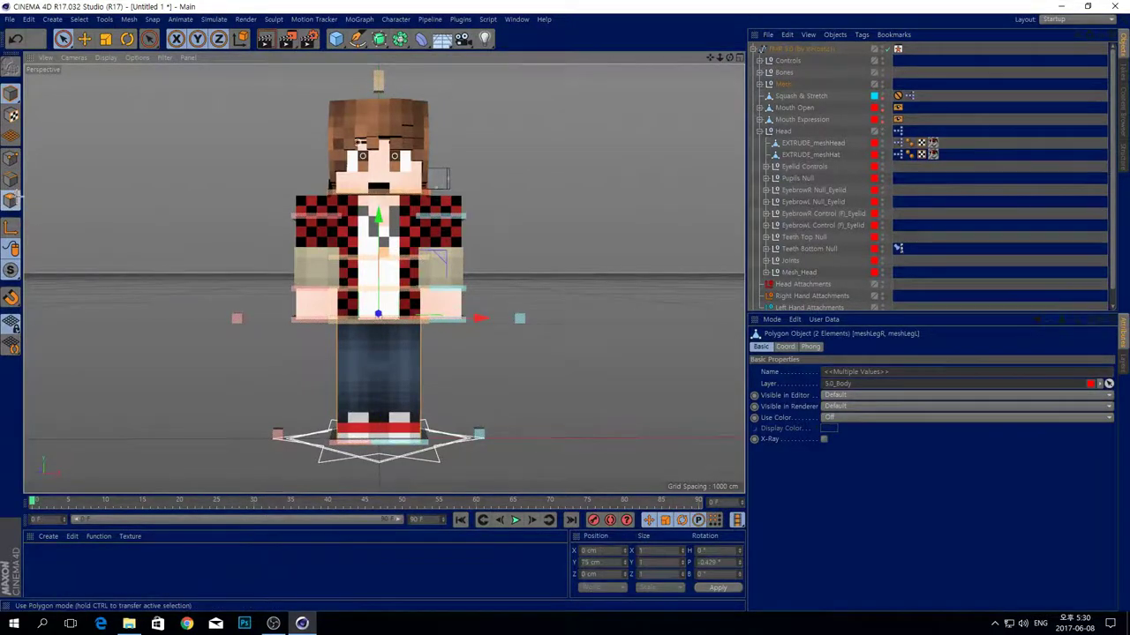
click(10, 201)
- Loop-select the three lowest polygon rows around both legs, covering the white soles, red bands and shoe fronts
scroll(538, 484, up, 8)
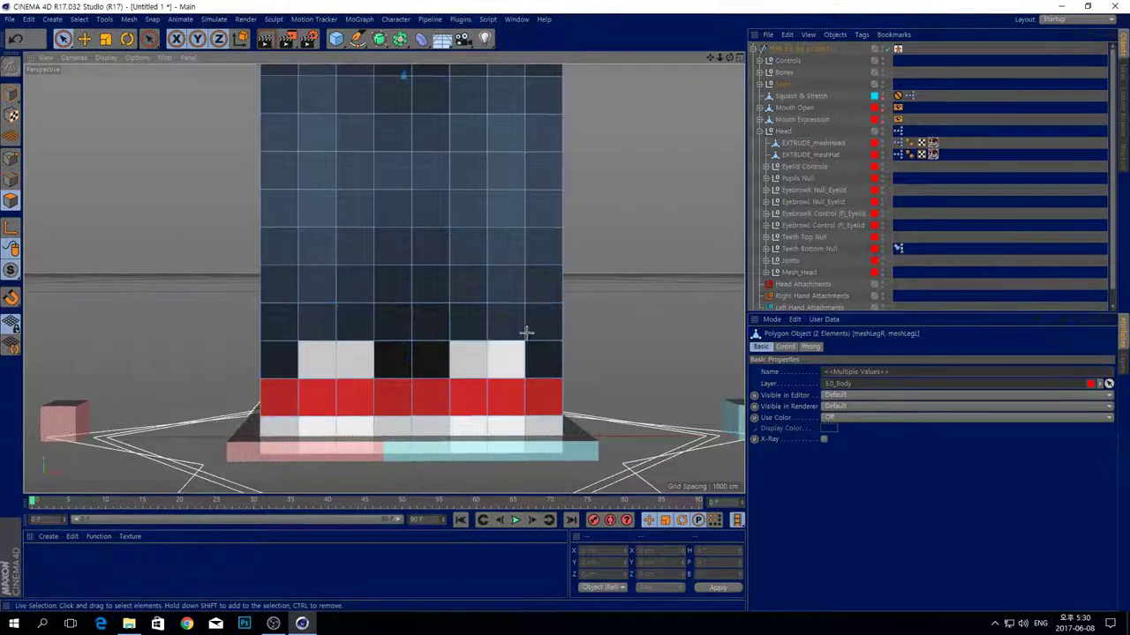
drag(729, 57, 383, 278)
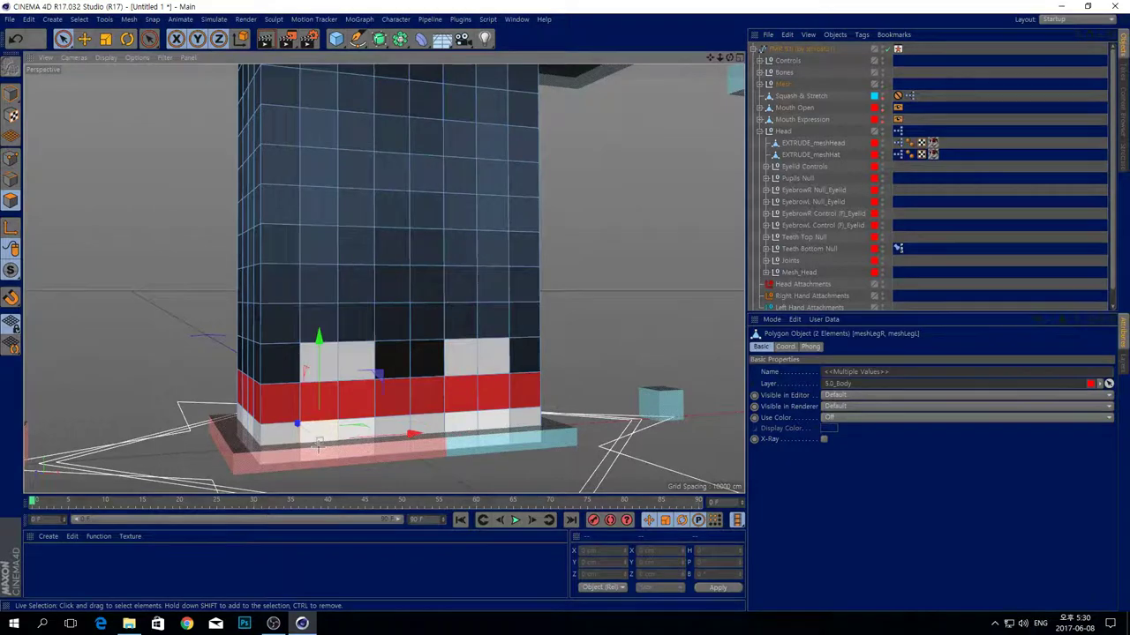
key(u)
key(l)
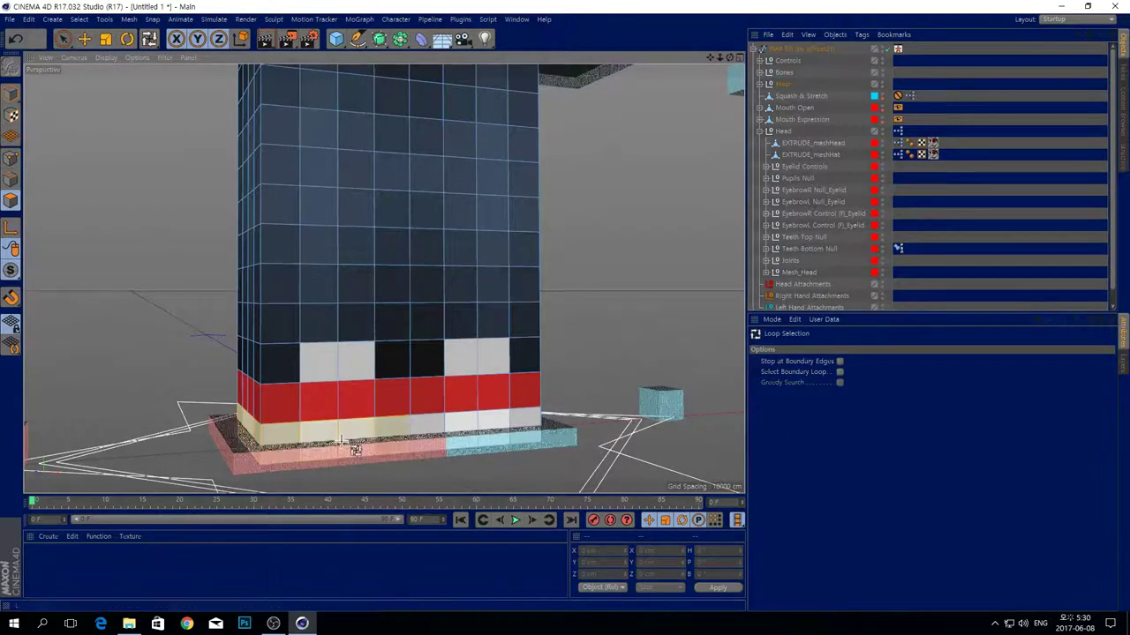
click(383, 398)
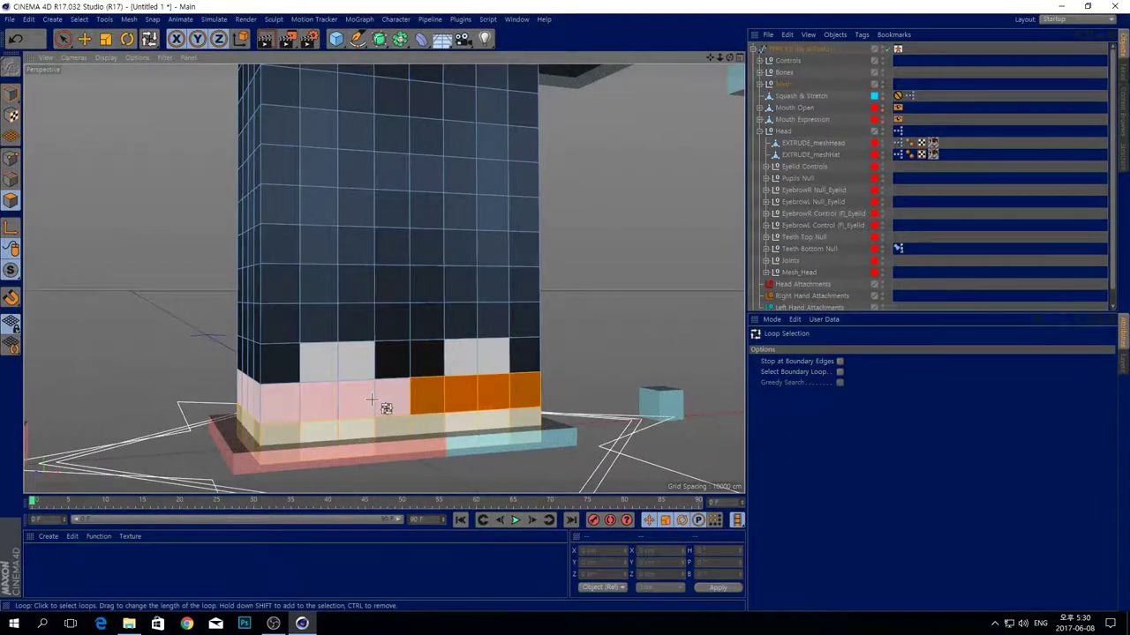
click(63, 39)
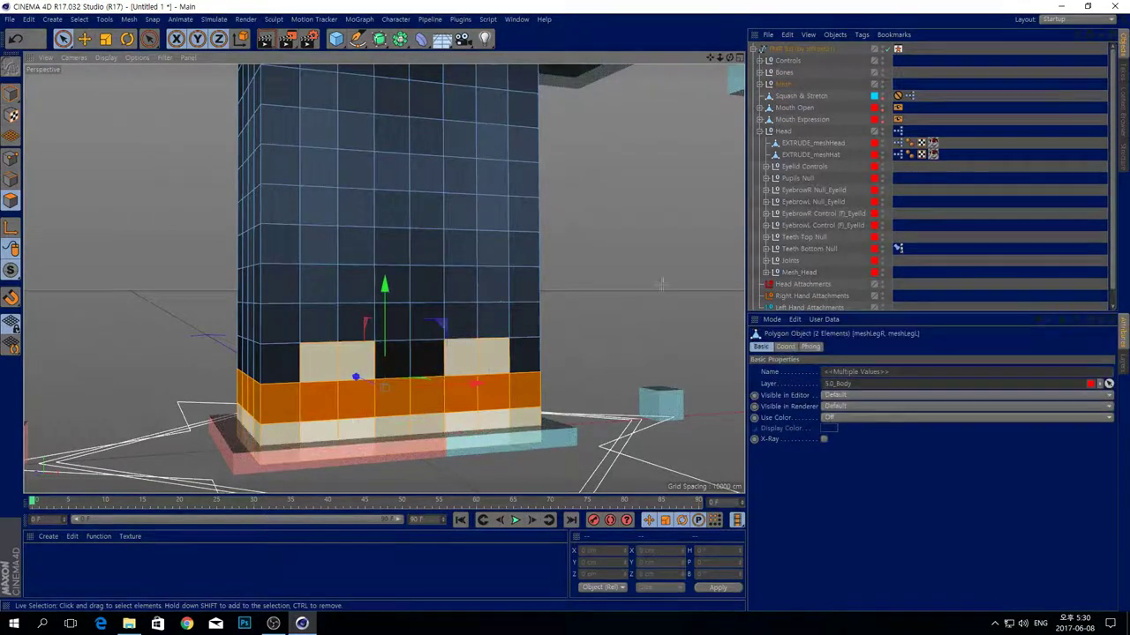
key(u)
key(l)
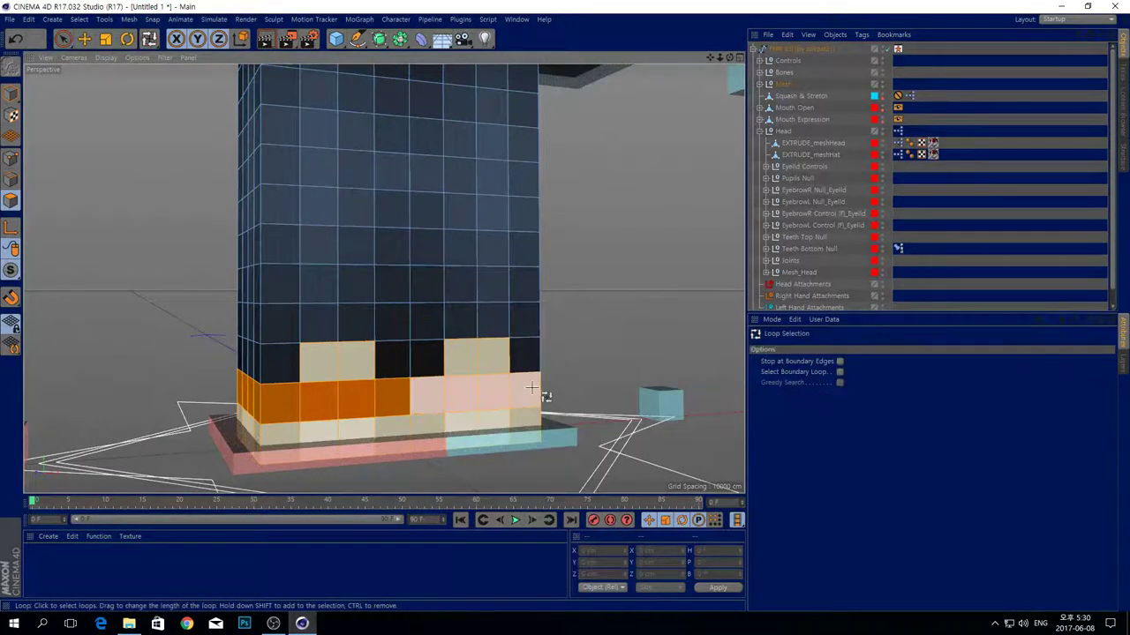
click(532, 387)
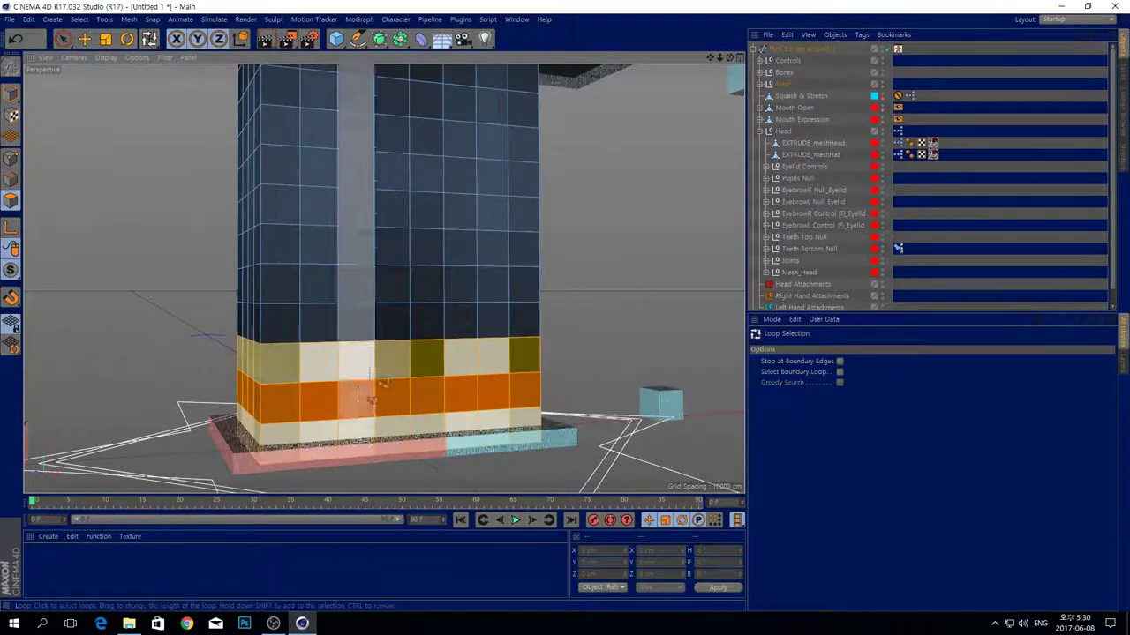
- Add the two dark polygons above the white patch on each shoe to the selection and extrude the shoe faces by 2 cm
click(64, 39)
shift+click(329, 320)
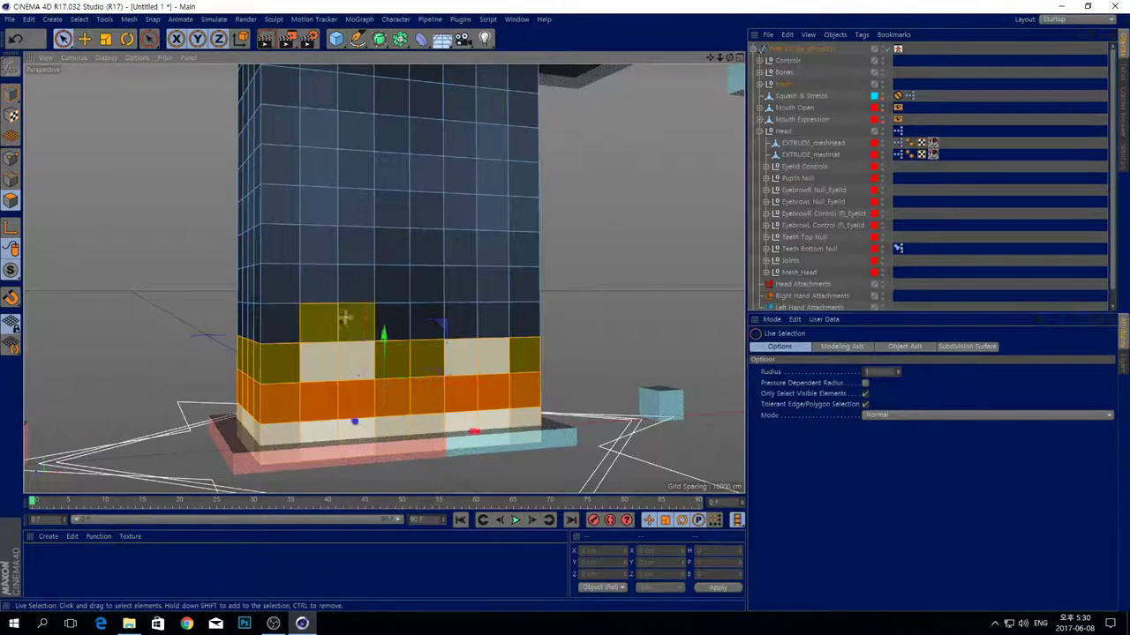
shift+drag(346, 318, 358, 319)
shift+drag(459, 318, 481, 313)
scroll(523, 340, down, 3)
scroll(522, 358, up, 3)
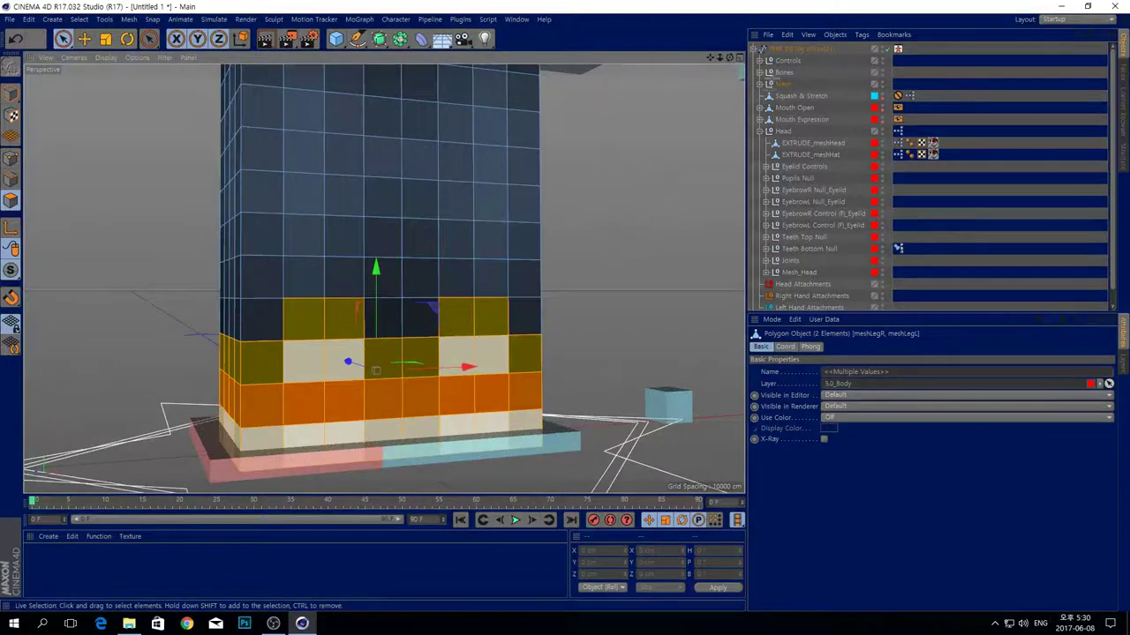
mouse_move(729, 58)
mouse_down()
mouse_move(785, 51)
mouse_move(719, 58)
mouse_move(730, 58)
mouse_up()
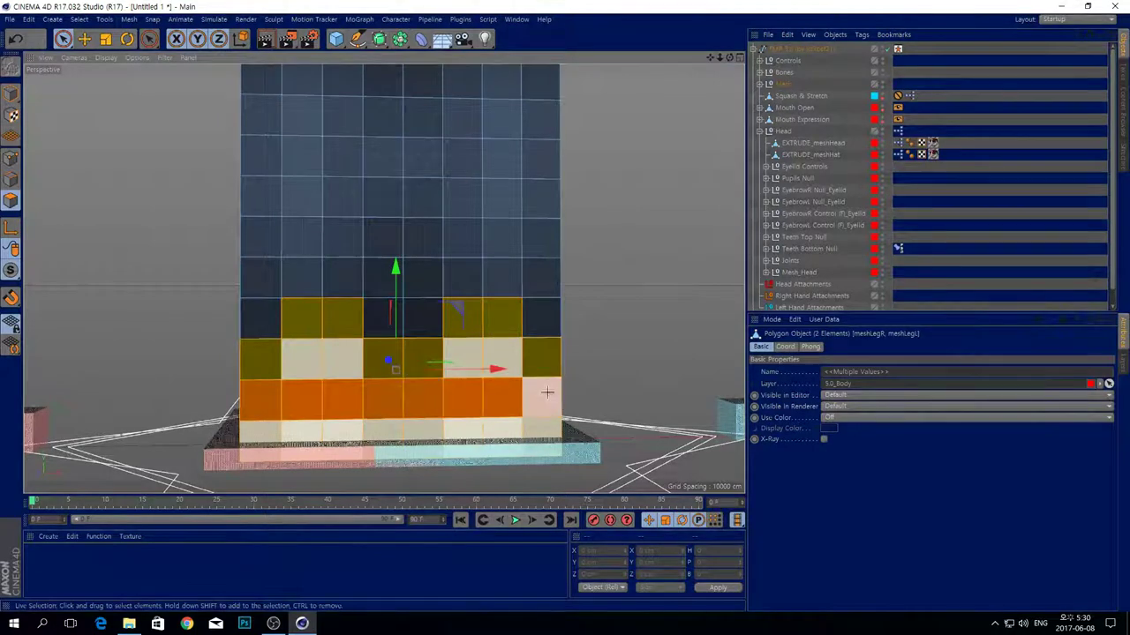
key(d)
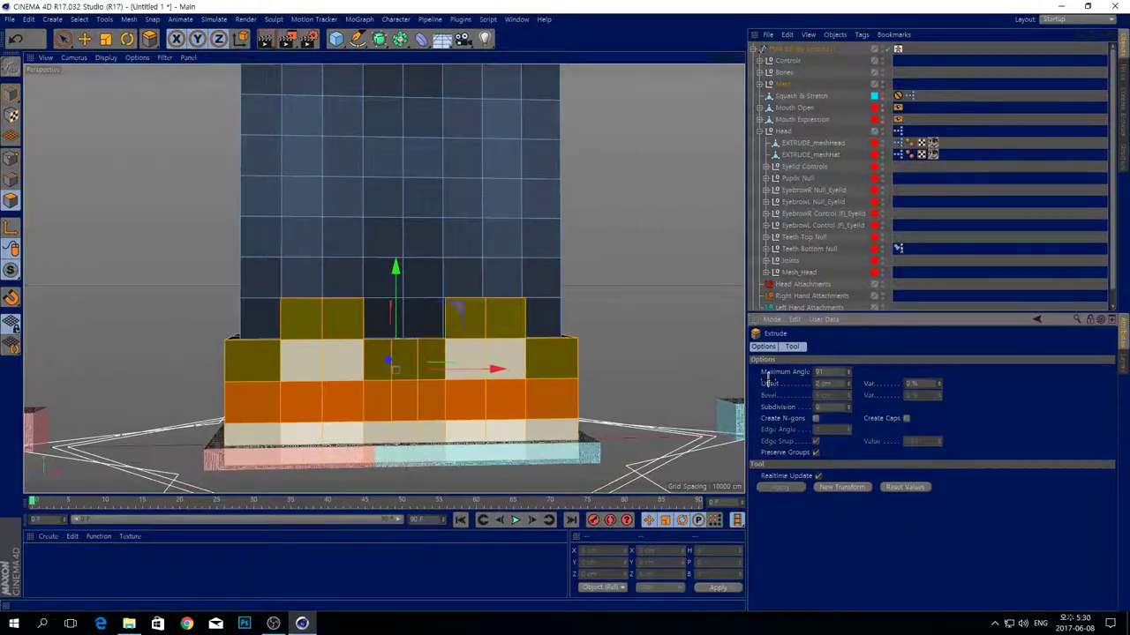
- Select the white patches on the fronts of both shoes for extrusion together with the loop of white sole polygons
click(62, 39)
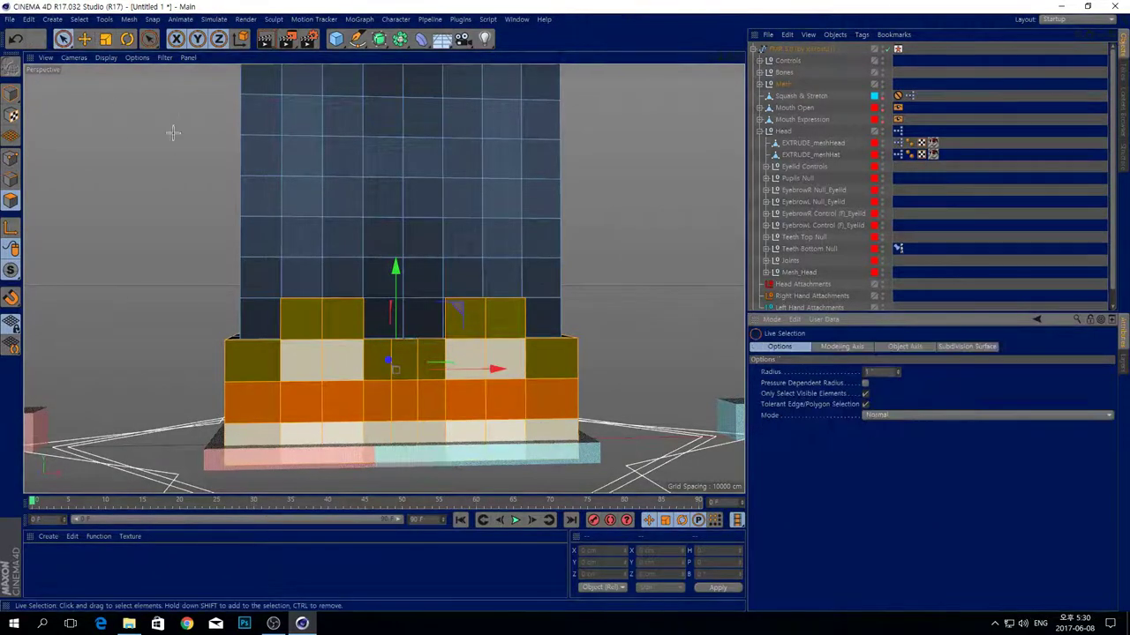
drag(302, 369, 329, 366)
shift+drag(472, 357, 491, 351)
key(u)
key(l)
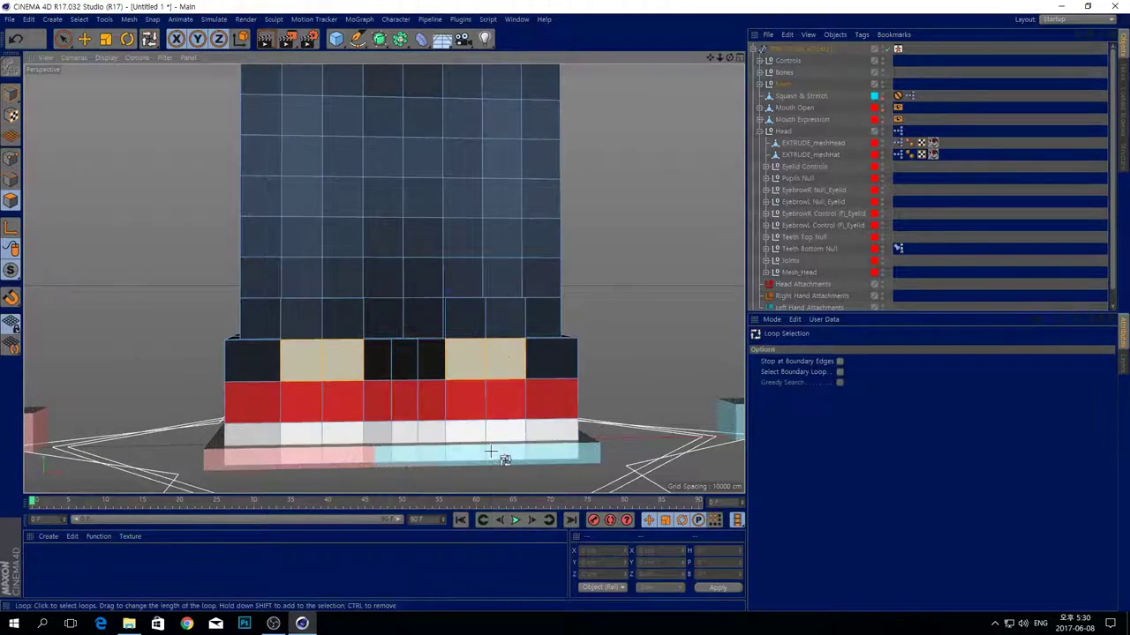
- Extrude the selected white shoe patches and soles by 1 cm, return to model mode and clear the selection
key(d)
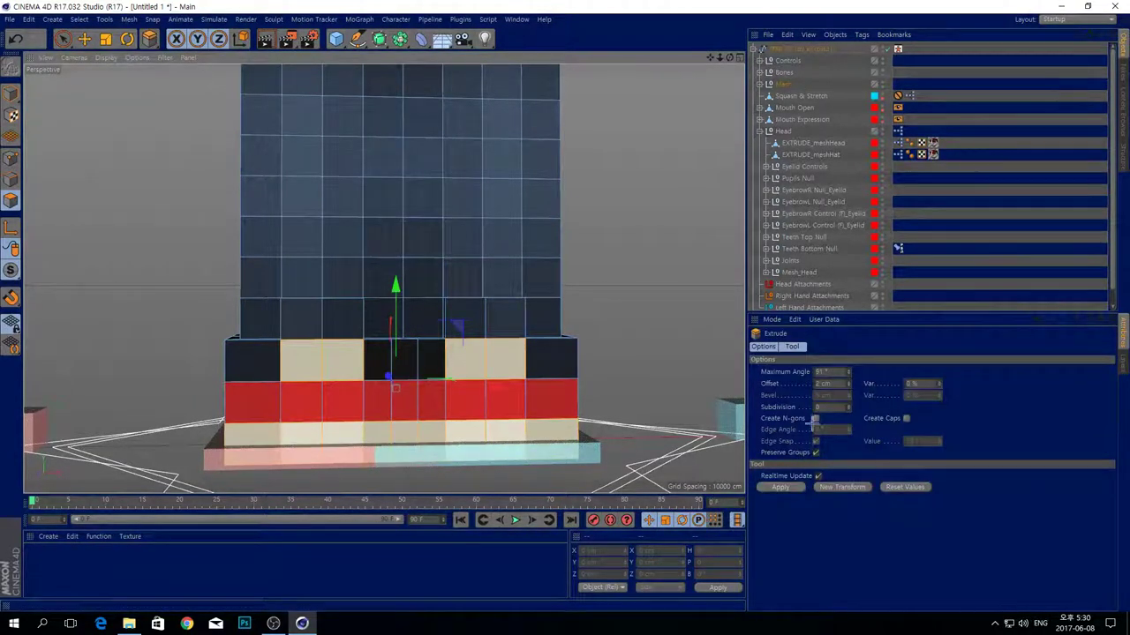
drag(831, 386, 751, 376)
text(1)
key(Return)
scroll(638, 233, down, 3)
click(11, 93)
click(63, 39)
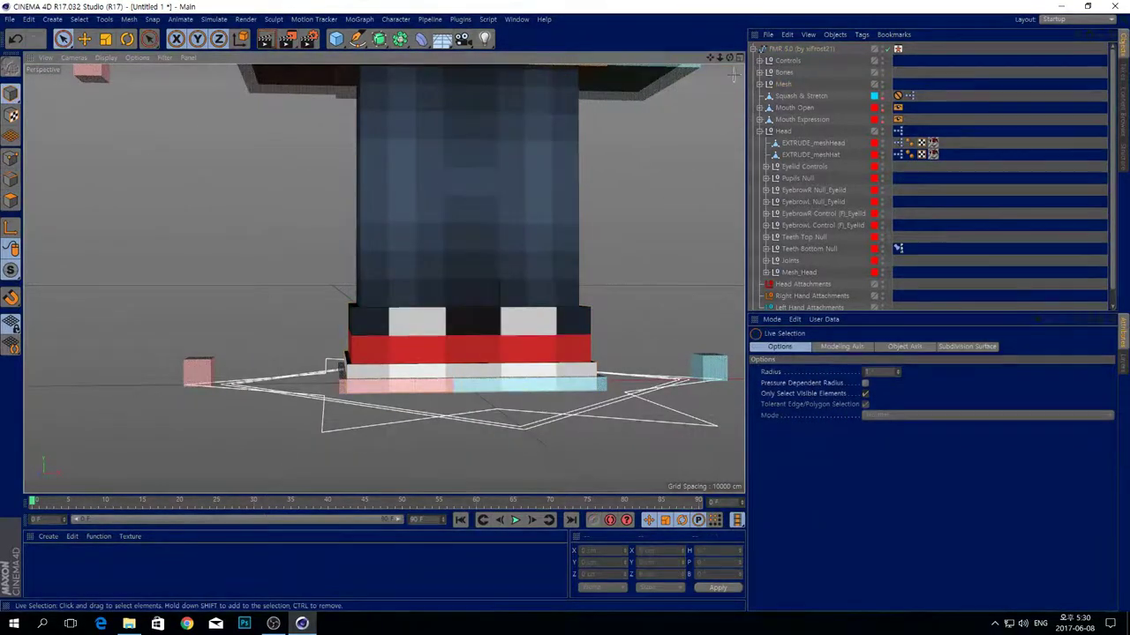
drag(733, 57, 616, 211)
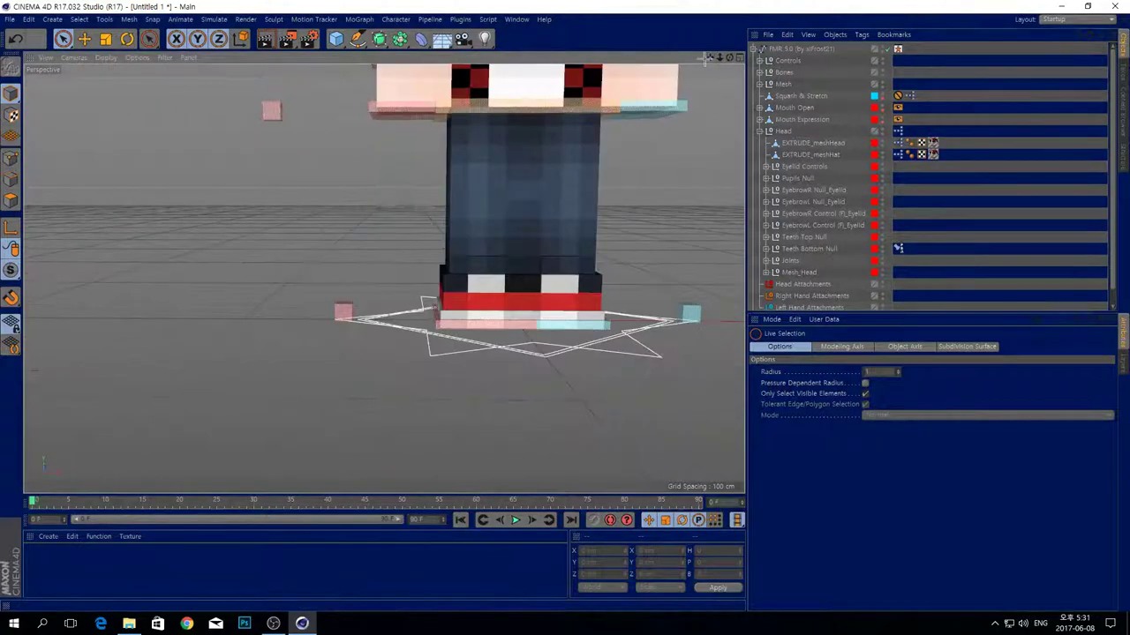
drag(708, 58, 609, 58)
drag(730, 57, 383, 278)
scroll(479, 233, up, 3)
scroll(414, 152, down, 3)
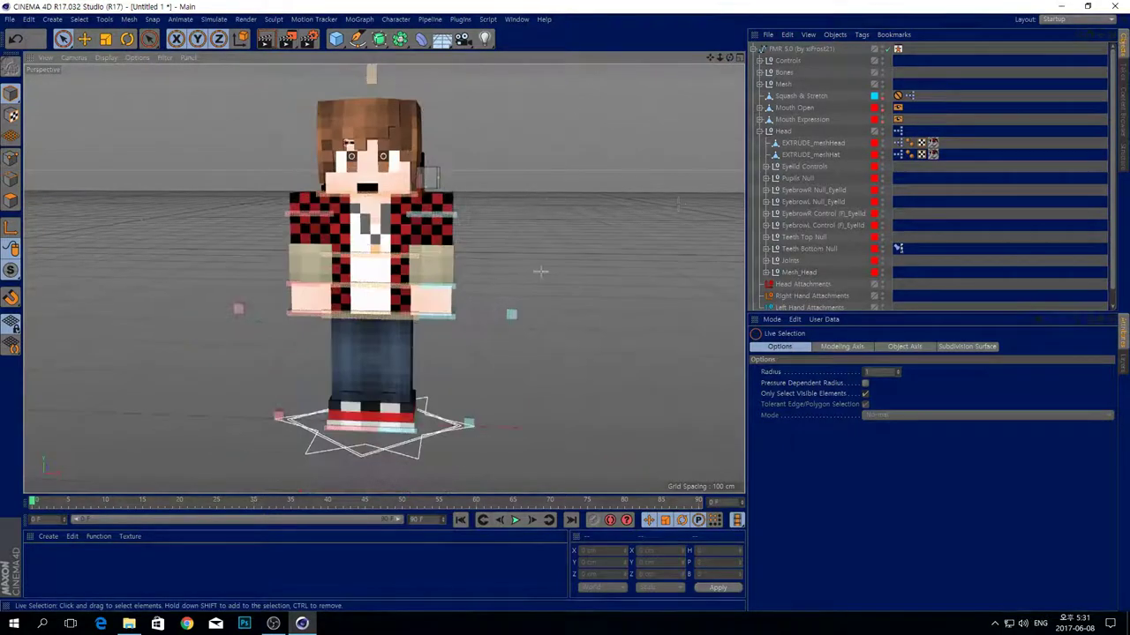
click(373, 237)
scroll(375, 234, up, 4)
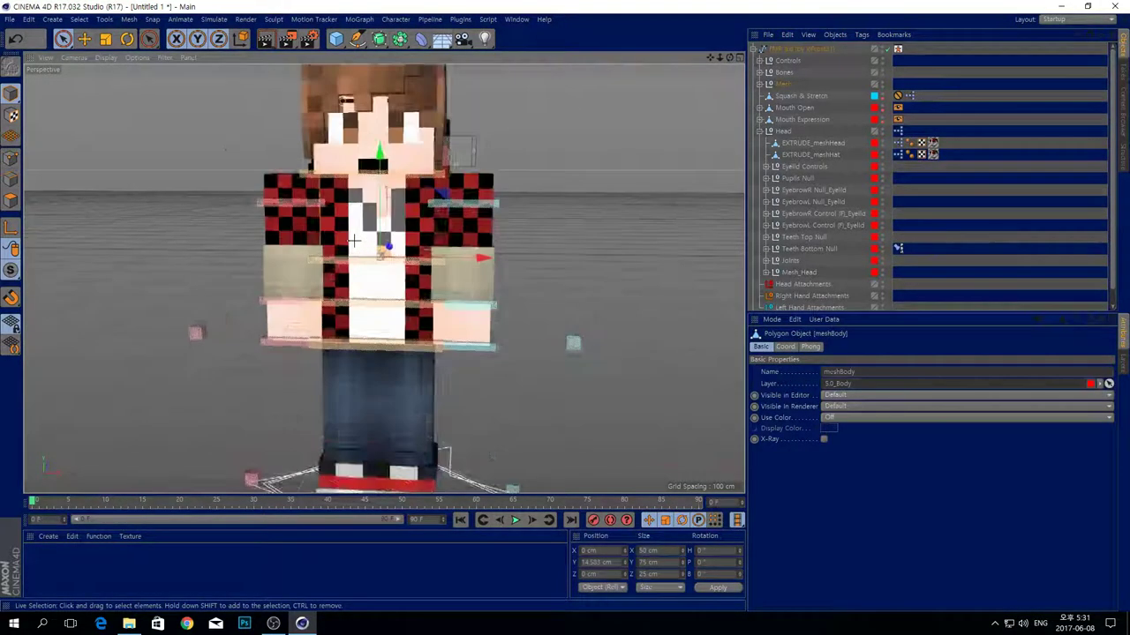
scroll(384, 223, up, 2)
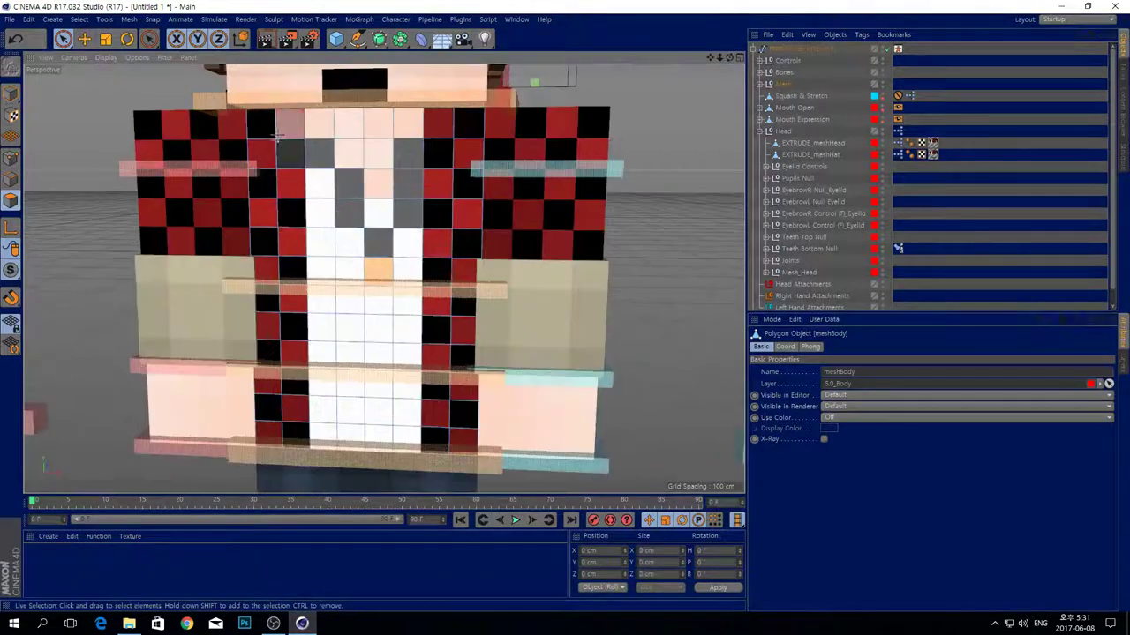
scroll(402, 189, down, 4)
click(11, 94)
click(187, 157)
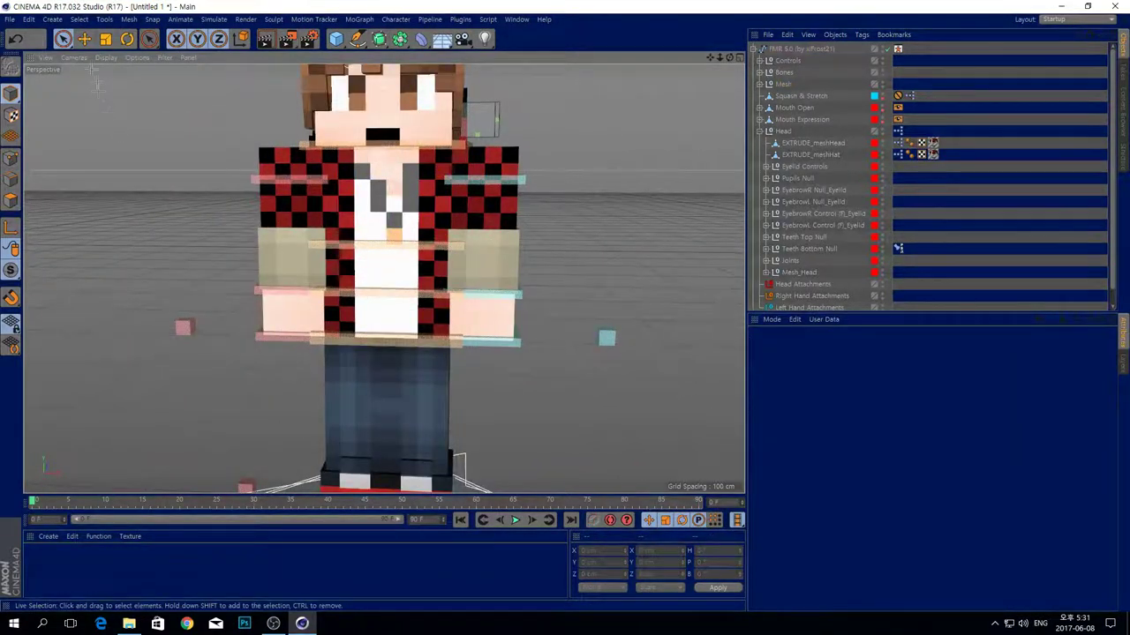
- Collapse the FMR 5.0 rig hierarchy in the object list, leaving only the rig and lightroom root entries showing
scroll(267, 180, down, 2)
scroll(262, 127, down, 2)
mouse_move(712, 59)
mouse_down()
mouse_move(759, 58)
mouse_move(702, 51)
mouse_up()
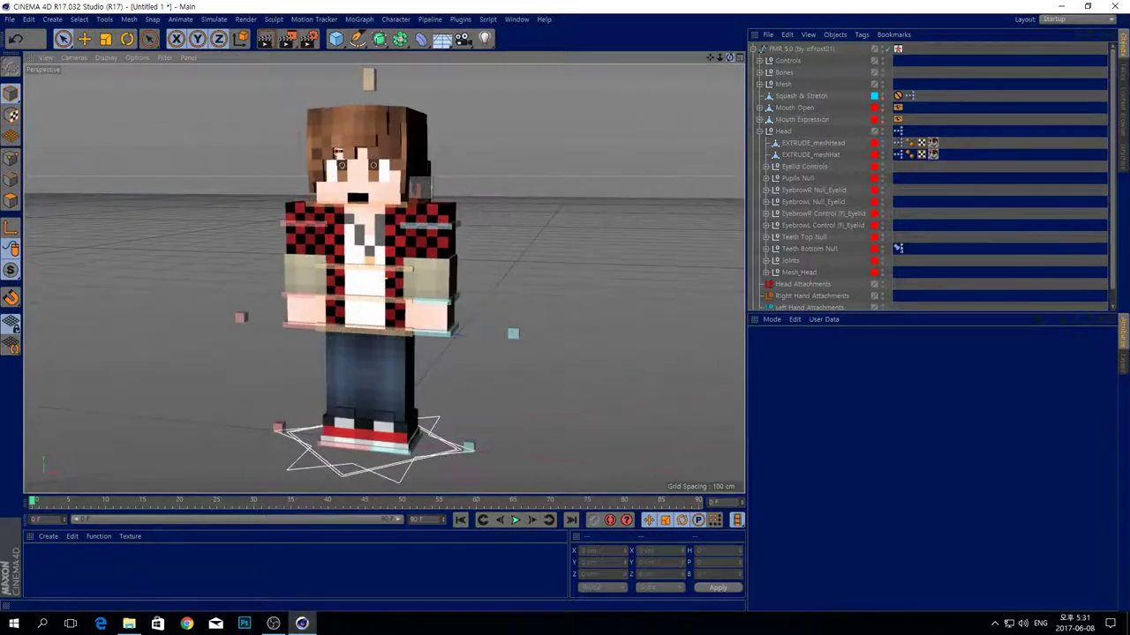
click(753, 47)
click(779, 50)
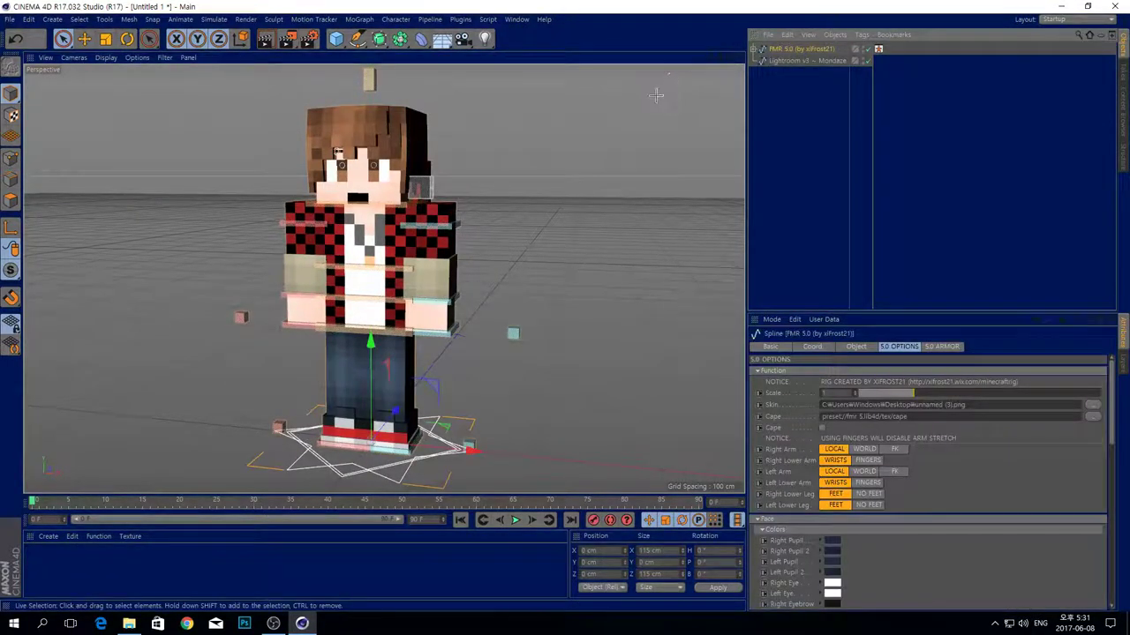
click(593, 149)
mouse_move(730, 57)
mouse_down()
mouse_move(701, 88)
mouse_move(737, 27)
mouse_move(713, 41)
mouse_move(725, 54)
mouse_up()
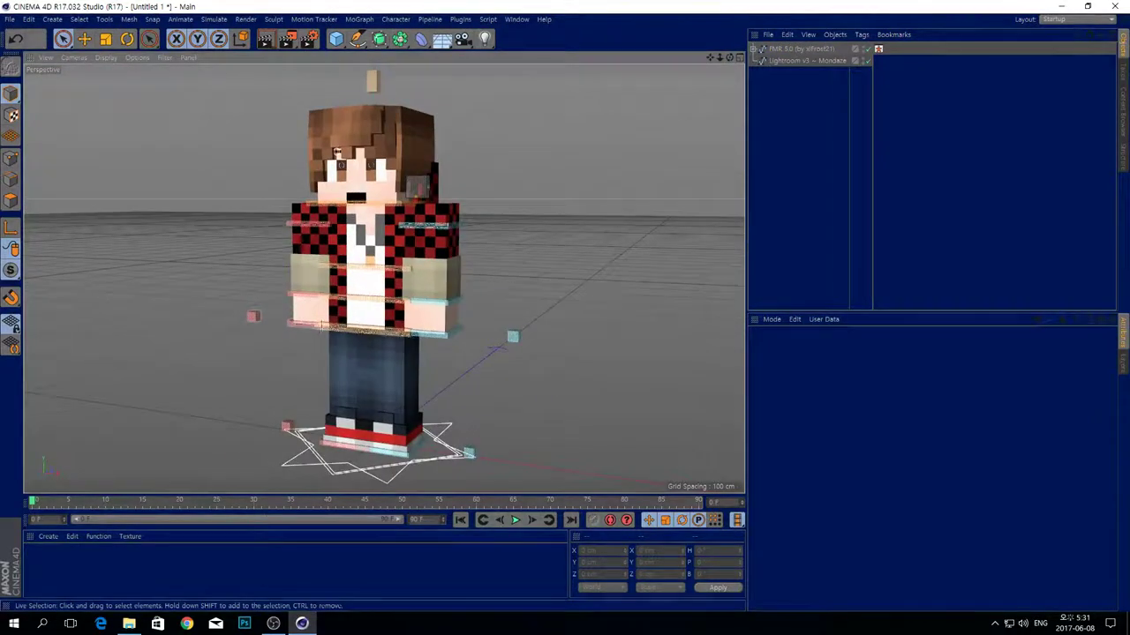
- Try to rotate the whole FMR 5.0 rig about its base and undo the rotation
click(822, 49)
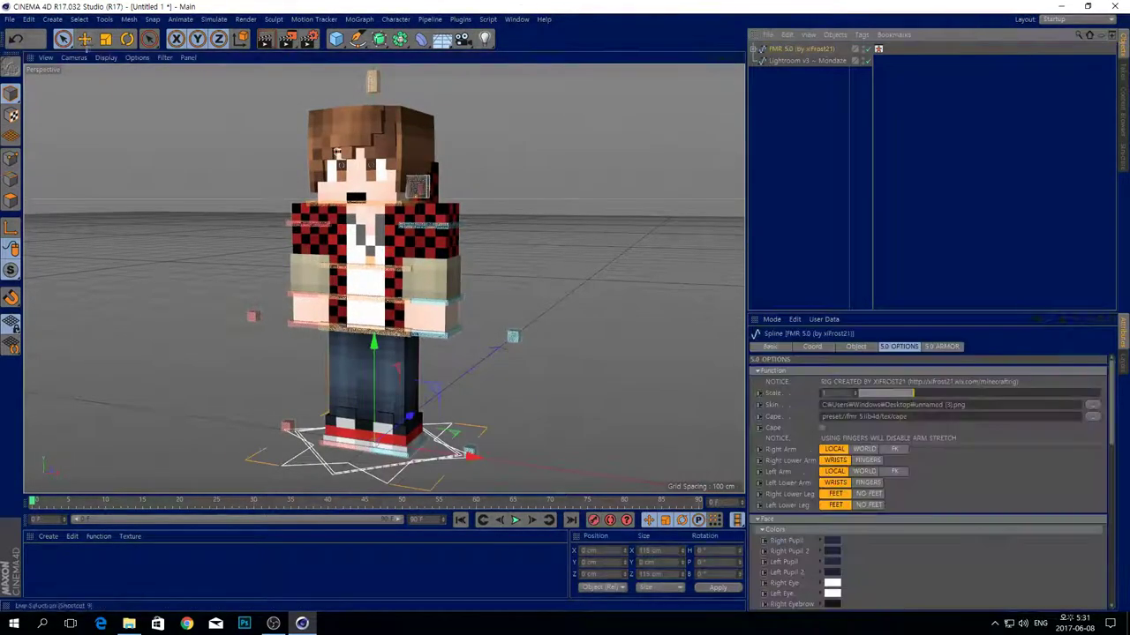
click(126, 40)
drag(387, 429, 422, 437)
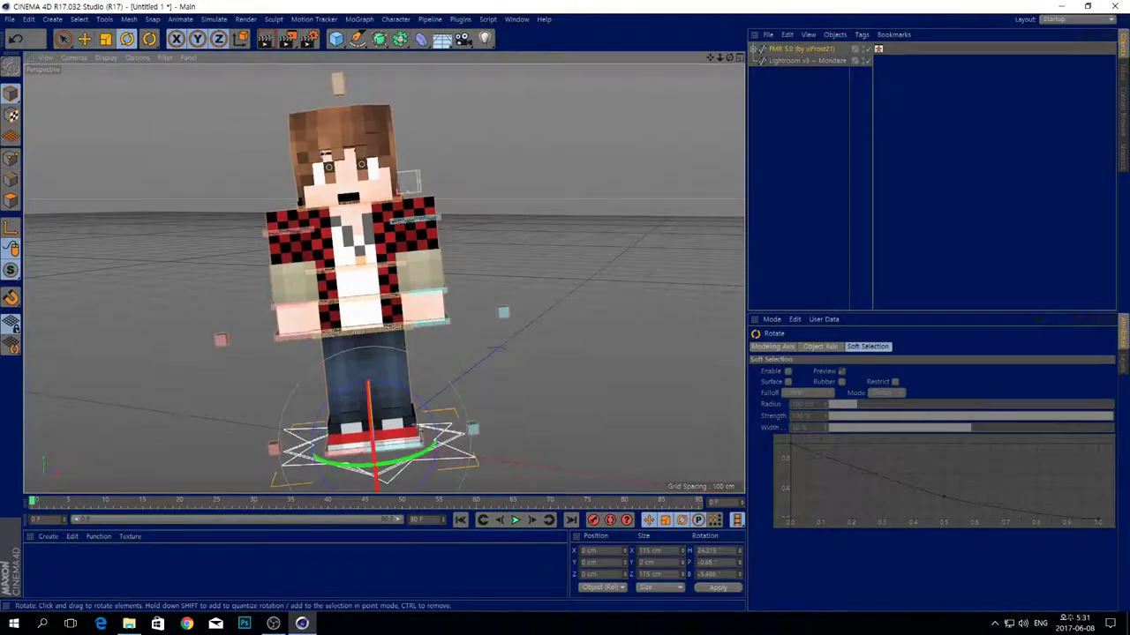
key(ctrl+z)
key(ctrl+z)
- Try to move the left hand control goalArmL_L and undo the move
scroll(408, 219, up, 3)
click(433, 322)
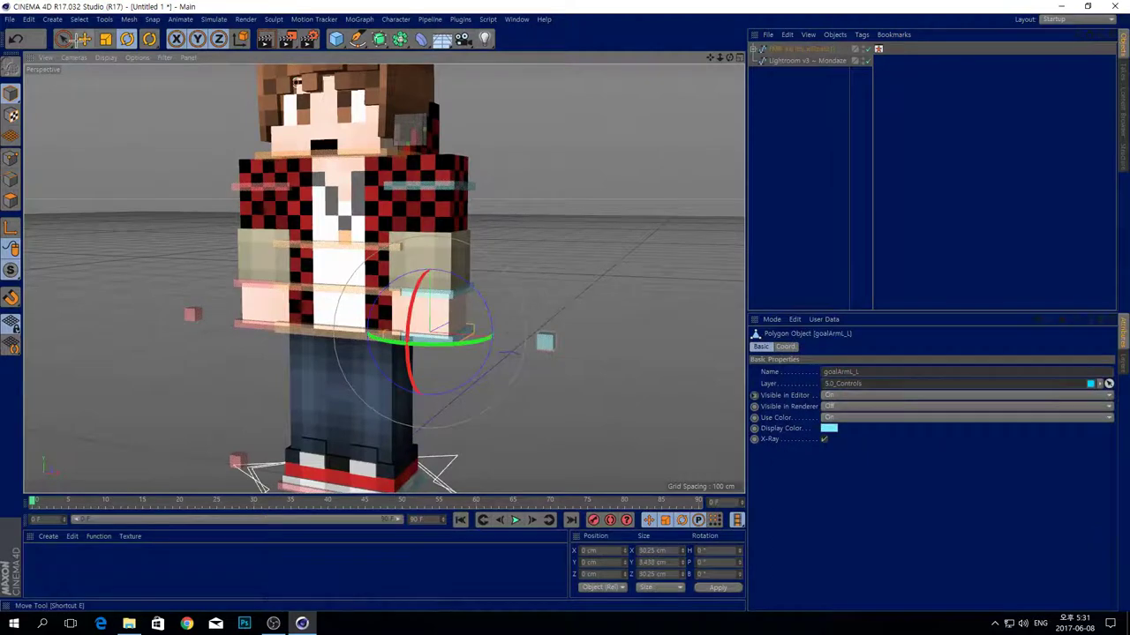
click(605, 257)
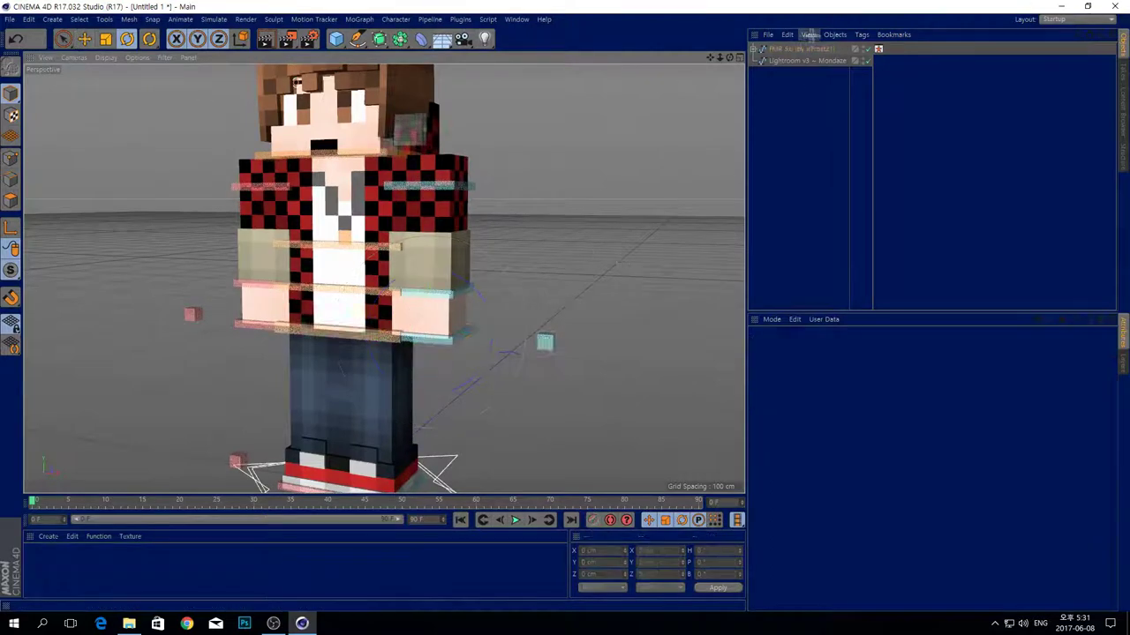
click(437, 335)
click(84, 40)
mouse_move(495, 271)
mouse_down()
mouse_move(527, 255)
mouse_move(478, 238)
mouse_move(504, 256)
mouse_up()
click(559, 253)
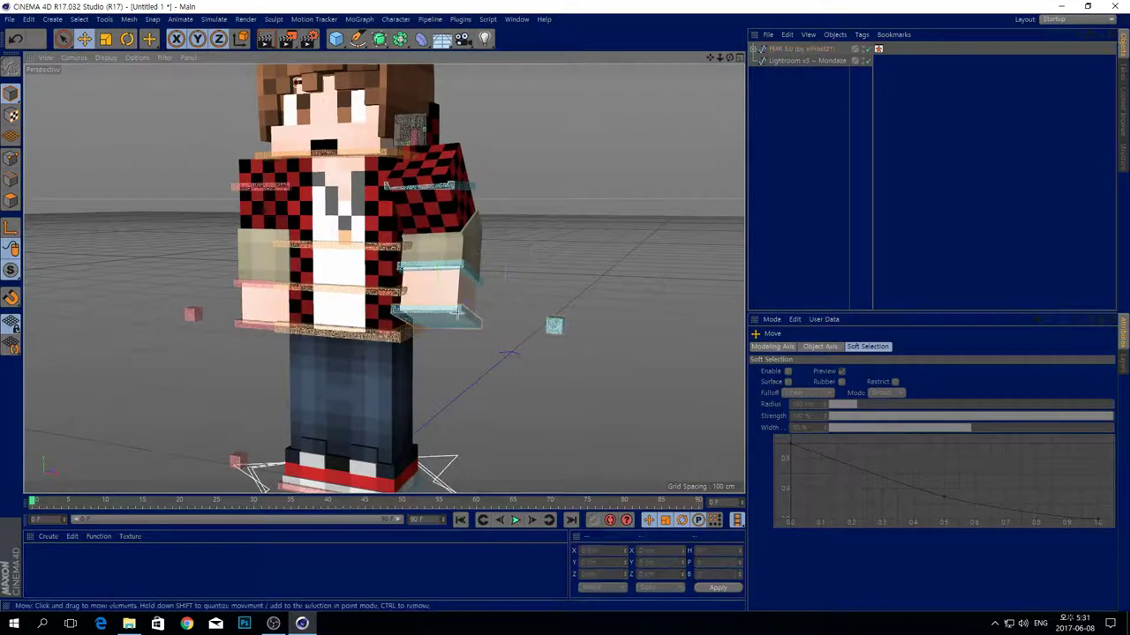
key(ctrl+z)
key(ctrl+z)
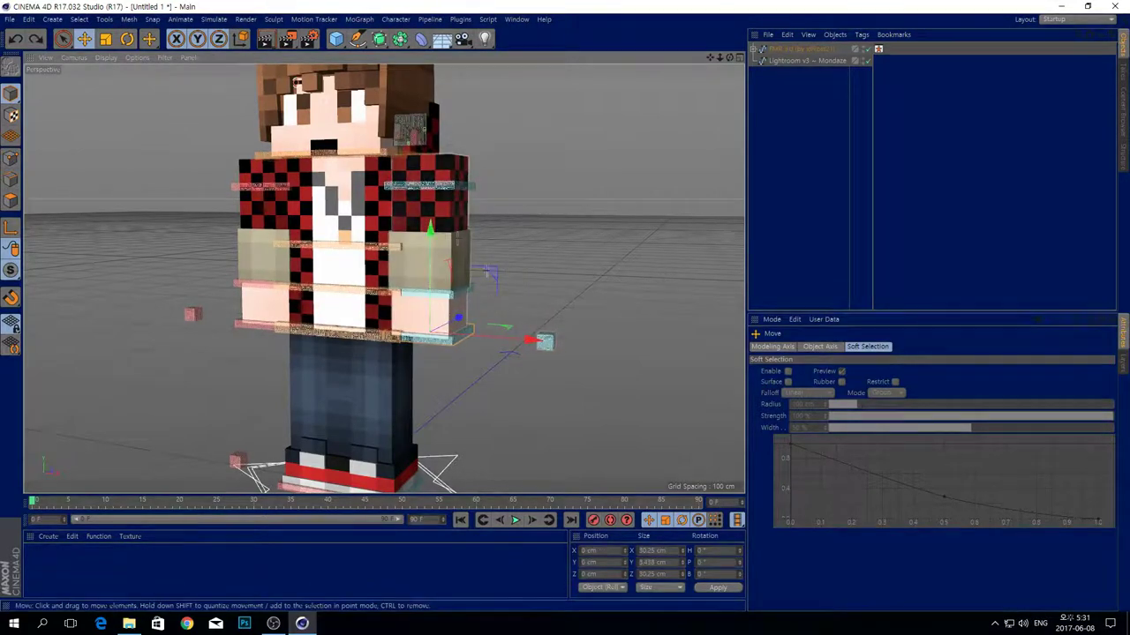
- Try to raise the left hand control and shift it freely around the body, undoing the arm moves
drag(432, 280, 435, 254)
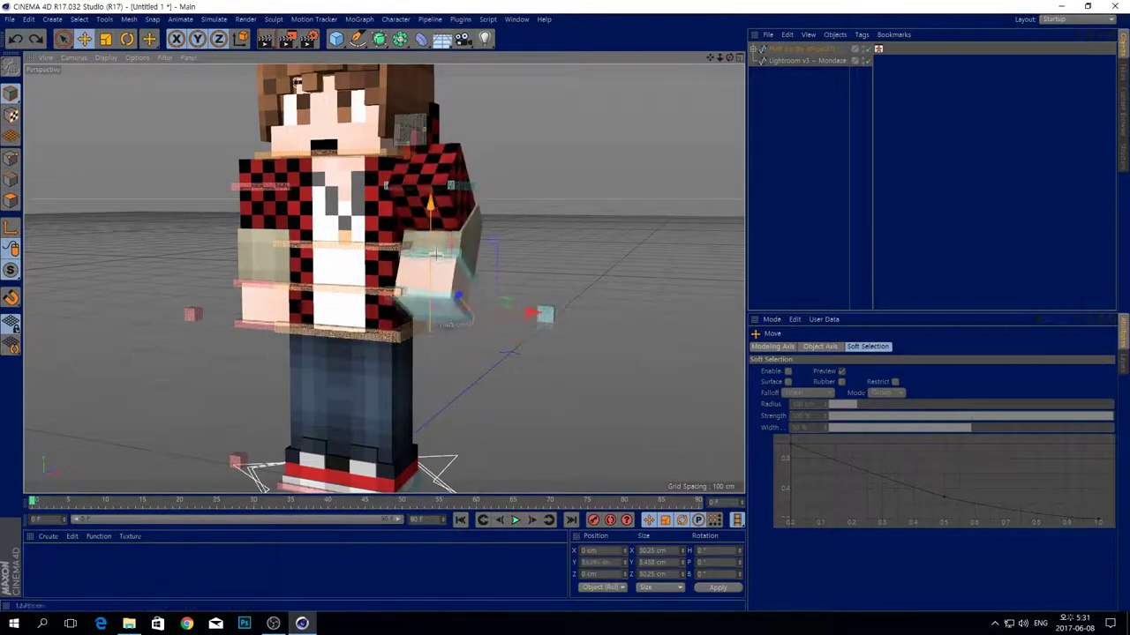
drag(487, 304, 307, 414)
key(ctrl+z)
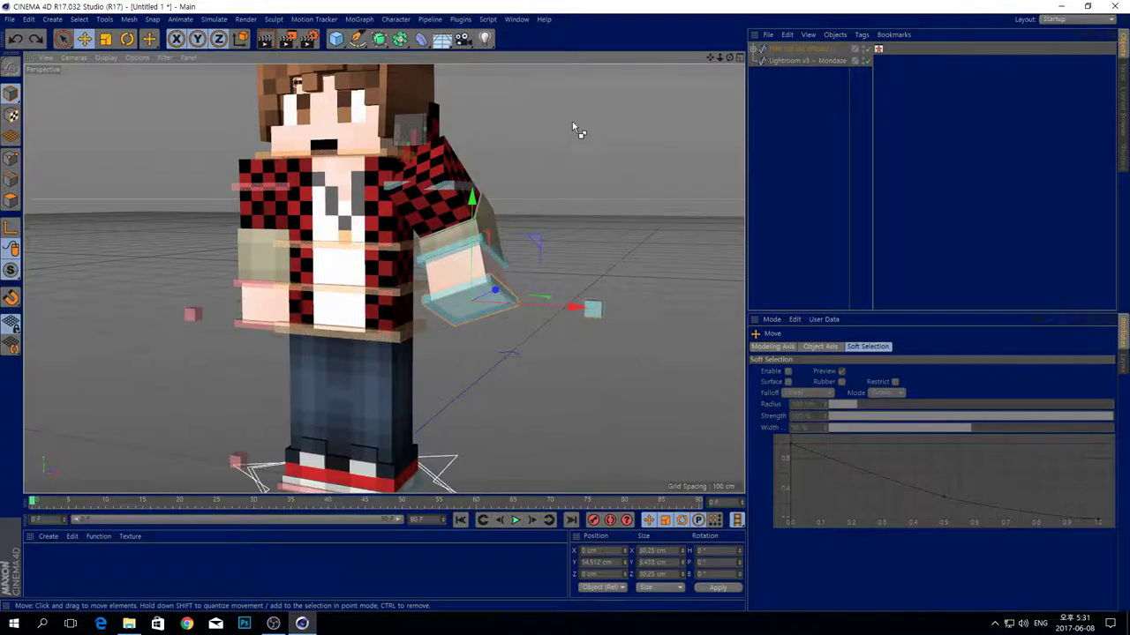
key(ctrl+z)
key(ctrl+z)
click(600, 171)
scroll(604, 174, down, 2)
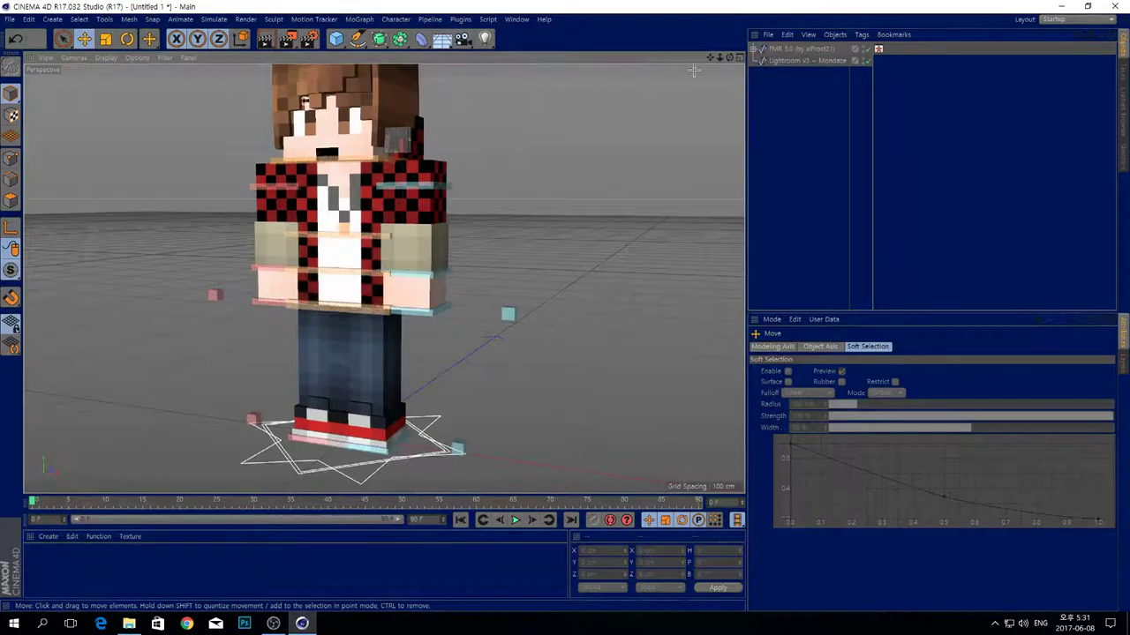
key(ctrl+z)
key(ctrl+z)
key(ctrl+z)
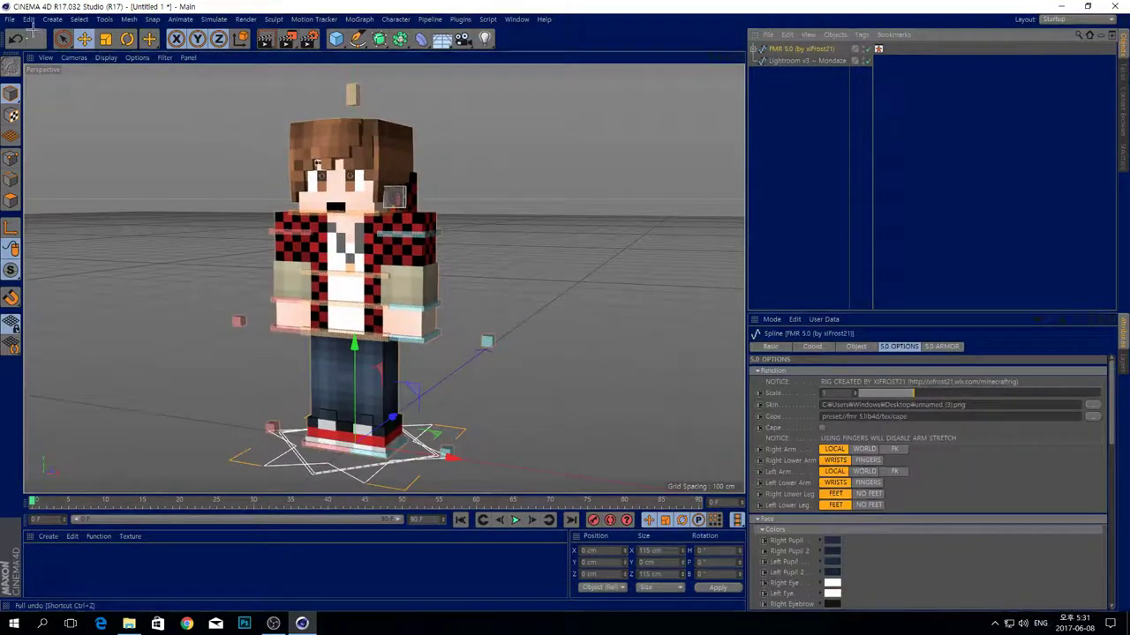
- Turn the whole FMR 5.0 rig around its vertical axis so the character faces slightly toward its own left
key(r)
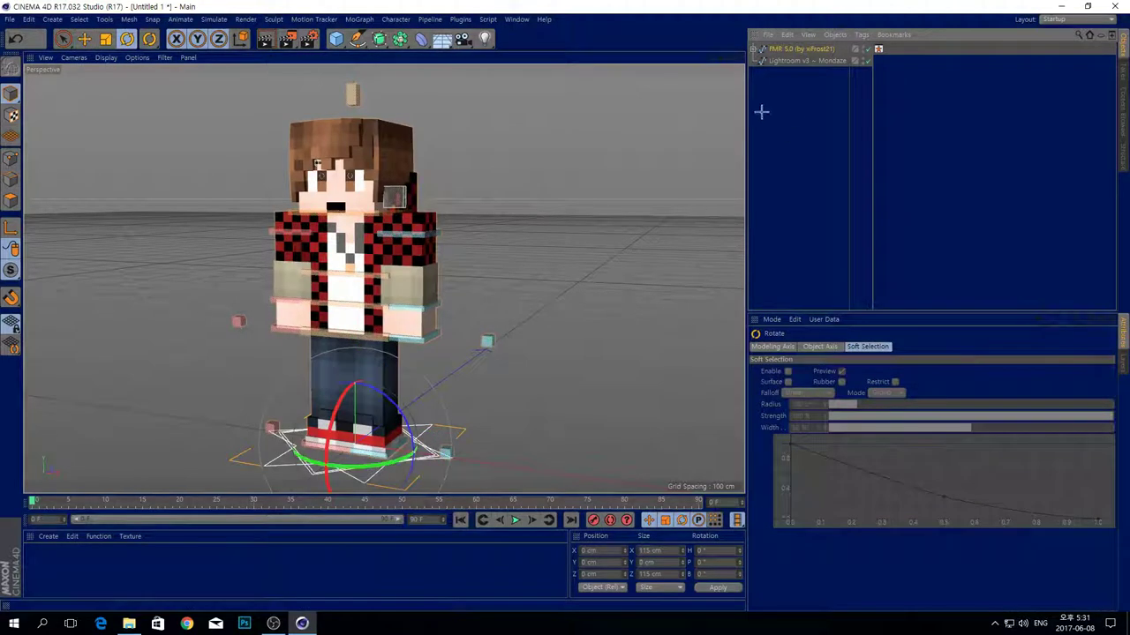
click(761, 112)
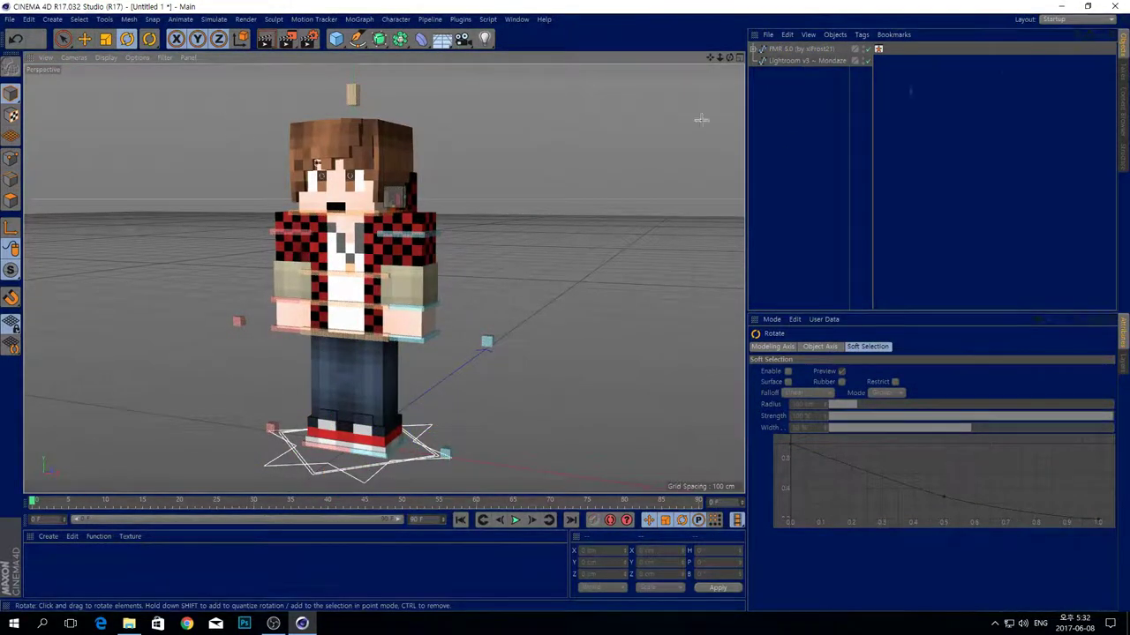
click(482, 364)
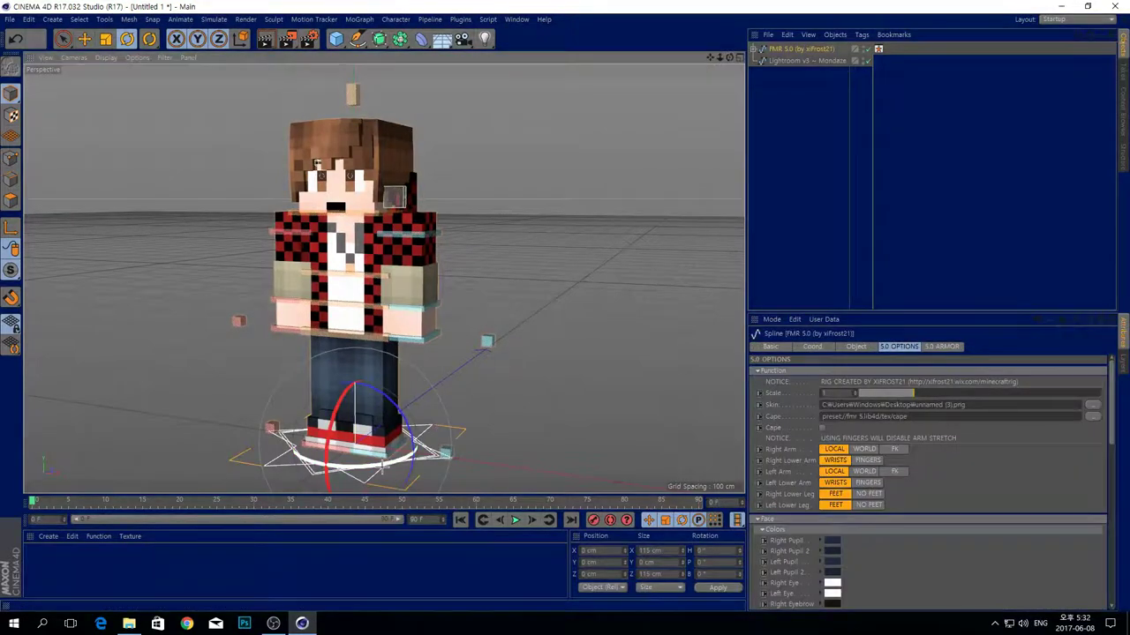
click(149, 39)
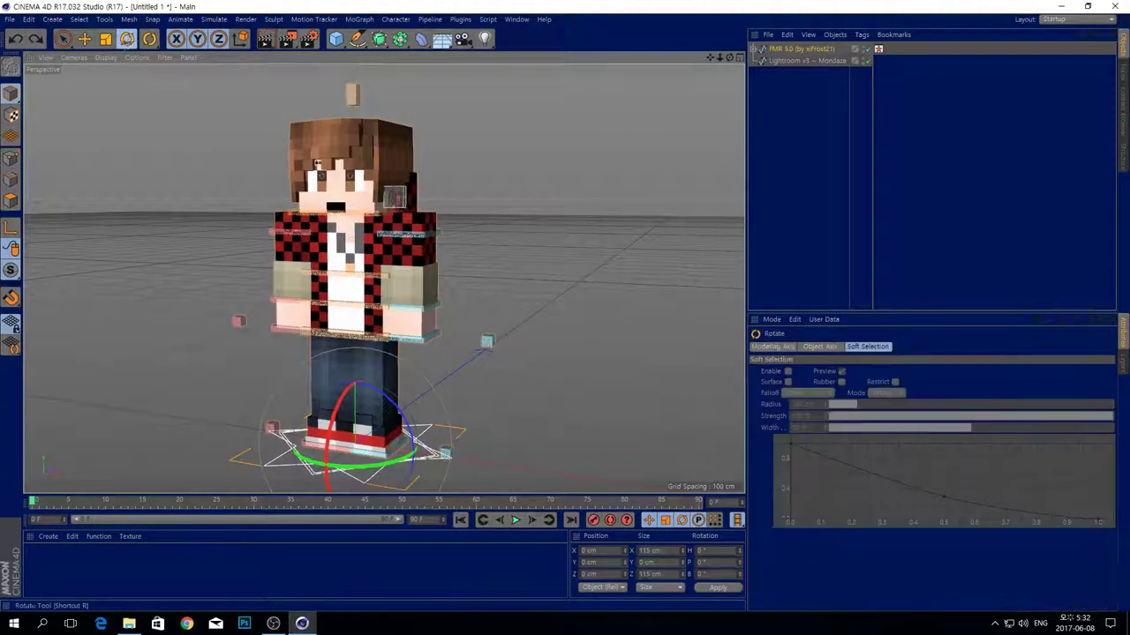
click(85, 39)
click(127, 38)
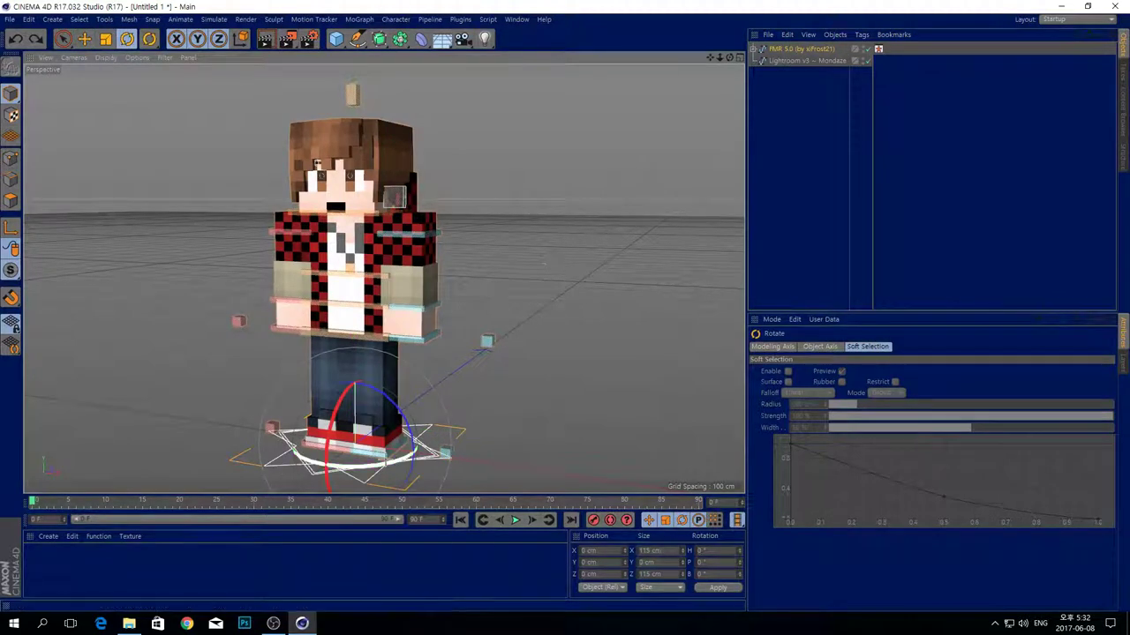
drag(408, 459, 431, 449)
click(564, 341)
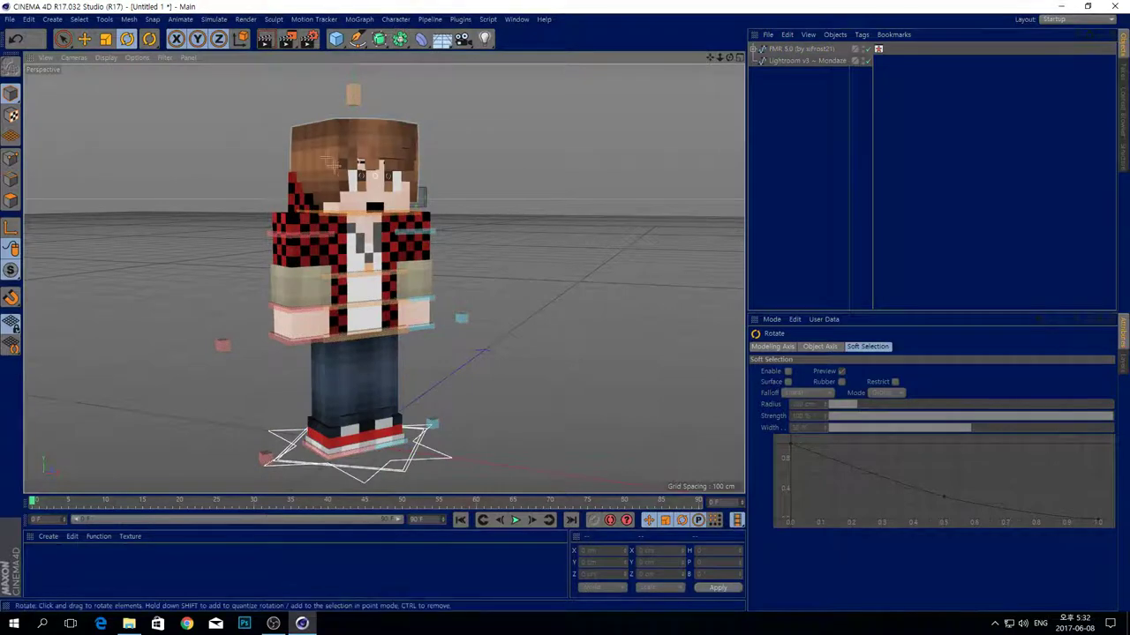
- Turn and tilt the head toward the character's right by rotating the controlNeck control
click(365, 216)
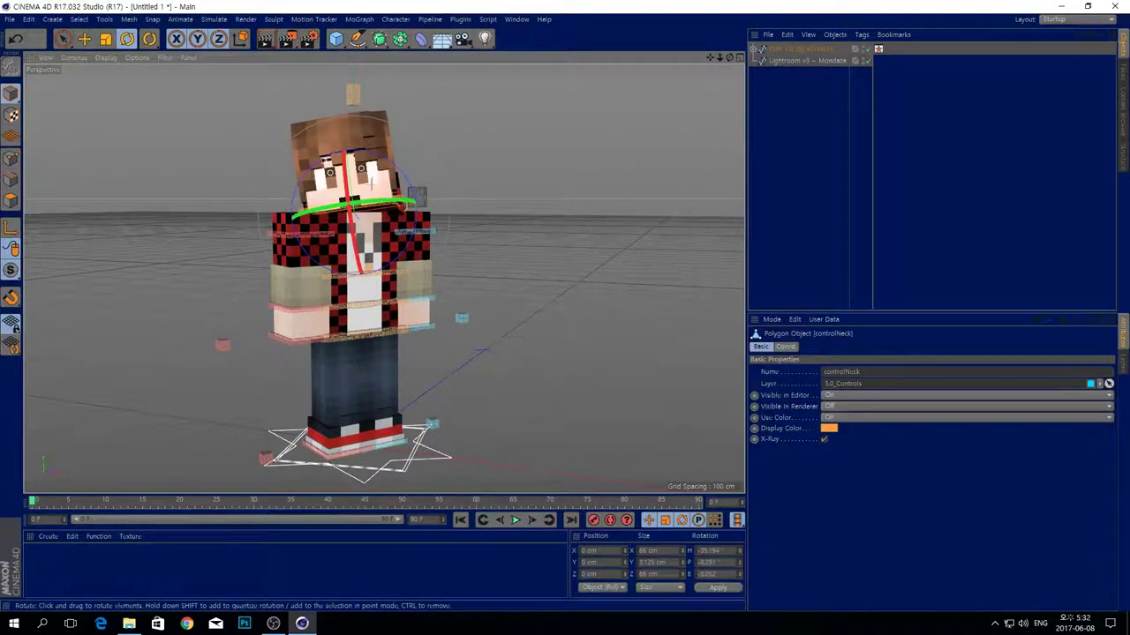
drag(378, 210, 385, 226)
drag(351, 181, 377, 202)
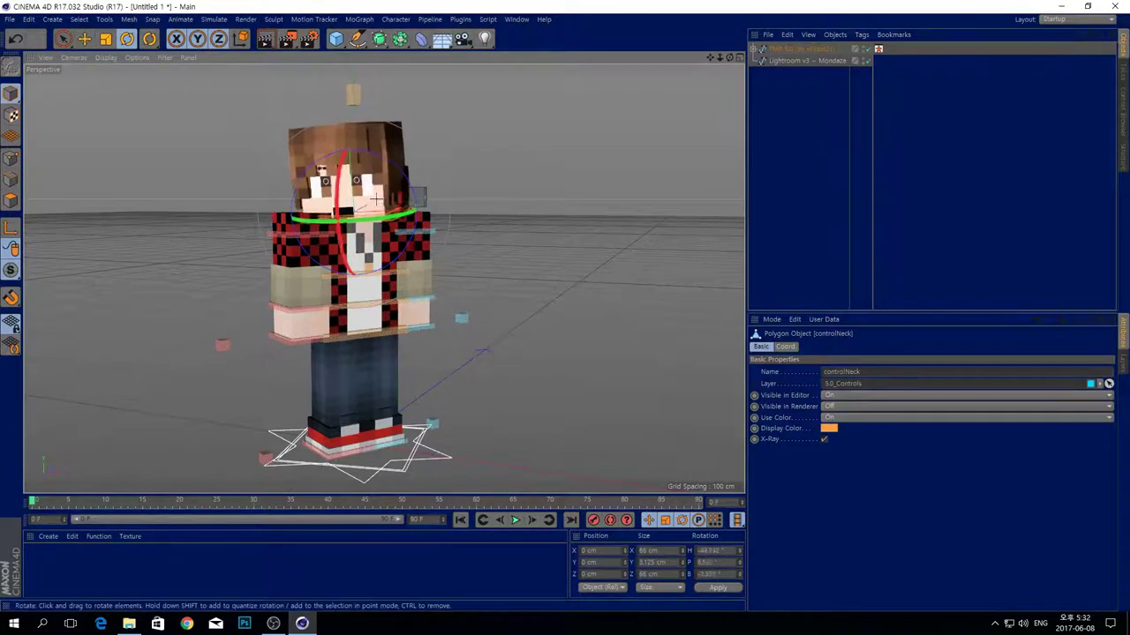
- Rotate controlArmR to raise the right arm forward with a bent elbow, and rotate the torso control to lean the upper body
click(319, 249)
click(304, 236)
drag(301, 249, 375, 227)
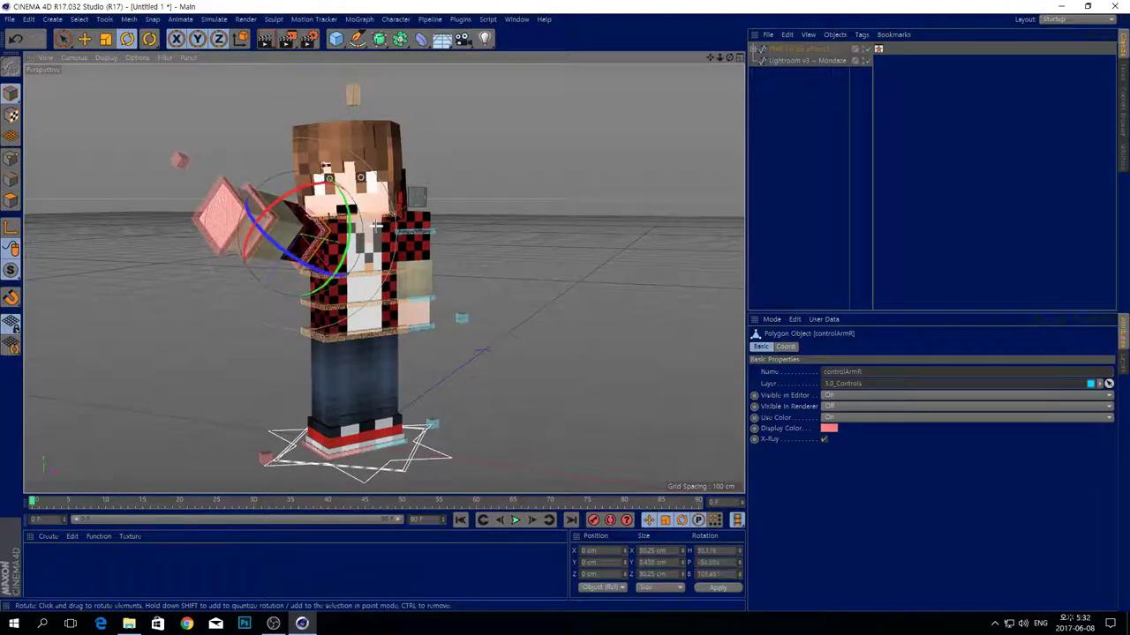
drag(216, 237, 227, 260)
click(386, 274)
drag(387, 272, 360, 223)
- Raise the left foot control off the ground and rotate it so the left knee bends in a running pose
drag(731, 57, 702, 64)
click(406, 449)
click(84, 39)
drag(266, 429, 314, 342)
click(127, 39)
drag(436, 348, 436, 375)
click(558, 346)
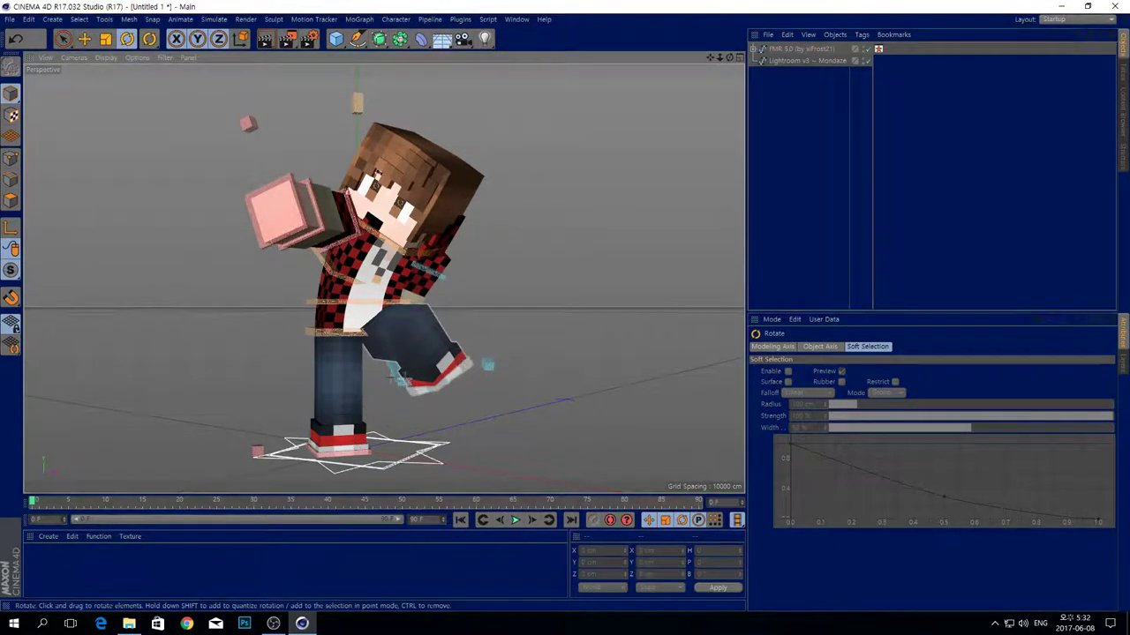
- Move the right foot control goalLegR outward and away from the body so the right leg stretches out diagonally
click(351, 432)
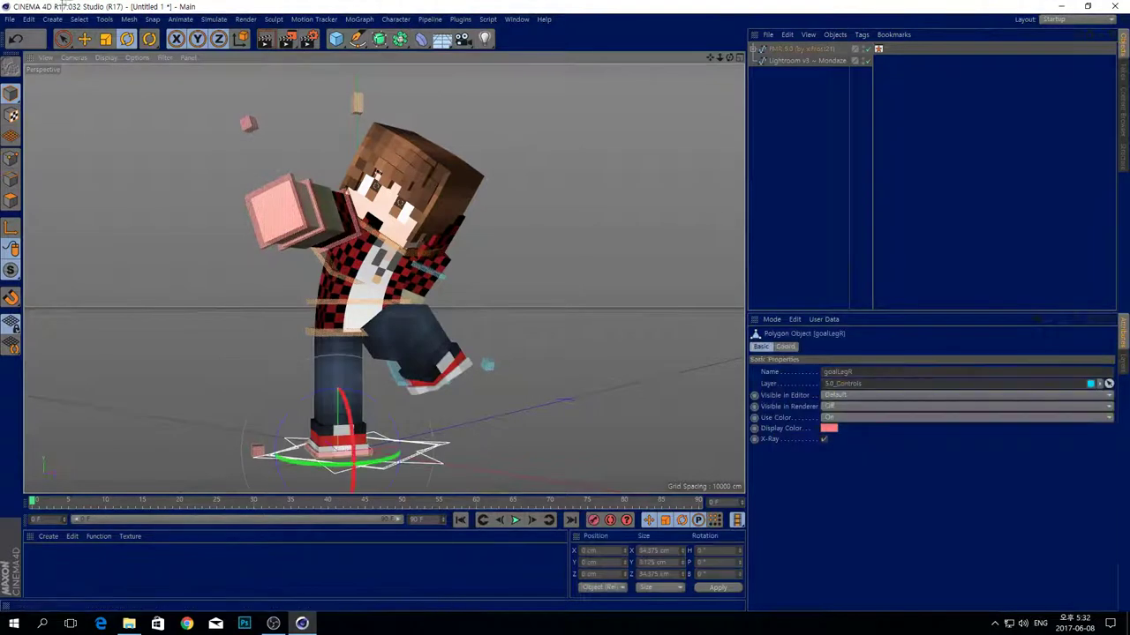
click(84, 38)
drag(369, 395, 322, 411)
- Rotate the left arm's shoulder control so the arm swings outward and away from the torso
click(439, 275)
key(r)
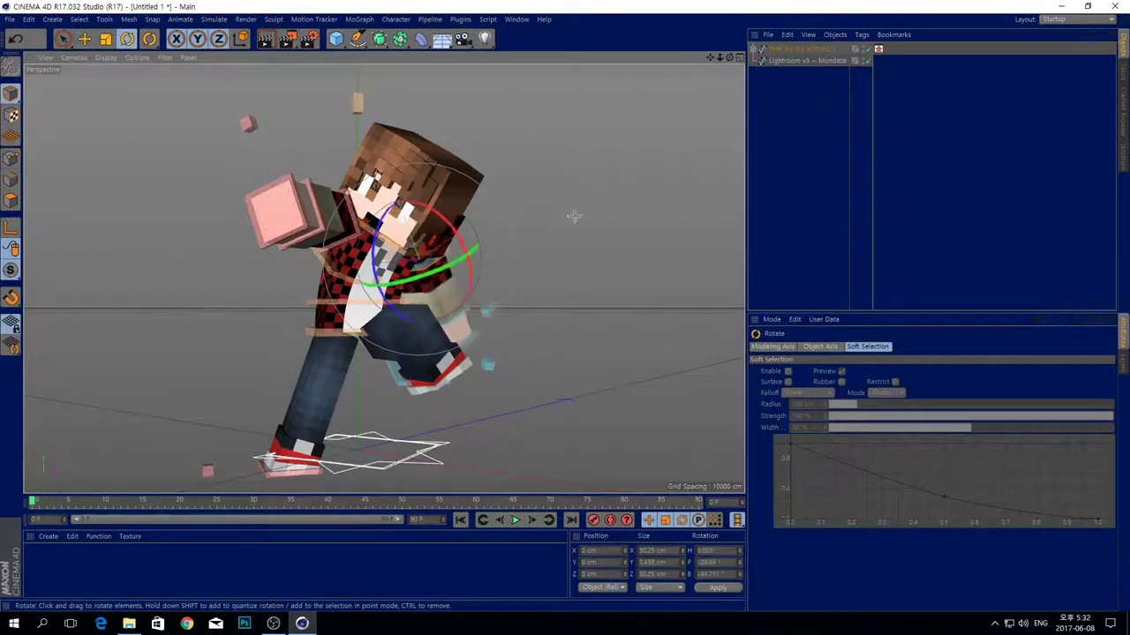
drag(474, 261, 478, 245)
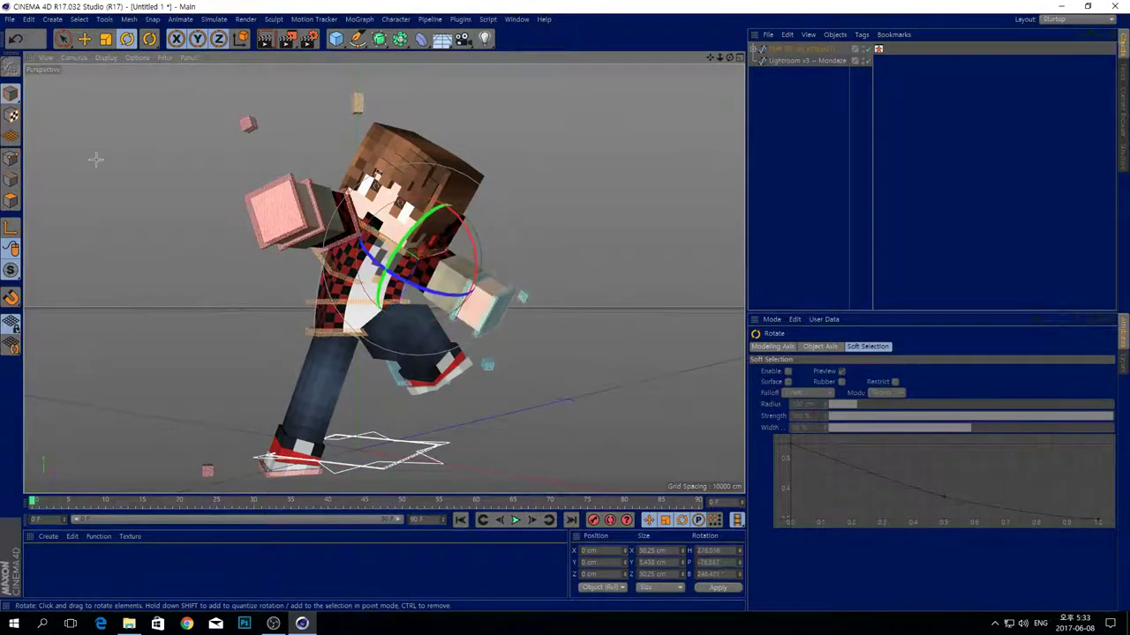
- Move the left hand control goalArmL_L inward so the left forearm bends closer to the body
click(85, 40)
click(505, 292)
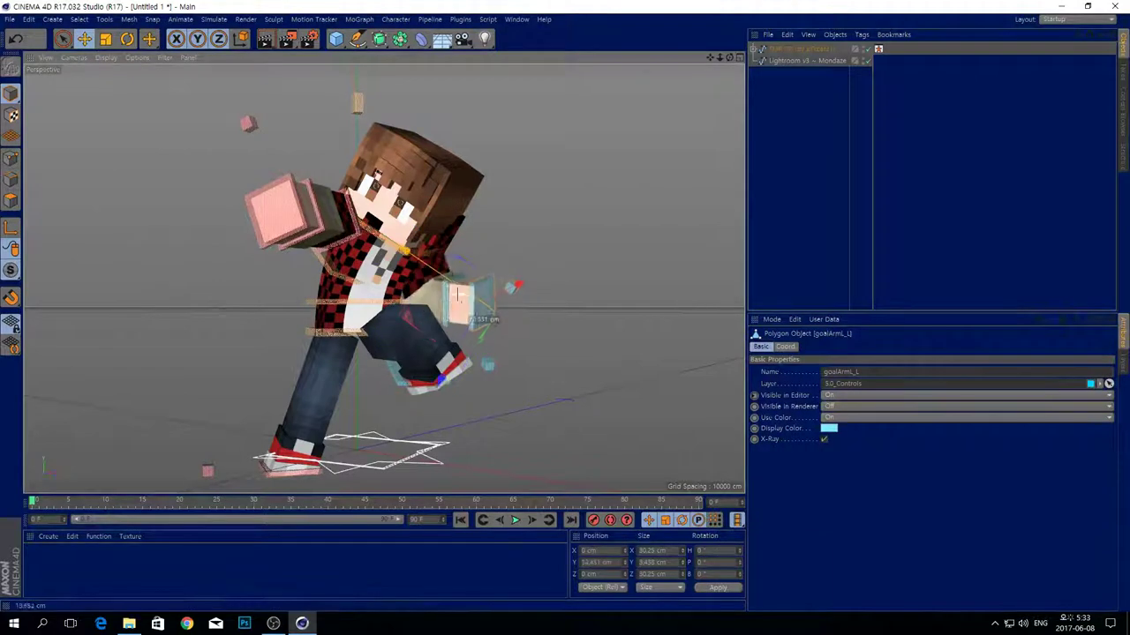
click(600, 251)
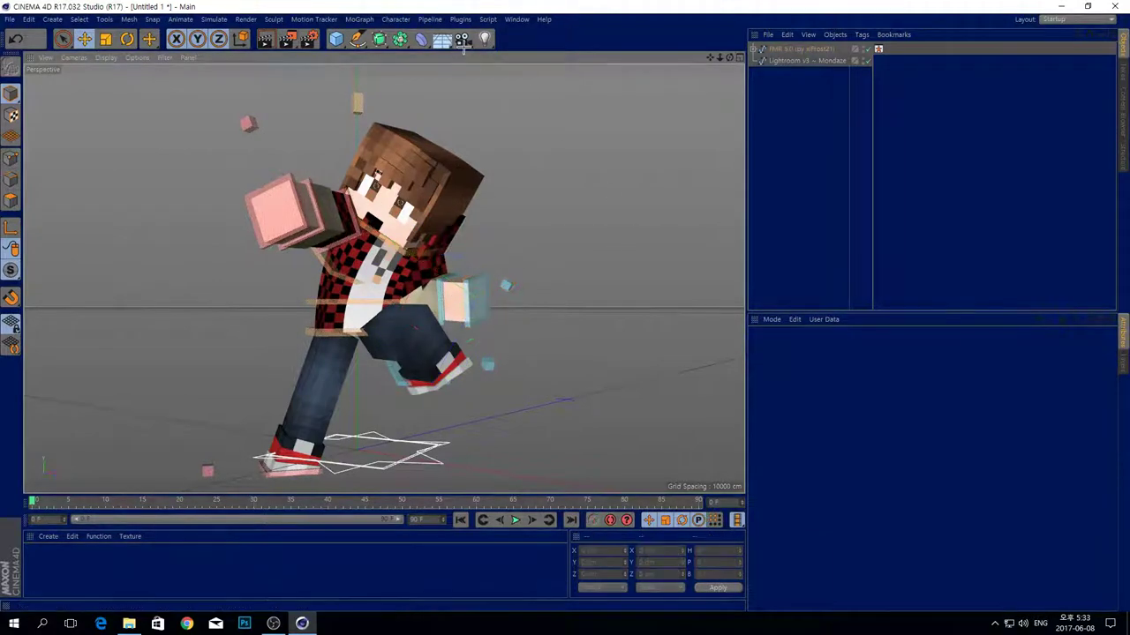
- Frame the whole posed character from a low front angle and add a Camera object with that view
mouse_move(709, 58)
mouse_down()
mouse_move(709, 41)
mouse_move(719, 61)
mouse_up()
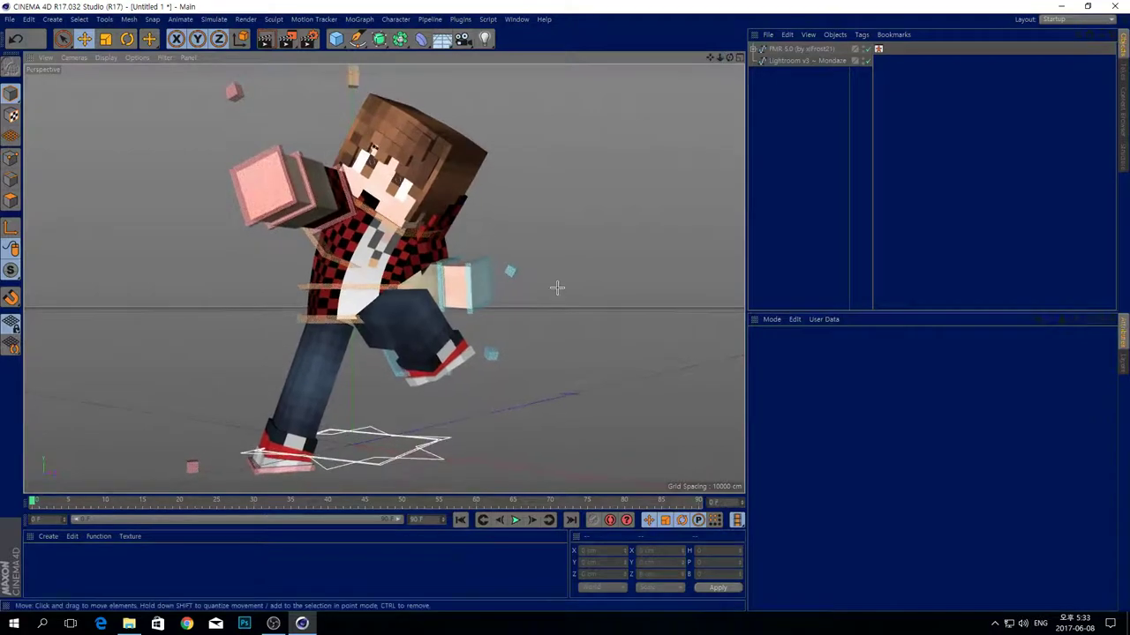
drag(729, 57, 729, 58)
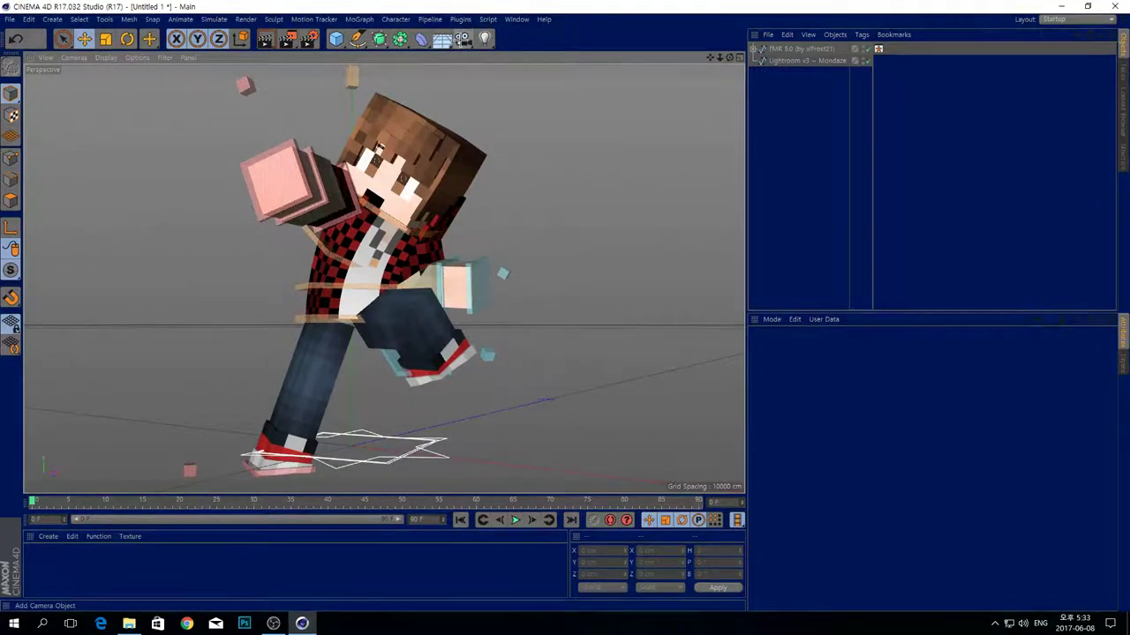
click(463, 39)
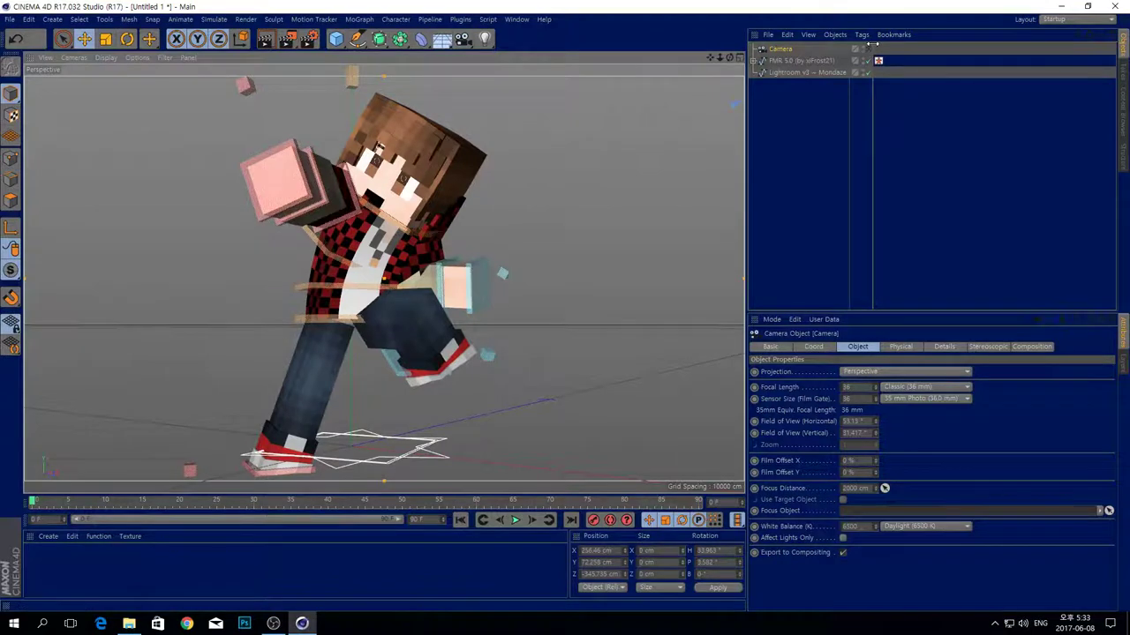
click(868, 50)
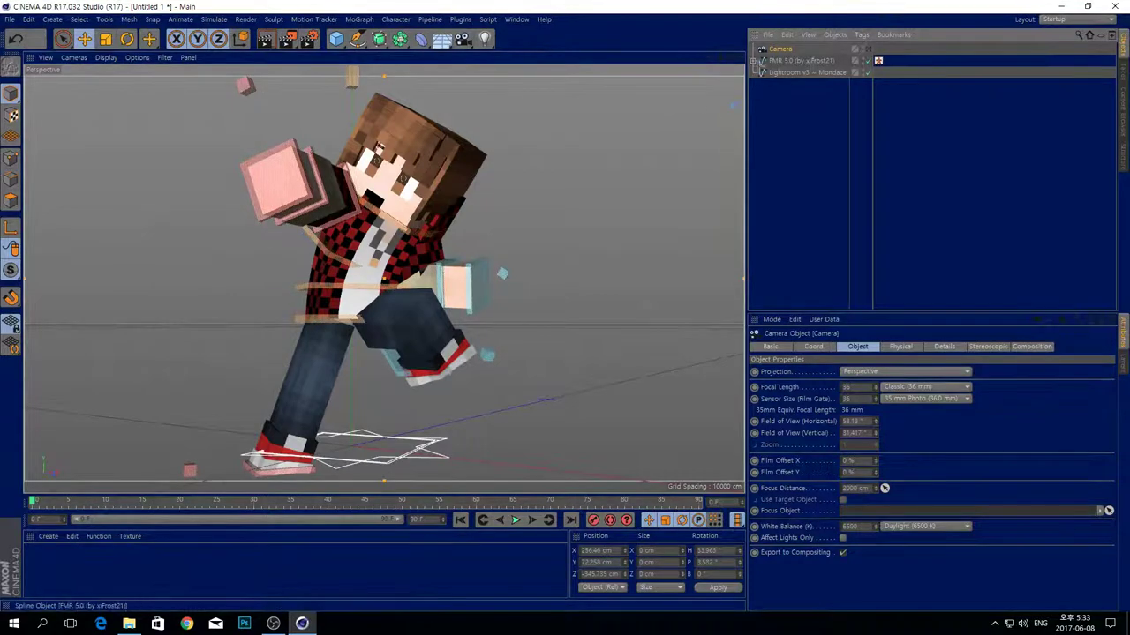
- Rotate controlArmL so the left arm lifts up beside the torso, and return to the camera view to check the pose
drag(731, 59, 474, 275)
click(473, 275)
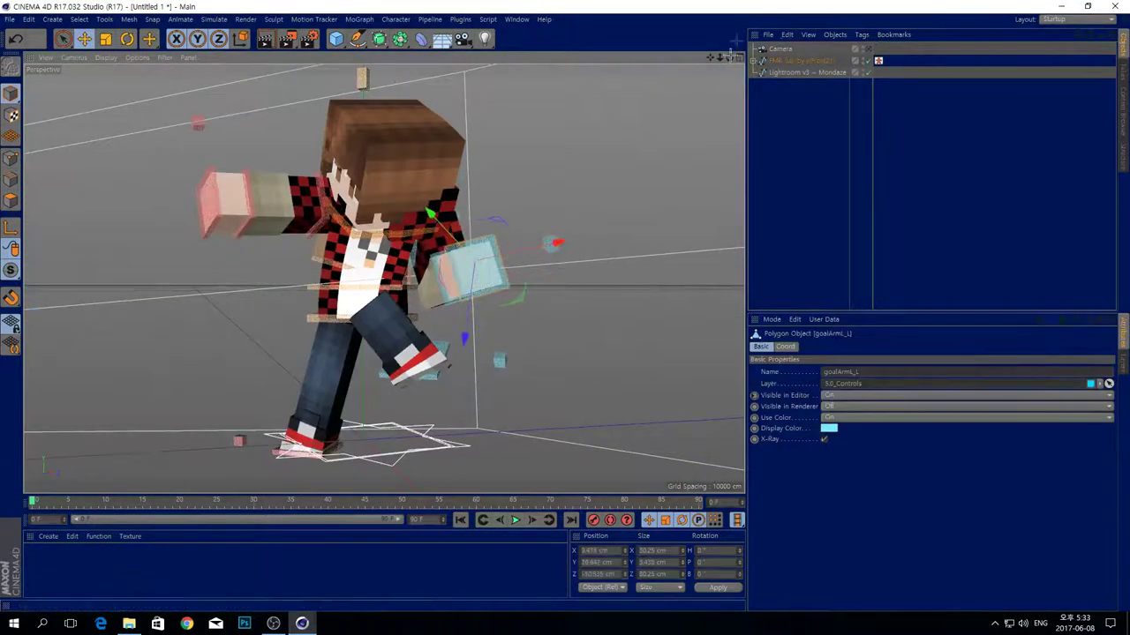
drag(729, 59, 437, 242)
click(430, 226)
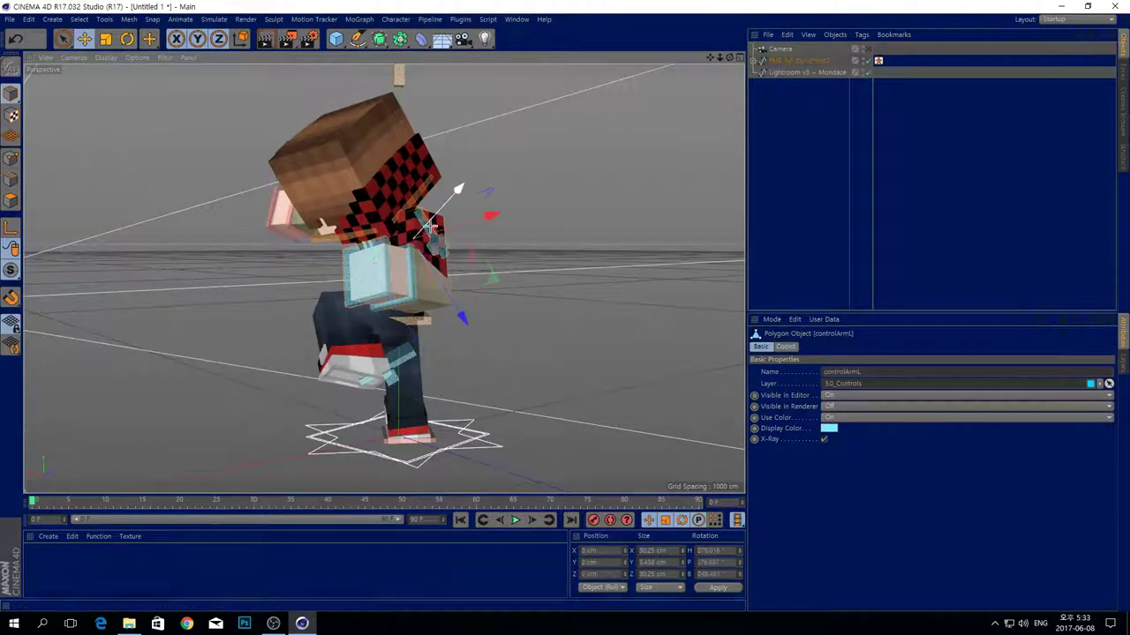
click(128, 40)
drag(456, 280, 399, 182)
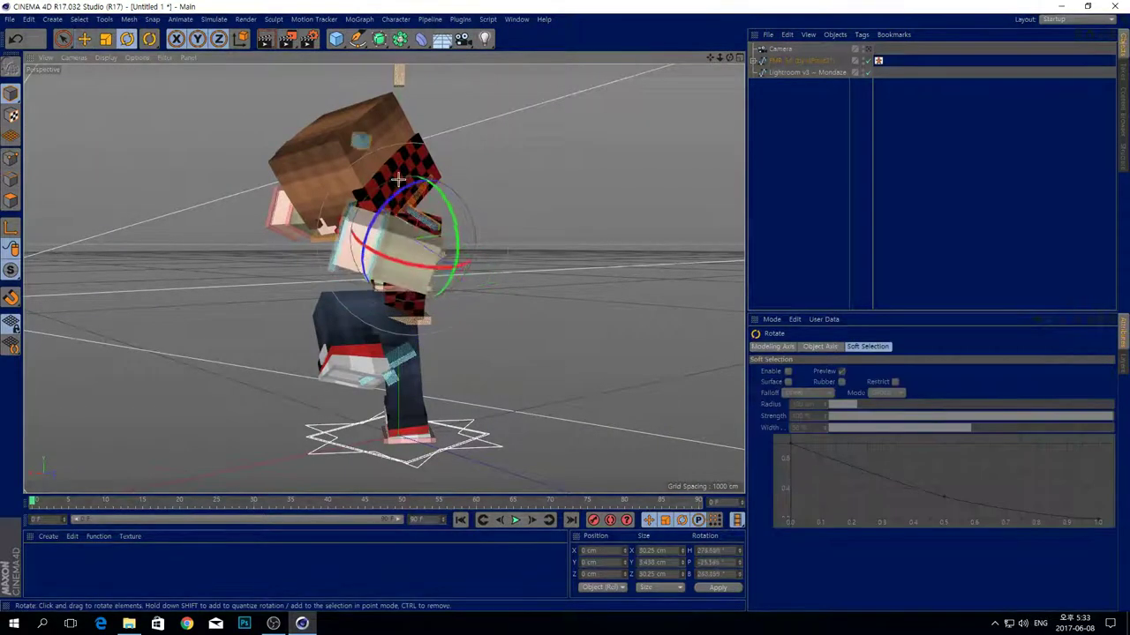
click(869, 49)
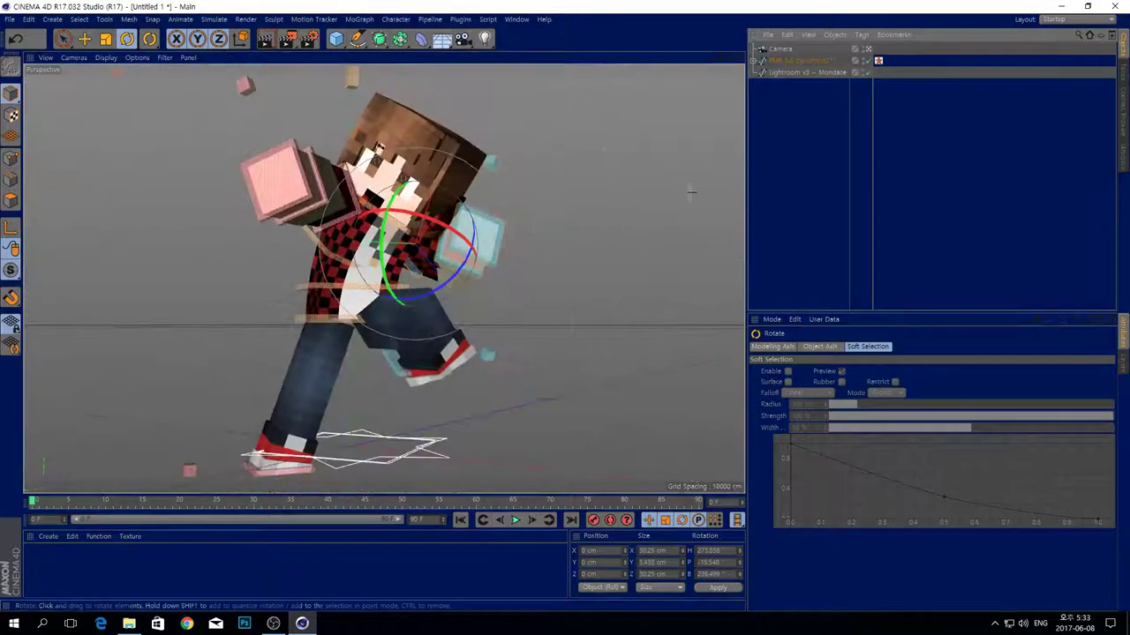
click(329, 213)
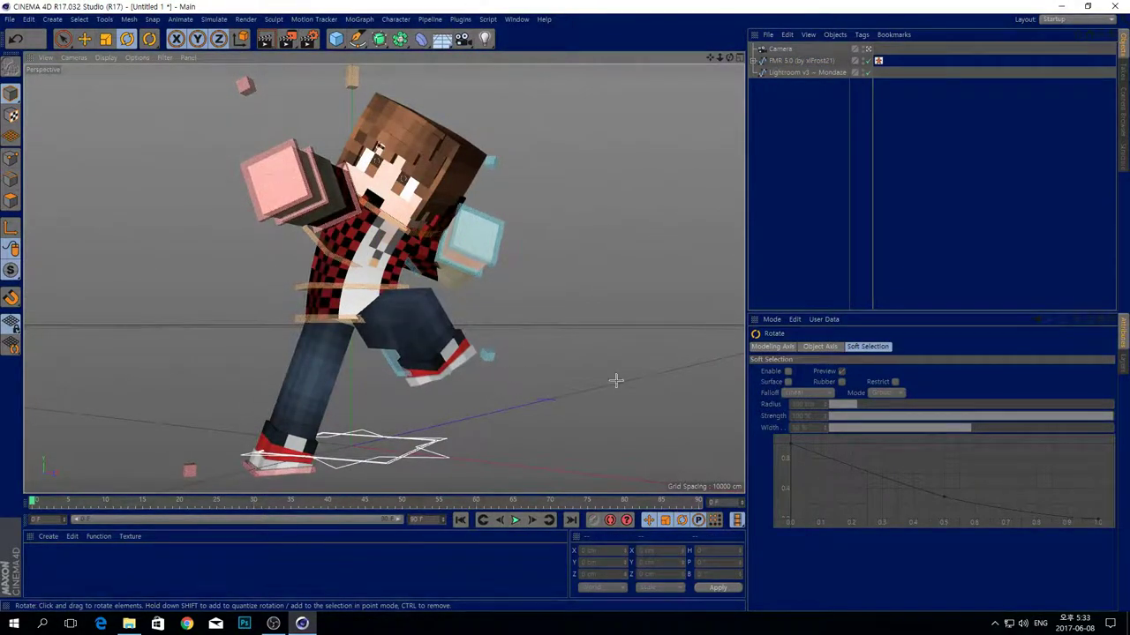
- Find 3D Iron Sword.lib4d in the RIGS folder on Data1 (E:) and bring it into Cinema 4D
click(129, 624)
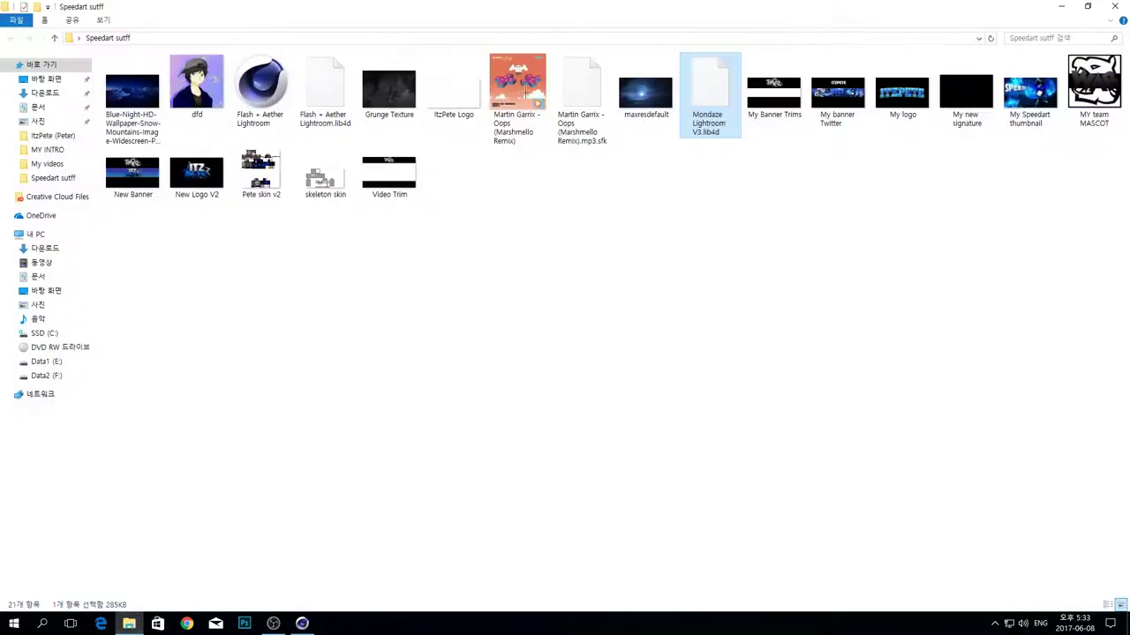
click(41, 363)
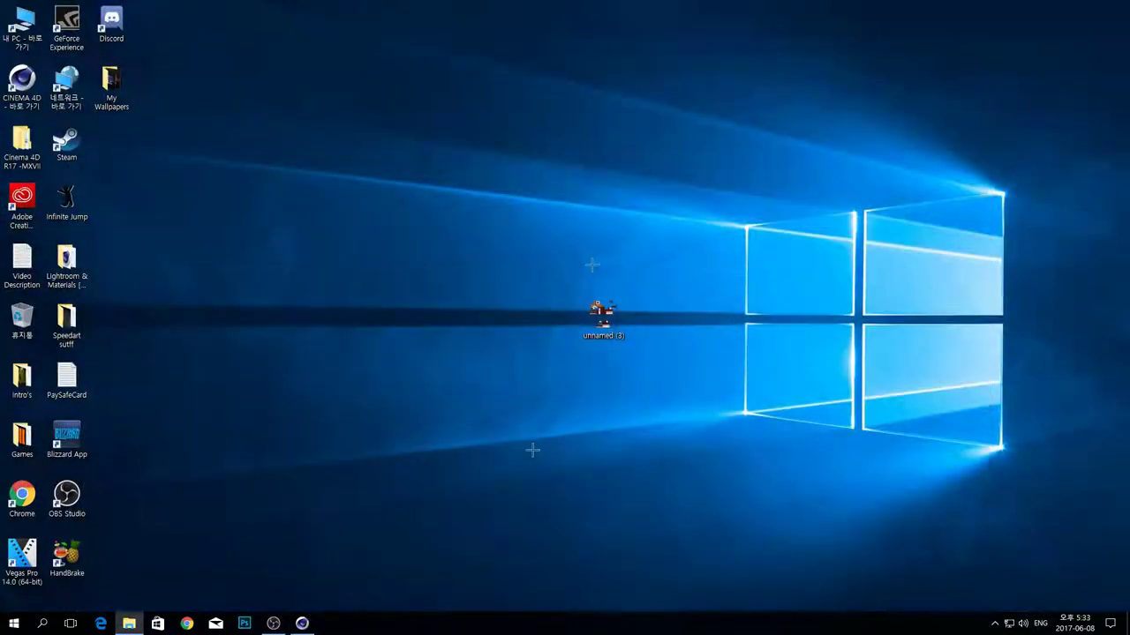
click(302, 628)
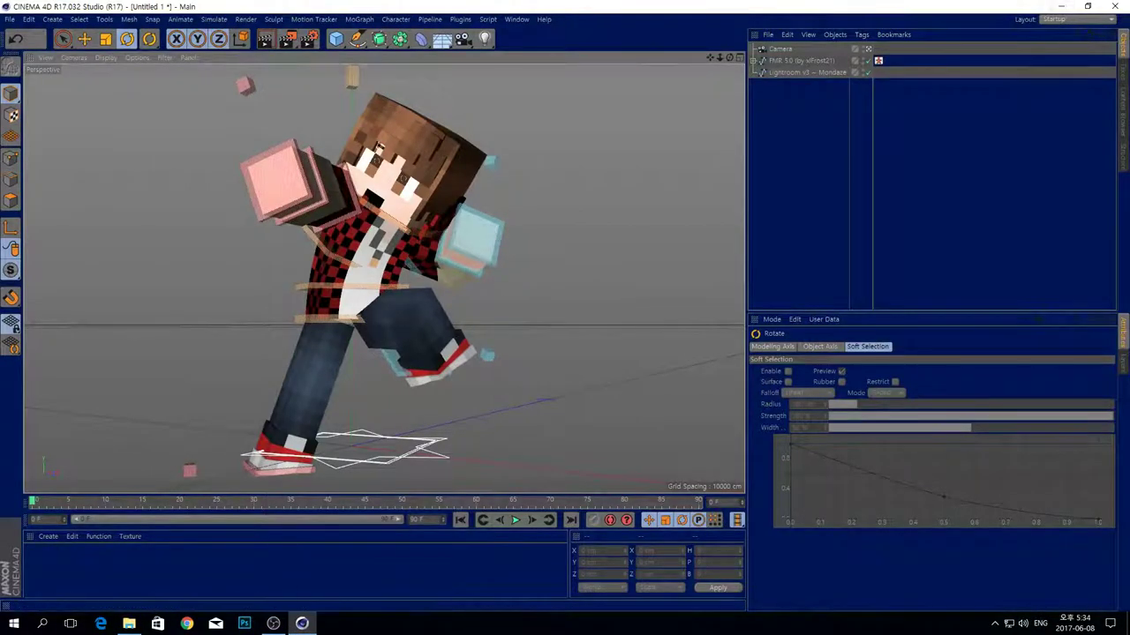
click(1061, 6)
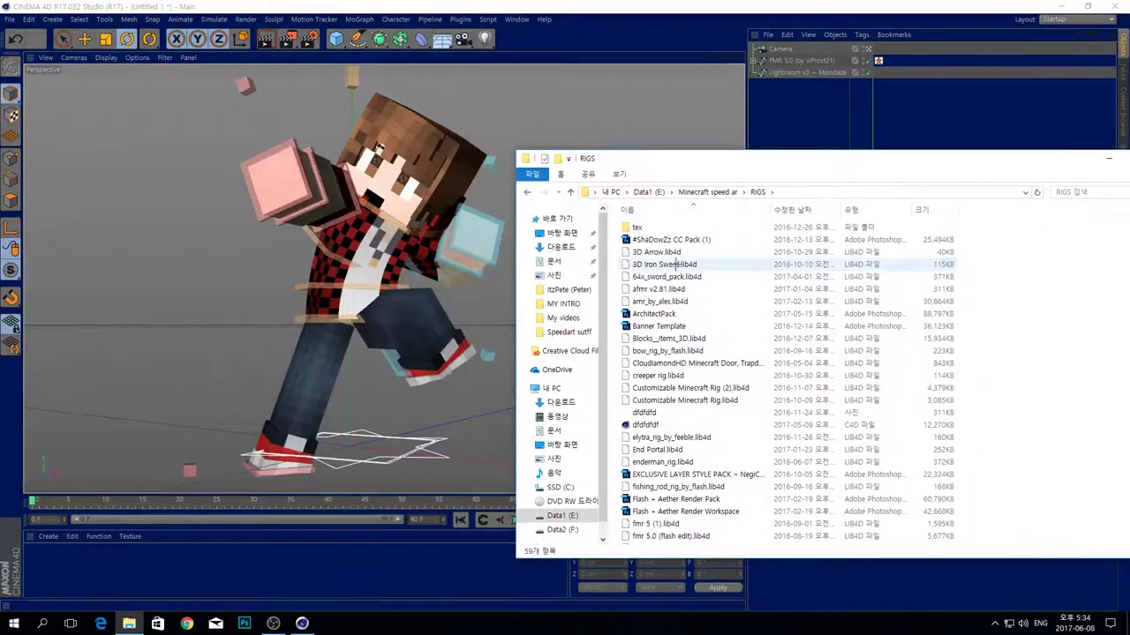
click(686, 265)
drag(686, 265, 163, 298)
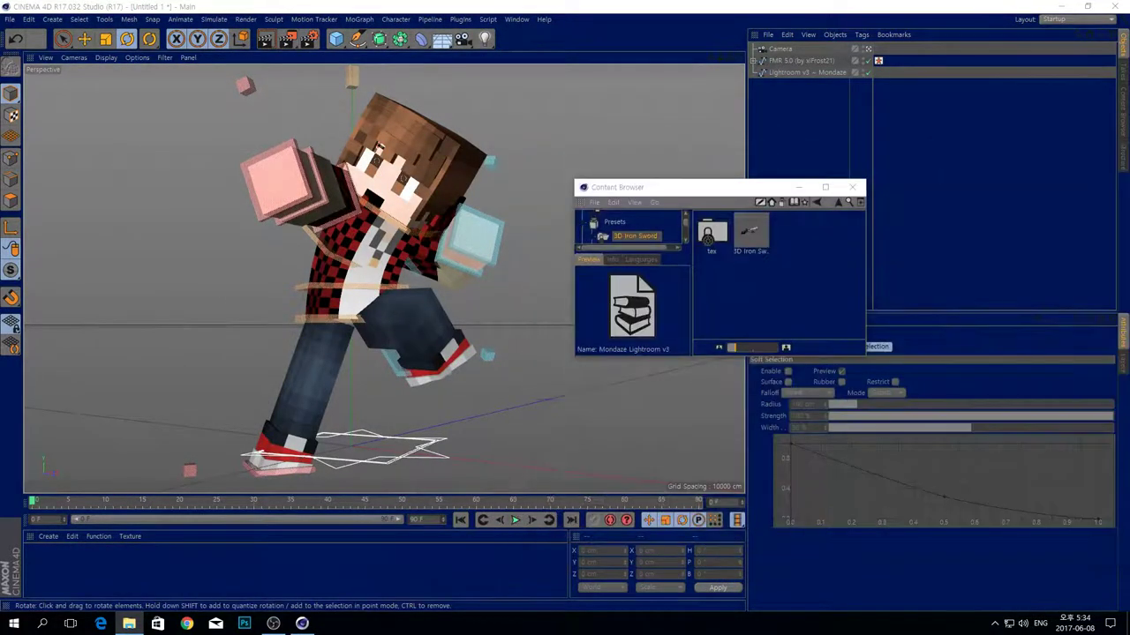
- Load the 3D Iron Sword preset from the Content Browser into the scene and close the browser
drag(759, 186, 484, 160)
double_click(472, 206)
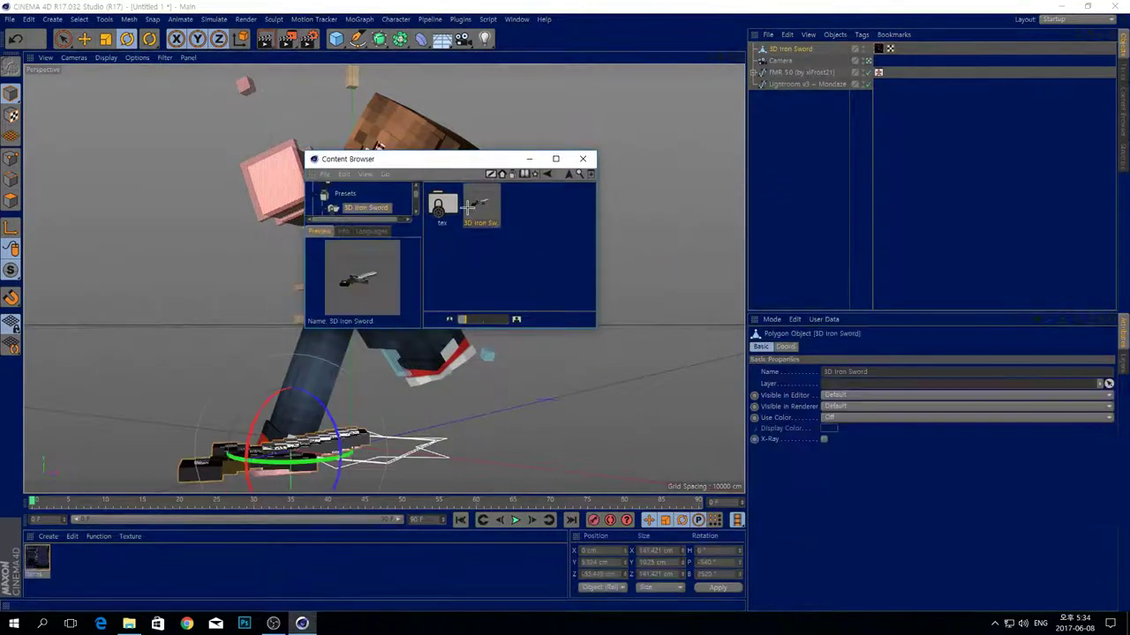
click(587, 158)
- Turn the iron sword around and raise it from the floor to the character's right hand with the blade pointing outward
drag(234, 456, 32, 472)
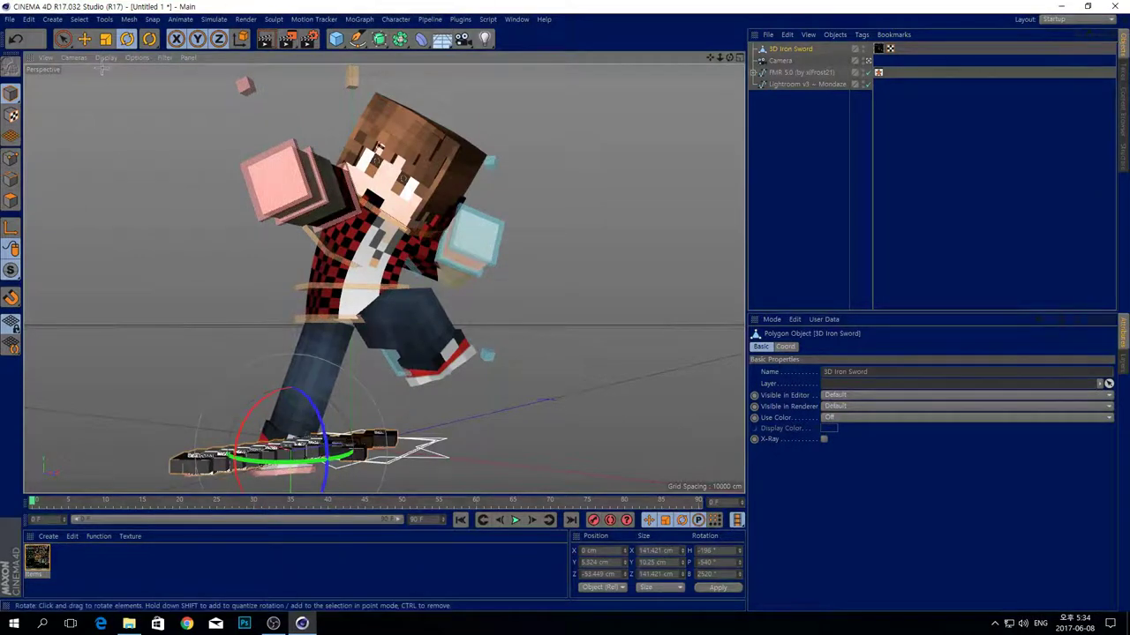
click(84, 39)
drag(291, 445, 349, 166)
key(r)
mouse_move(271, 173)
mouse_down()
mouse_move(304, 131)
mouse_move(281, 152)
mouse_move(269, 181)
mouse_move(280, 179)
mouse_up()
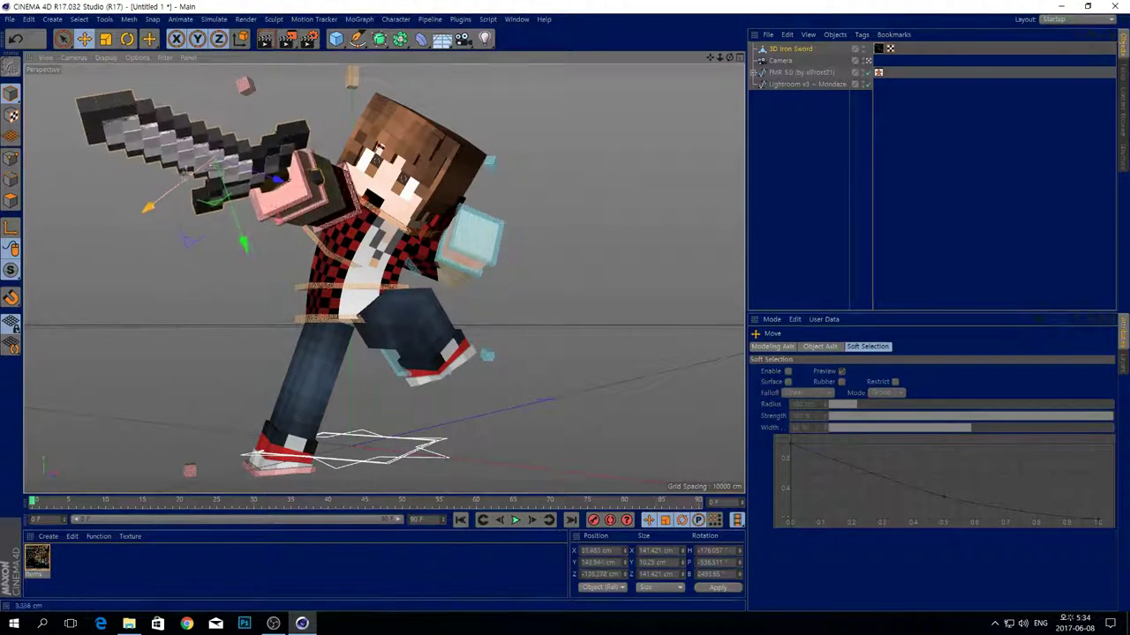
- Roll and tilt the iron sword and shift it so its handle lines up with the right fist
key(r)
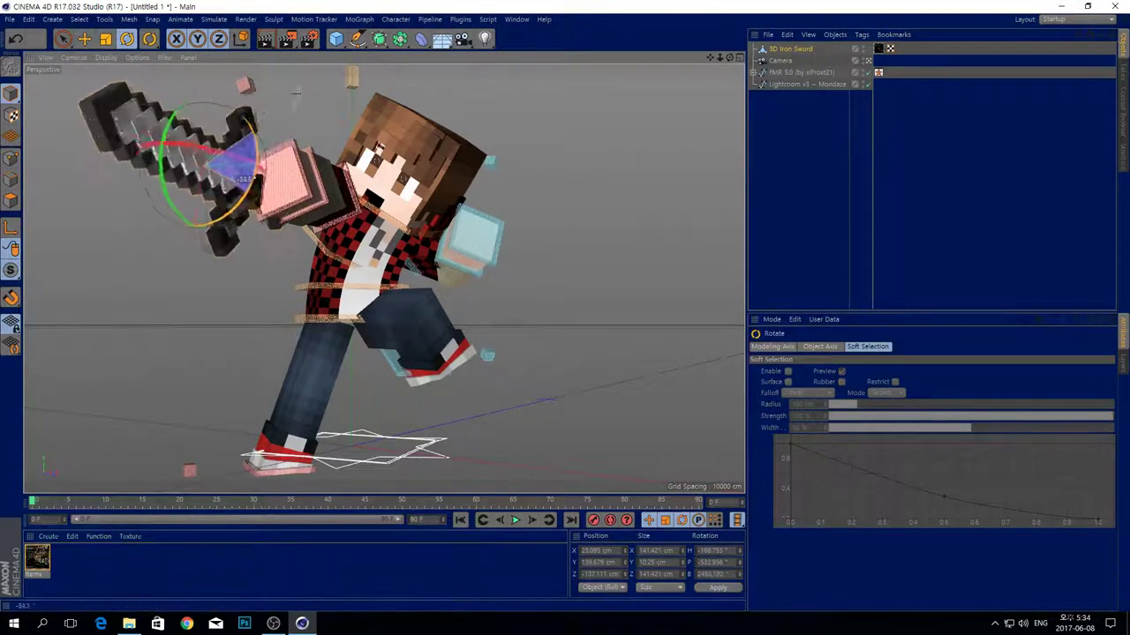
drag(301, 81, 301, 81)
click(84, 39)
drag(254, 155, 208, 225)
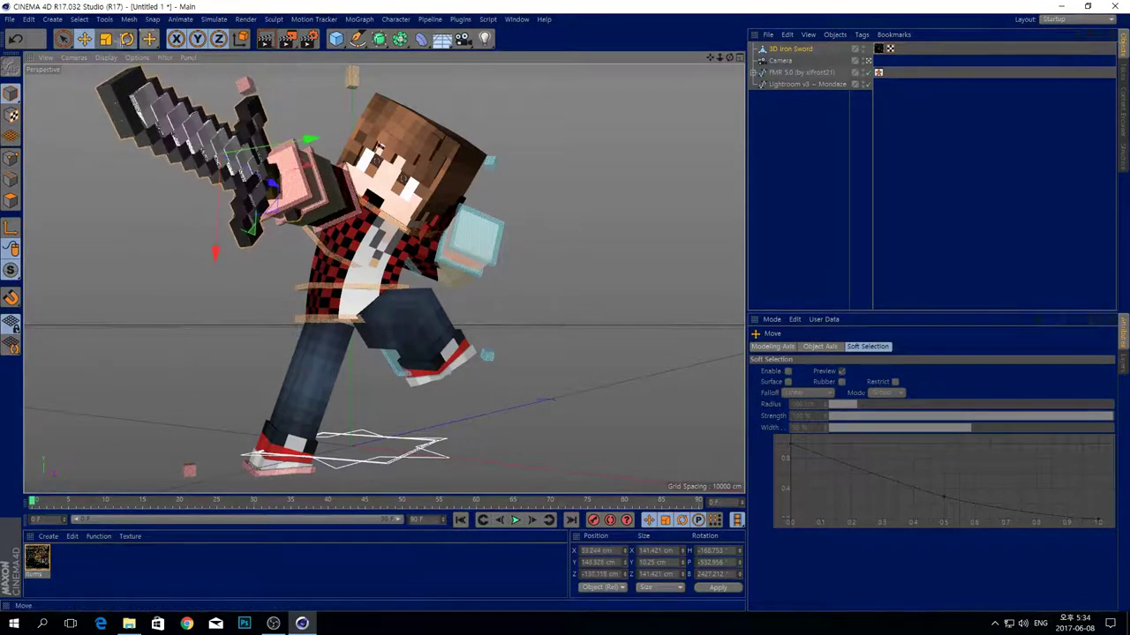
key(r)
drag(196, 181, 183, 150)
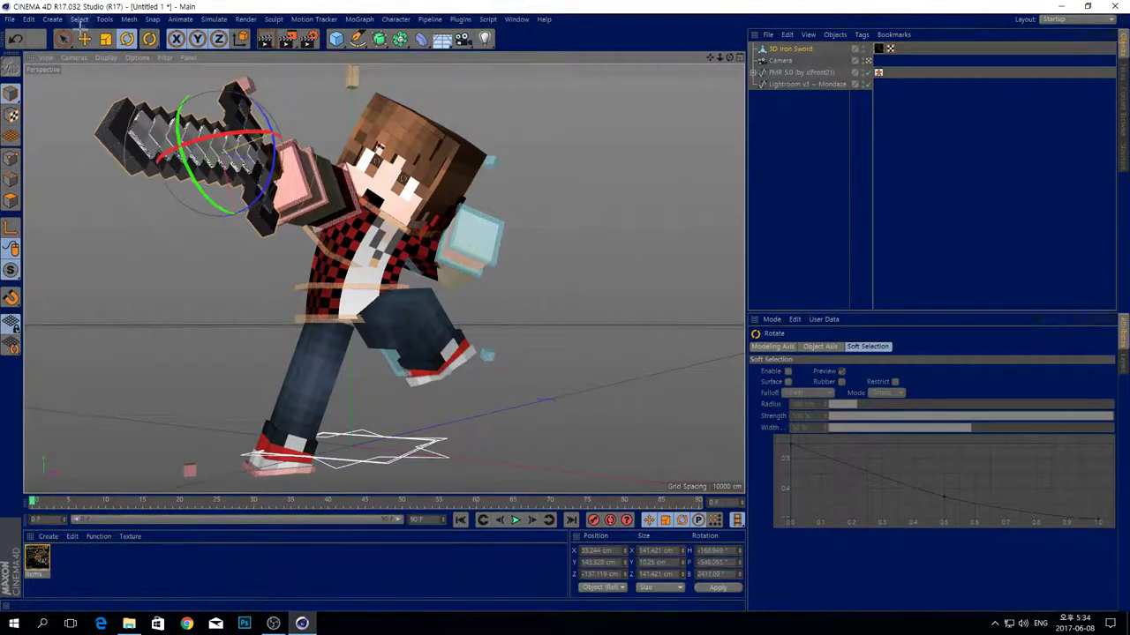
click(84, 39)
drag(230, 227, 234, 247)
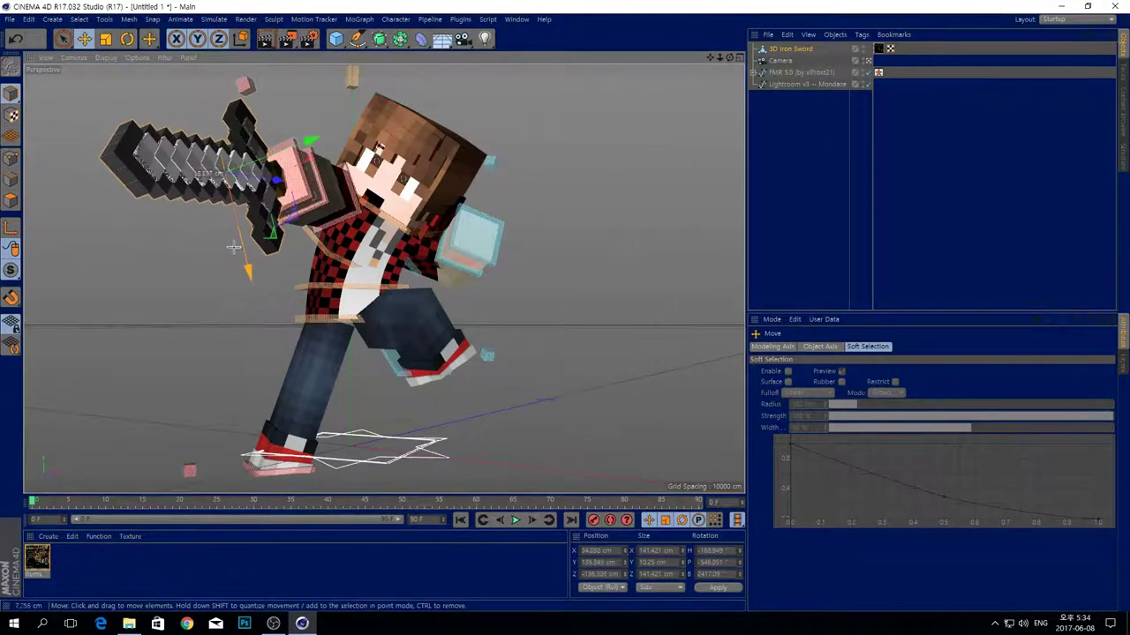
- Leave the camera view, push the sword's handle into the right fist from a side angle, and slightly correct its tilt
click(869, 61)
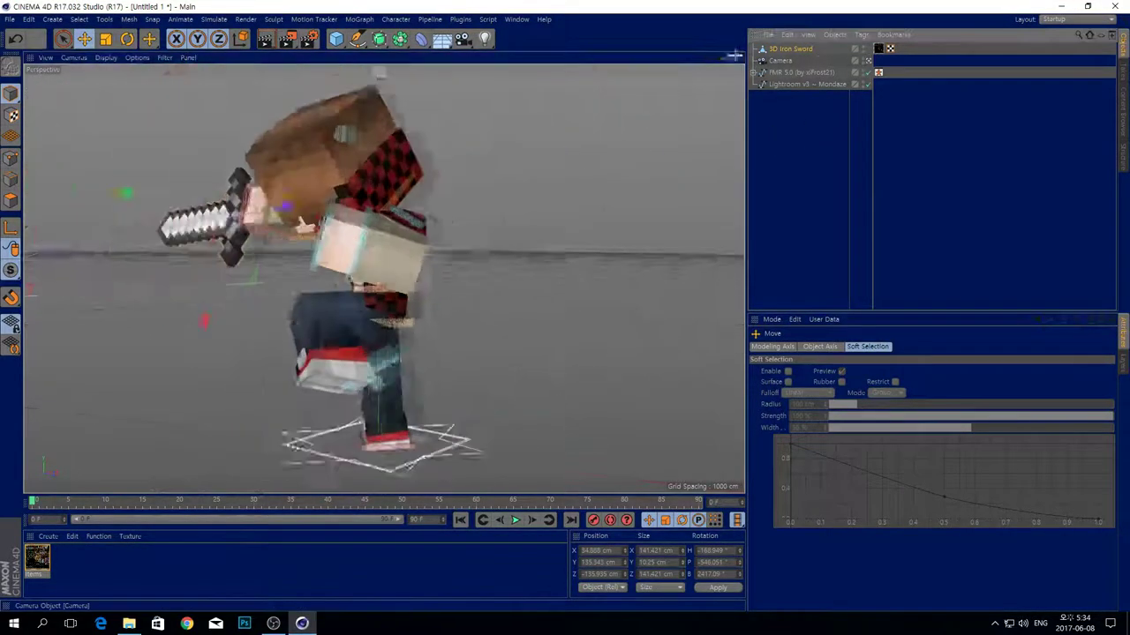
drag(730, 58, 383, 278)
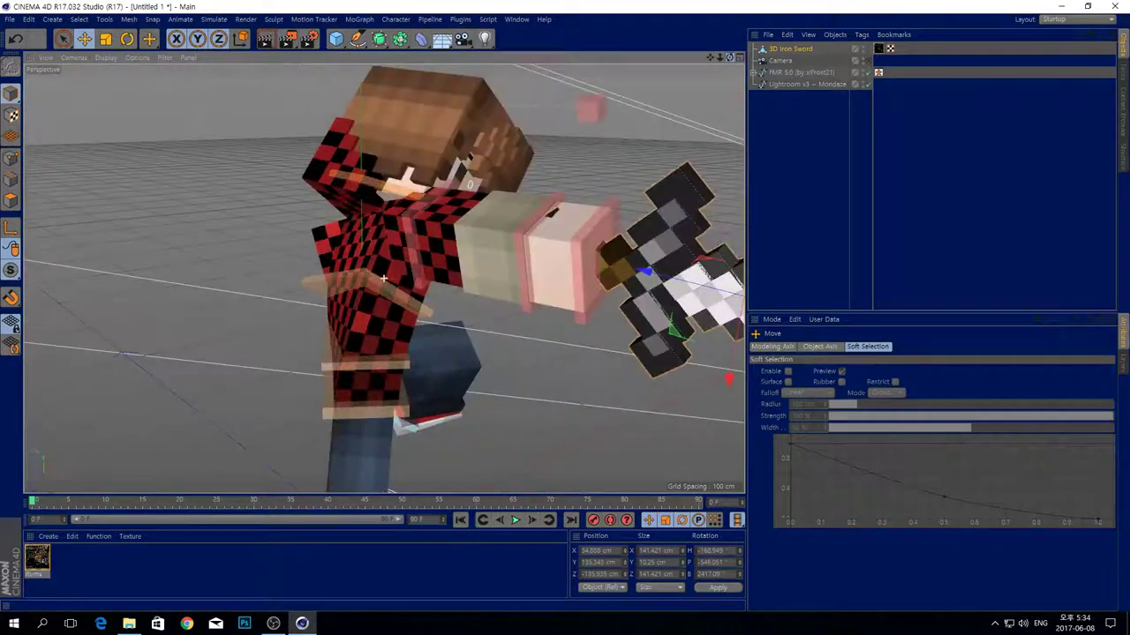
drag(655, 273, 630, 267)
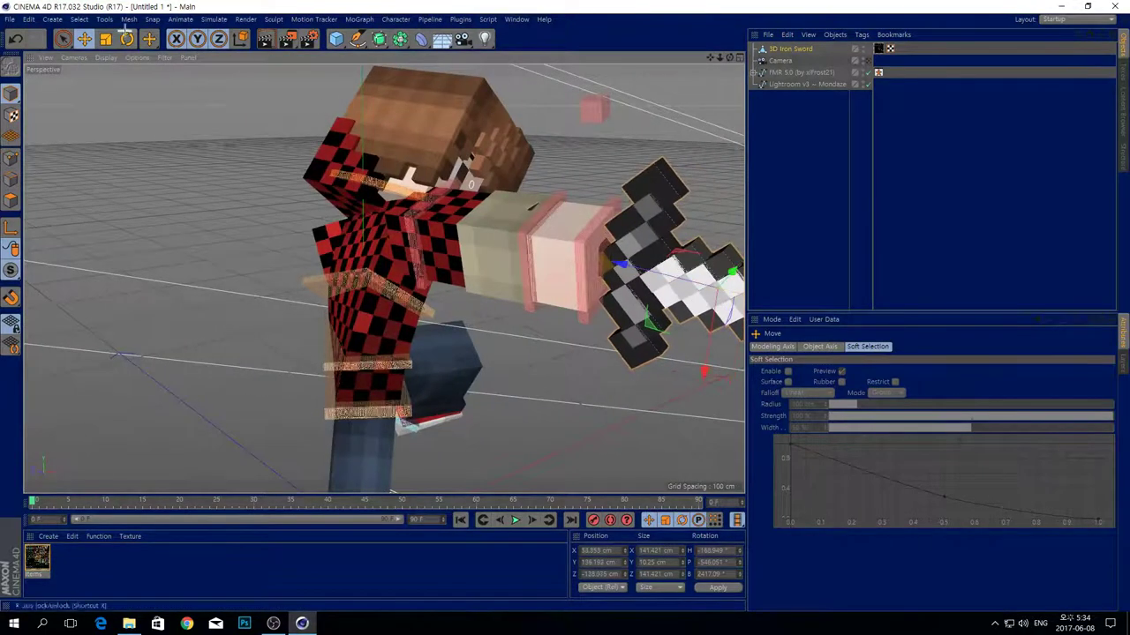
key(r)
click(713, 231)
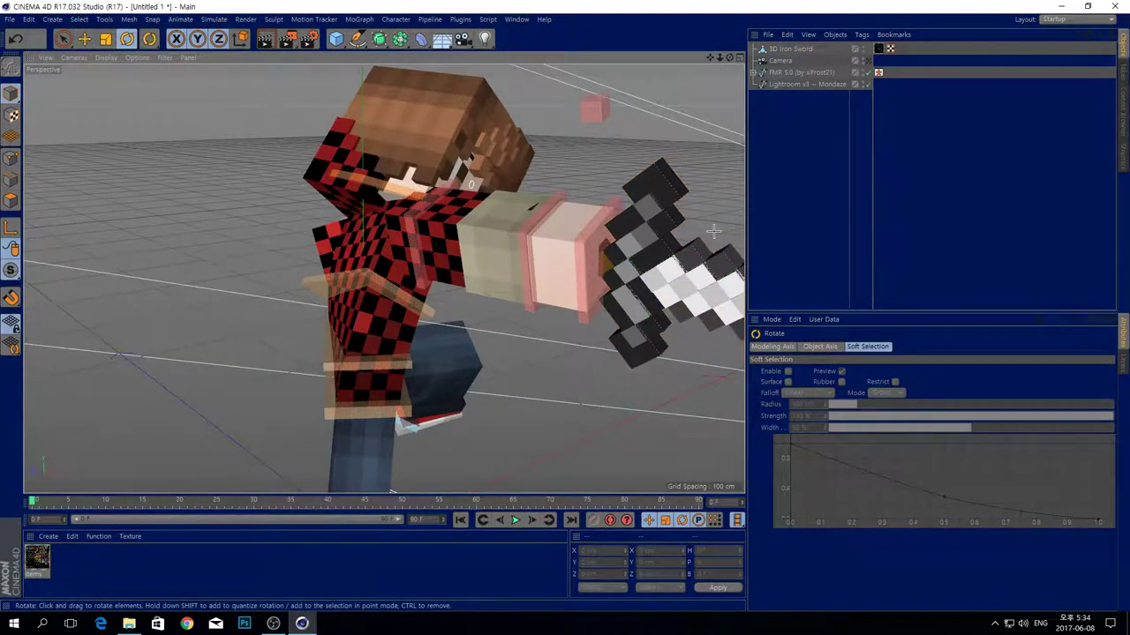
click(644, 249)
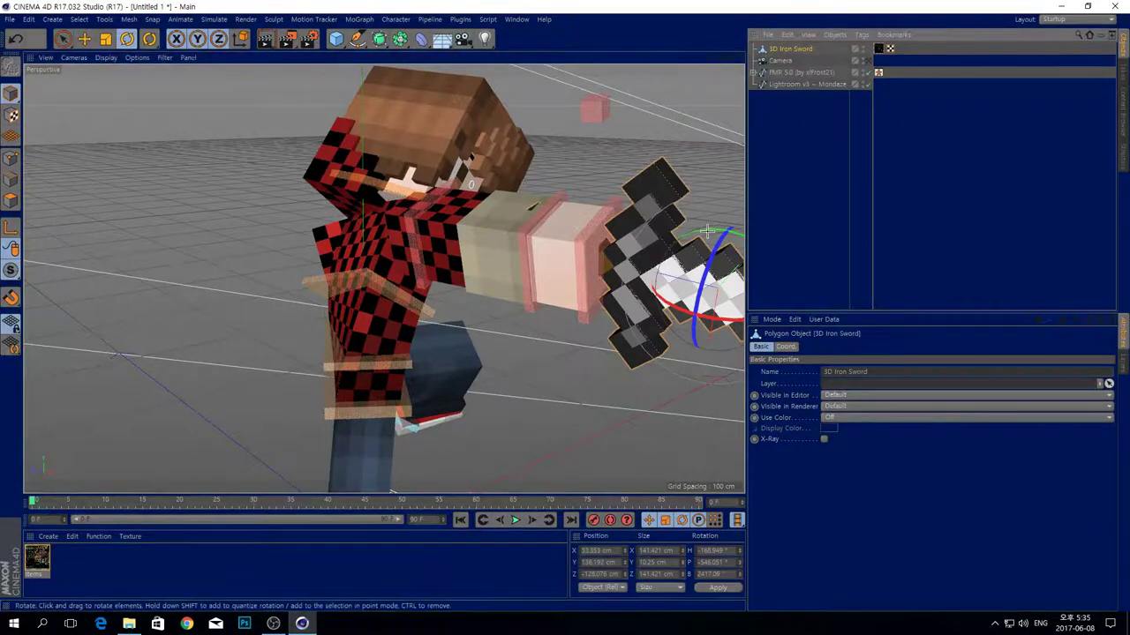
click(708, 230)
click(702, 253)
drag(712, 231, 711, 227)
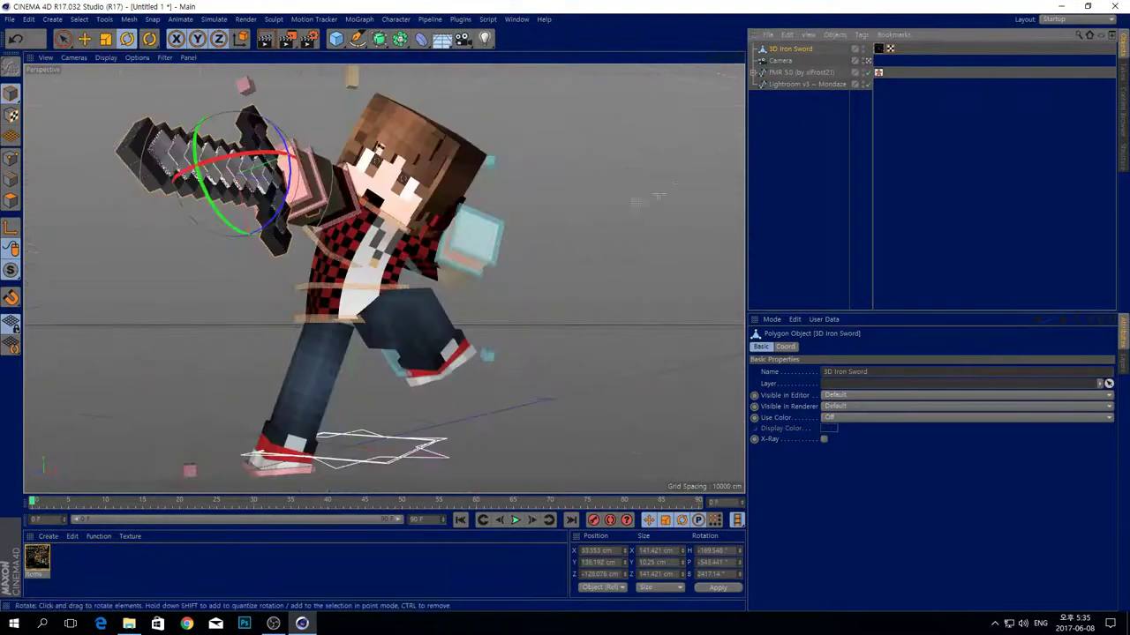
- Roll the iron sword so its blade faces the camera, and nudge it outward and down in the right fist
drag(291, 177, 139, 100)
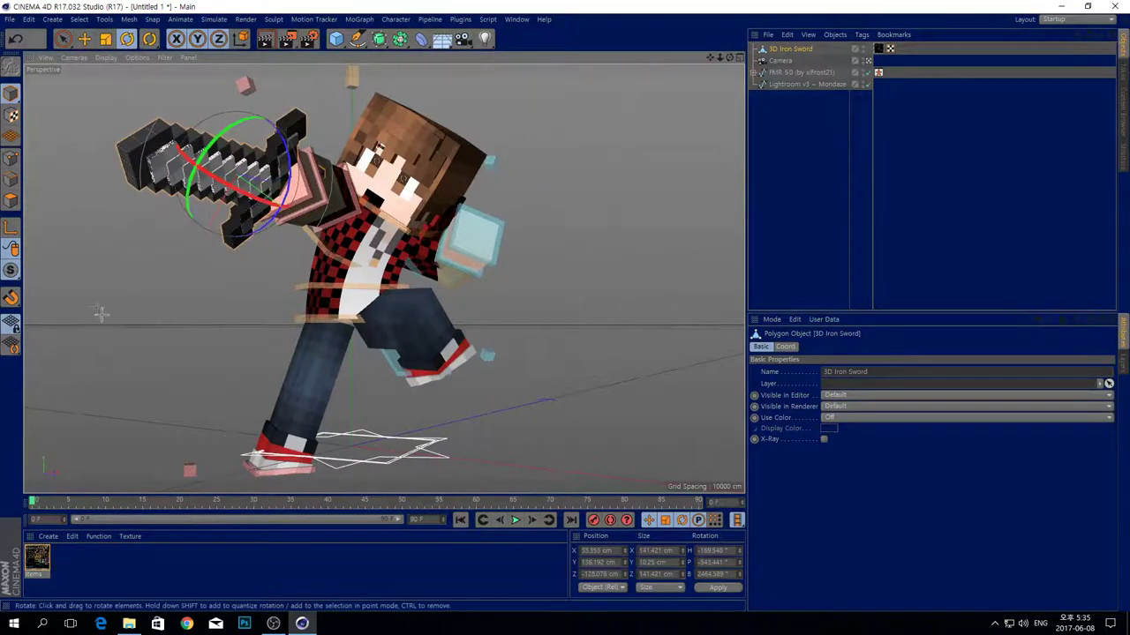
click(84, 38)
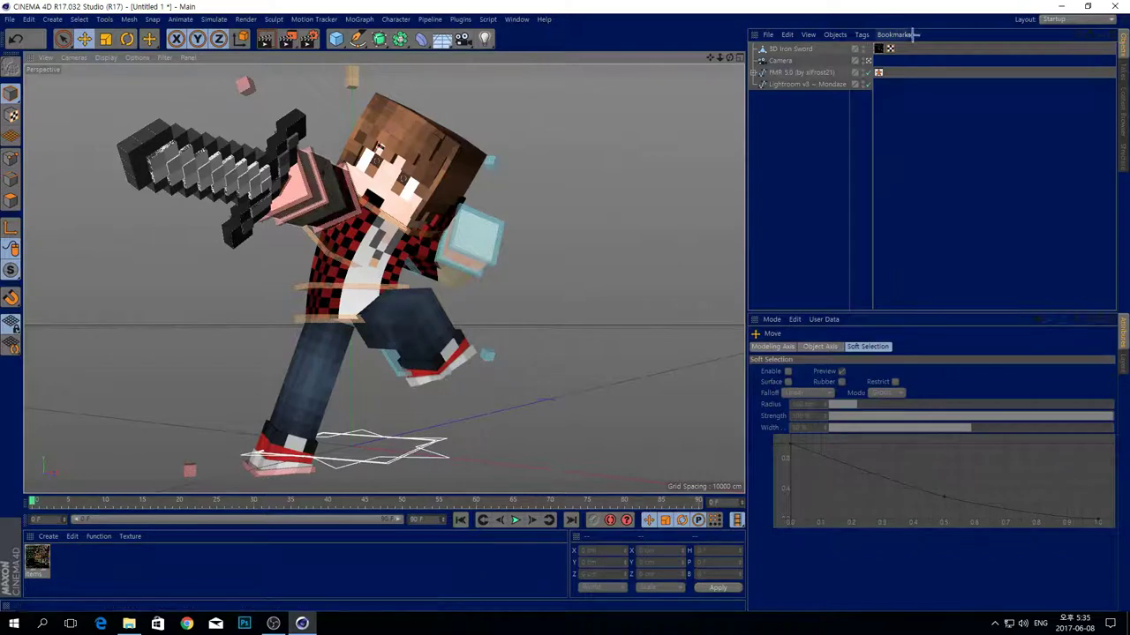
click(791, 48)
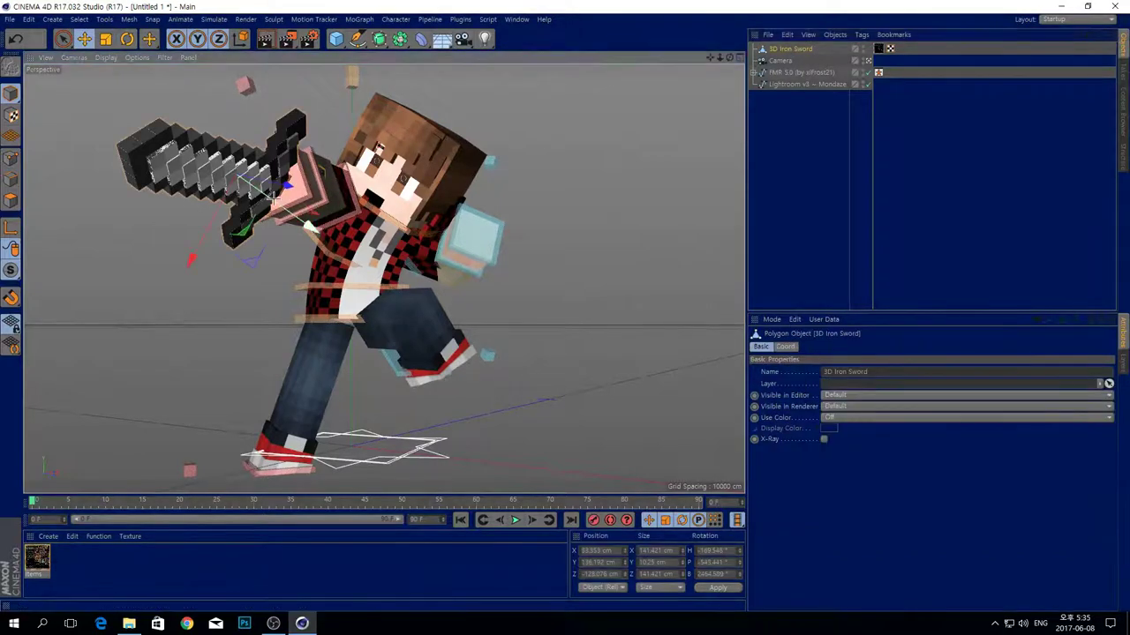
drag(273, 199, 265, 197)
drag(208, 218, 204, 224)
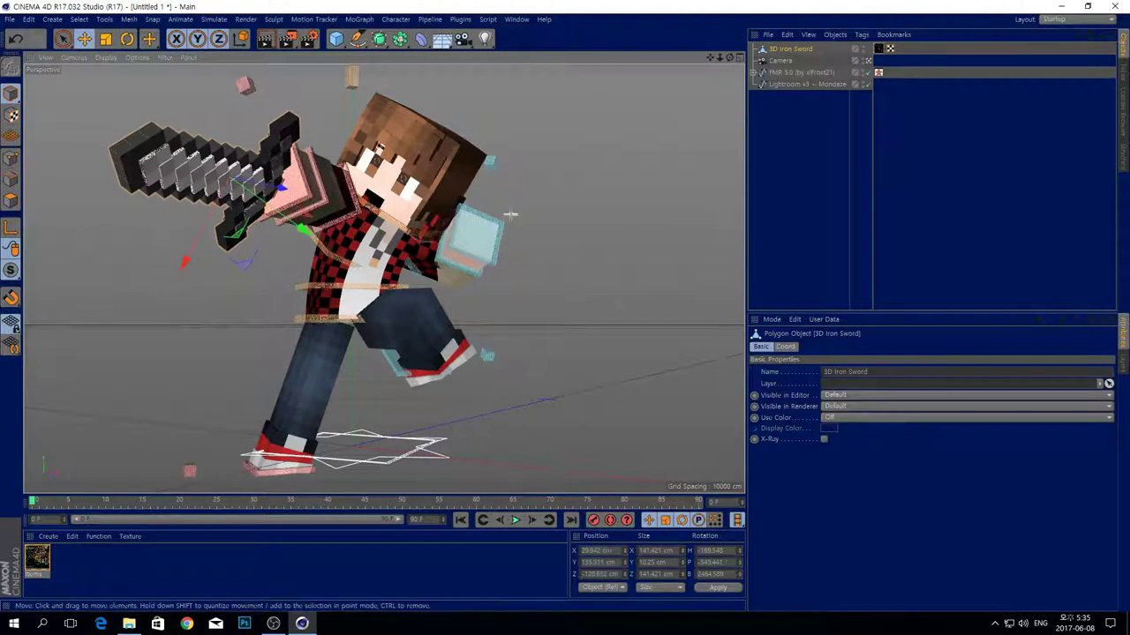
- Deselect the iron sword and lower the character's left hand slightly with its arm control
click(510, 213)
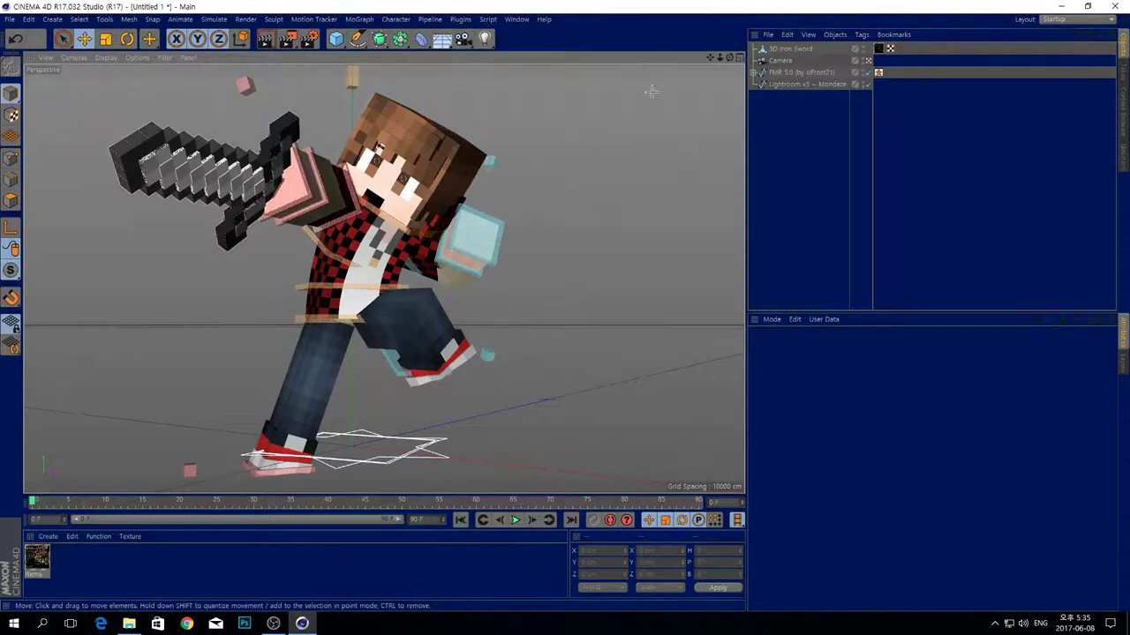
click(496, 241)
drag(485, 198, 506, 232)
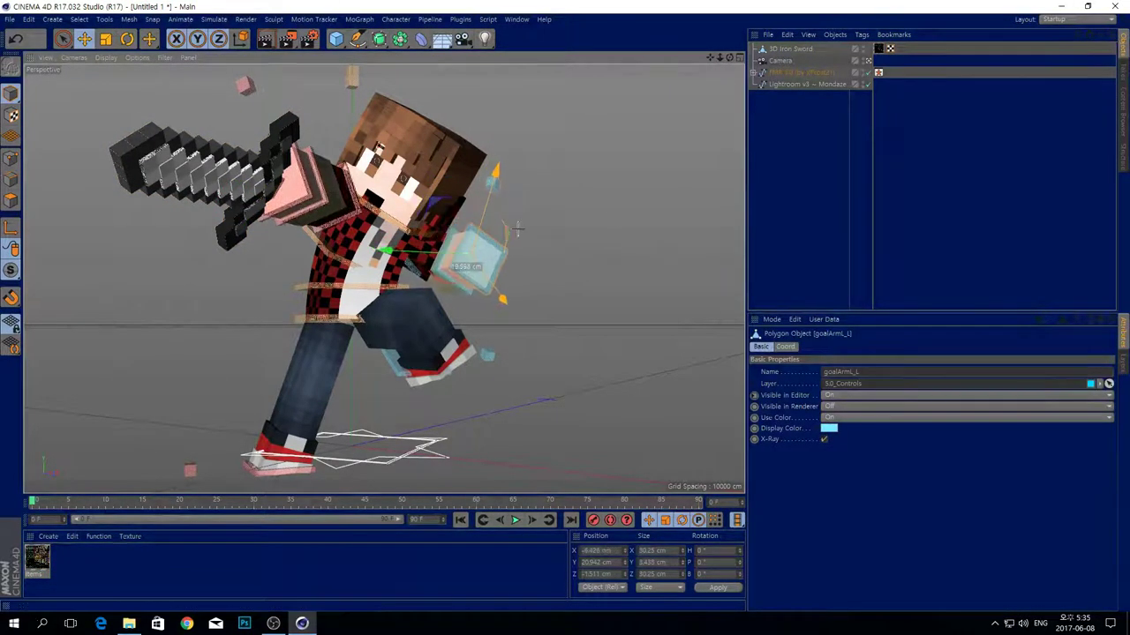
- Review the render's save settings, render the camera view to the Picture Viewer, and inspect the image's brightness
click(309, 38)
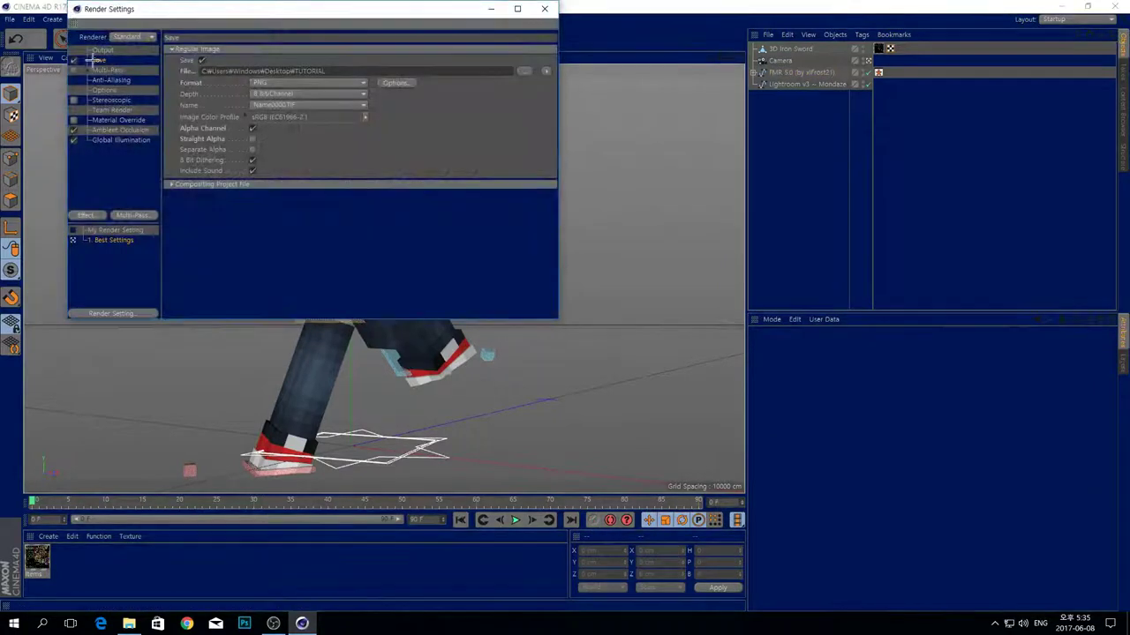
click(547, 9)
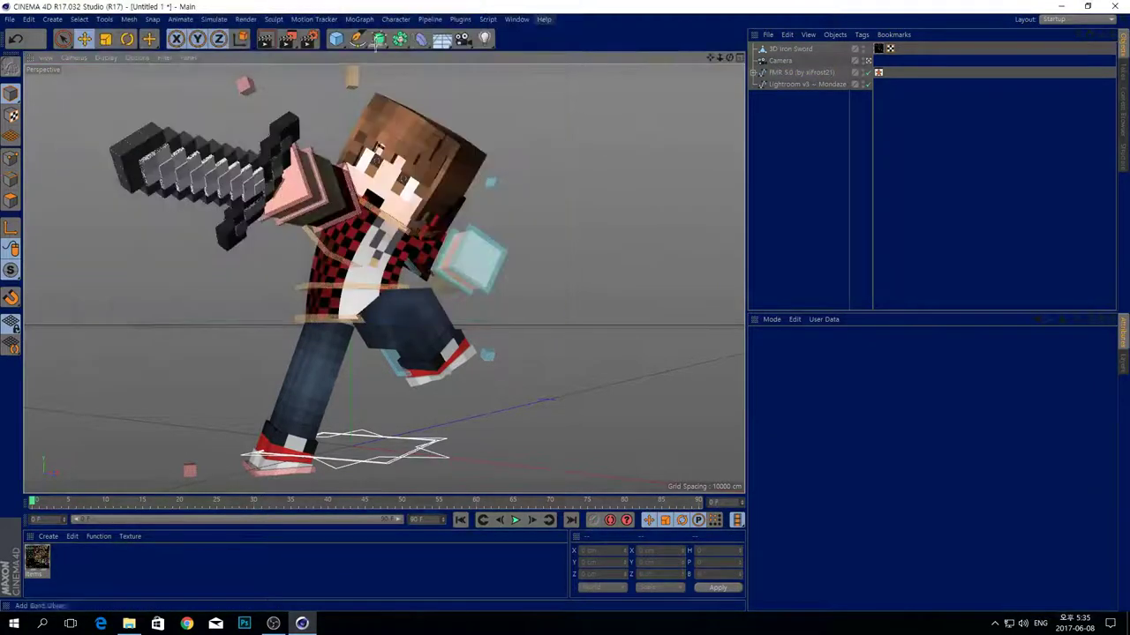
click(287, 38)
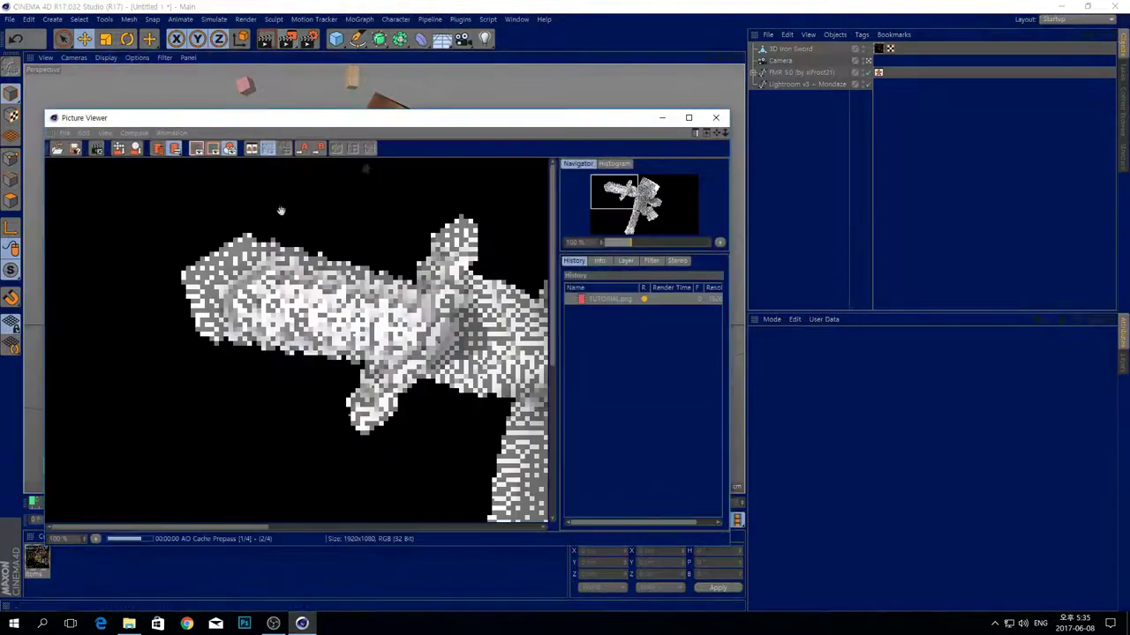
double_click(570, 118)
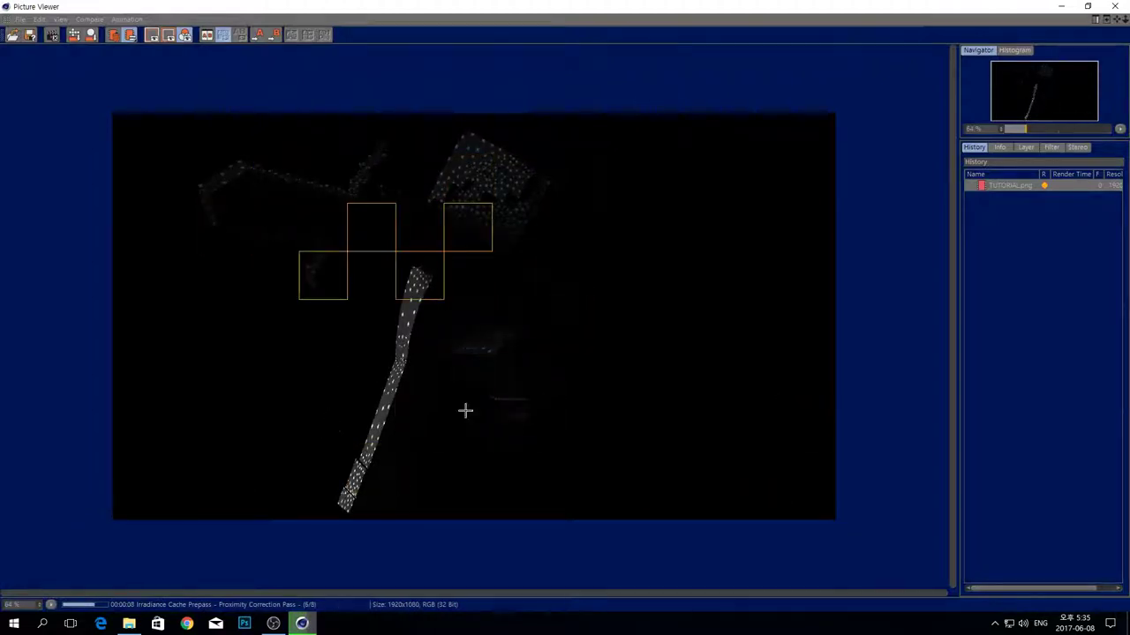
scroll(512, 304, down, 2)
scroll(516, 256, up, 1)
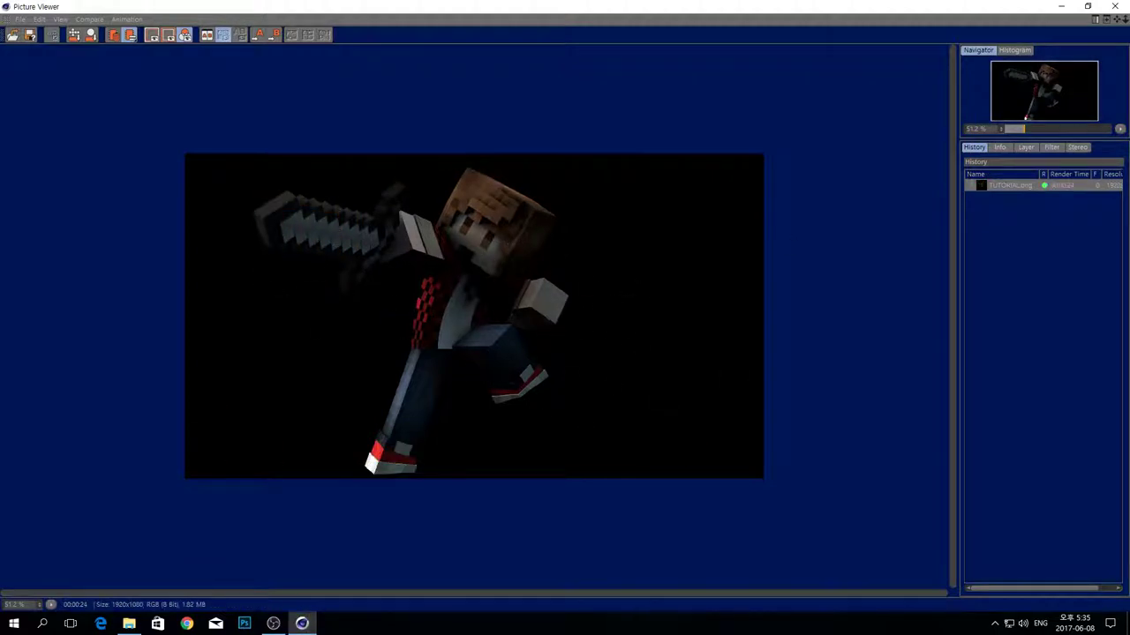
click(1114, 6)
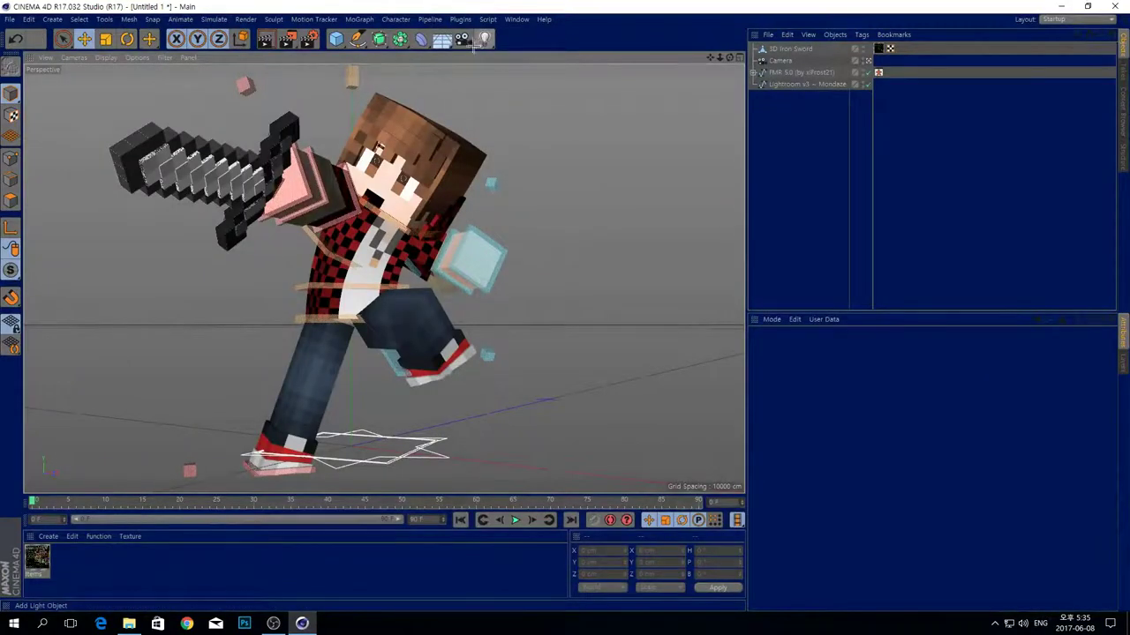
- Add an omni light and move it along Z to about -240 cm, in front of the character
click(483, 40)
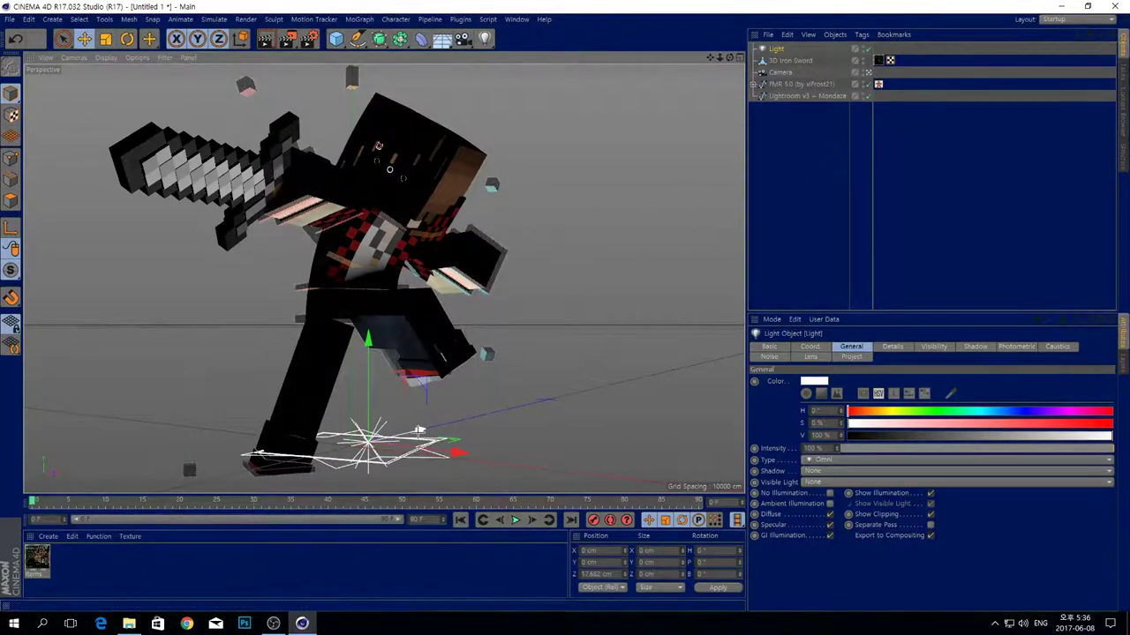
drag(418, 431, 189, 470)
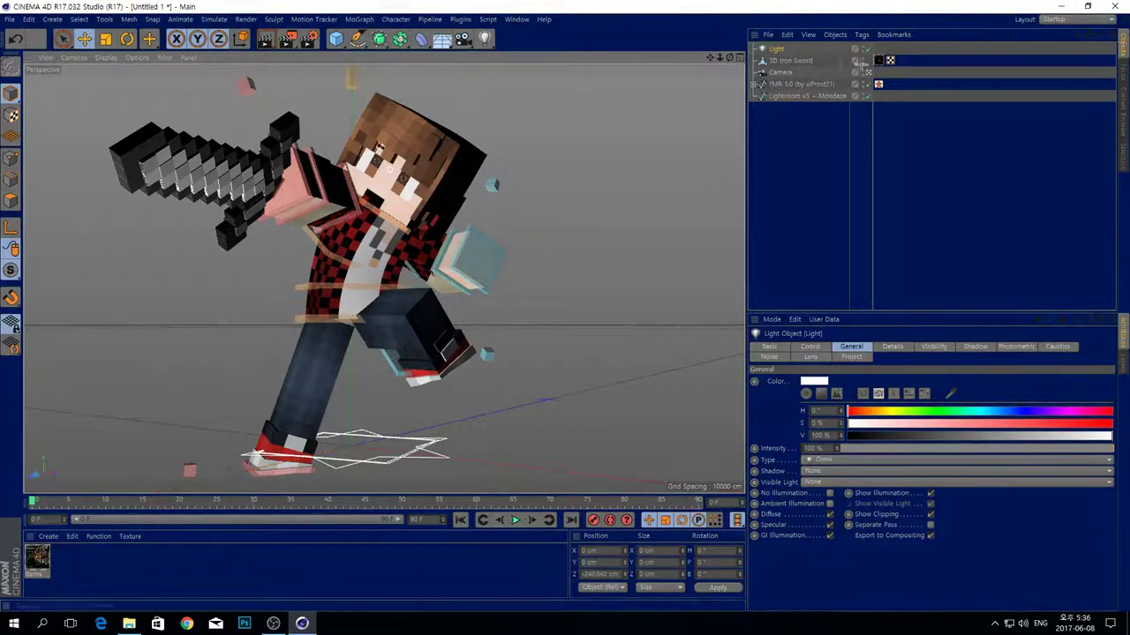
- Render the lit scene over the existing TUTORIAL.png, compare it with the first render, and close the Picture Viewer
click(287, 38)
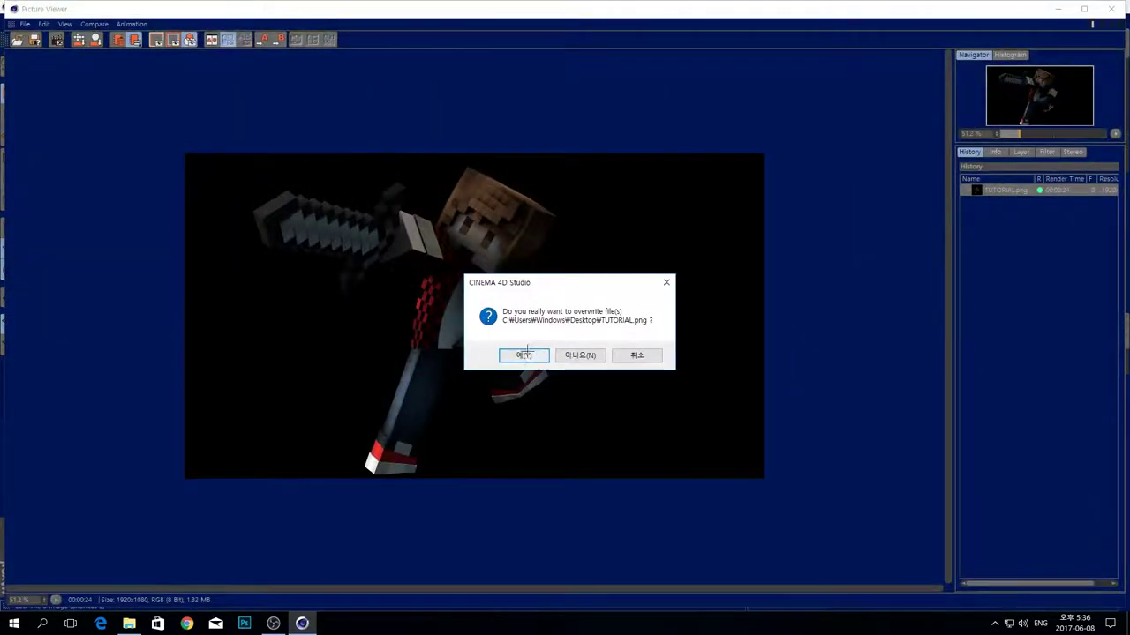
click(524, 354)
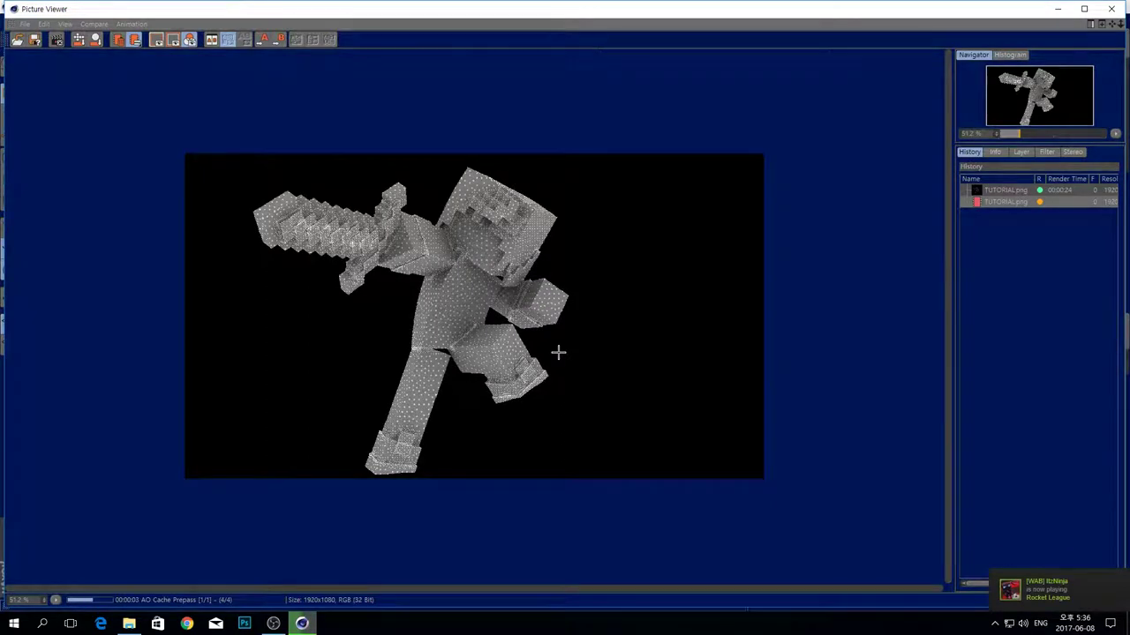
scroll(535, 281, up, 2)
scroll(536, 281, down, 3)
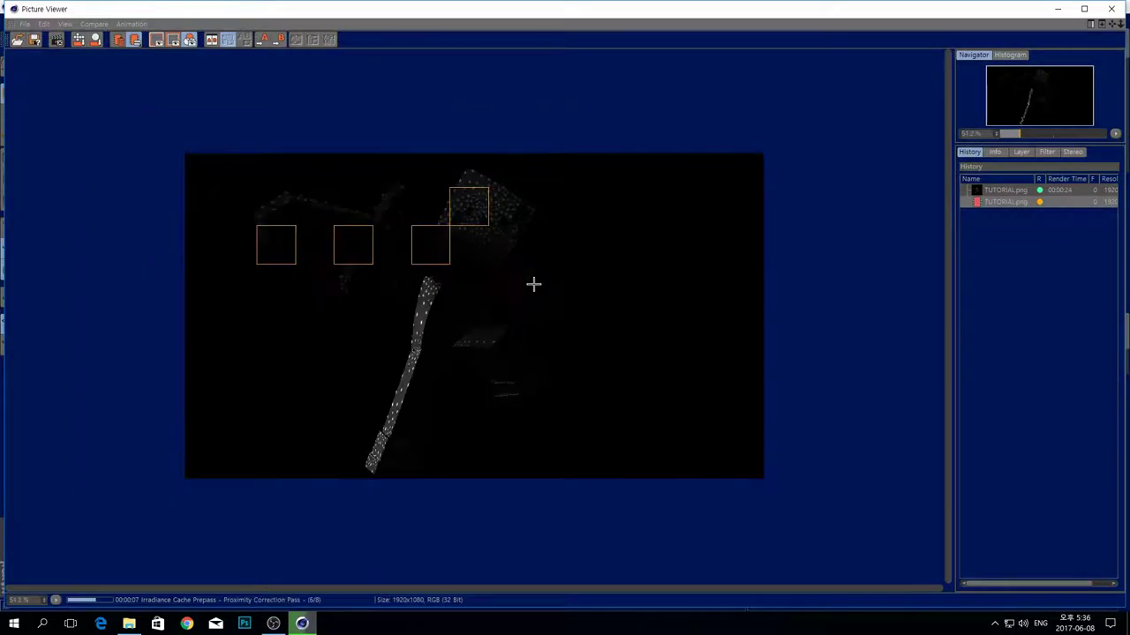
scroll(528, 296, down, 1)
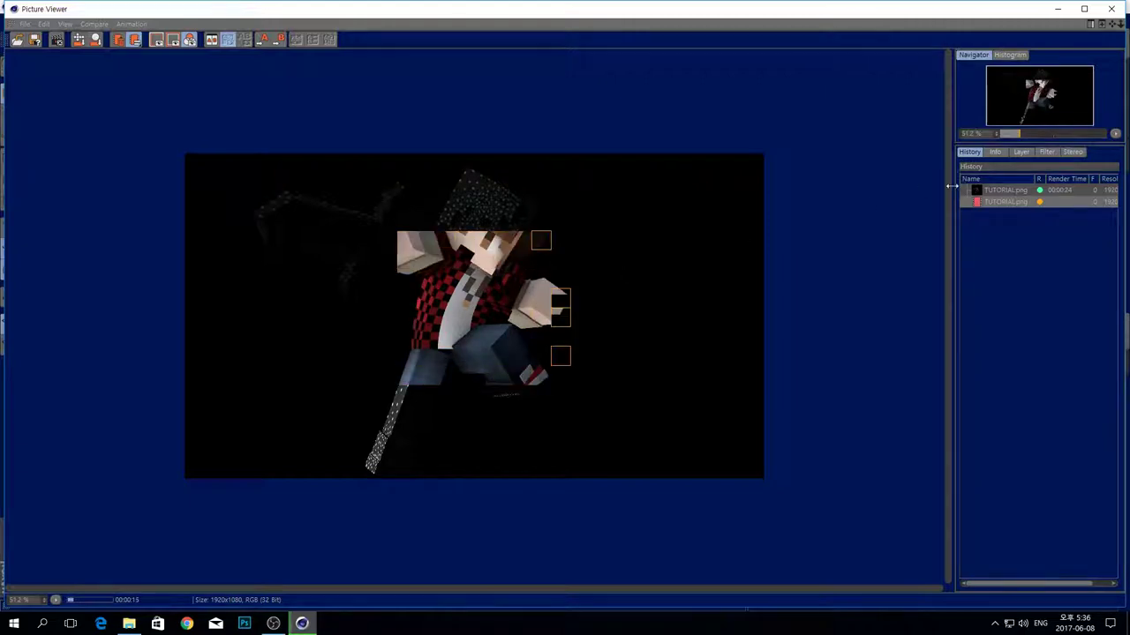
click(997, 190)
click(995, 201)
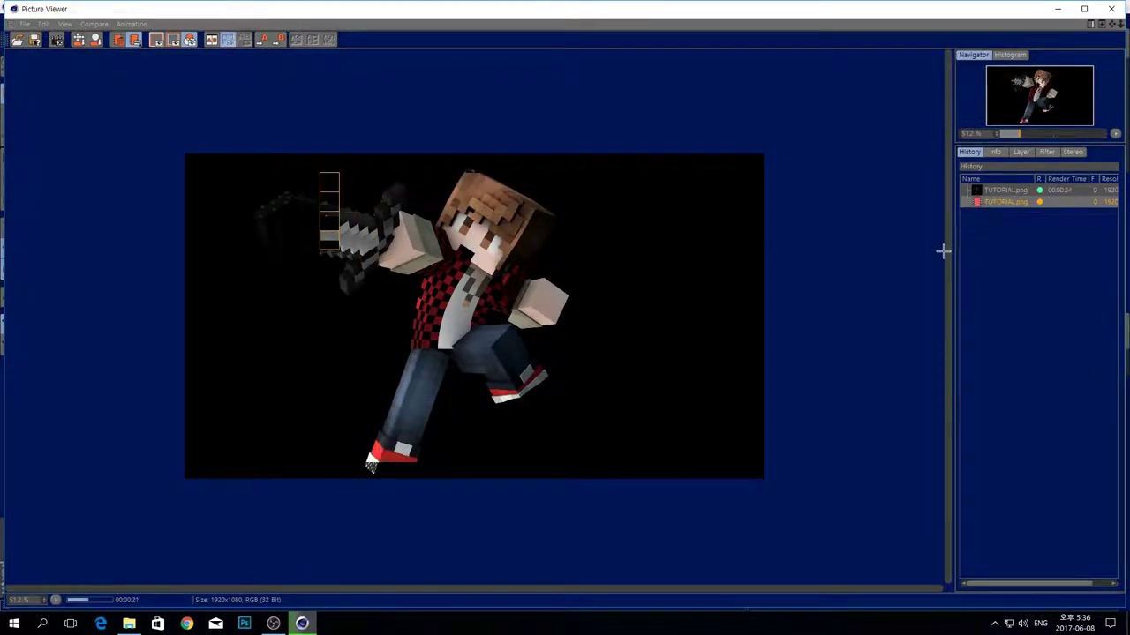
scroll(439, 298, down, 3)
scroll(470, 334, up, 2)
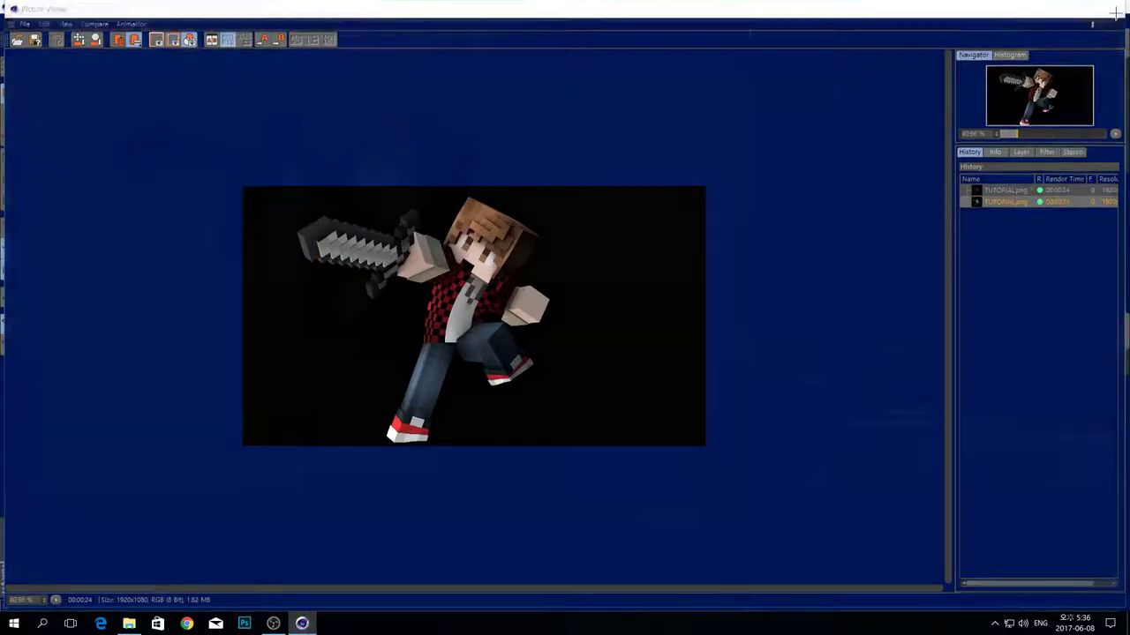
click(1113, 8)
- Quit Cinema 4D without saving the project
click(1116, 6)
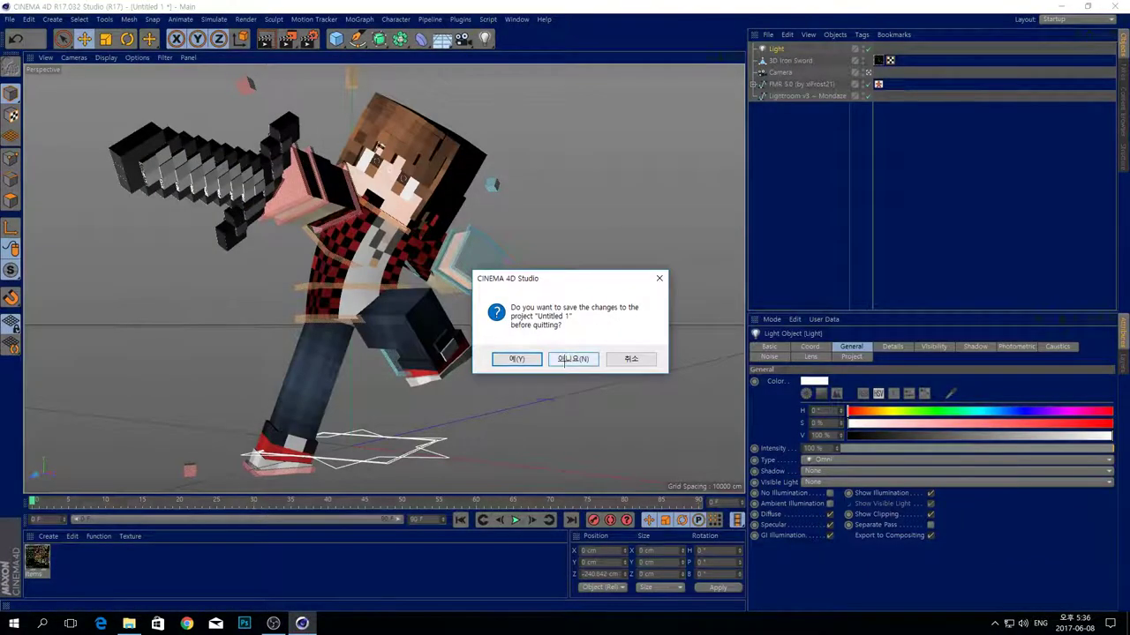
click(563, 362)
- Open the rendered TUTORIAL image from the desktop and examine the character's lighting and pose up close
drag(105, 158, 276, 285)
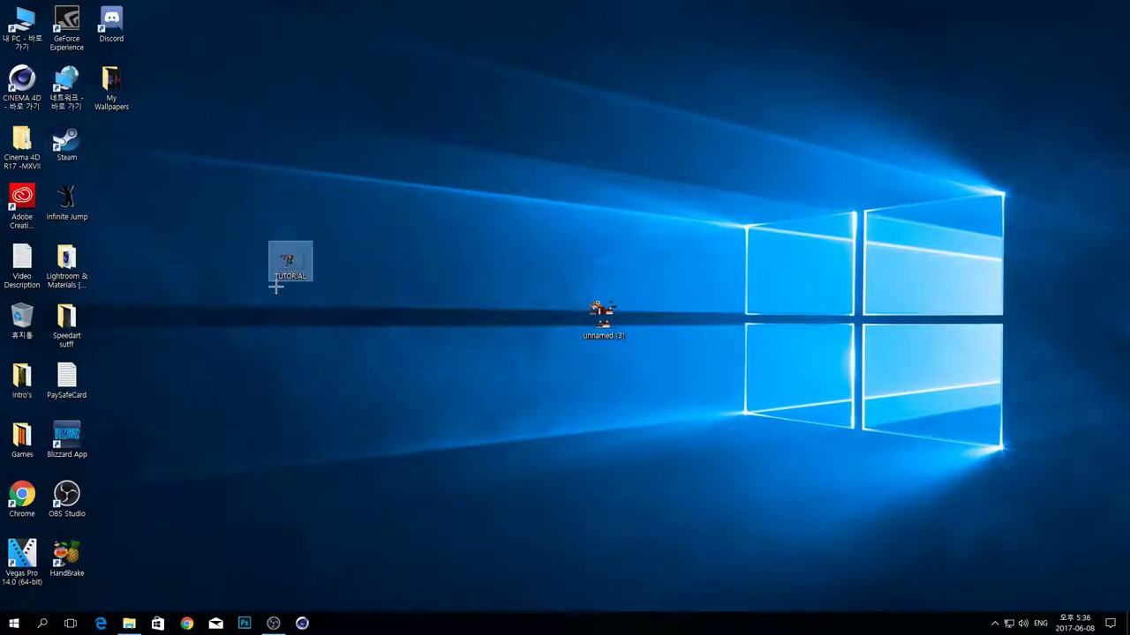
double_click(285, 265)
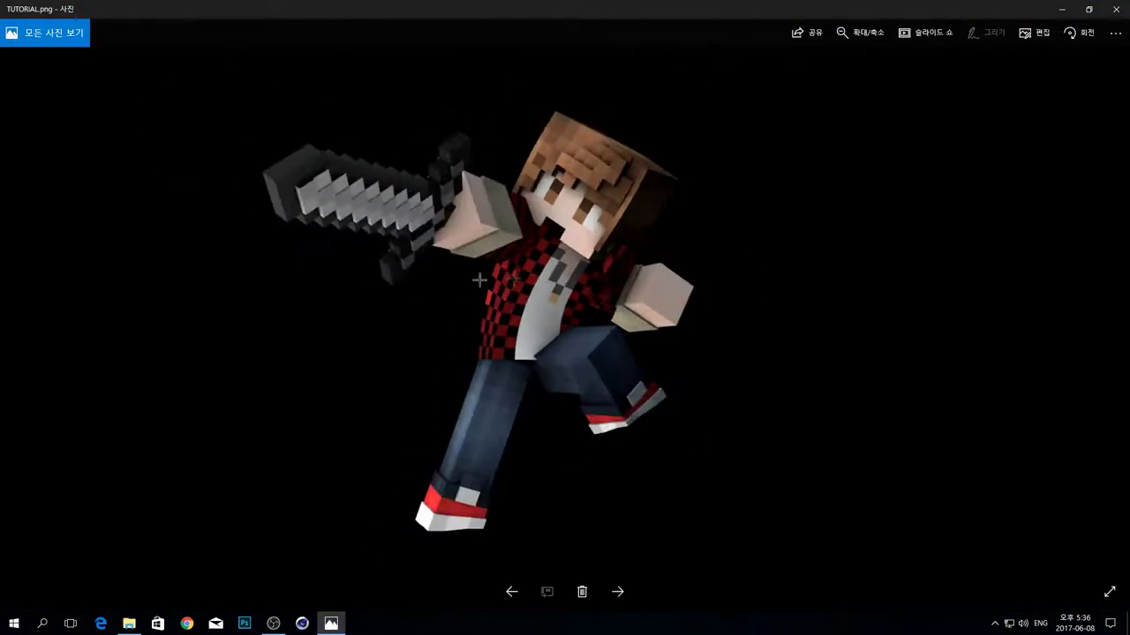
click(1115, 9)
drag(287, 265, 325, 267)
double_click(327, 265)
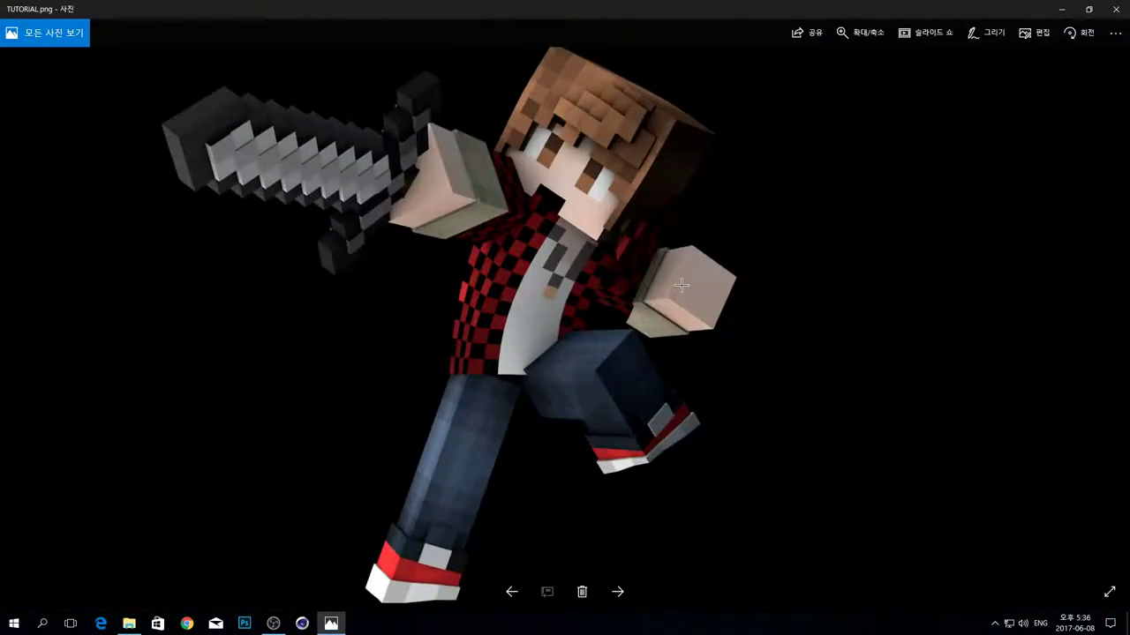
scroll(680, 285, down, 1)
scroll(998, 380, up, 1)
scroll(593, 300, up, 1)
scroll(583, 313, down, 2)
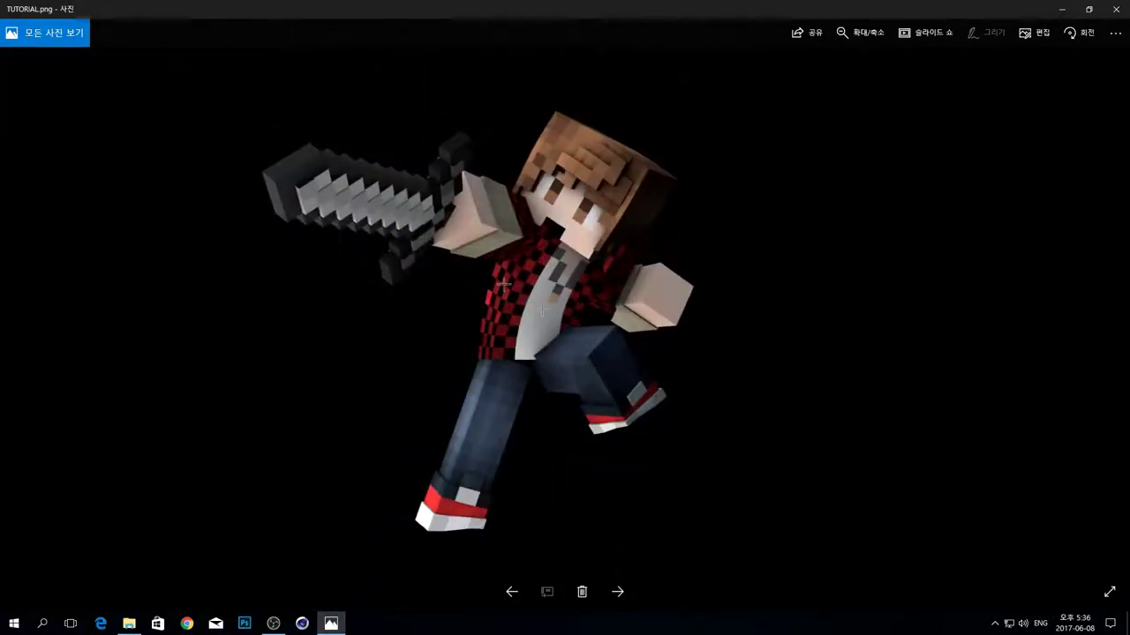
click(1116, 8)
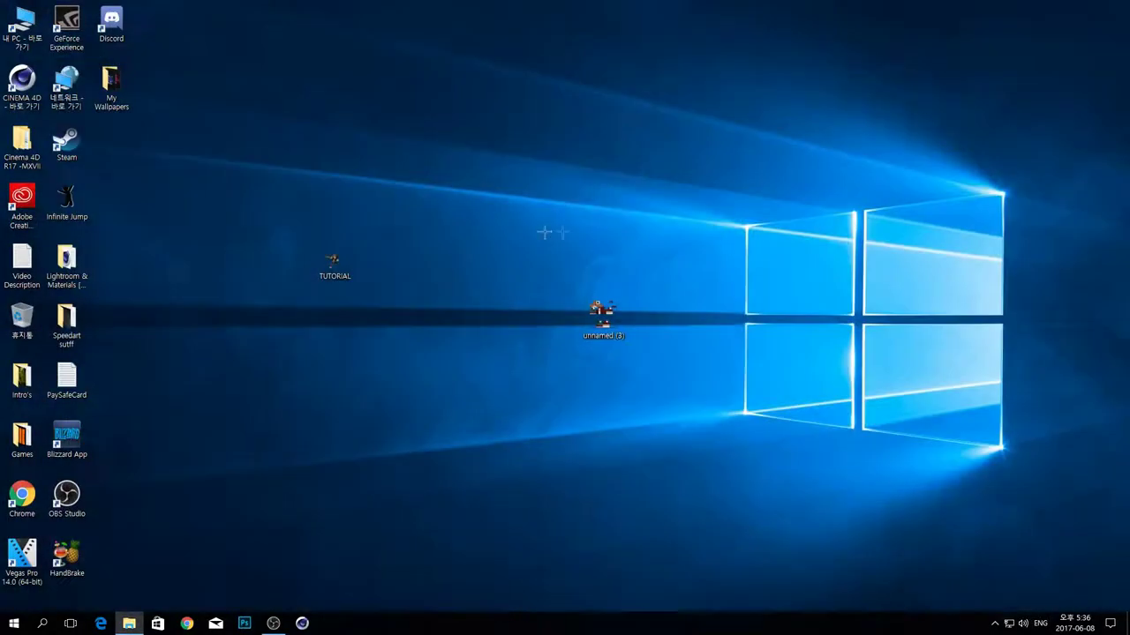
- Find and launch Photoshop from the Windows search
click(14, 623)
click(2, 630)
text(pho)
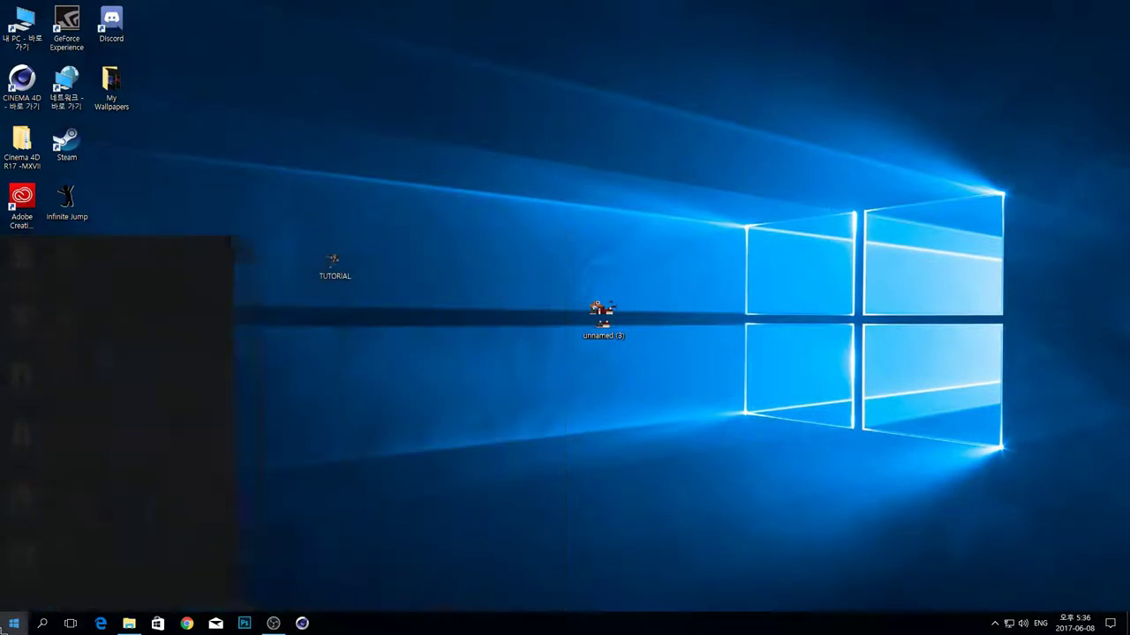
key(Return)
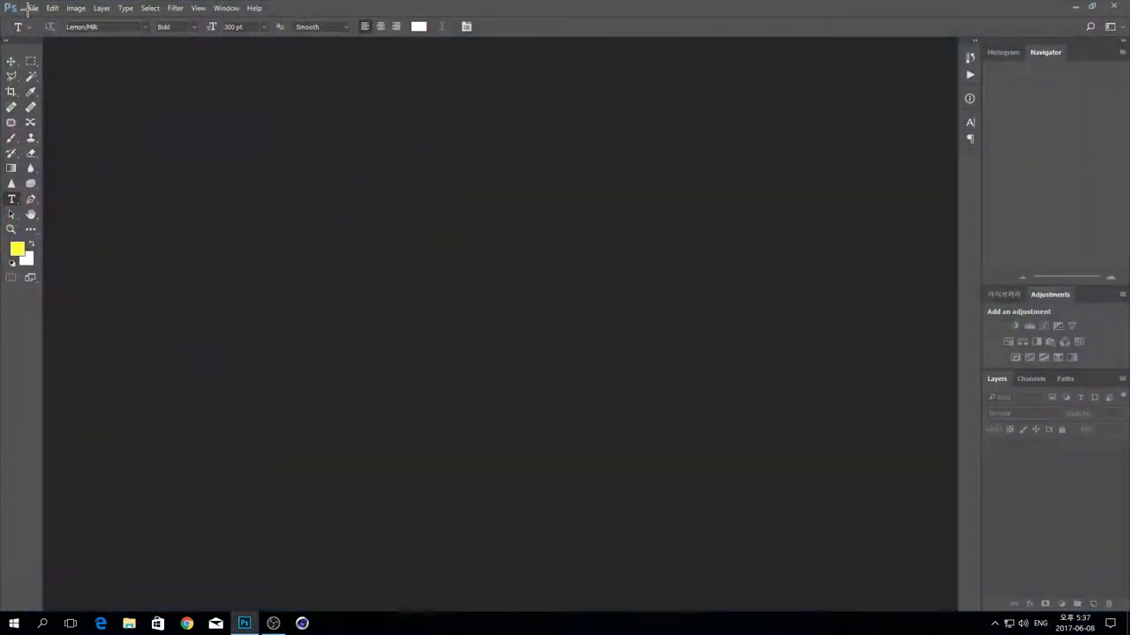
key(alt+f)
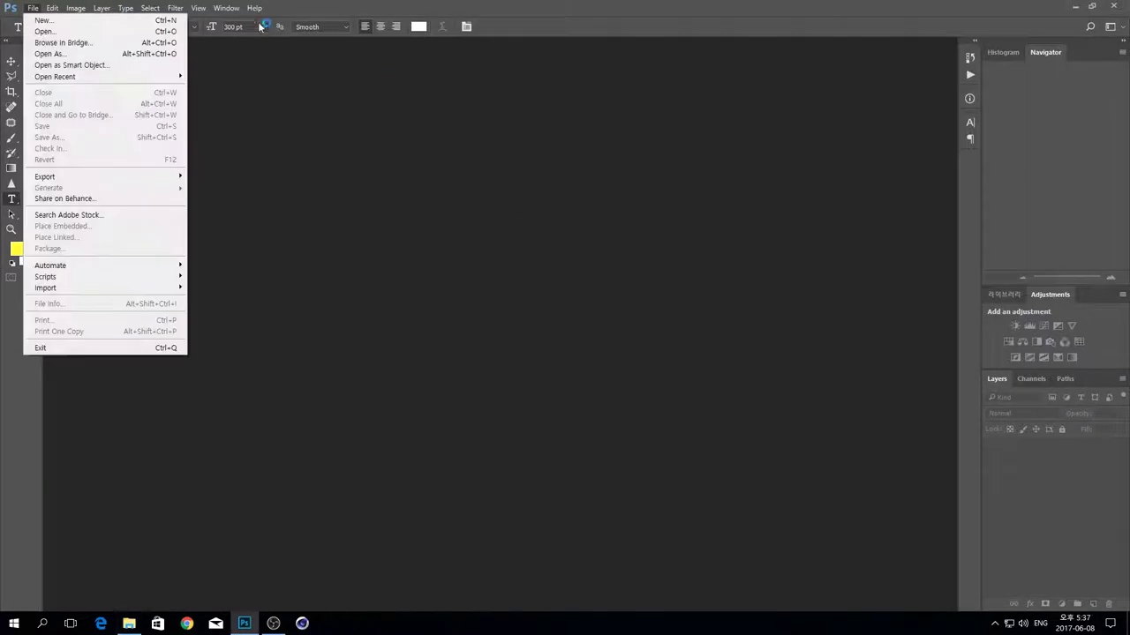
click(277, 180)
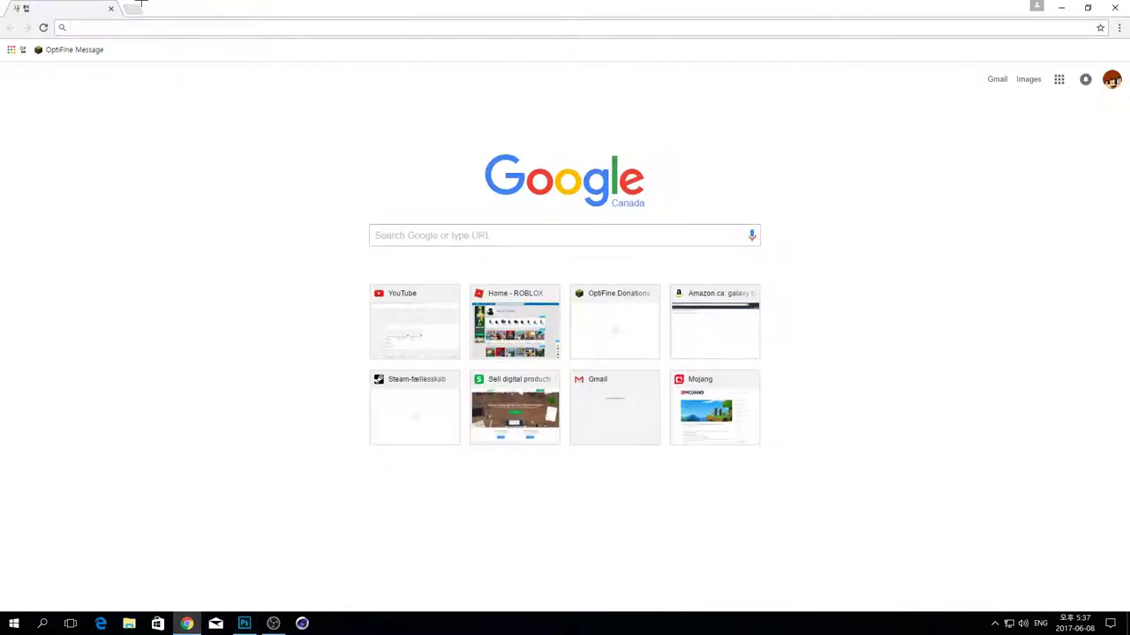
- In Chrome, run a Google image search for "youtube banner"
text(youtube banner)
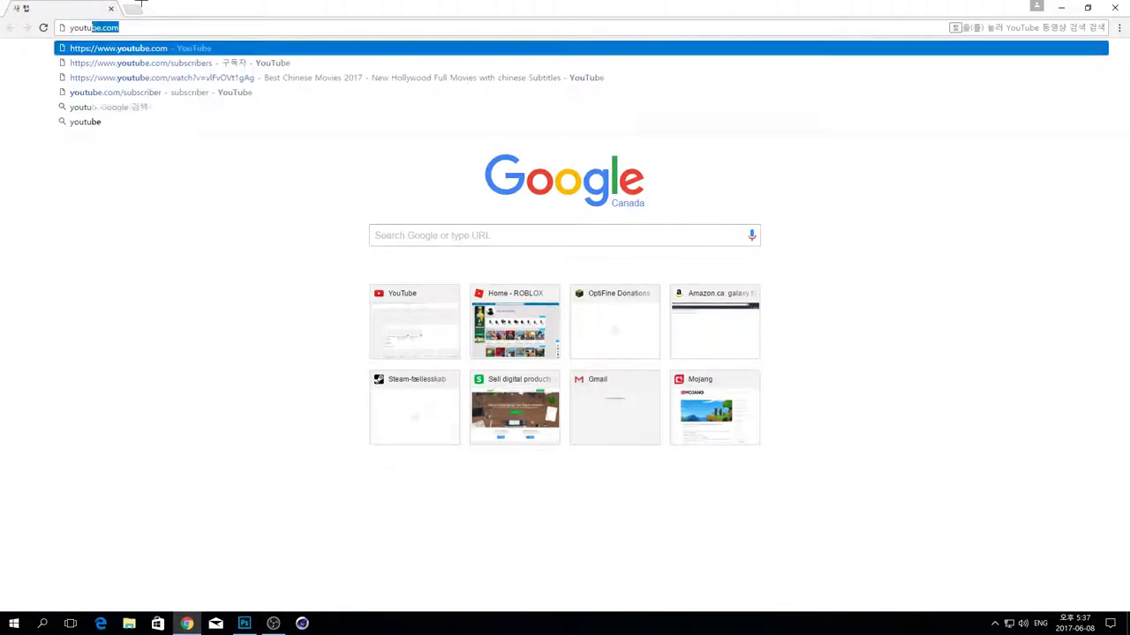
key(Return)
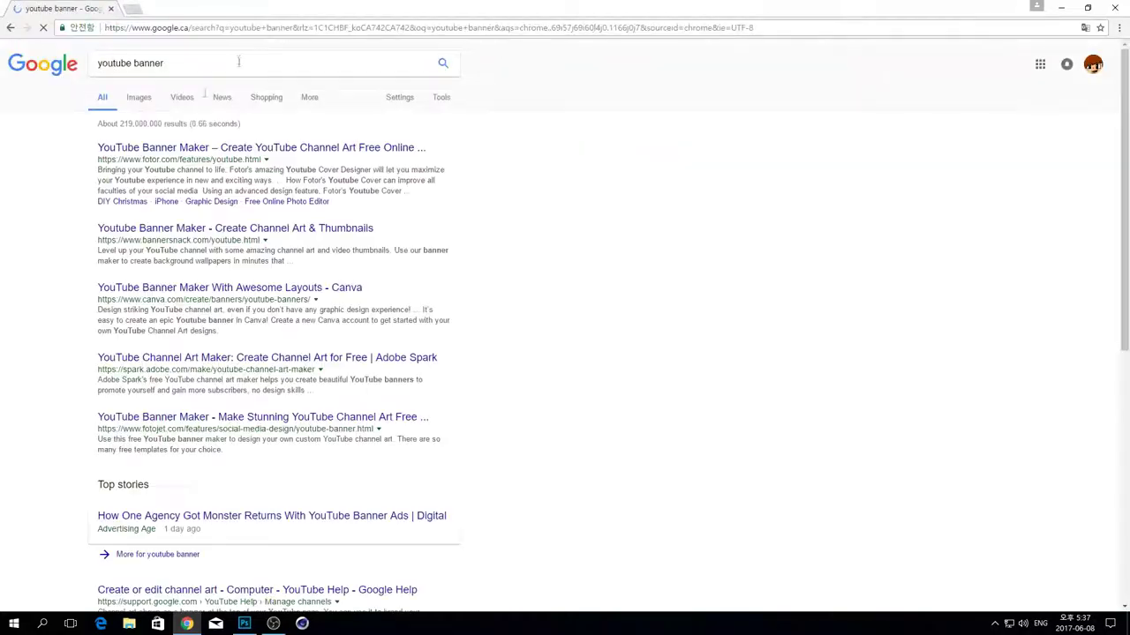
click(138, 97)
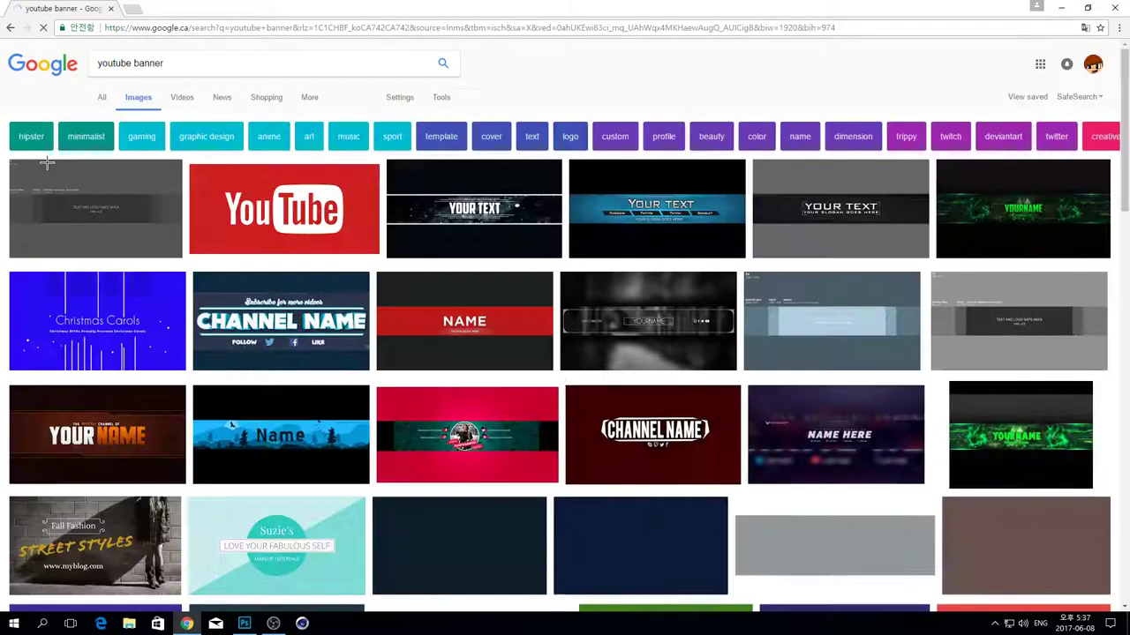
- Save the 2560 x 1440 channel art template from the first result to the desktop as Channel Art Template (Fireworks), and close Chrome
click(64, 195)
right_click(270, 333)
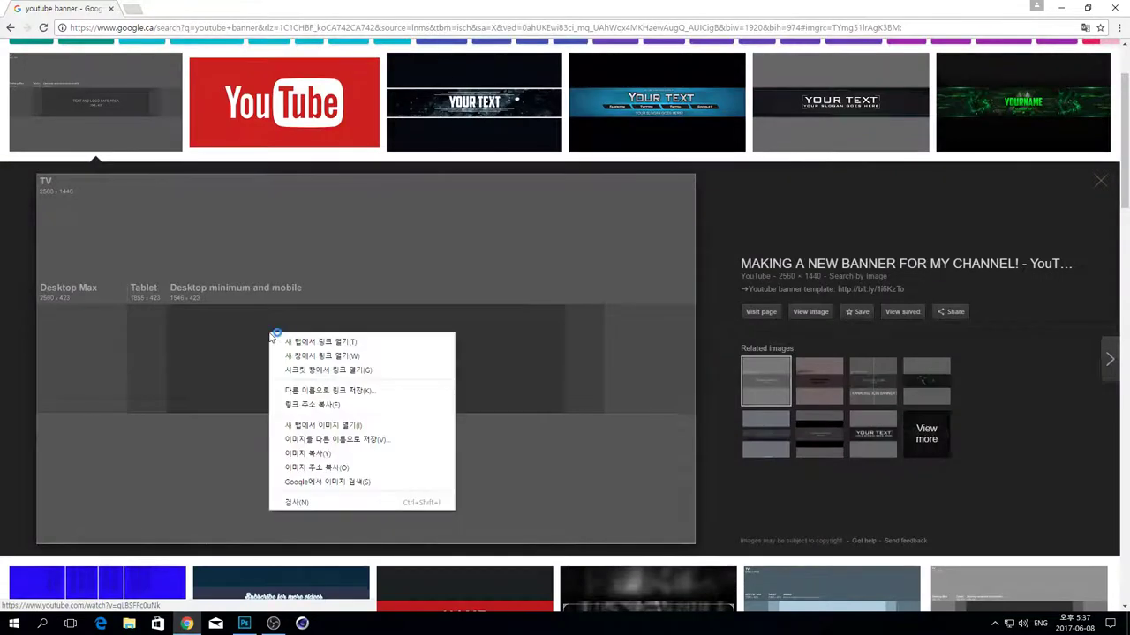
click(353, 438)
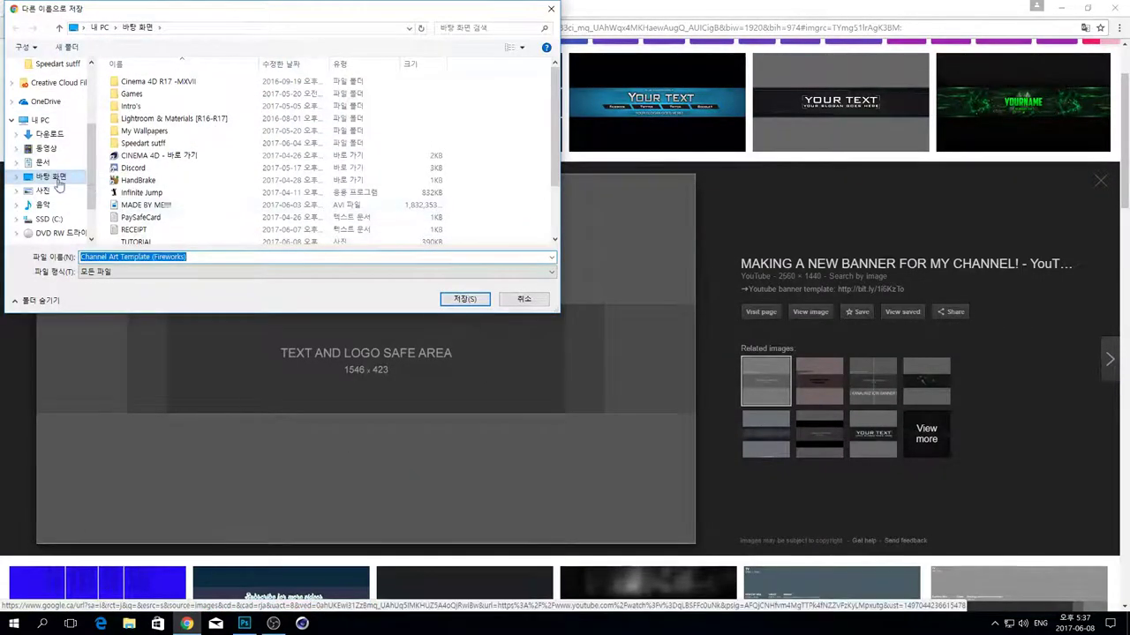
click(467, 300)
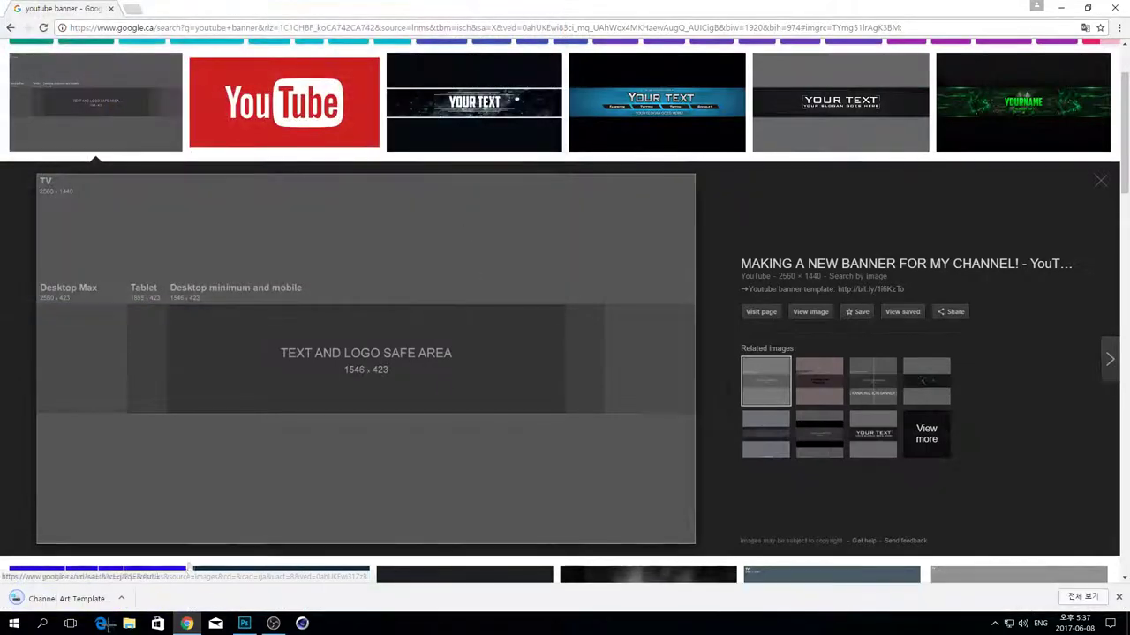
click(1115, 8)
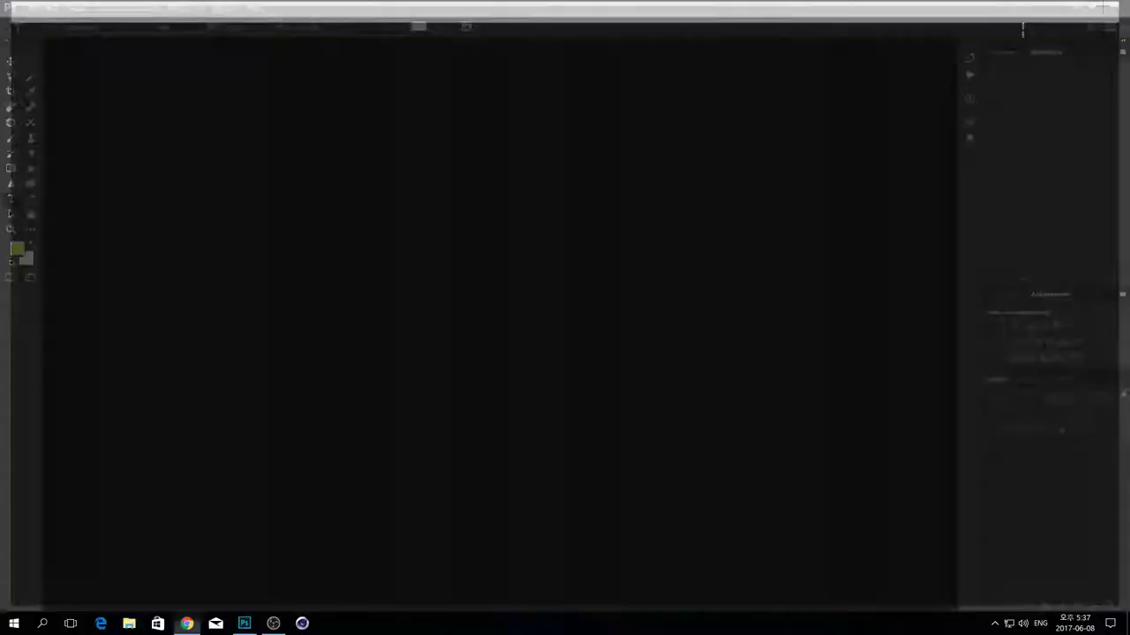
- Minimize Photoshop and try to open the Channel Art Template (Fireworks) file from the desktop
drag(1069, 6, 956, 37)
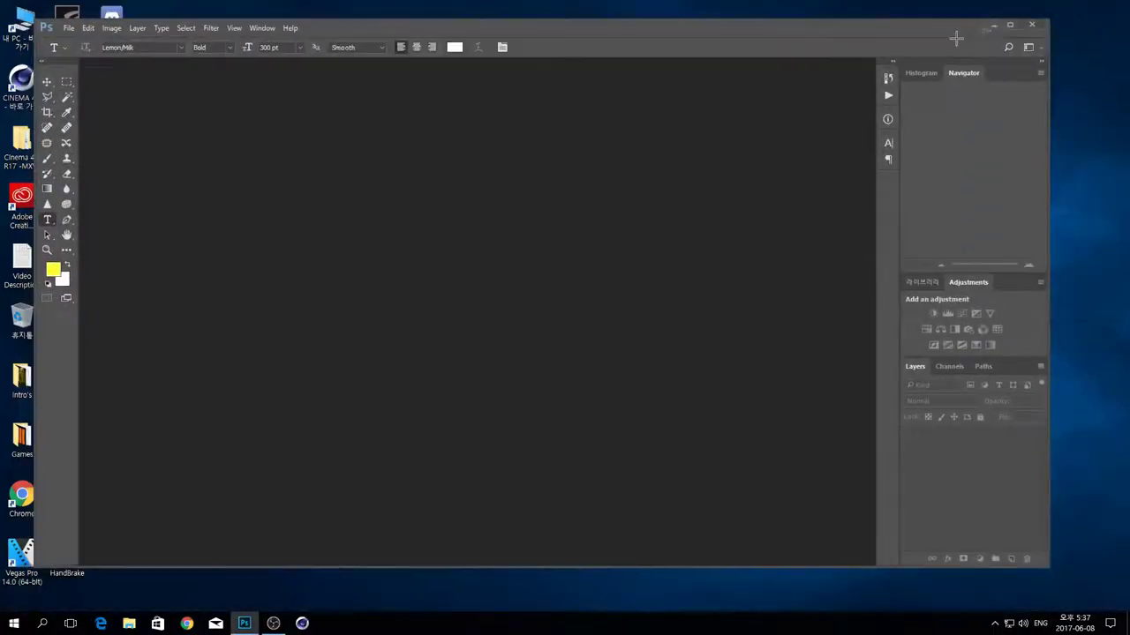
click(1013, 24)
click(1076, 5)
drag(116, 152, 208, 218)
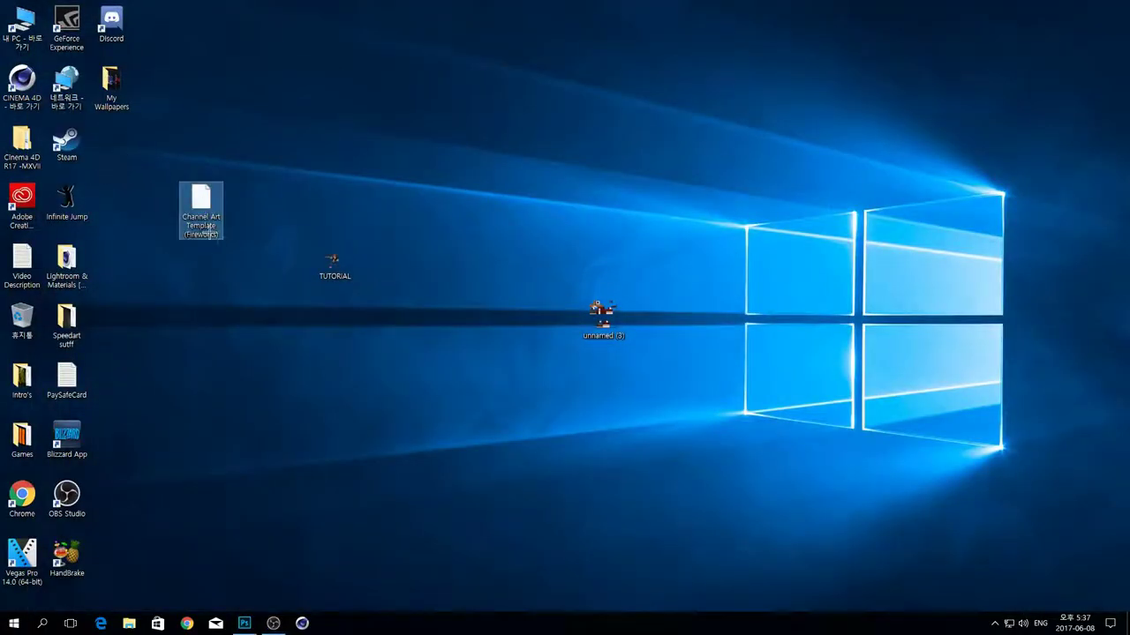
double_click(202, 216)
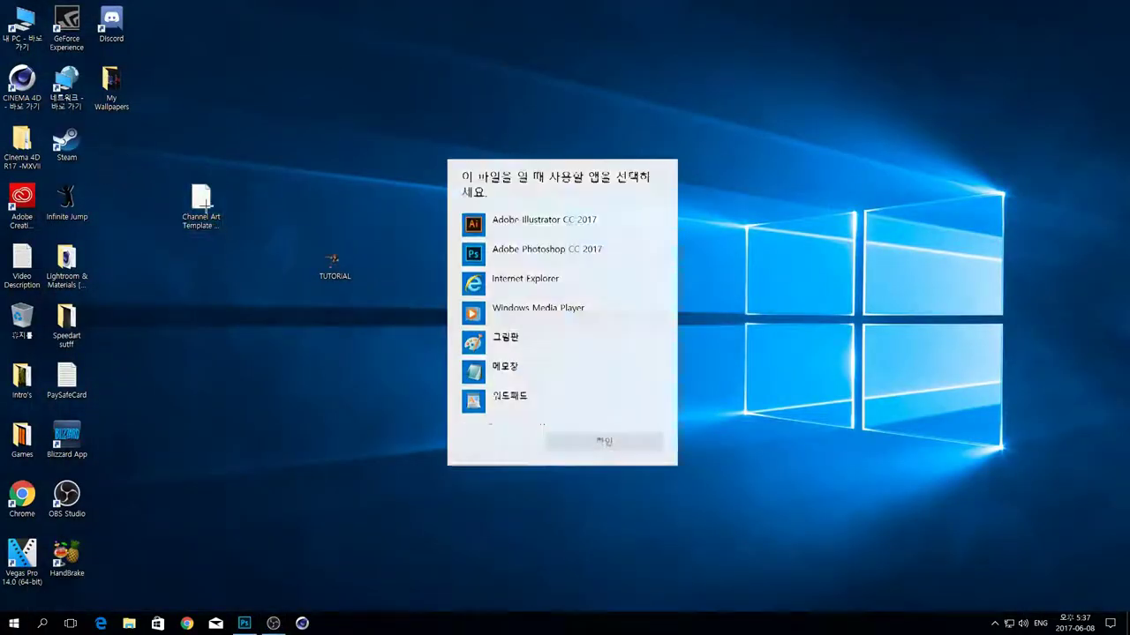
scroll(563, 304, down, 1)
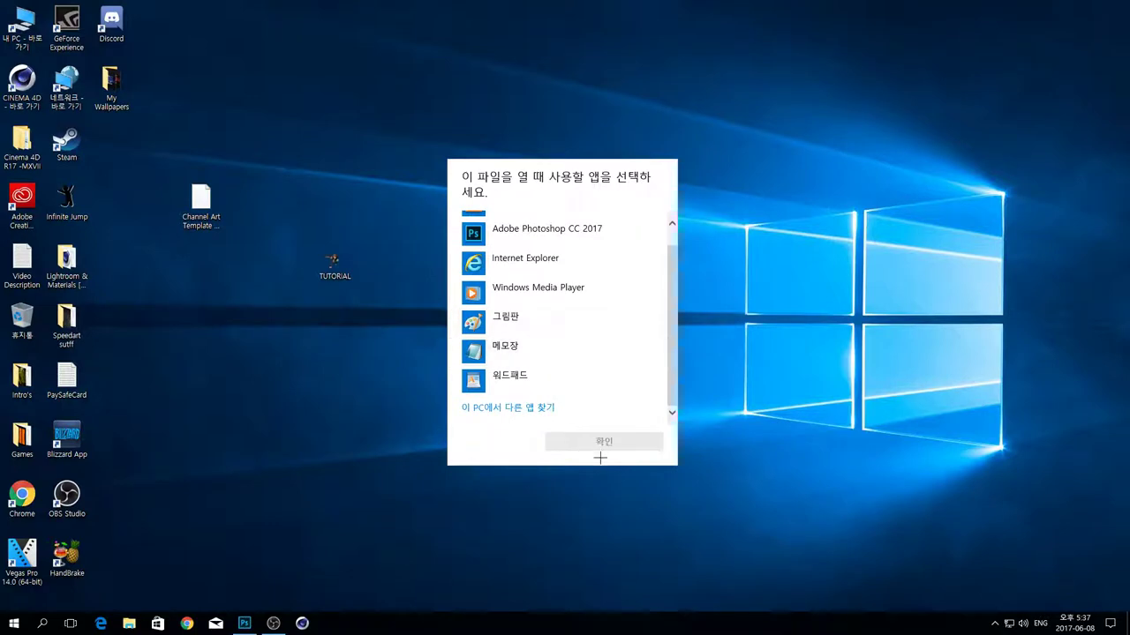
click(295, 323)
- Delete the Channel Art Template (Fireworks) file from the desktop and permanently empty the Recycle Bin
drag(204, 218, 19, 319)
right_click(19, 318)
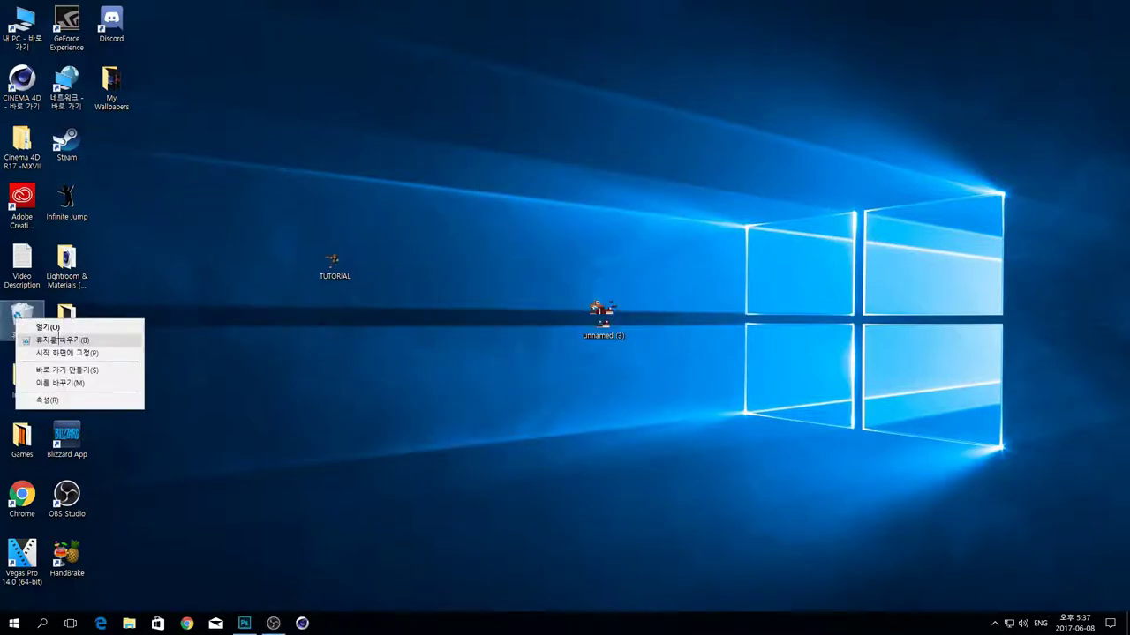
click(25, 340)
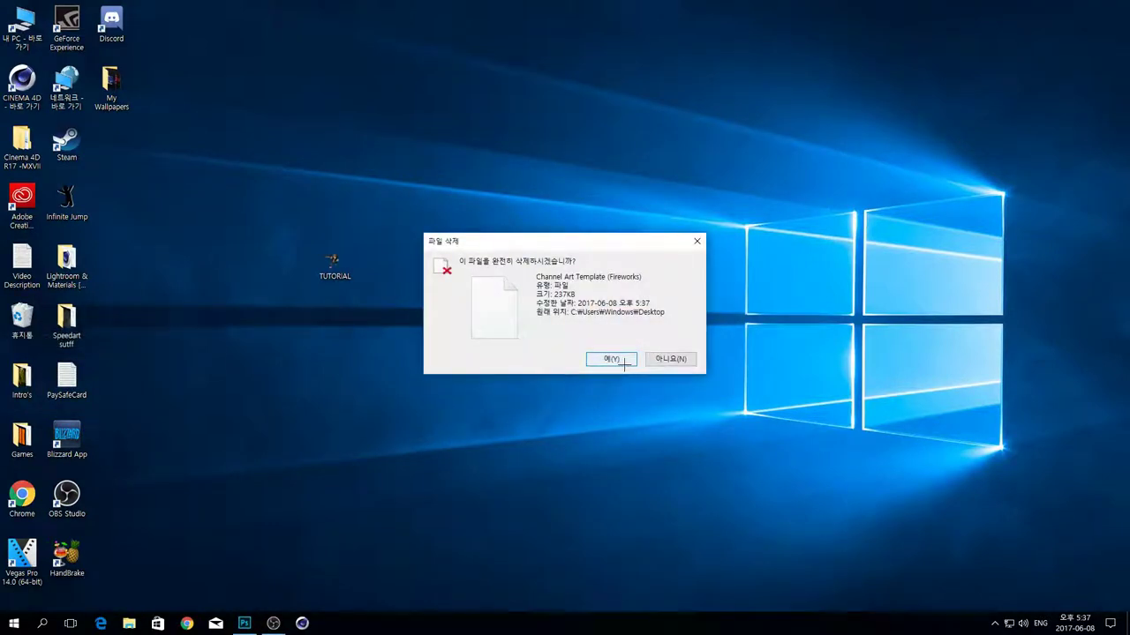
click(624, 363)
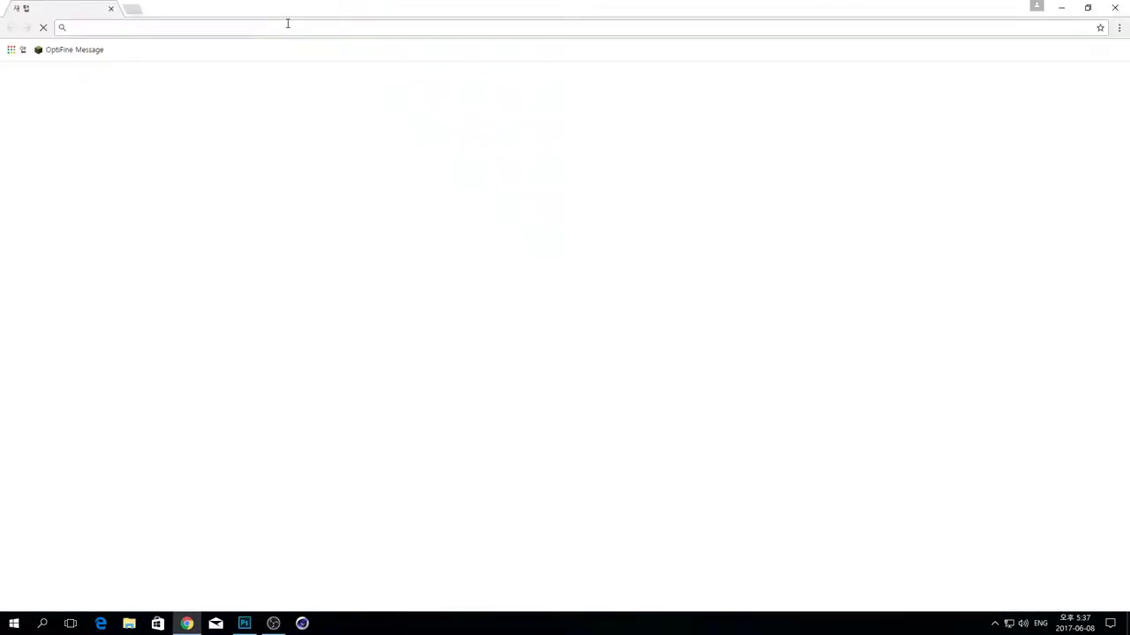
- Run another Google image search for "youtube banner" in Chrome
text(youu)
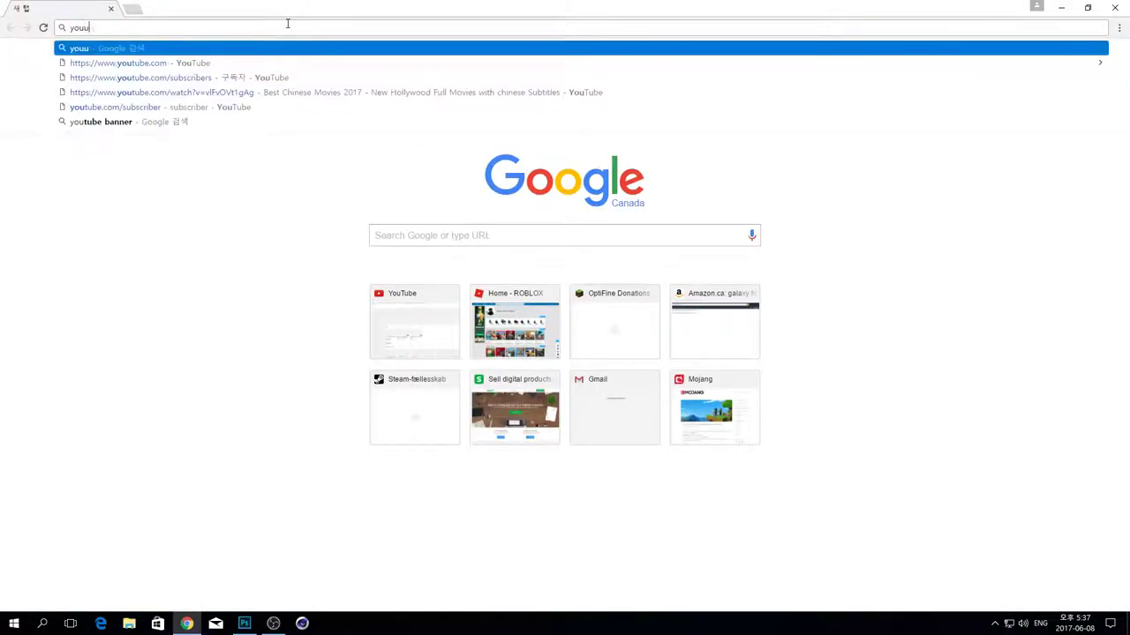
text(be banner)
key(Return)
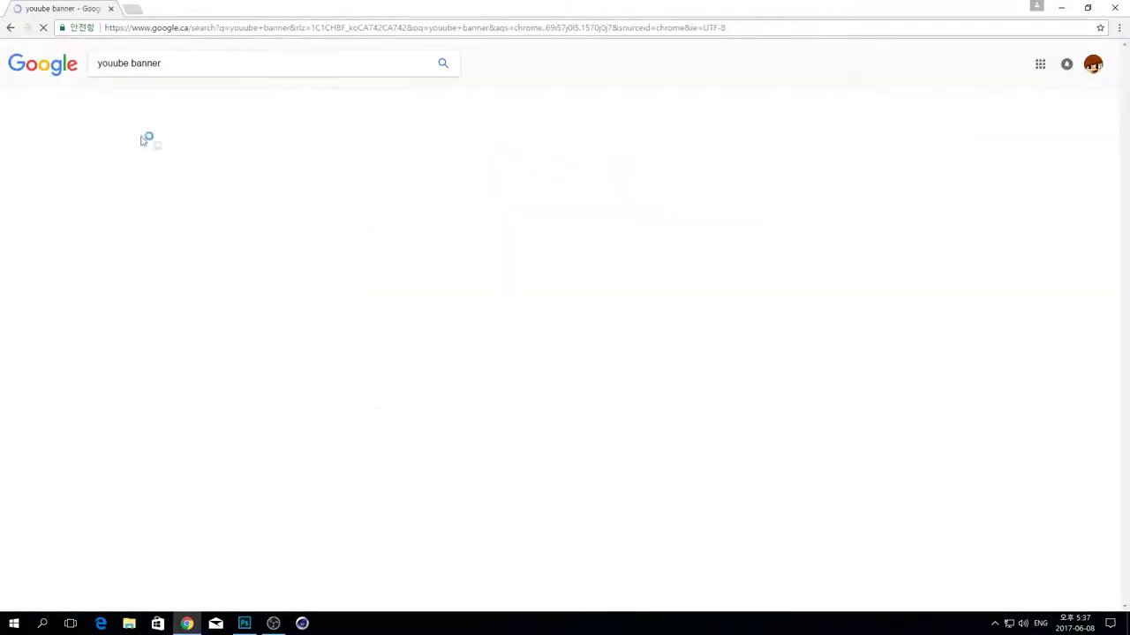
click(141, 100)
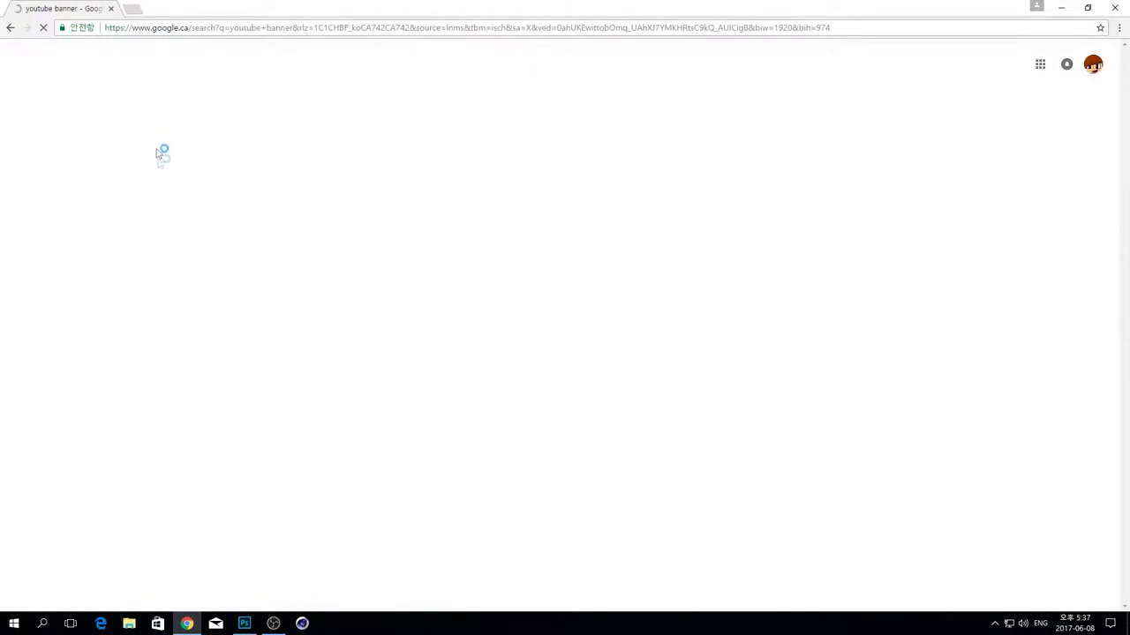
- Open the first image result, the 2560 x 1440 channel art template, and start saving its image
click(115, 211)
right_click(296, 364)
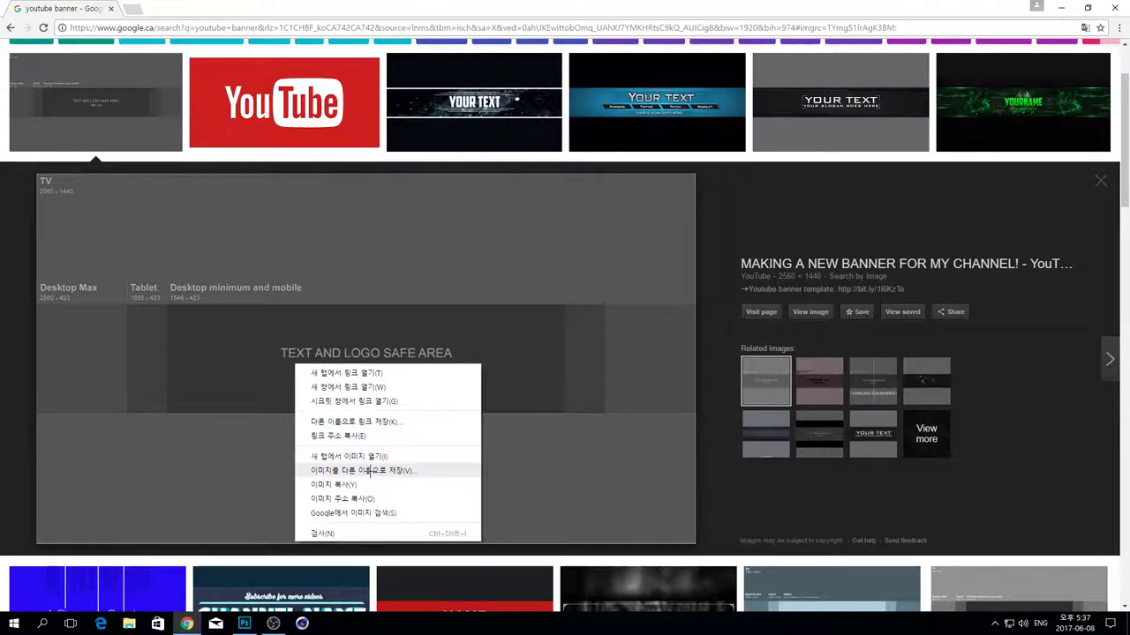
- Save the YouTube channel art template image to the desktop and move its file to a free area
click(369, 473)
key(Tab)
click(47, 146)
click(464, 299)
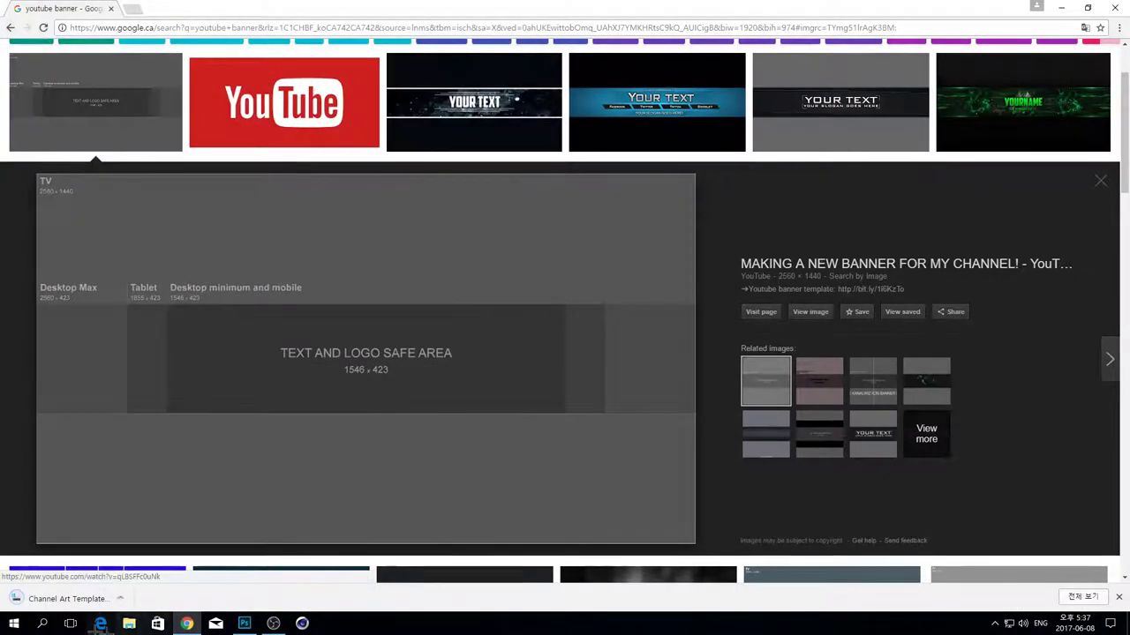
key(super+d)
drag(107, 147, 240, 522)
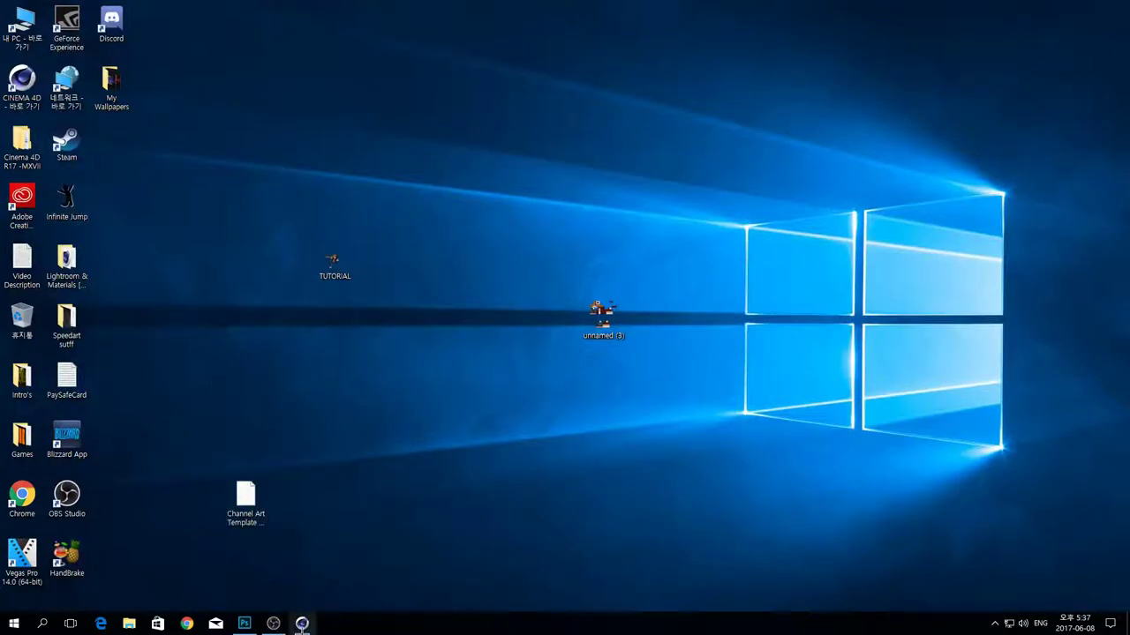
- Try to open the Channel Art Template file from the desktop in Photoshop
click(302, 623)
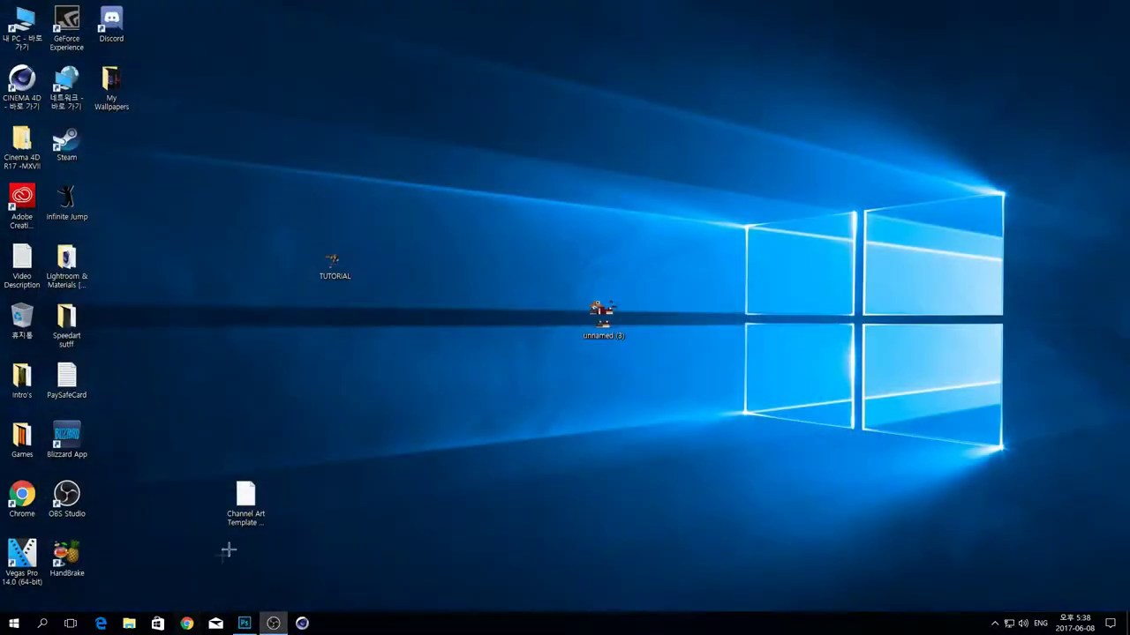
drag(246, 498, 340, 279)
click(572, 237)
click(1077, 6)
click(244, 525)
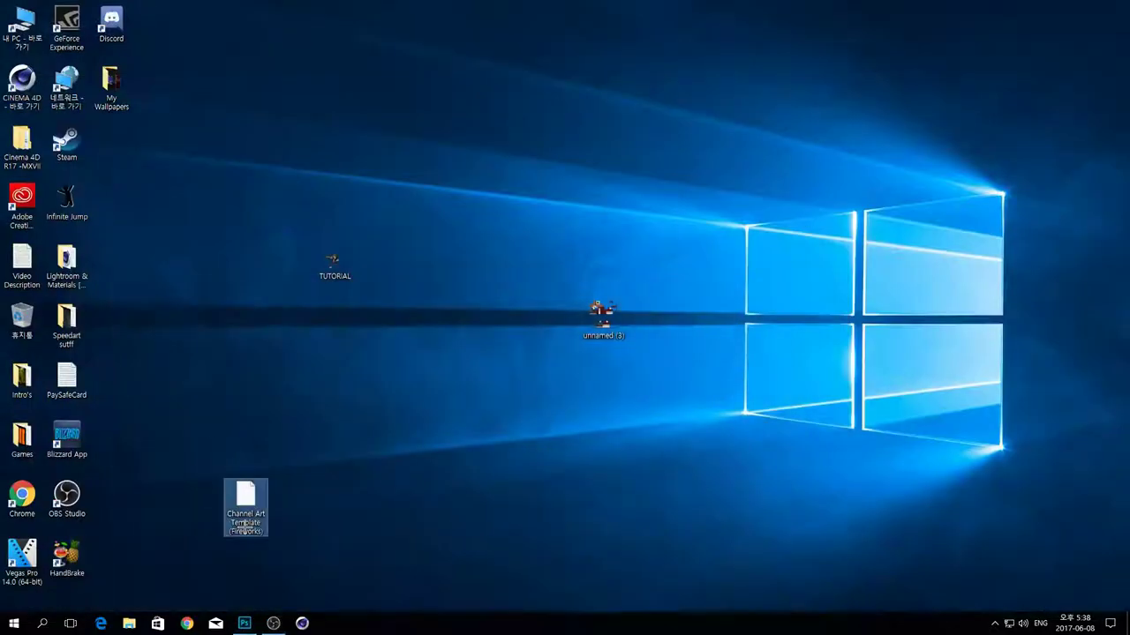
click(274, 623)
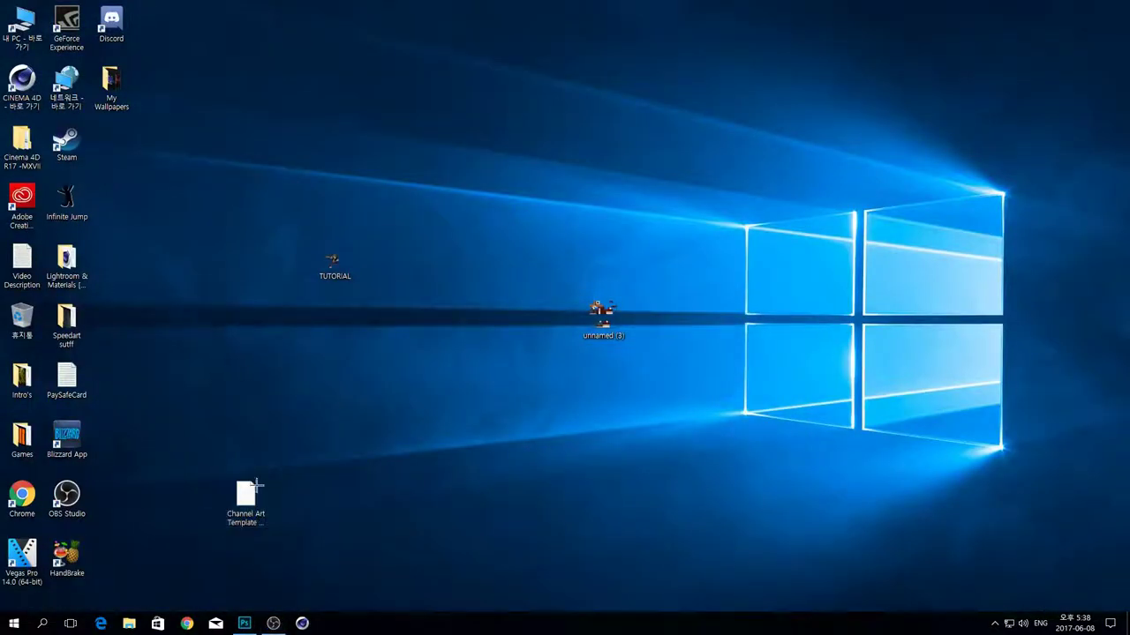
- Try to open the Channel Art Template file directly and look through the suggested apps for it
double_click(247, 501)
scroll(569, 295, down, 1)
scroll(521, 371, up, 1)
scroll(528, 304, down, 1)
scroll(524, 302, up, 1)
scroll(525, 298, down, 1)
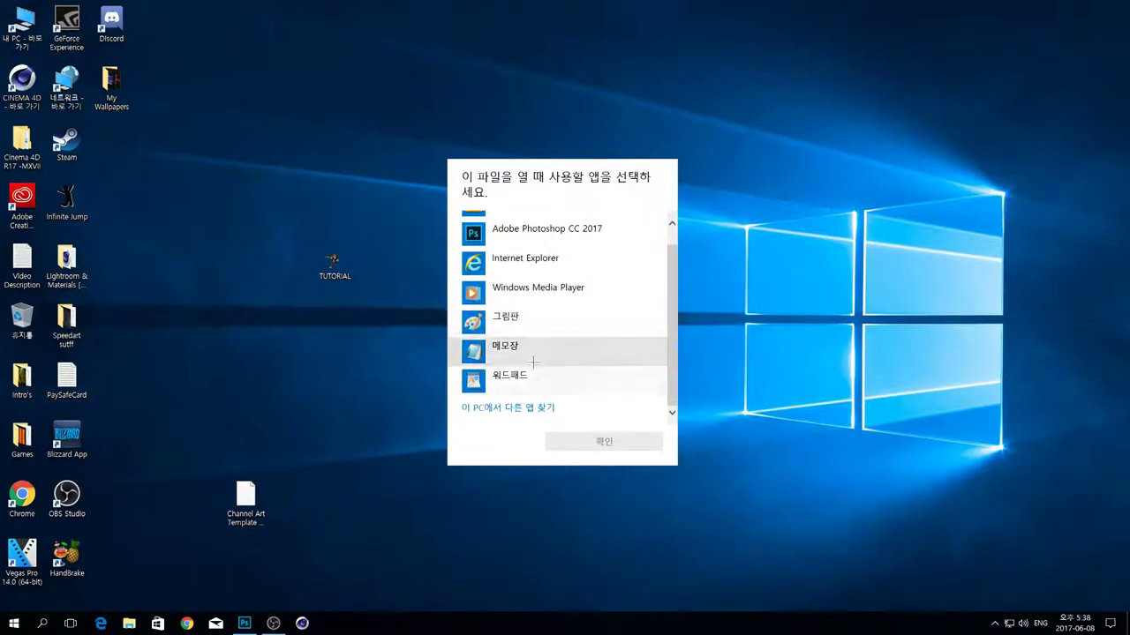
scroll(524, 401, up, 1)
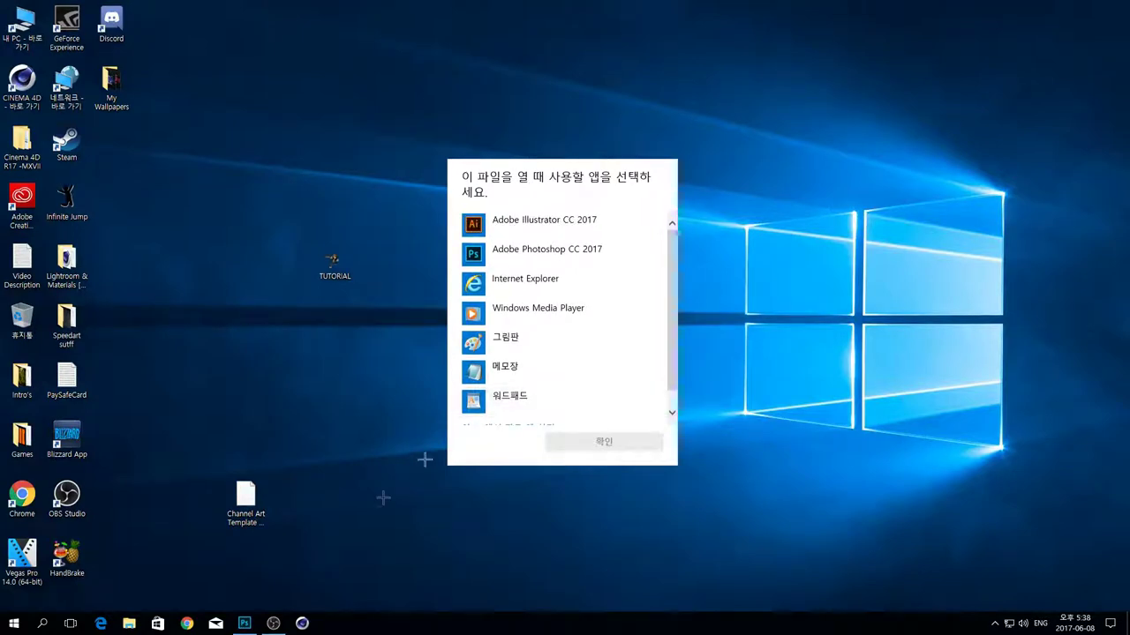
click(369, 509)
- Delete the Channel Art Template file from the desktop and empty the Recycle Bin
drag(240, 502, 13, 324)
right_click(14, 324)
click(55, 346)
click(609, 357)
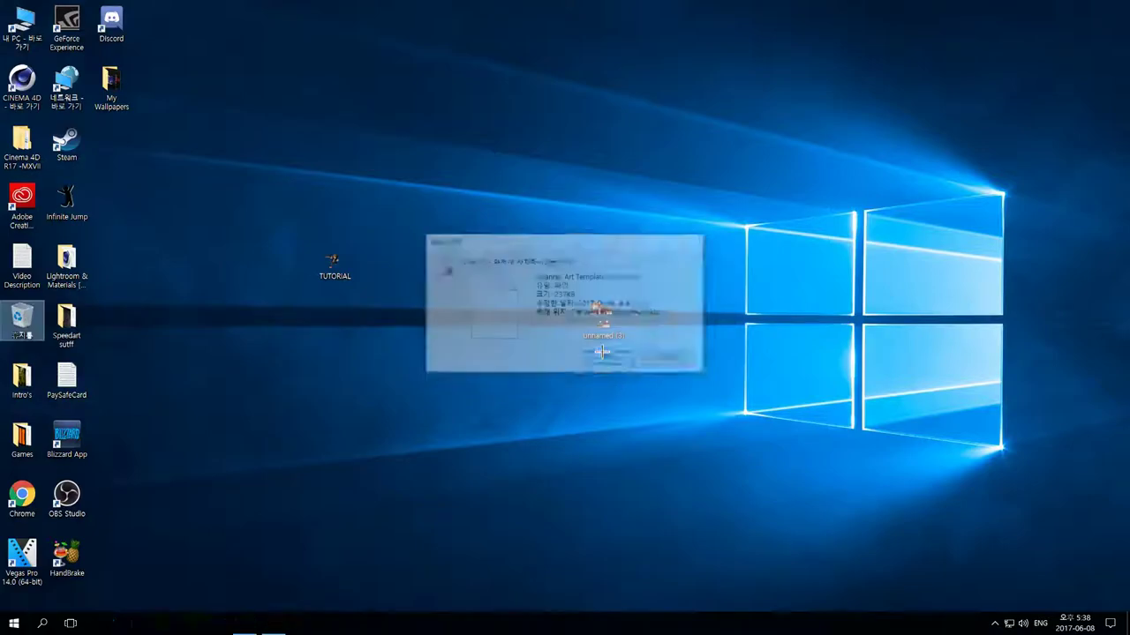
- Dismiss the chat notification and open My Banner Trims.png in Photoshop
click(238, 629)
click(238, 629)
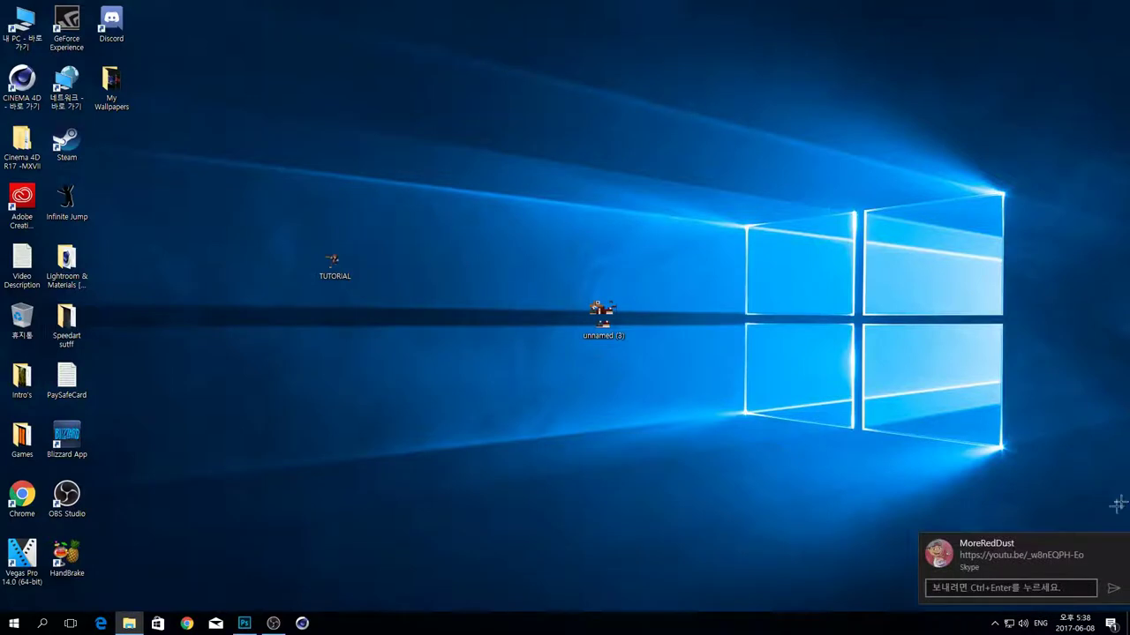
click(1116, 544)
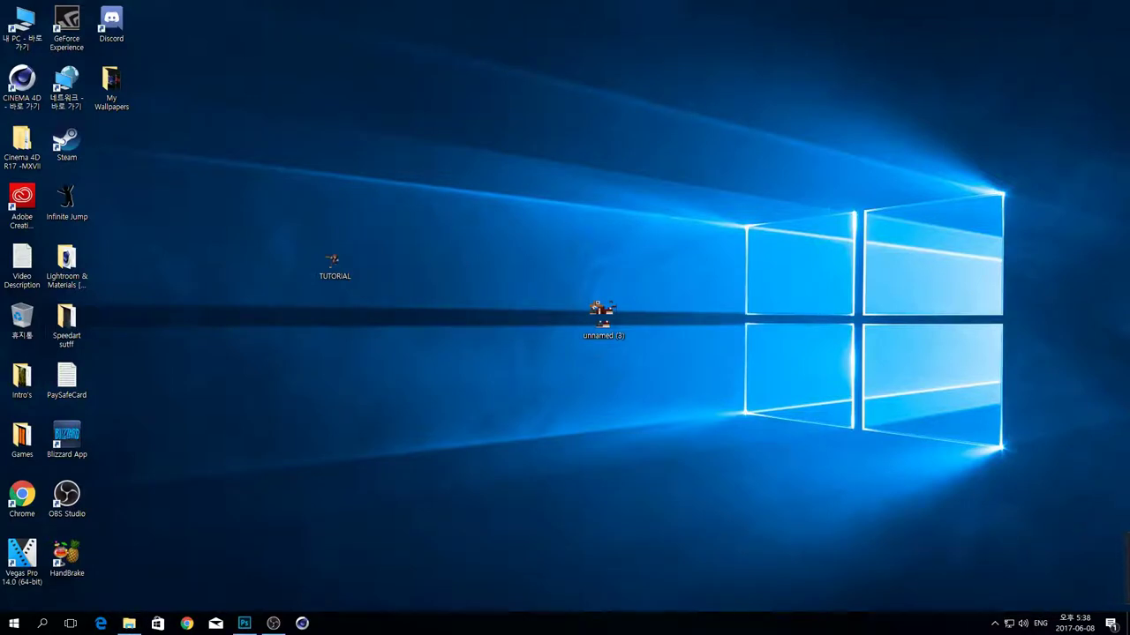
drag(1129, 495, 378, 321)
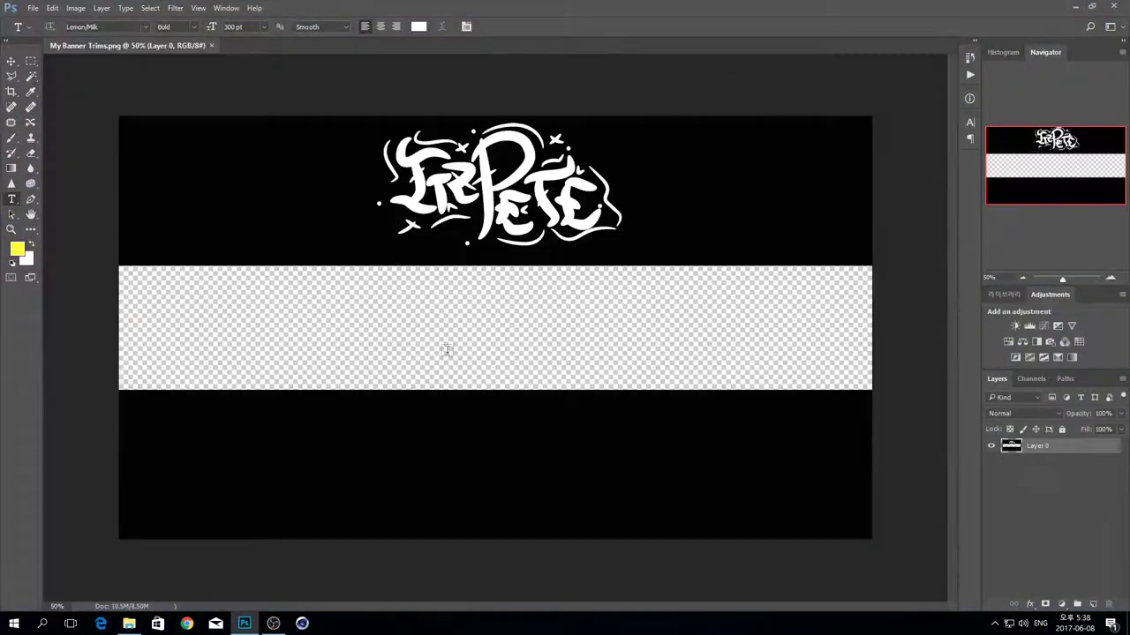
alt+scroll(224, 226, up, 1)
alt+scroll(256, 253, down, 1)
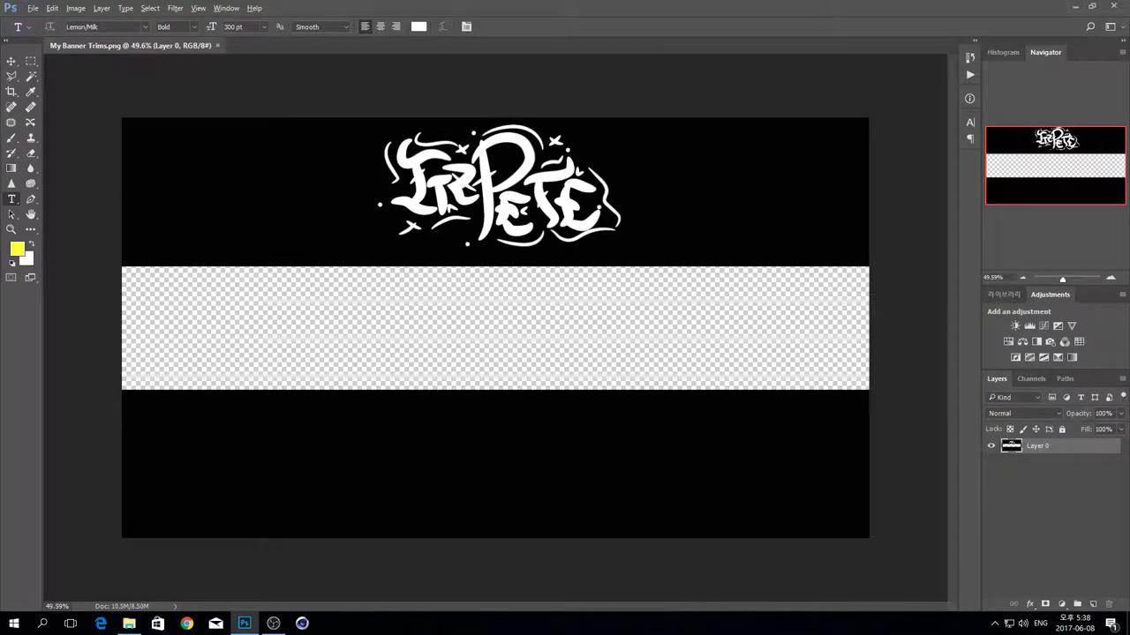
alt+scroll(603, 246, down, 2)
alt+scroll(603, 246, up, 5)
alt+scroll(602, 246, down, 4)
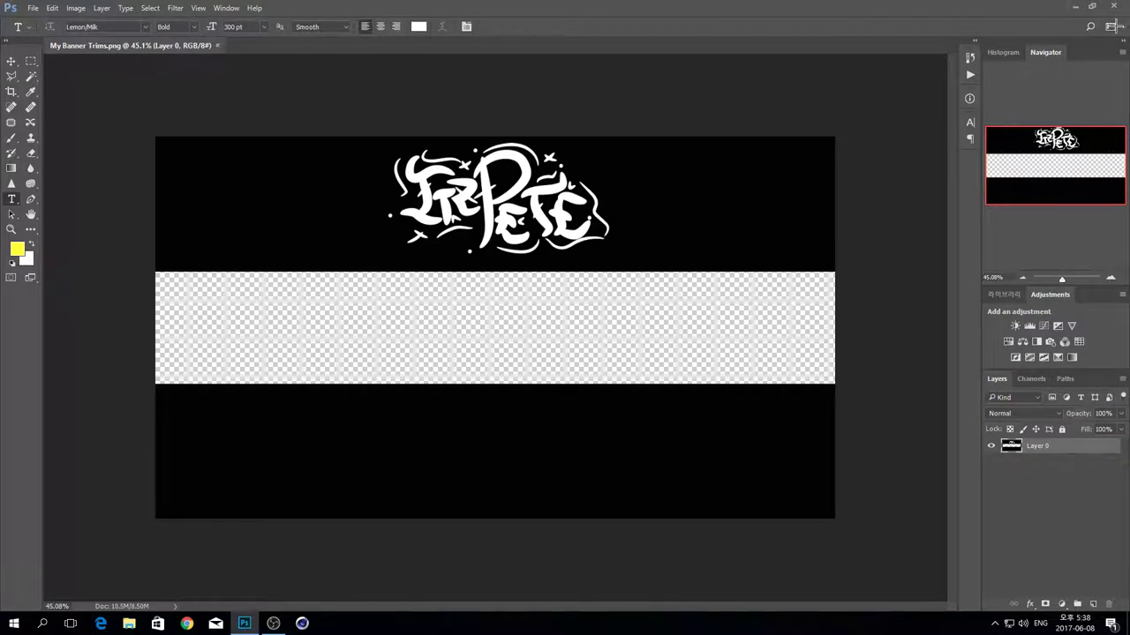
click(1004, 293)
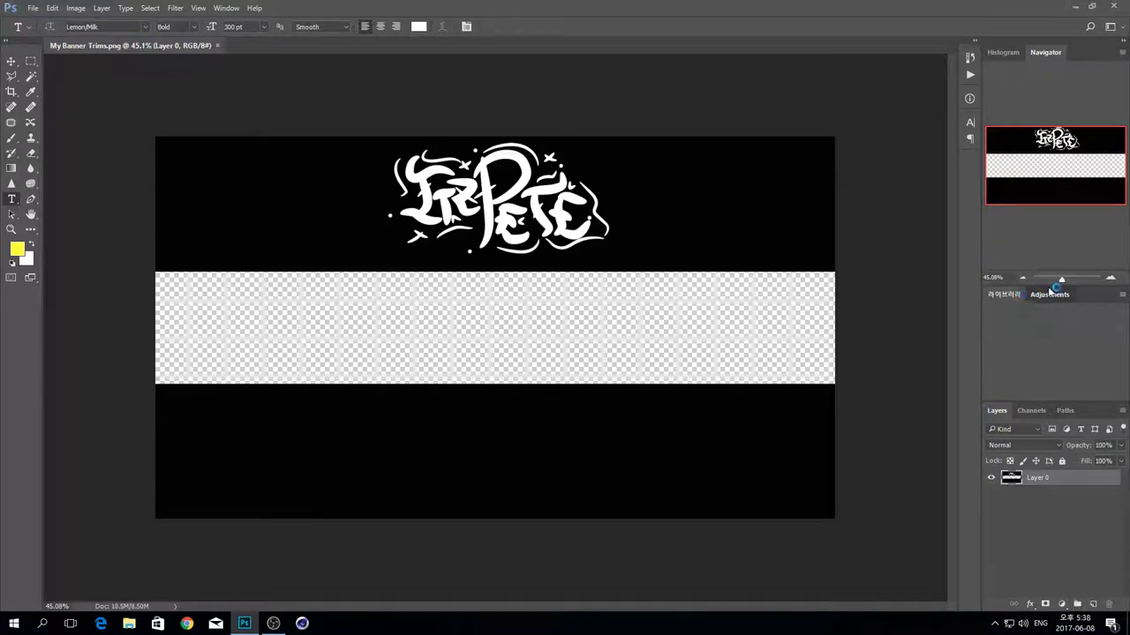
click(1051, 294)
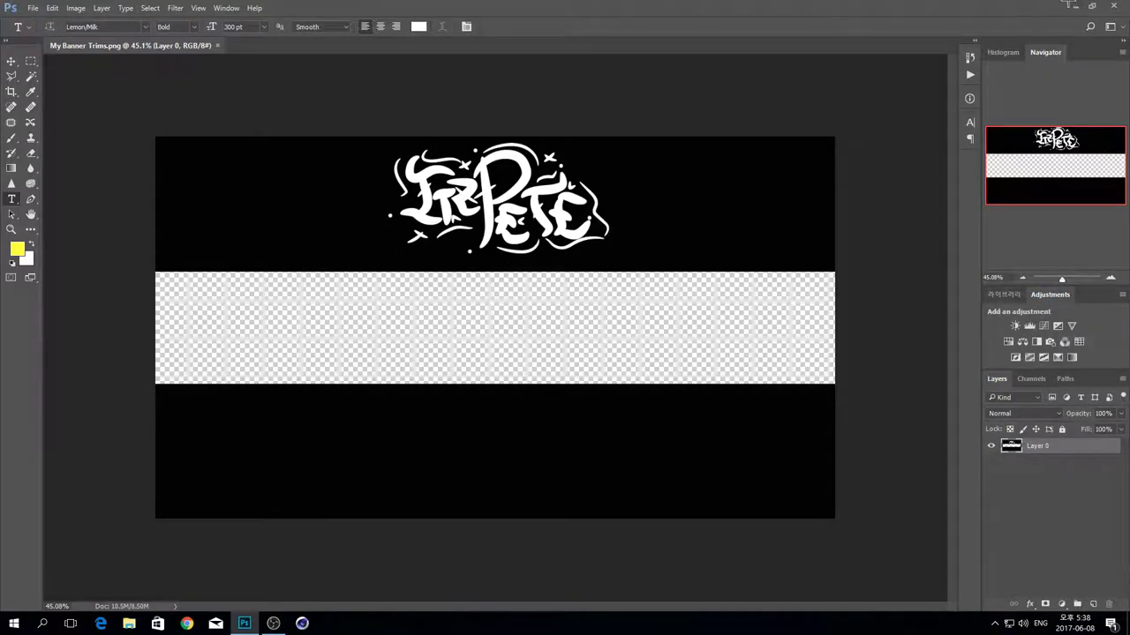
- Try to bring the TUTORIAL image from the desktop into the My Banner Trims document
click(1071, 5)
drag(337, 258, 415, 298)
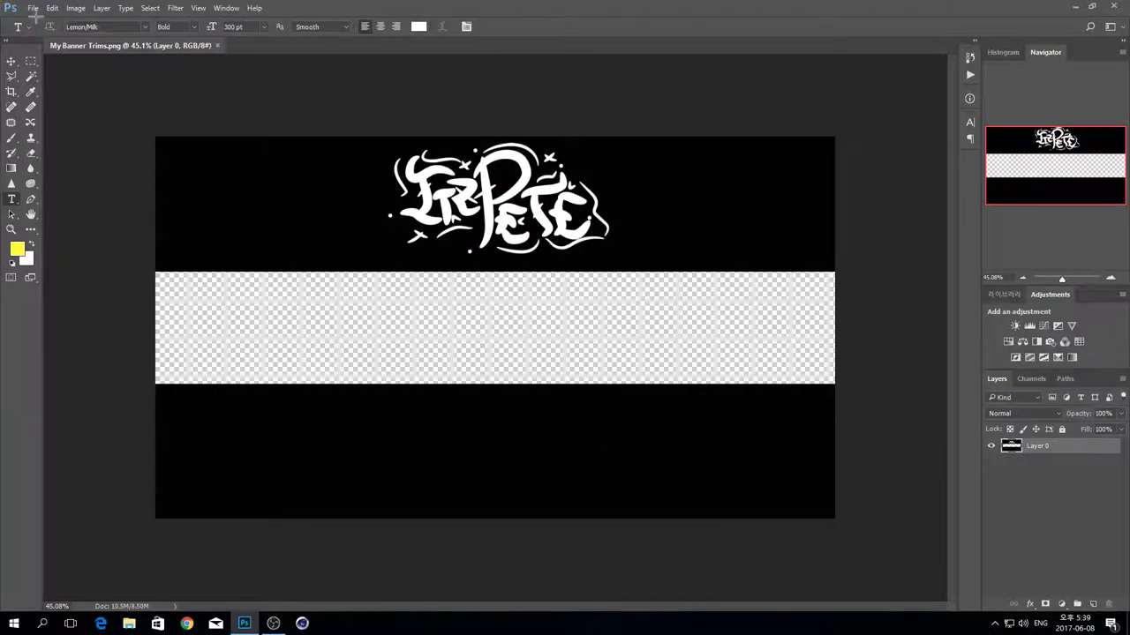
- Create a new 1920 x 1080 pixel document at 72 pixels/inch, RGB Color, 8 bit, with a transparent background
click(32, 8)
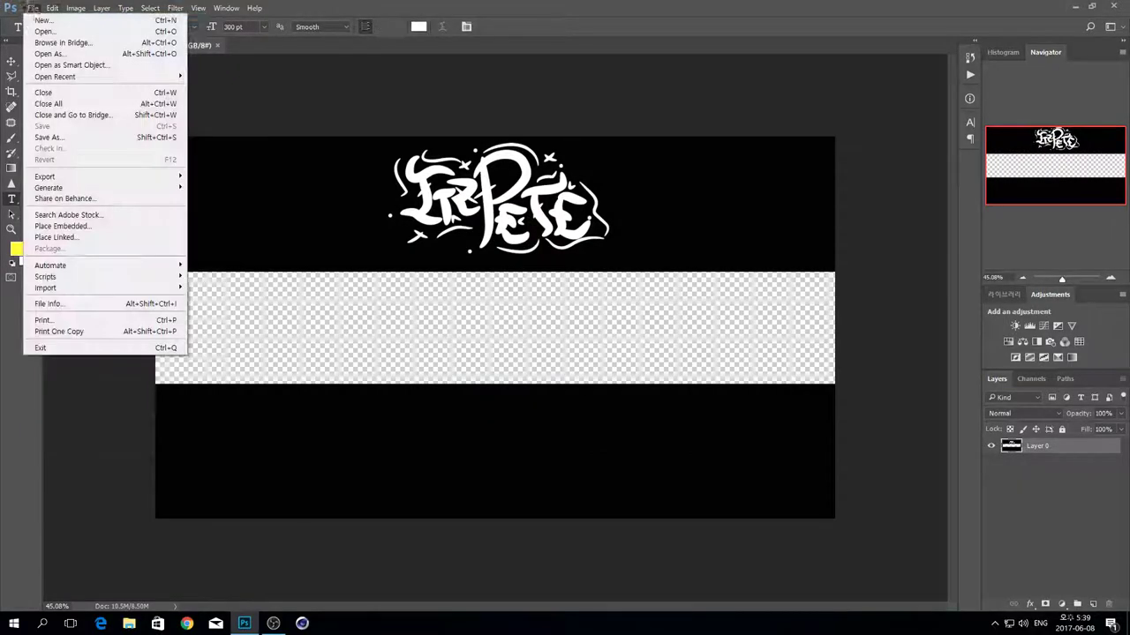
click(35, 18)
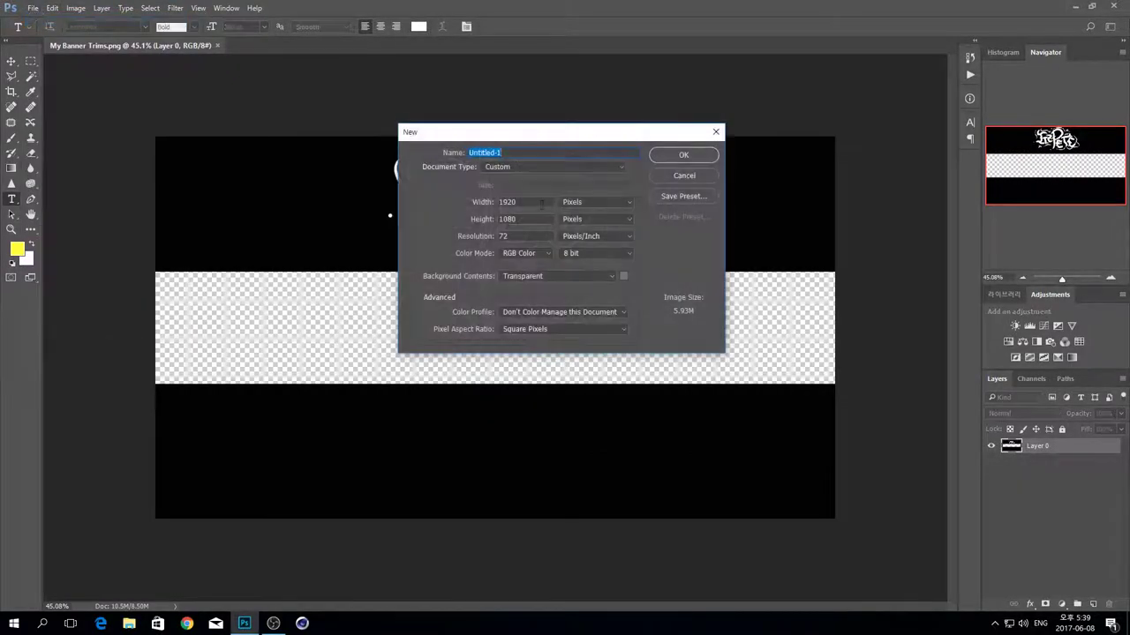
click(31, 8)
click(32, 8)
click(485, 199)
click(484, 216)
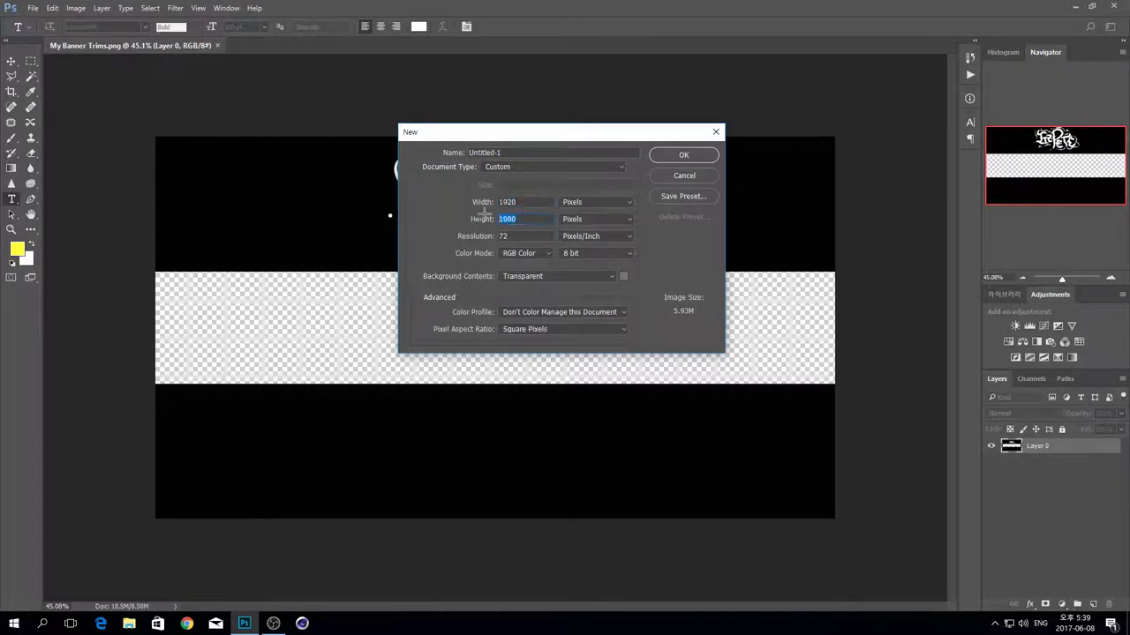
click(616, 202)
click(598, 213)
click(518, 254)
click(518, 253)
click(572, 279)
click(572, 279)
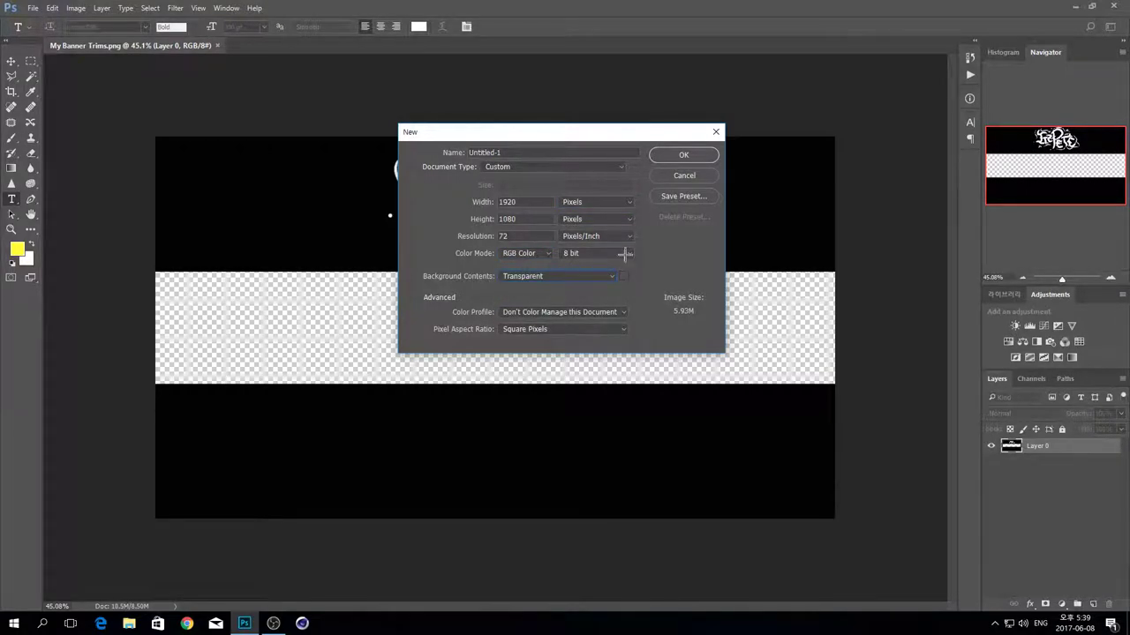
click(683, 155)
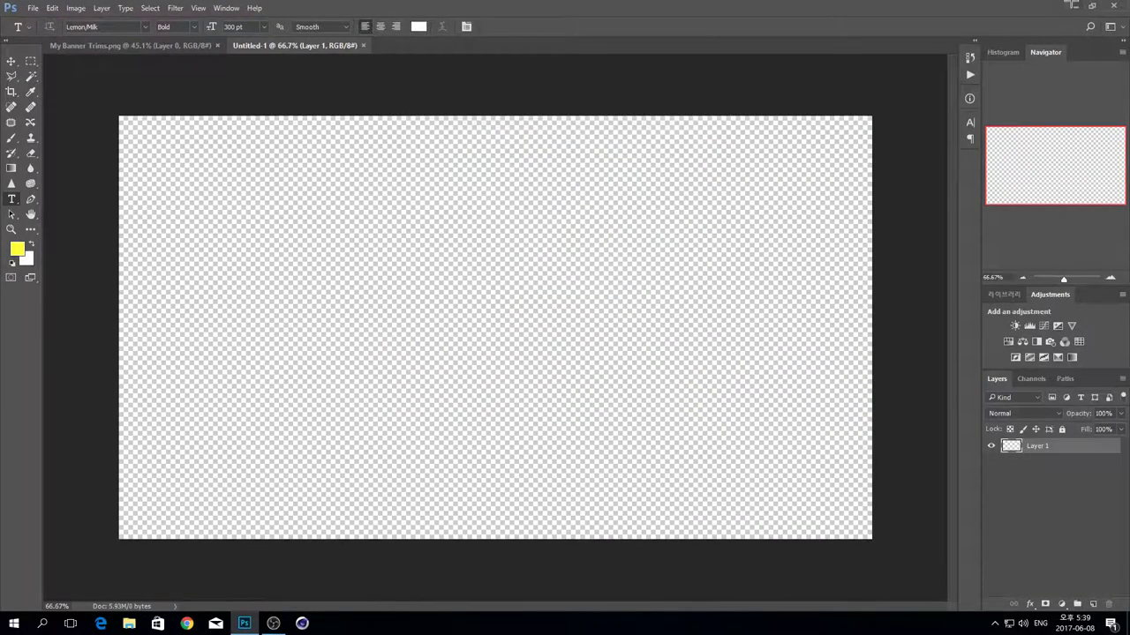
- Place the TUTORIAL image from the desktop into the new document at its full size
click(1072, 5)
drag(338, 369, 433, 293)
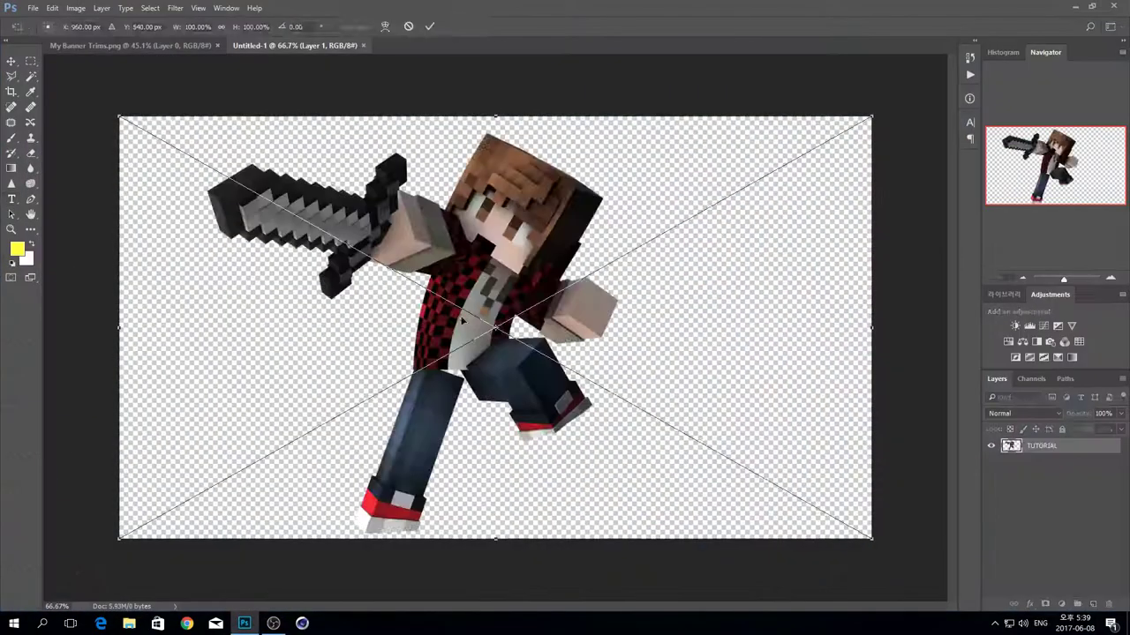
click(432, 25)
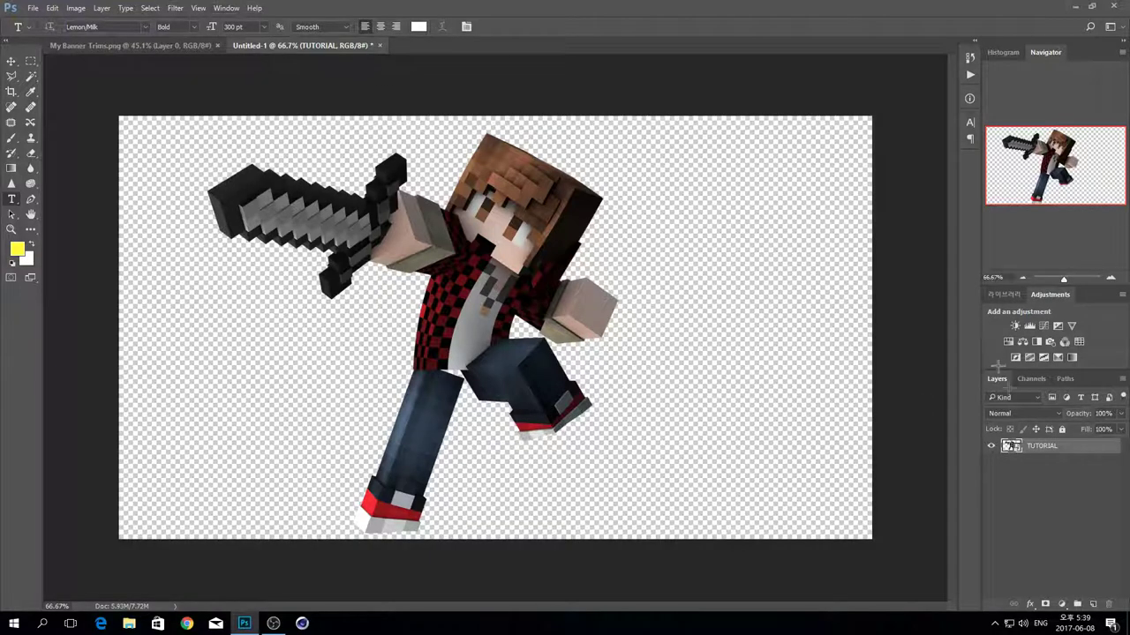
click(174, 8)
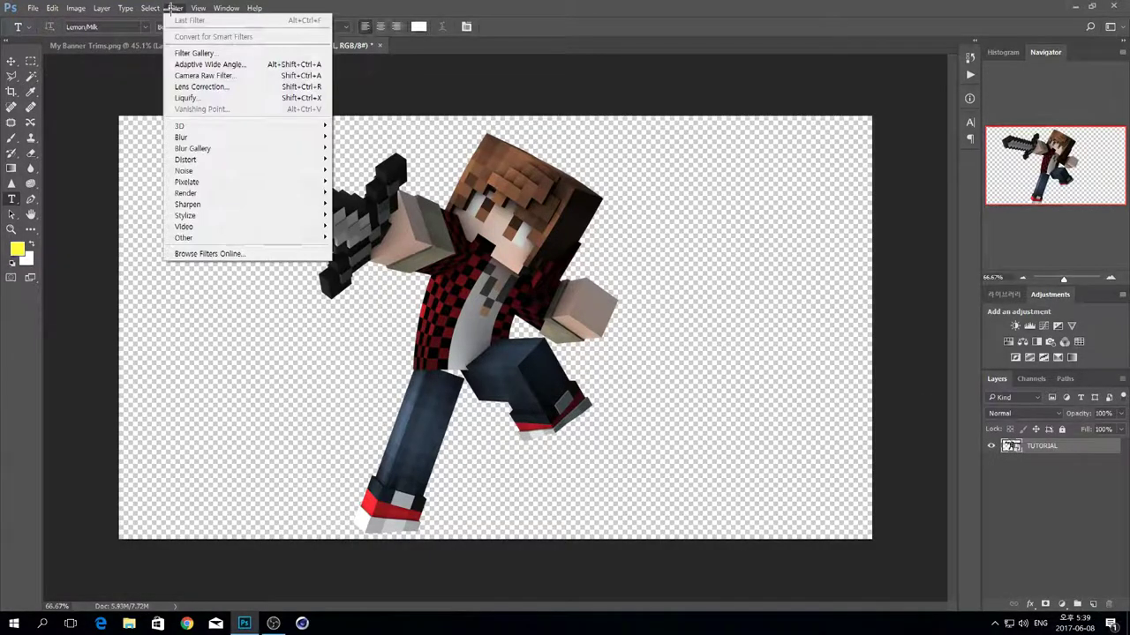
click(196, 98)
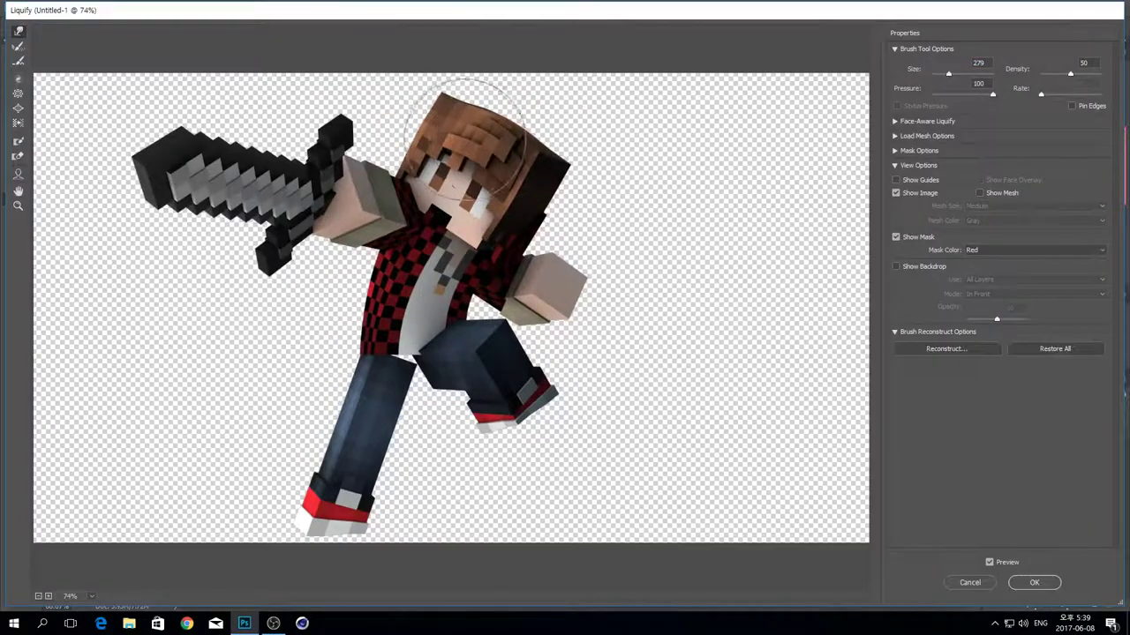
drag(569, 176, 551, 177)
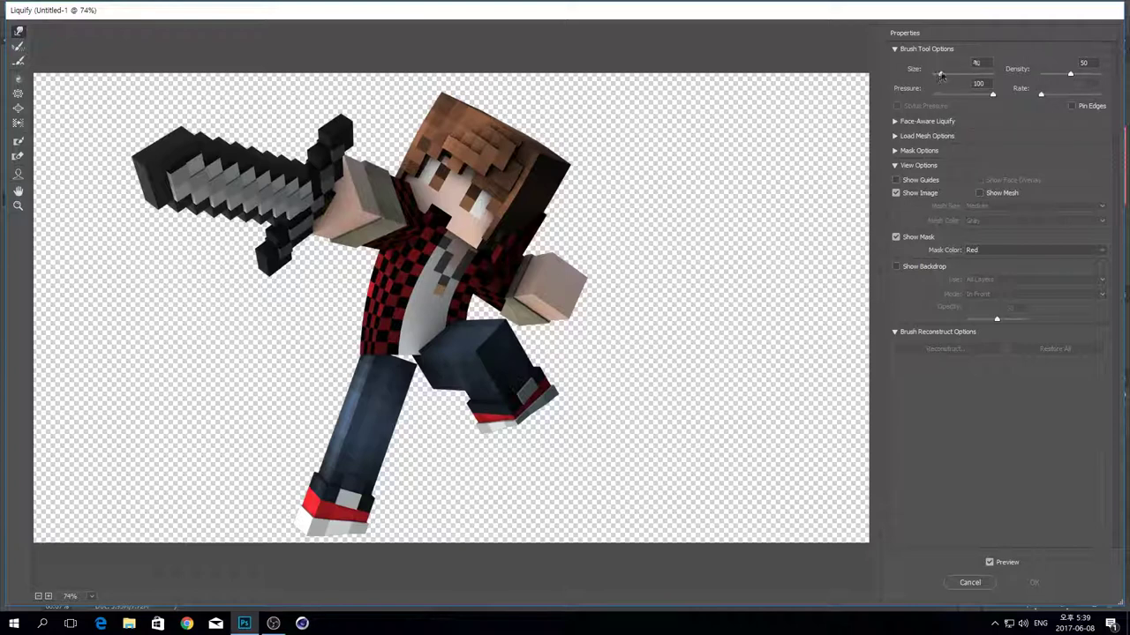
click(375, 291)
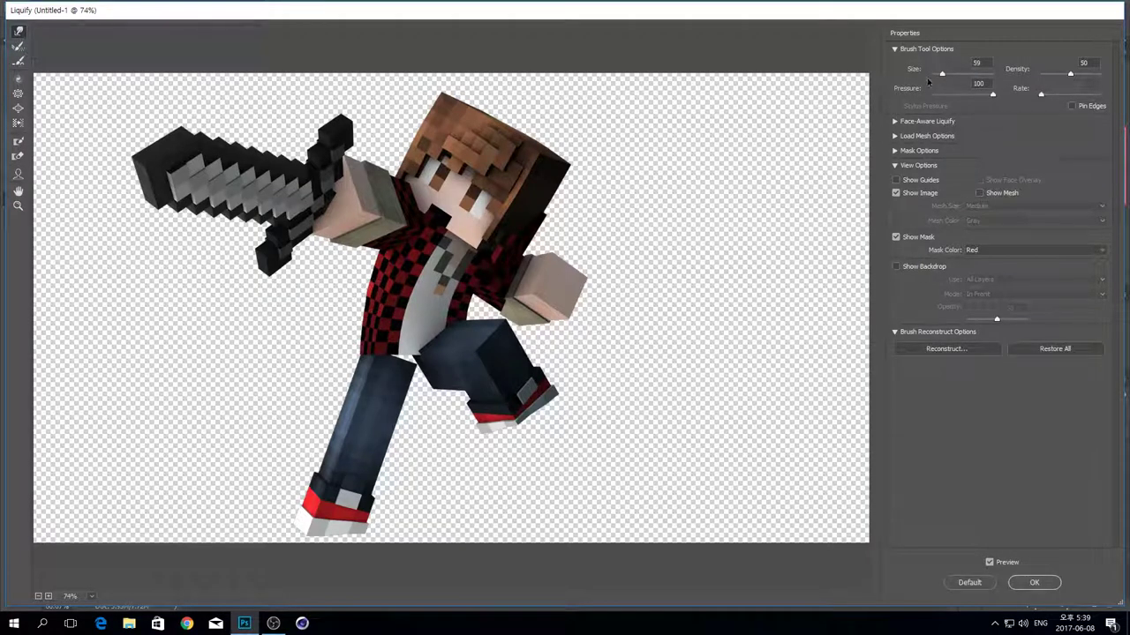
click(970, 582)
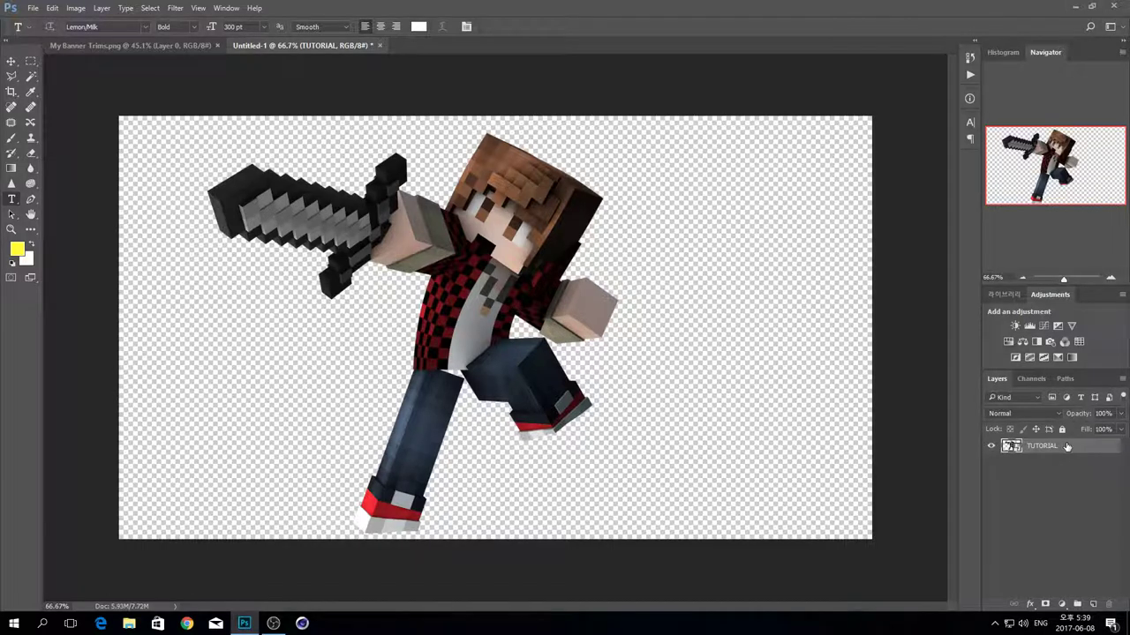
- Duplicate the TUTORIAL layer twice, hide both copies and select the original layer
key(ctrl+j)
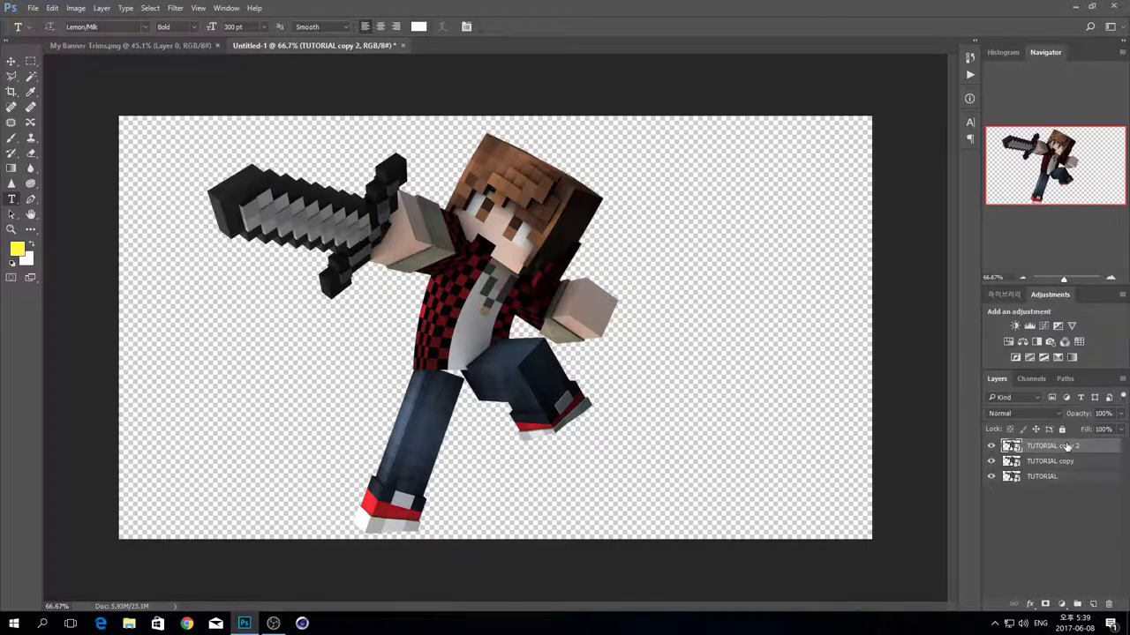
click(1050, 476)
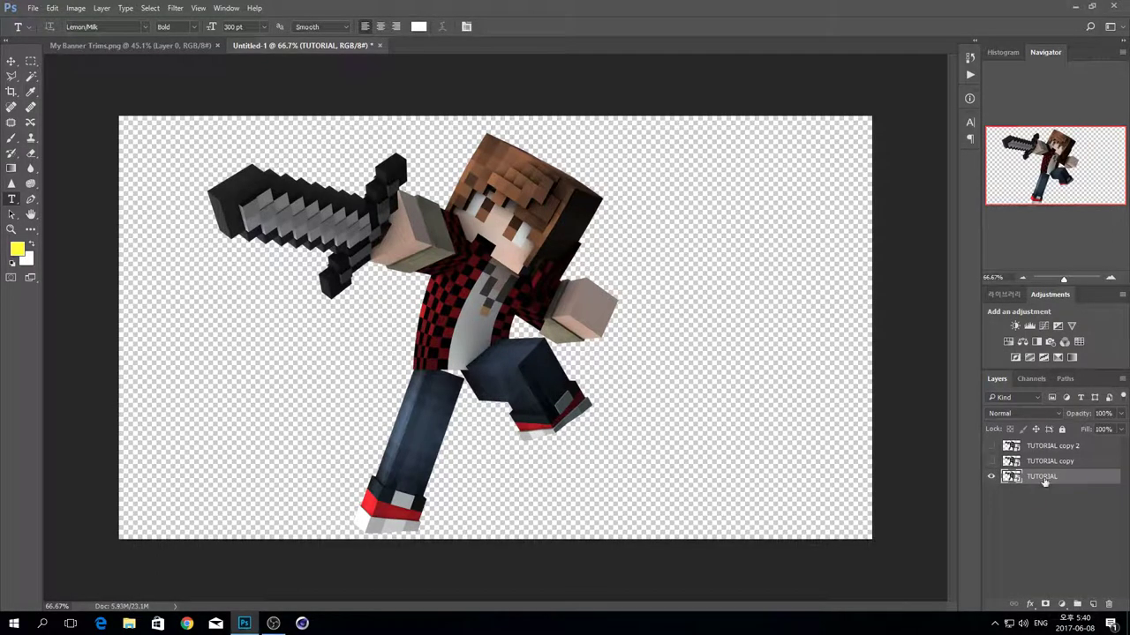
click(1086, 461)
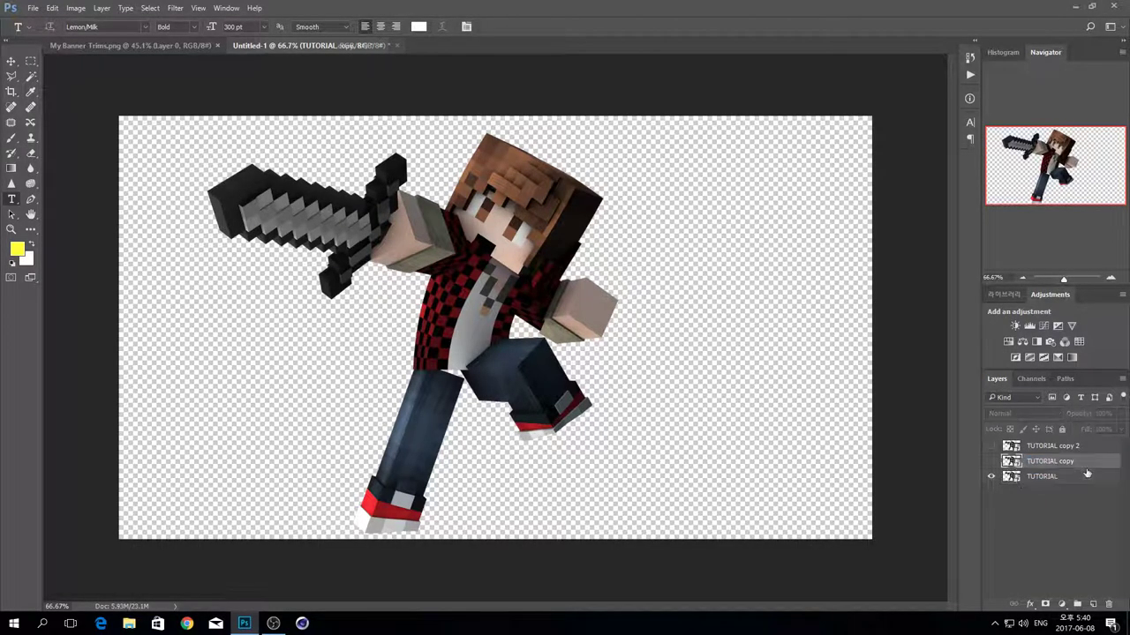
key(h)
double_click(1086, 461)
click(1090, 181)
key(t)
- Apply a Gradient Overlay layer style to the original TUTORIAL layer
click(1070, 478)
key(h)
double_click(1070, 478)
drag(777, 139, 407, 146)
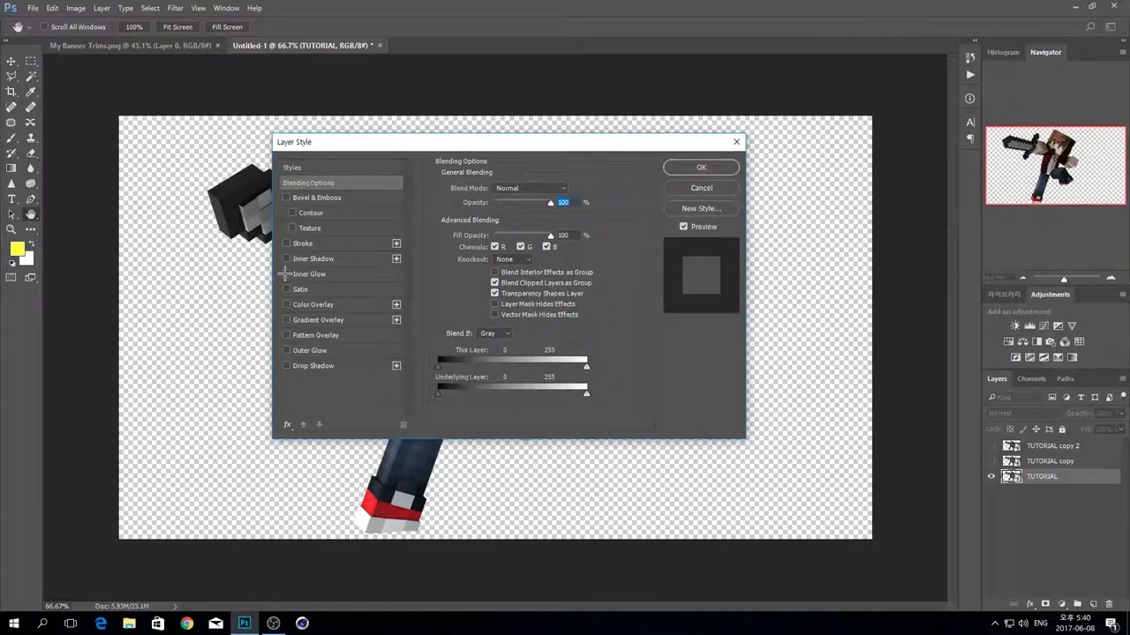
drag(490, 144, 771, 147)
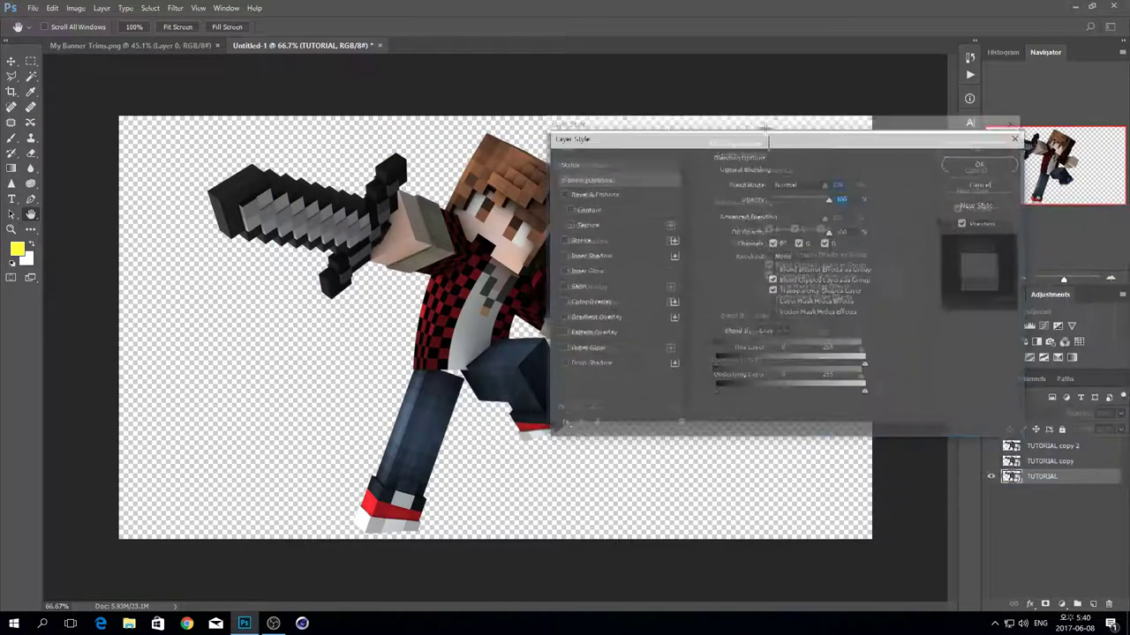
click(600, 323)
- Recolour the Gradient Overlay's gradient to run from black (000000) at its start to white (ffffff) at its end
click(788, 221)
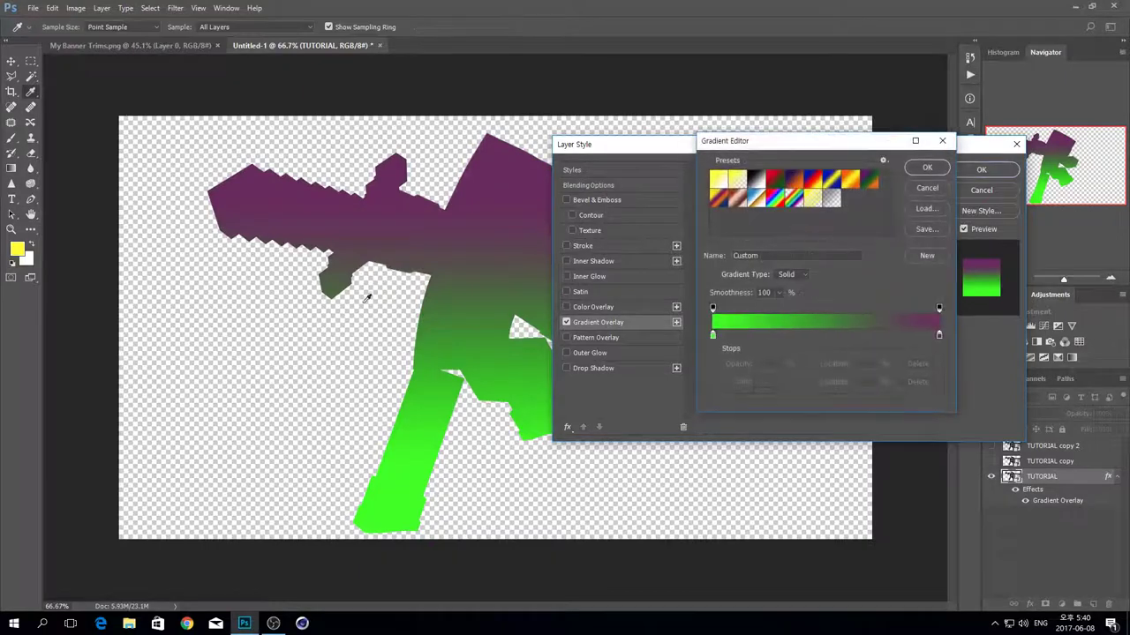
double_click(712, 335)
drag(575, 295, 547, 327)
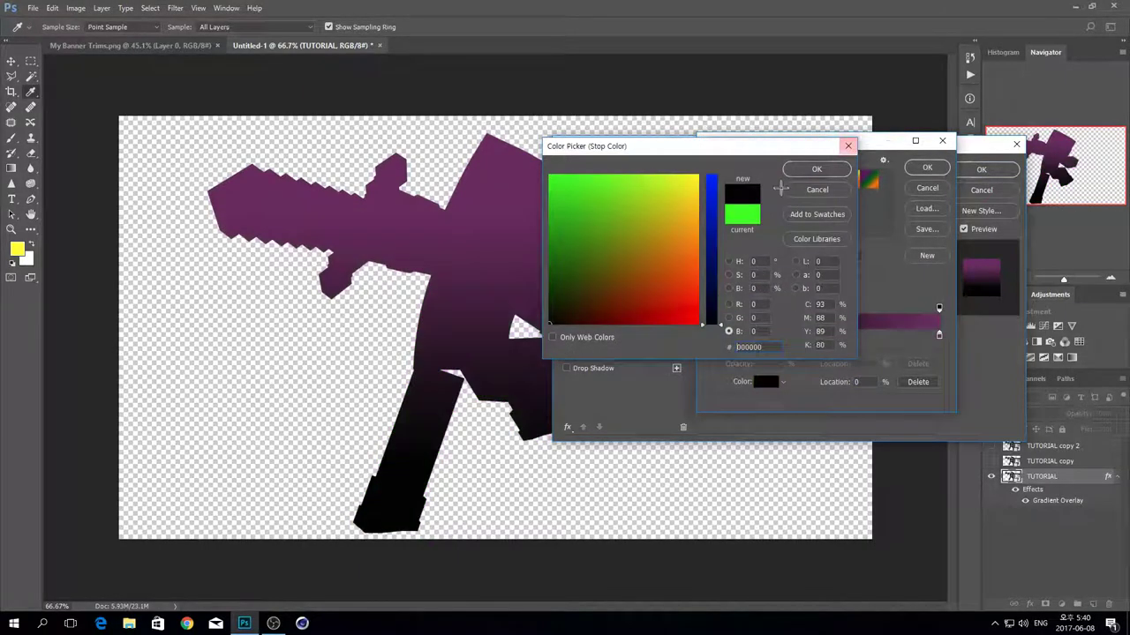
click(817, 171)
double_click(939, 336)
drag(600, 209, 703, 166)
drag(712, 238, 731, 103)
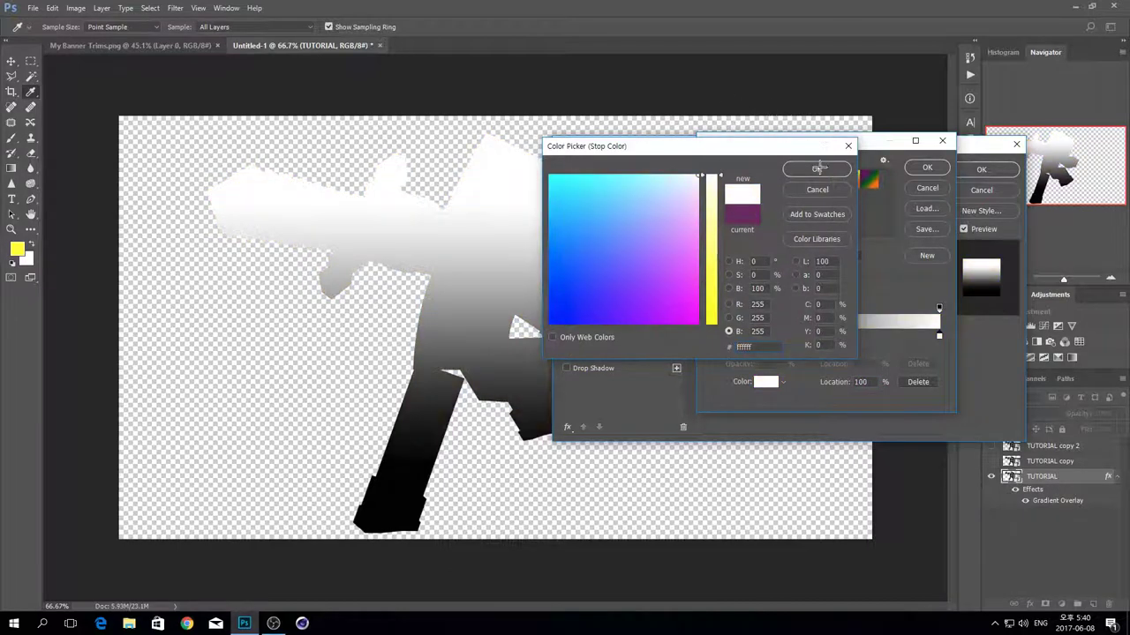
click(817, 168)
click(928, 167)
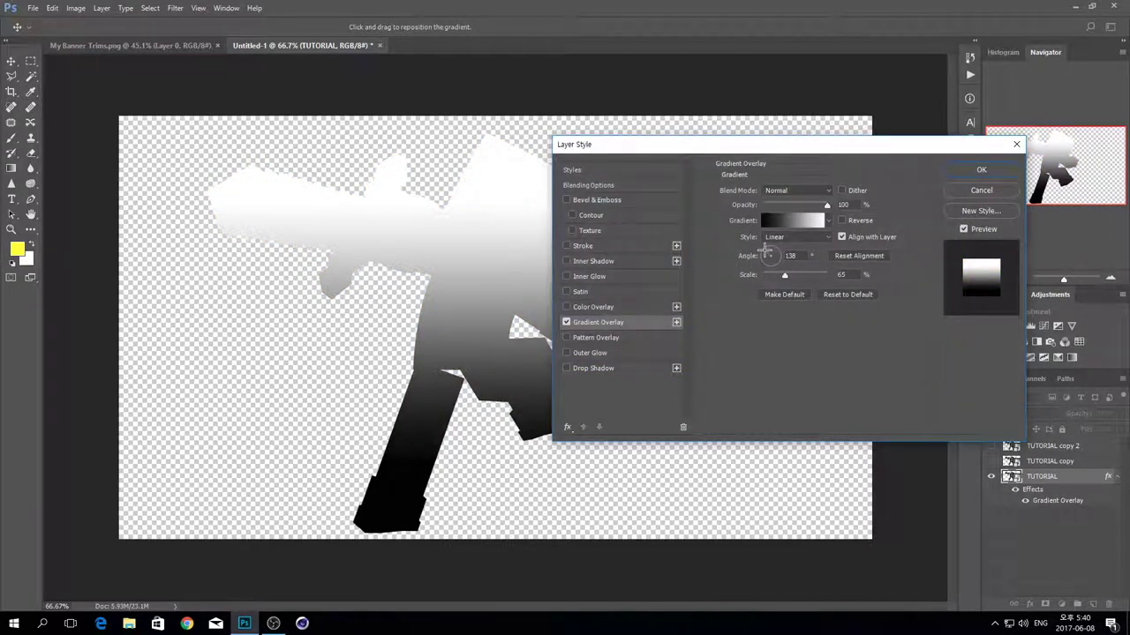
- Set the Gradient Overlay's angle to 120° and its blend mode to Overlay, at 100% opacity
drag(766, 251, 744, 248)
click(768, 252)
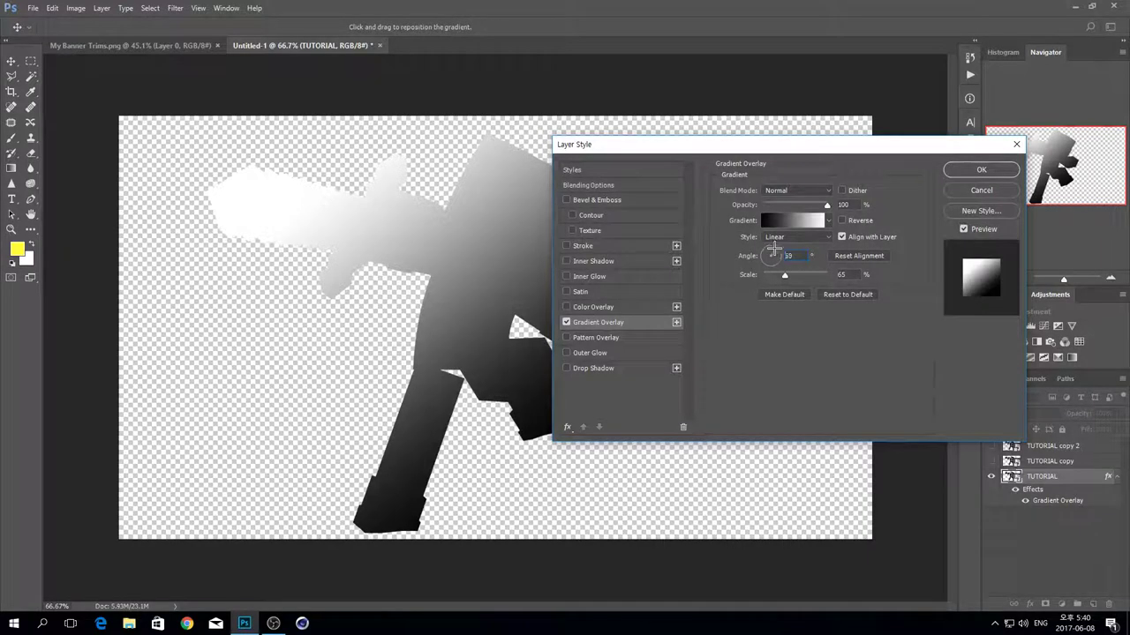
drag(650, 142, 736, 151)
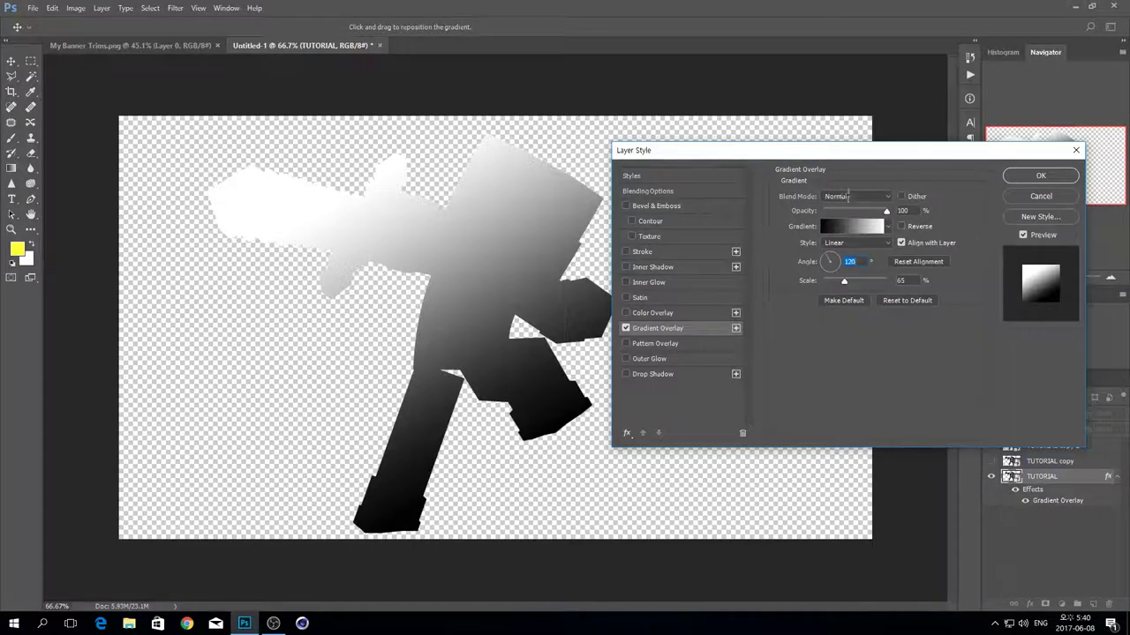
click(845, 196)
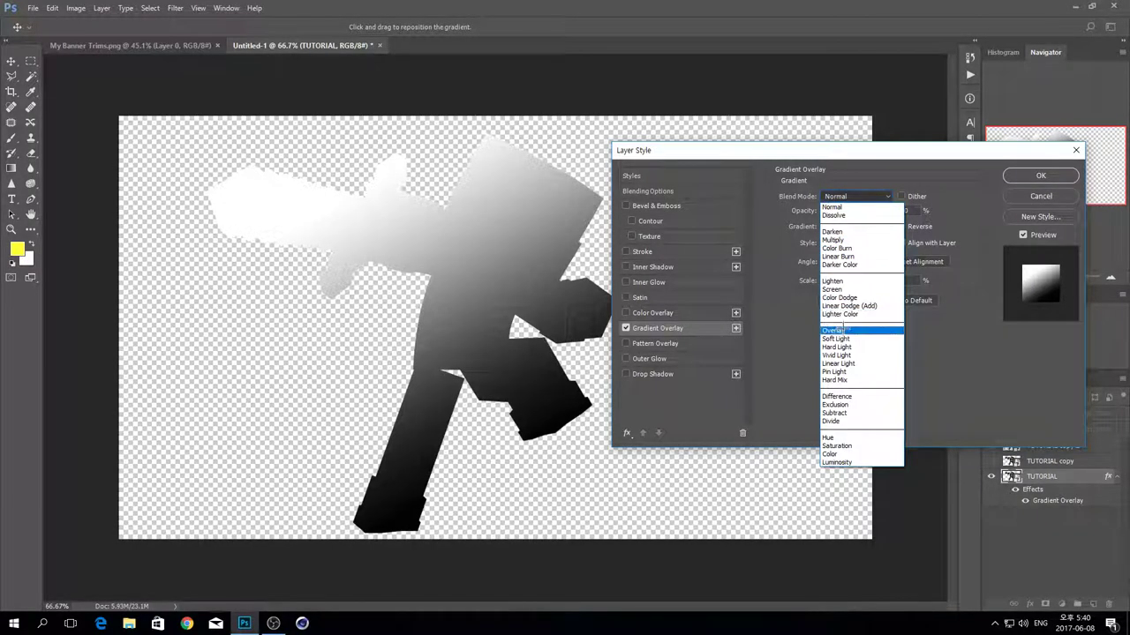
click(834, 330)
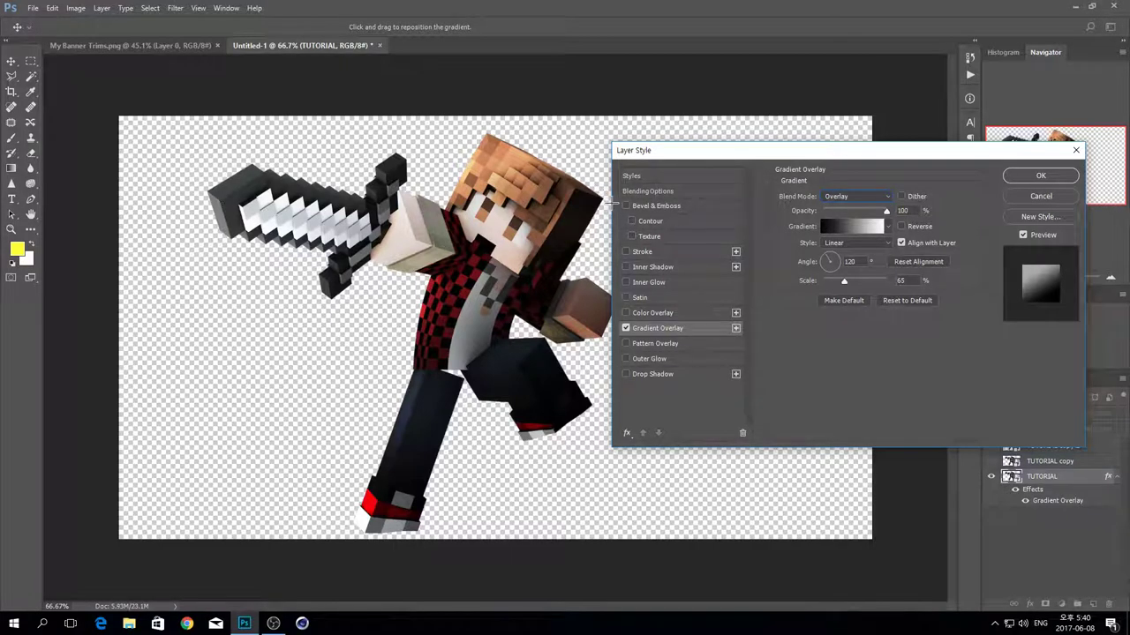
drag(886, 211, 887, 212)
- Enable the Inner Glow effect for the TUTORIAL layer alongside the gradient overlay
click(626, 282)
click(626, 281)
click(625, 282)
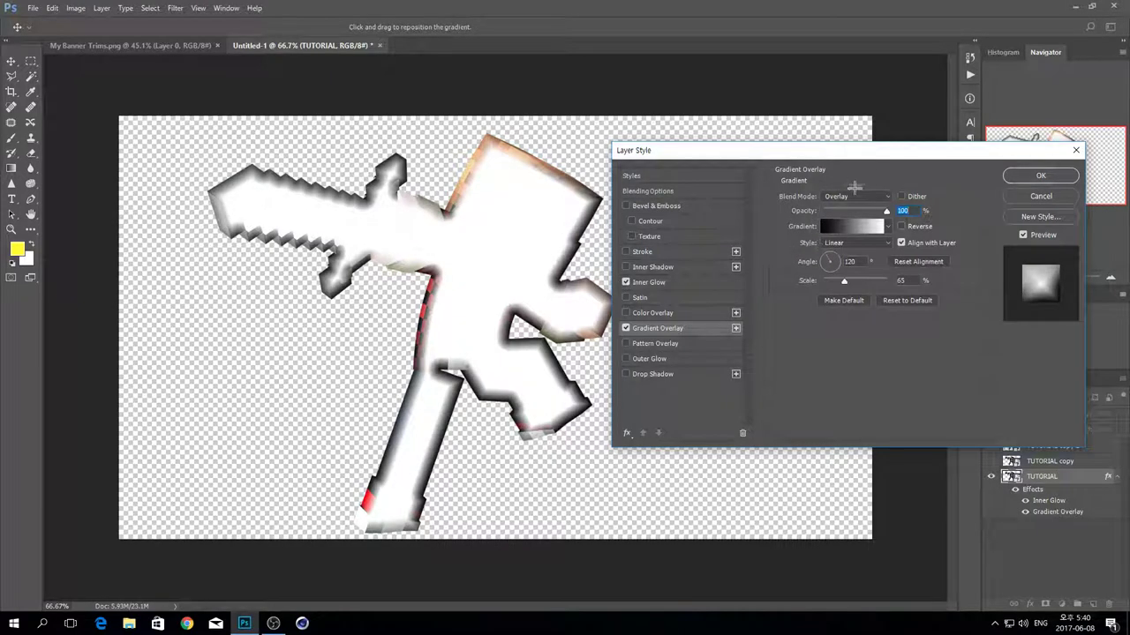
- Try the Normal blend mode on the Gradient Overlay and return it to Overlay
click(854, 196)
click(838, 208)
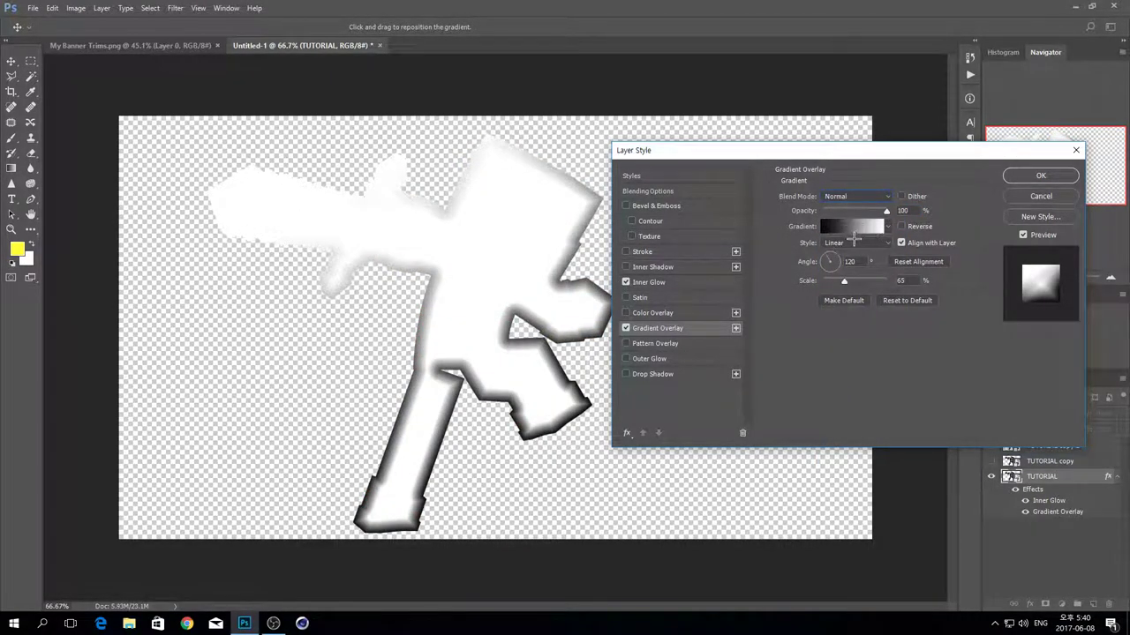
click(655, 282)
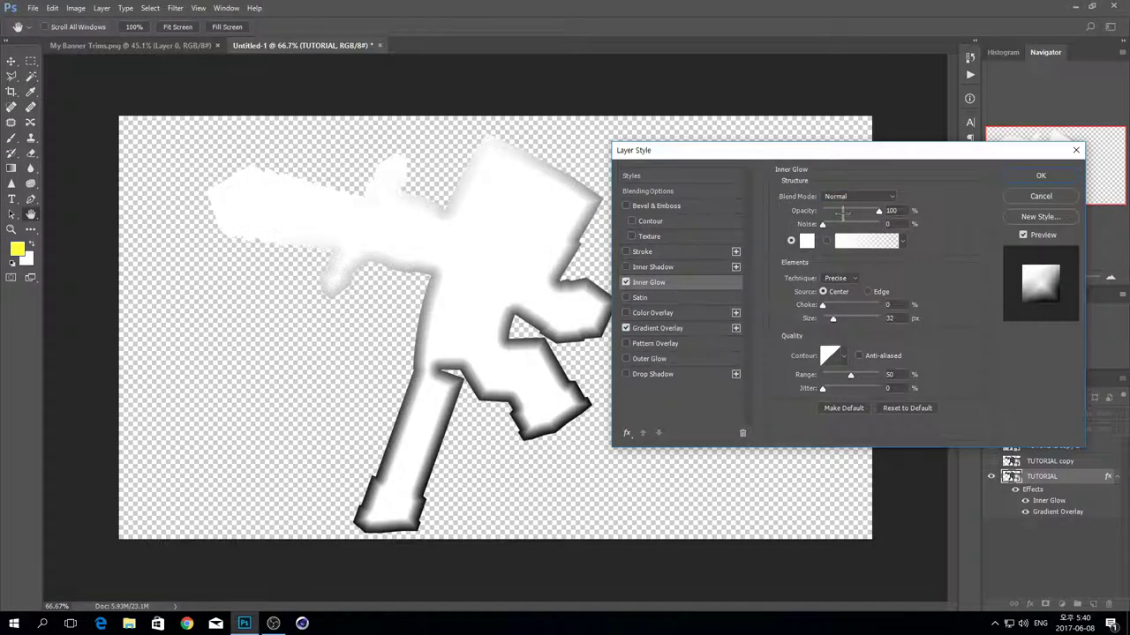
click(674, 329)
click(854, 196)
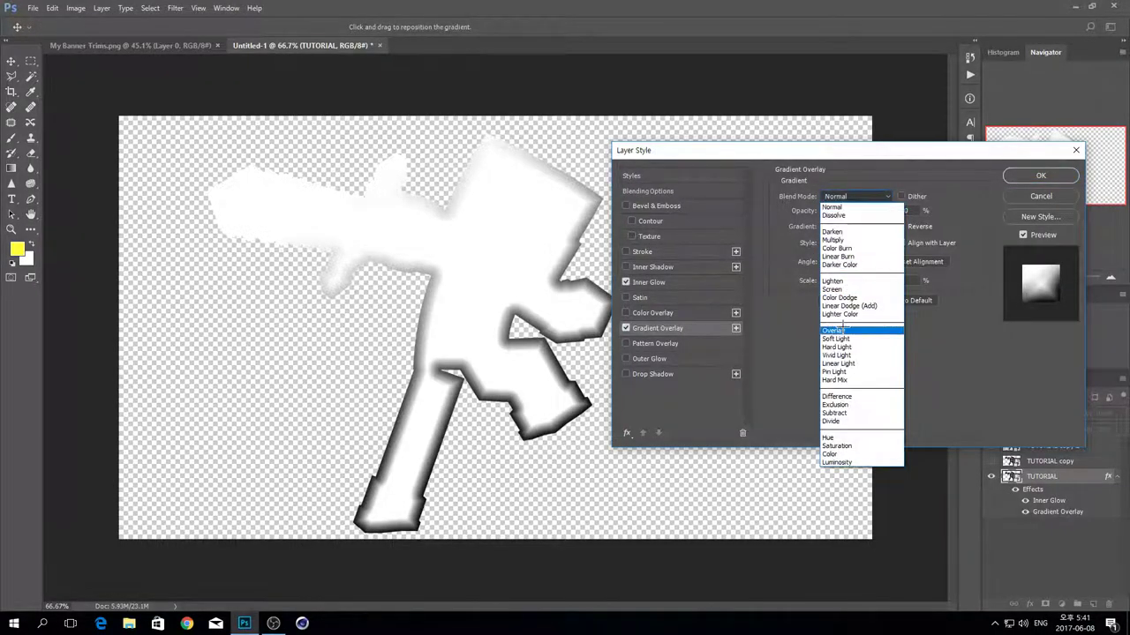
click(838, 330)
- Set the Inner Glow's source to Edge, its size to 13 px and its opacity to 54%
click(655, 282)
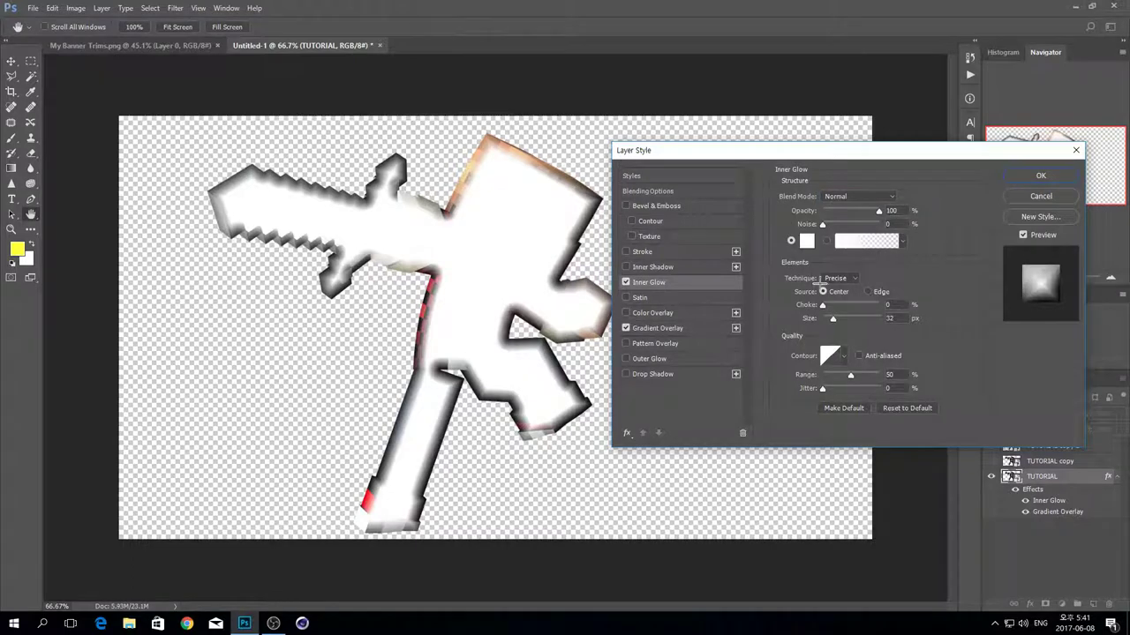
click(868, 291)
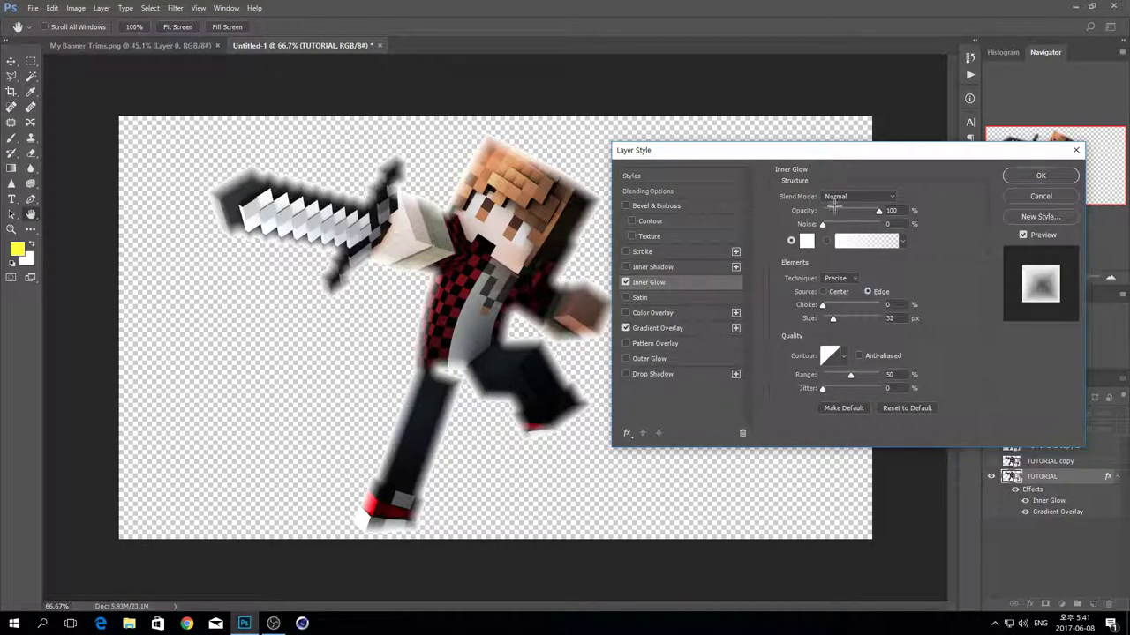
click(625, 282)
click(626, 282)
drag(844, 318, 822, 317)
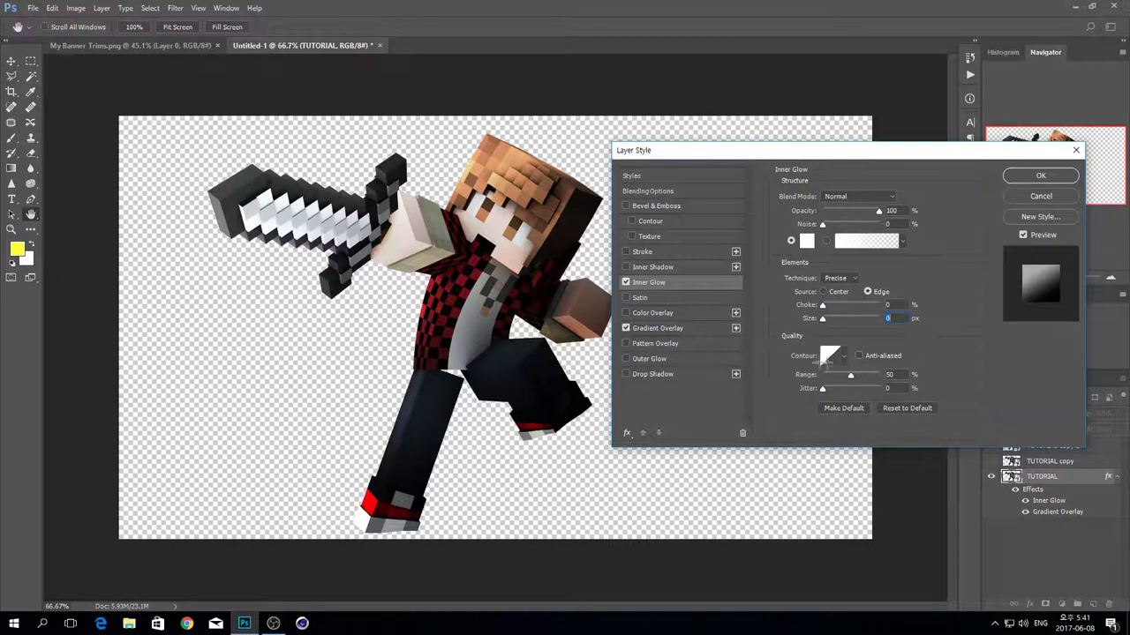
drag(823, 319, 829, 321)
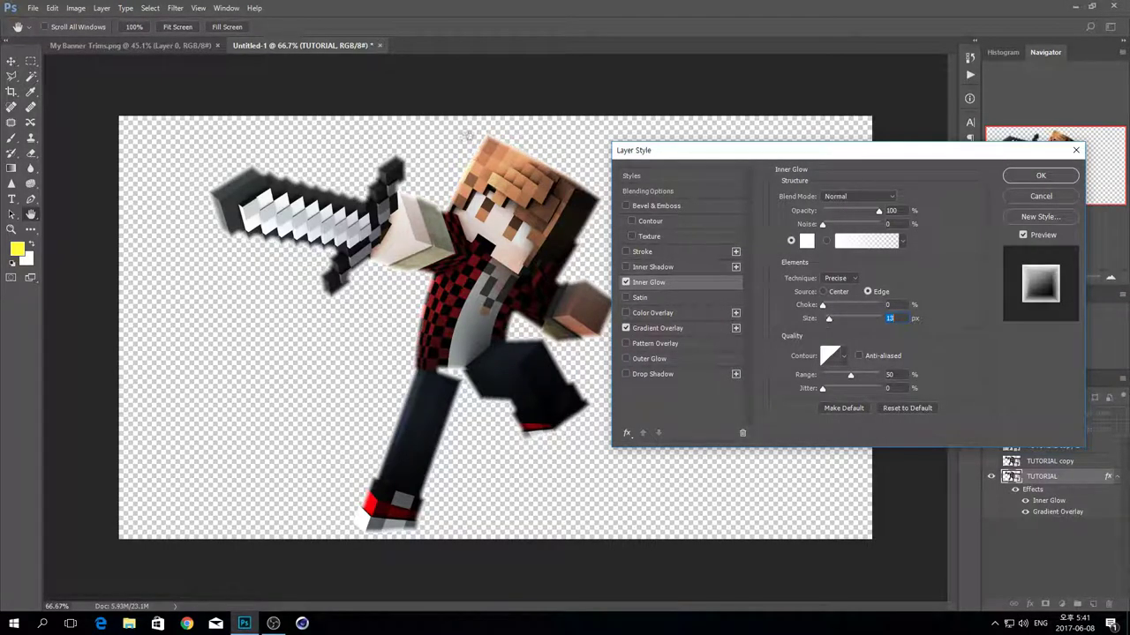
drag(858, 212, 854, 211)
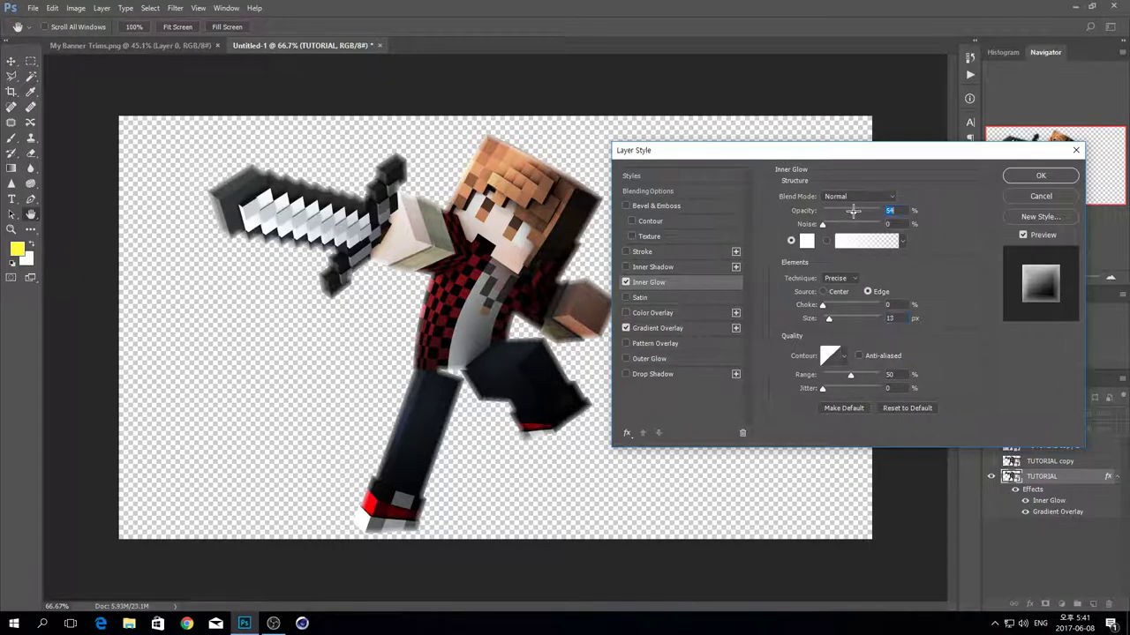
- Compare blend modes for the Inner Glow, choose Color Dodge and apply the layer style
click(857, 196)
click(855, 290)
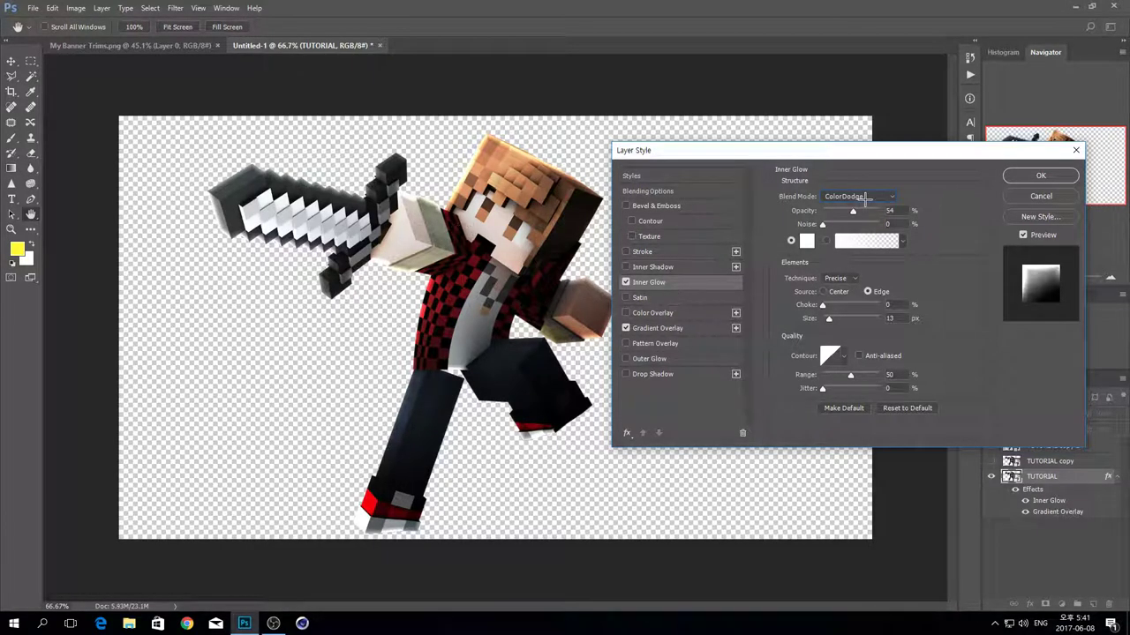
click(865, 197)
click(849, 298)
key(Down)
key(Down)
key(Down)
key(Down)
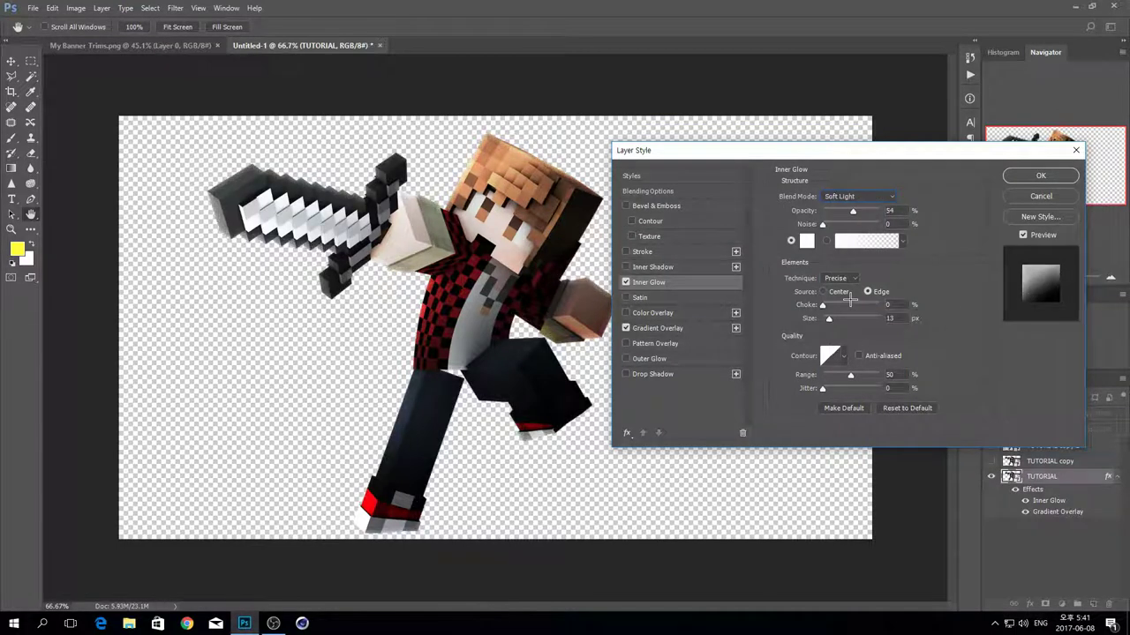
key(Up)
key(Up)
key(Up)
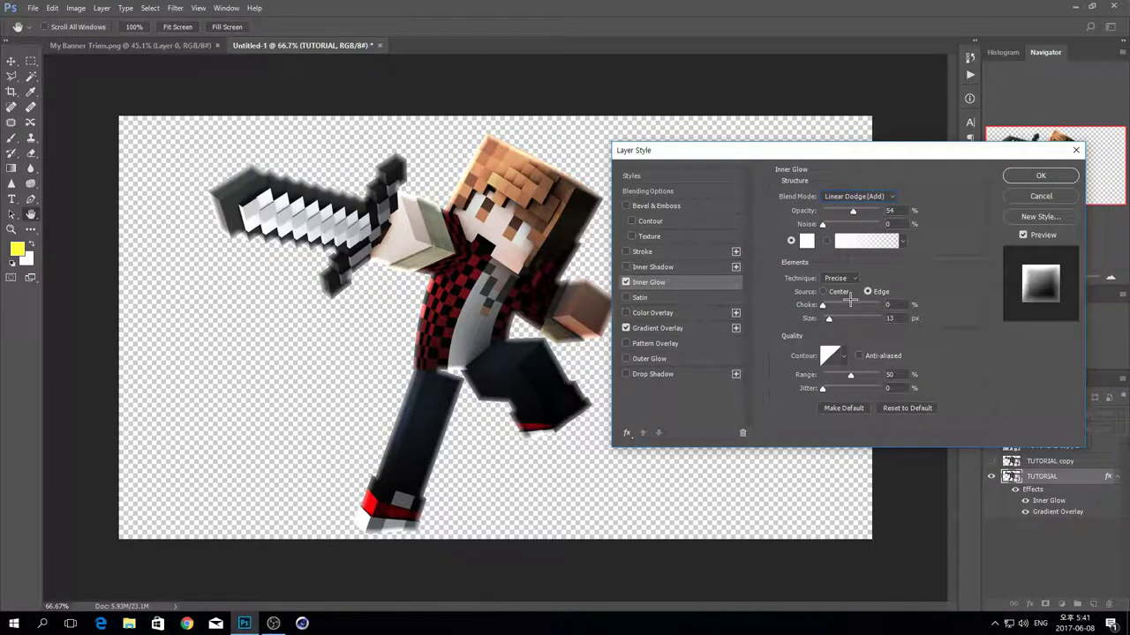
key(Up)
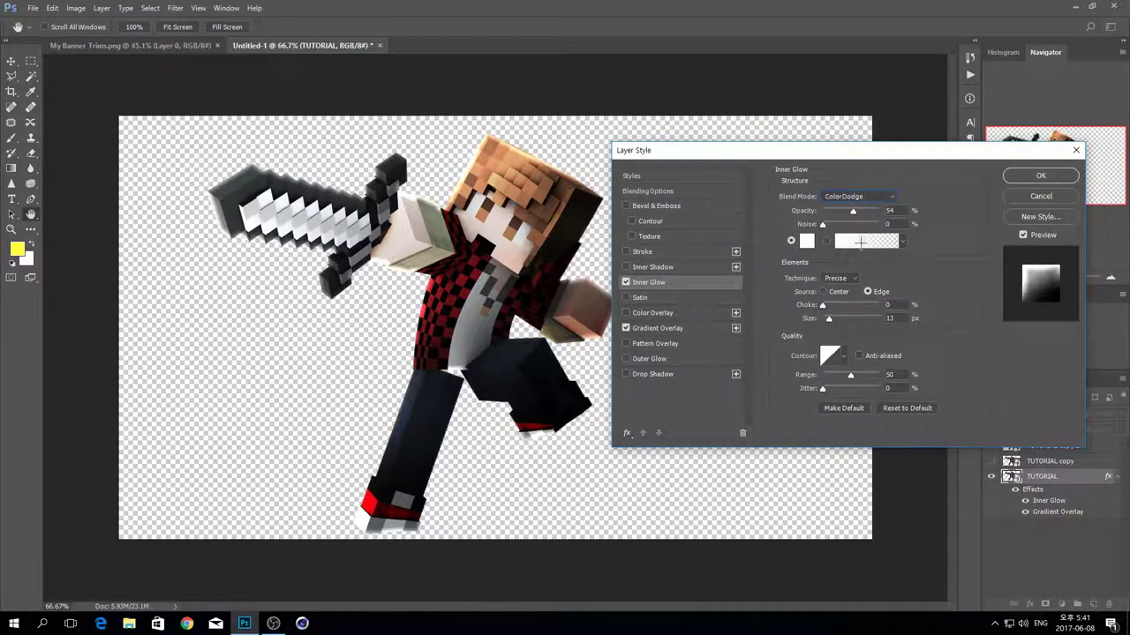
click(1038, 176)
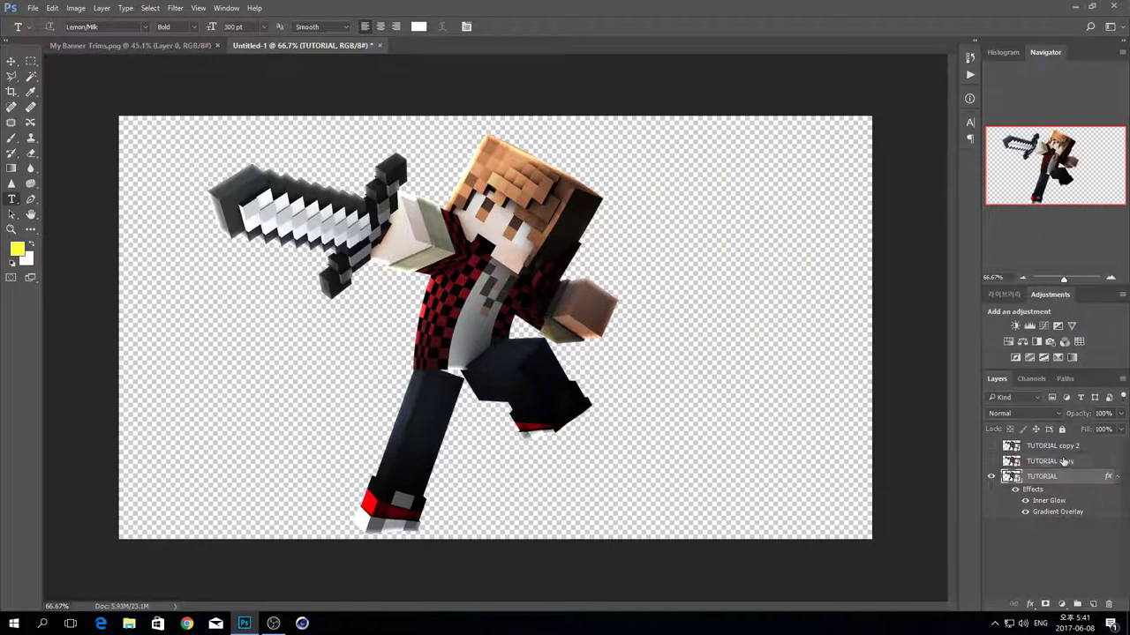
- Select the TUTORIAL copy layer and make it visible
click(1067, 461)
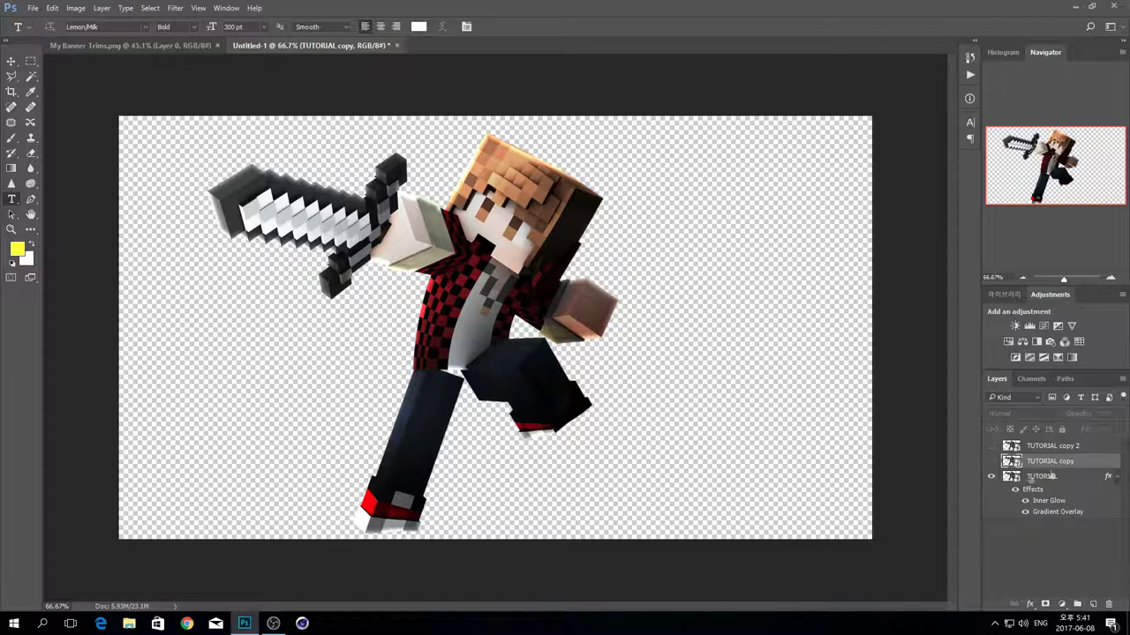
click(176, 9)
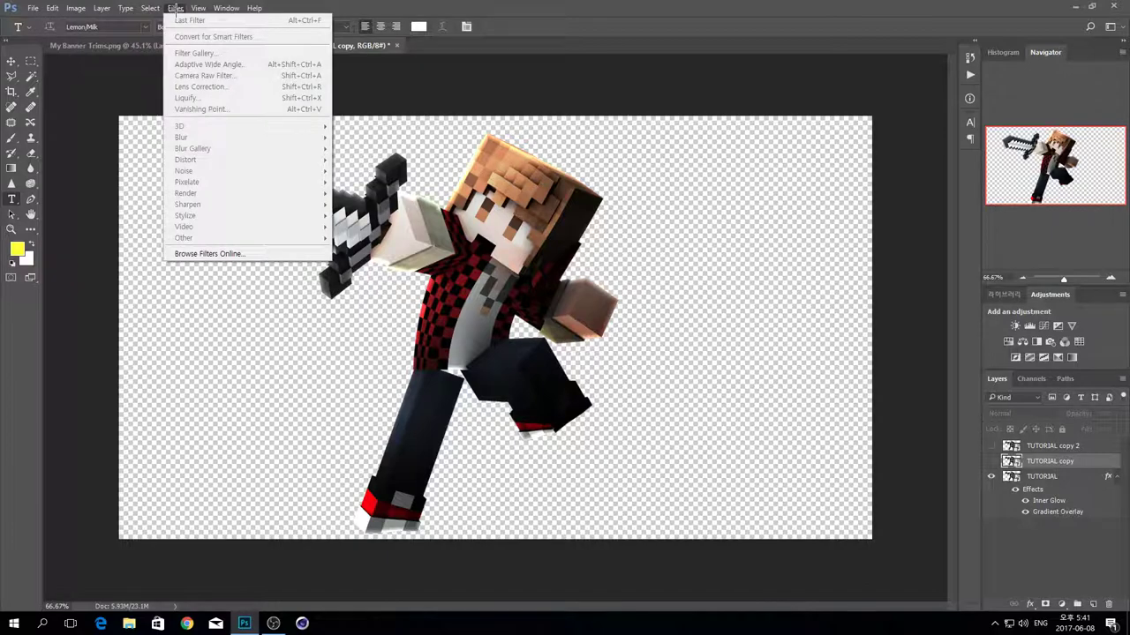
click(176, 9)
click(990, 461)
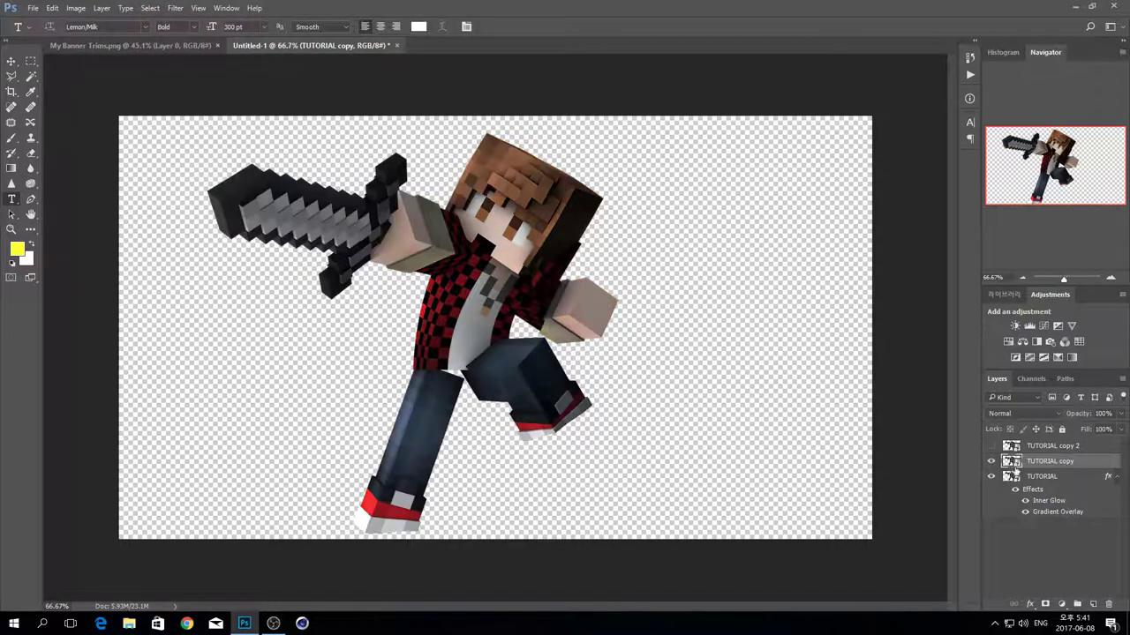
click(991, 463)
click(990, 461)
- Apply the Plastic Wrap filter (Highlight Strength 15, Detail 9, Smoothness 7) to TUTORIAL copy and set the layer's blend mode to Overlay
click(176, 9)
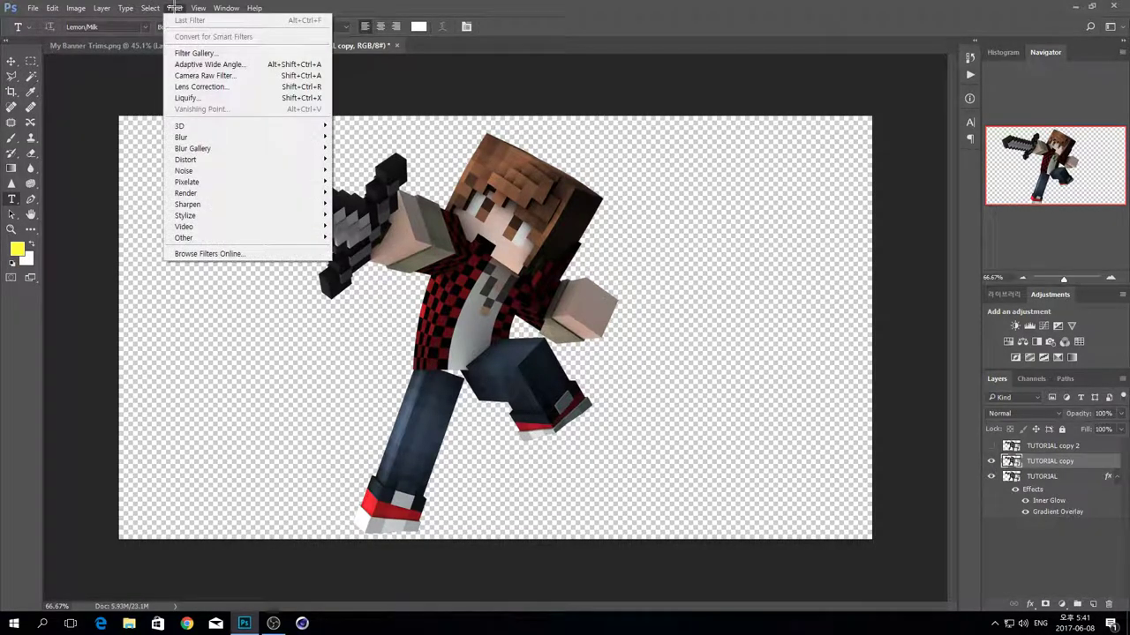
click(193, 53)
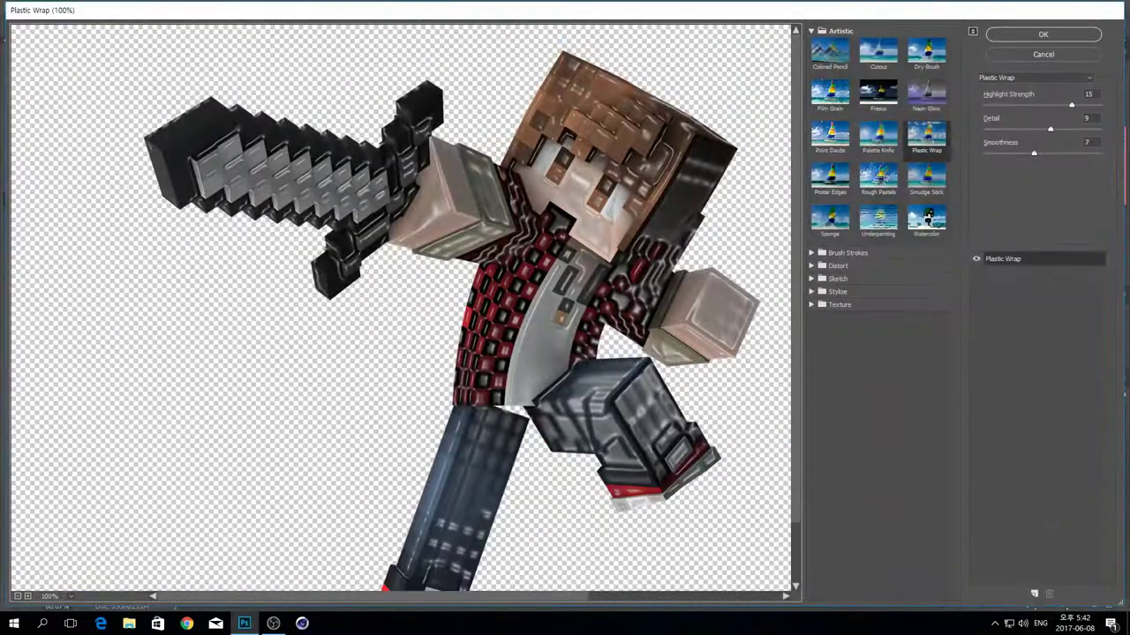
scroll(625, 217, down, 3)
scroll(626, 217, up, 3)
scroll(764, 175, down, 3)
click(821, 32)
click(821, 32)
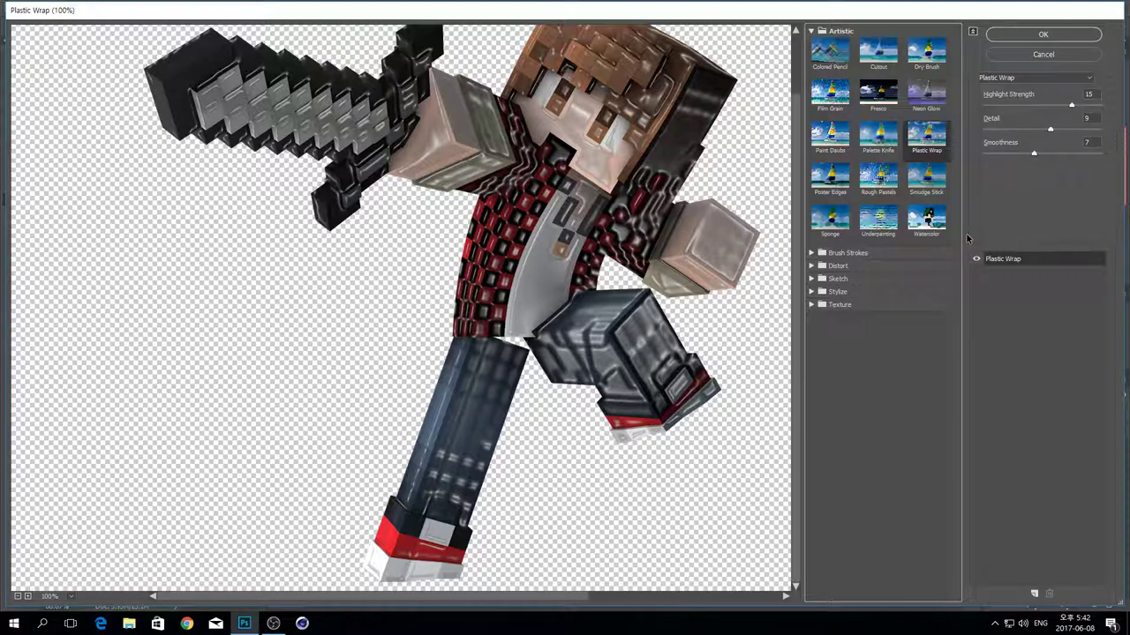
click(1018, 36)
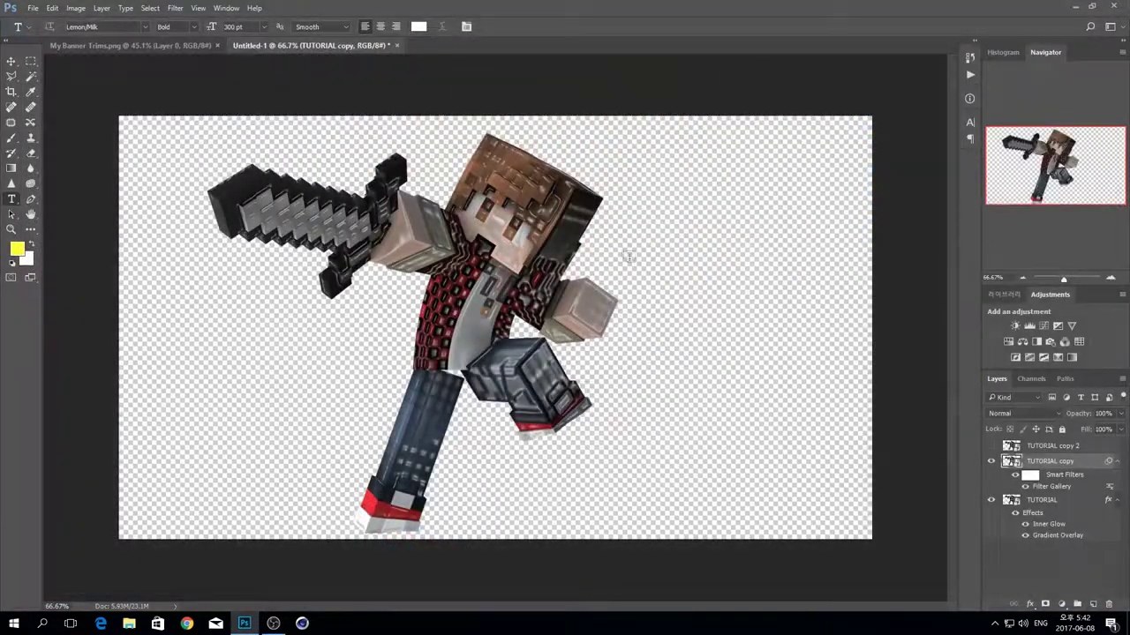
click(1010, 413)
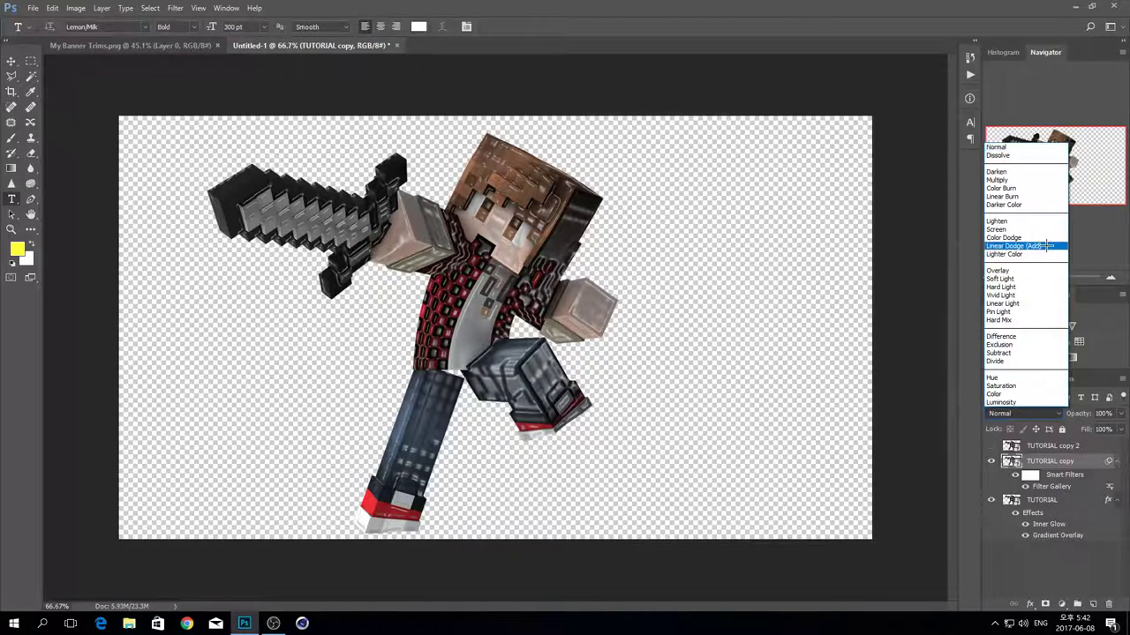
click(1000, 270)
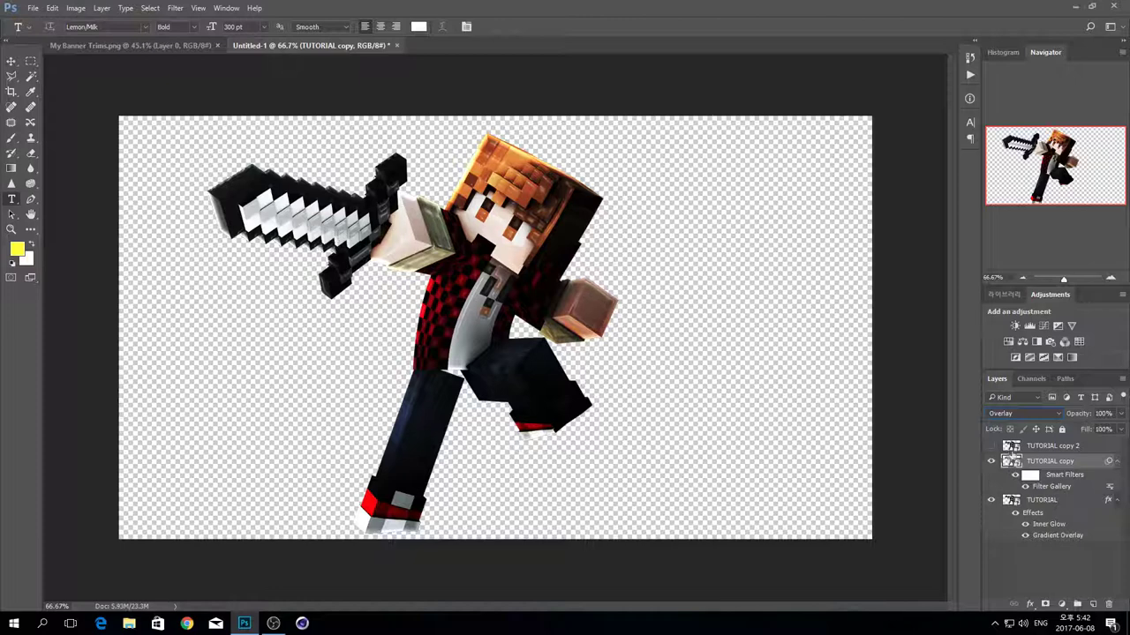
- Select the TUTORIAL copy 2 layer and make it visible
click(1022, 449)
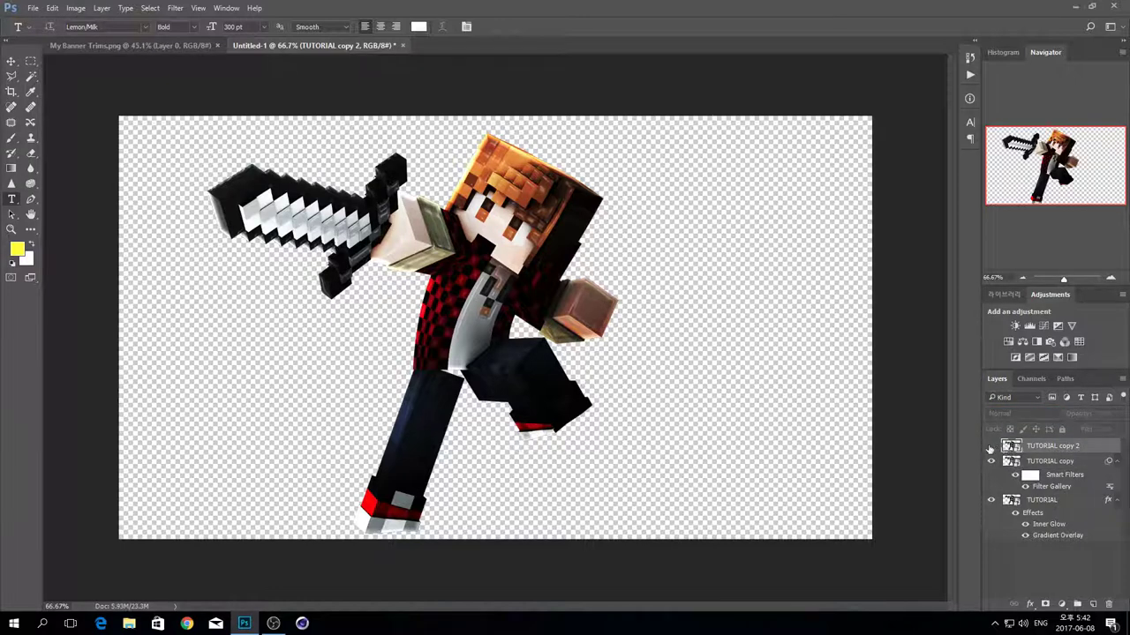
click(990, 448)
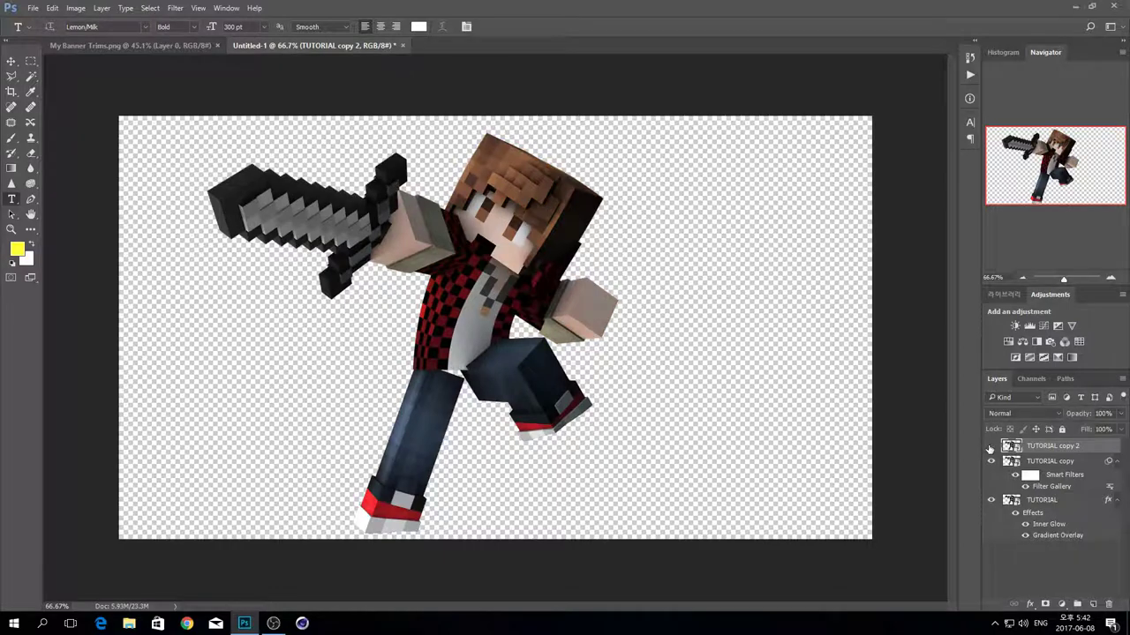
click(989, 447)
click(990, 447)
- Apply the Glowing Edges filter to the TUTORIAL copy 2 layer with Edge Width 5, Edge Brightness 7 and Smoothness 7
click(176, 8)
click(198, 53)
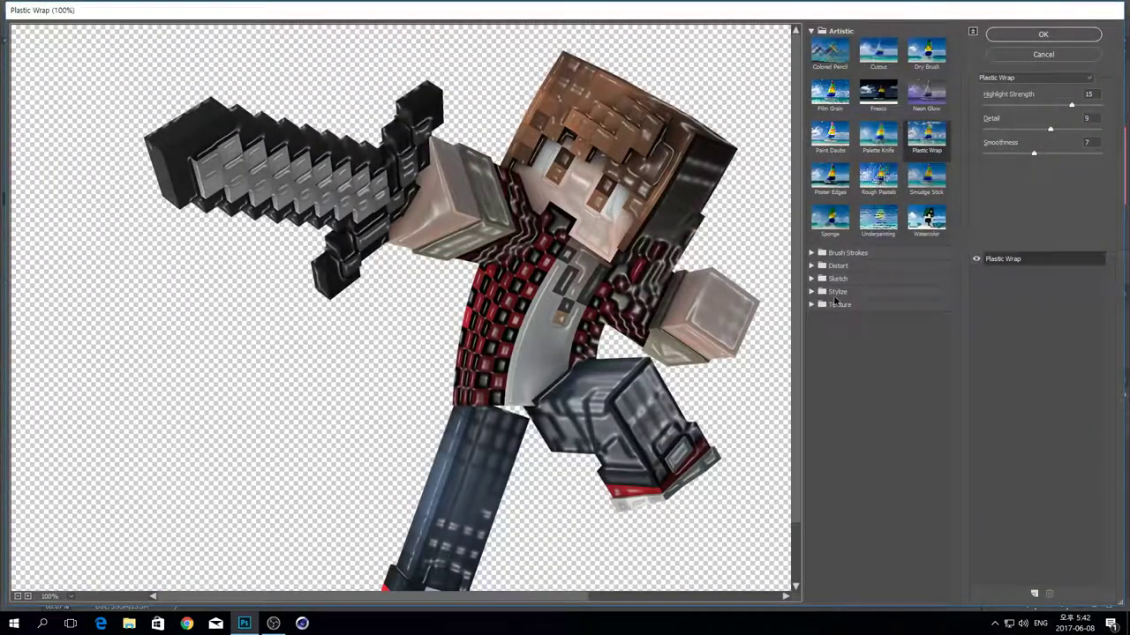
click(833, 293)
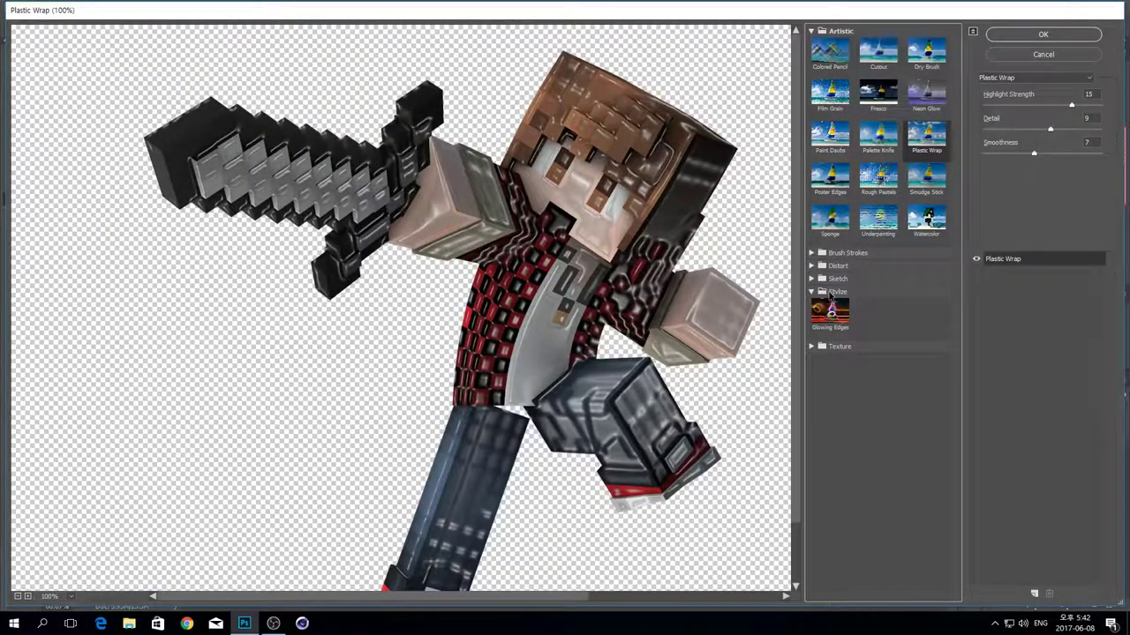
click(831, 311)
scroll(459, 238, down, 3)
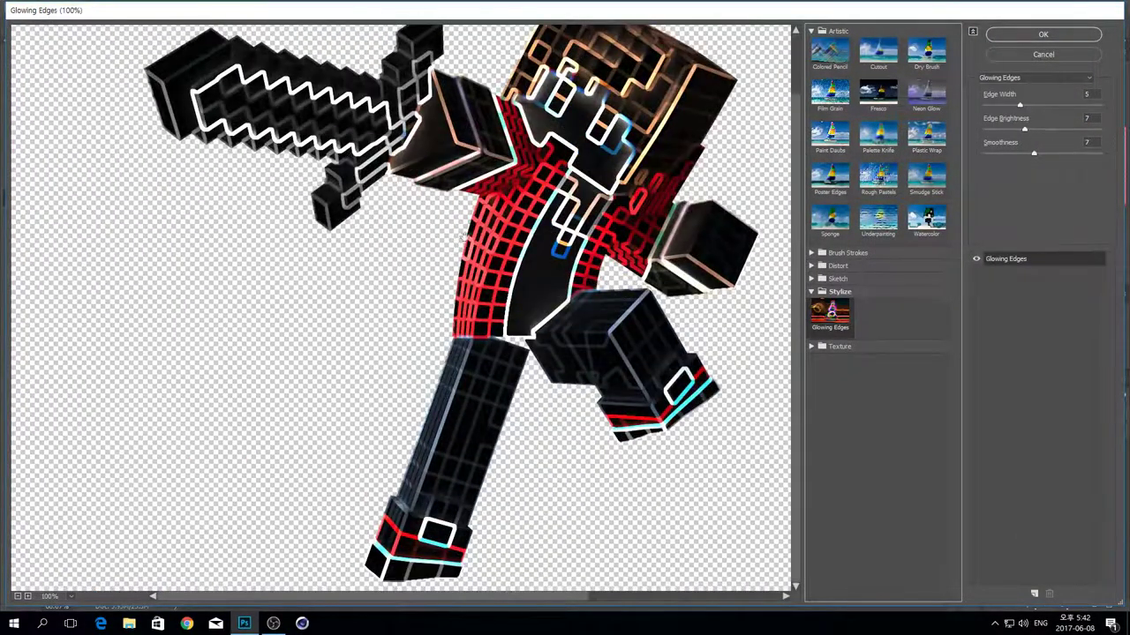
alt+scroll(502, 217, down, 1)
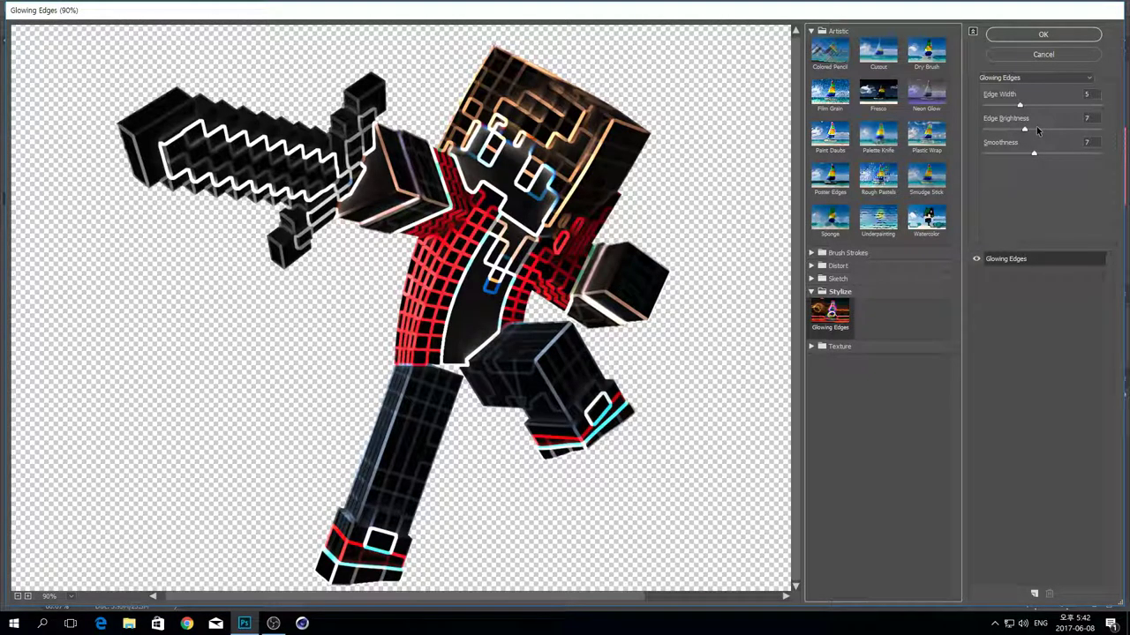
click(1044, 36)
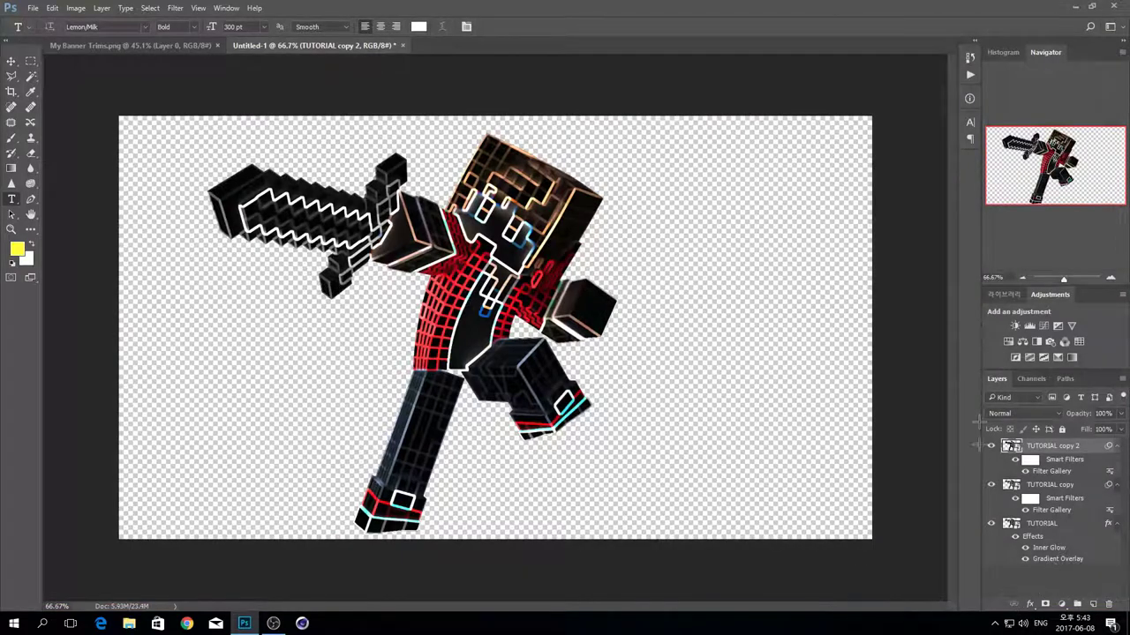
- Compare neighbouring blend modes for the TUTORIAL copy 2 layer and set it to Color Dodge
click(1015, 413)
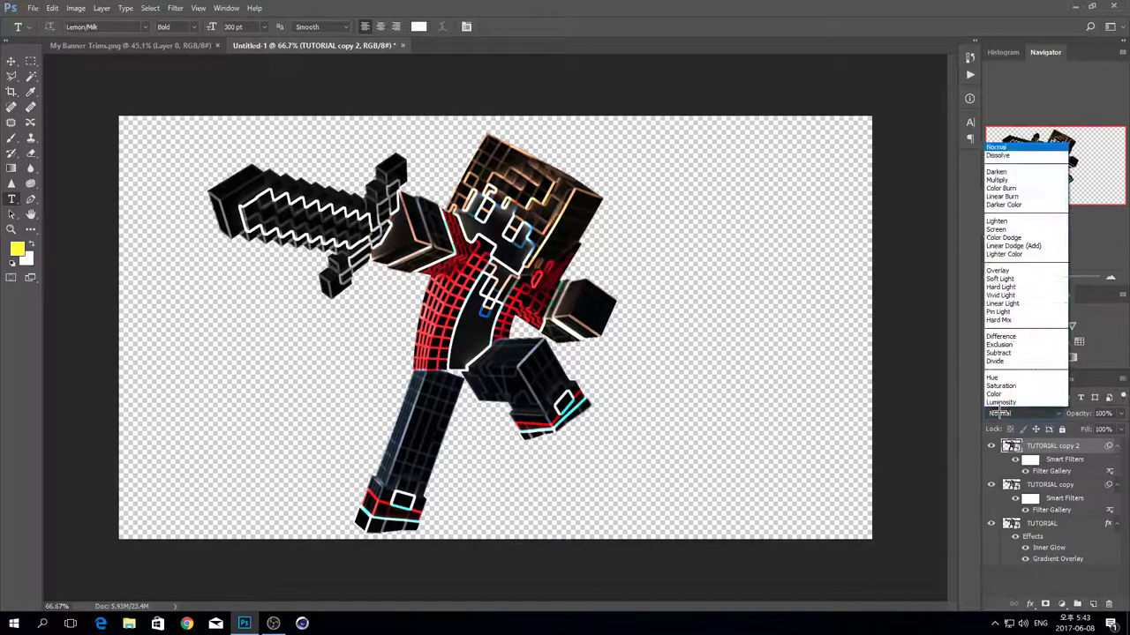
click(1012, 237)
key(Down)
key(Down)
key(Down)
key(Up)
key(Up)
key(Down)
key(Up)
key(Up)
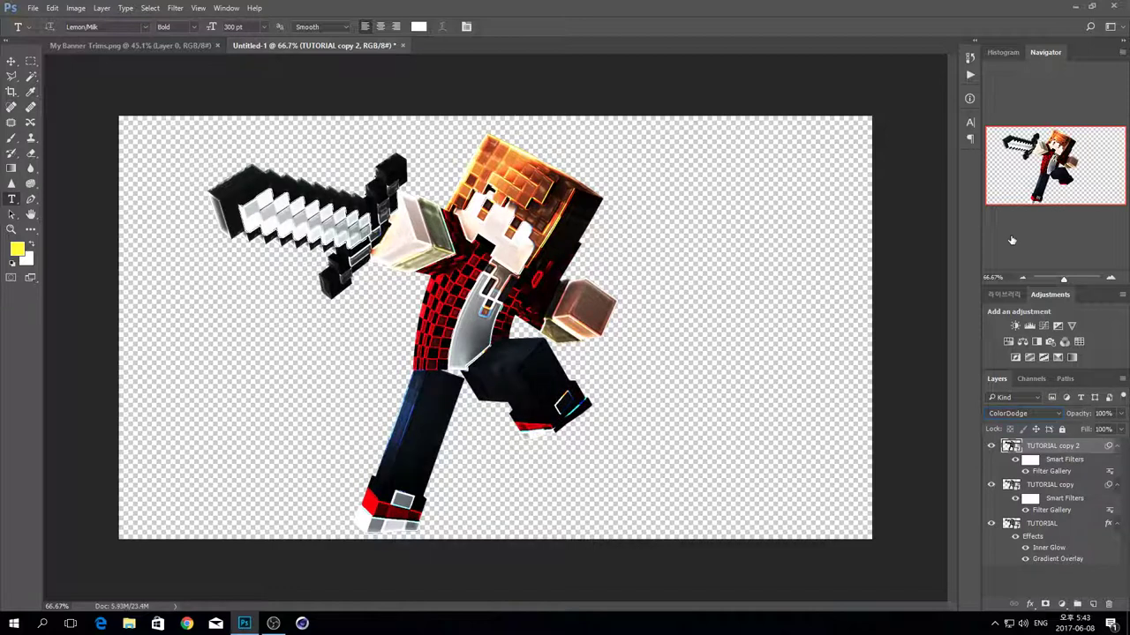
- Try a lower opacity for the TUTORIAL copy 2 layer
click(1120, 413)
drag(1119, 429, 1066, 428)
click(1026, 444)
- Apply a Hue/Saturation adjustment to TUTORIAL copy 2 with Colorize on, Hue 0, Saturation 25 and Lightness 0
key(ctrl+u)
drag(435, 156, 623, 172)
click(273, 624)
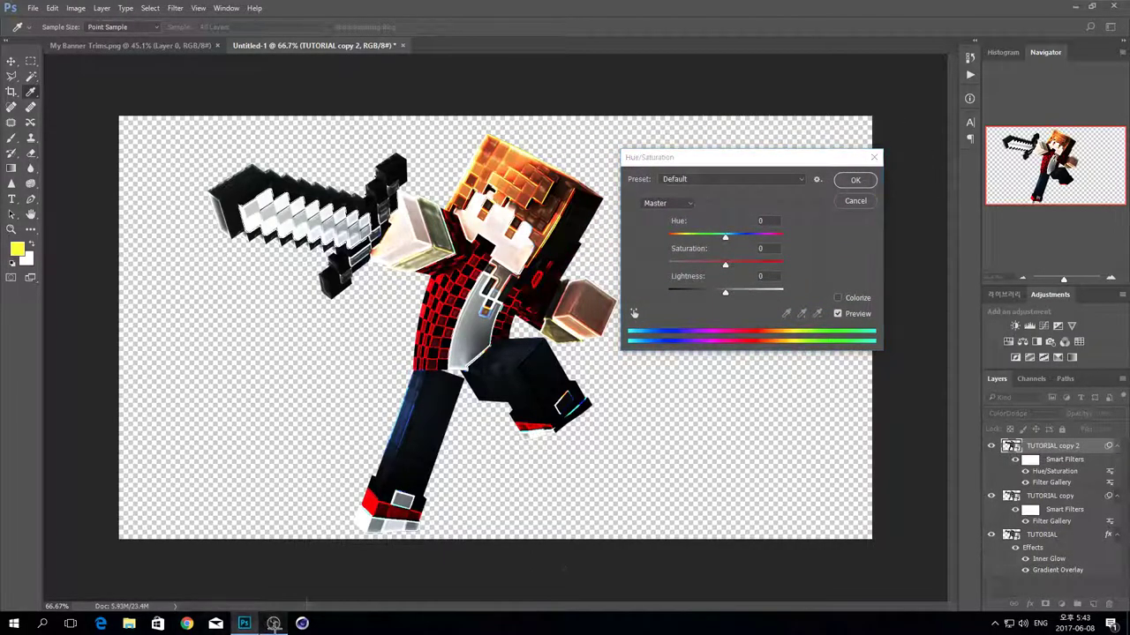
mouse_move(724, 264)
mouse_down()
mouse_move(817, 258)
mouse_move(724, 264)
mouse_up()
click(837, 297)
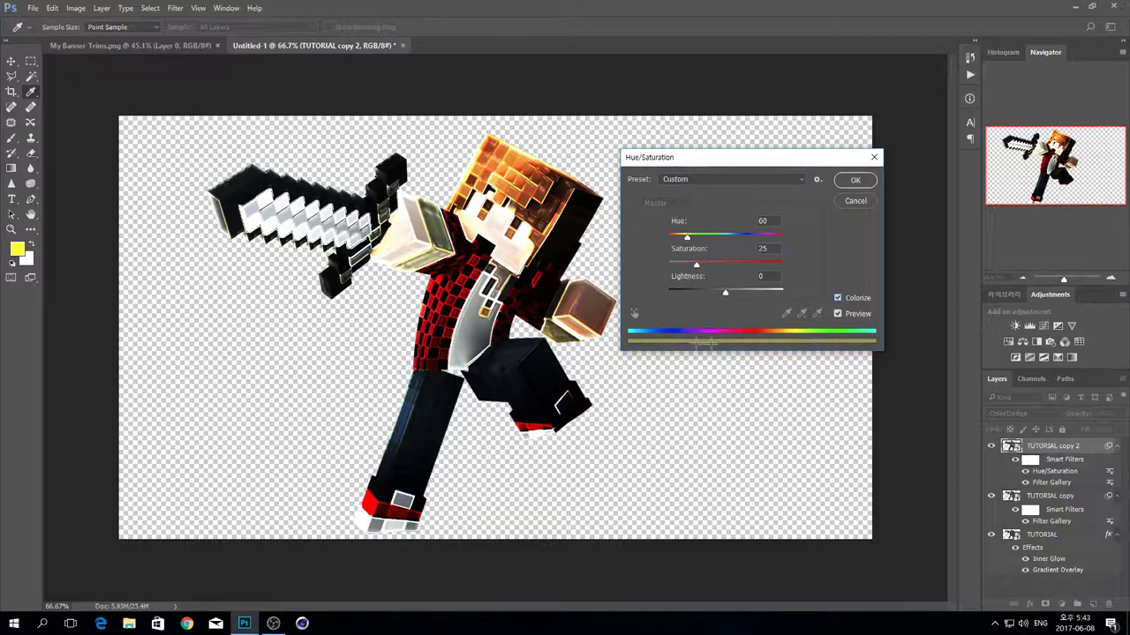
drag(687, 237, 618, 232)
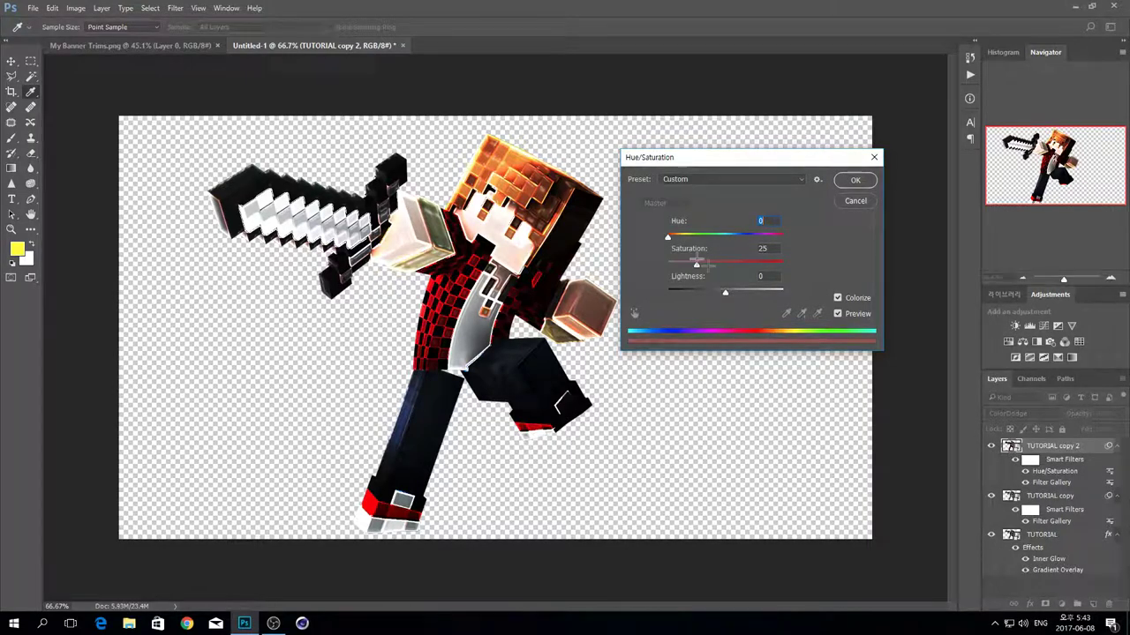
drag(669, 236, 781, 237)
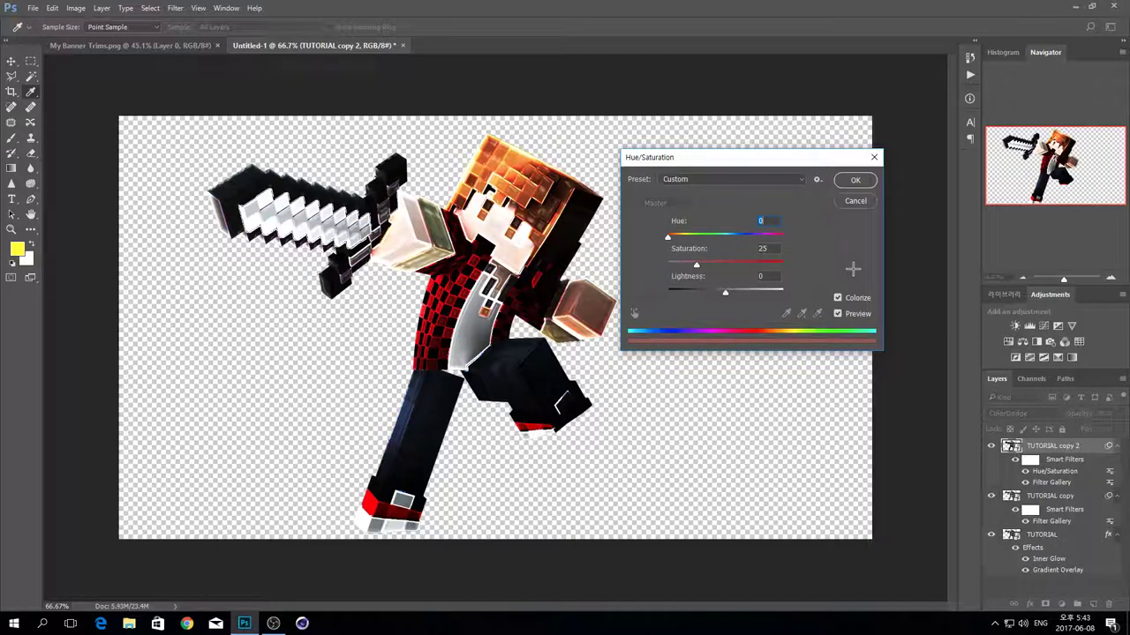
click(855, 180)
key(t)
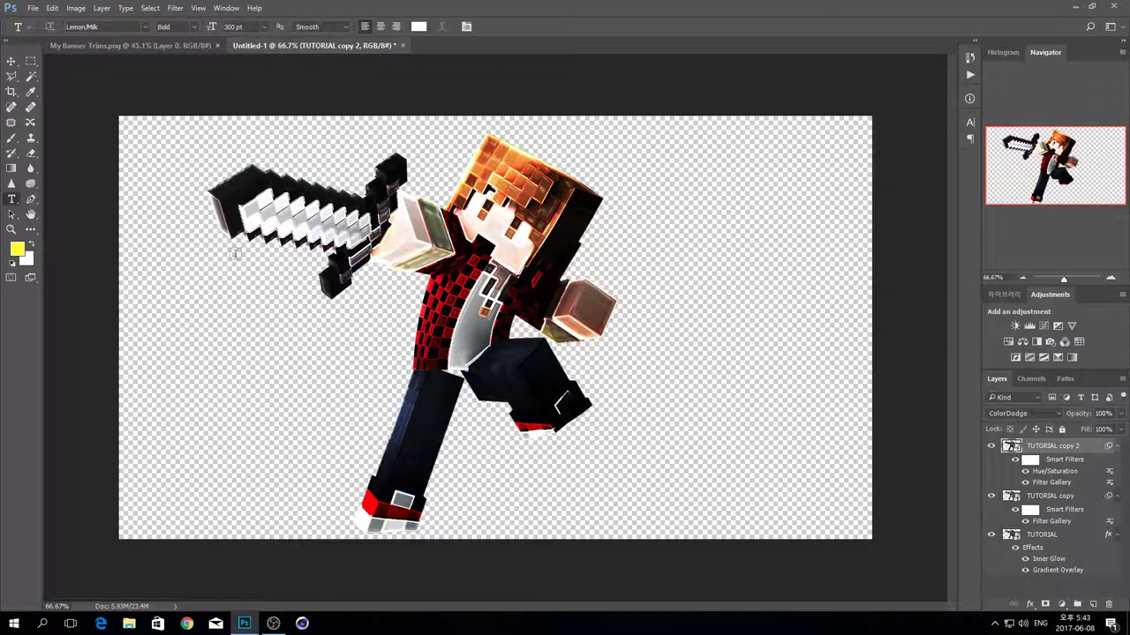
- Lower the TUTORIAL copy 2 layer's opacity to 53%, then rasterize it and erase its glow over the character's face
click(1120, 414)
mouse_move(1119, 427)
mouse_down()
mouse_move(1068, 428)
mouse_move(1095, 427)
mouse_up()
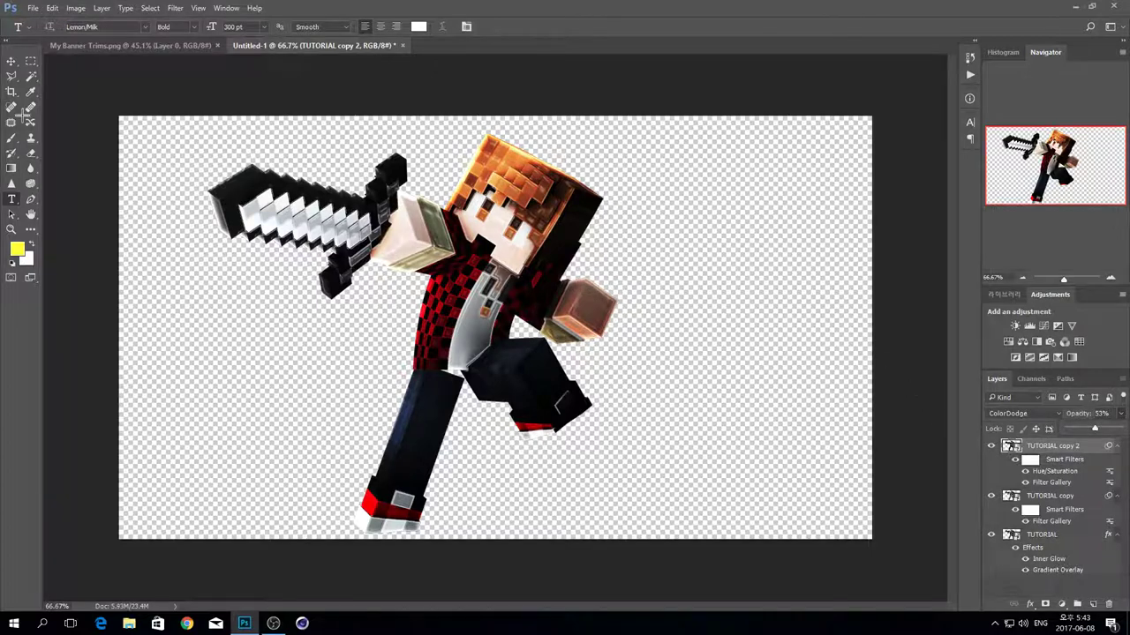
click(30, 155)
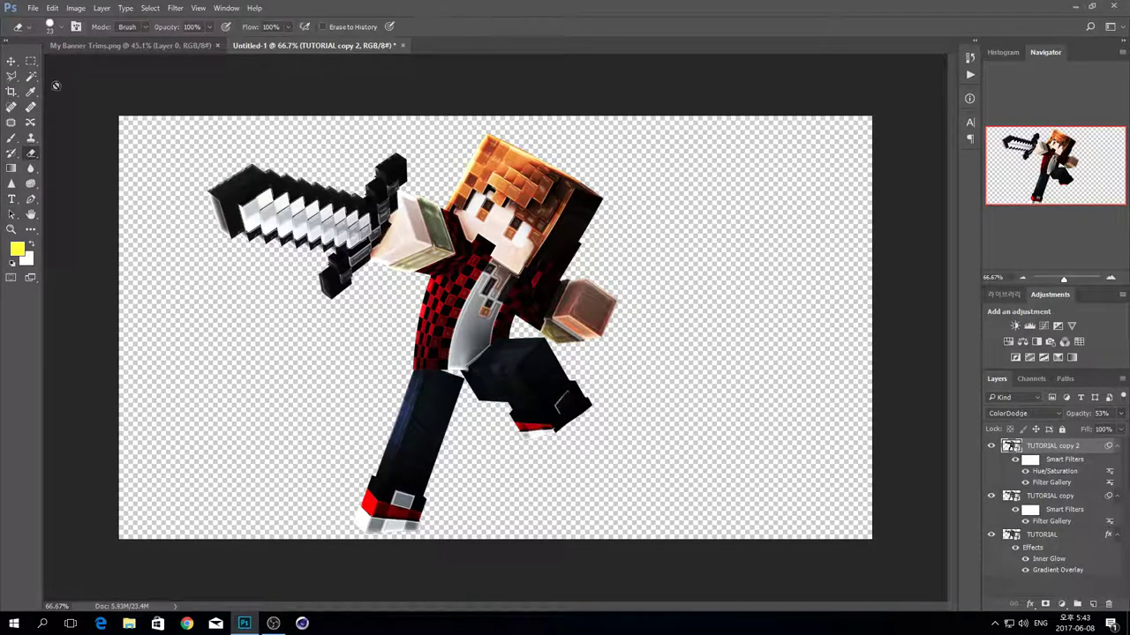
click(491, 244)
click(515, 245)
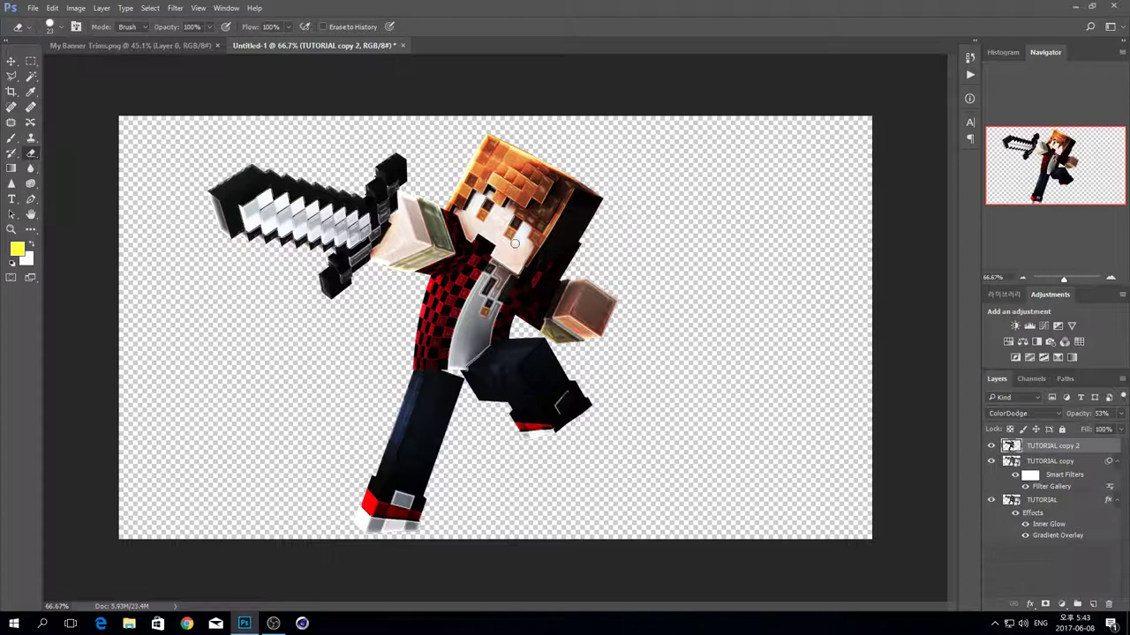
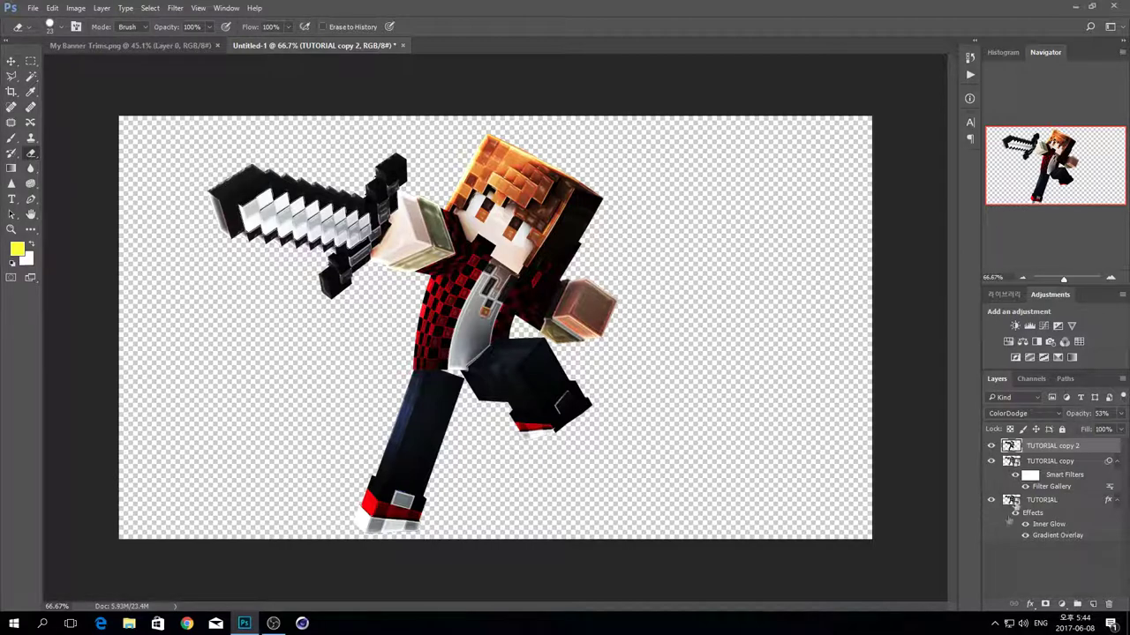
- Add a new layer above TUTORIAL copy 2, choose the Brush tool and switch to the Graphic and Web workspace
click(1093, 608)
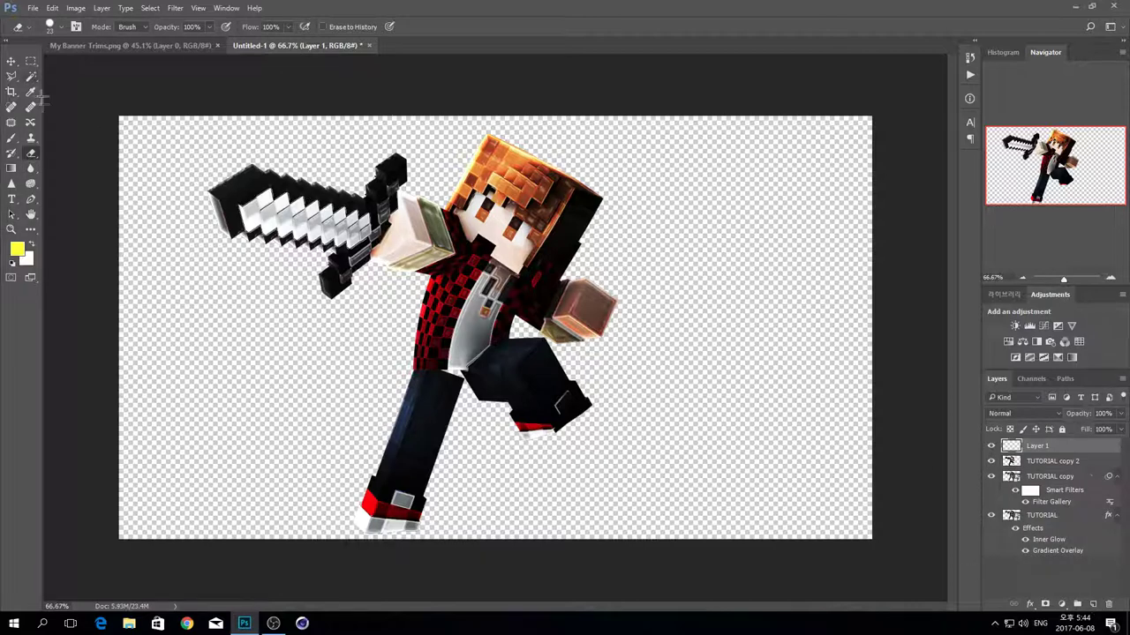
click(11, 139)
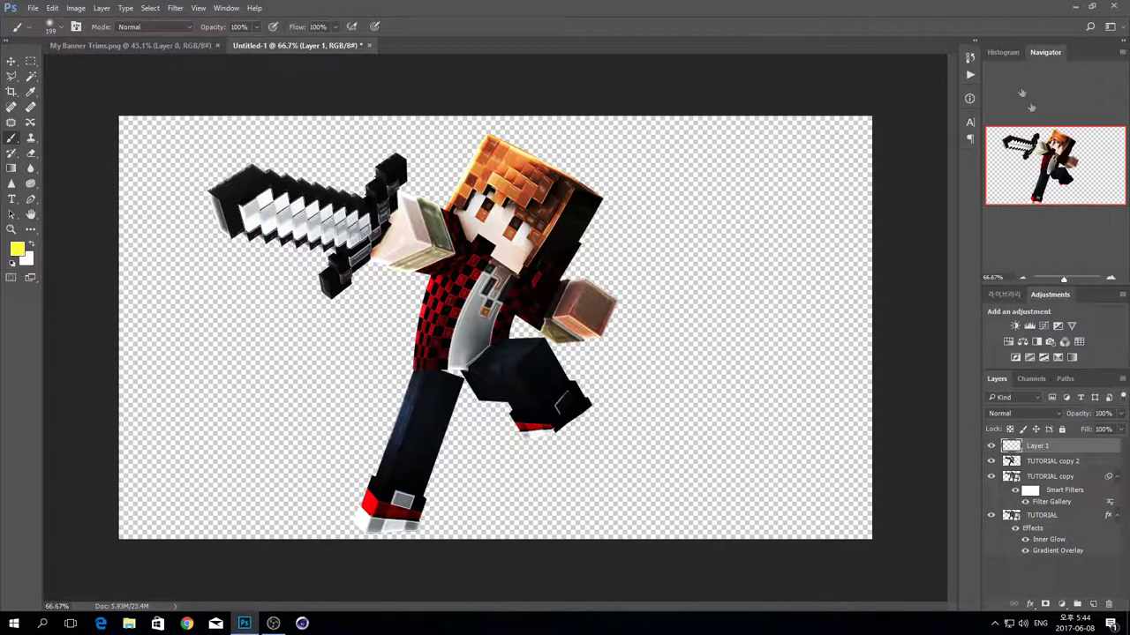
click(1109, 26)
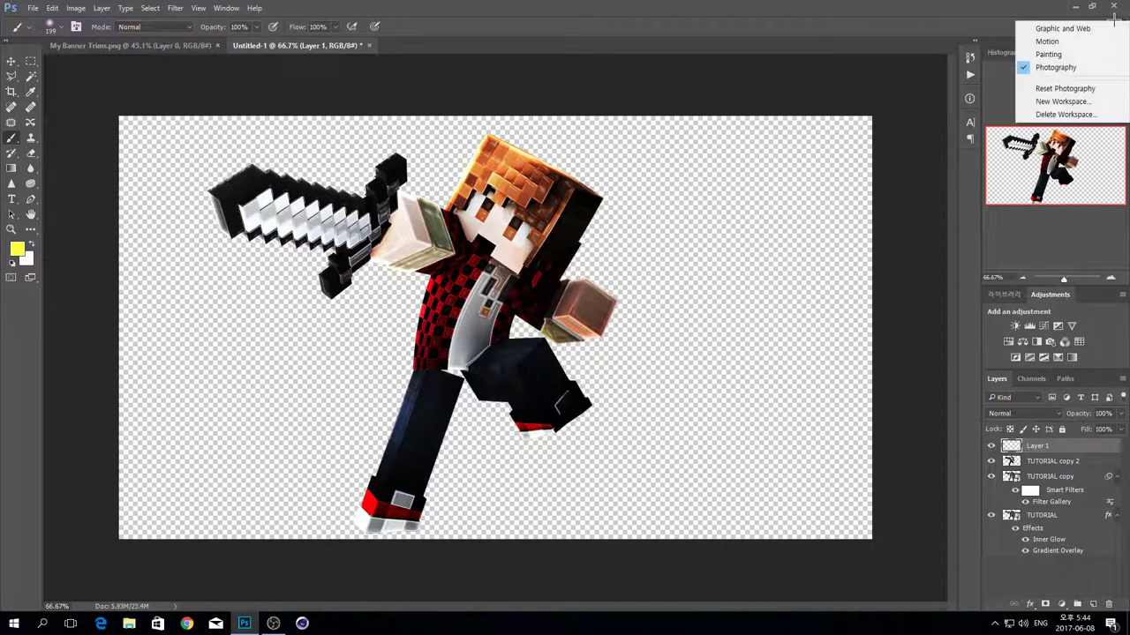
click(1057, 39)
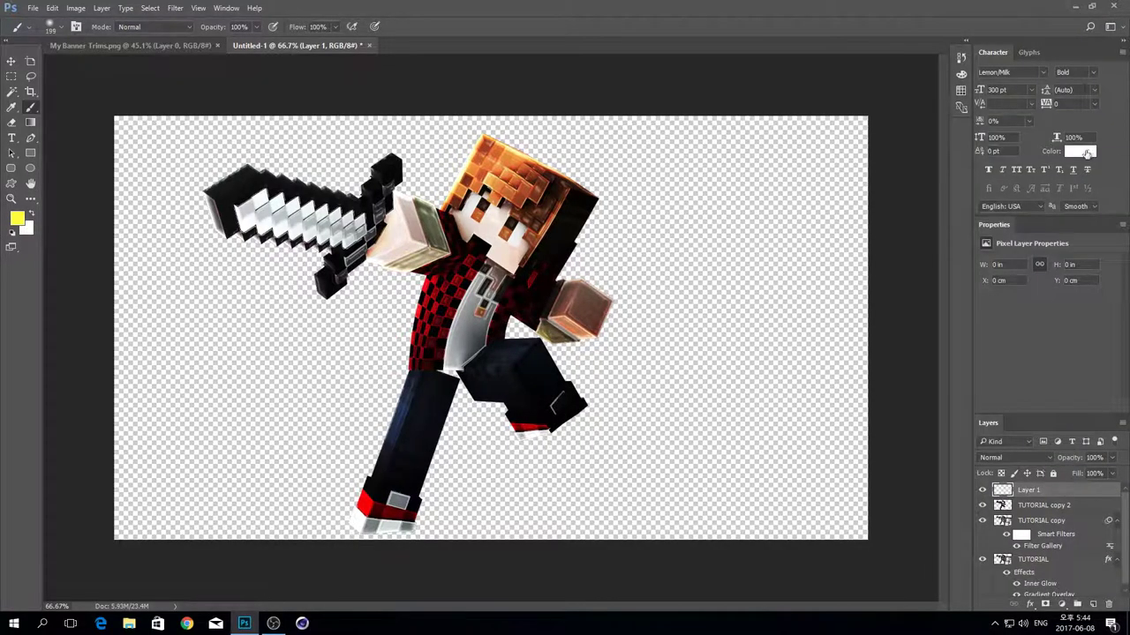
- Set the text and foreground color to dark red c90000
click(1087, 152)
click(815, 168)
click(1078, 153)
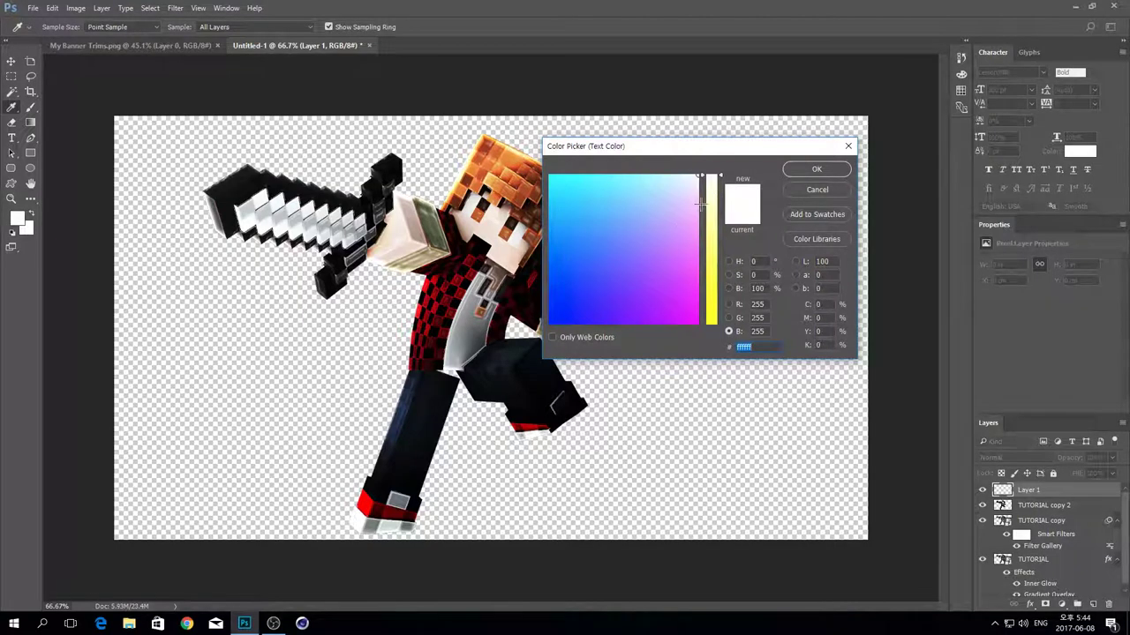
drag(711, 292, 710, 326)
drag(690, 296, 667, 320)
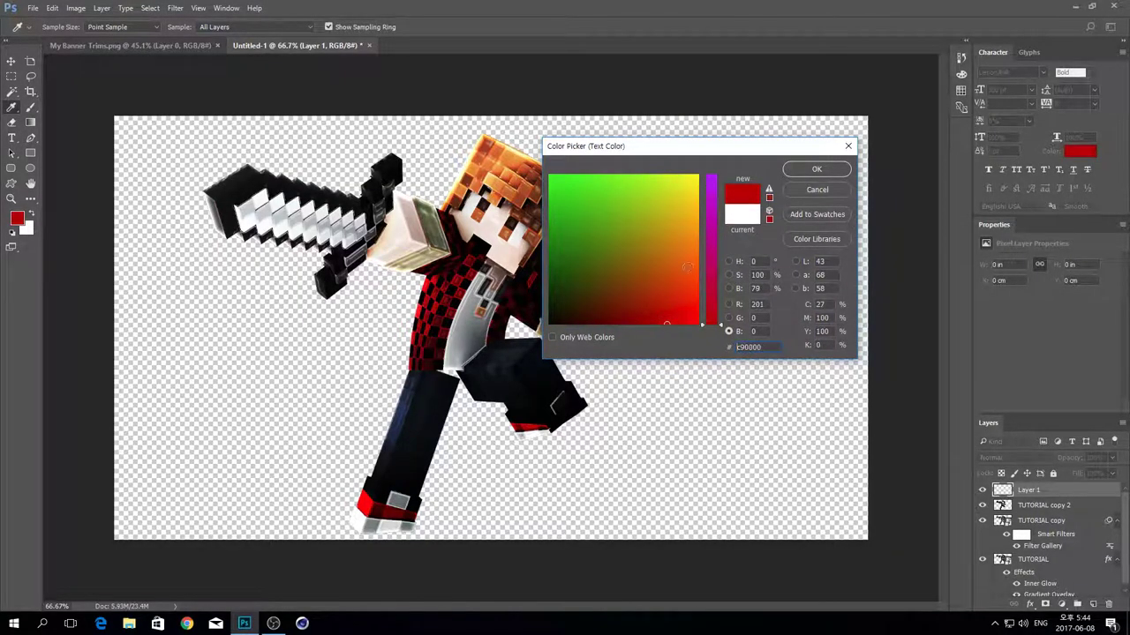
click(796, 172)
- Paint soft red over the whole sword on Layer 1, undoing the first stroke and repainting to include the hilt
drag(220, 199, 349, 217)
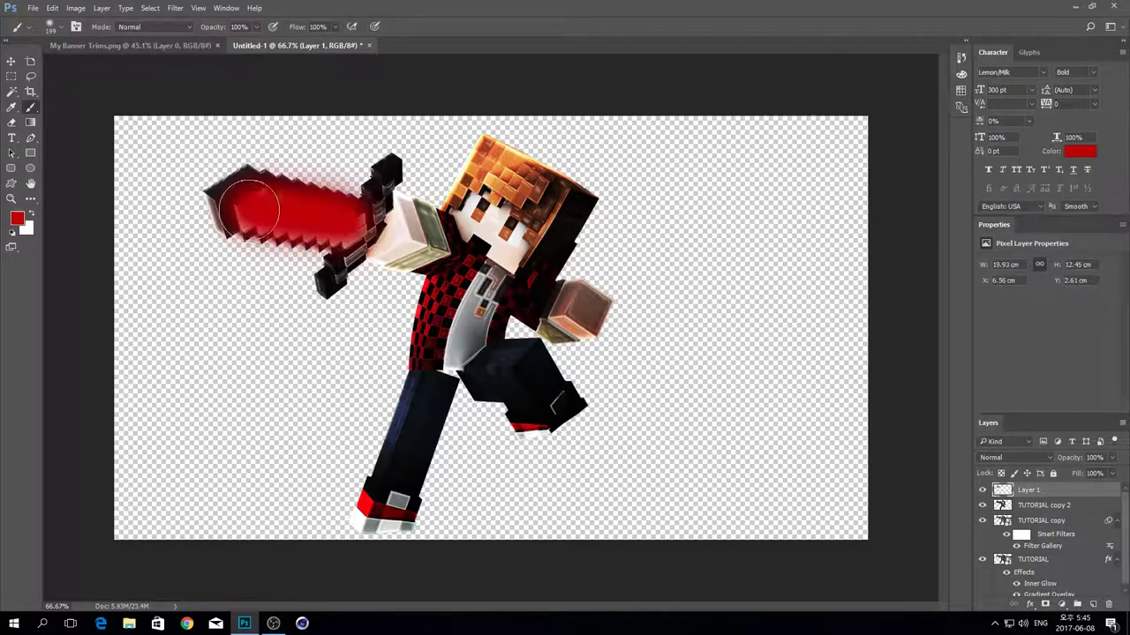
key(ctrl+z)
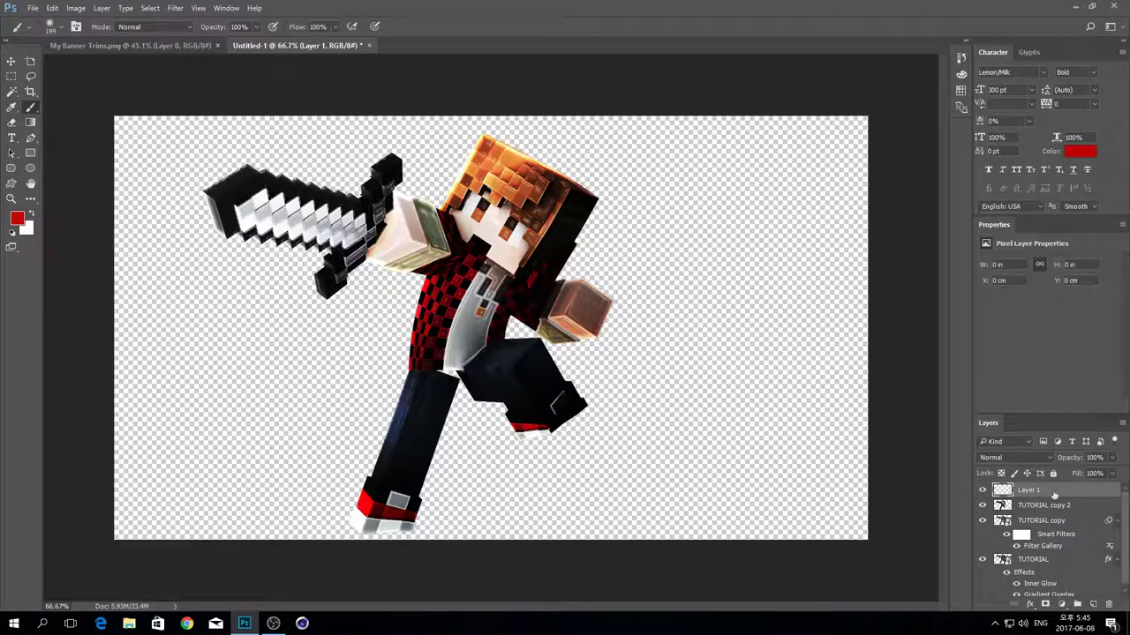
mouse_move(264, 210)
mouse_down()
mouse_move(219, 207)
mouse_move(342, 215)
mouse_move(379, 231)
mouse_move(378, 247)
mouse_move(388, 177)
mouse_move(329, 281)
mouse_up()
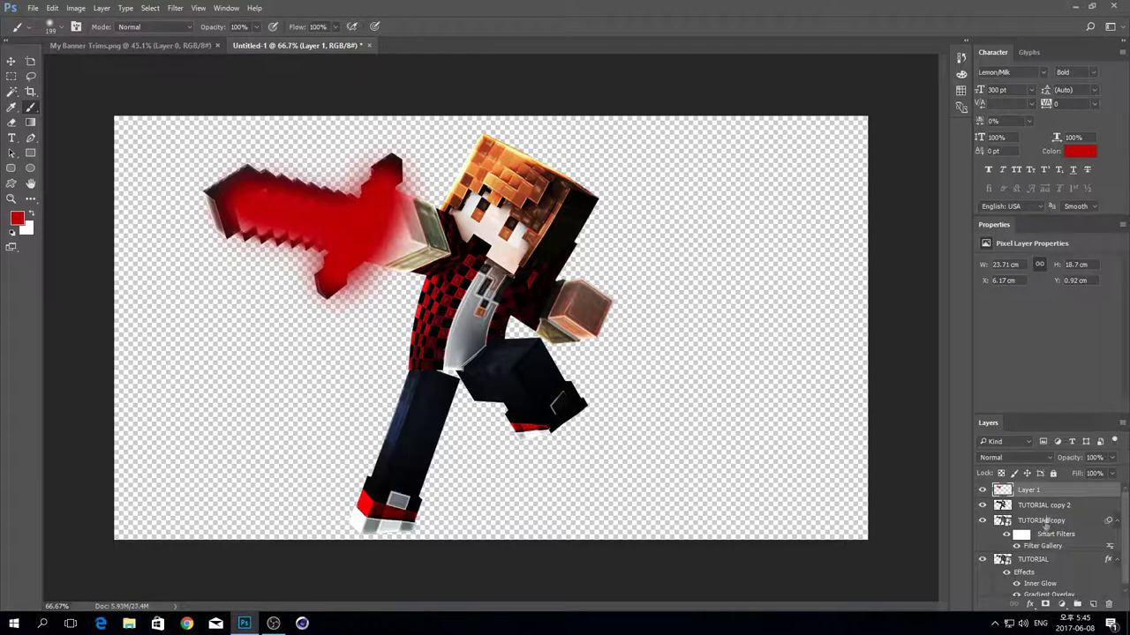
- Try the Lighter Color and Dissolve blend modes on Layer 1, then return it to Normal
click(1024, 459)
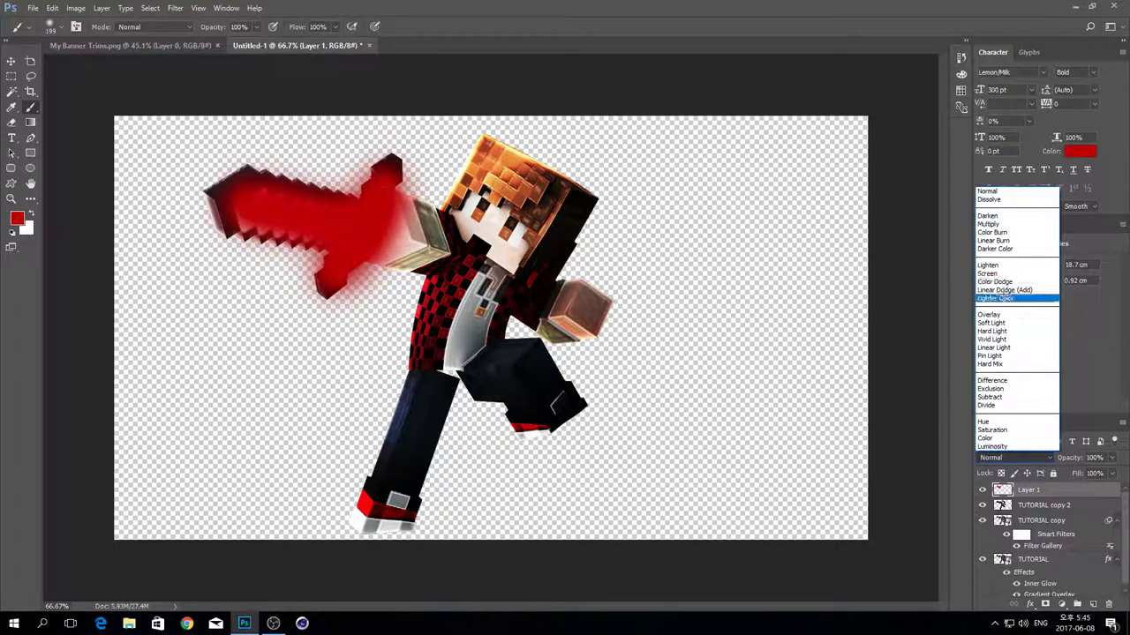
click(1004, 295)
click(1011, 457)
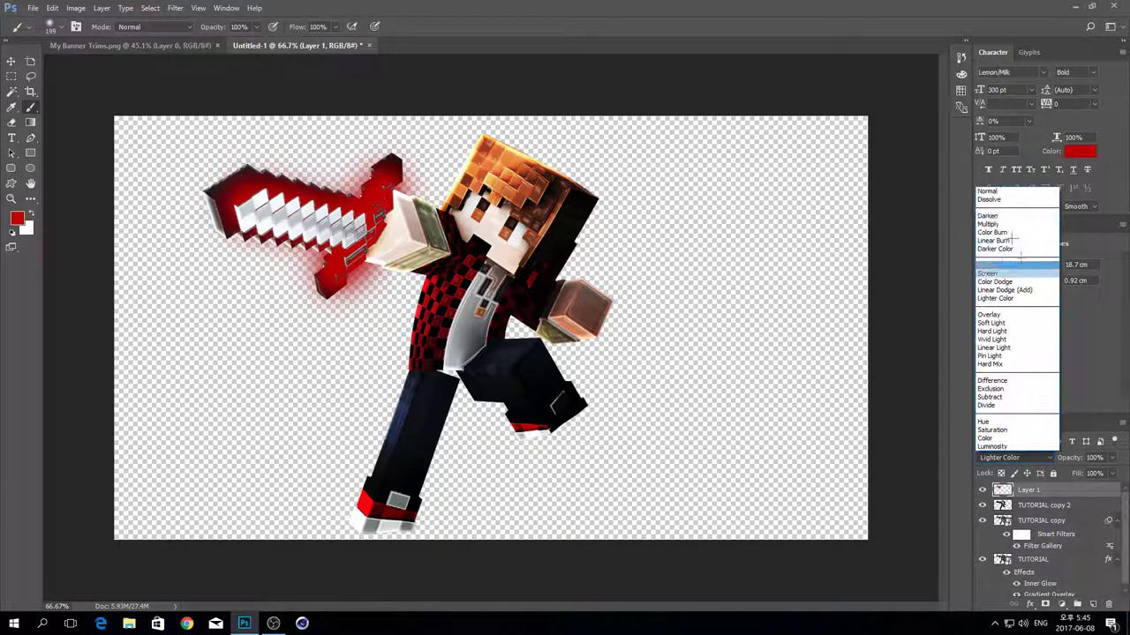
click(997, 195)
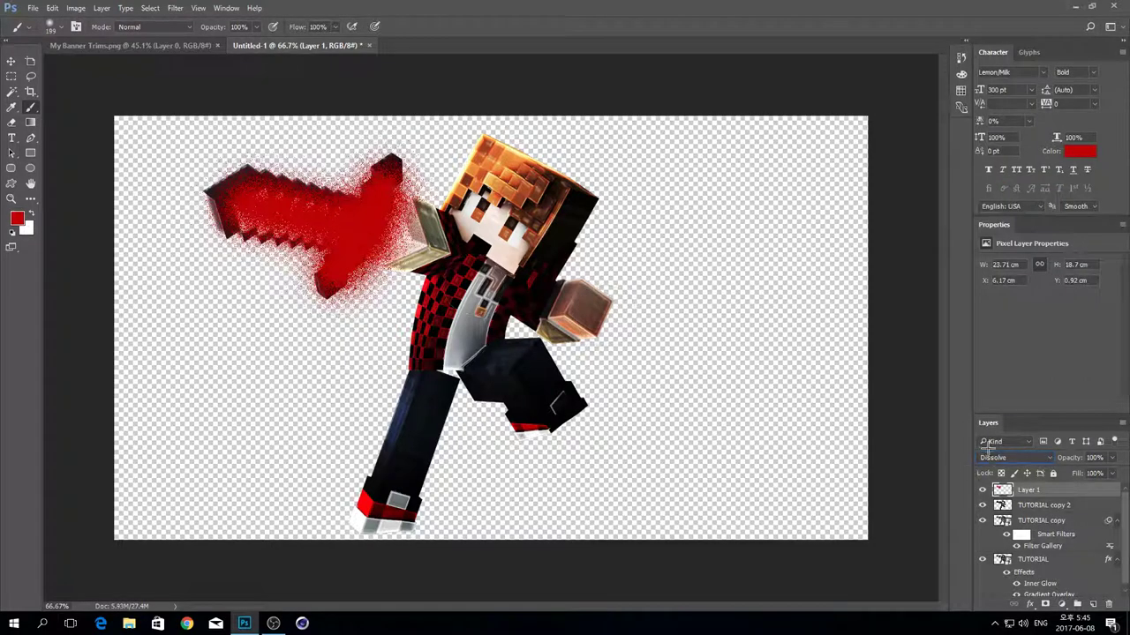
click(1001, 457)
click(997, 188)
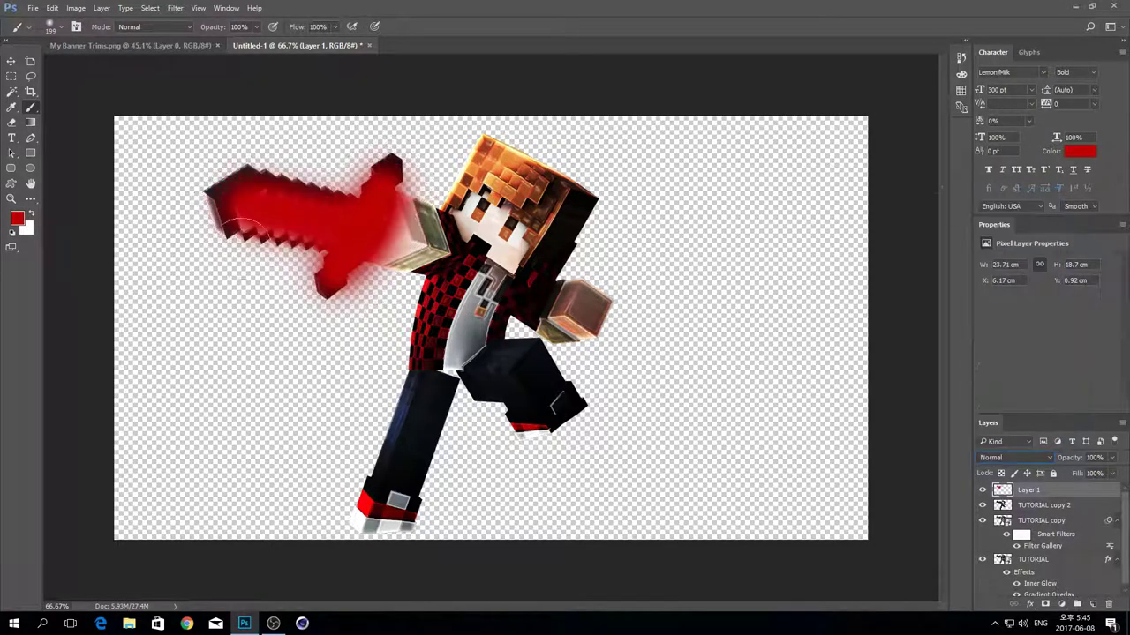
- Apply a Gaussian Blur with a radius of 121.5 pixels to the red paint on Layer 1
click(175, 8)
click(216, 51)
click(175, 8)
mouse_move(265, 137)
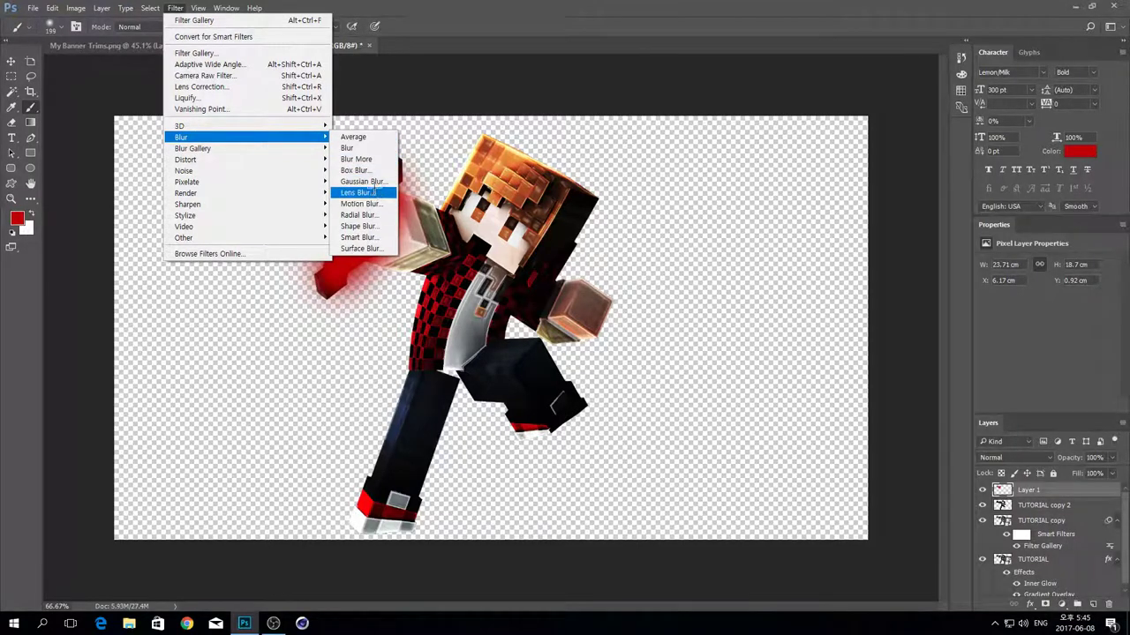
click(363, 181)
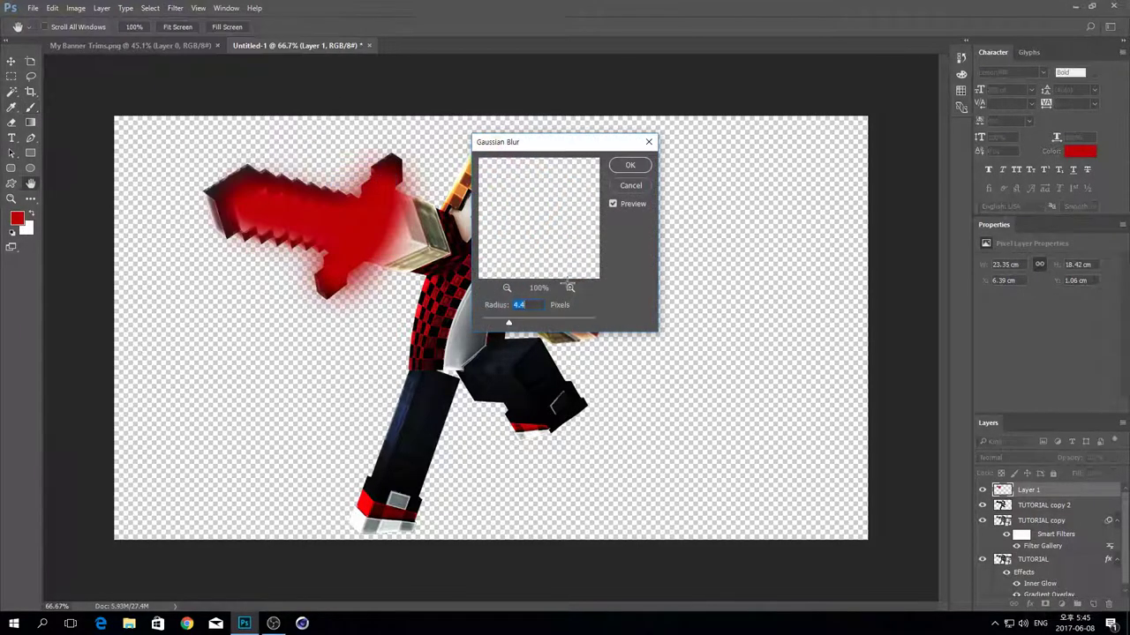
drag(508, 141, 574, 142)
drag(572, 324, 624, 324)
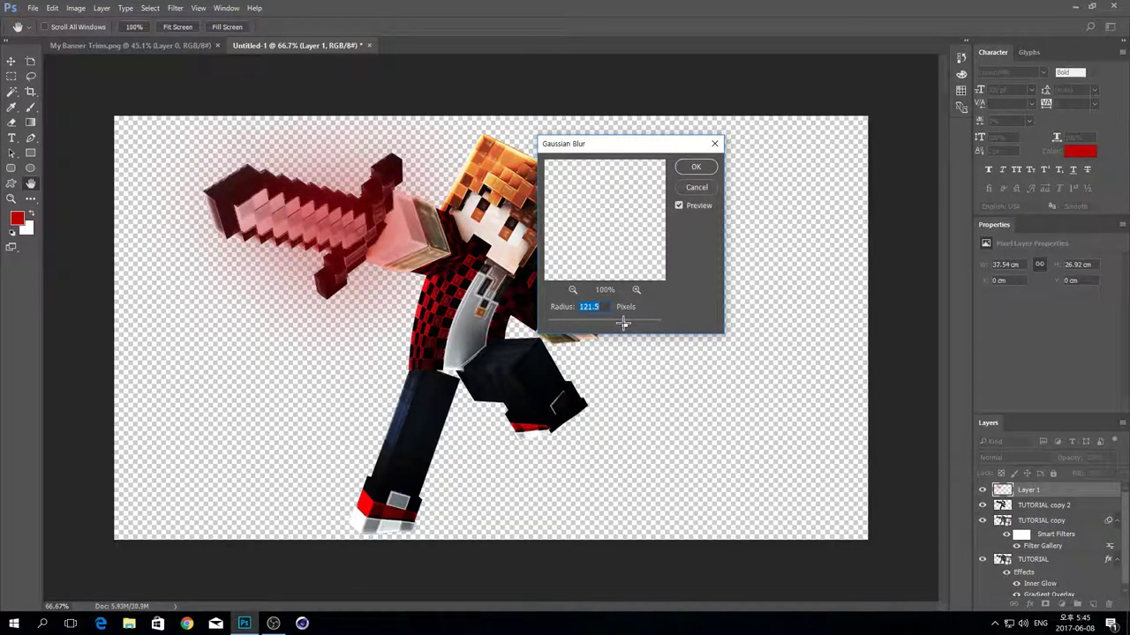
click(695, 168)
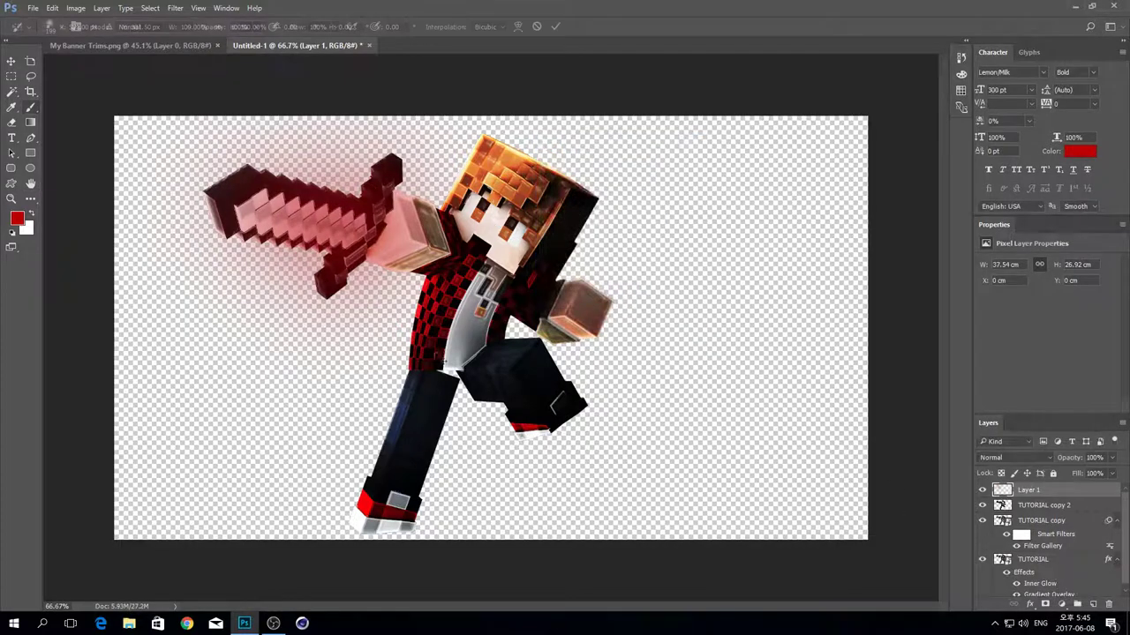
- Shift the red glow on Layer 1 about 1.69 cm to the left over the sword with Free Transform
key(ctrl+t)
click(555, 26)
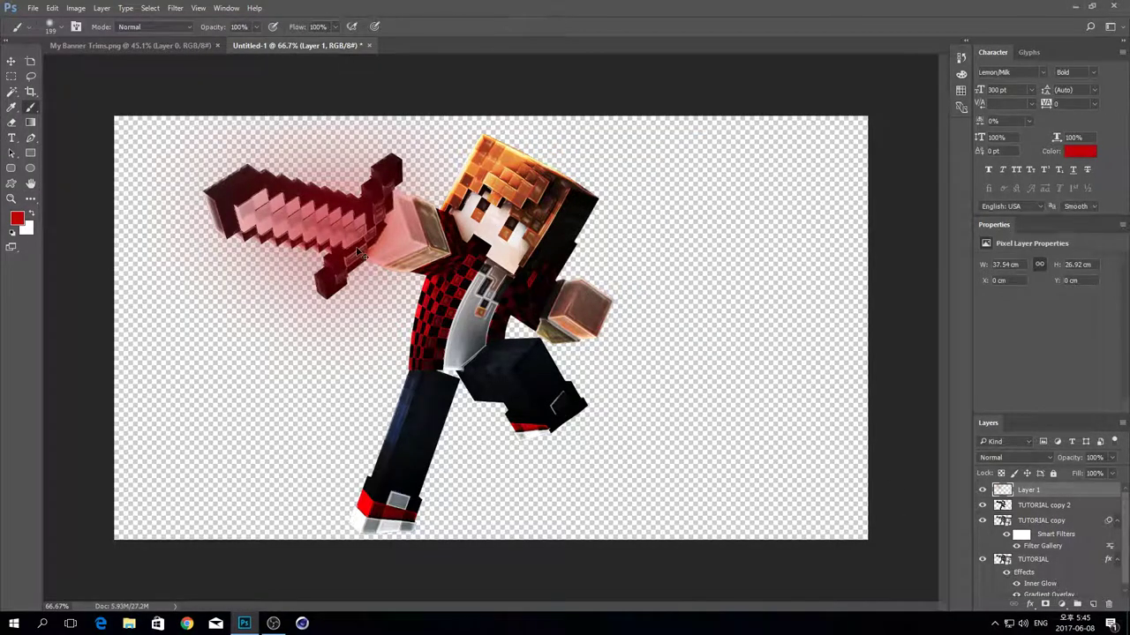
key(ctrl+t)
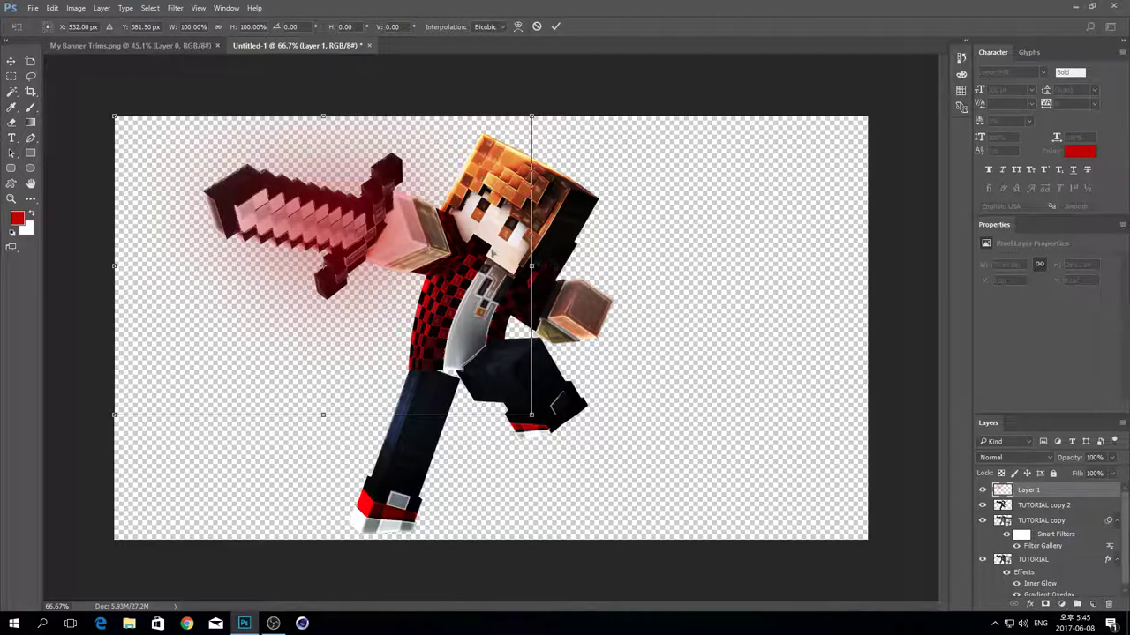
drag(402, 234, 380, 233)
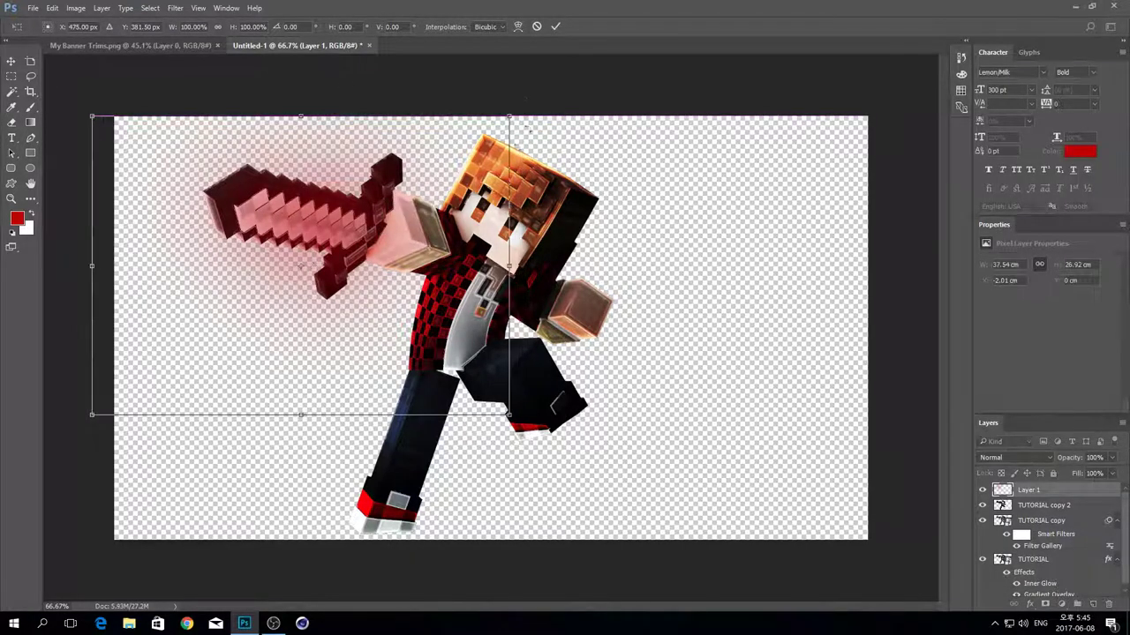
click(556, 26)
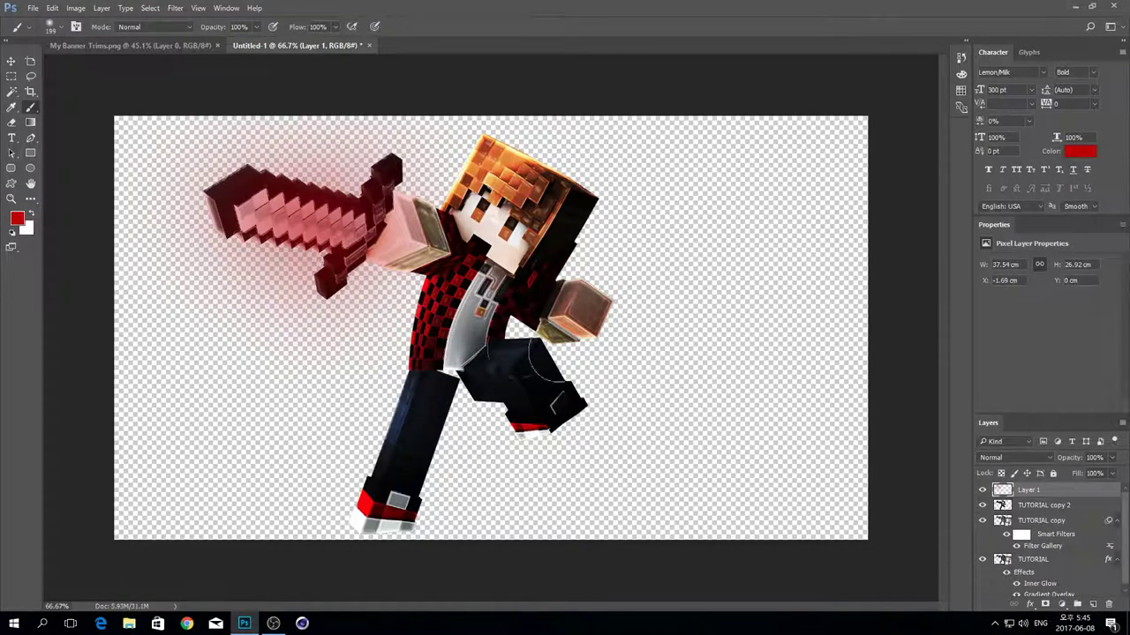
- Switch the workspace from Graphic and Web to Photography
alt+scroll(582, 384, down, 1)
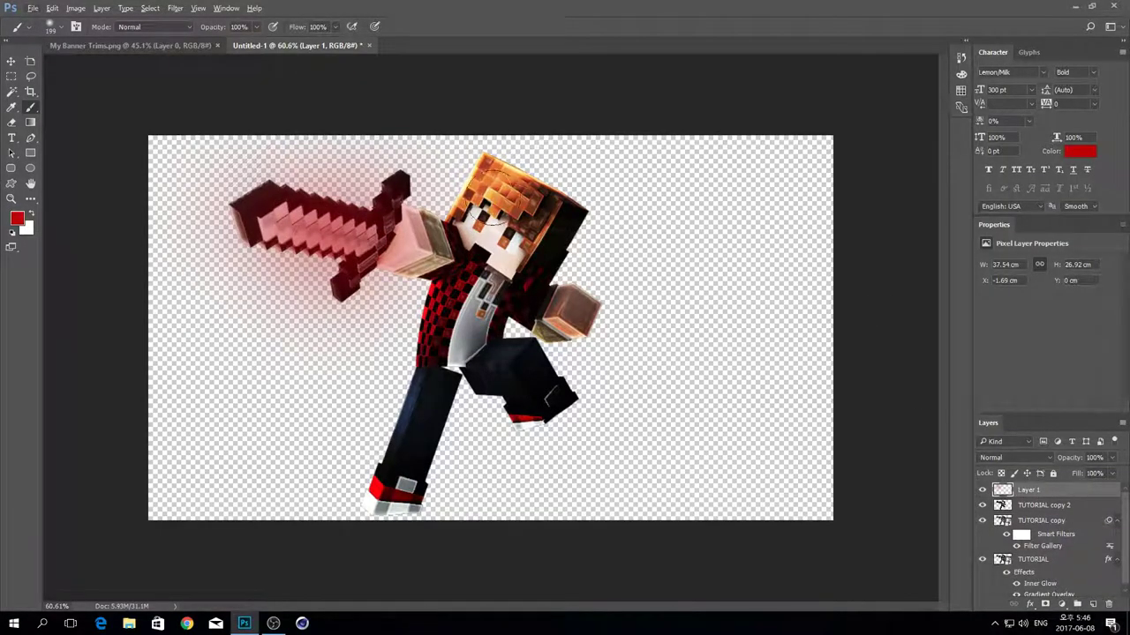
alt+scroll(516, 216, up, 3)
alt+scroll(530, 203, up, 5)
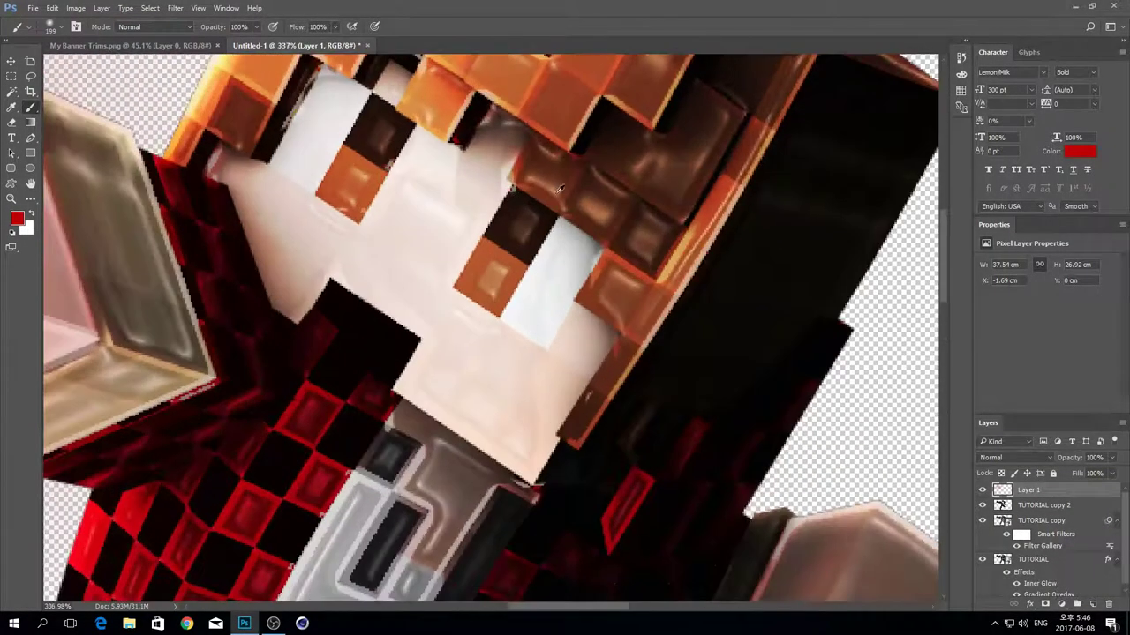
alt+scroll(551, 189, up, 2)
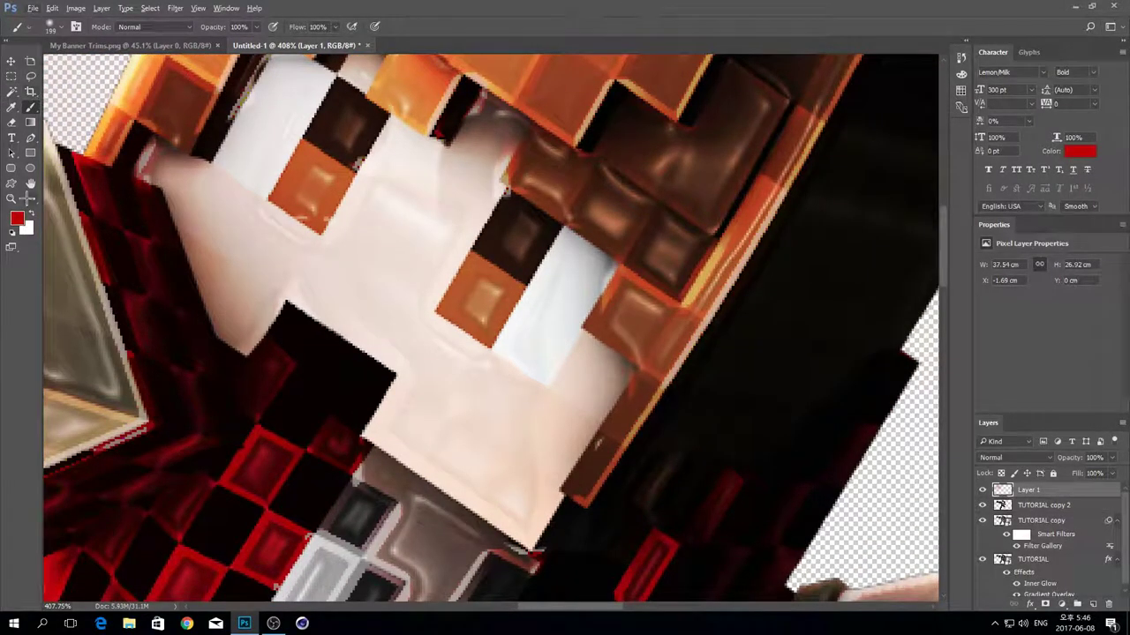
click(31, 198)
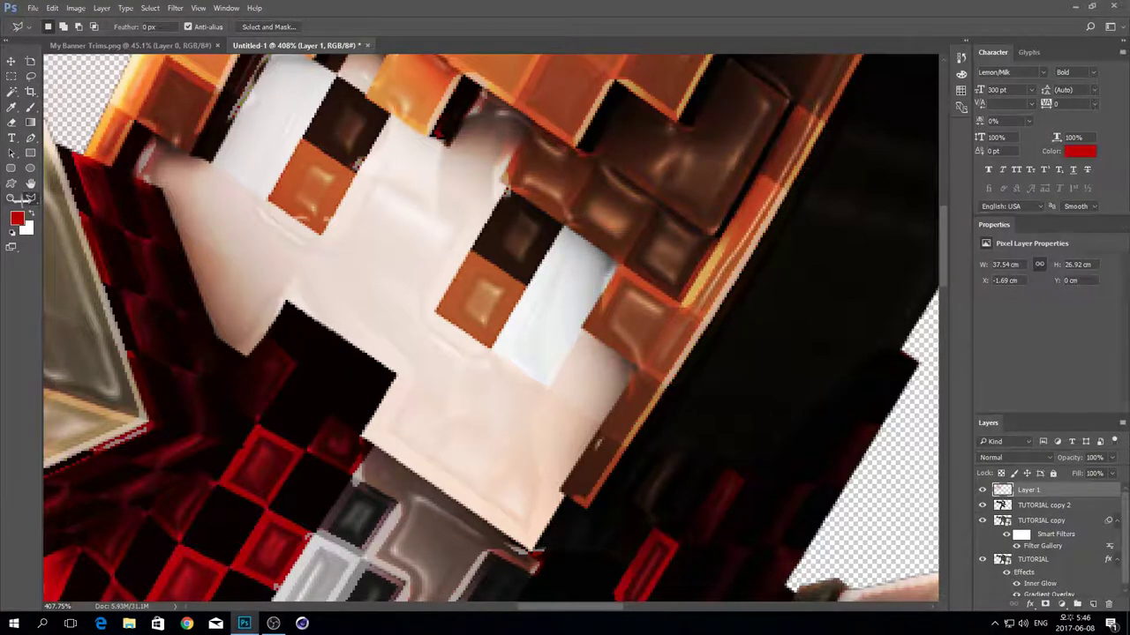
click(1112, 23)
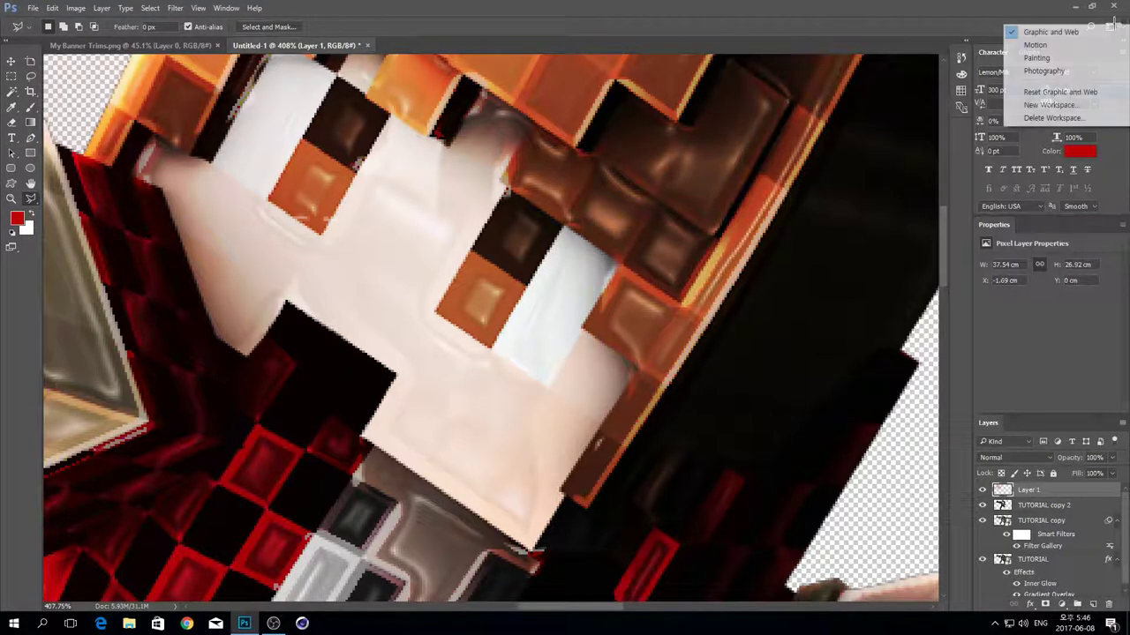
click(1044, 70)
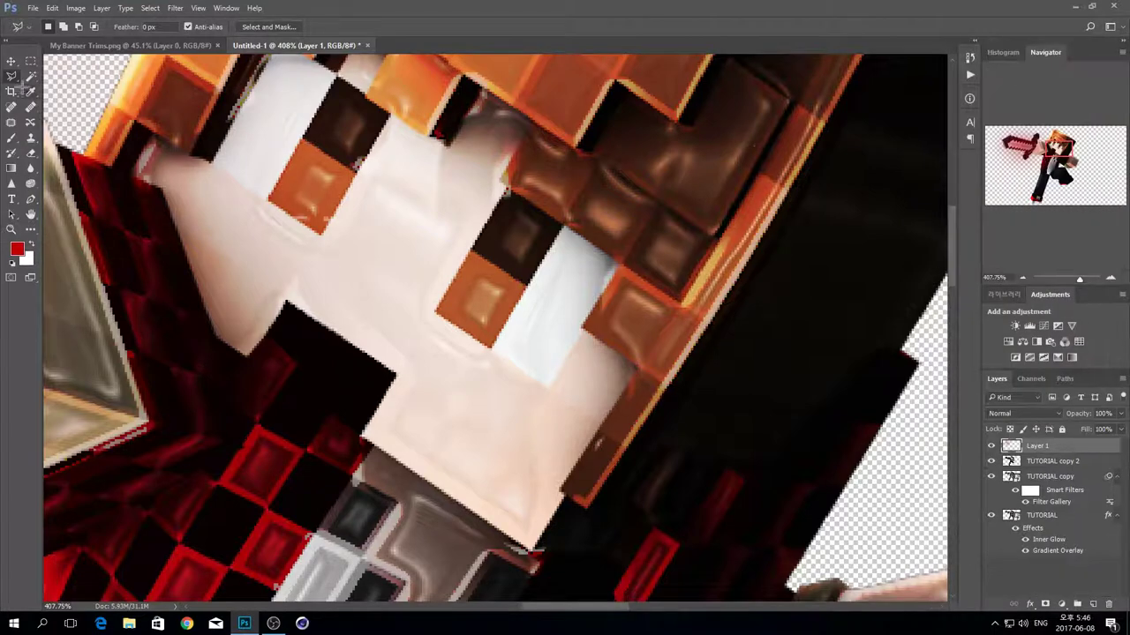
- Outline the character's right-hand eye, including its dark, orange and white areas, with a closed Polygonal Lasso selection
right_click(12, 77)
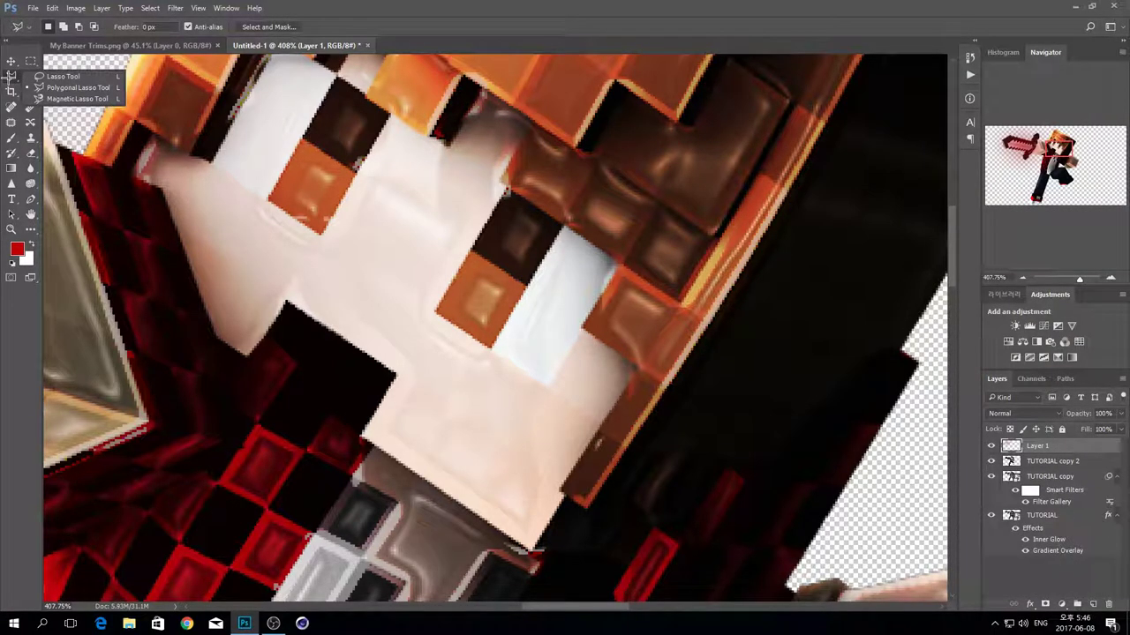
click(79, 88)
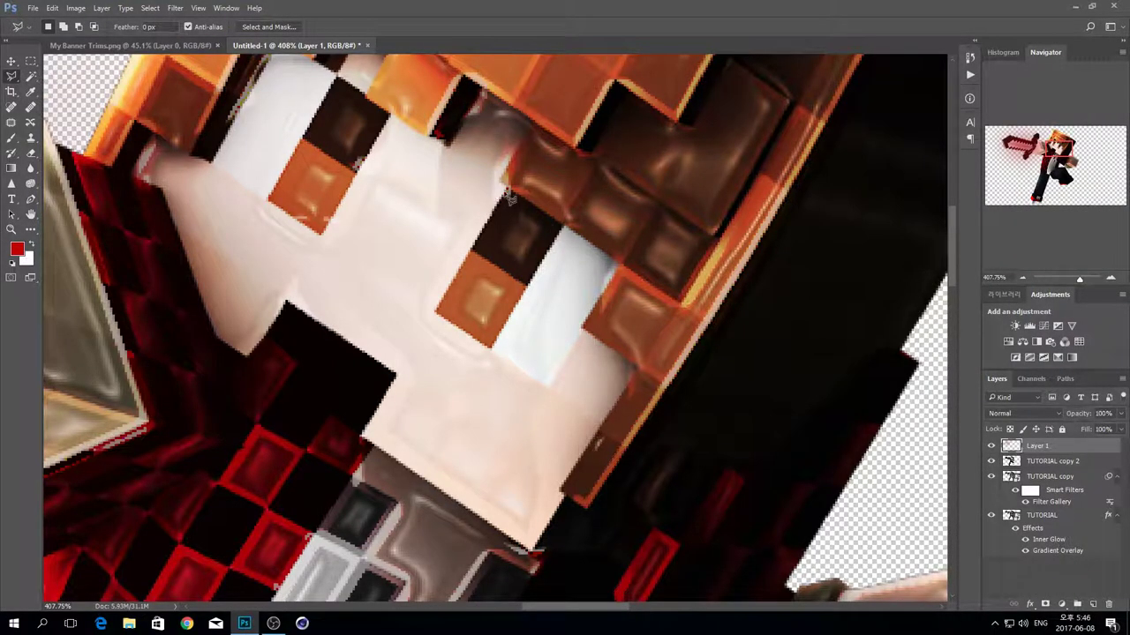
alt+scroll(515, 222, down, 10)
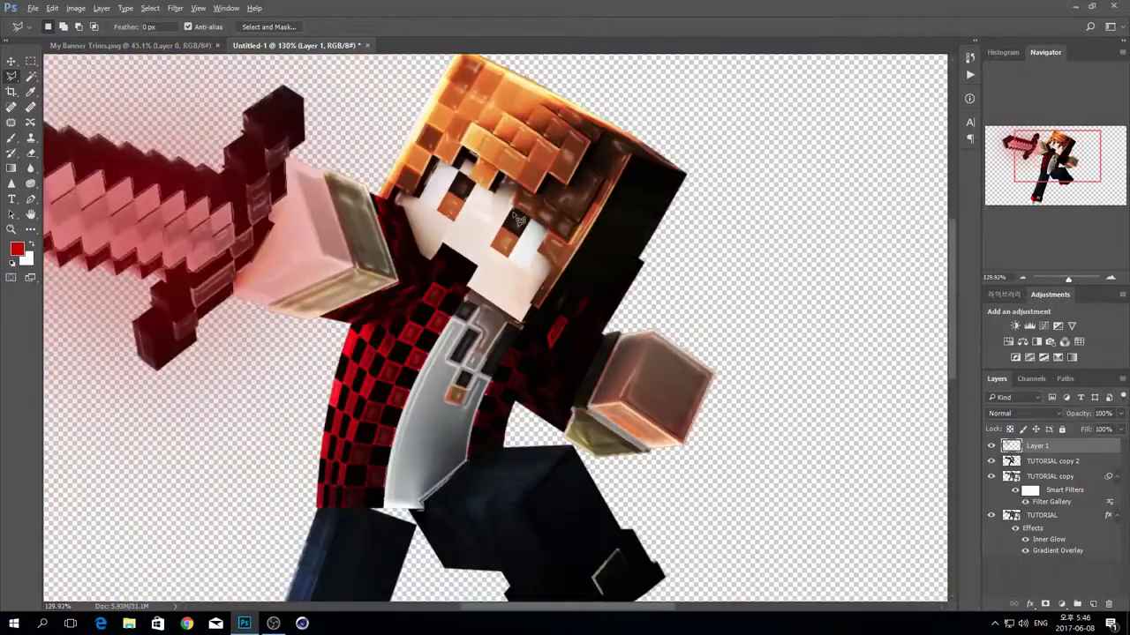
alt+scroll(515, 221, up, 10)
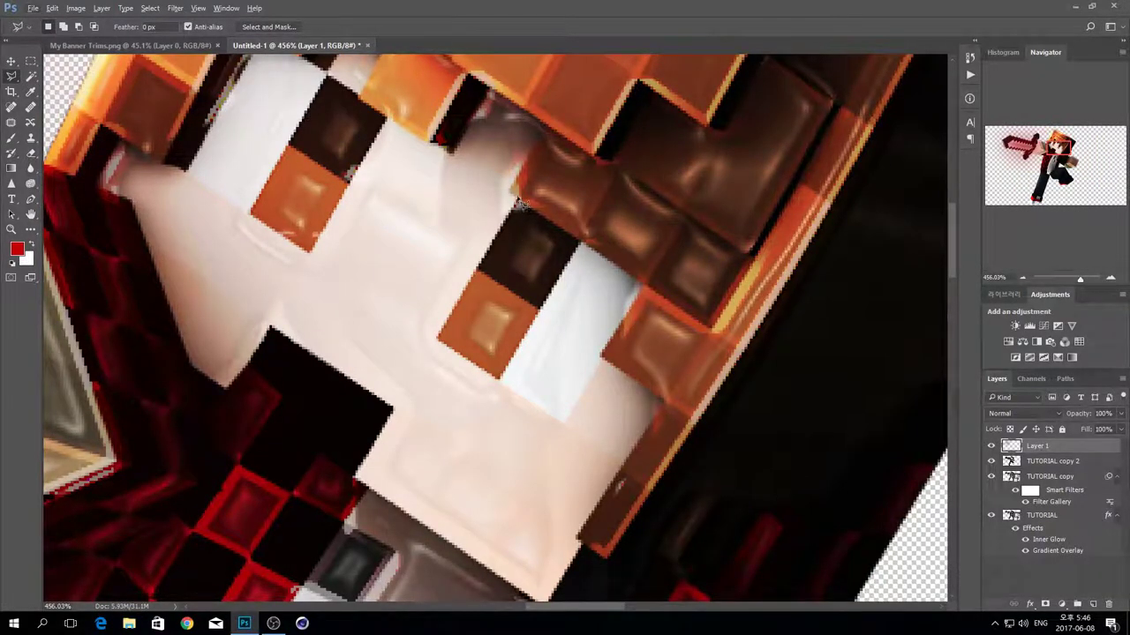
click(519, 203)
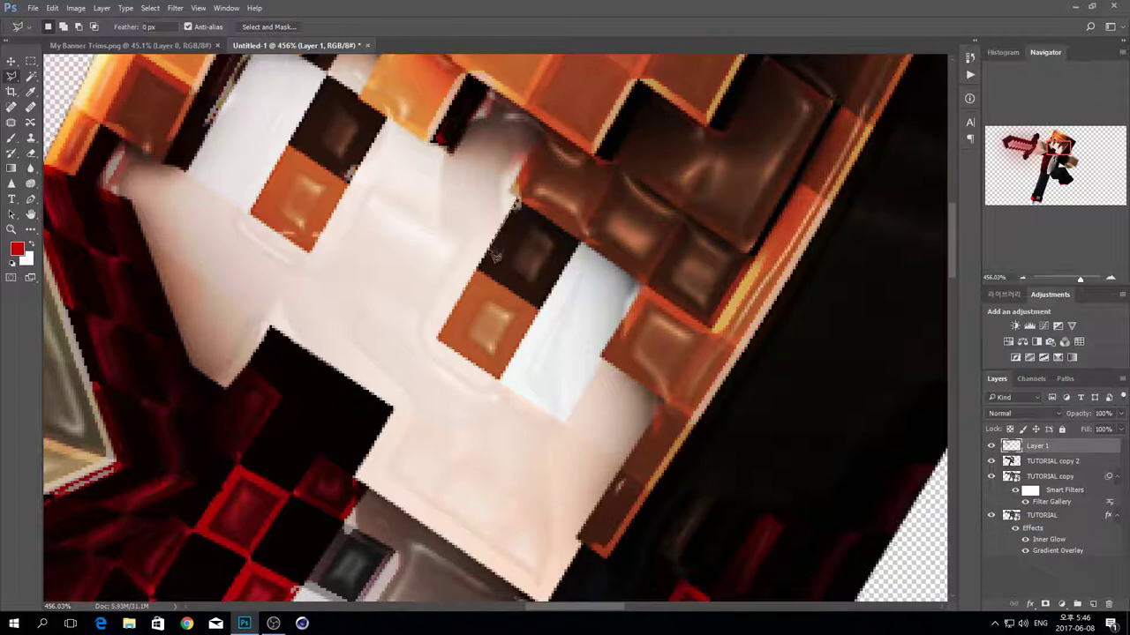
click(441, 344)
click(500, 380)
click(566, 425)
click(641, 286)
click(518, 203)
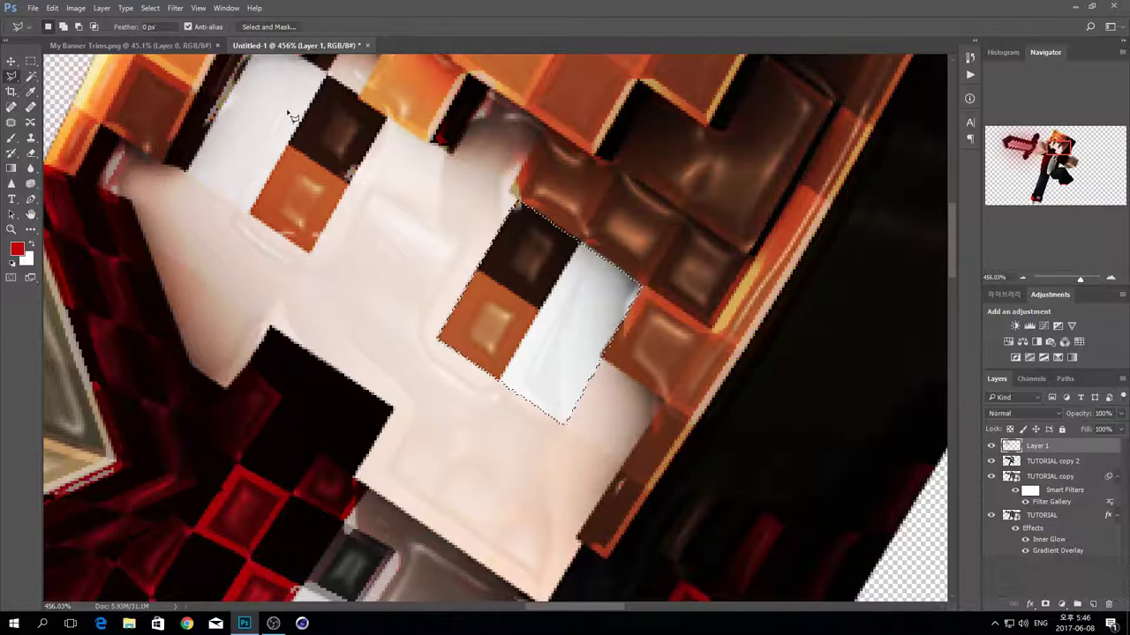
- Set the brush size to 29 px and try a soft red stroke along the selected eye's upper edge, undoing it
alt+scroll(477, 170, down, 1)
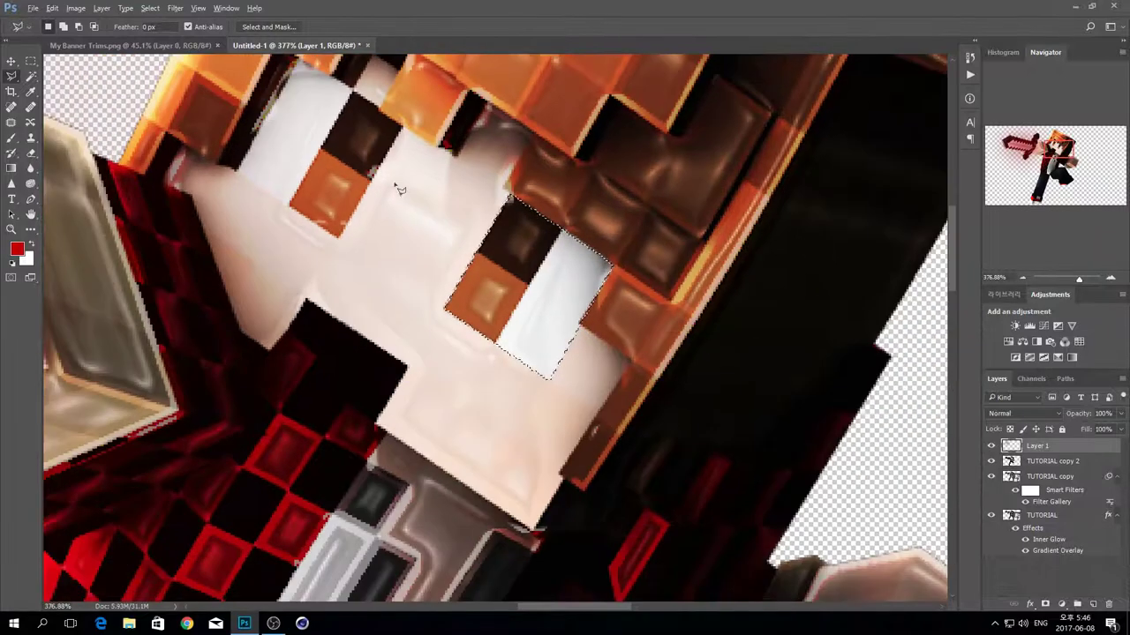
click(11, 138)
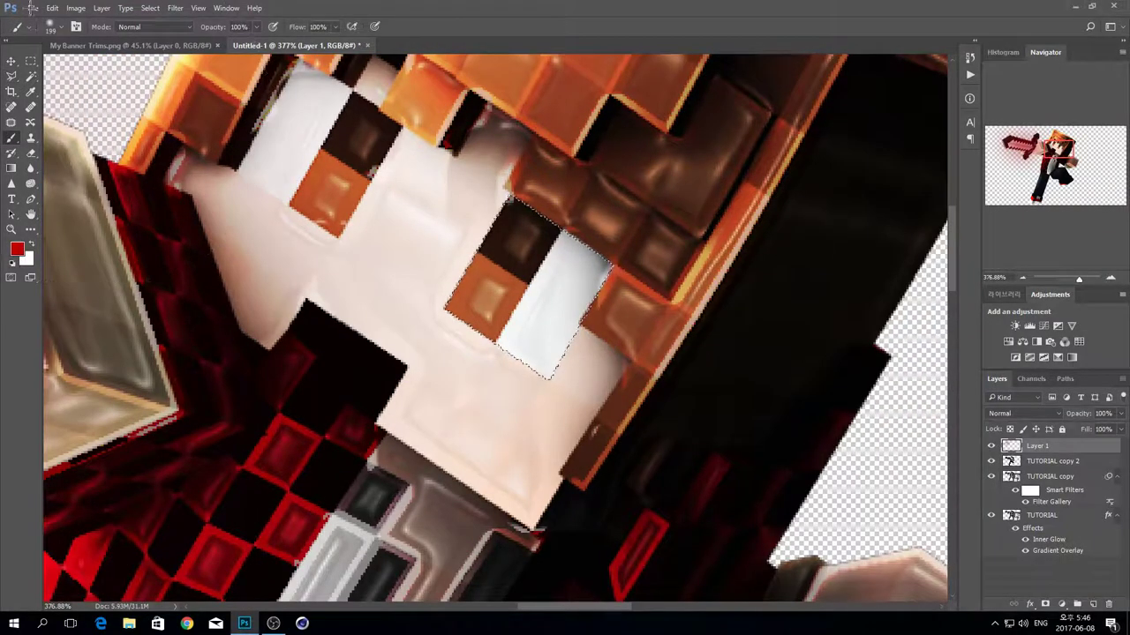
click(55, 28)
drag(100, 61, 65, 63)
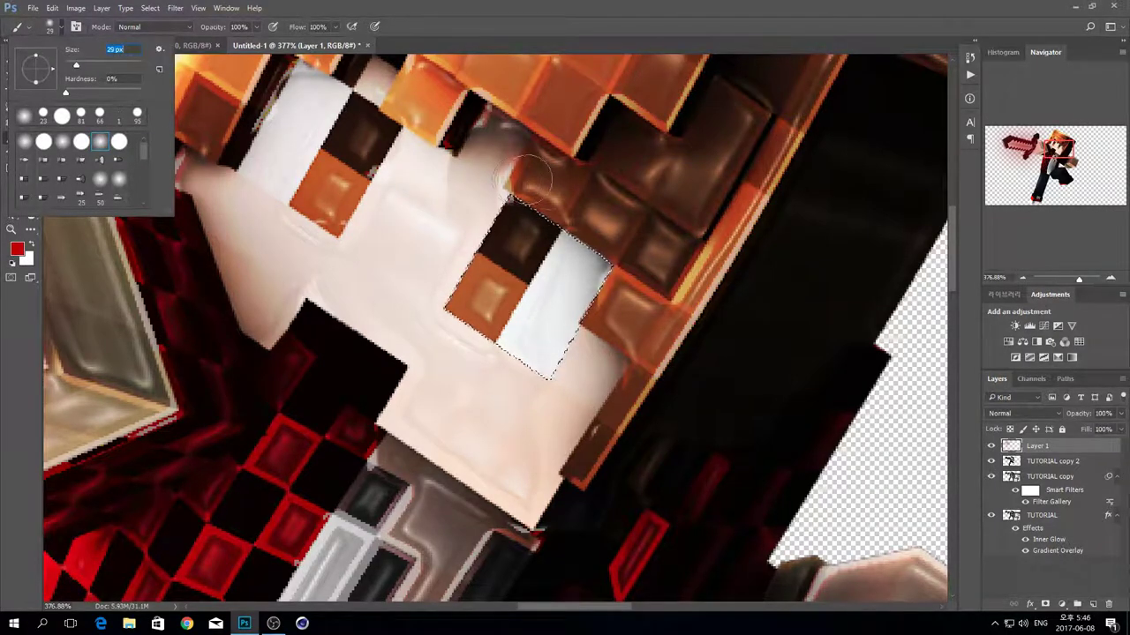
drag(495, 182, 652, 256)
key(ctrl+z)
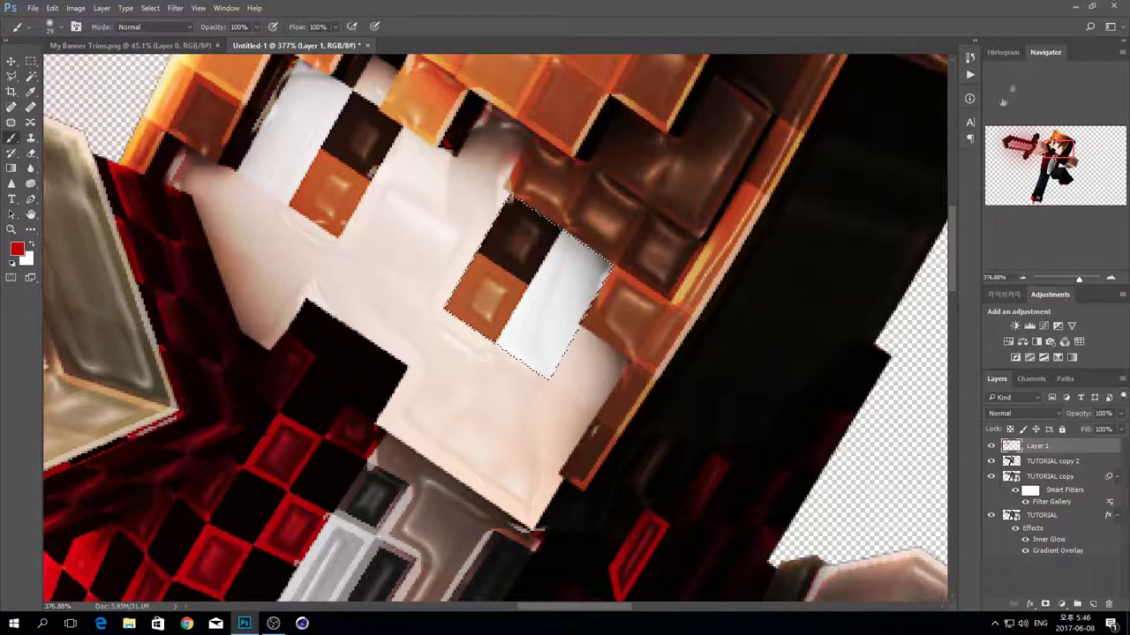
- Set the text and foreground color to black 000000
click(970, 122)
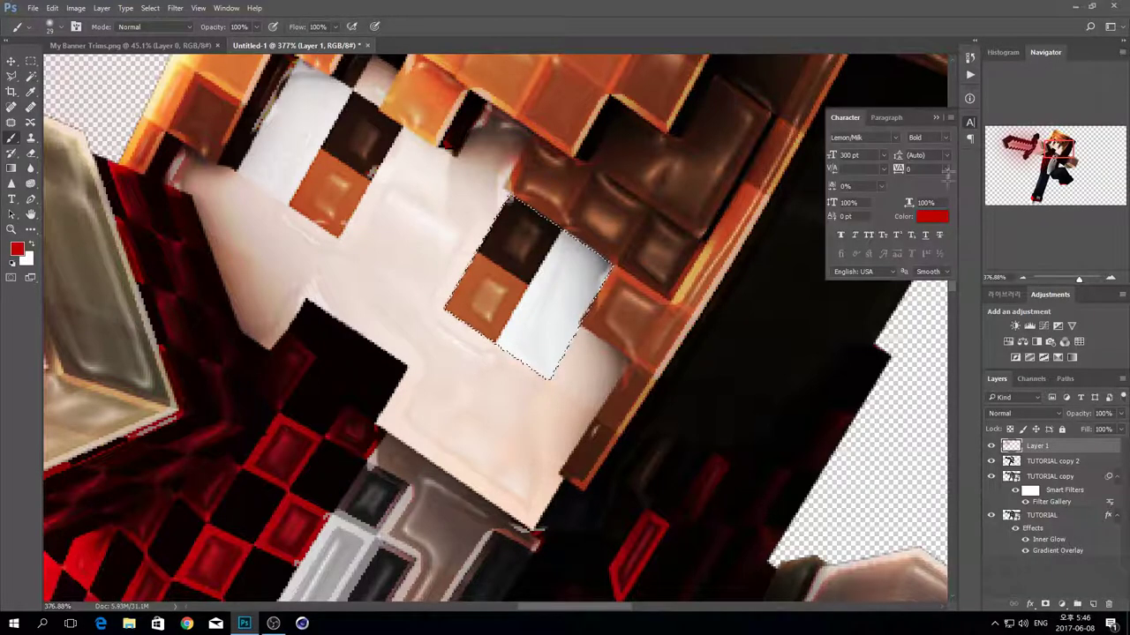
click(932, 217)
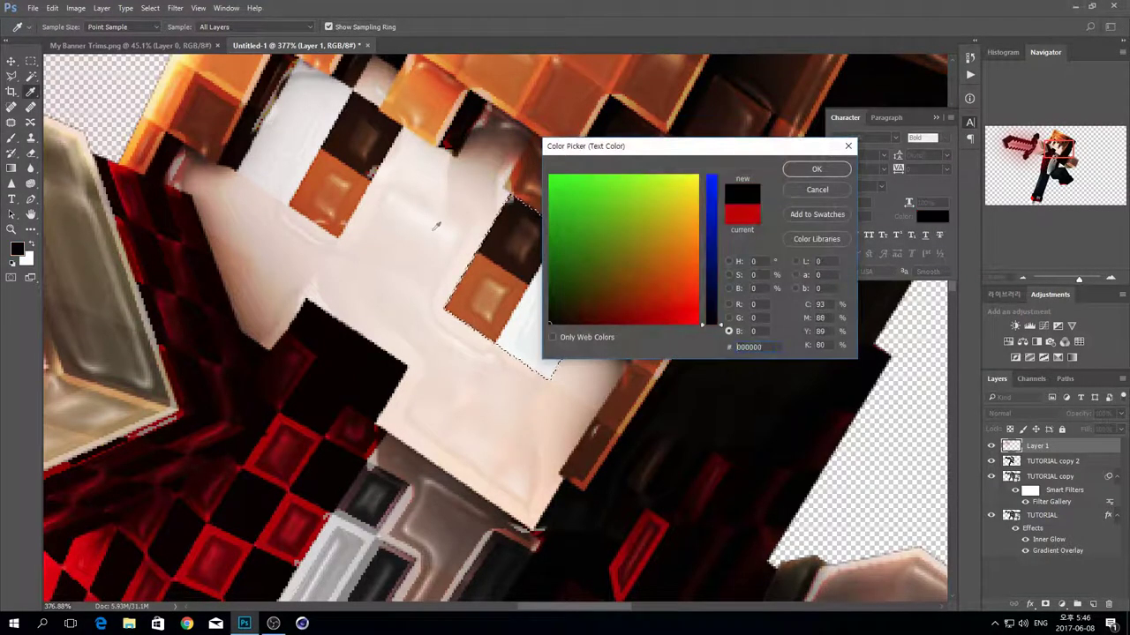
click(817, 168)
click(970, 122)
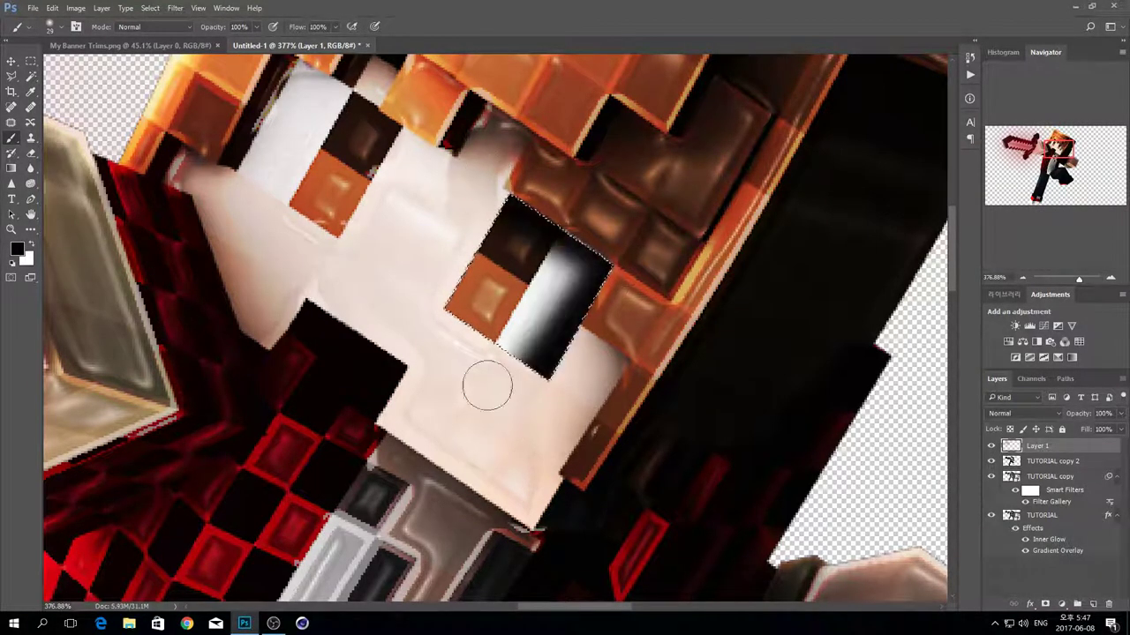
- Undo the first black shading in the selected eye and repaint soft black around all its inner edges
click(52, 8)
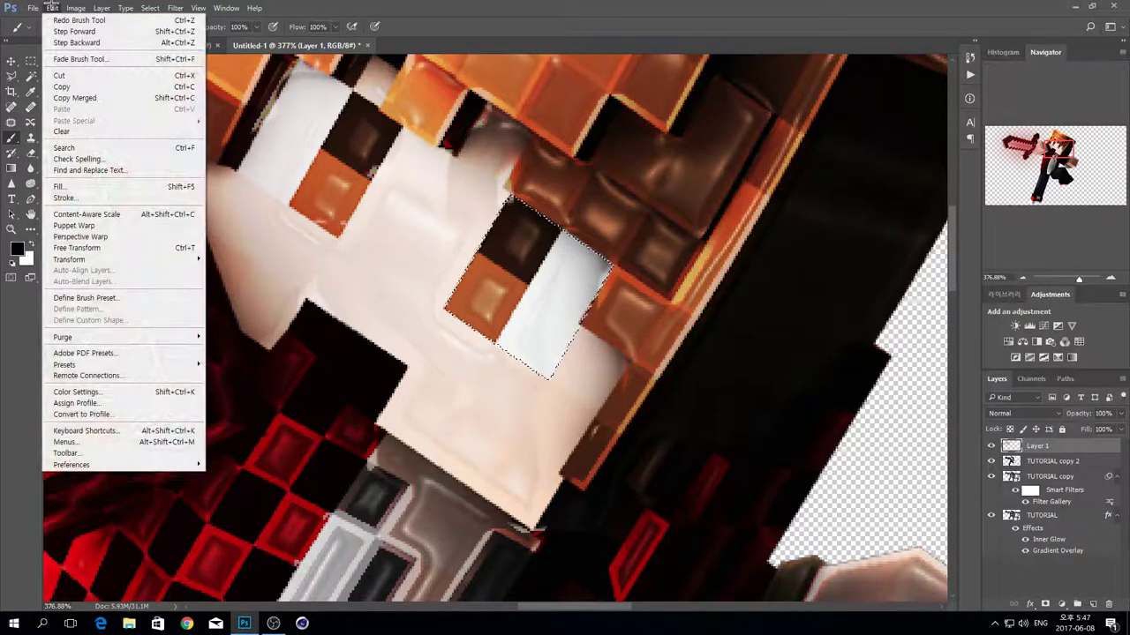
click(55, 30)
click(52, 8)
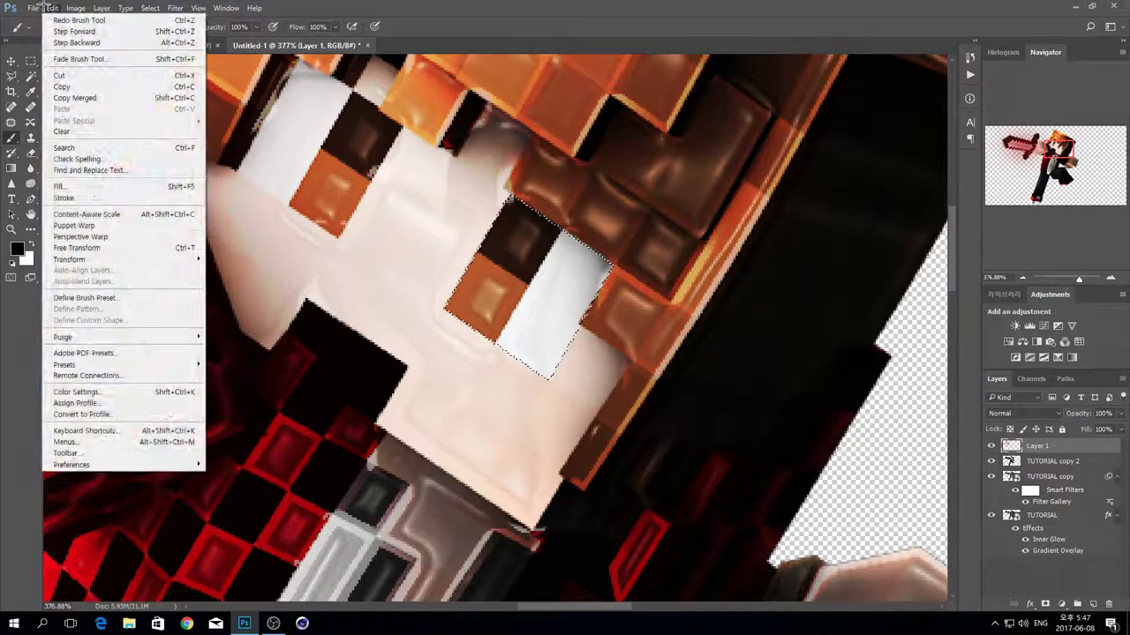
click(484, 185)
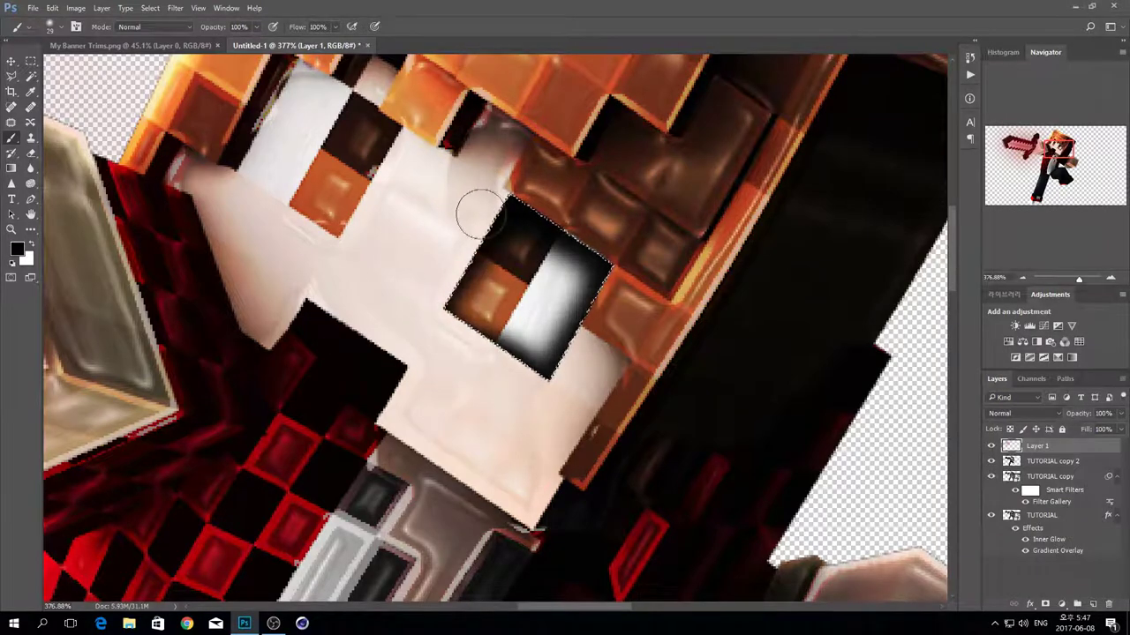
- Compare the shaded eye up close and against the whole character, and undo its black shading
alt+scroll(481, 213, down, 10)
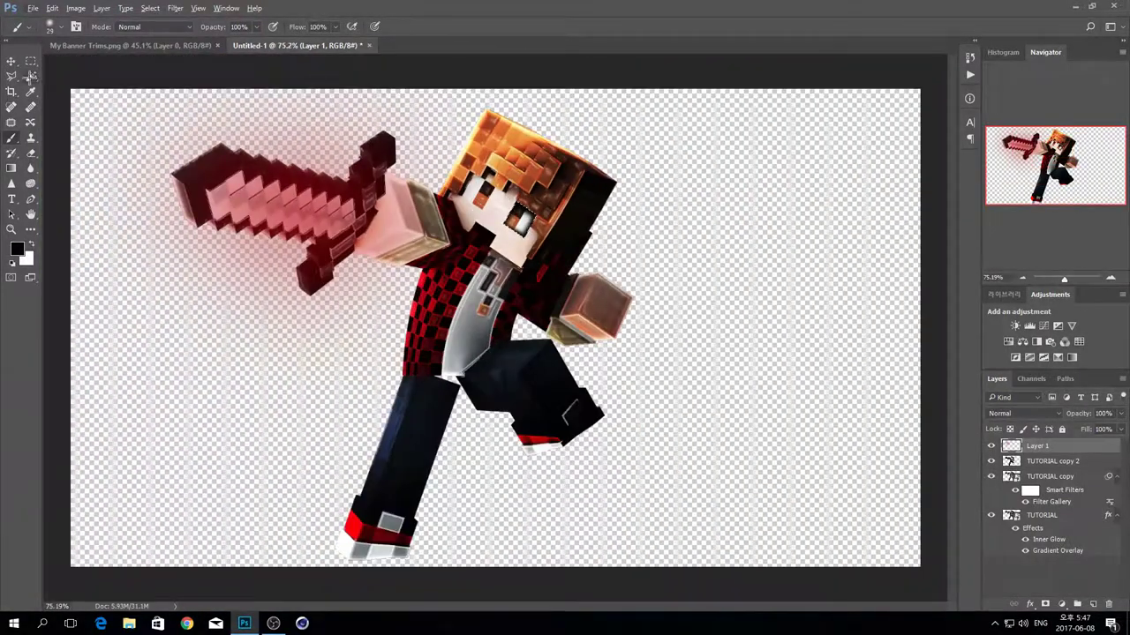
click(30, 77)
alt+scroll(530, 155, up, 4)
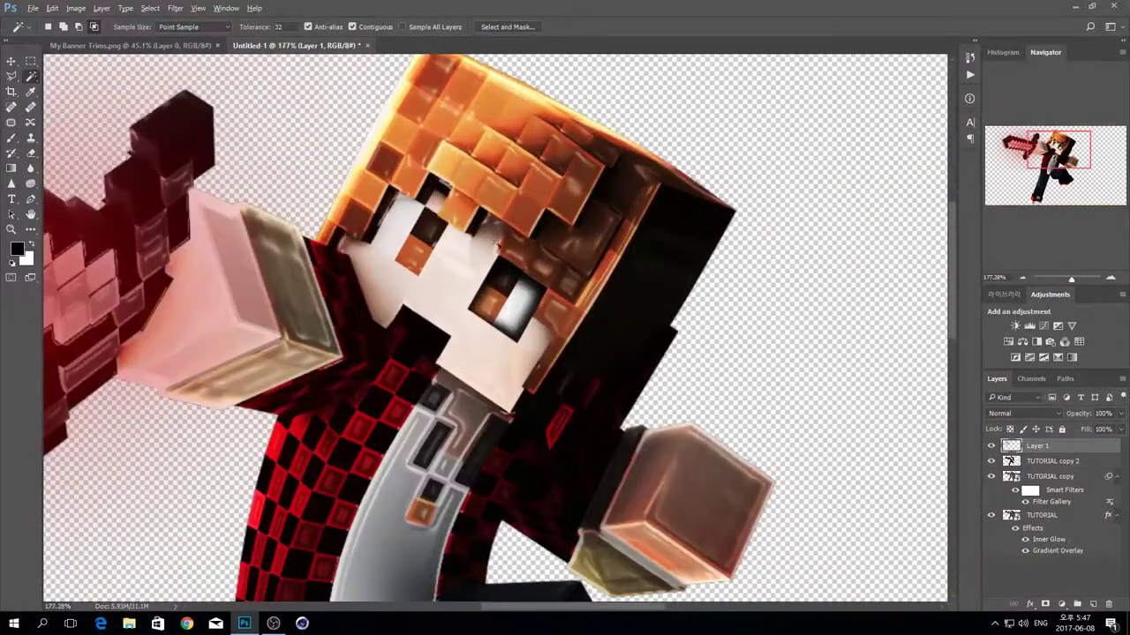
alt+scroll(494, 265, up, 3)
alt+scroll(487, 280, down, 4)
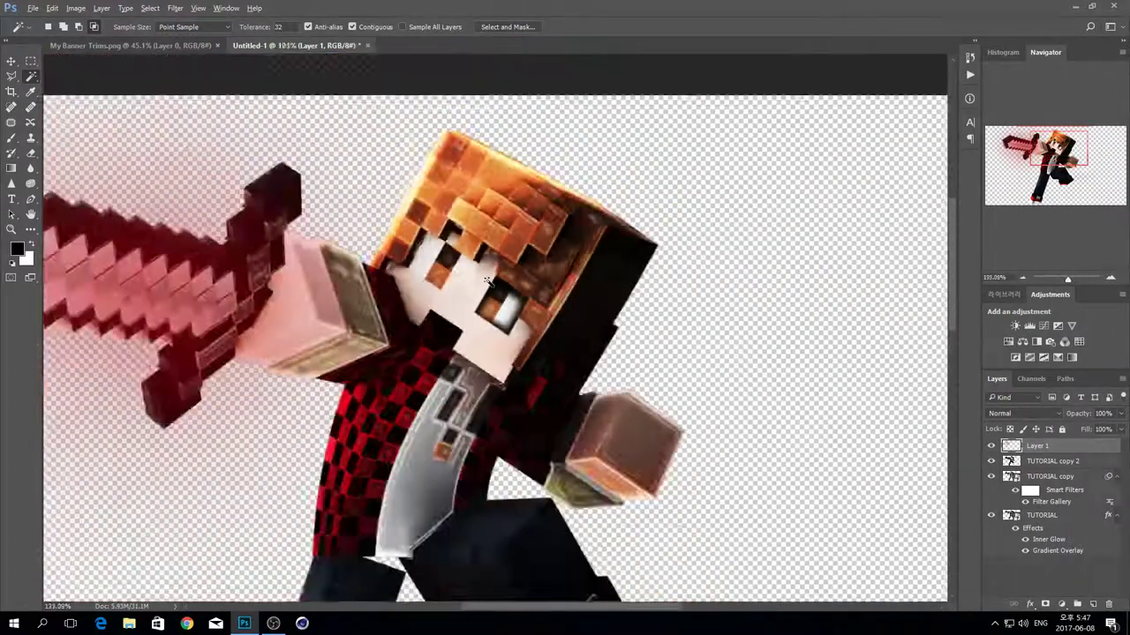
alt+scroll(487, 281, down, 3)
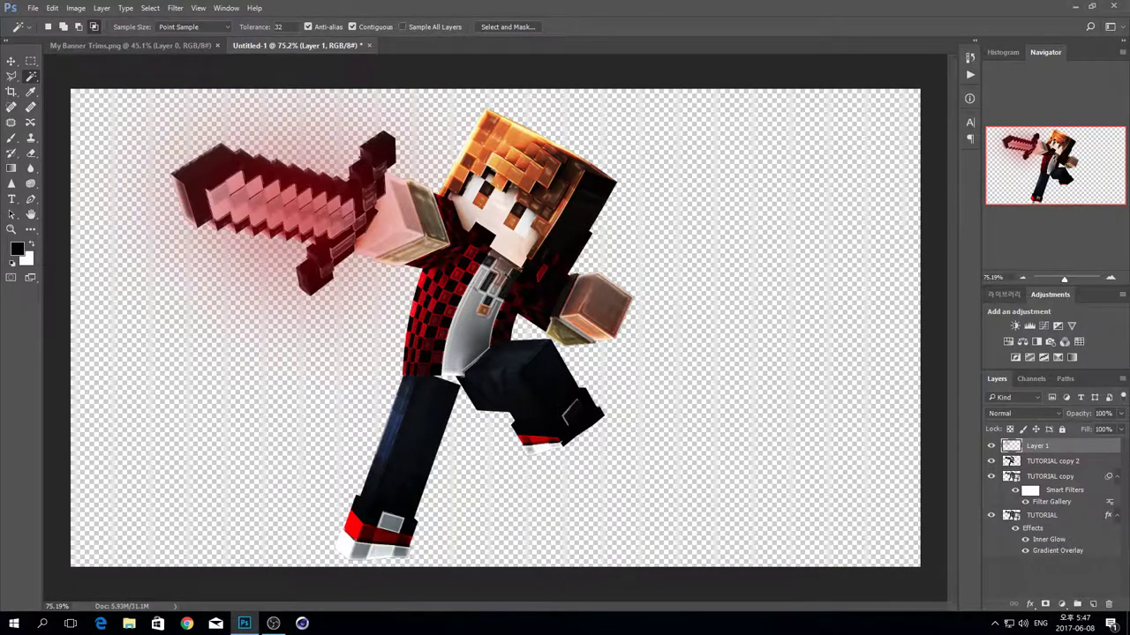
alt+scroll(575, 222, down, 6)
alt+scroll(573, 224, up, 5)
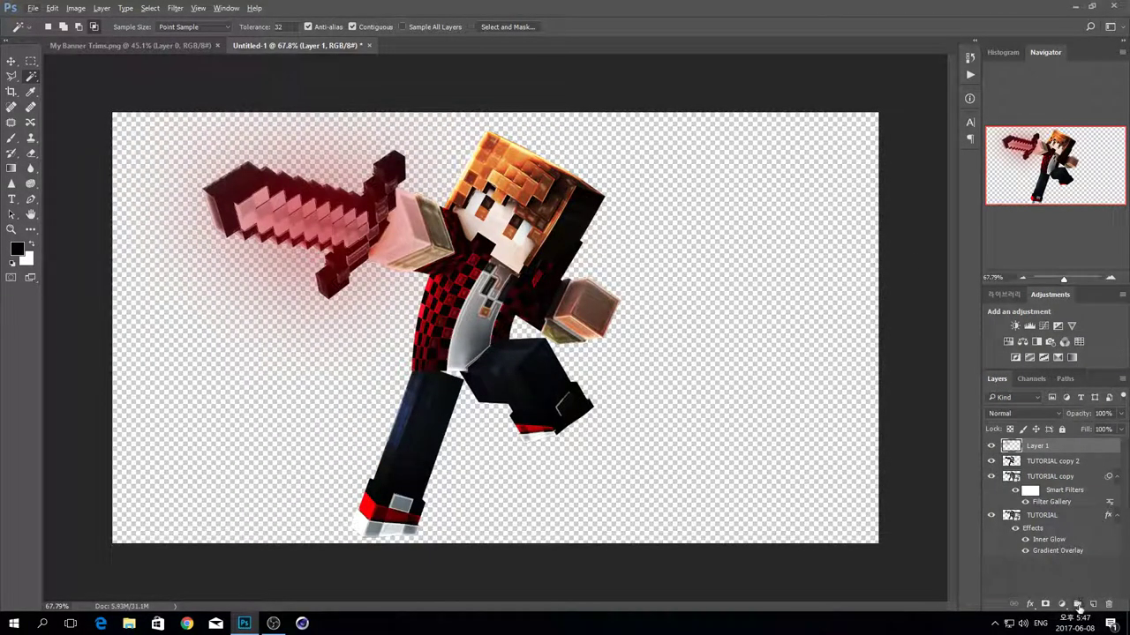
- Create a new layer group above Layer 1 and name it RENDER
click(1077, 605)
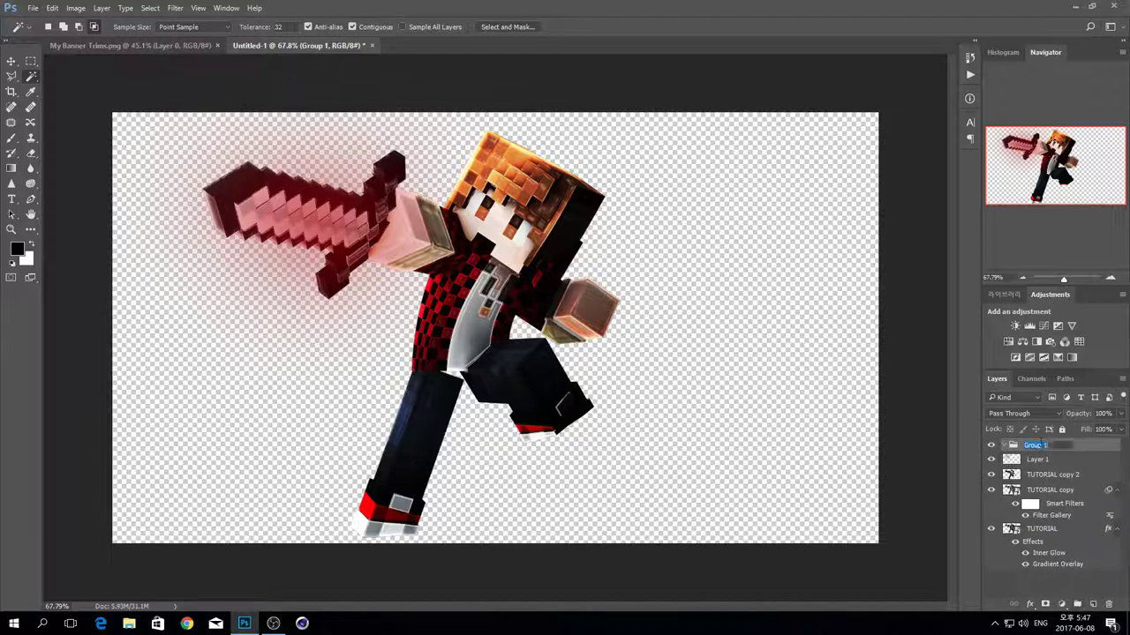
key(Return)
double_click(1056, 445)
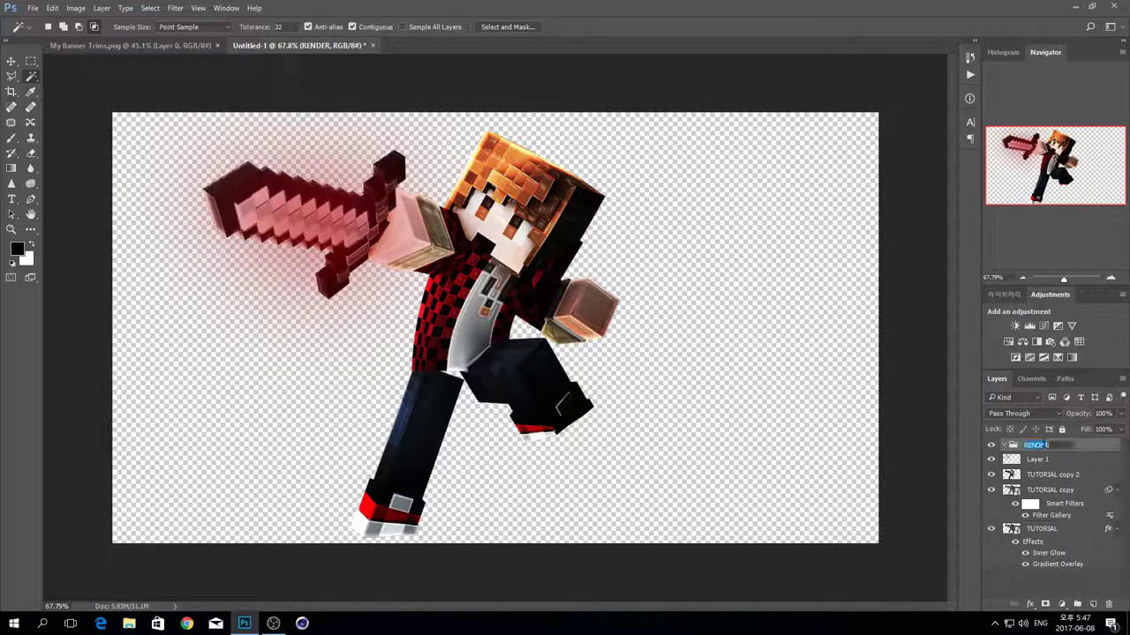
- Move all layers from Layer 1 down to TUTORIAL into the RENDER group
click(1032, 462)
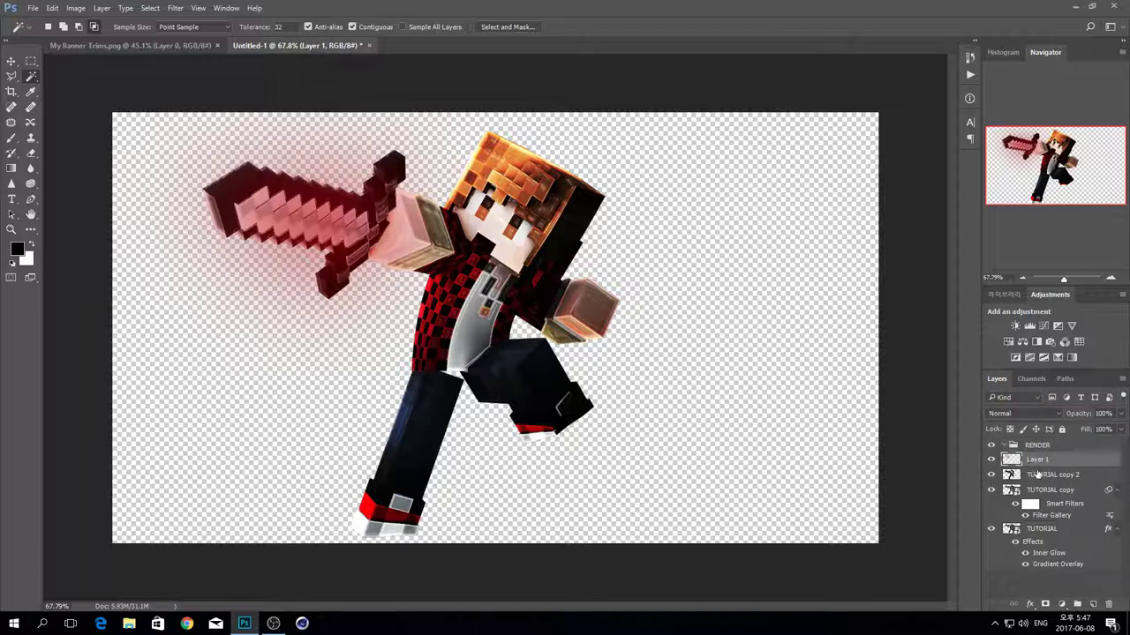
shift+click(1041, 528)
mouse_move(1036, 461)
mouse_down()
mouse_move(1033, 470)
mouse_move(1033, 454)
mouse_up()
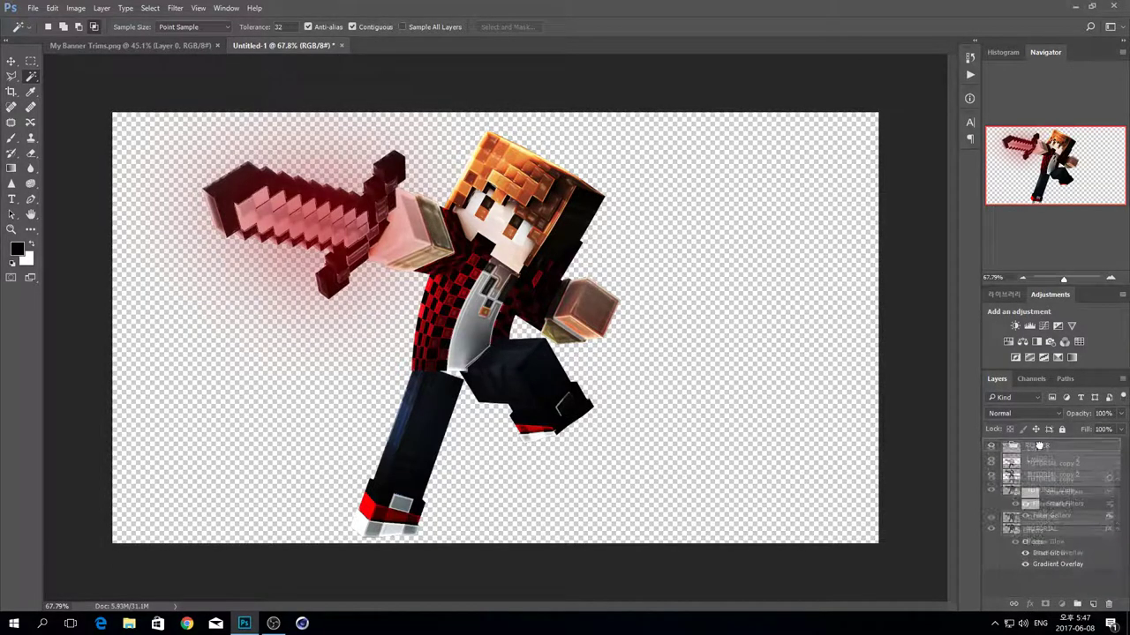
- Place the layers from Layer 1 through TUTORIAL inside the RENDER group and collapse the group
click(1044, 464)
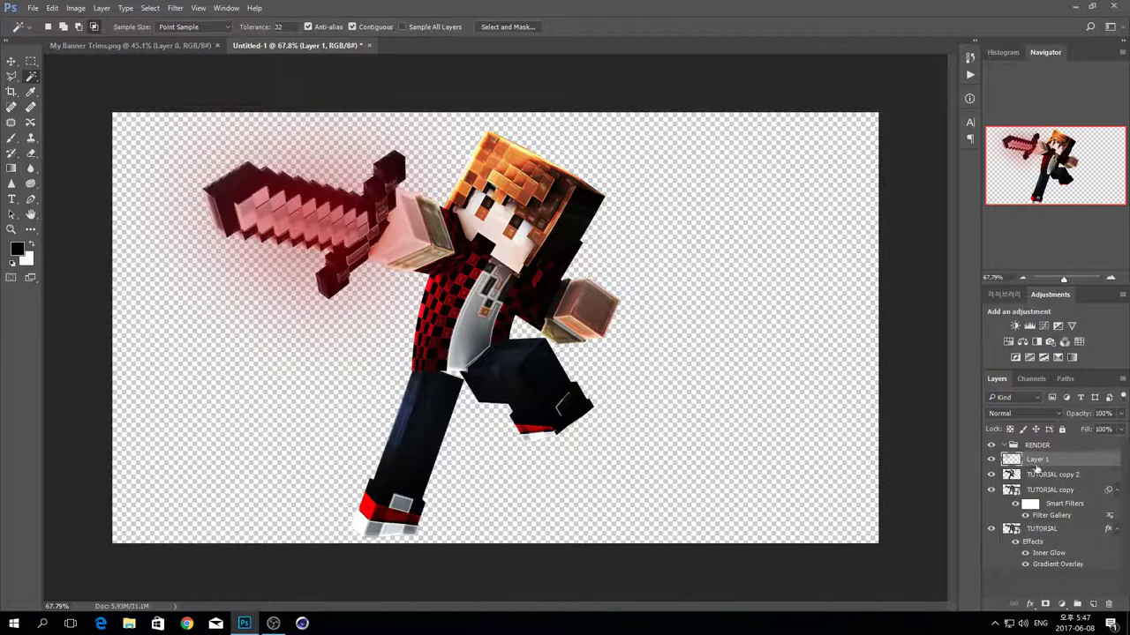
shift+click(1034, 532)
drag(1036, 462, 1034, 447)
click(1004, 448)
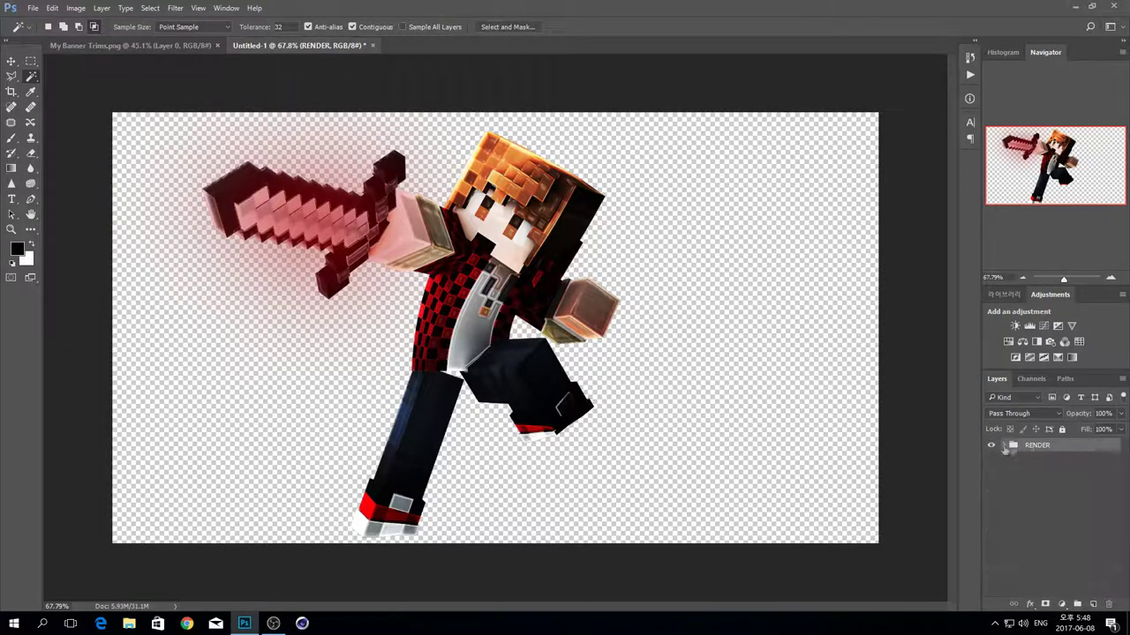
- Duplicate the RENDER group into the My Banner Trims.png document under the name RENDER
click(93, 46)
click(305, 46)
right_click(1049, 445)
click(1033, 84)
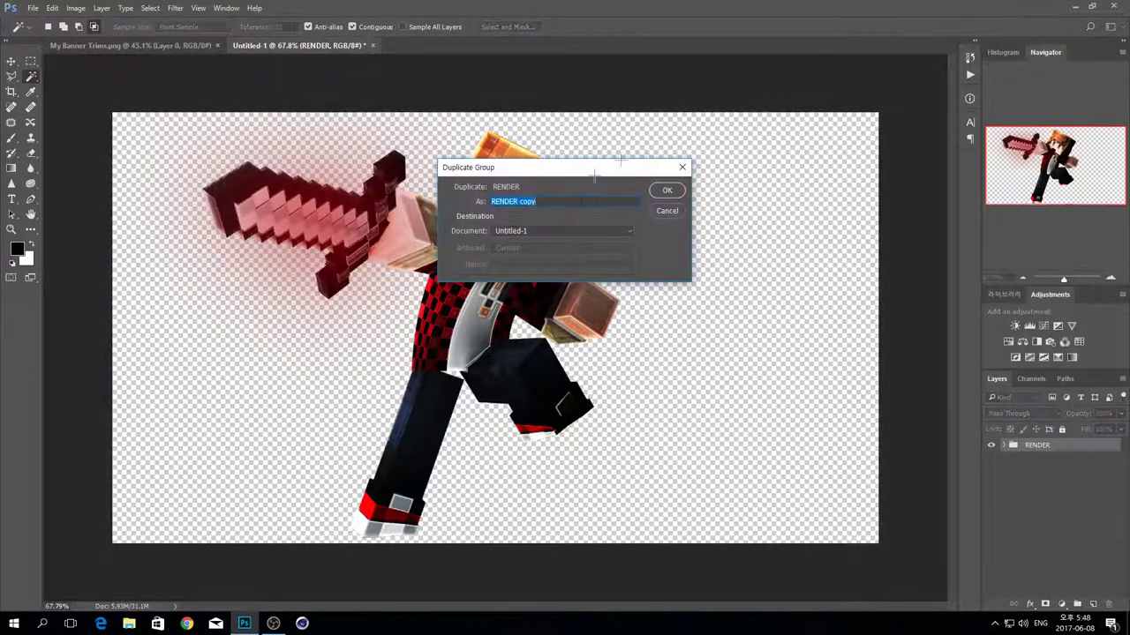
click(534, 231)
click(535, 232)
click(529, 231)
click(521, 231)
click(520, 231)
click(530, 235)
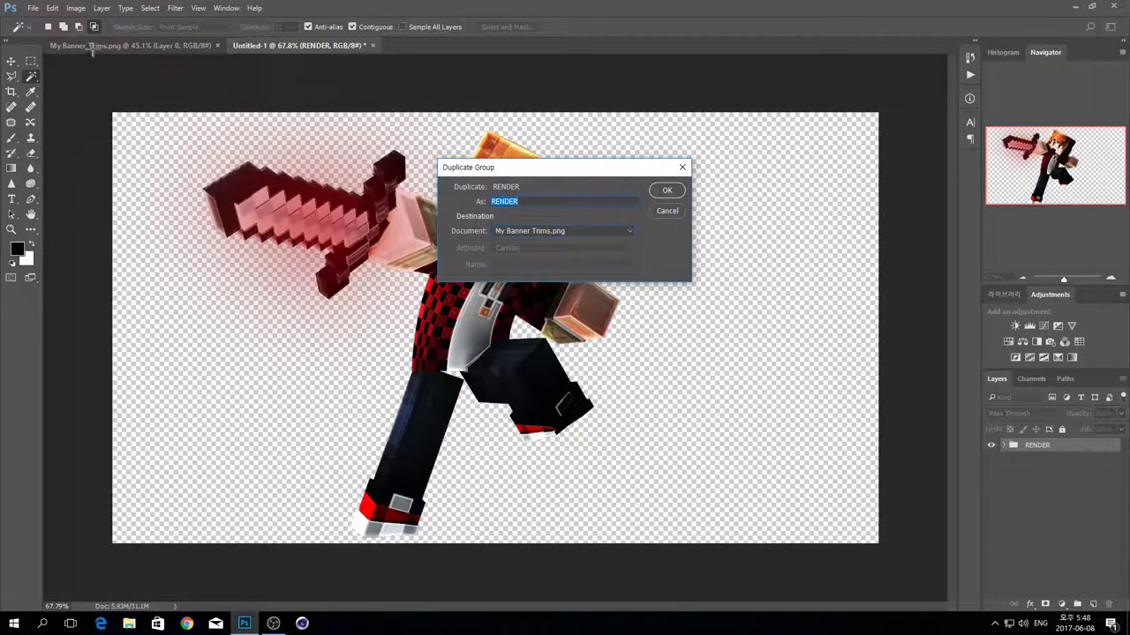
click(668, 191)
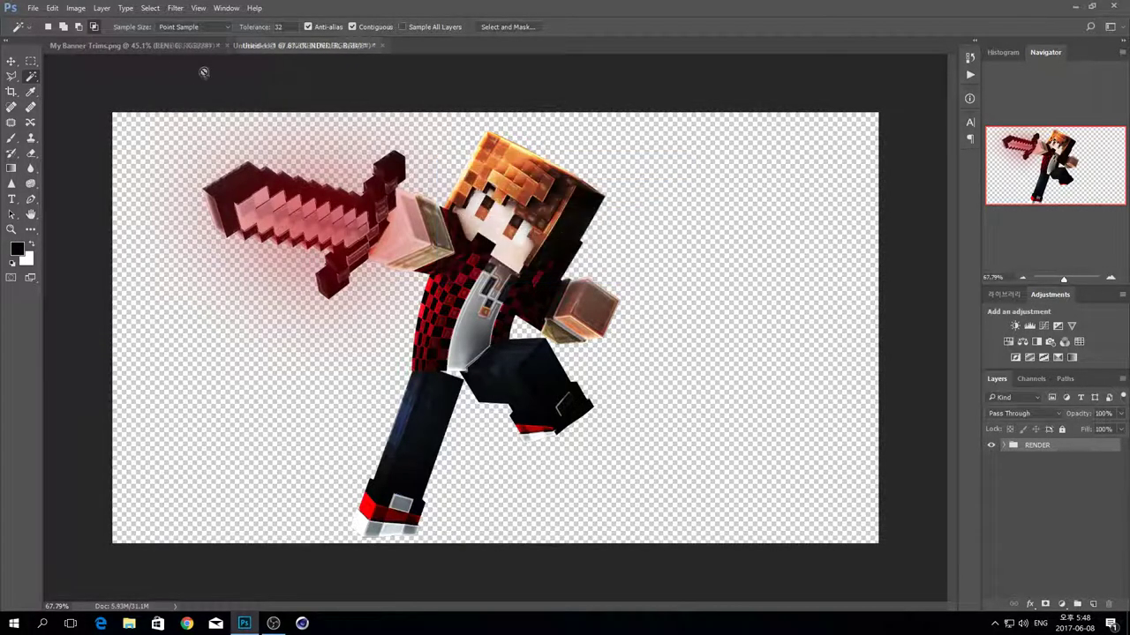
- In My Banner Trims.png, move the RENDER group down and slightly left to about X 540 px, Y 741 px
click(105, 45)
key(ctrl+t)
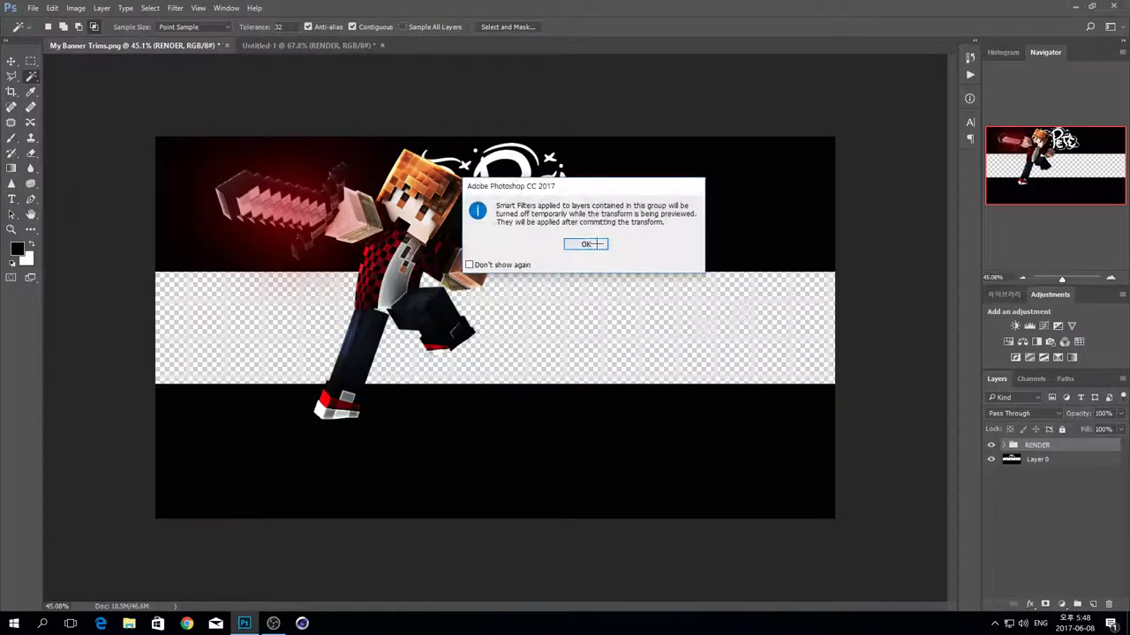
click(594, 244)
drag(323, 280, 298, 343)
click(555, 28)
key(ctrl+t)
click(588, 244)
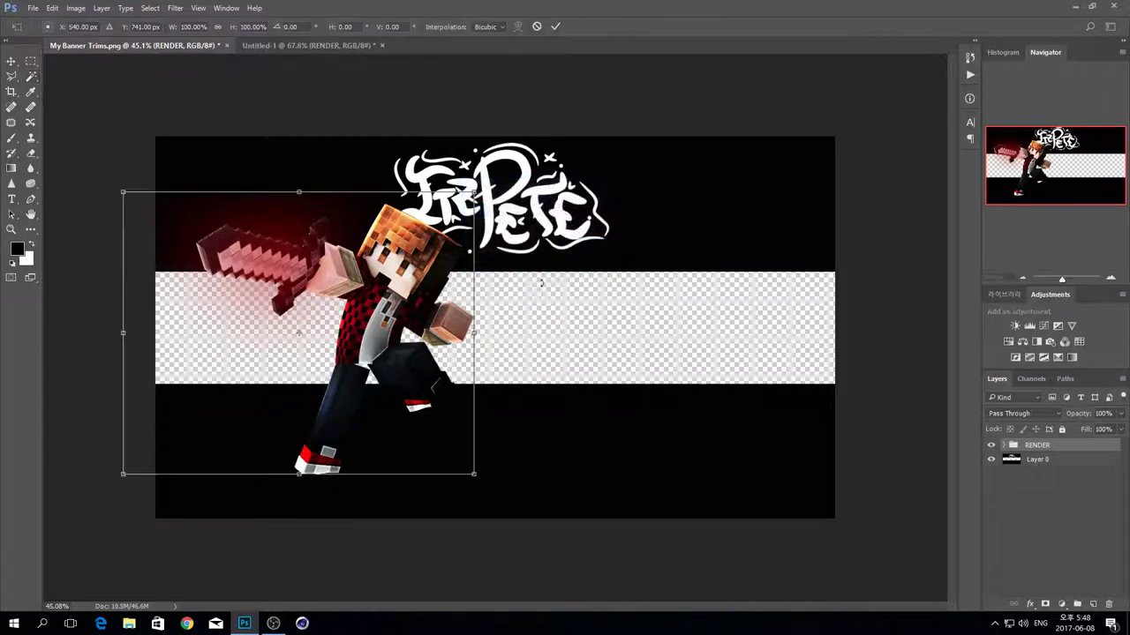
click(555, 26)
key(w)
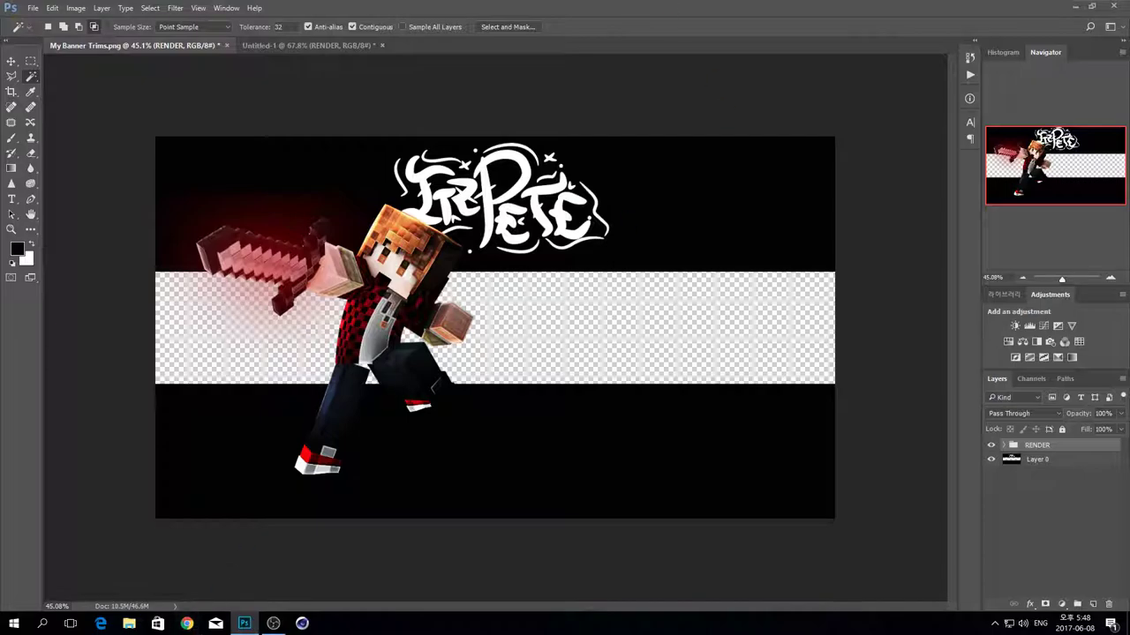
- Search Google Images in Chrome for "youtube banner", examine the channel art template's size zones, and return to Photoshop
click(188, 623)
text(youtube )
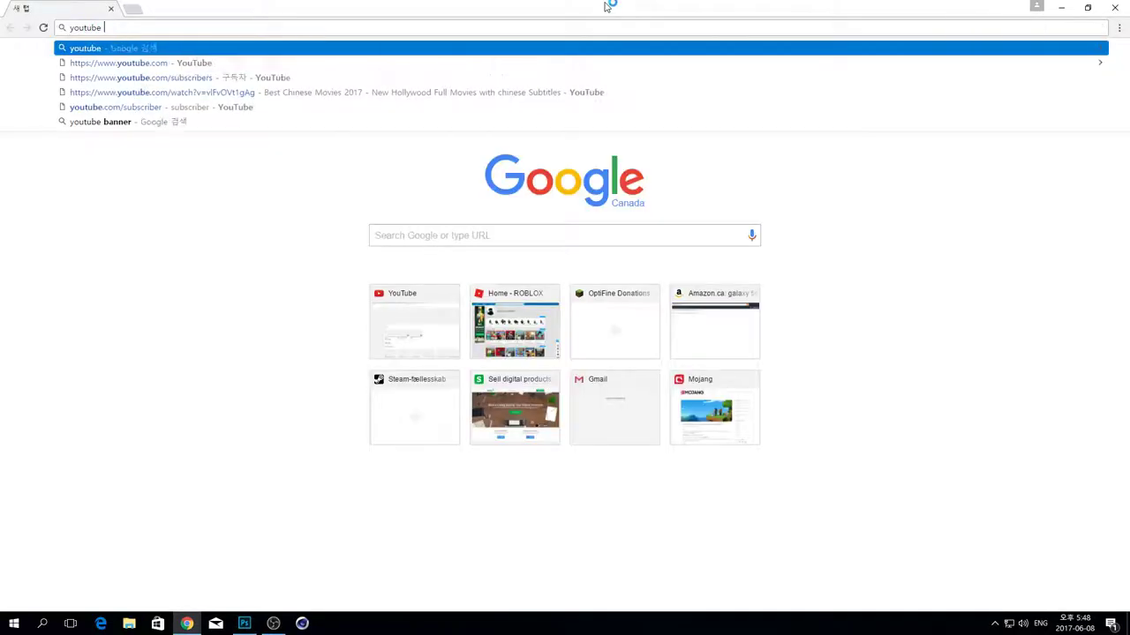
text(banner)
key(Return)
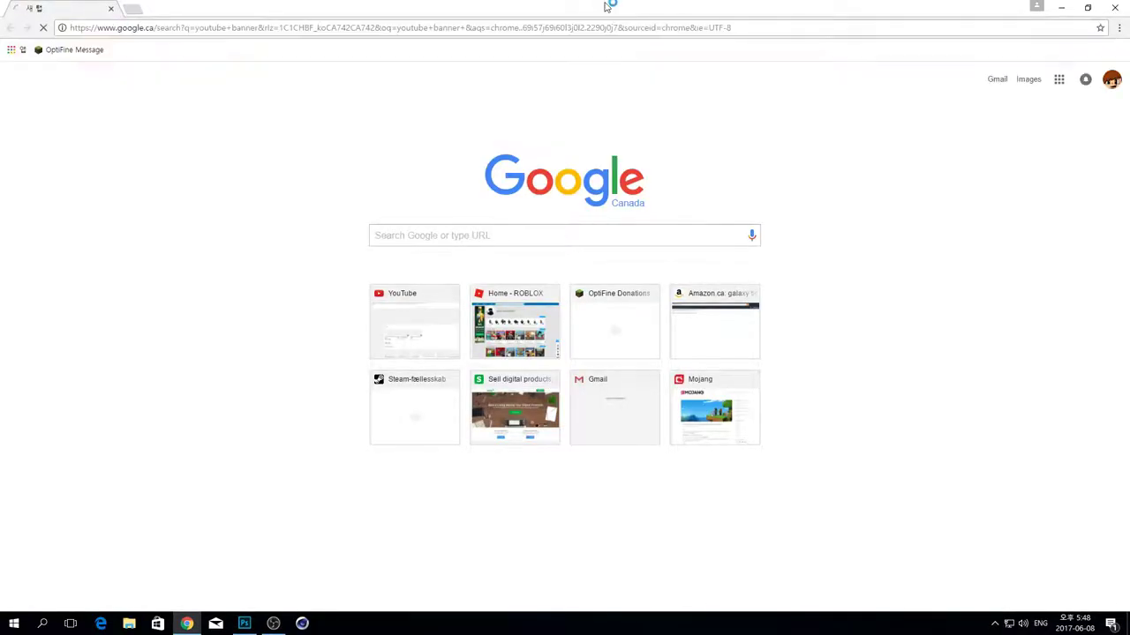
click(139, 99)
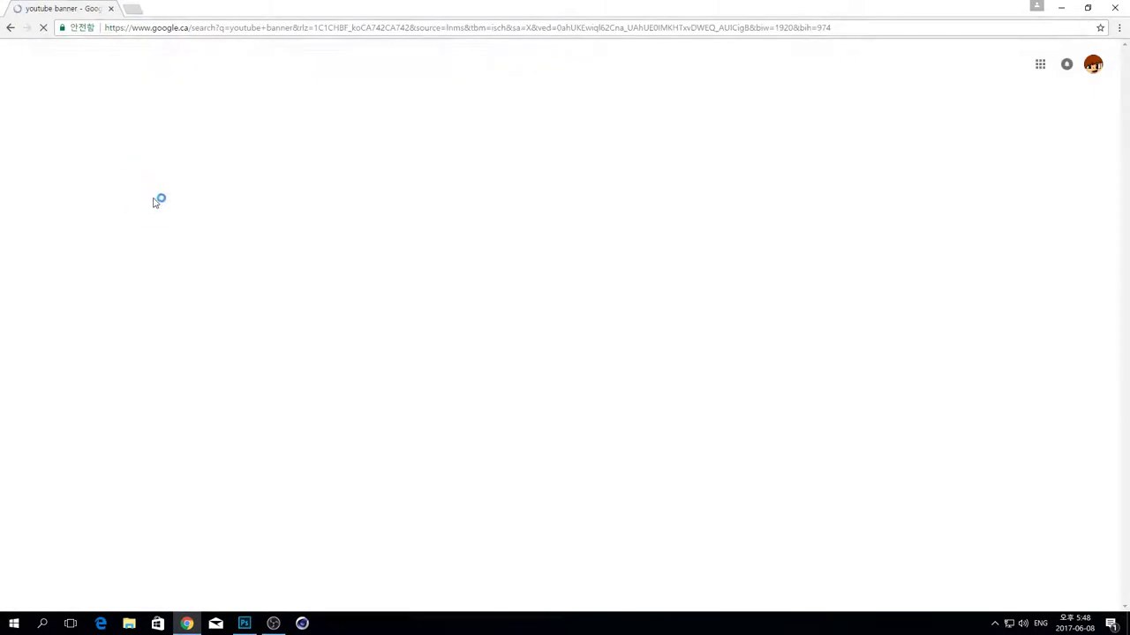
click(159, 225)
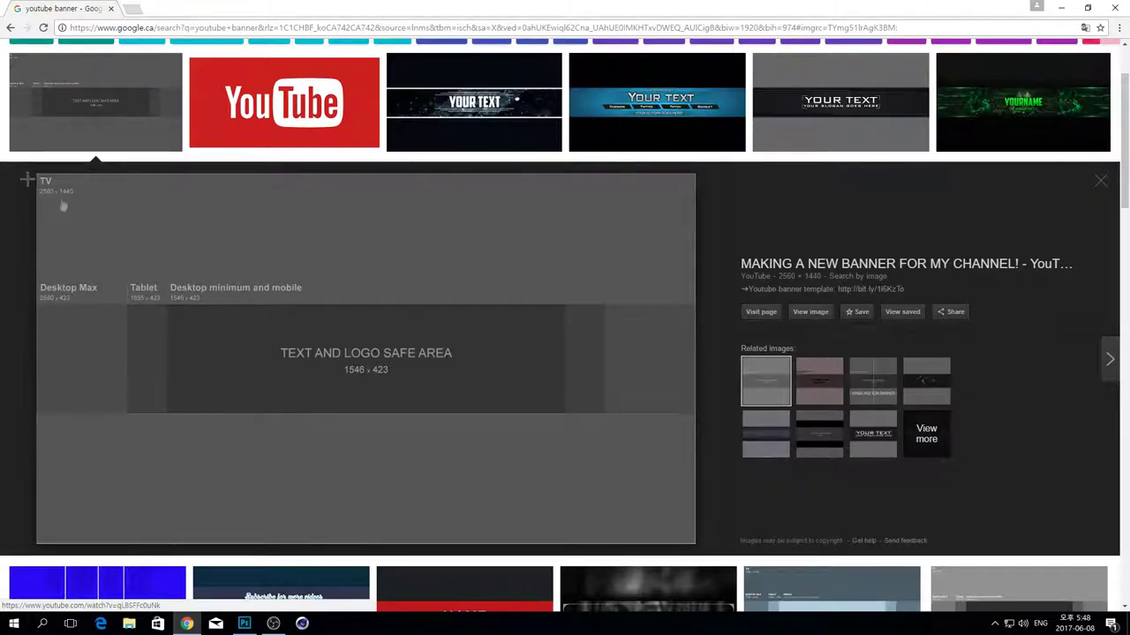
click(110, 8)
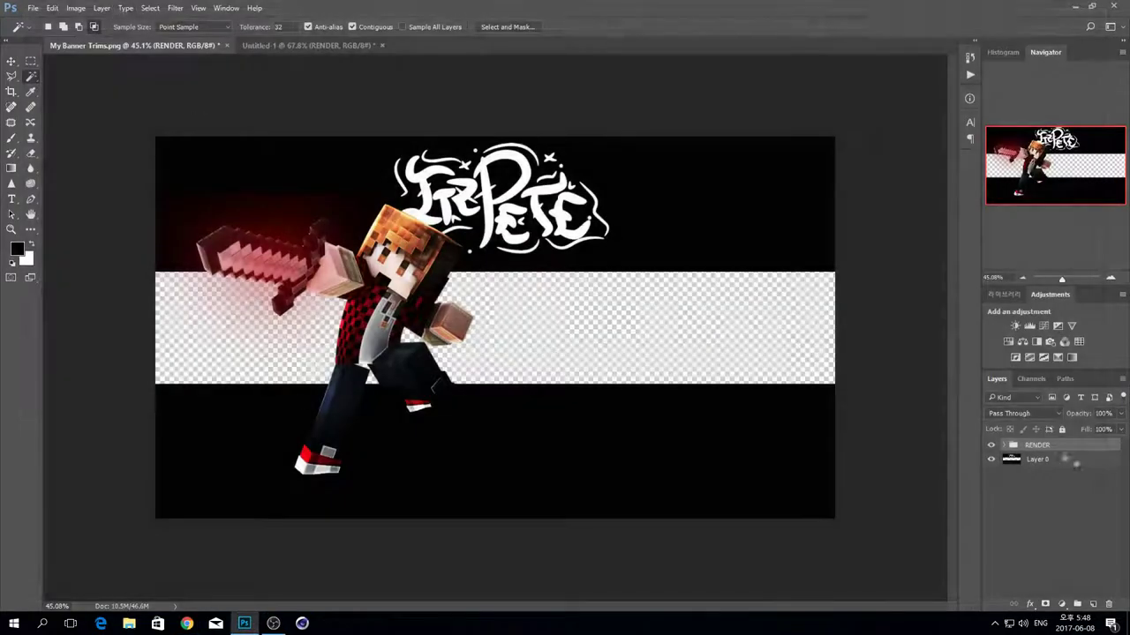
- Try to move Layer 0 above the RENDER group and undo the move
click(1051, 461)
drag(1084, 462, 1071, 446)
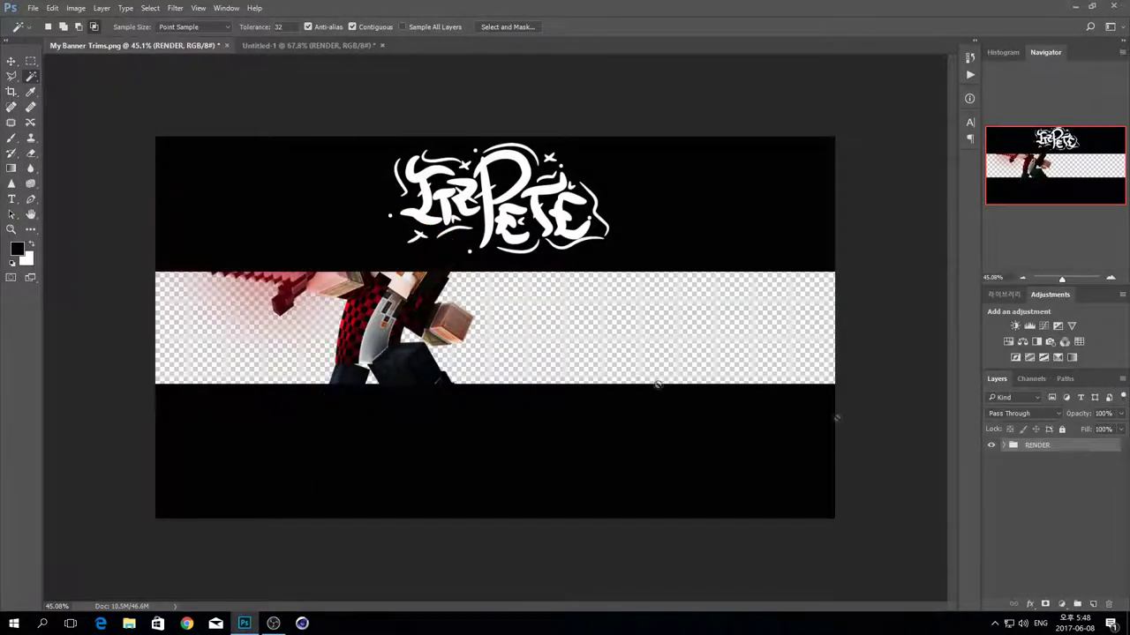
key(ctrl+z)
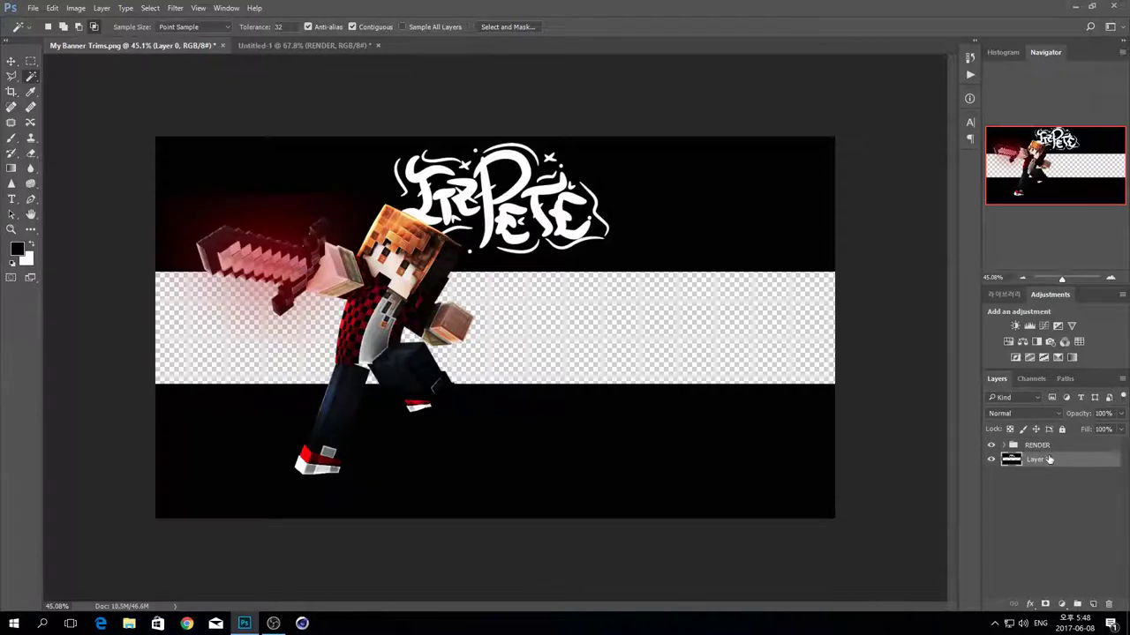
- Scale the RENDER group proportionally to about 75% and move Layer 0 above it in the layer stack
click(1048, 450)
key(ctrl+t)
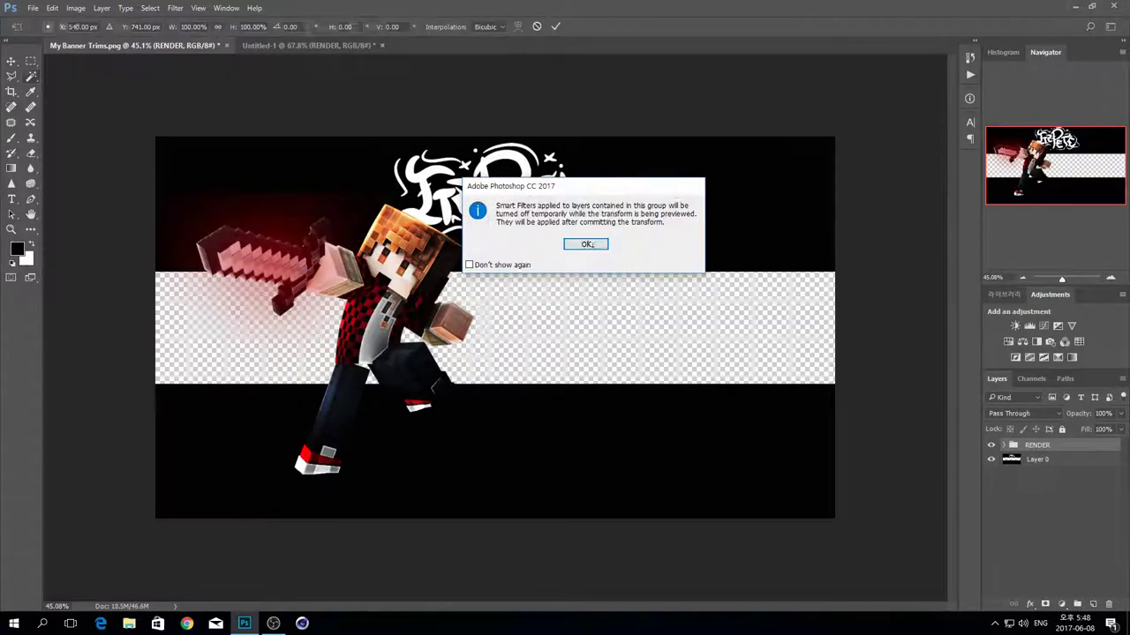
click(582, 244)
drag(474, 183, 387, 262)
drag(345, 314, 431, 265)
key(ctrl+z)
click(555, 26)
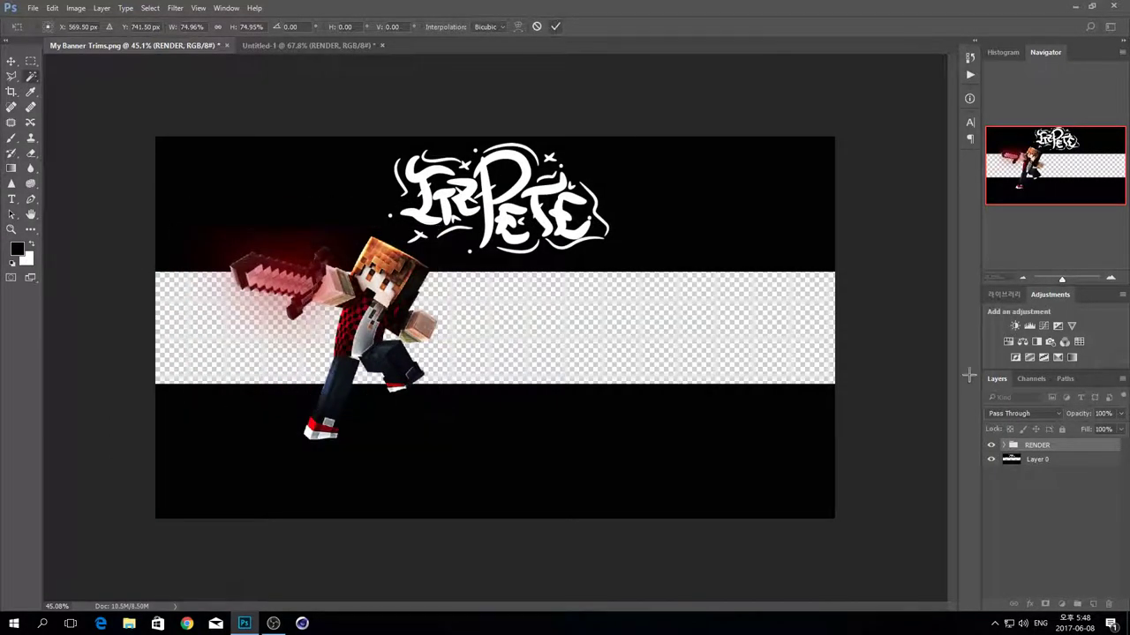
key(w)
click(1076, 459)
drag(1077, 460, 1046, 442)
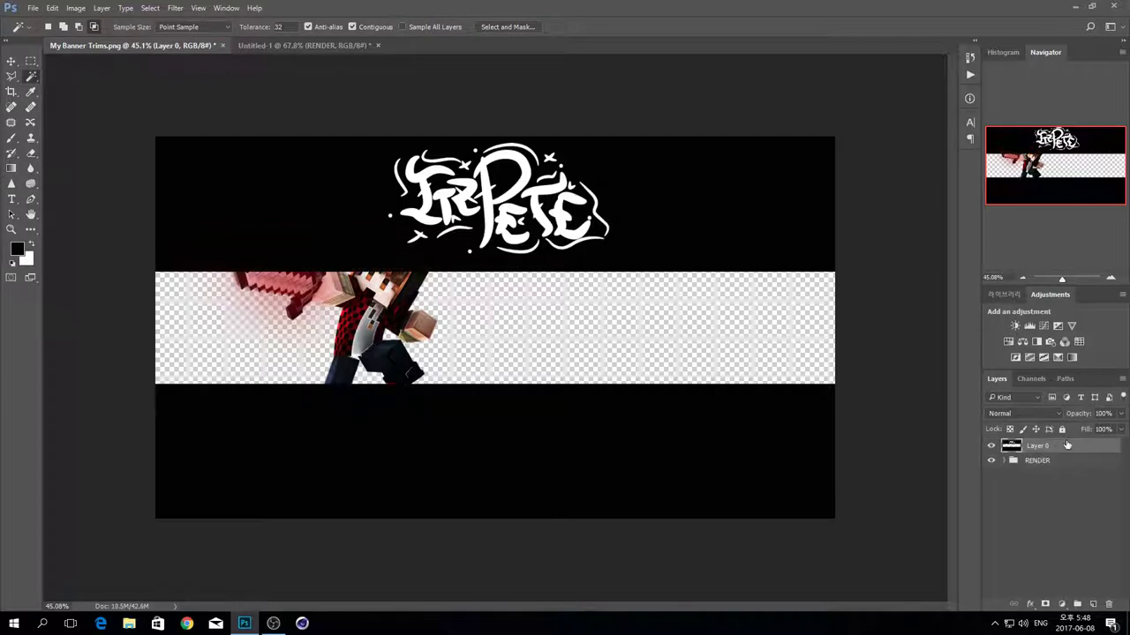
- Scale the RENDER group to about 58% and fit the whole character inside the transparent strip at about X 611 px, Y 720.5 px
click(1030, 469)
key(ctrl+t)
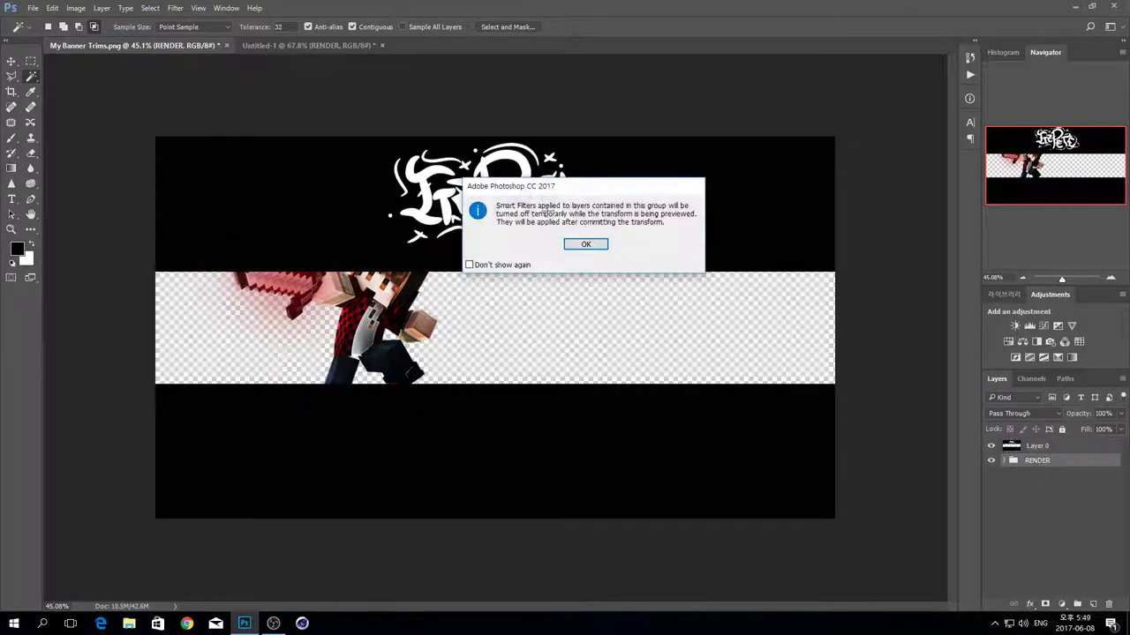
click(585, 245)
shift+drag(436, 228, 370, 286)
drag(309, 308, 334, 289)
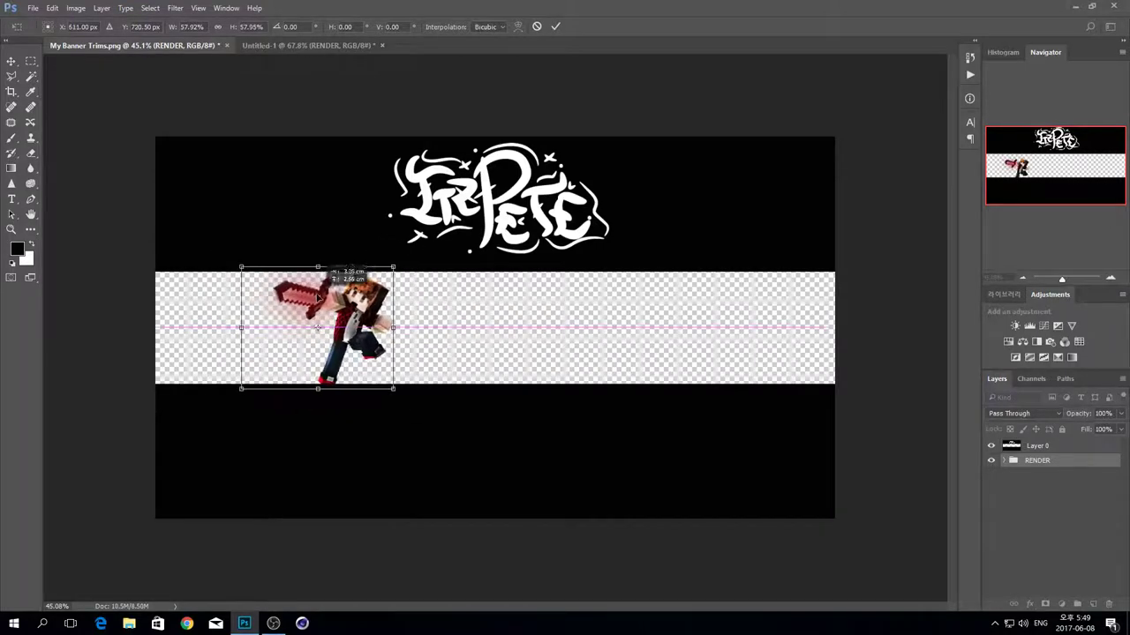
click(555, 26)
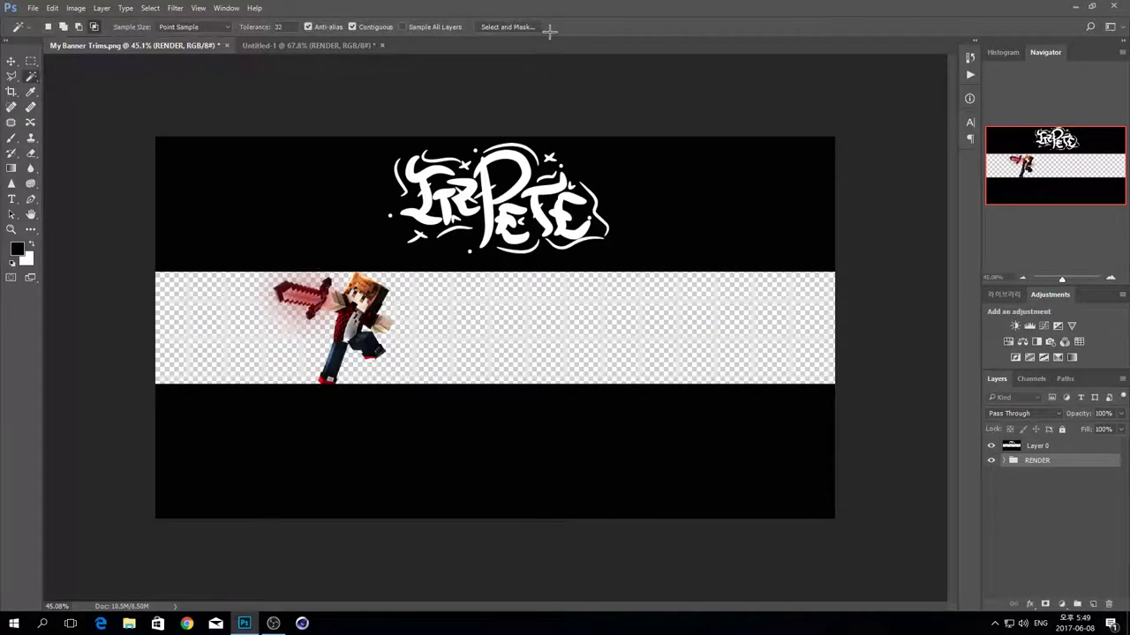
- Enlarge the RENDER group again and reposition it so the character's upper body fills the transparent strip's height
key(ctrl+t)
click(586, 243)
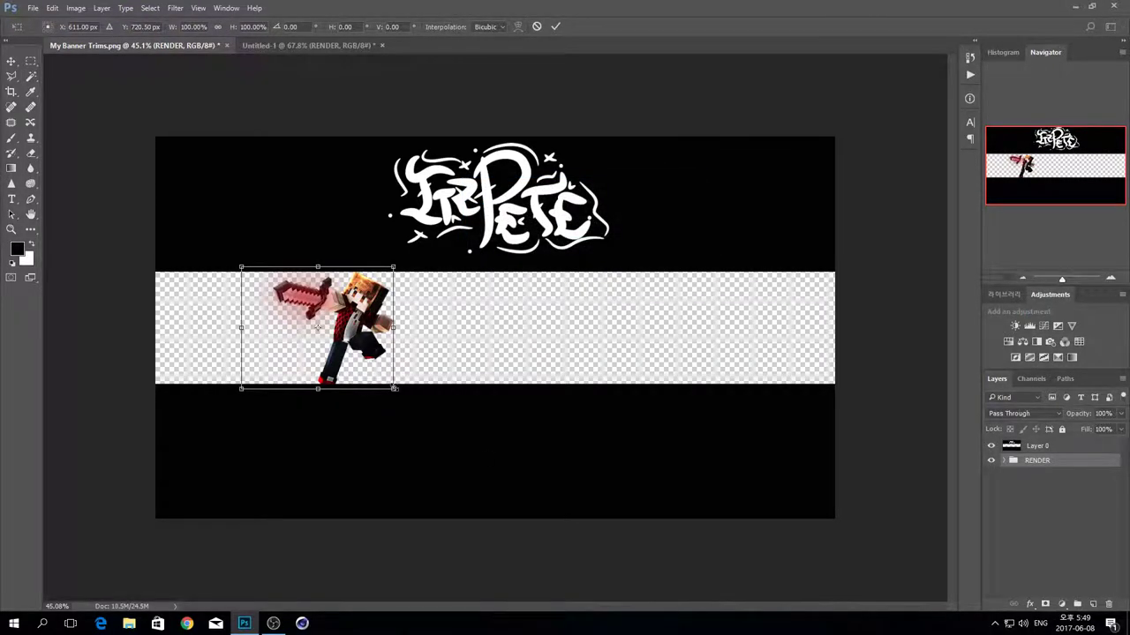
drag(393, 388, 459, 518)
drag(447, 395, 419, 367)
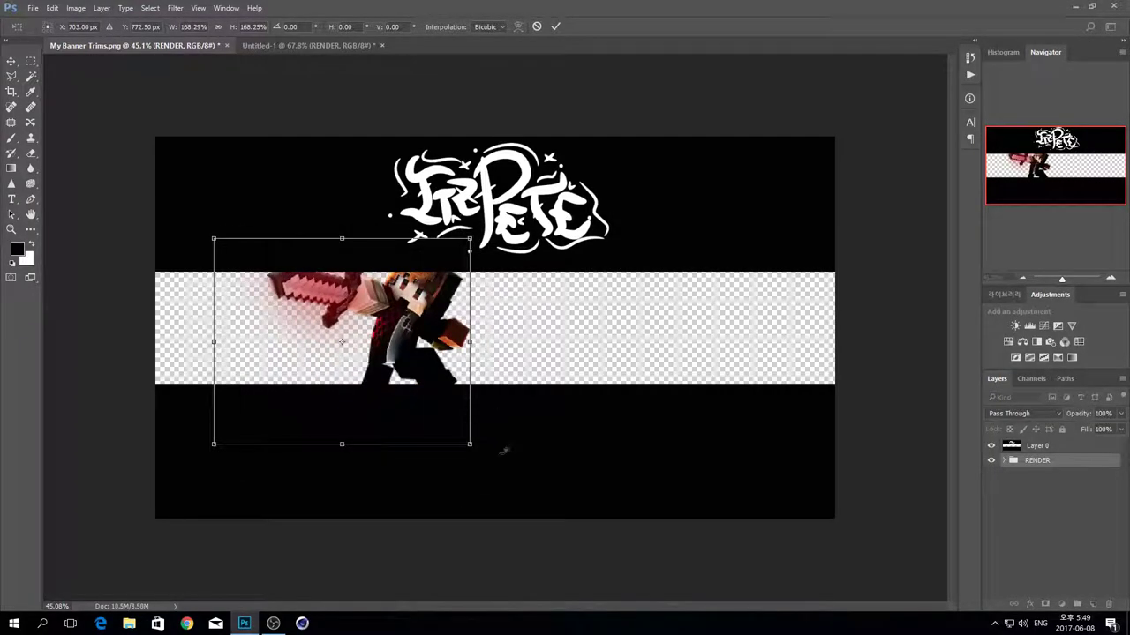
drag(506, 448, 486, 467)
drag(329, 359, 331, 351)
drag(505, 235, 480, 250)
drag(422, 374, 431, 368)
click(554, 25)
key(w)
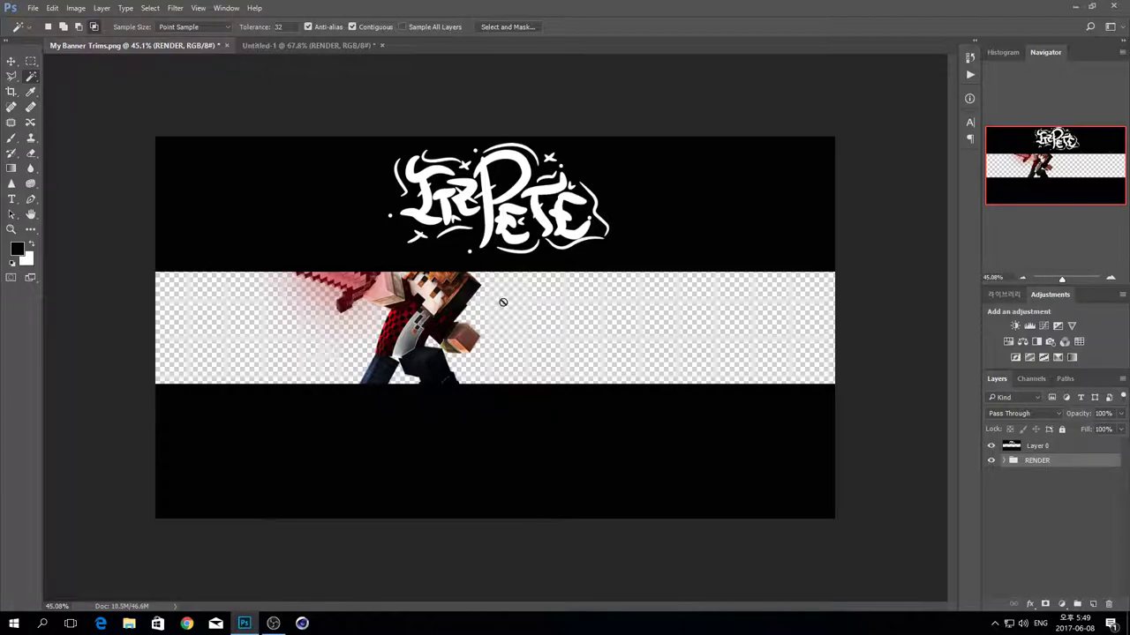
- Search Google Images in Chrome for "minecraft shaders night"
click(186, 623)
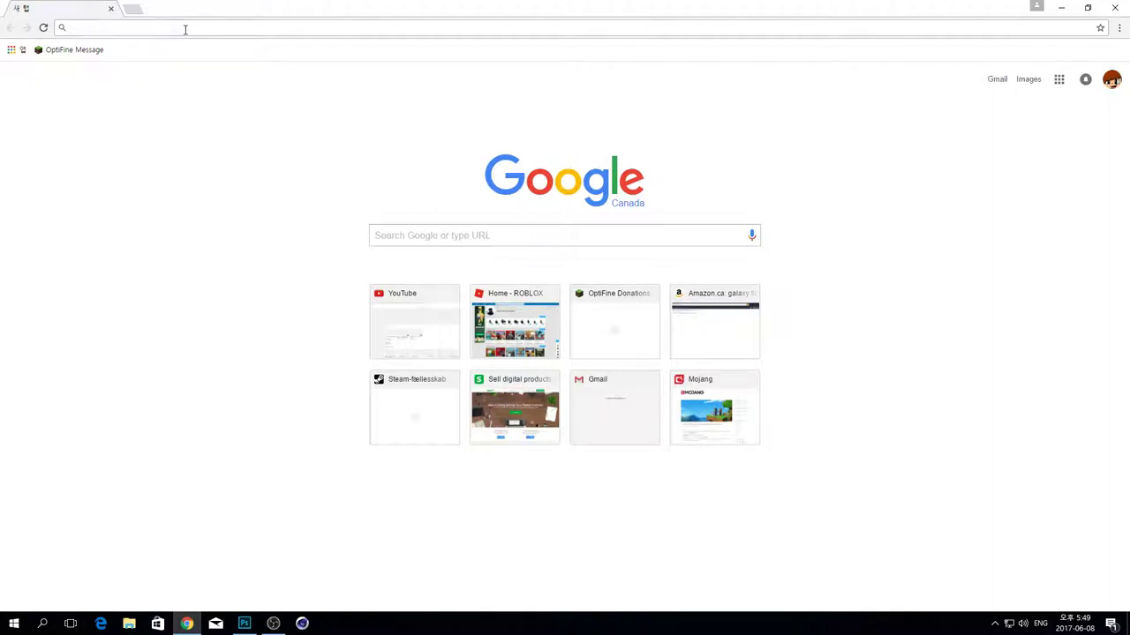
text(minecraft )
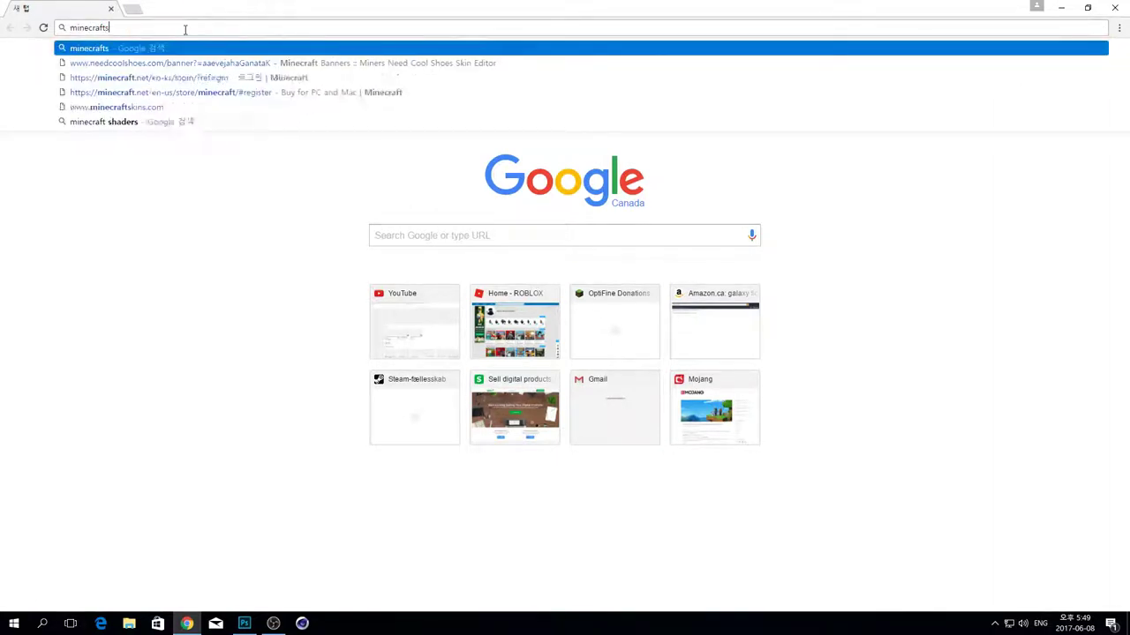
text(shaders)
key(Return)
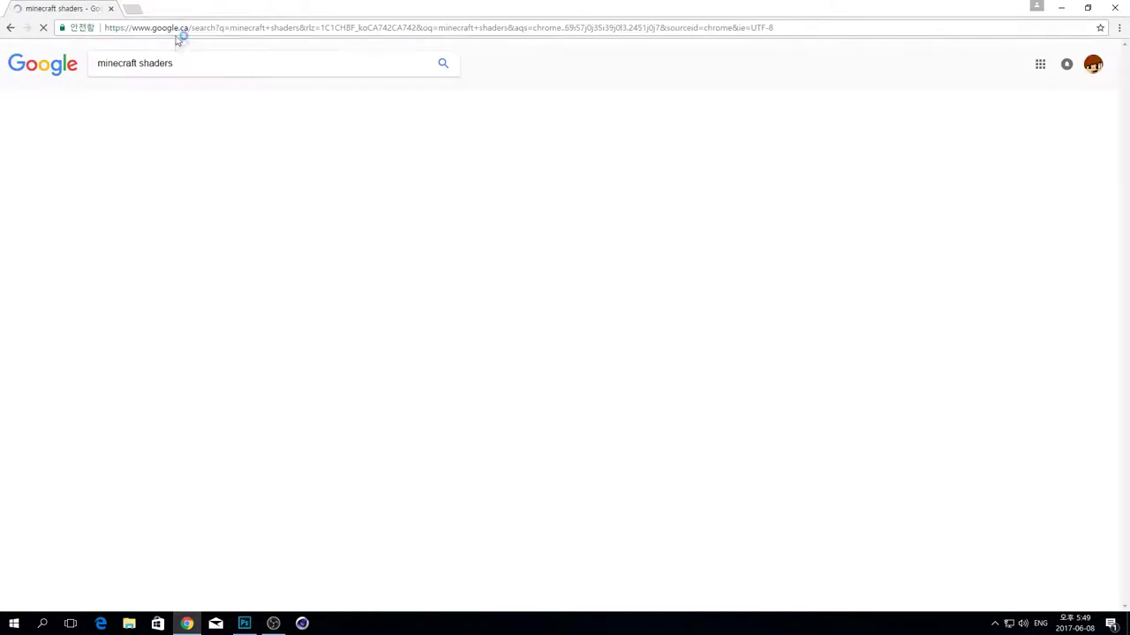
click(184, 62)
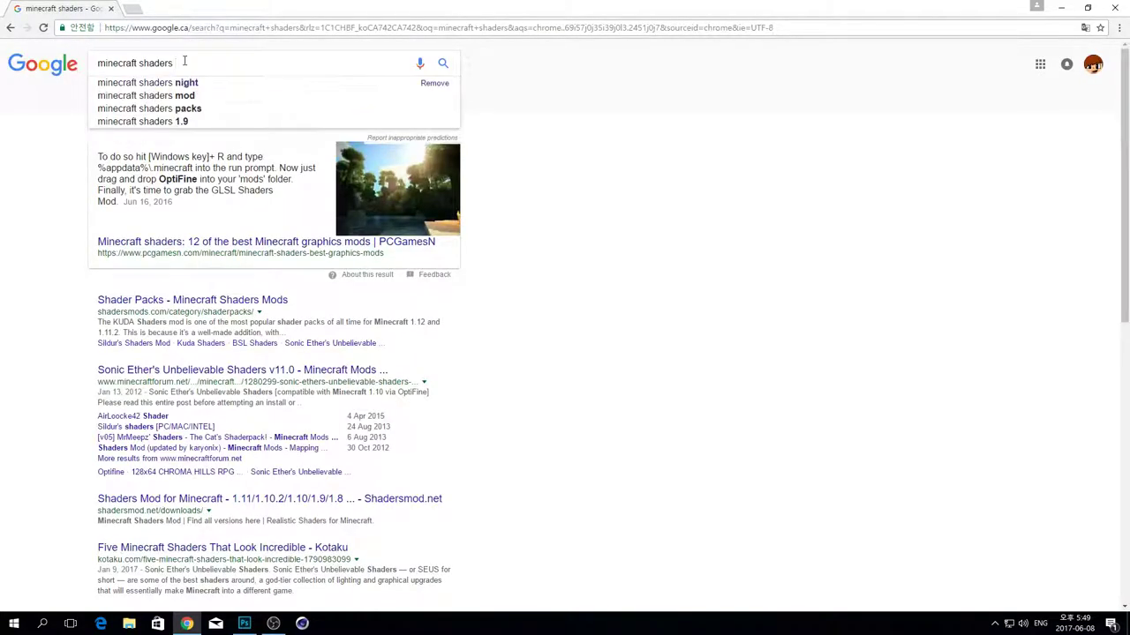
text(ninght)
key(Return)
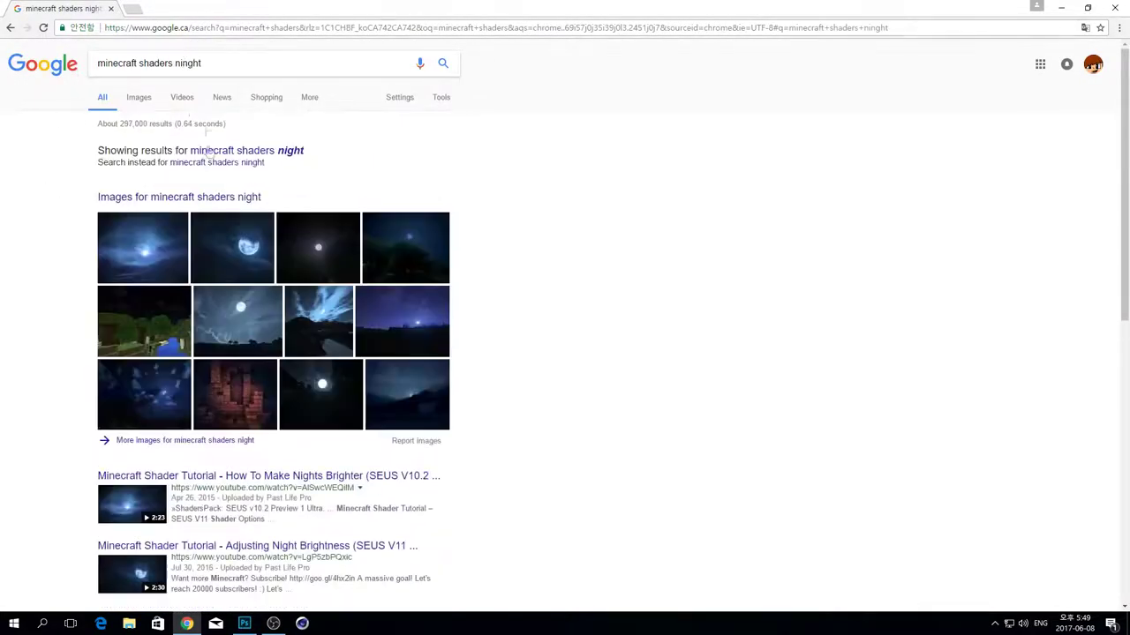
click(138, 97)
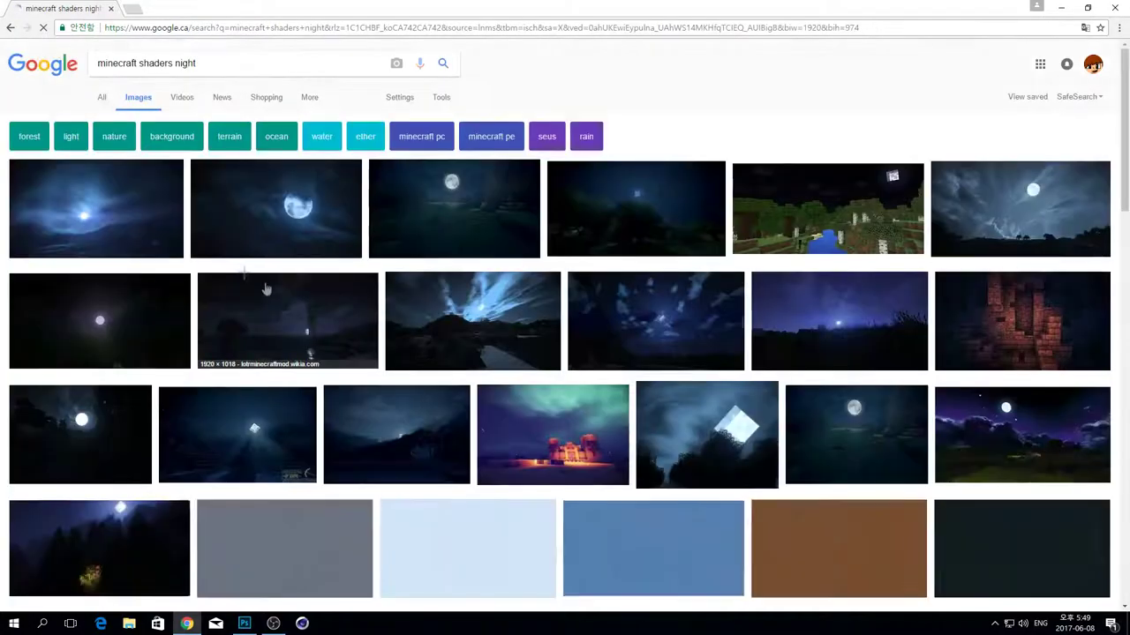
- Preview several night sky results and their related images to compare them as banner backgrounds
click(96, 226)
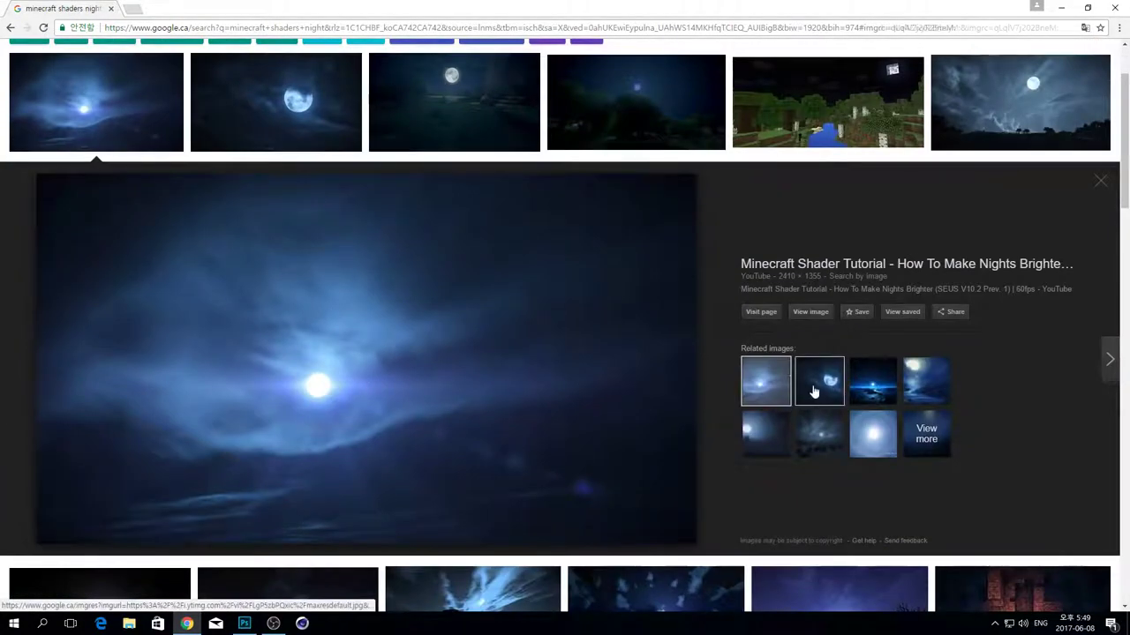
click(817, 381)
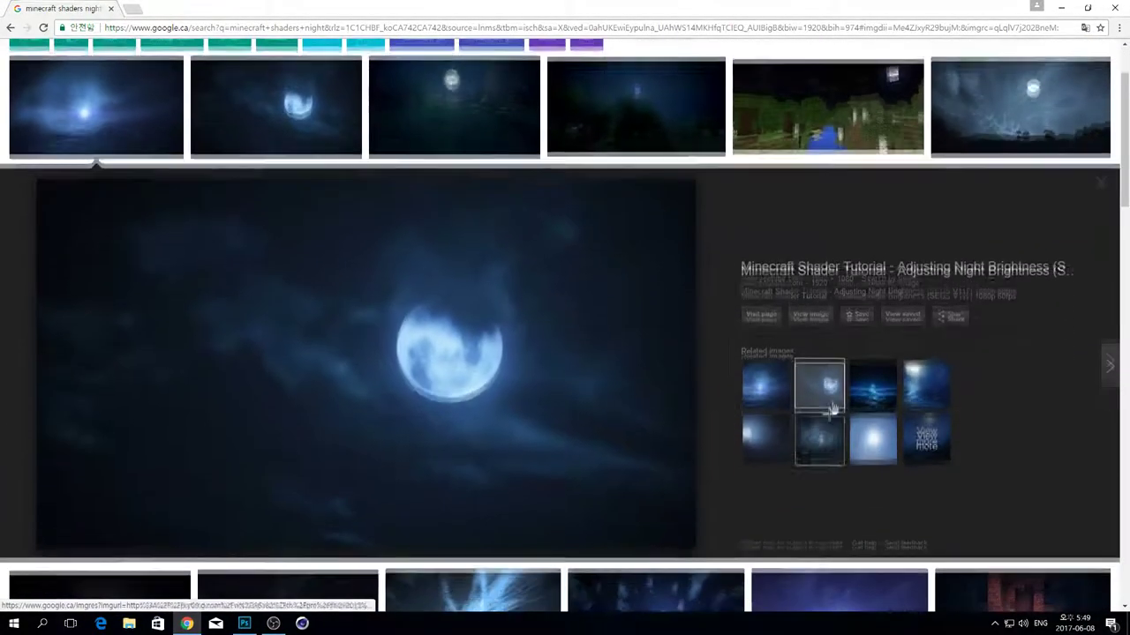
click(873, 382)
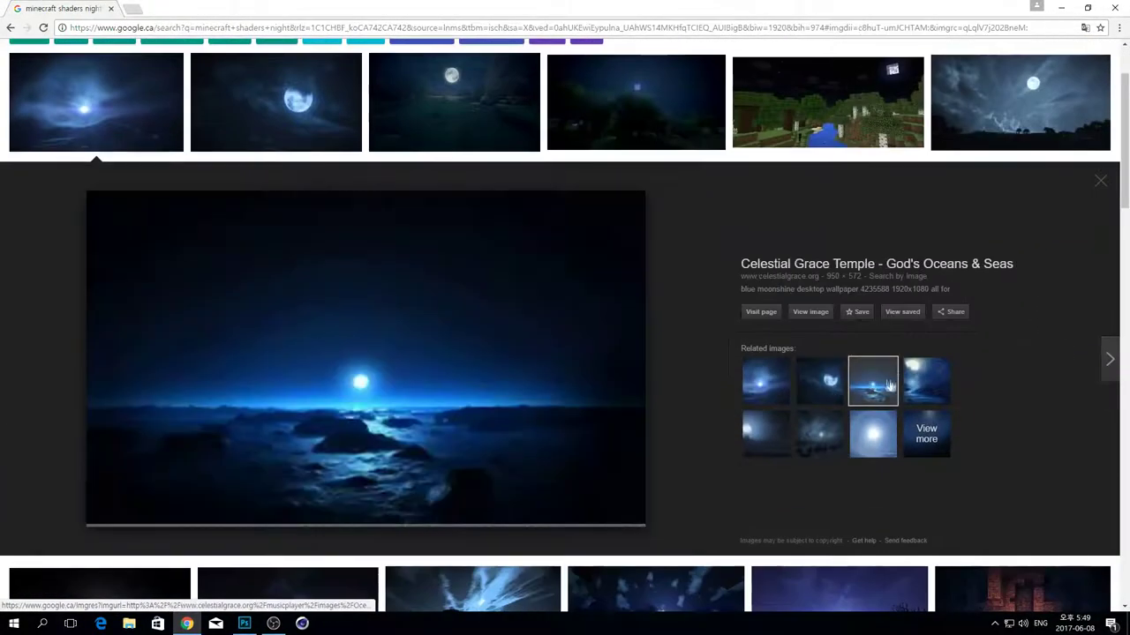
click(922, 382)
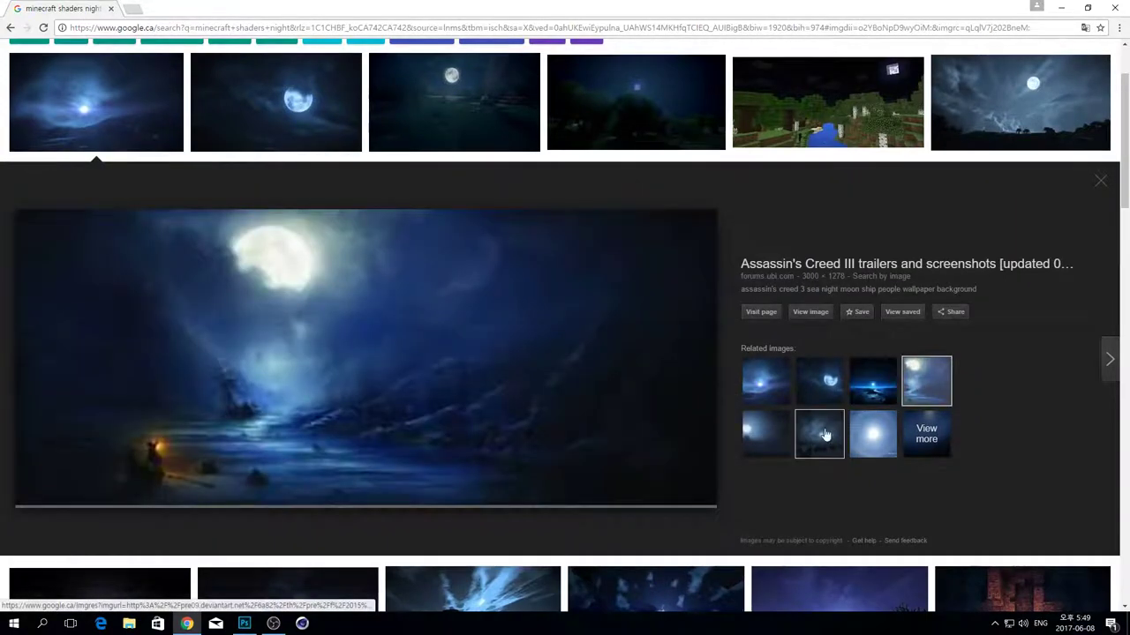
click(819, 433)
click(766, 434)
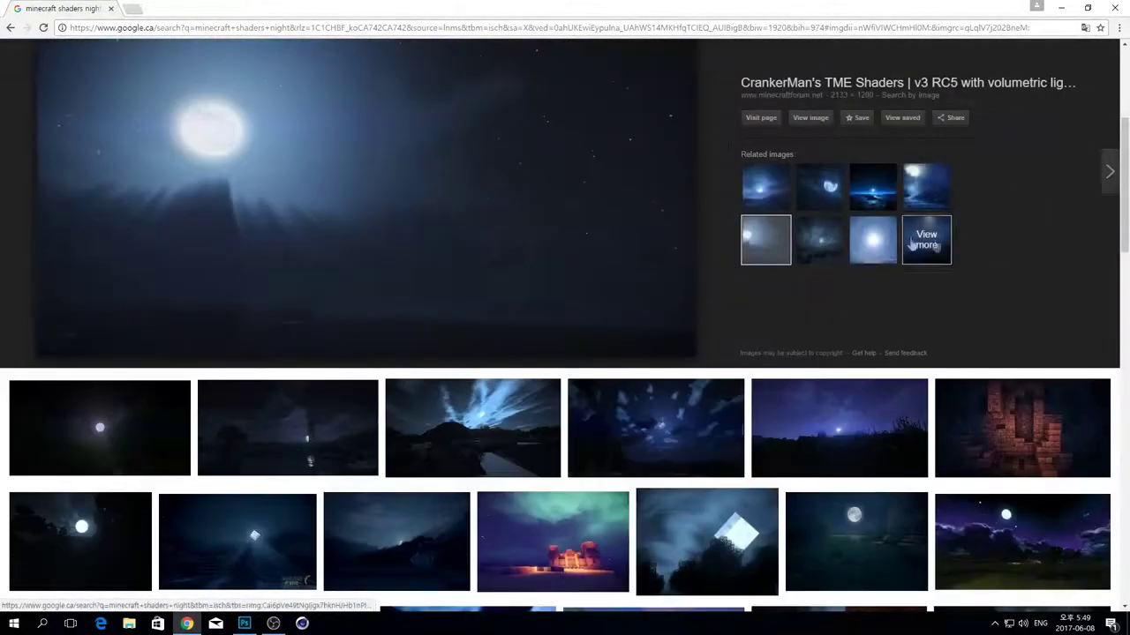
click(823, 248)
scroll(290, 235, down, 5)
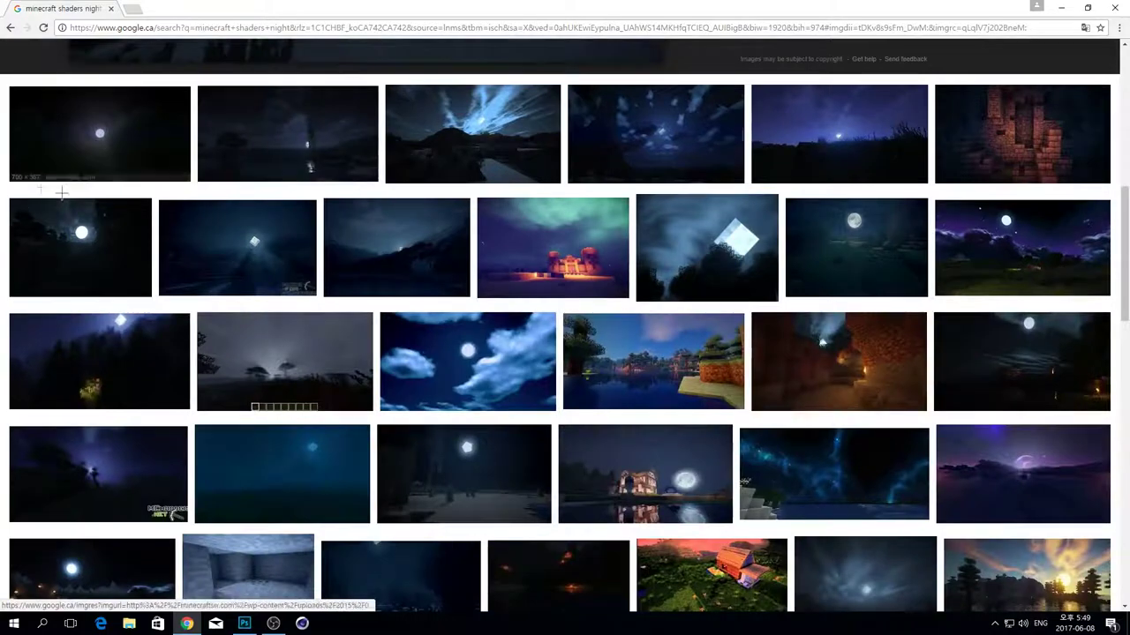
click(40, 175)
- Reopen the first result, the glowing moon in blue clouds, and save the image as maxresdefault.jpg
scroll(369, 221, up, 3)
click(97, 207)
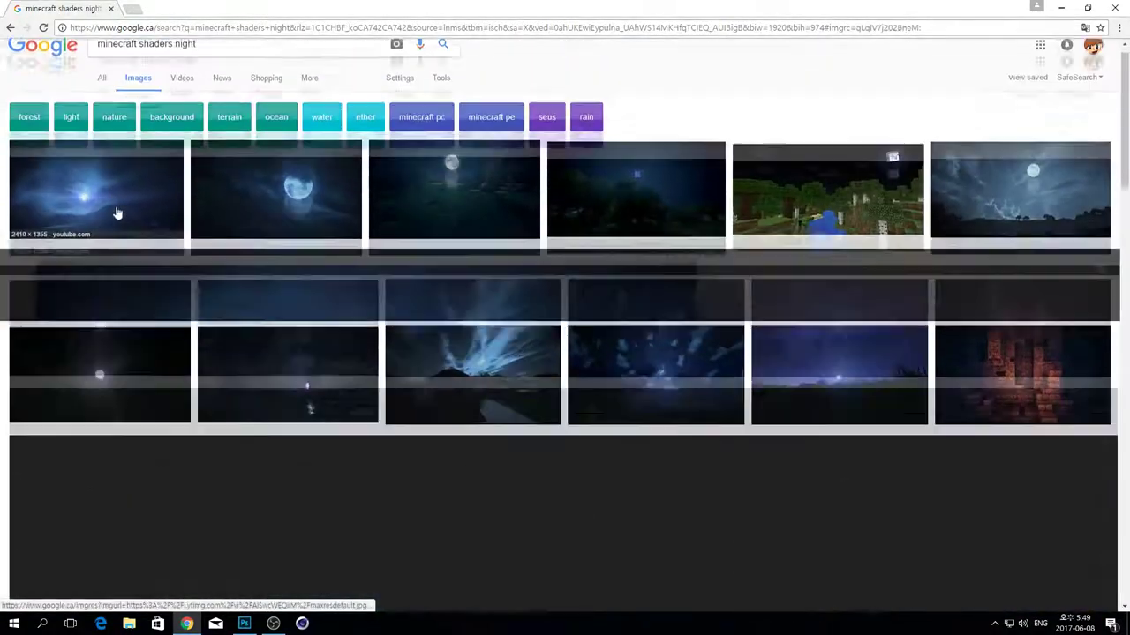
scroll(382, 347, up, 1)
scroll(381, 348, down, 1)
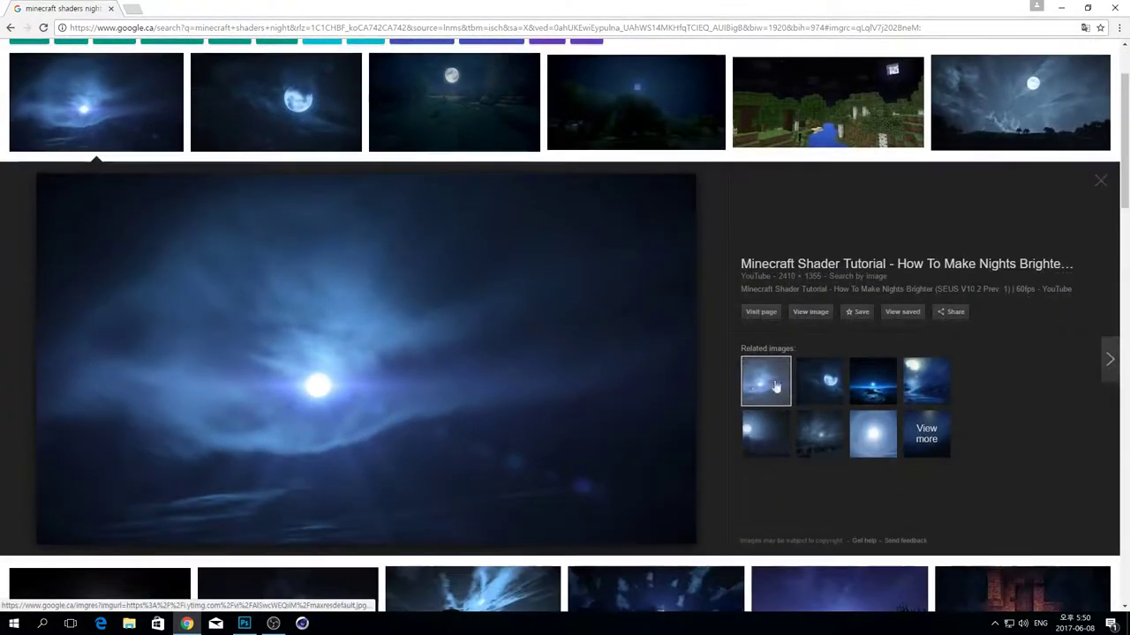
right_click(249, 327)
click(340, 433)
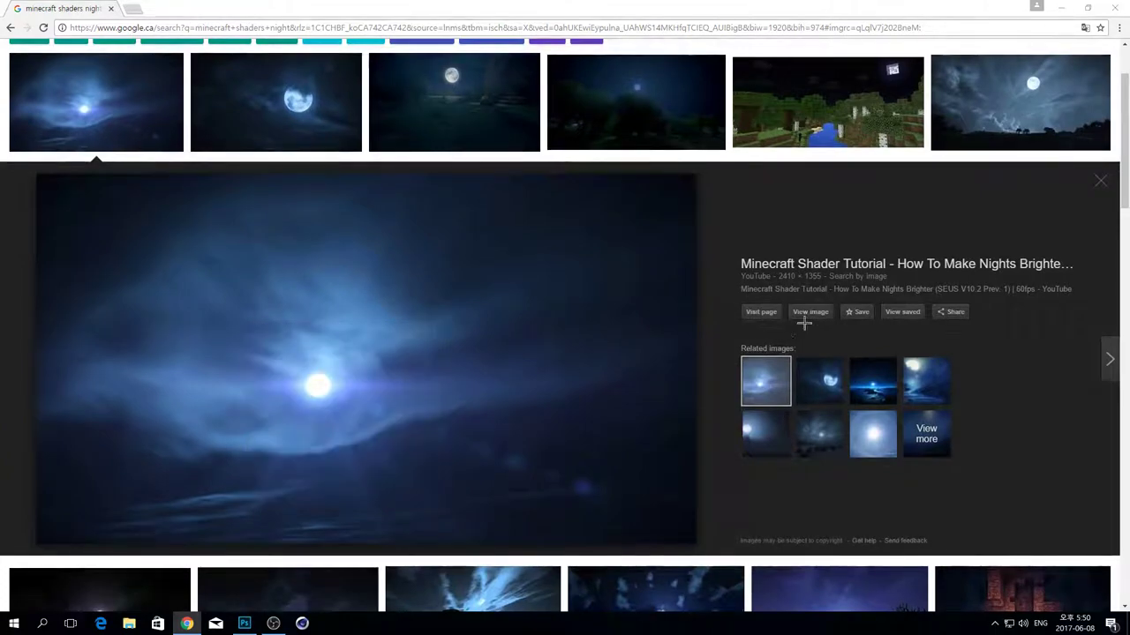
click(465, 299)
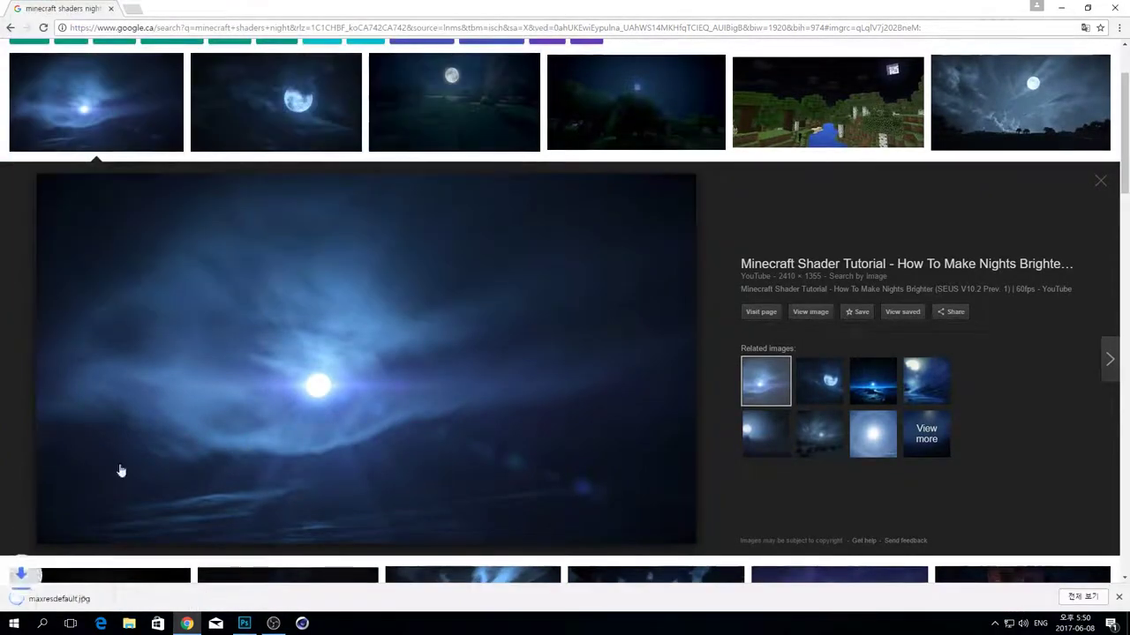
- Place maxresdefault.jpg in the Photoshop banner, scaled to about 116.5% to span the strip, and move its layer below the RENDER group
click(244, 623)
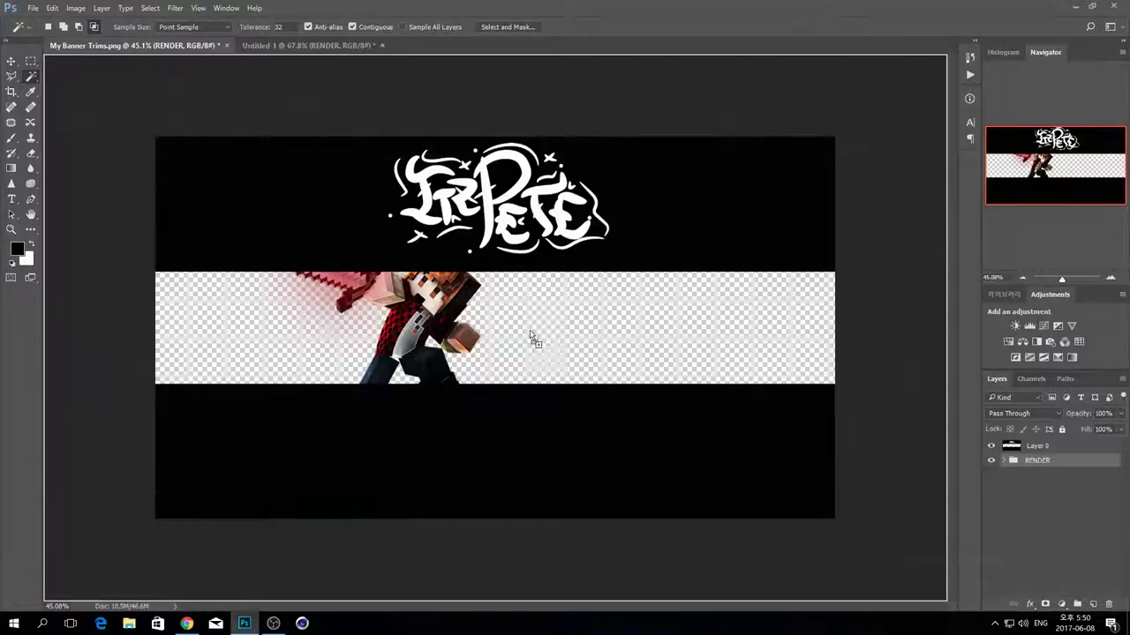
drag(494, 309, 441, 298)
drag(762, 498, 847, 595)
drag(621, 452, 588, 394)
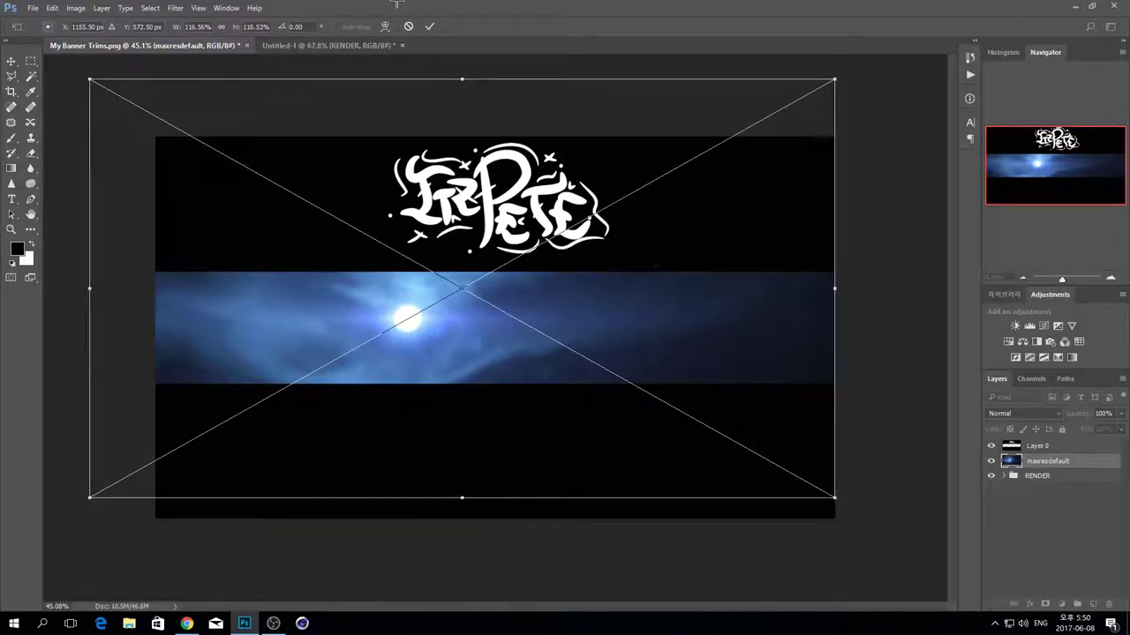
click(429, 25)
key(w)
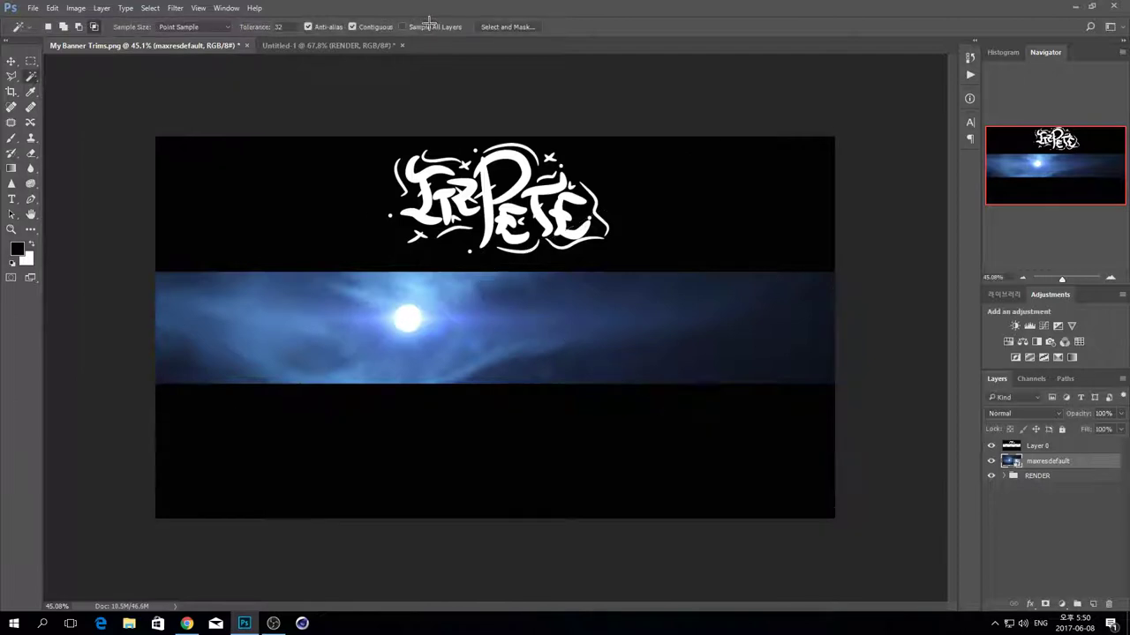
click(1048, 475)
drag(1047, 461, 1053, 503)
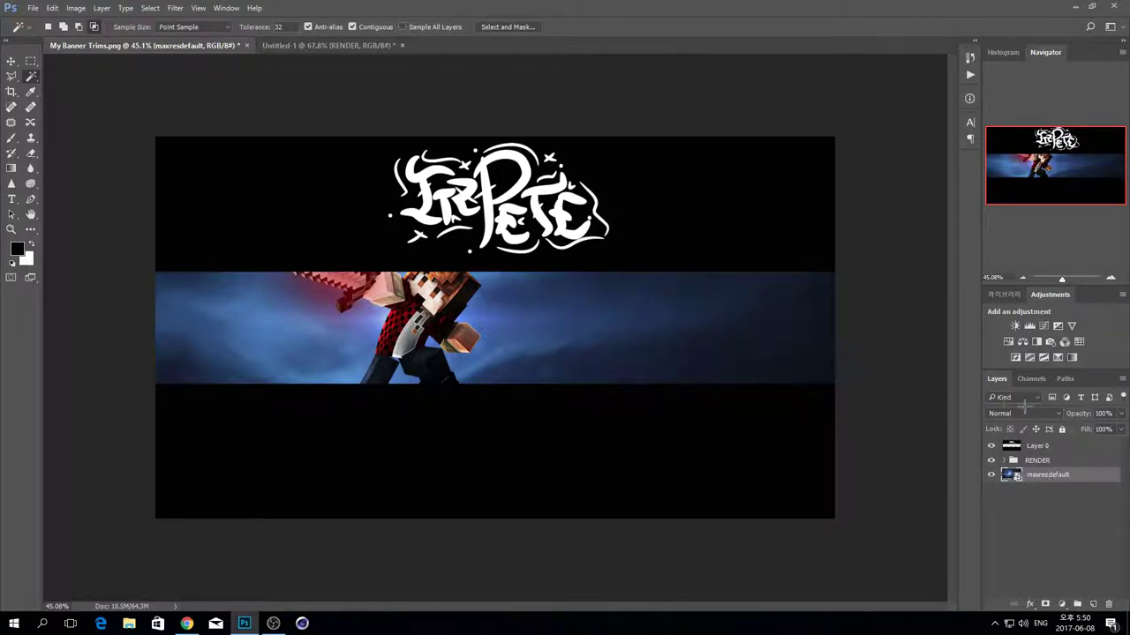
- Reposition the maxresdefault background to about X 1387 px, Y 477 px so the moon glows just behind the character's head
key(ctrl+t)
drag(713, 440, 626, 442)
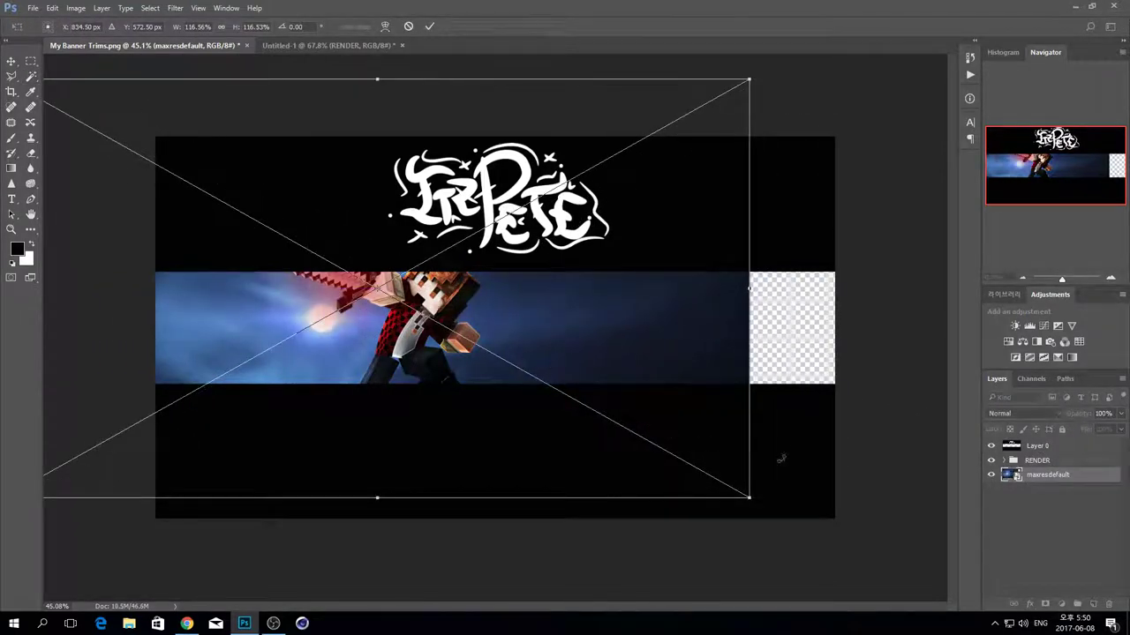
drag(749, 497, 900, 488)
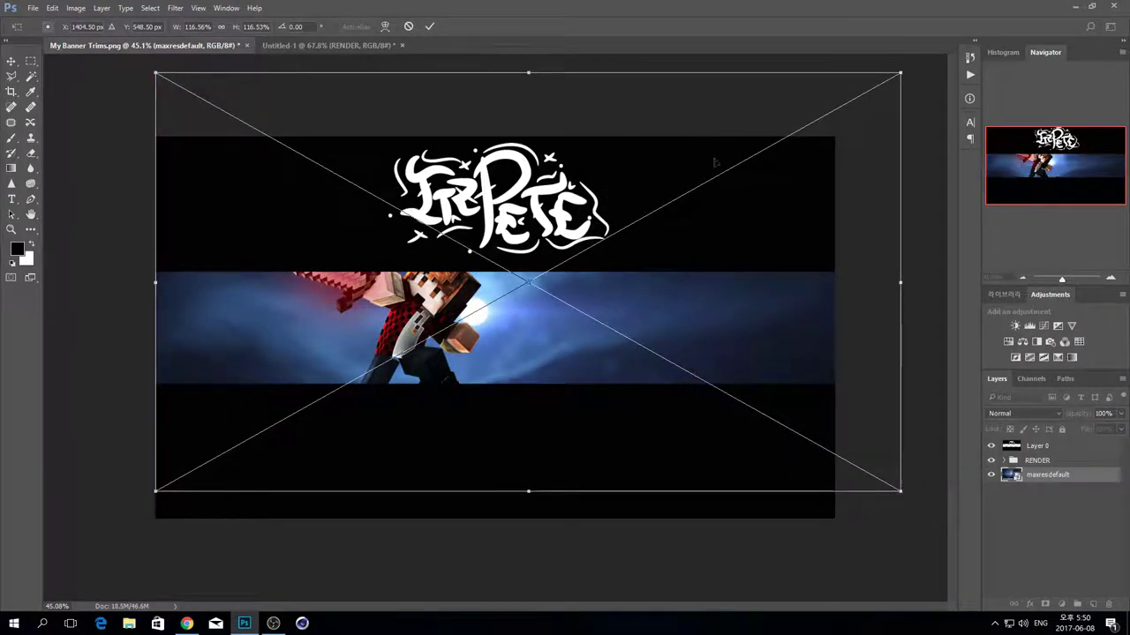
click(431, 25)
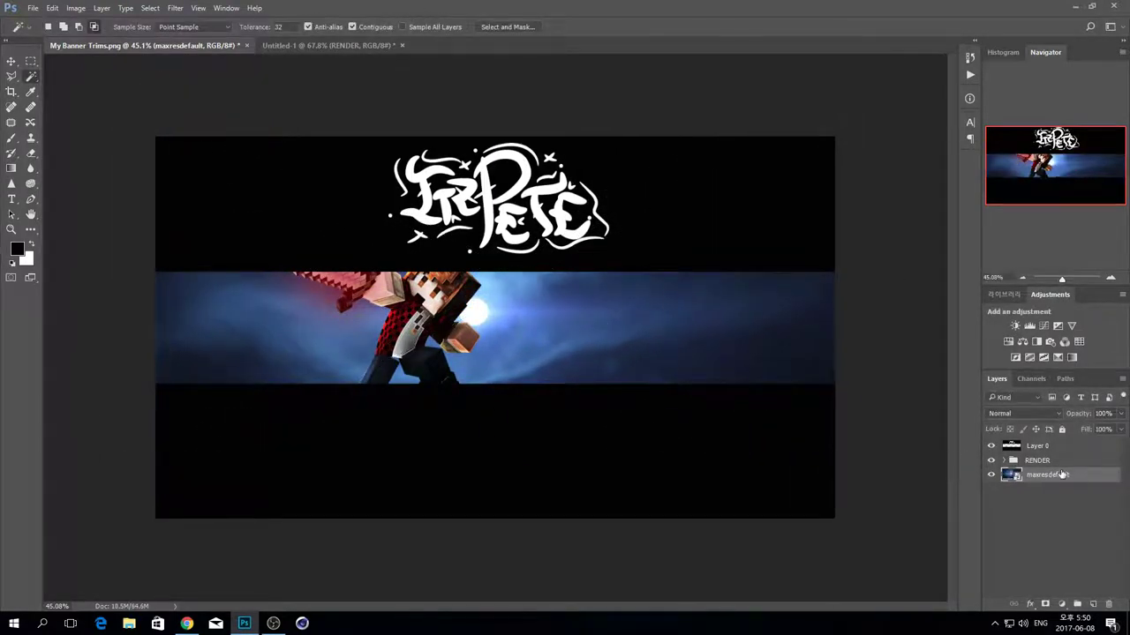
key(ctrl+t)
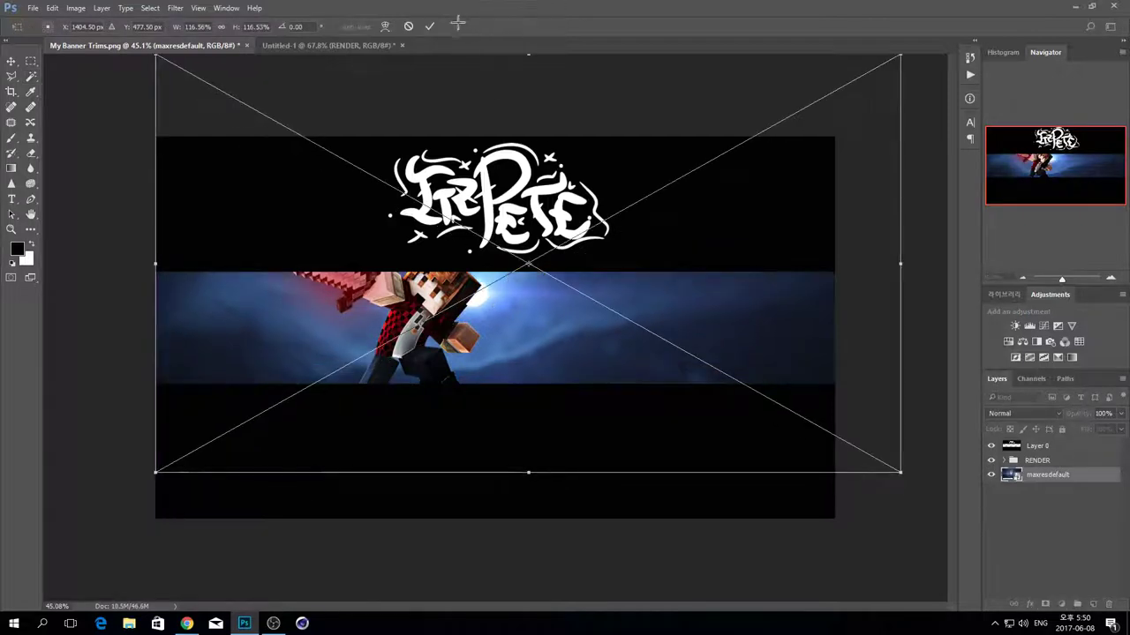
key(ctrl+t)
drag(513, 314, 509, 314)
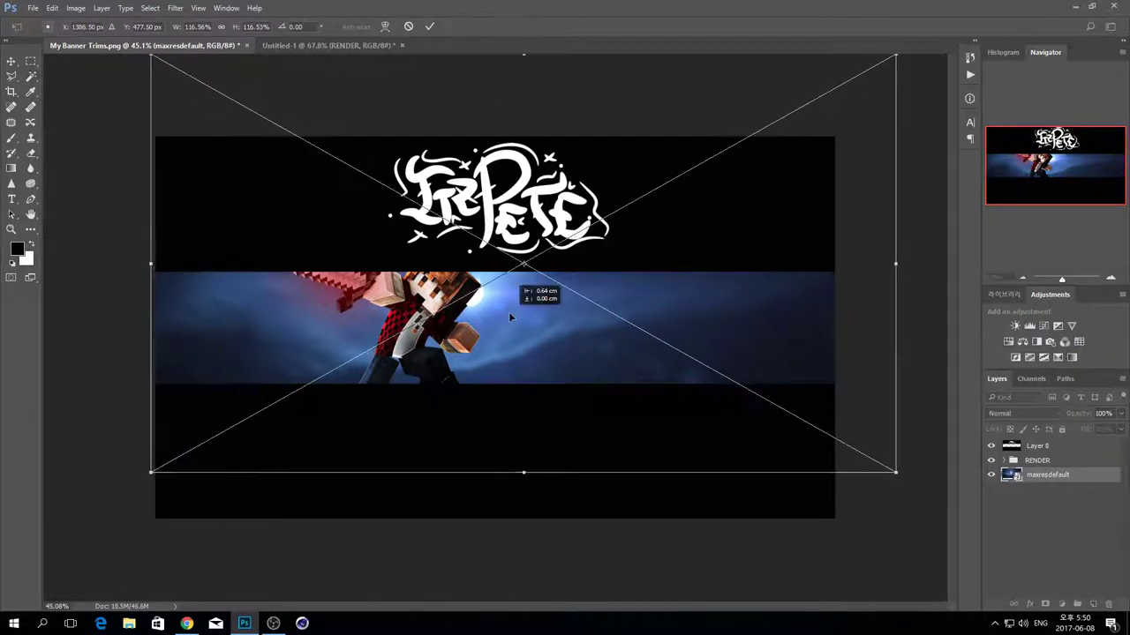
click(429, 25)
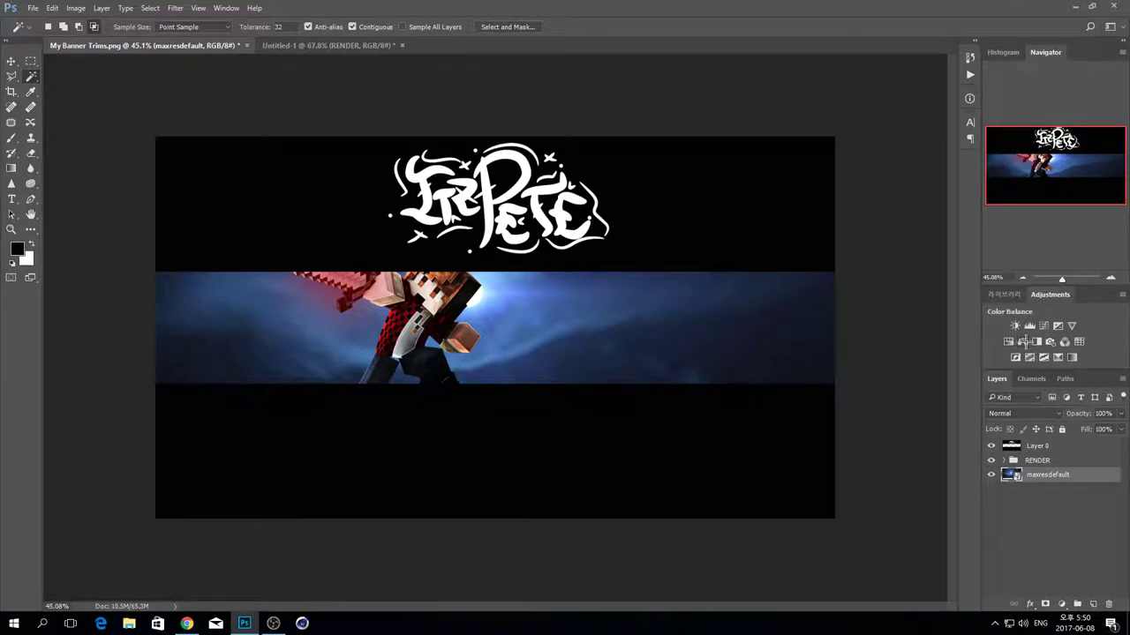
- Add a Color Balance adjustment above the background and shift it strongly toward red for a purple tint
click(1022, 341)
drag(865, 158, 970, 154)
mouse_move(866, 180)
mouse_down()
mouse_move(837, 180)
mouse_move(869, 180)
mouse_up()
click(972, 94)
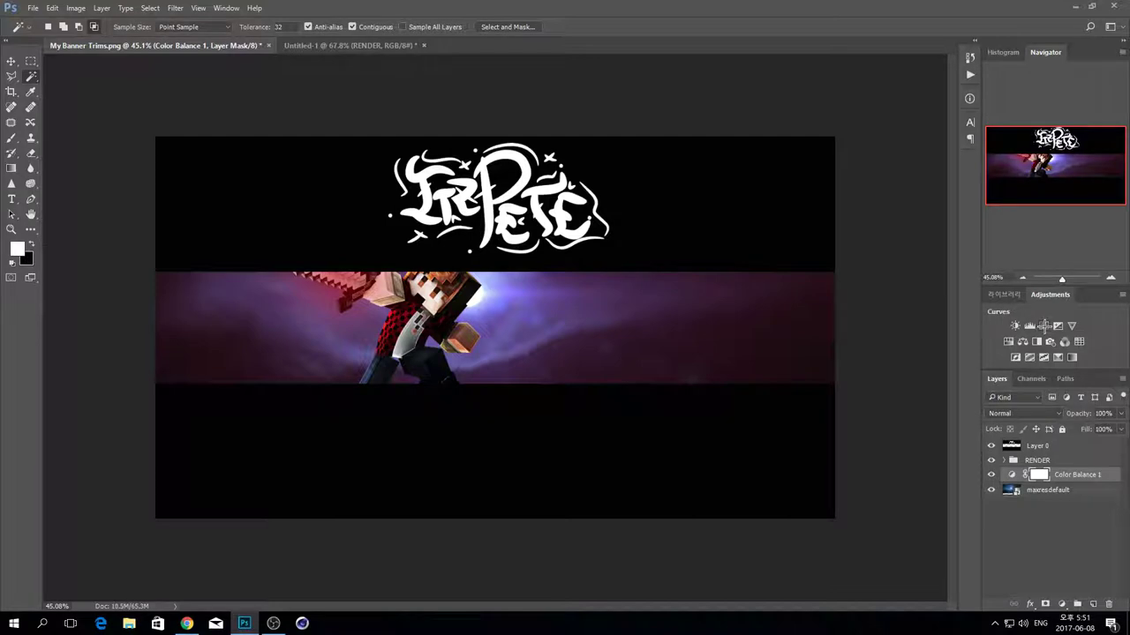
- Add a Curves adjustment above the Color Balance and darken the background with a curve point at input 78, output 37
click(1044, 326)
drag(864, 234, 874, 240)
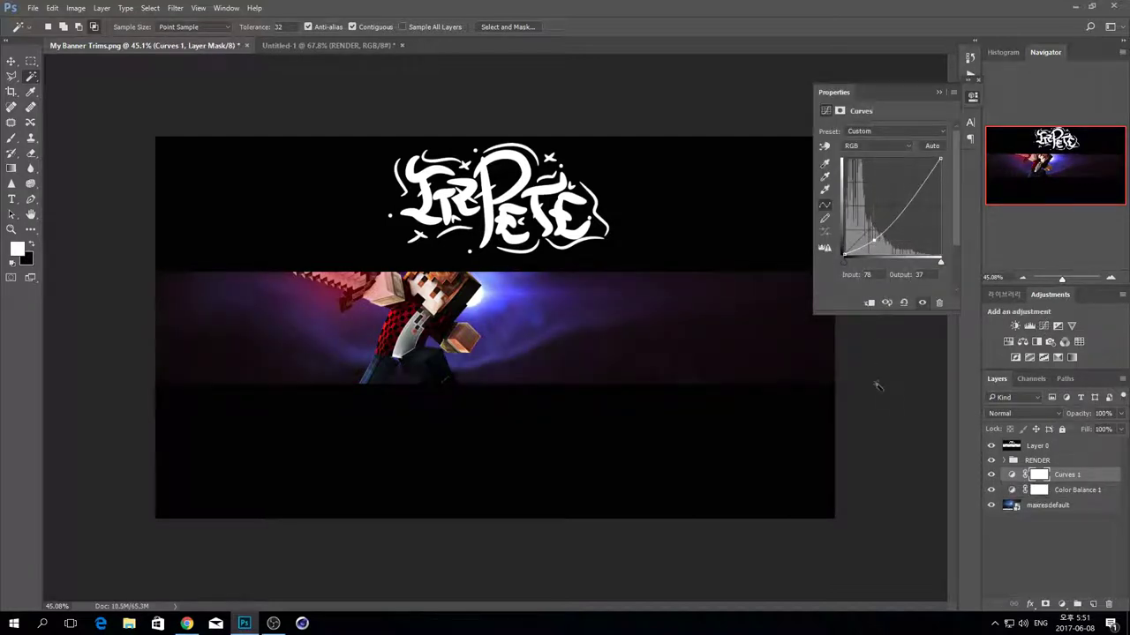
click(971, 95)
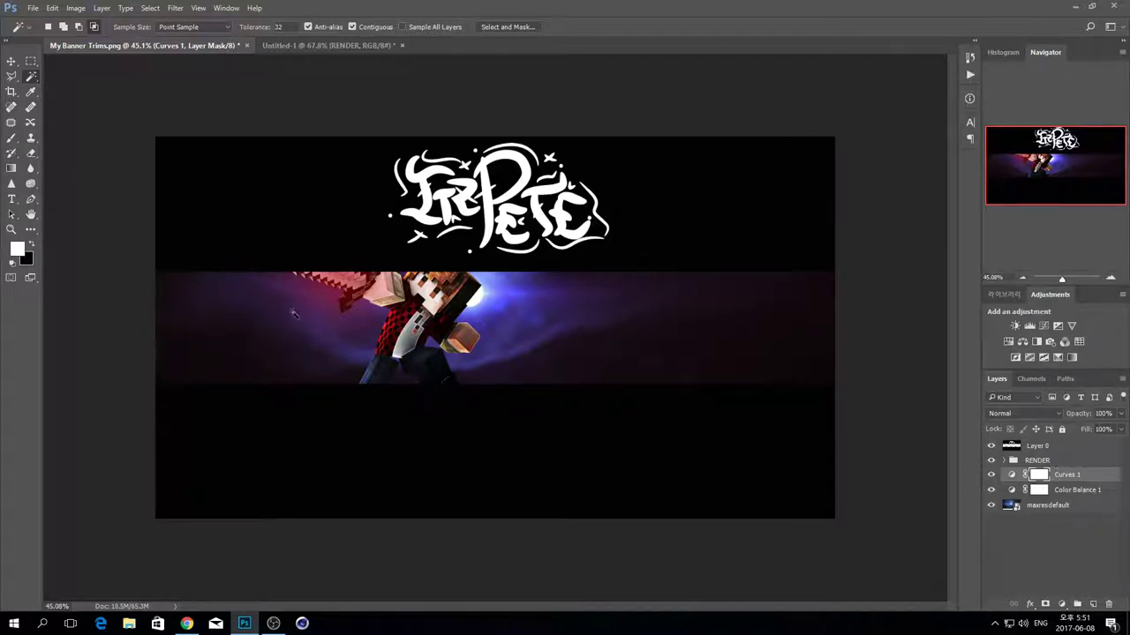
- Start a text layer on the strip beside the character's hand and set its text color to white (#ffffff)
click(11, 199)
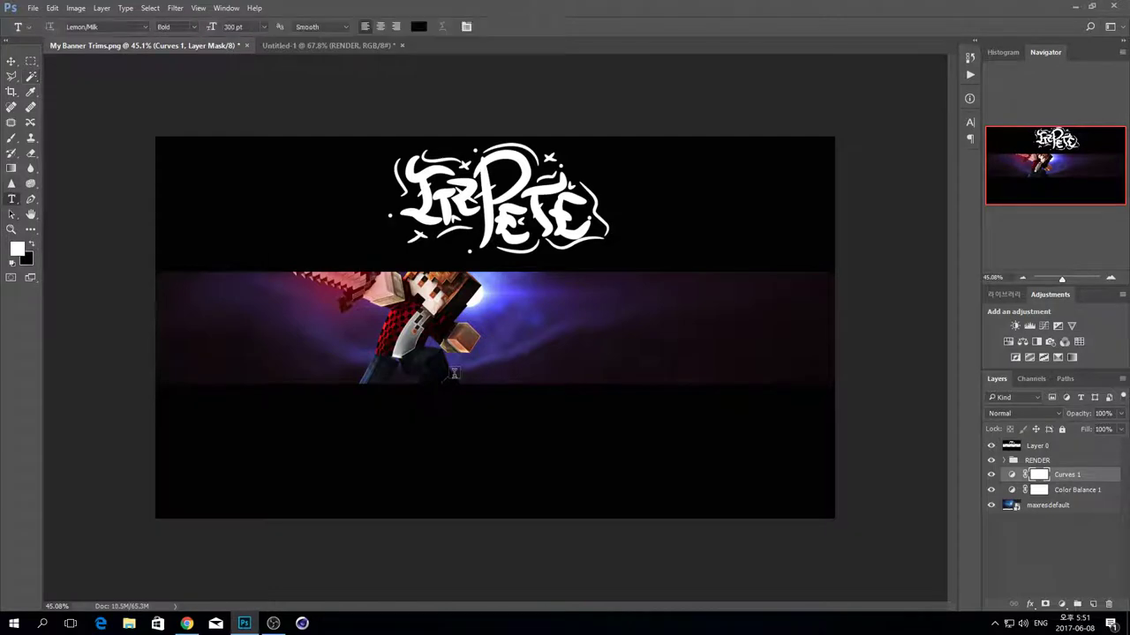
click(501, 353)
click(421, 28)
click(549, 175)
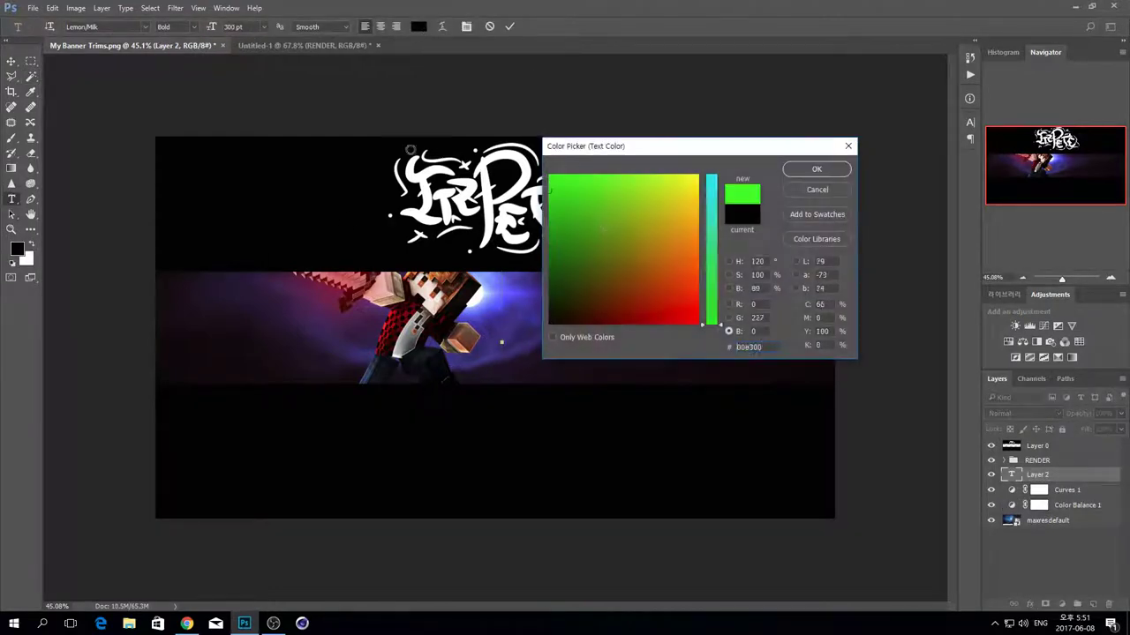
click(716, 194)
drag(680, 212, 699, 173)
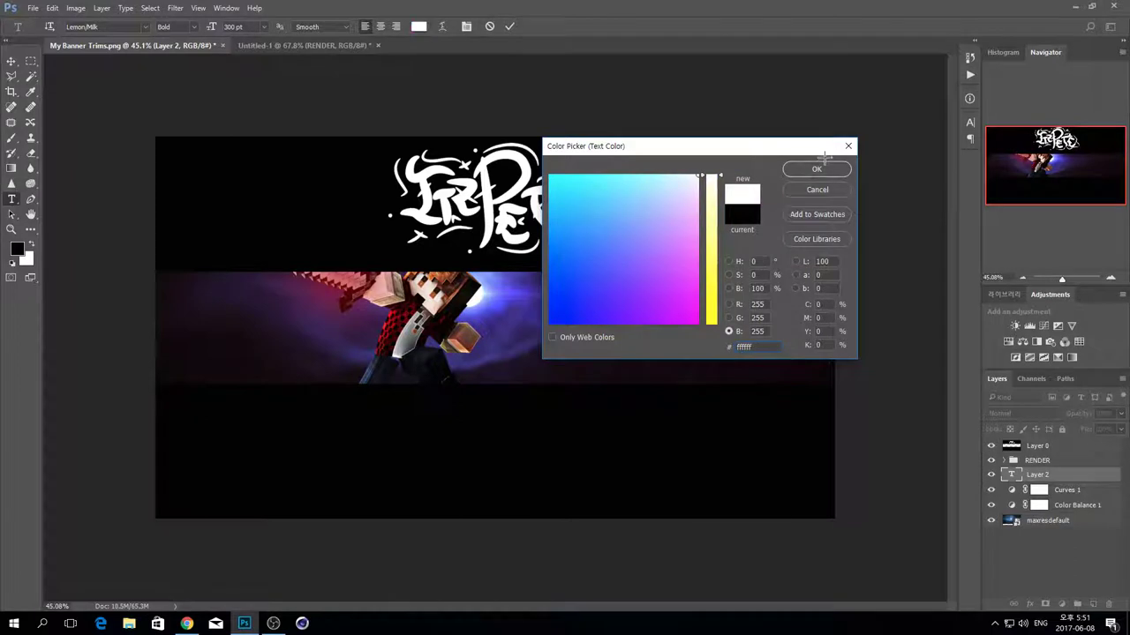
click(818, 167)
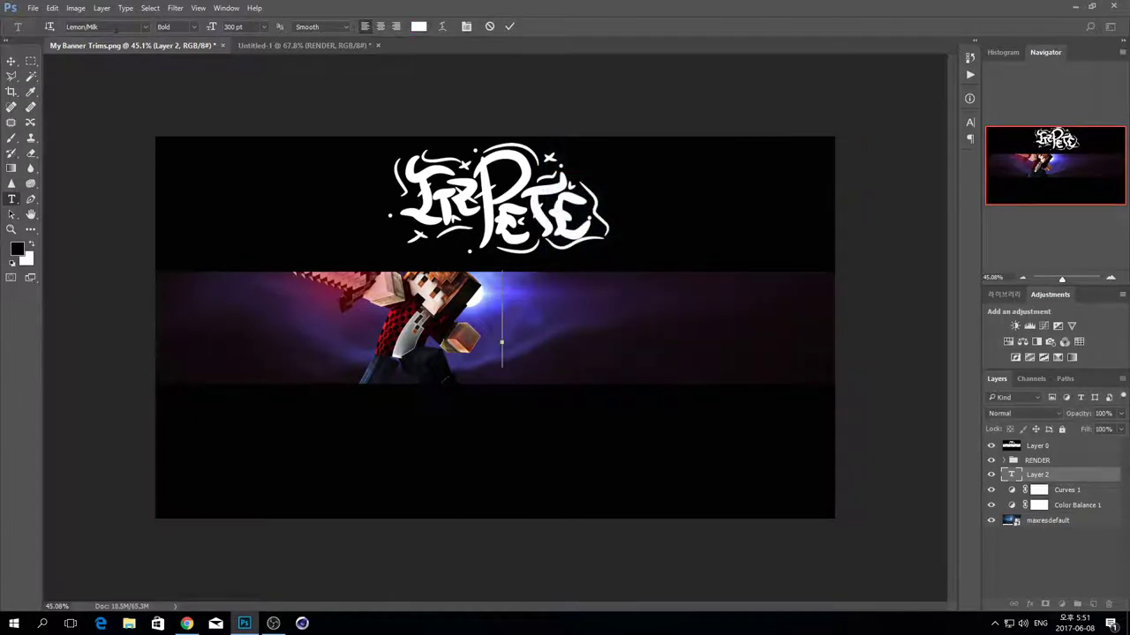
- Choose the Lemon/Milk font for the new text and open its font size for editing
click(146, 27)
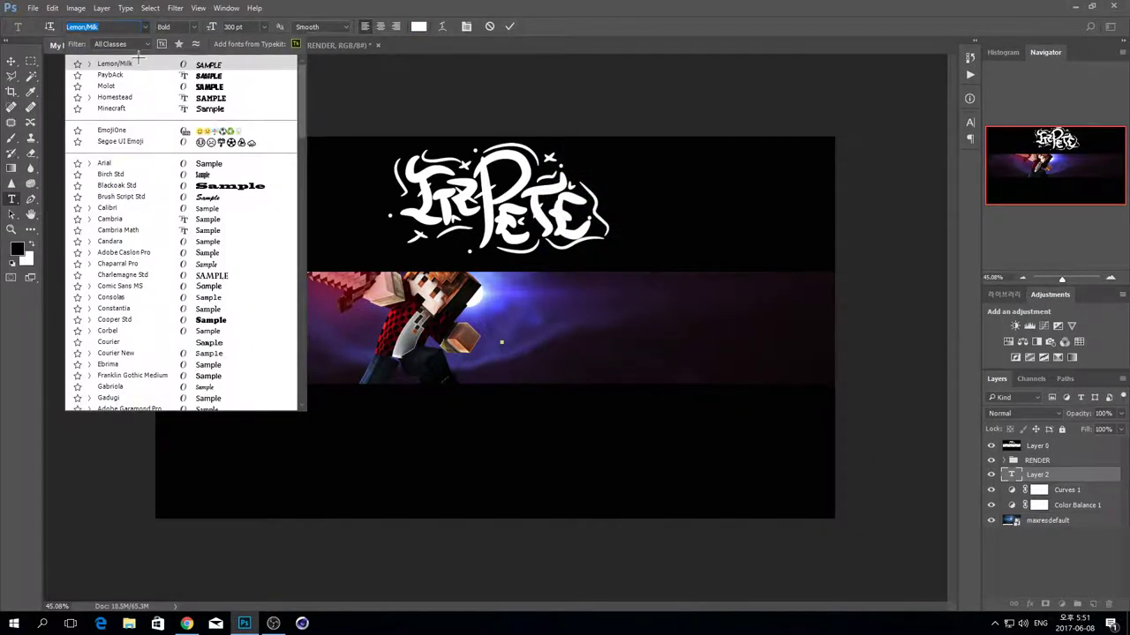
click(133, 63)
click(233, 27)
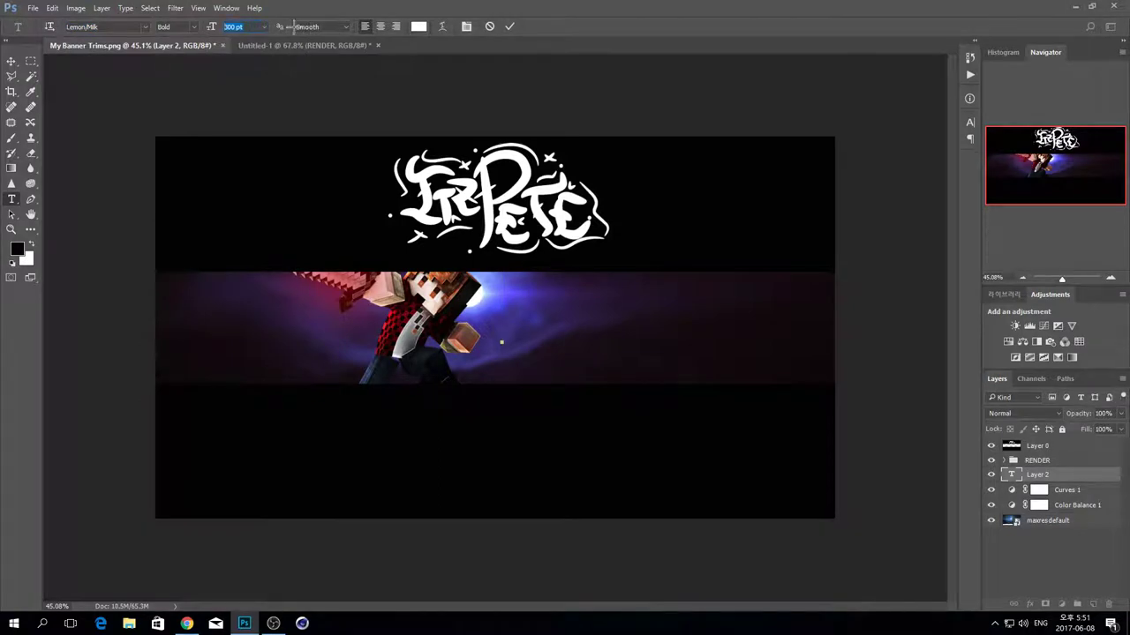
- Switch to Chrome, open dafont.com in a new tab and look through the recently added fonts
click(186, 623)
click(128, 8)
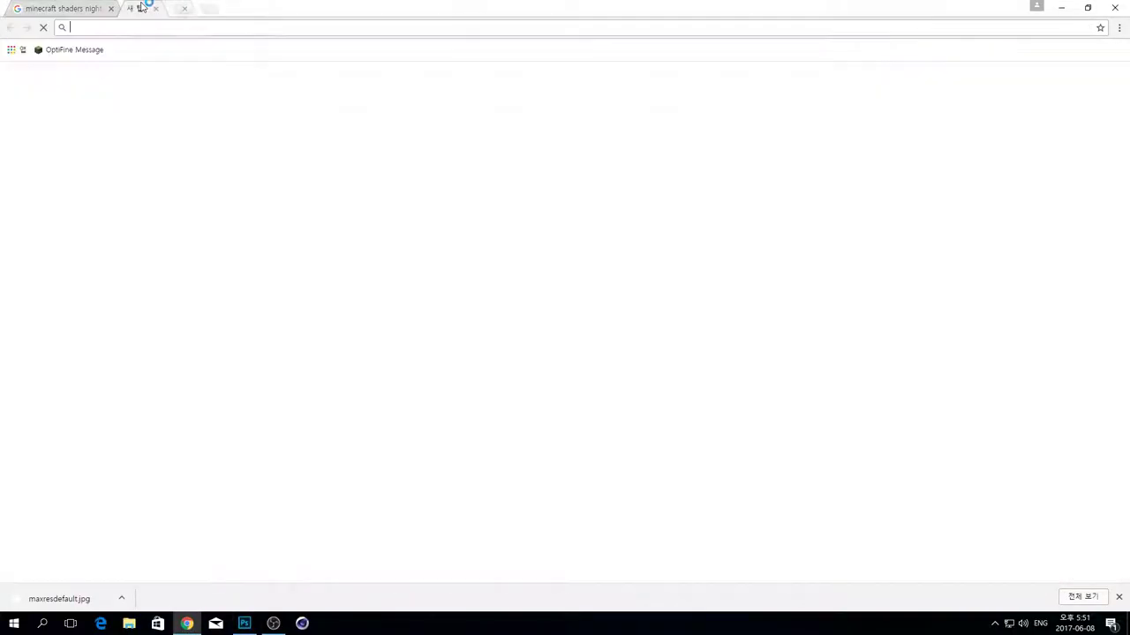
text(dafon)
key(Return)
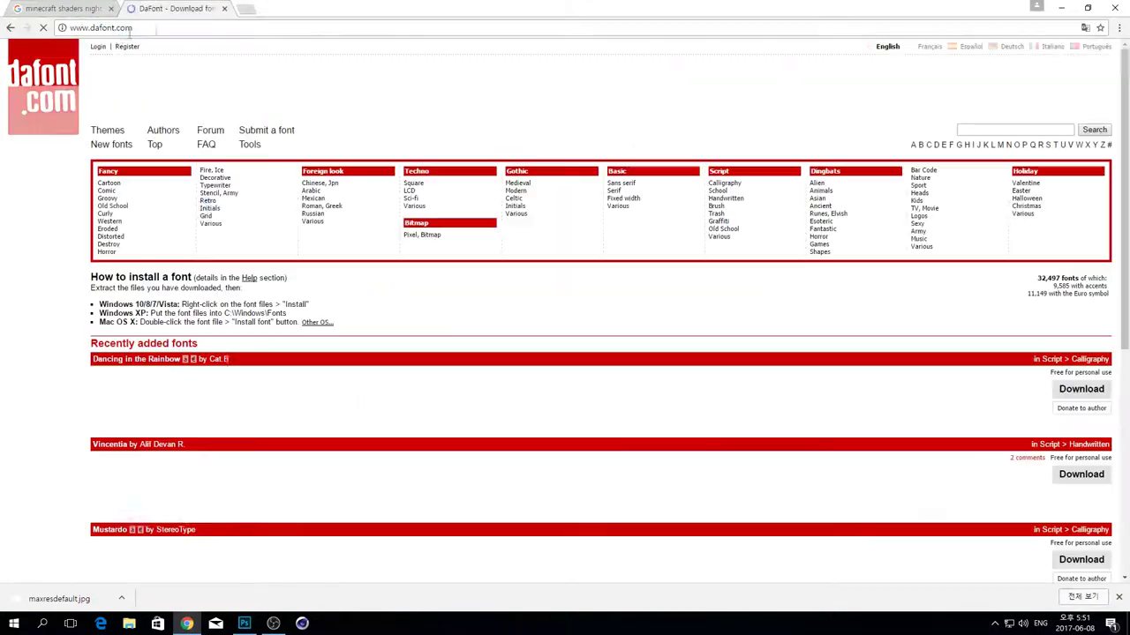
scroll(475, 325, down, 5)
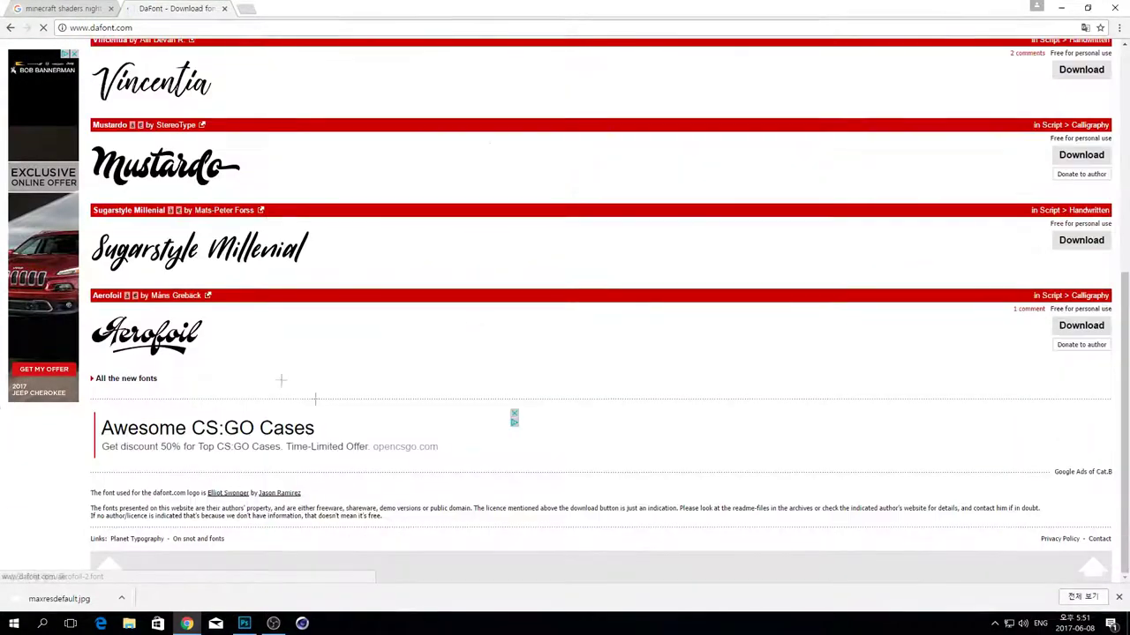
scroll(475, 324, up, 10)
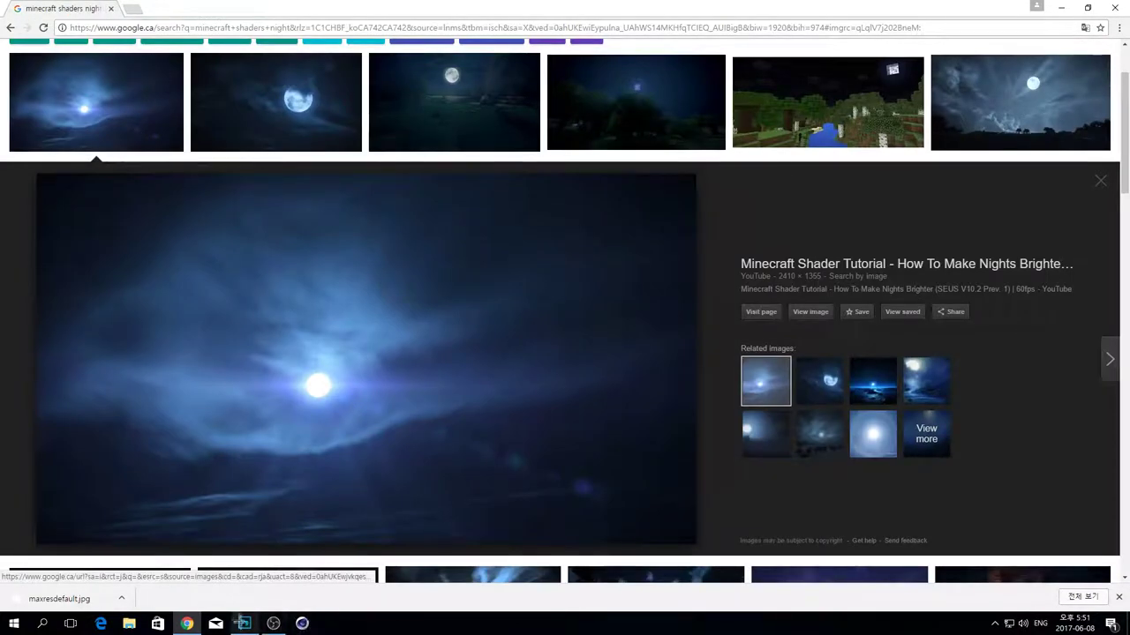
- Switch back to Photoshop, set the text size to 100 pt and enter the title "TUTORIAL" beside the character's hand
click(244, 623)
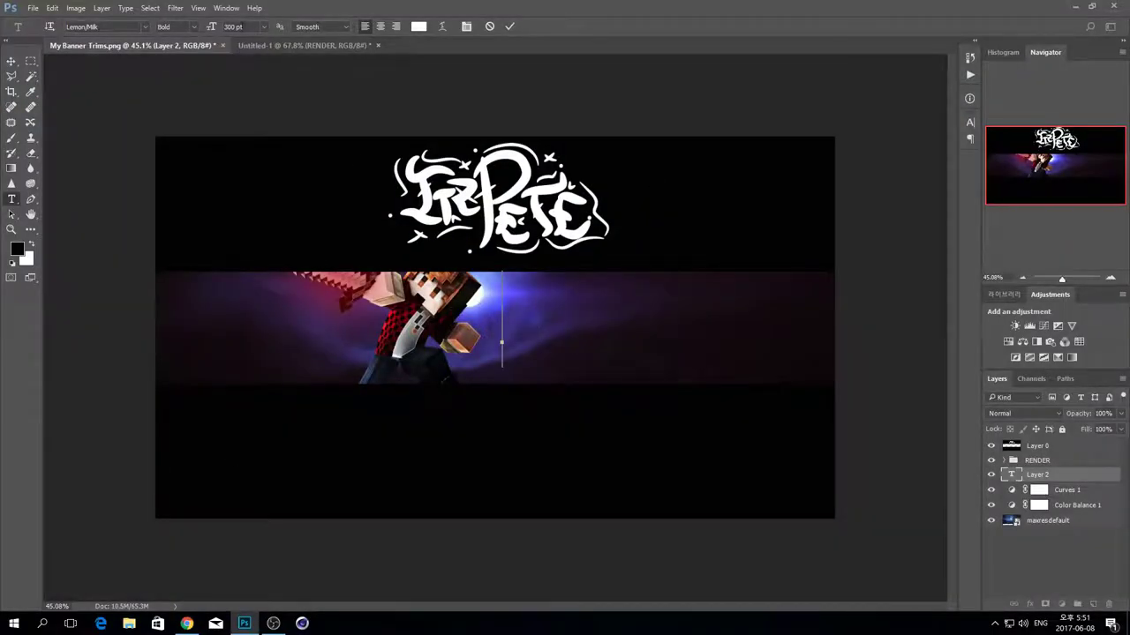
text(10)
text(D)
key(BackSpace)
text(TUTORIAL)
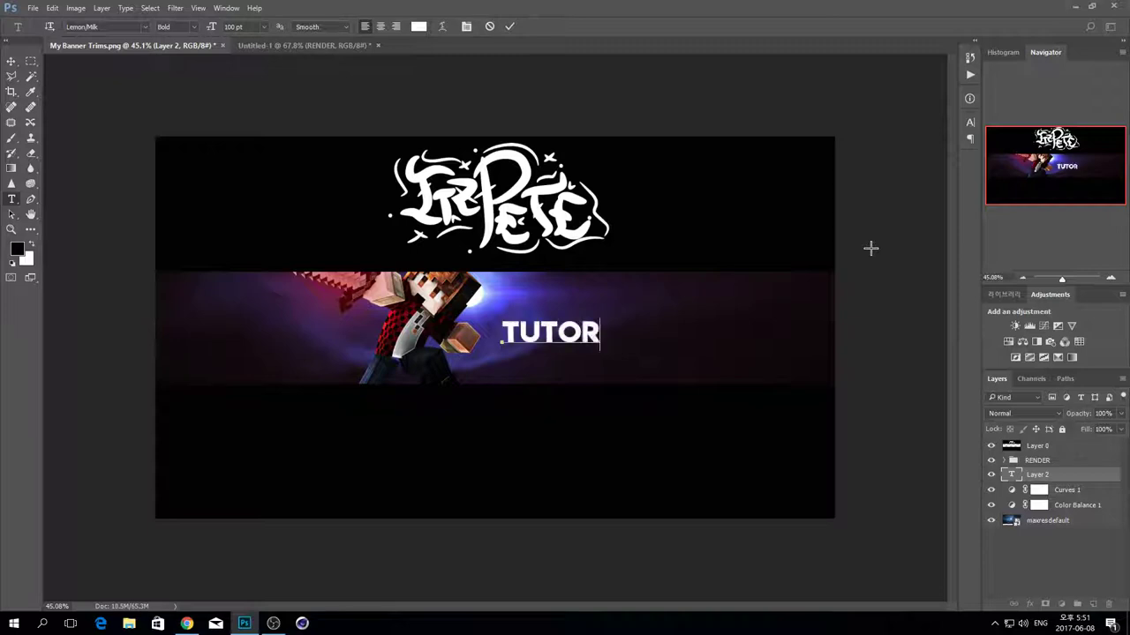
click(509, 26)
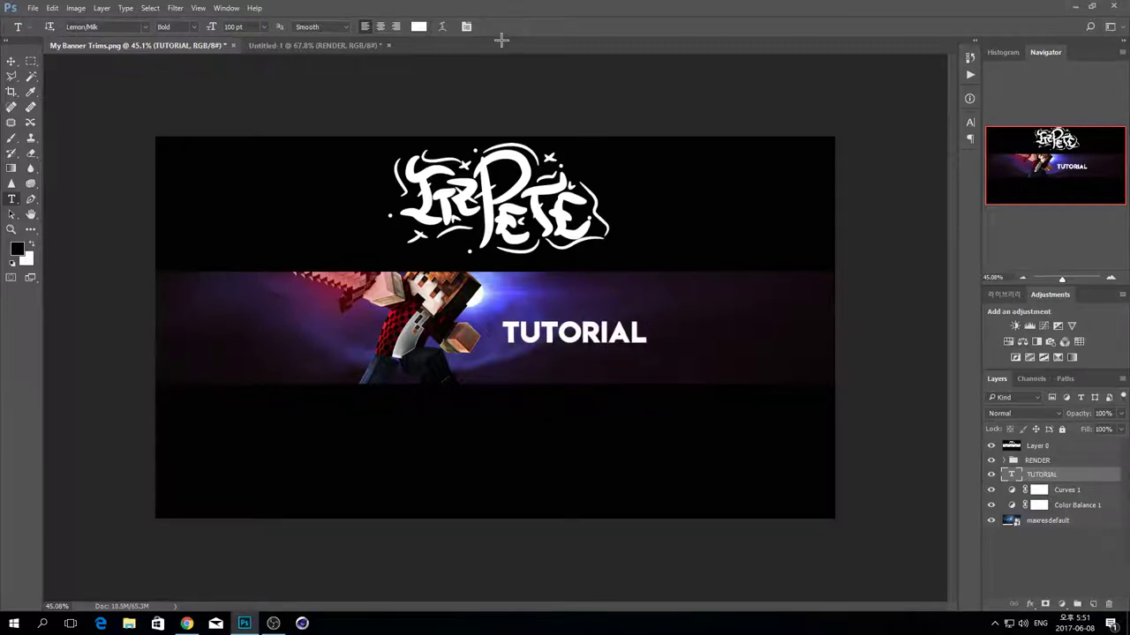
- Move the "TUTORIAL" text slightly up and closer to the character's hand on the banner strip
key(ctrl+t)
drag(578, 334, 554, 327)
click(555, 25)
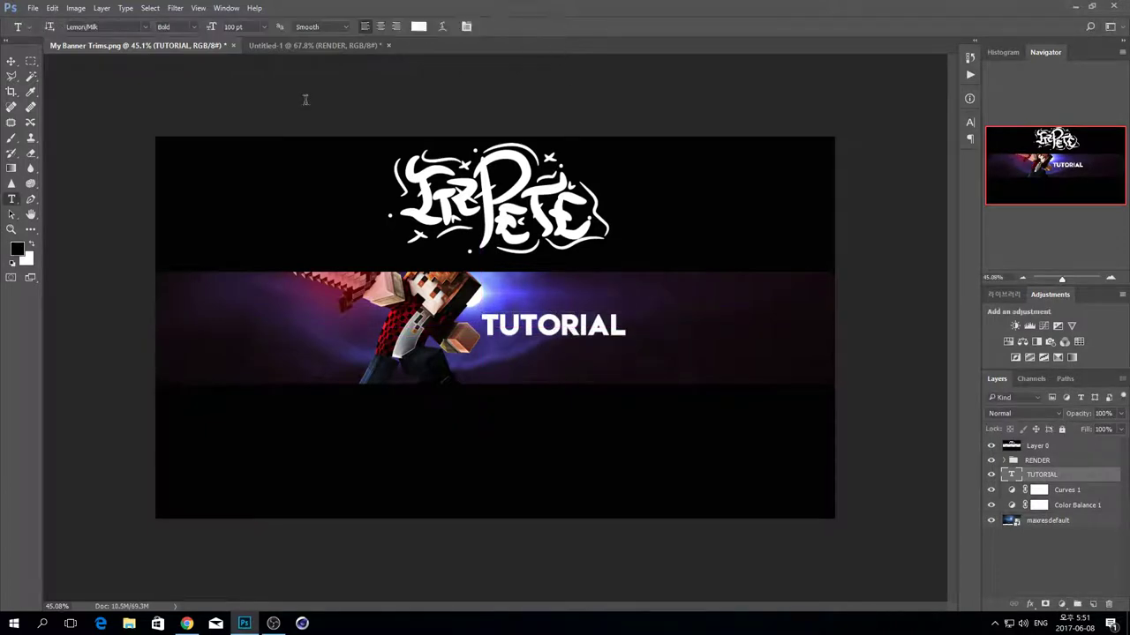
- Change the font of the whole "TUTORIAL" text to Lemon/Milk light Regular
click(146, 27)
click(147, 27)
click(612, 326)
drag(626, 331, 465, 308)
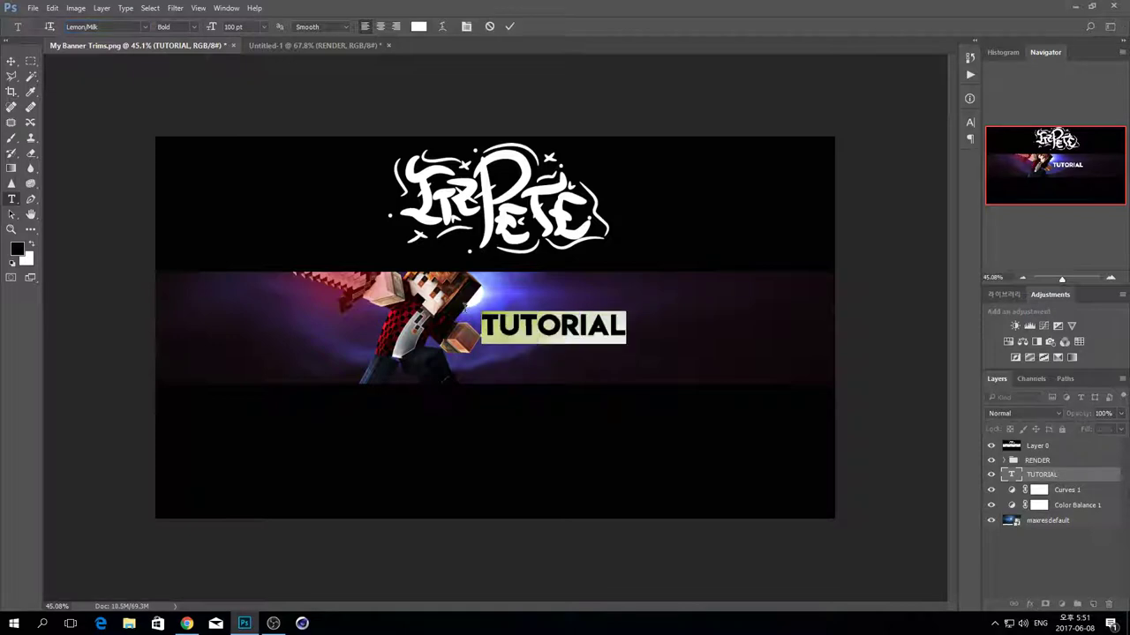
click(140, 26)
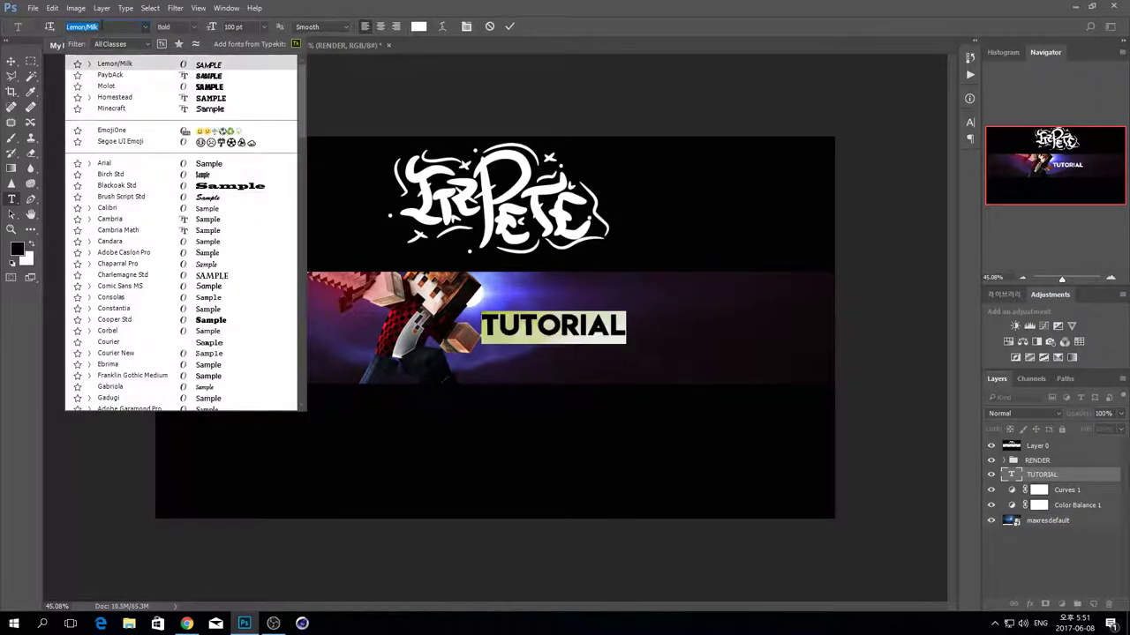
text(lemon)
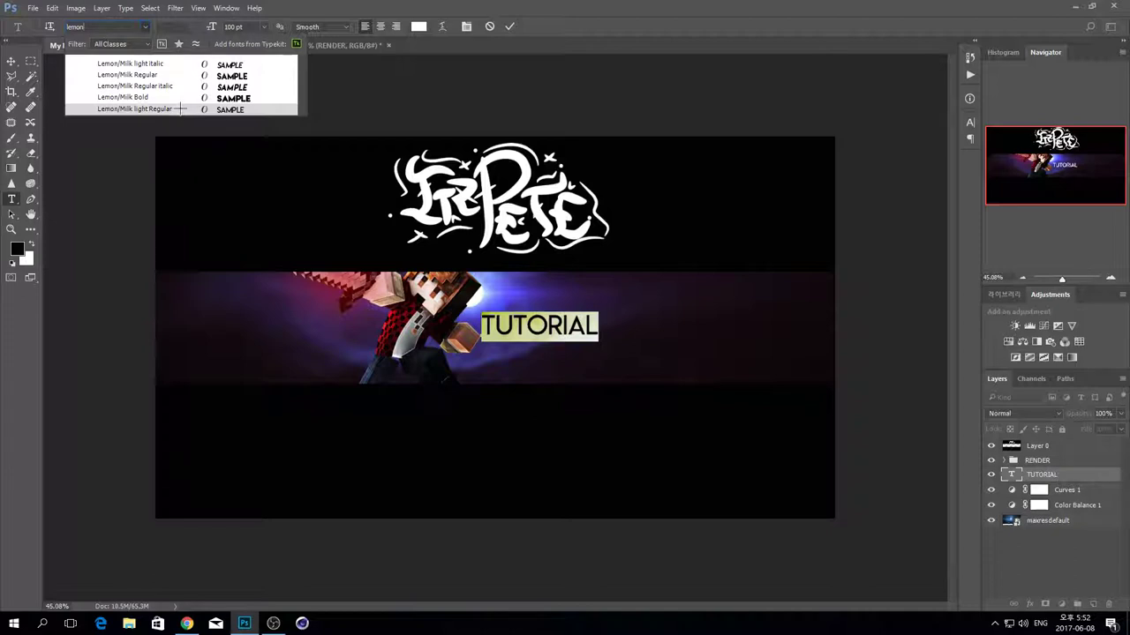
click(179, 108)
click(589, 326)
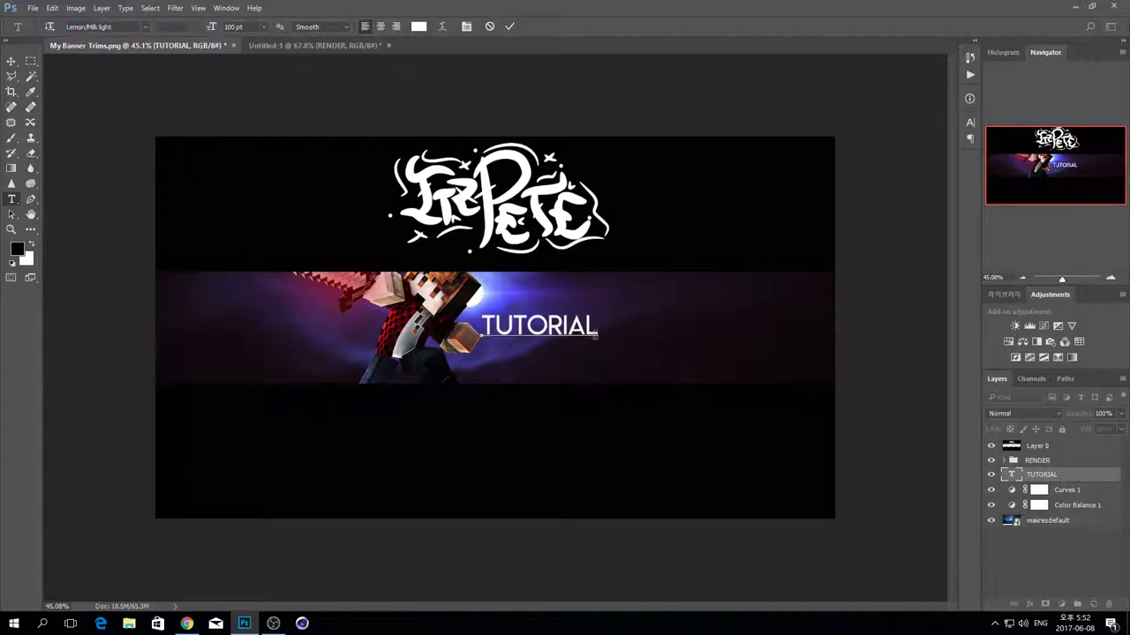
click(510, 26)
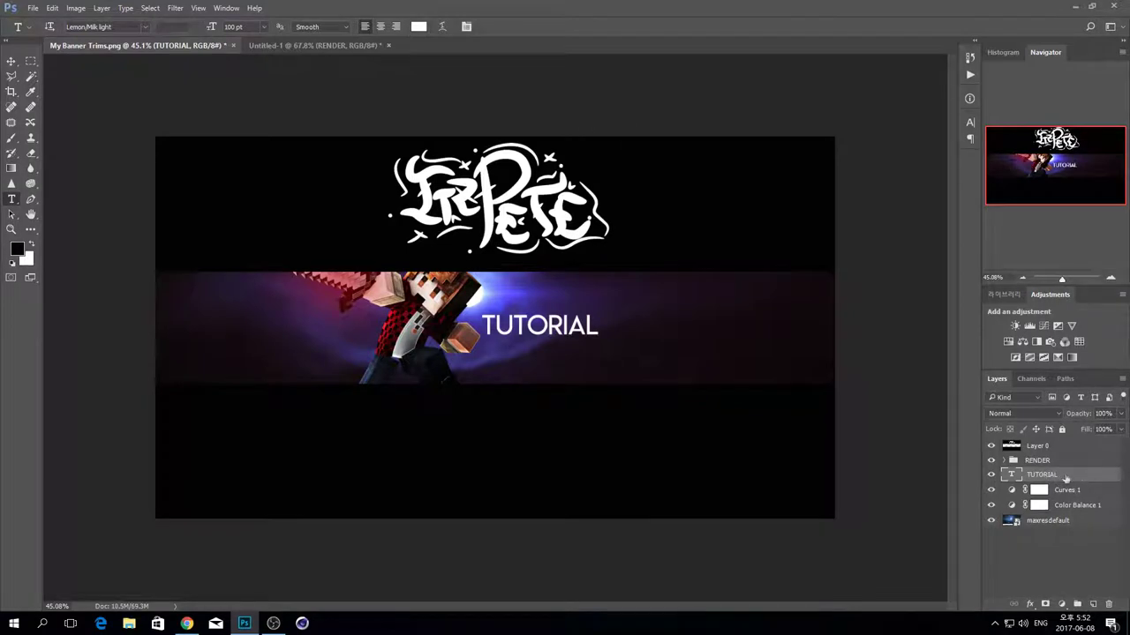
- Apply a Gradient Overlay to the TUTORIAL text layer with Normal blend mode and a 90° angle, leaving Stroke off
double_click(1108, 479)
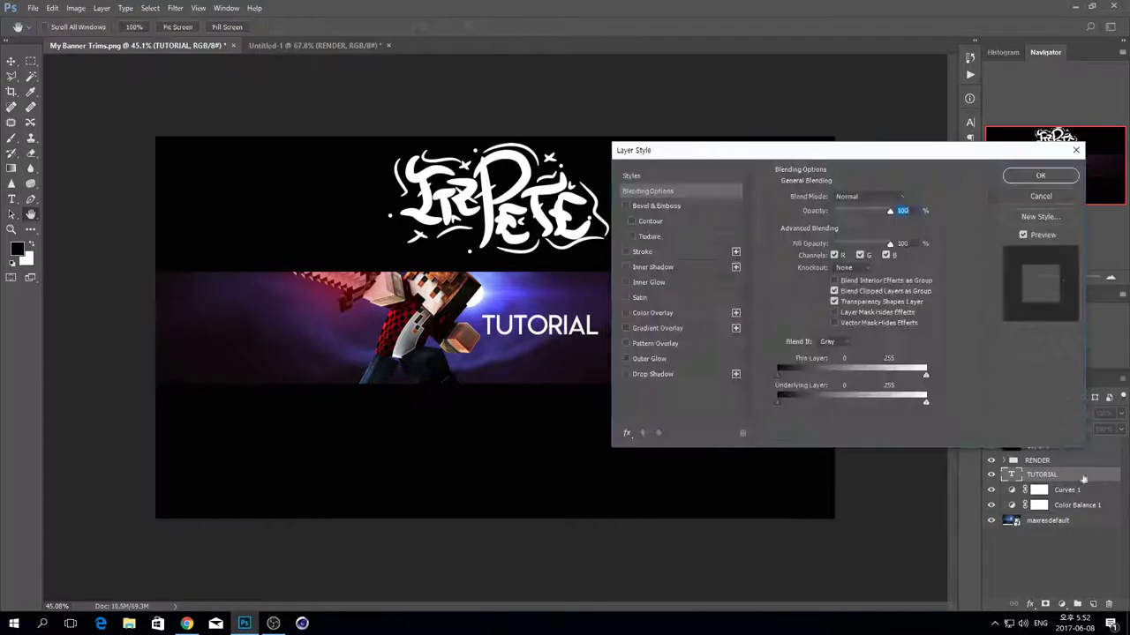
click(627, 252)
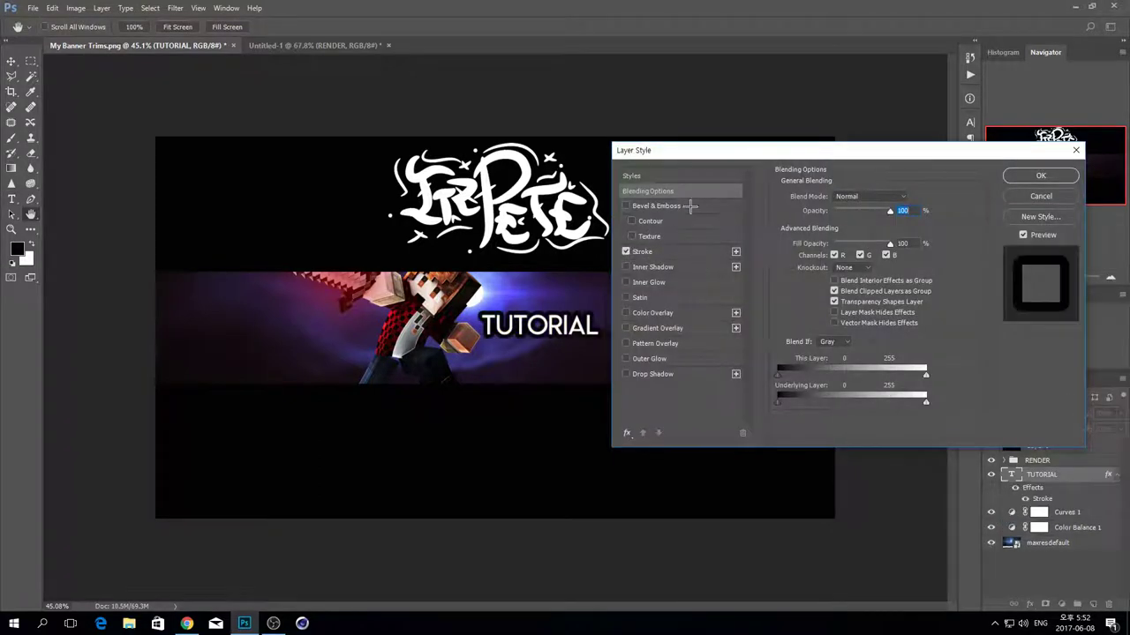
click(627, 252)
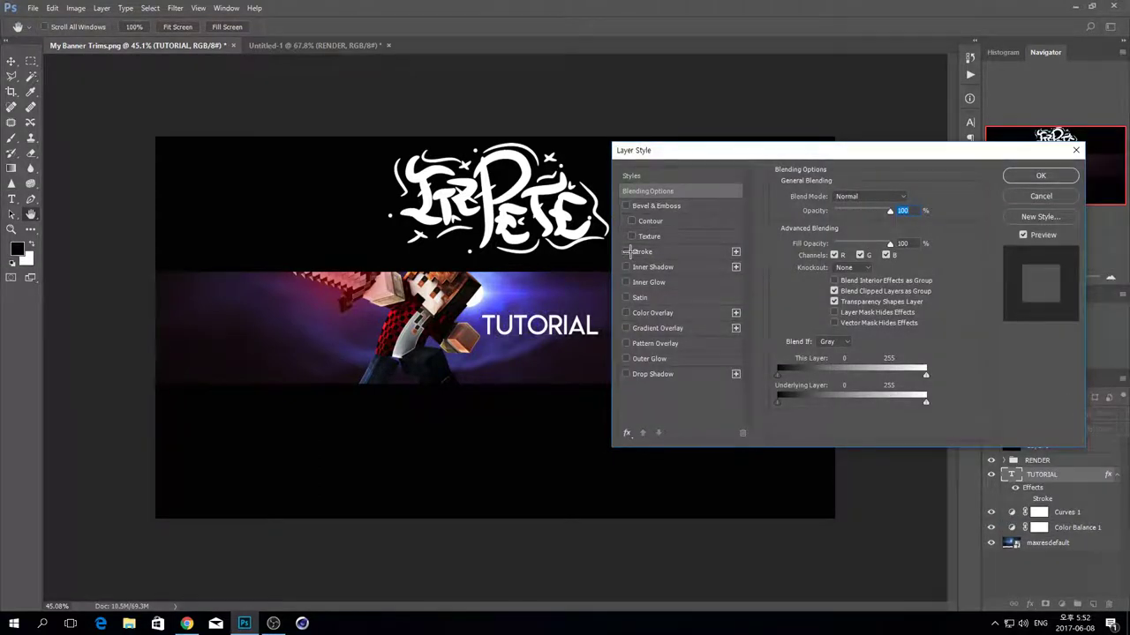
click(657, 328)
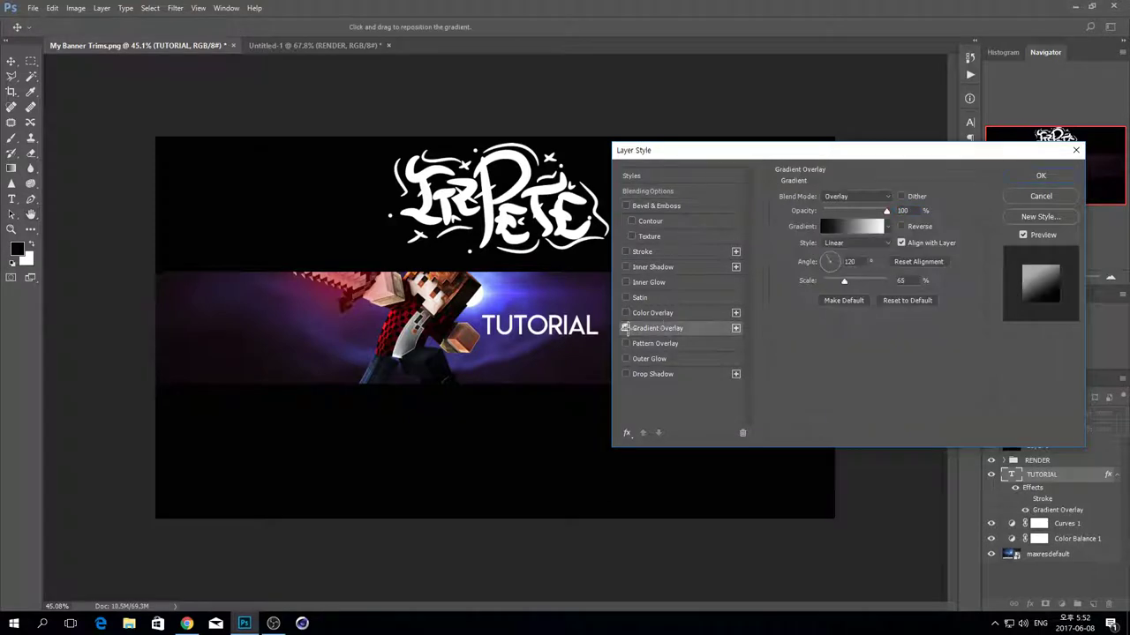
click(856, 197)
click(845, 201)
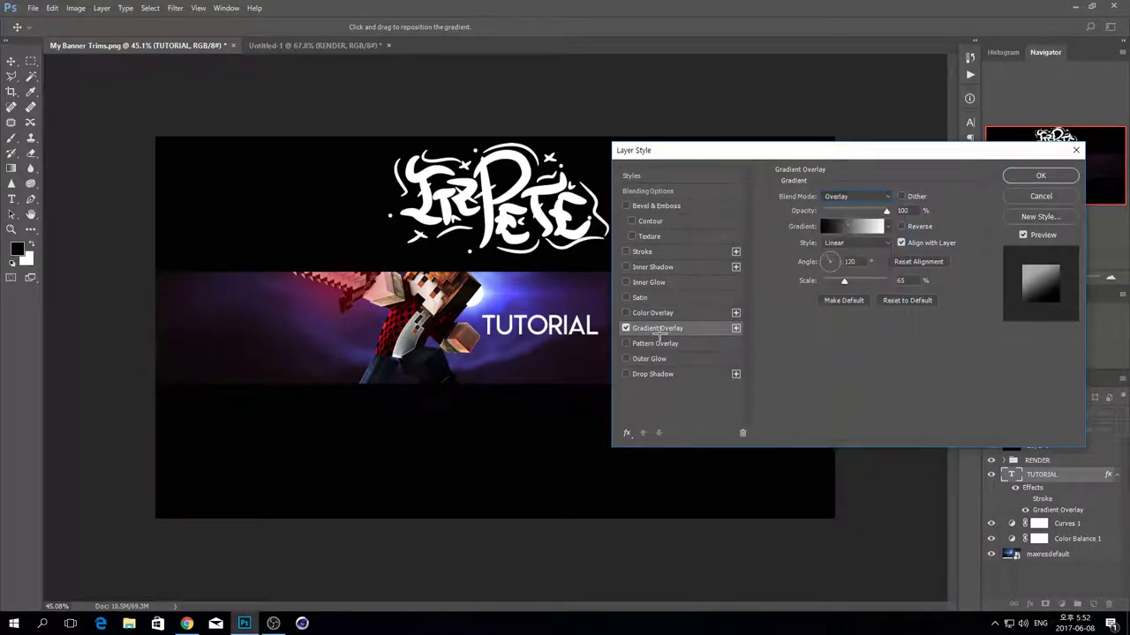
click(845, 199)
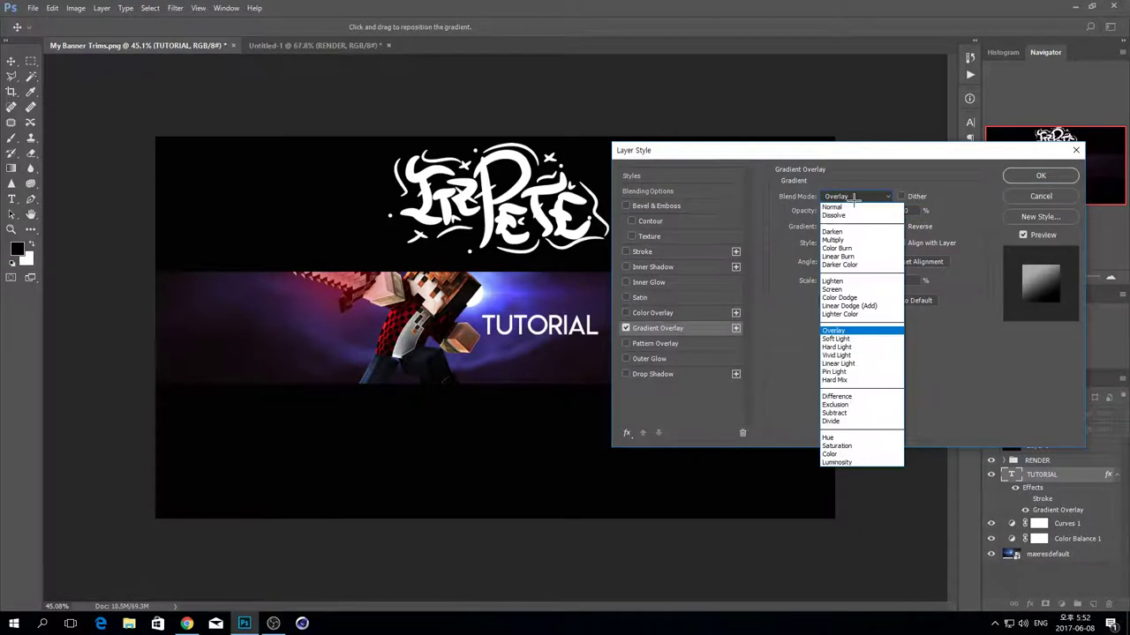
click(832, 206)
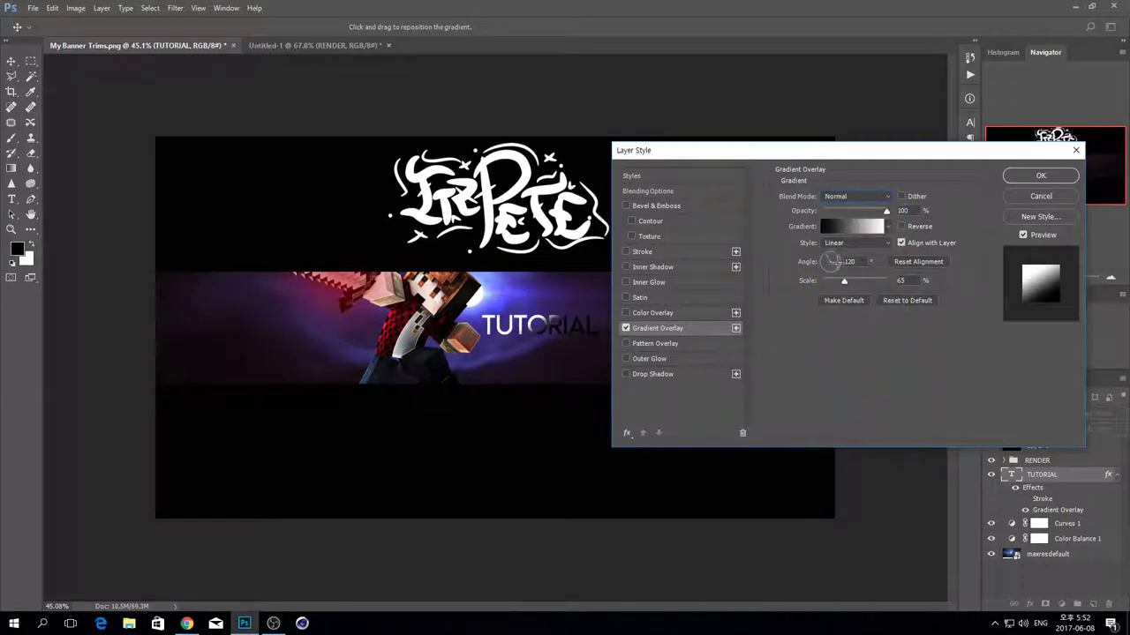
drag(855, 263, 656, 249)
text(90)
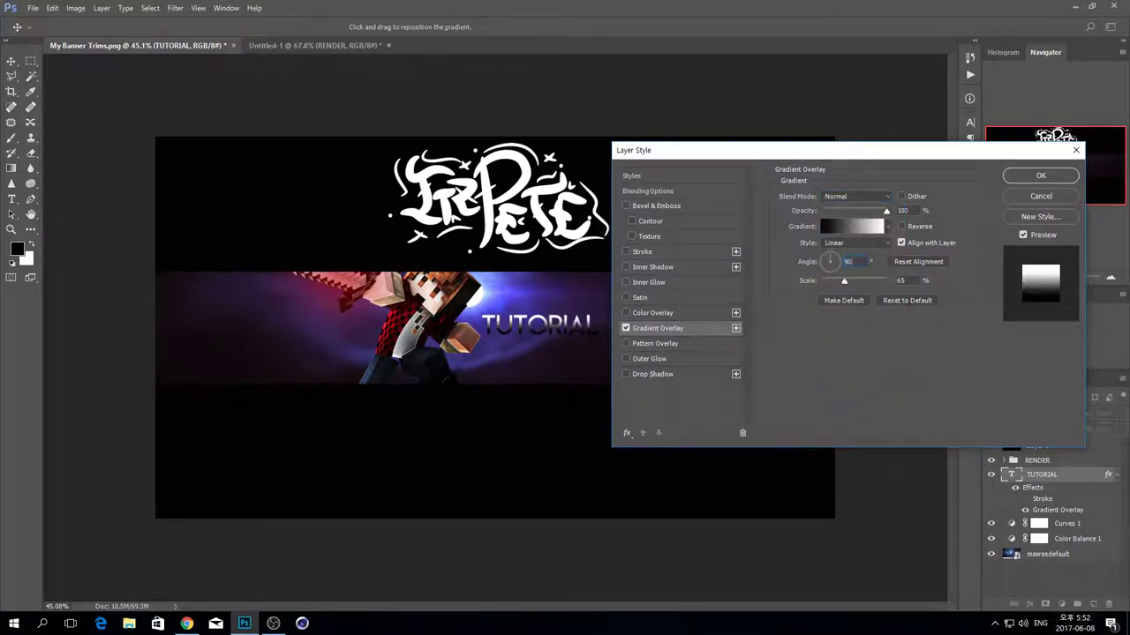
key(Return)
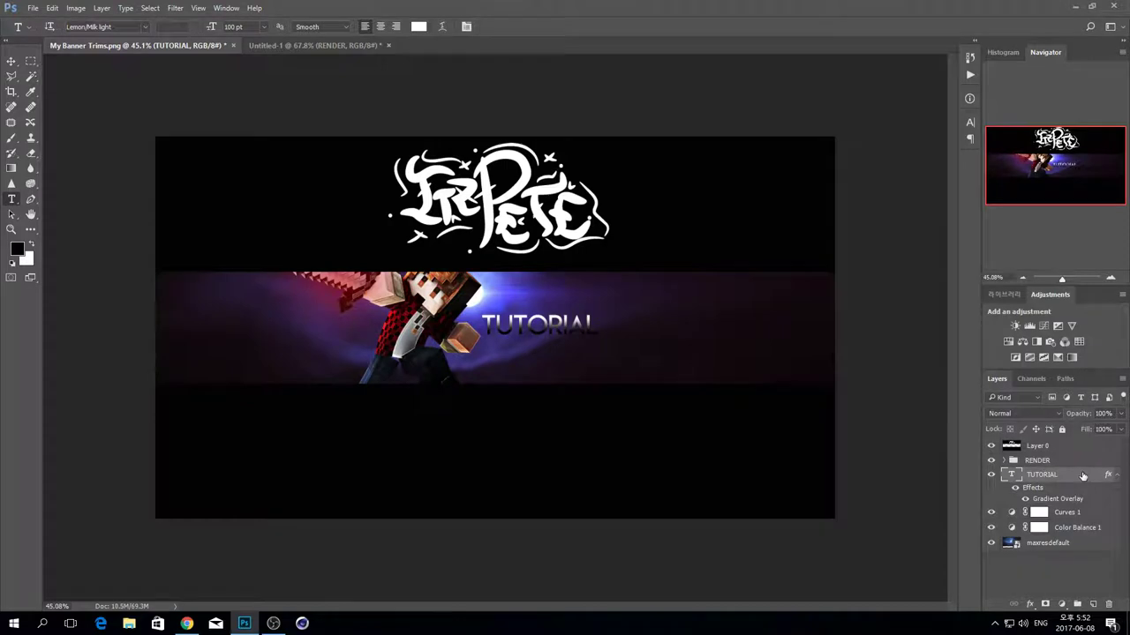
- Edit the TUTORIAL layer's Gradient Overlay and recolor the gradient's black starting stop to dark red
double_click(1083, 477)
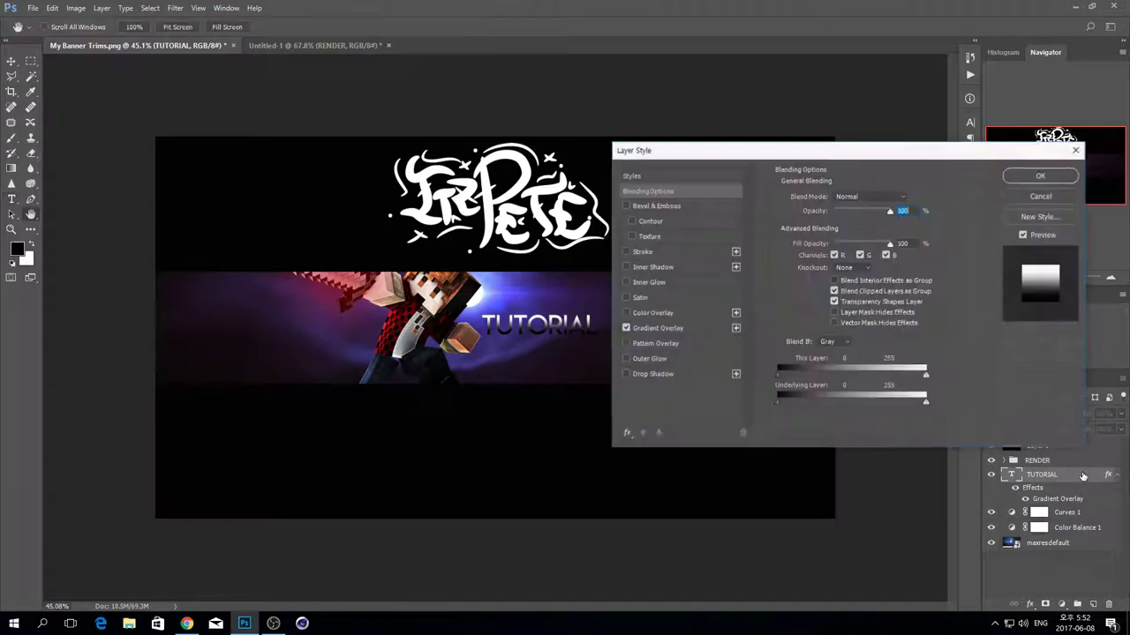
click(658, 314)
click(657, 327)
click(625, 312)
drag(746, 151, 825, 150)
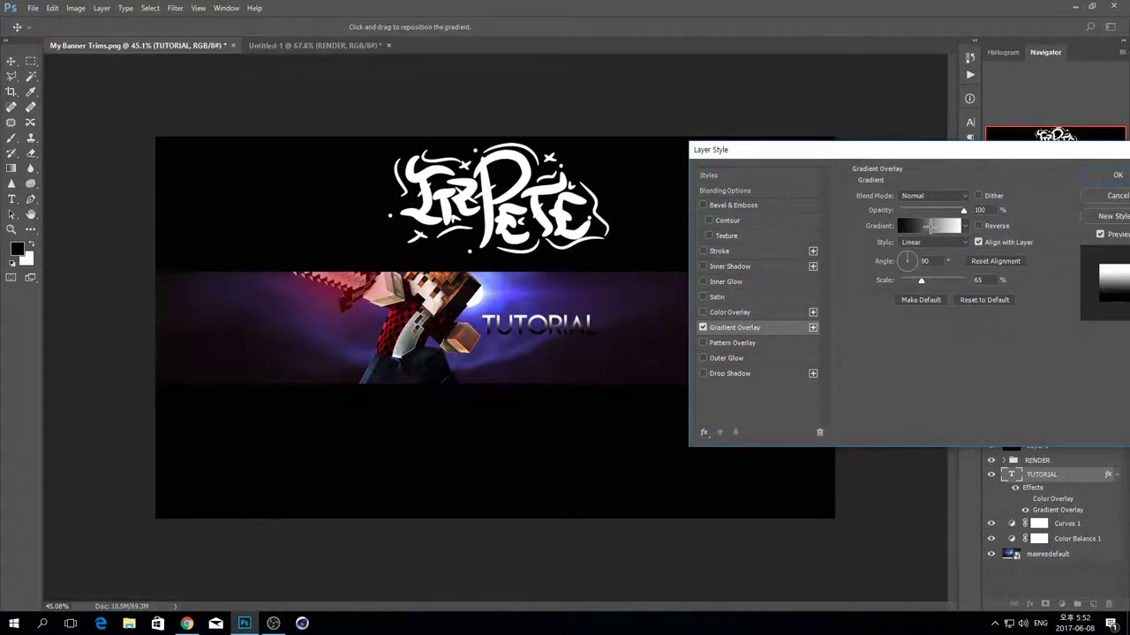
click(929, 227)
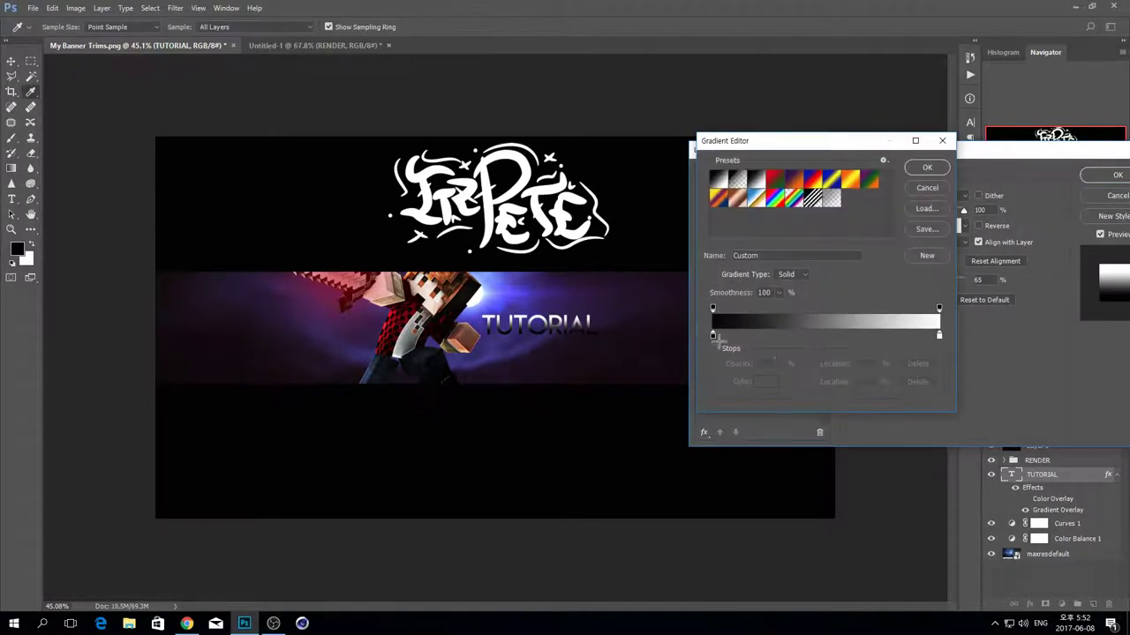
double_click(713, 336)
drag(687, 285, 698, 326)
click(816, 168)
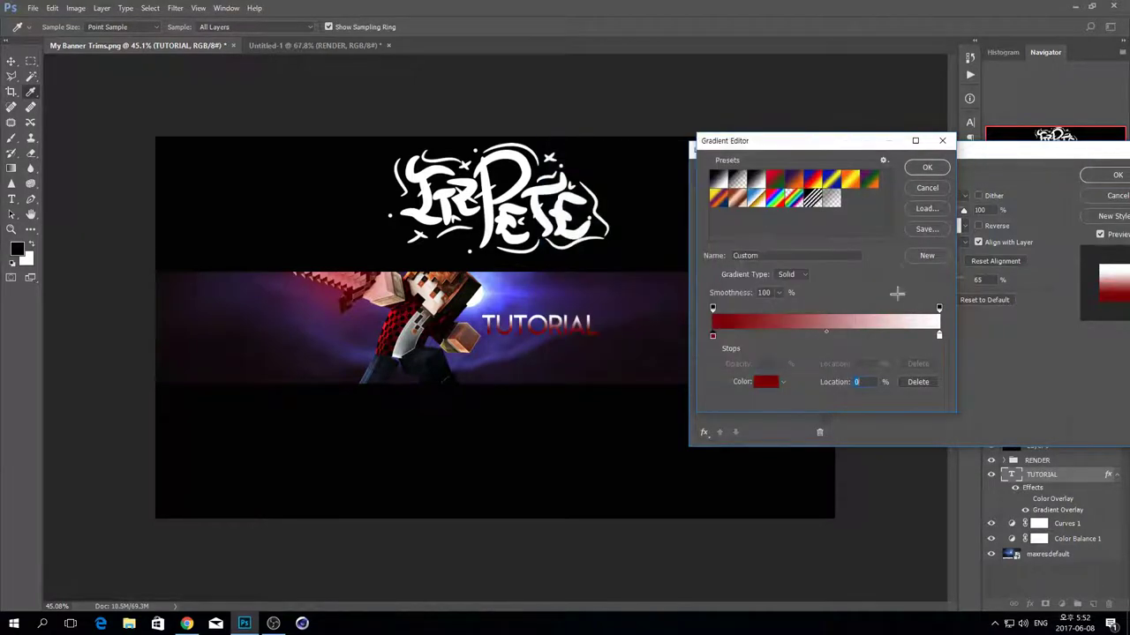
- Set the gradient's end stop to red (#ff0000) and darken its starting stop to about #5c0000
double_click(939, 334)
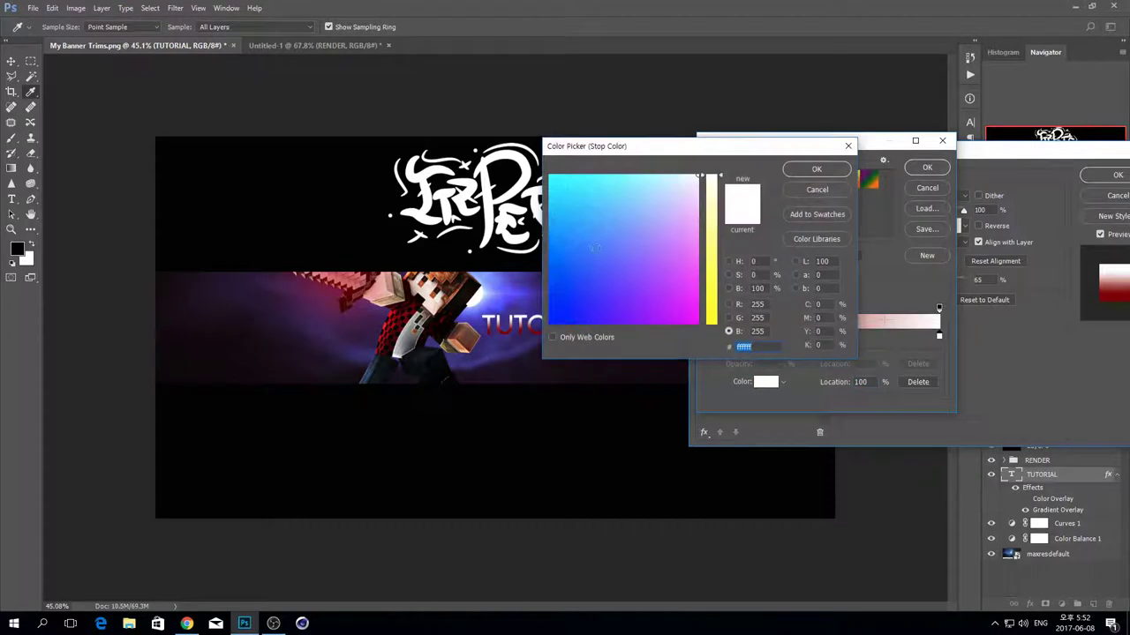
text(ff0000)
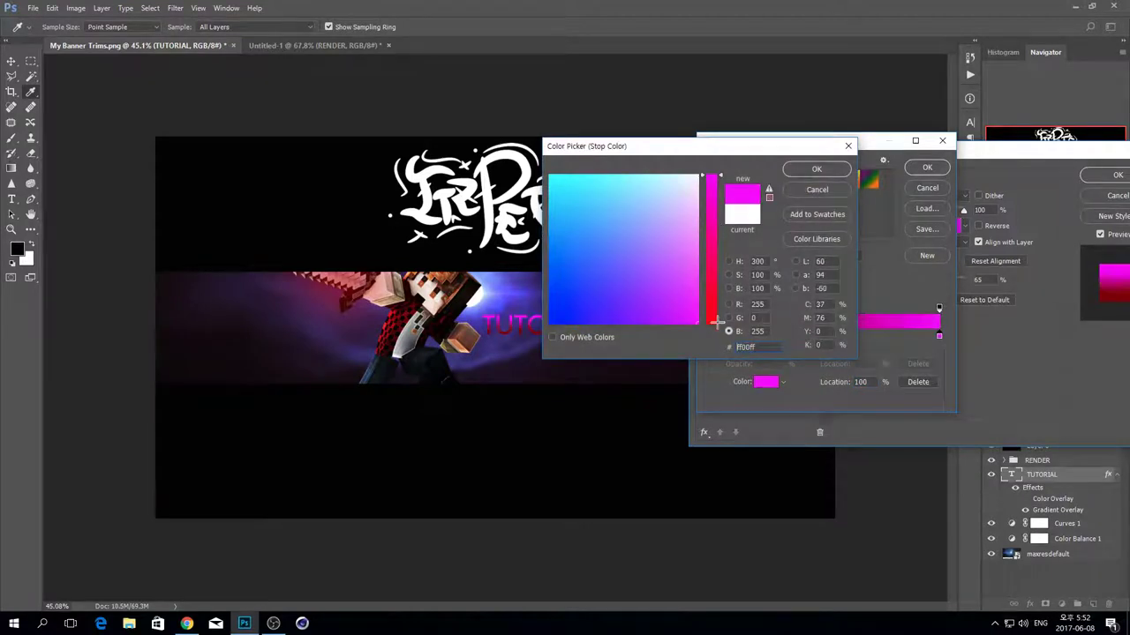
click(816, 168)
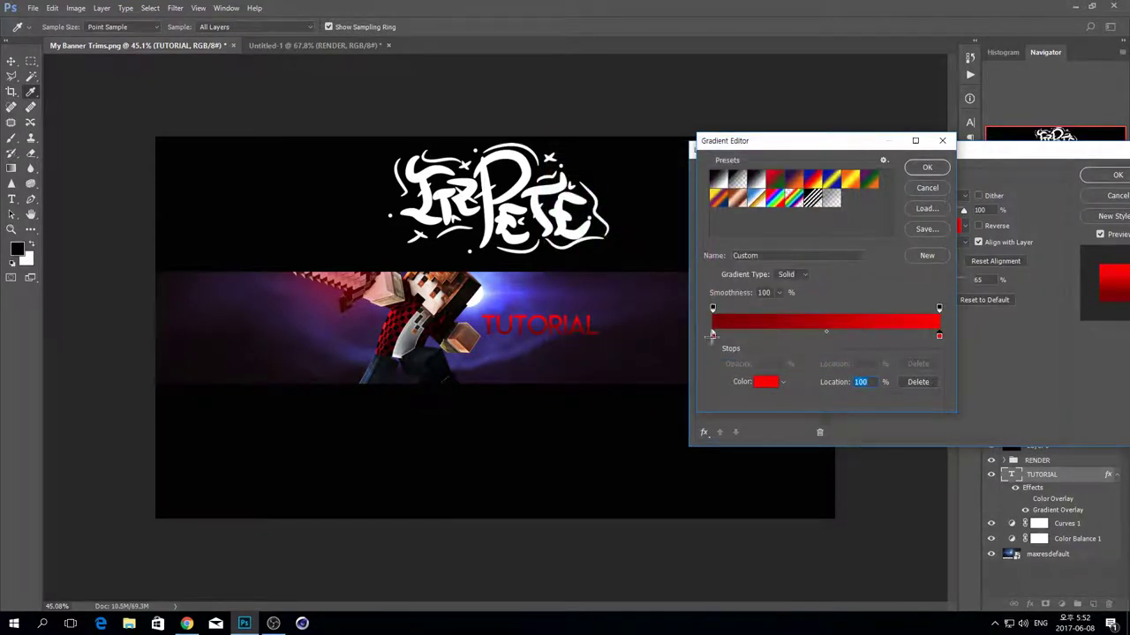
double_click(711, 334)
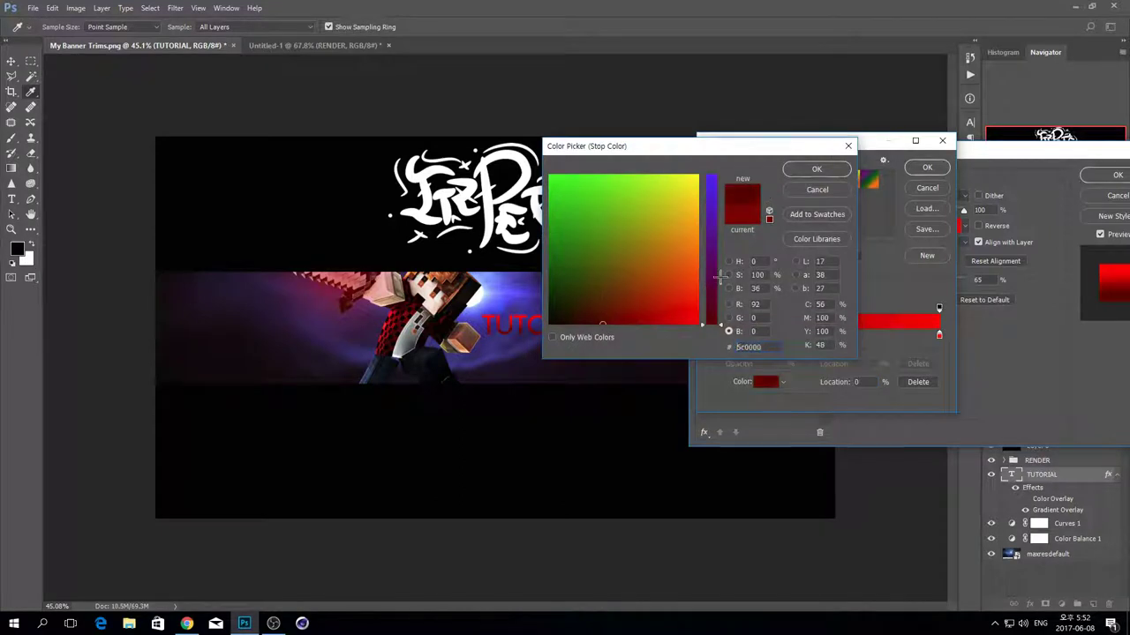
click(817, 169)
click(923, 167)
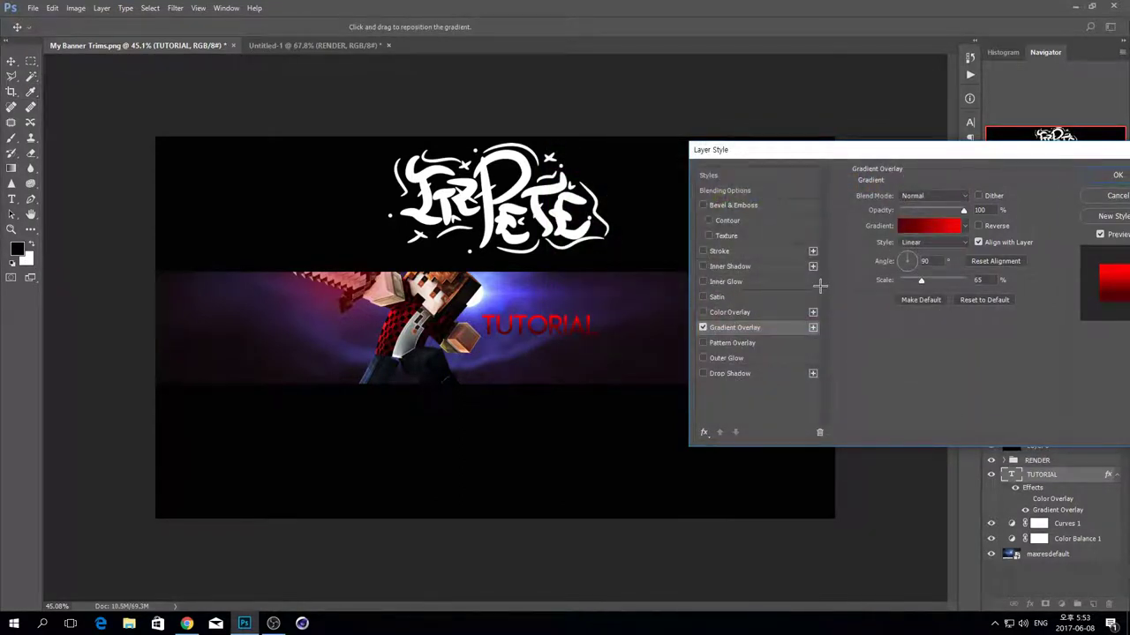
- Enable Inner Glow on the TUTORIAL text and try red (#ff0000) as the glow color
click(702, 282)
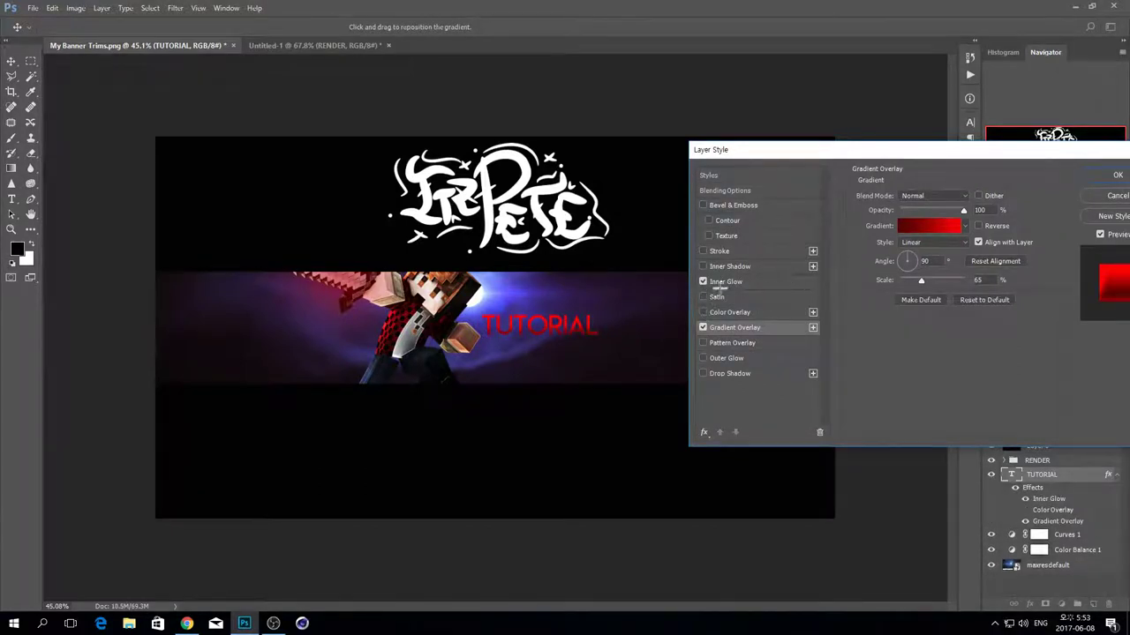
click(714, 281)
click(884, 240)
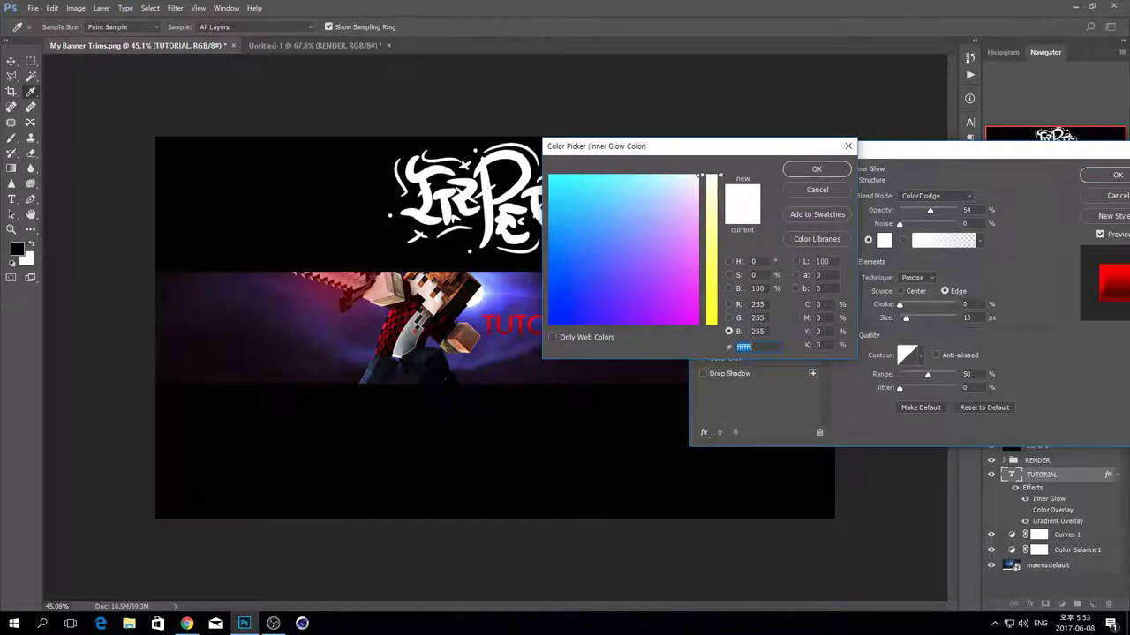
drag(711, 180, 719, 416)
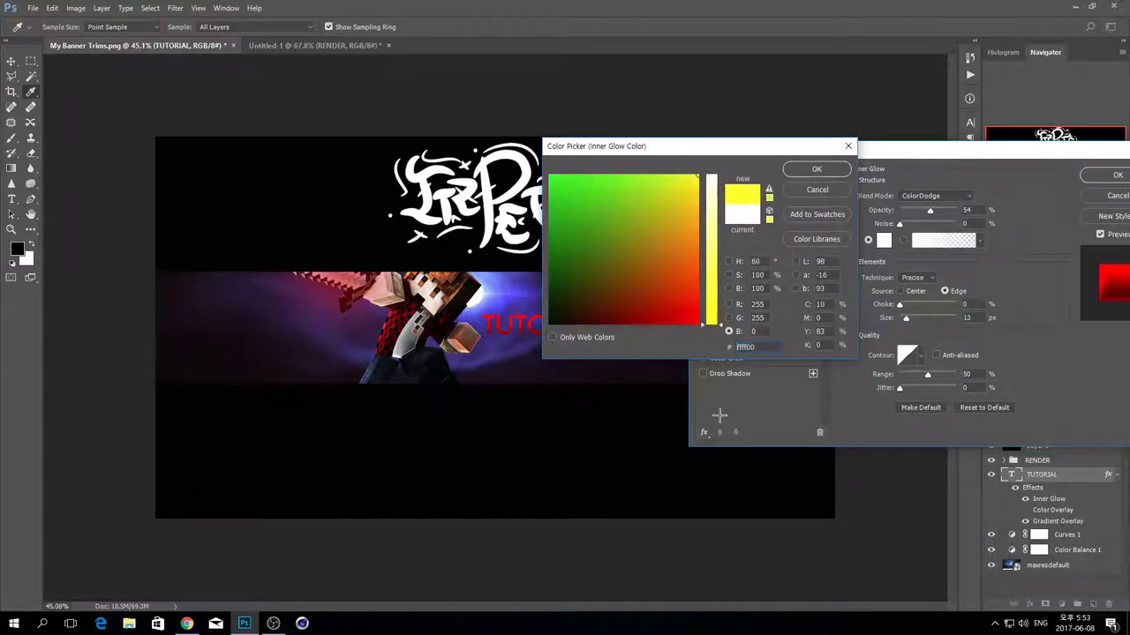
drag(675, 304, 782, 474)
click(816, 171)
- Try the Normal blend mode for the inner glow, then use Color Dodge with white (#ffffff) and an 8 px size
click(935, 195)
click(918, 188)
click(927, 197)
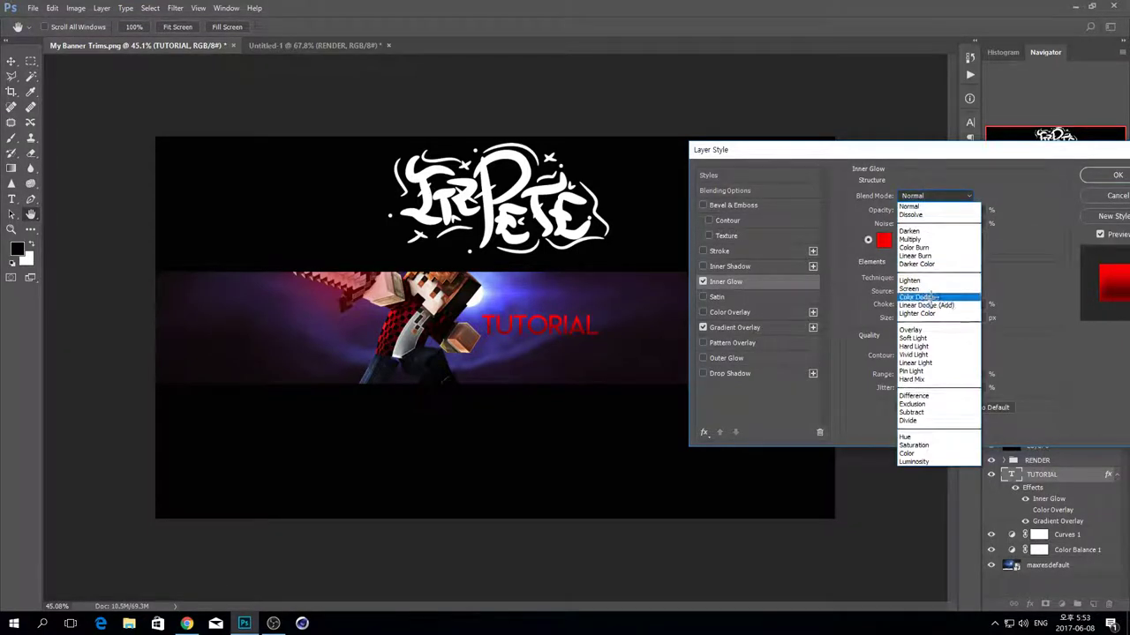
click(926, 297)
click(884, 241)
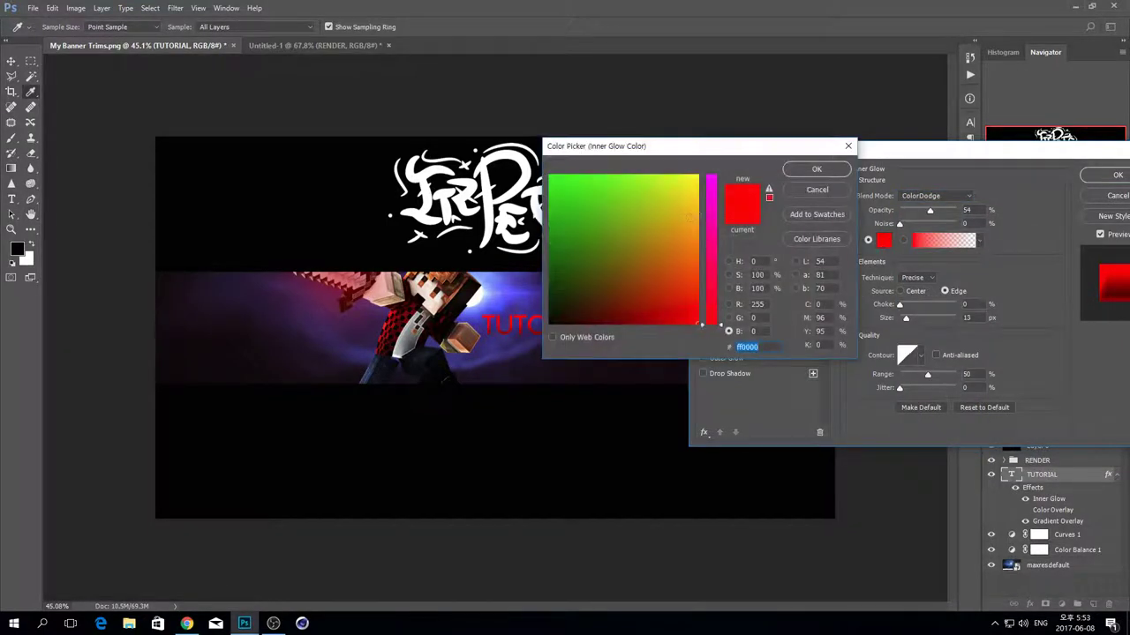
text(ffffff)
click(817, 168)
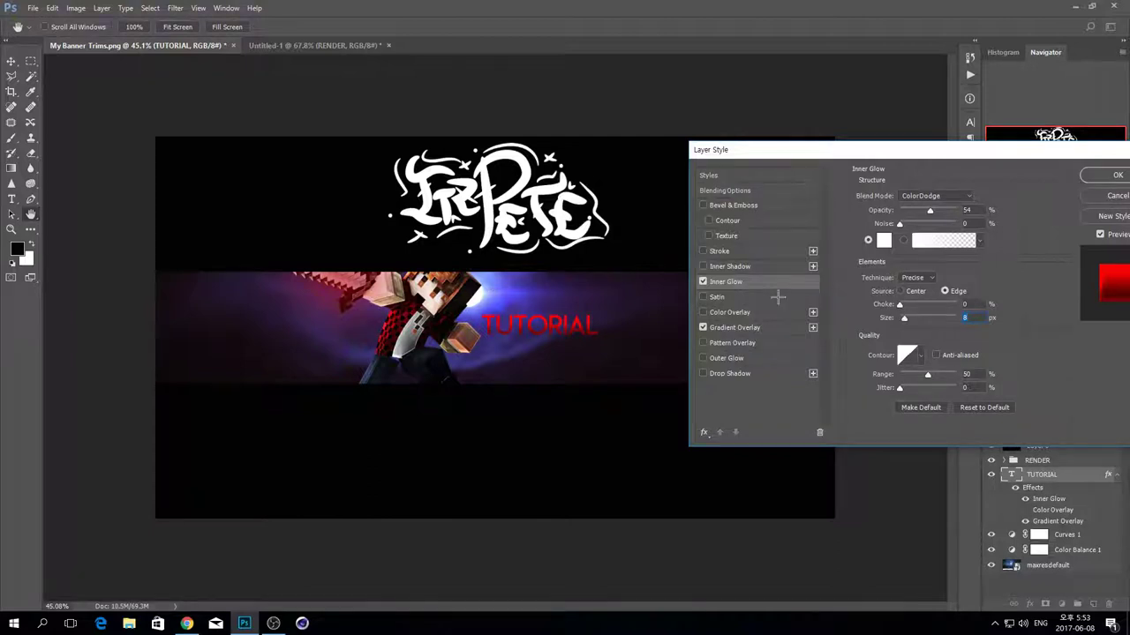
- Add a black outside Stroke to the TUTORIAL text with a size of 6 px
click(704, 252)
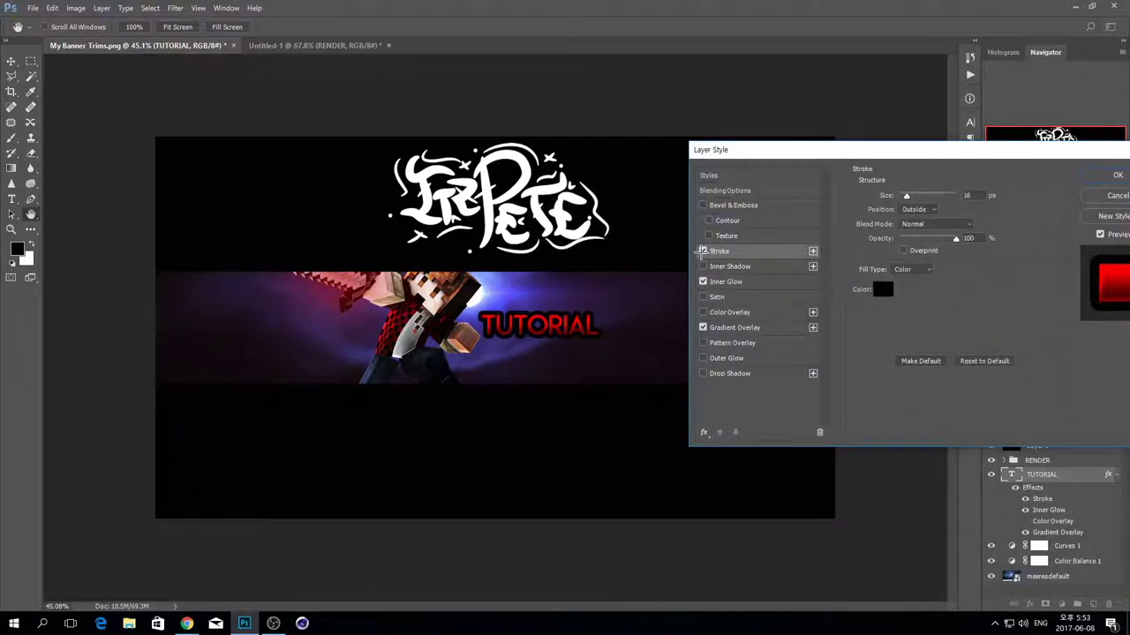
drag(906, 195, 902, 196)
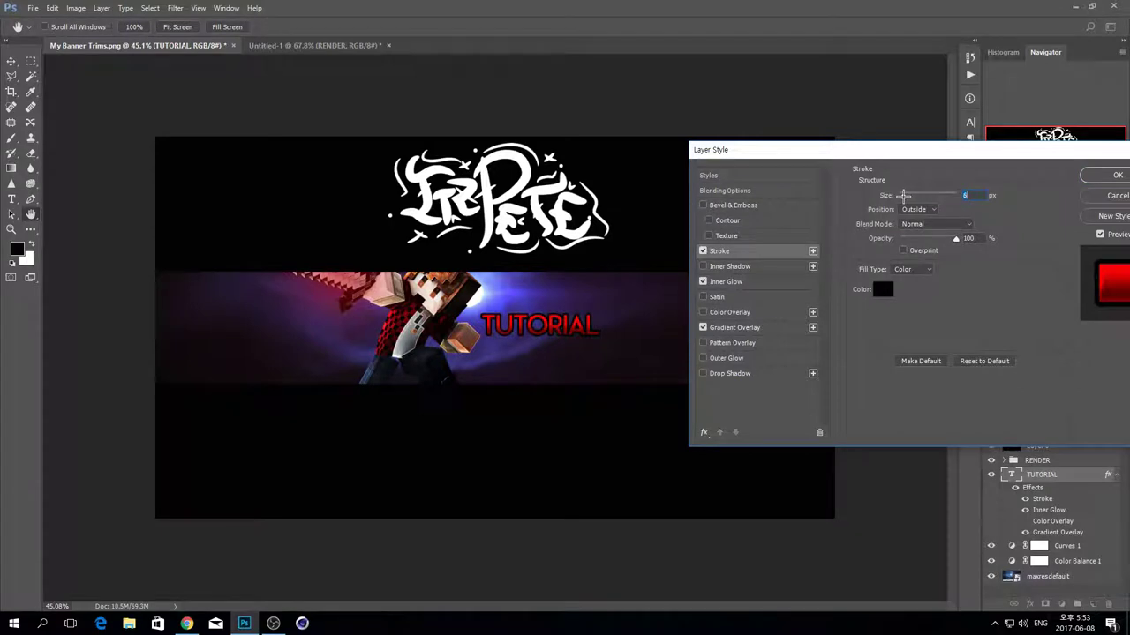
- Turn off the Stroke effect on the TUTORIAL text and apply the layer style
click(703, 251)
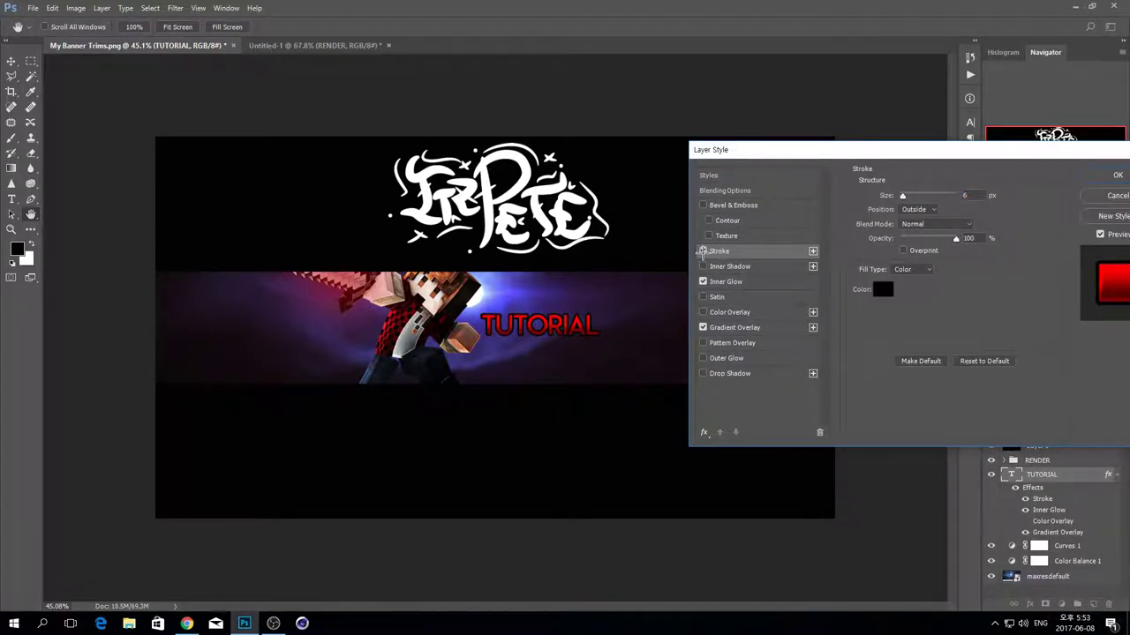
mouse_move(849, 155)
mouse_down()
mouse_move(665, 144)
mouse_move(702, 196)
mouse_up()
click(971, 210)
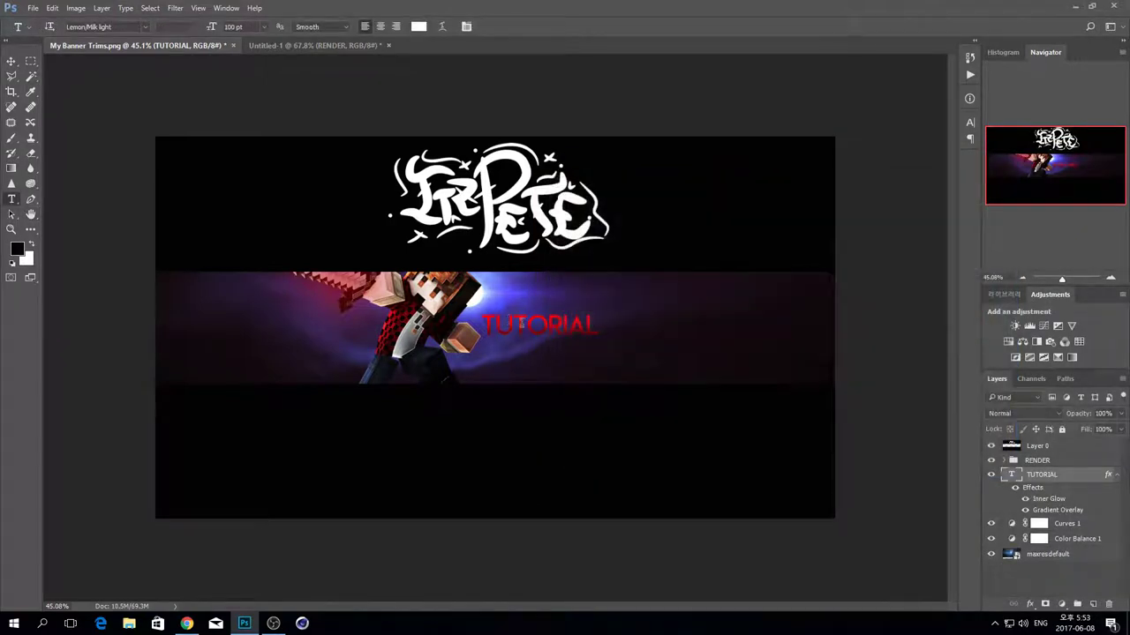
- Space out the title by inserting a space between every letter so it reads T U T O R I A L
click(495, 324)
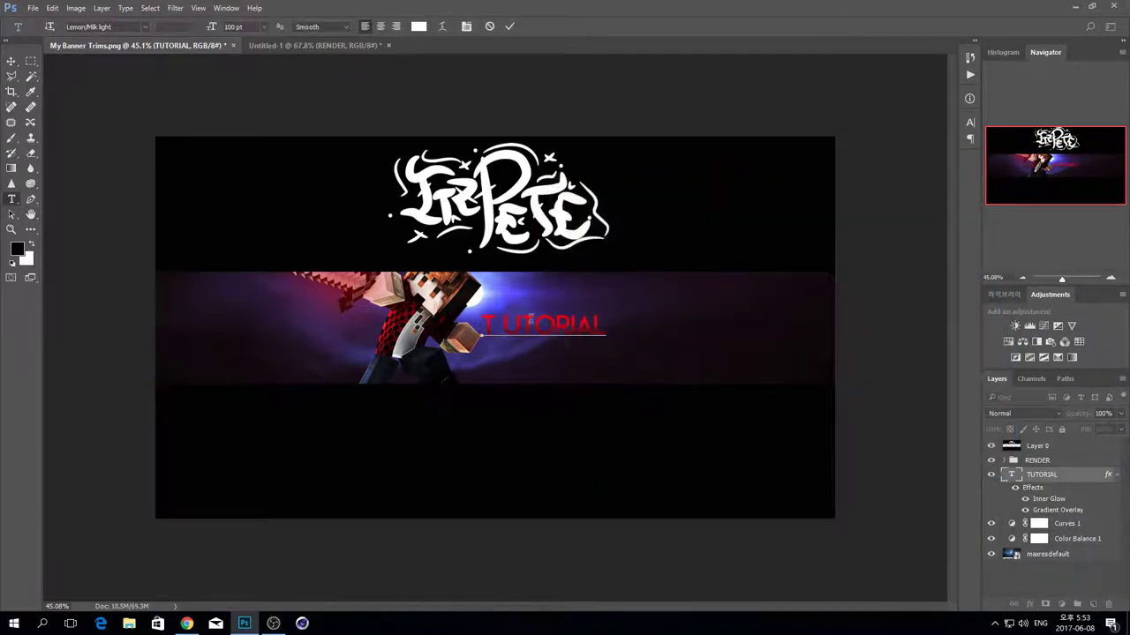
click(546, 325)
click(572, 325)
key(Right)
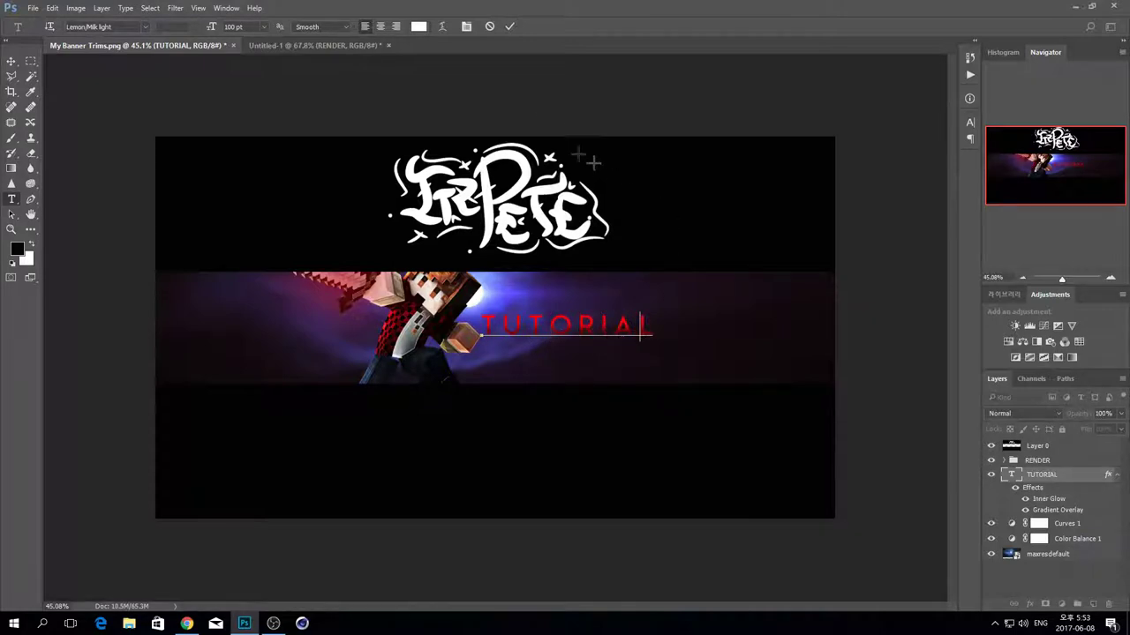
key(ctrl+Return)
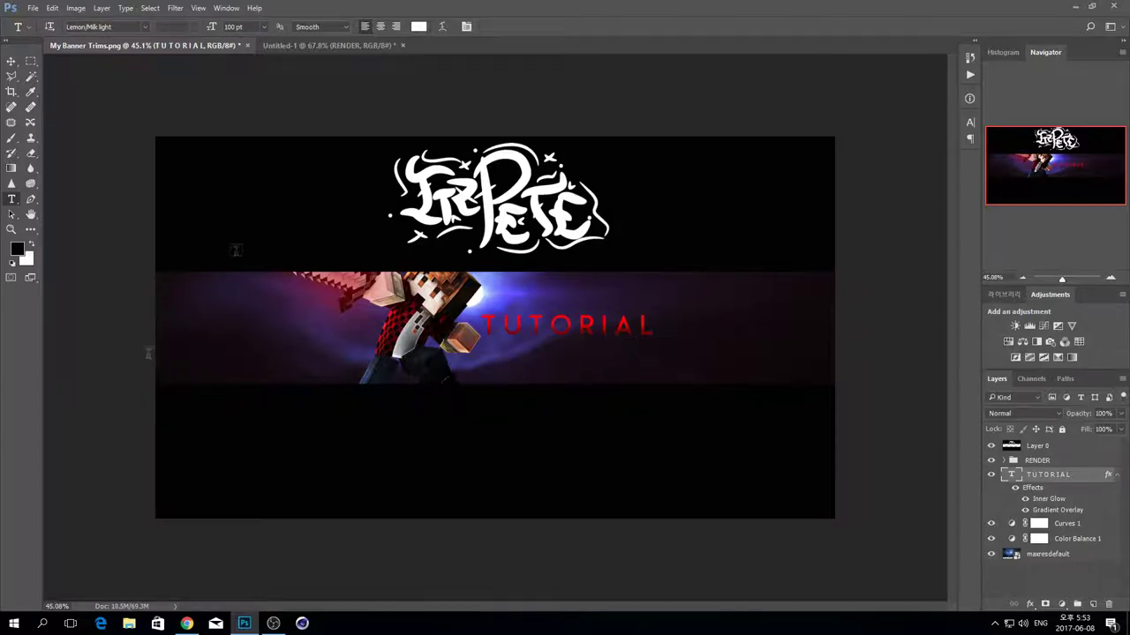
- Switch to Chrome and go to the YouTube home page
click(318, 44)
click(111, 44)
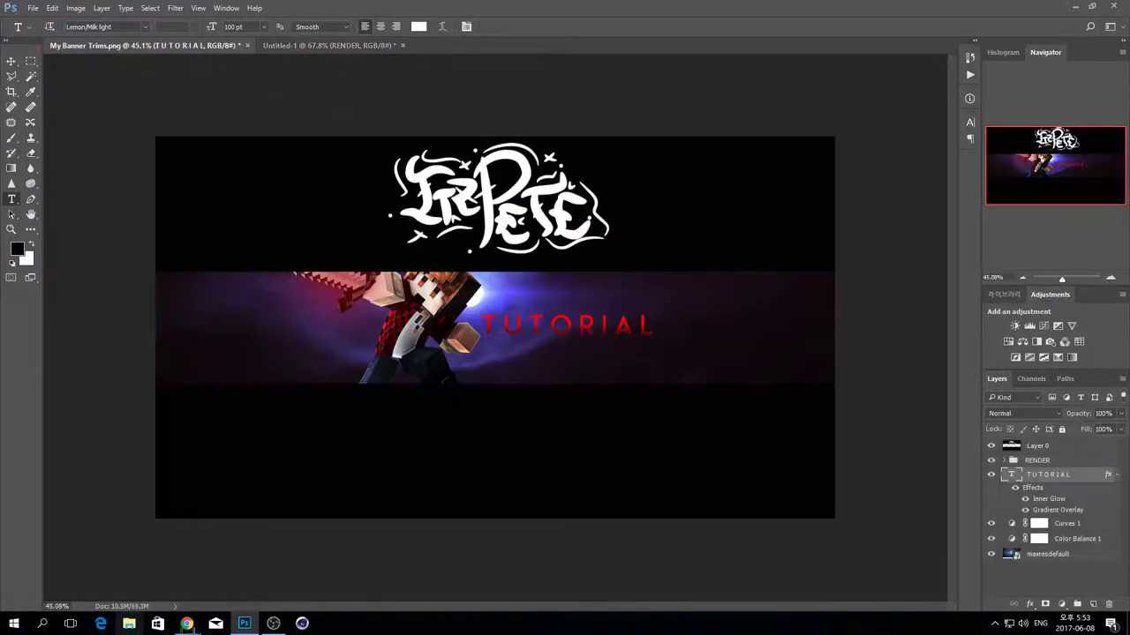
click(187, 623)
click(197, 31)
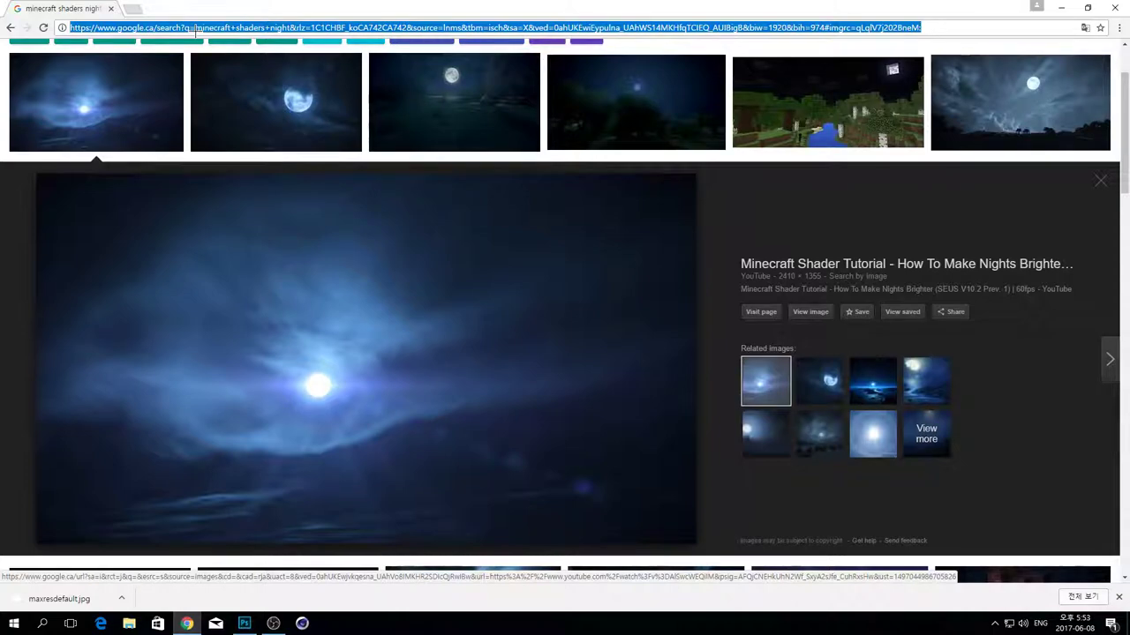
text(y)
key(Return)
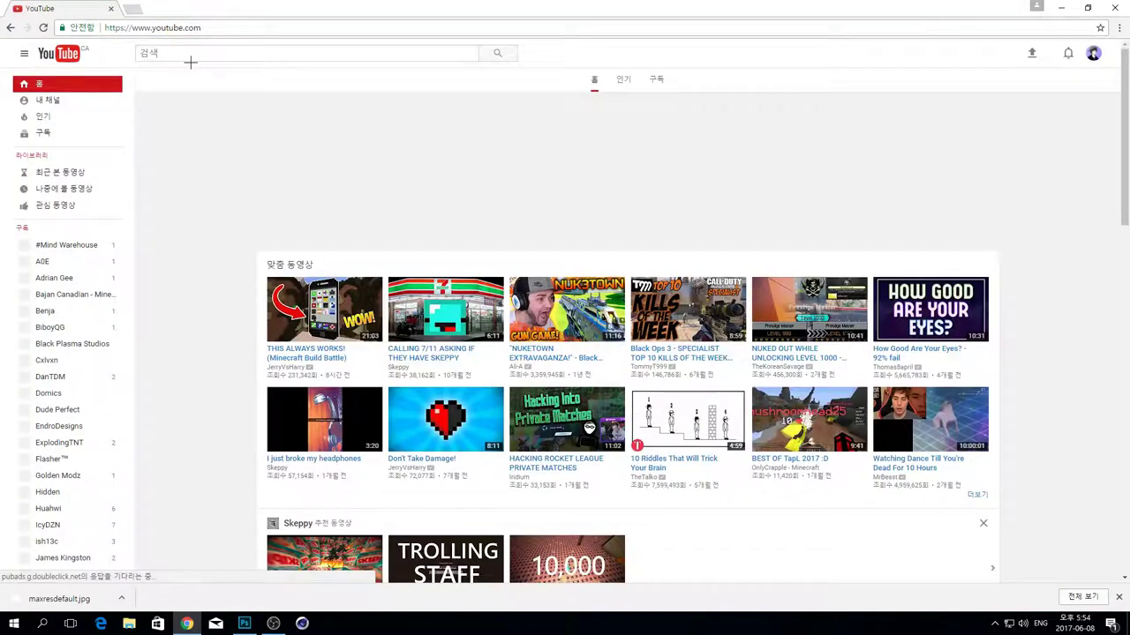
- Search YouTube for "shadows 25k cc pack"
click(201, 49)
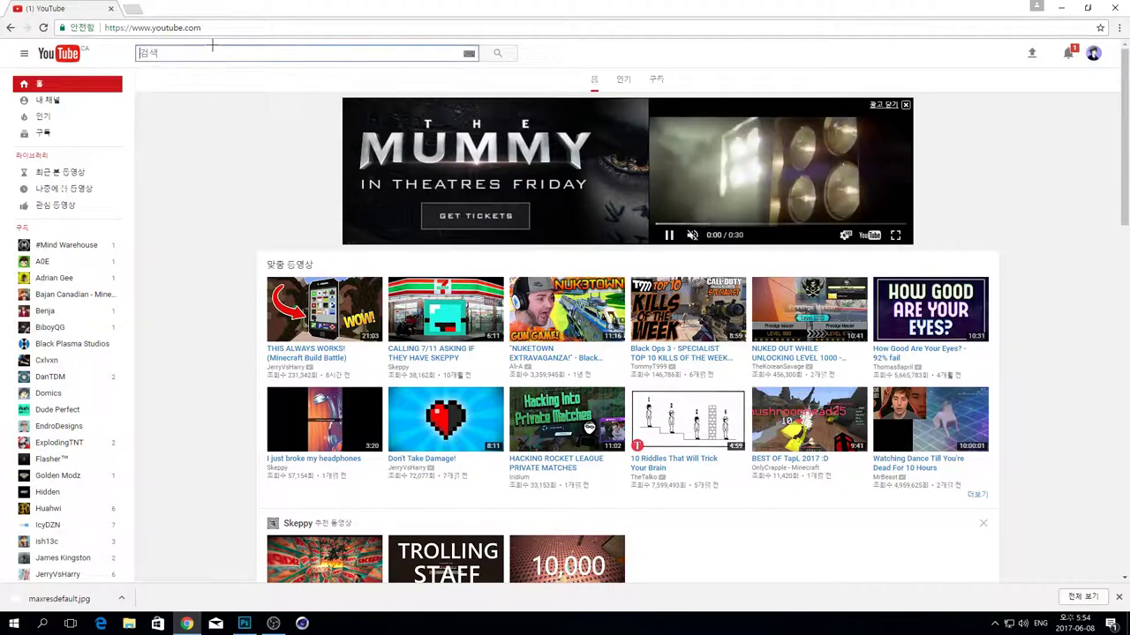
text(shadows)
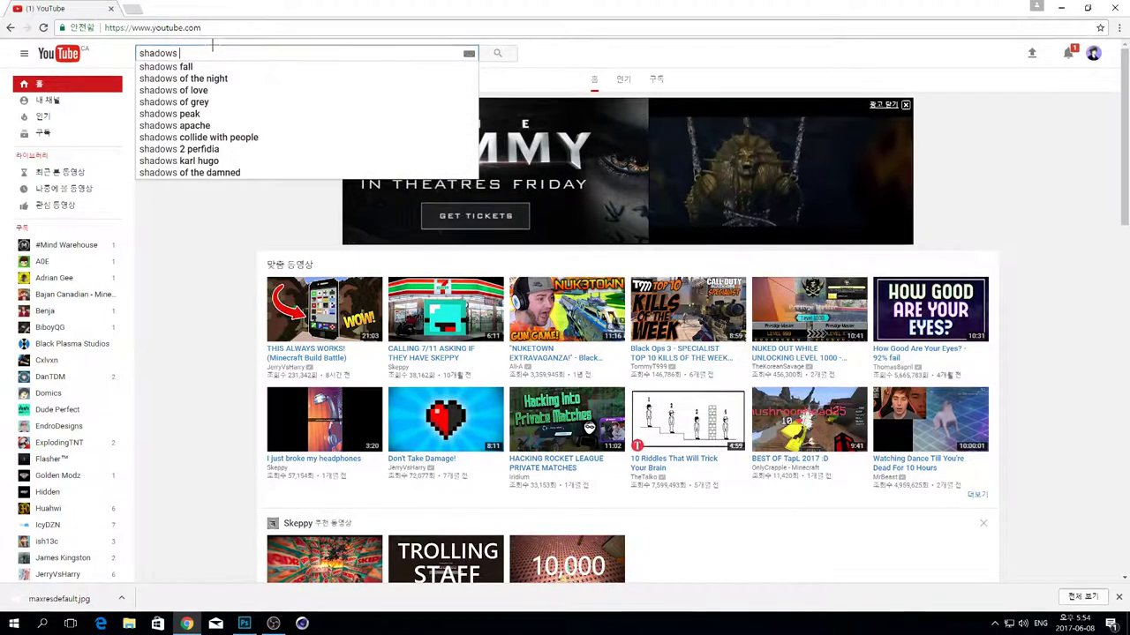
text( 3)
key(BackSpace)
text(2)
key(BackSpace)
text(3)
key(BackSpace)
text(25k)
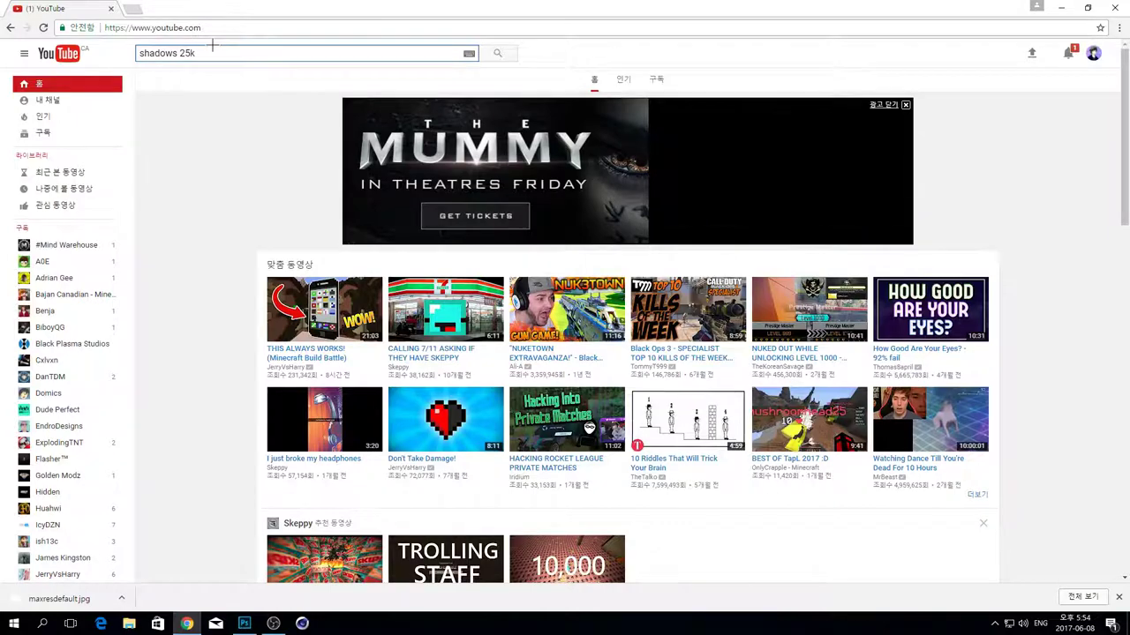
text( cc pack)
key(Return)
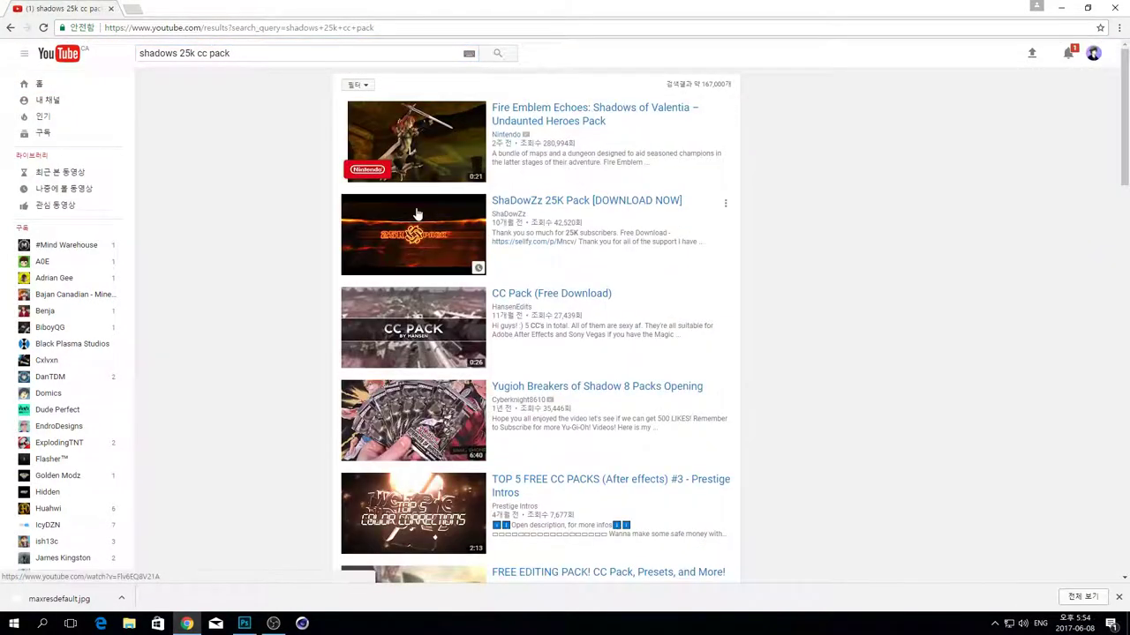
- Open the ShaDowZz 25K Pack video, skip ahead in its preview and locate the free download link in the description
click(418, 214)
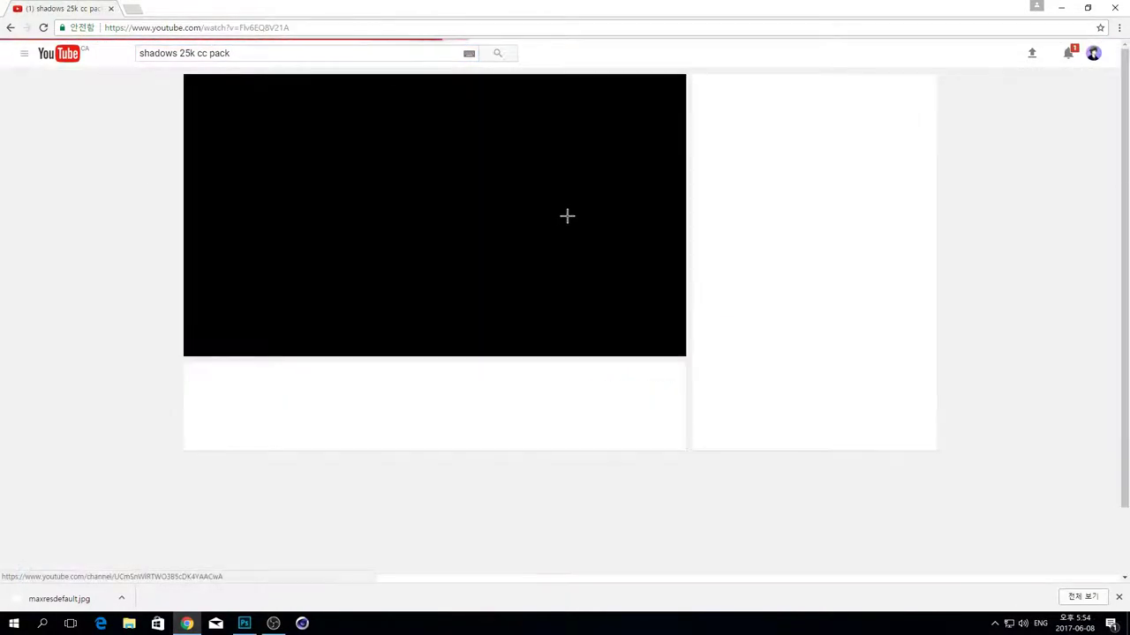
click(393, 230)
click(352, 334)
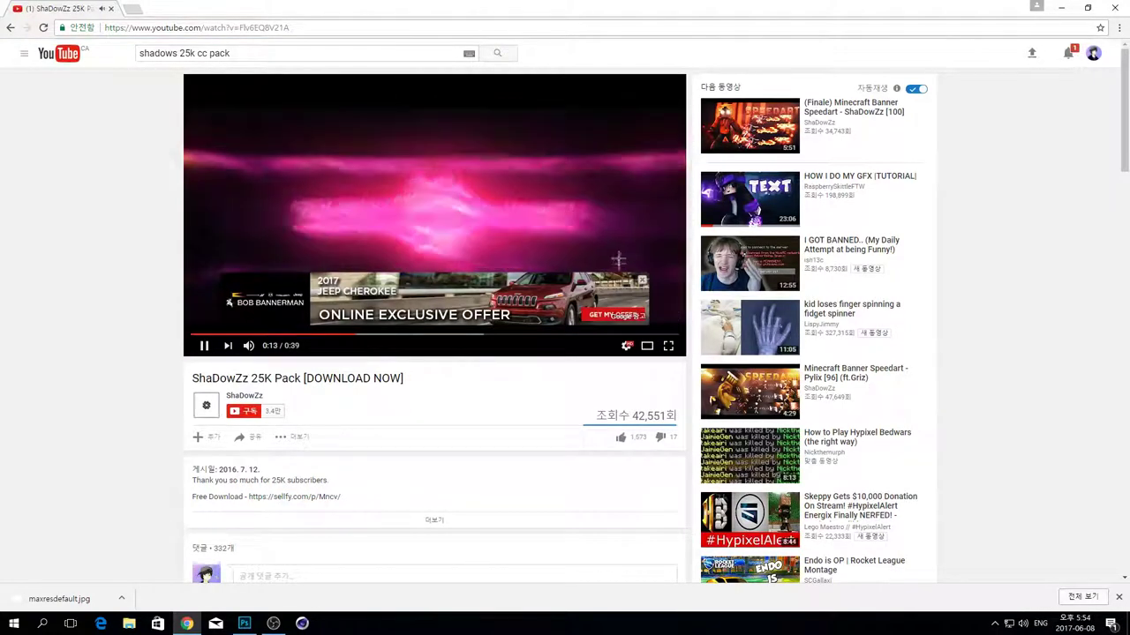
click(500, 245)
click(296, 498)
click(291, 497)
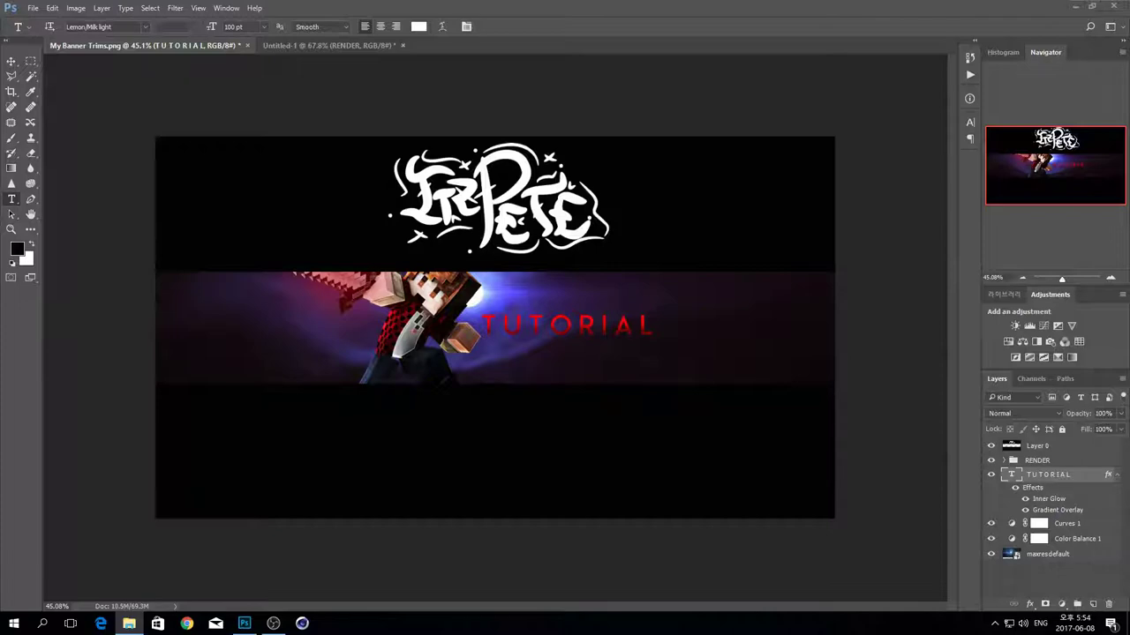
- Switch to File Explorer, open ShaDowZz_25K_Pack (1) from Minecraft speed ar > RIGS in Photoshop, and decline creating a library from it
click(129, 624)
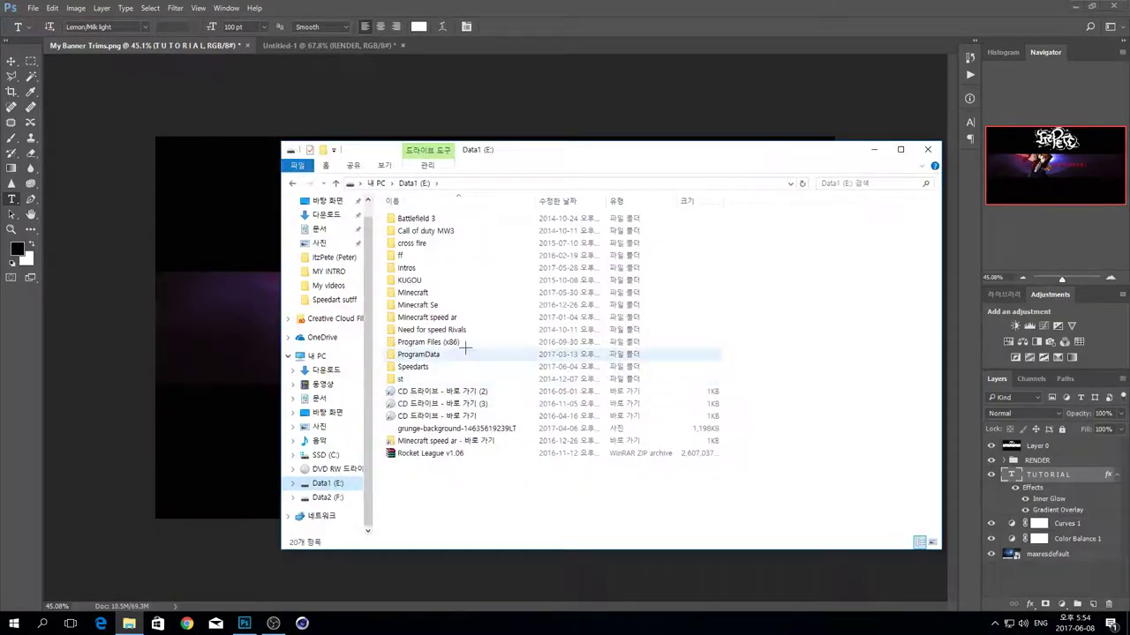
double_click(462, 315)
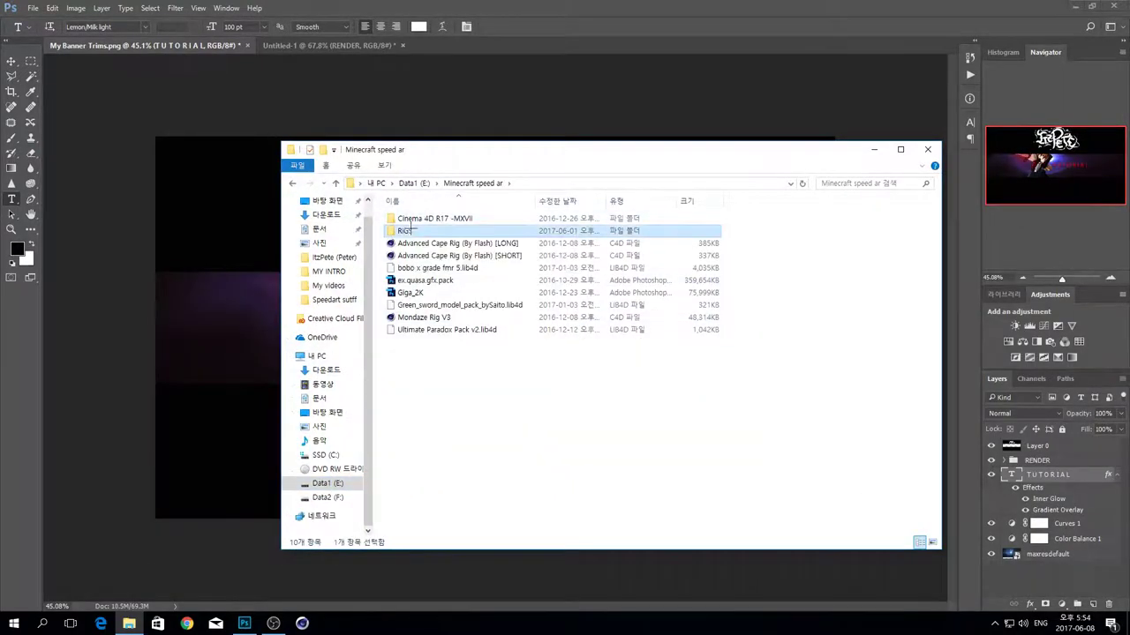
double_click(415, 229)
scroll(583, 523, down, 10)
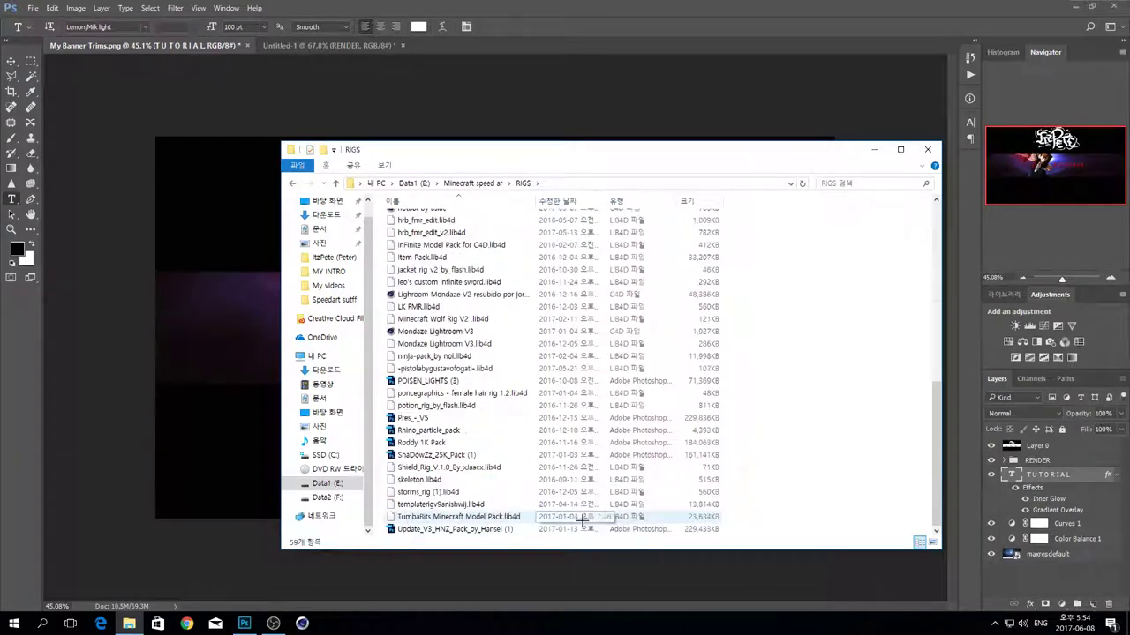
click(480, 456)
double_click(480, 455)
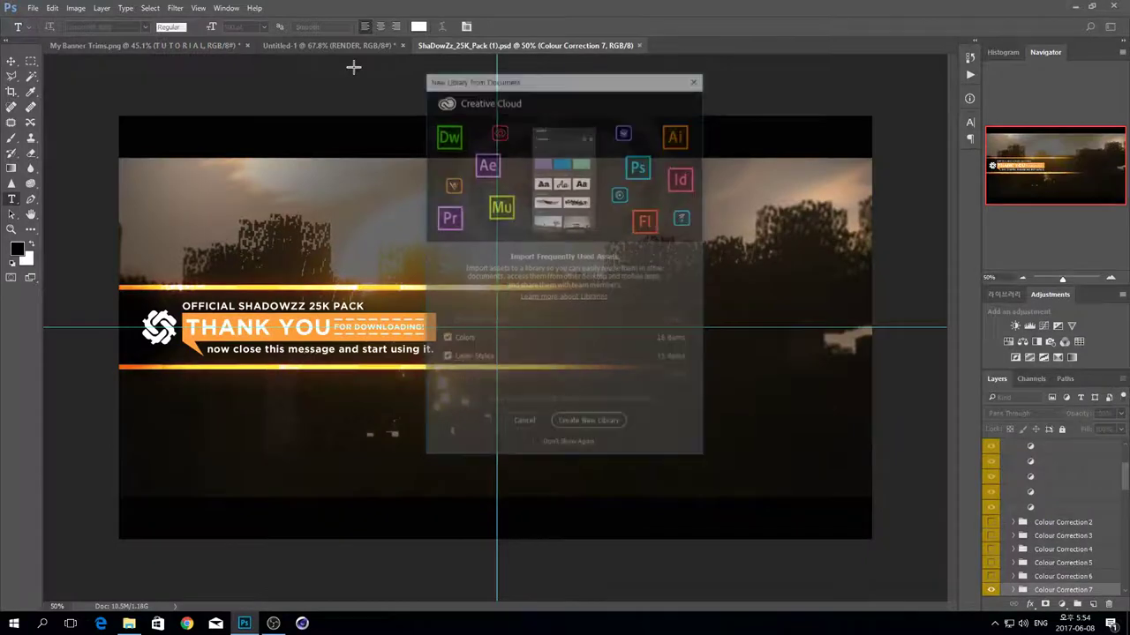
click(534, 427)
- Hide the Black Bars layer and the Rainbow Feature and Welcome Message groups in the pack, keeping Colour Corrections shown
scroll(1027, 495, up, 3)
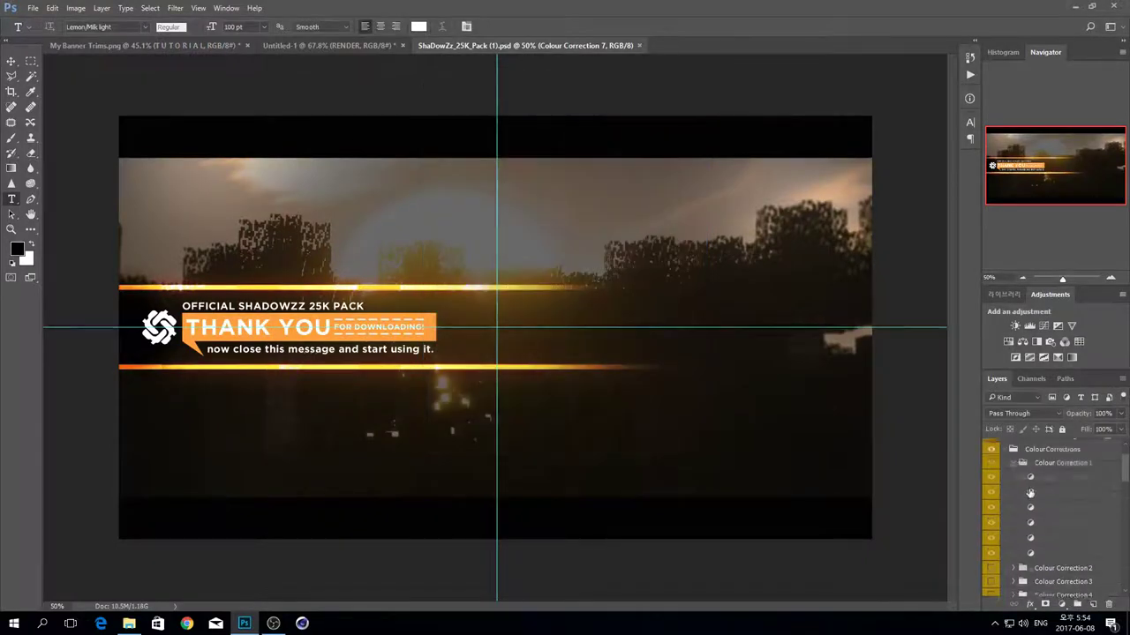
click(991, 446)
drag(991, 460, 990, 488)
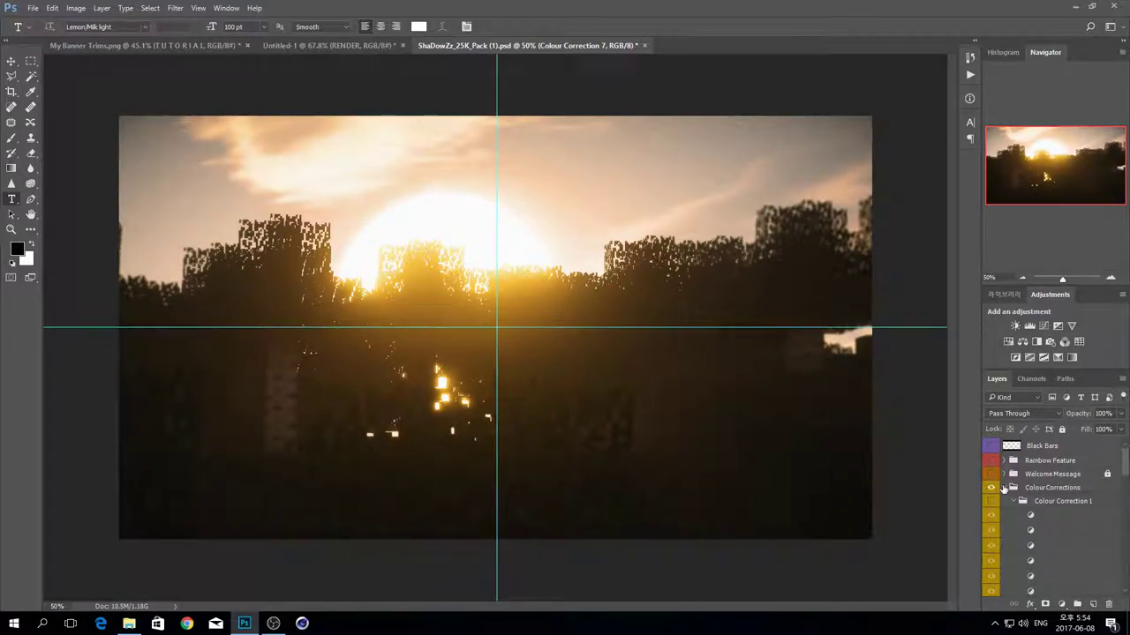
click(1005, 488)
scroll(1006, 486, down, 1)
click(1004, 475)
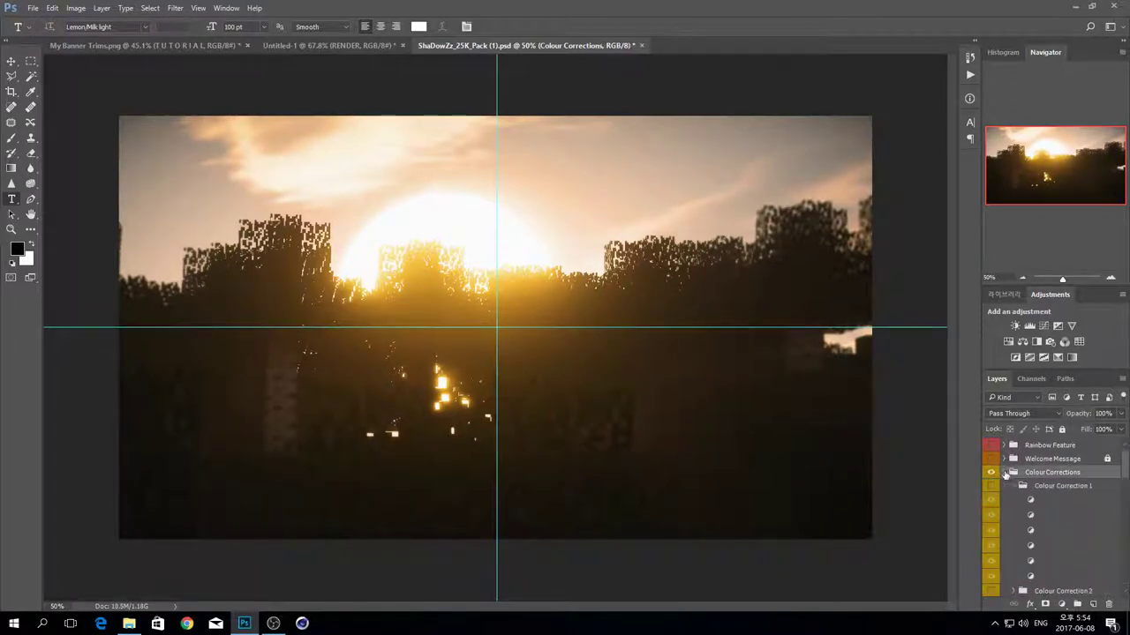
- Preview the first Colour Correction groups one at a time and hide Colour Correction 7
scroll(1009, 482, down, 2)
scroll(1010, 494, down, 1)
click(991, 535)
click(991, 535)
scroll(992, 535, up, 2)
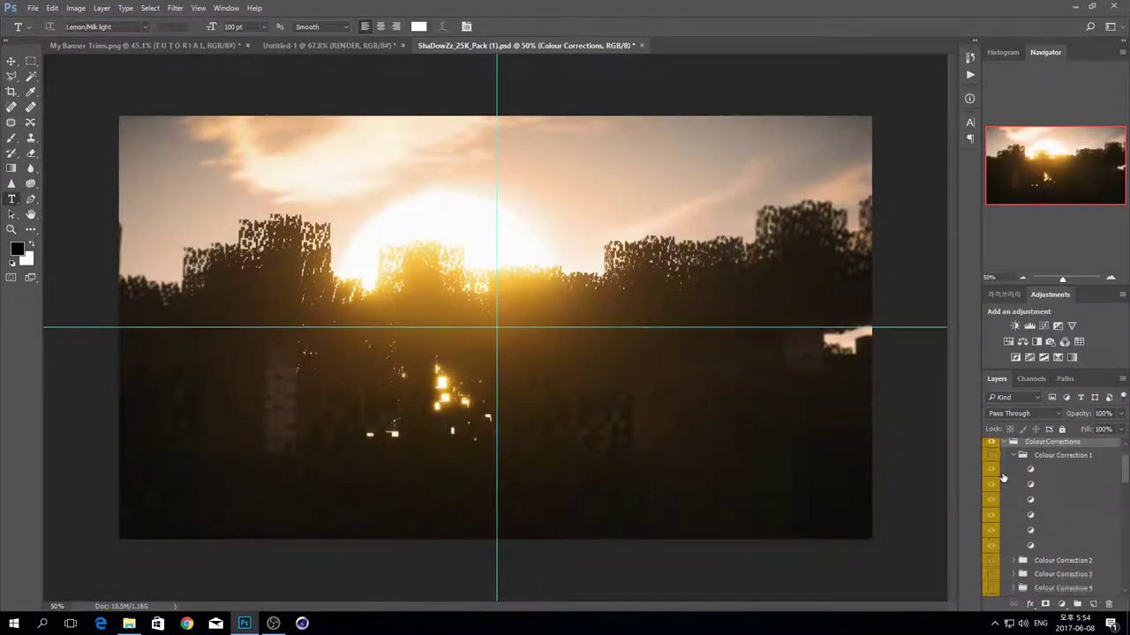
scroll(1004, 478, down, 2)
click(992, 519)
click(991, 532)
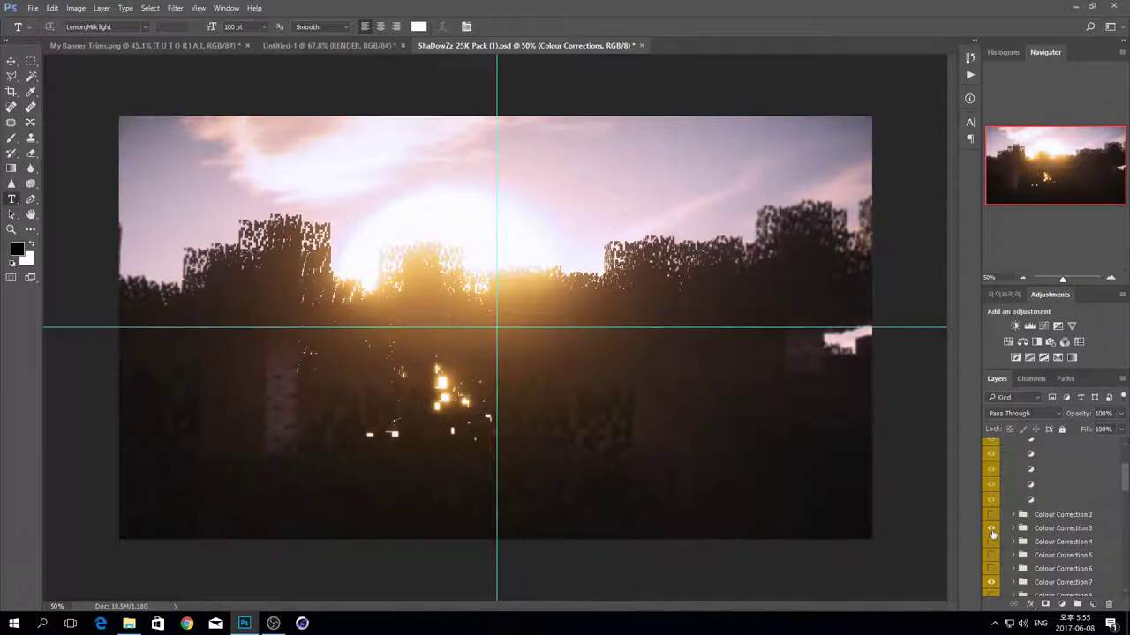
click(991, 531)
click(991, 544)
click(991, 543)
click(991, 548)
scroll(992, 538, down, 2)
click(991, 553)
click(991, 569)
click(991, 569)
scroll(992, 572, down, 1)
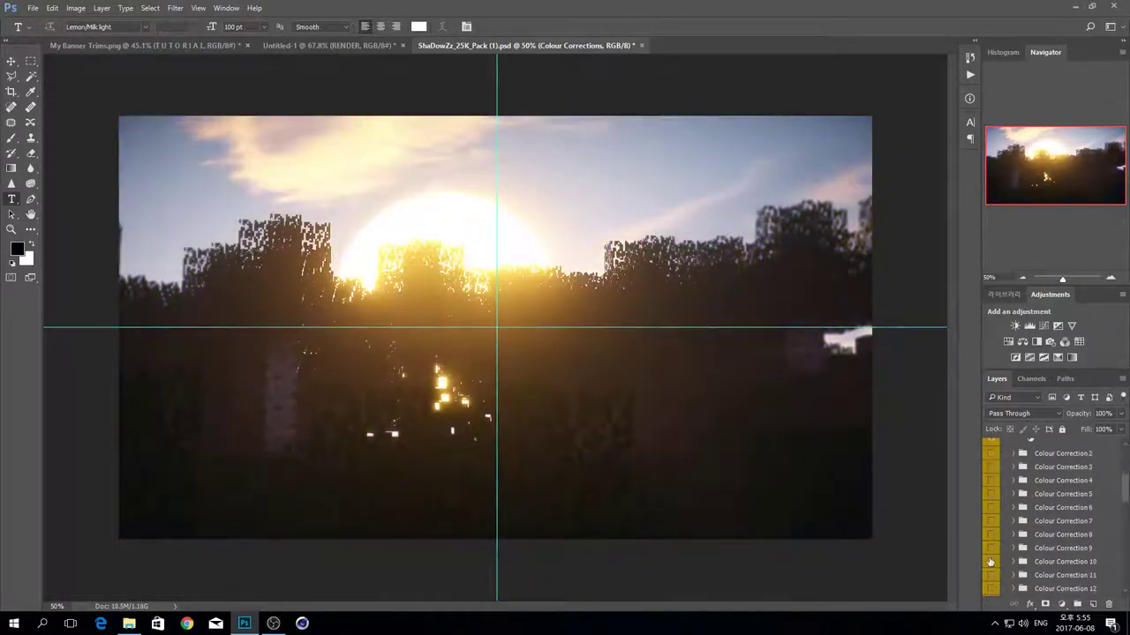
- Preview the Colour Correction groups from number 10 onward and leave only Colour Correction 15 shown
click(991, 562)
click(991, 562)
click(991, 576)
click(991, 575)
click(992, 575)
click(991, 575)
scroll(991, 576, down, 2)
click(991, 574)
click(992, 576)
scroll(991, 578, down, 3)
click(991, 575)
click(991, 575)
click(992, 581)
- Duplicate the Colour Correction 15 group into the My Banner Trims.png document
right_click(1059, 578)
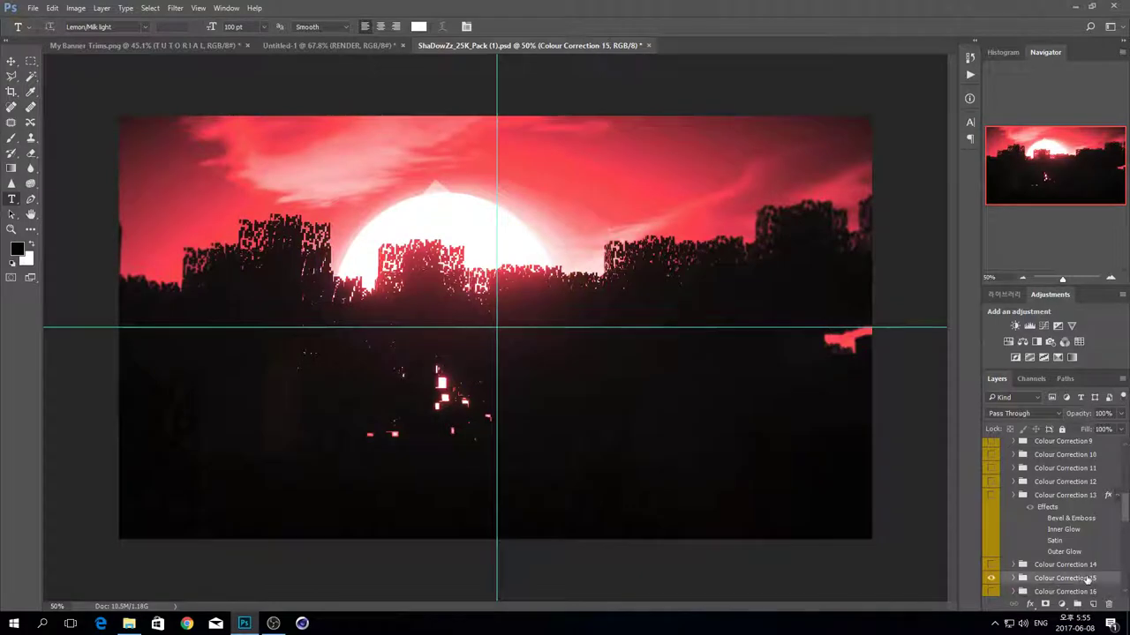
click(1045, 219)
click(547, 230)
click(529, 240)
click(565, 230)
click(529, 241)
click(667, 190)
right_click(1085, 580)
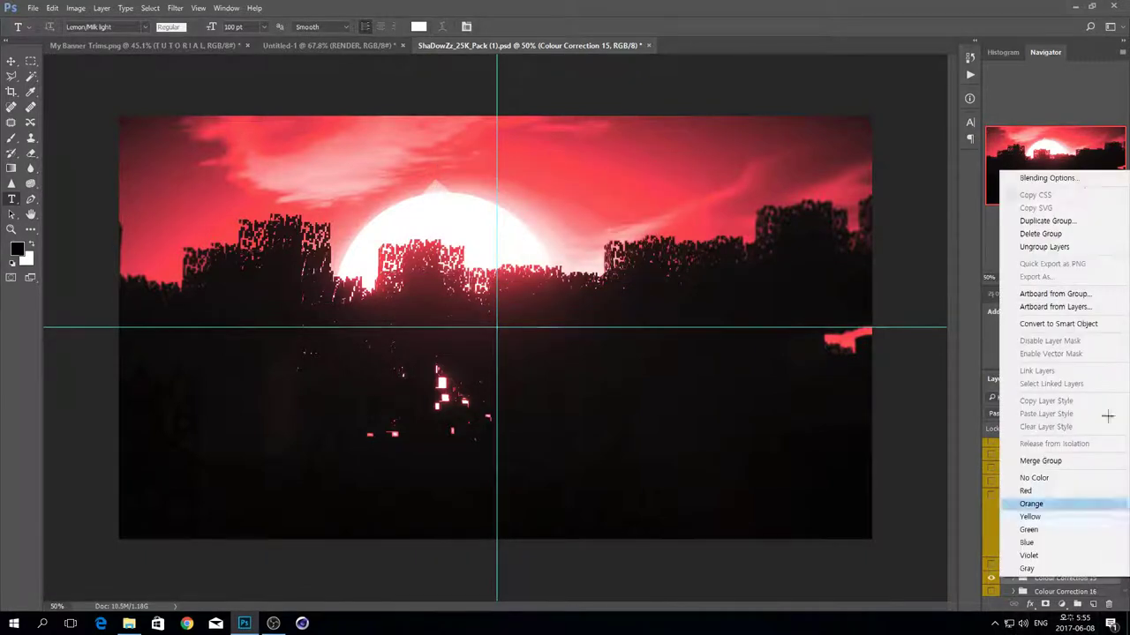
click(1045, 219)
click(525, 231)
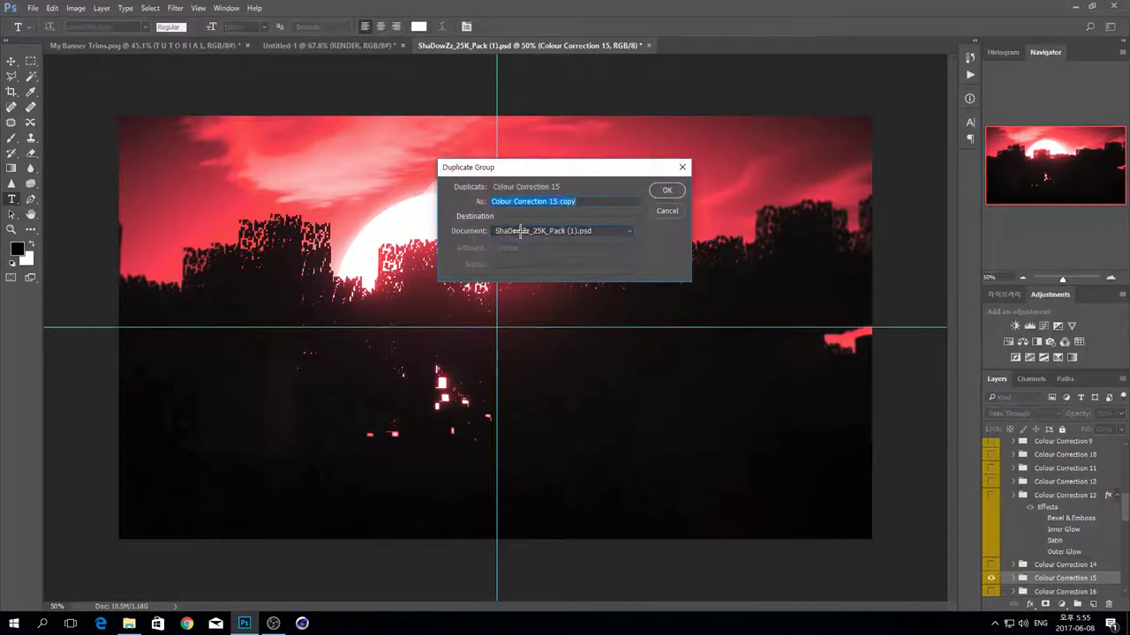
click(529, 242)
click(667, 190)
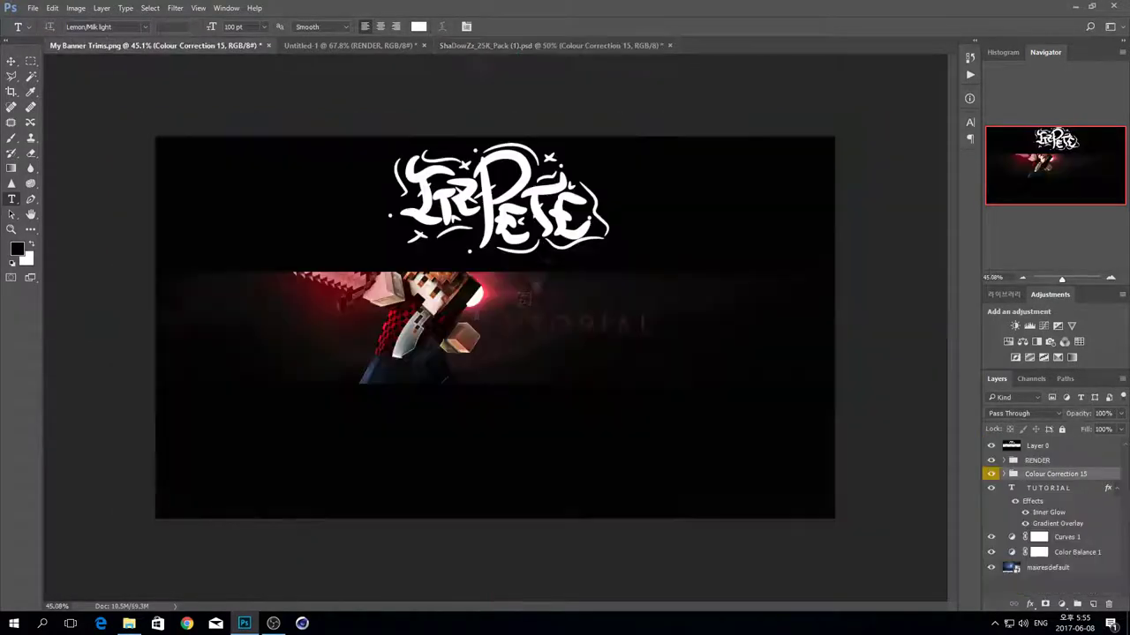
- In My Banner Trims.png, move the Colour Correction 15 group below Color Balance 1, directly above the maxresdefault background
click(132, 45)
drag(1048, 476, 1072, 560)
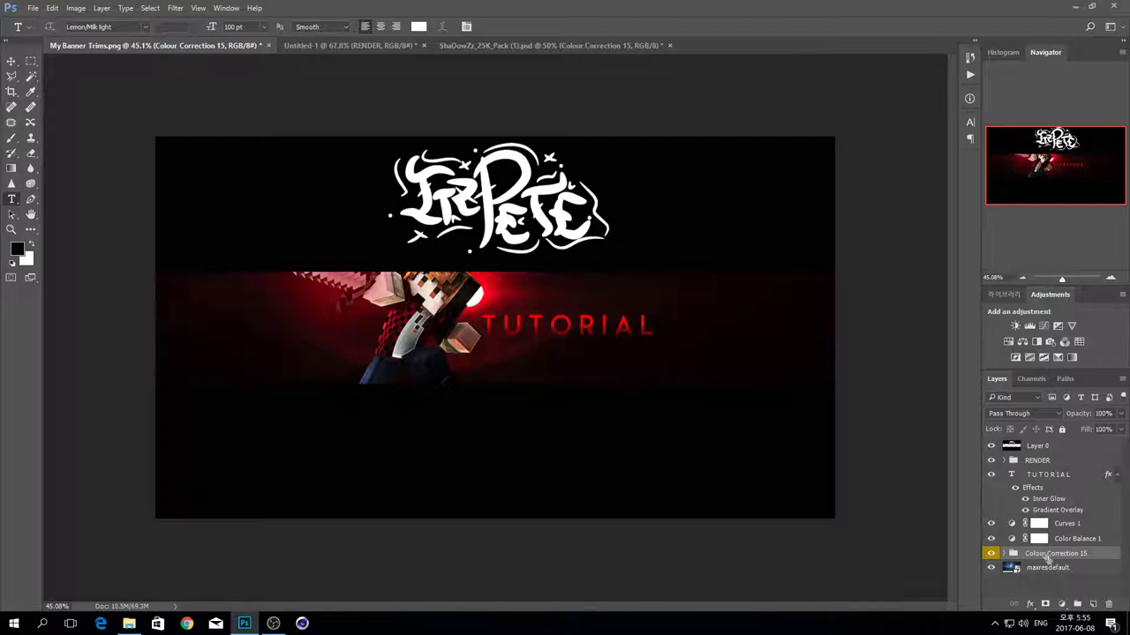
click(1026, 572)
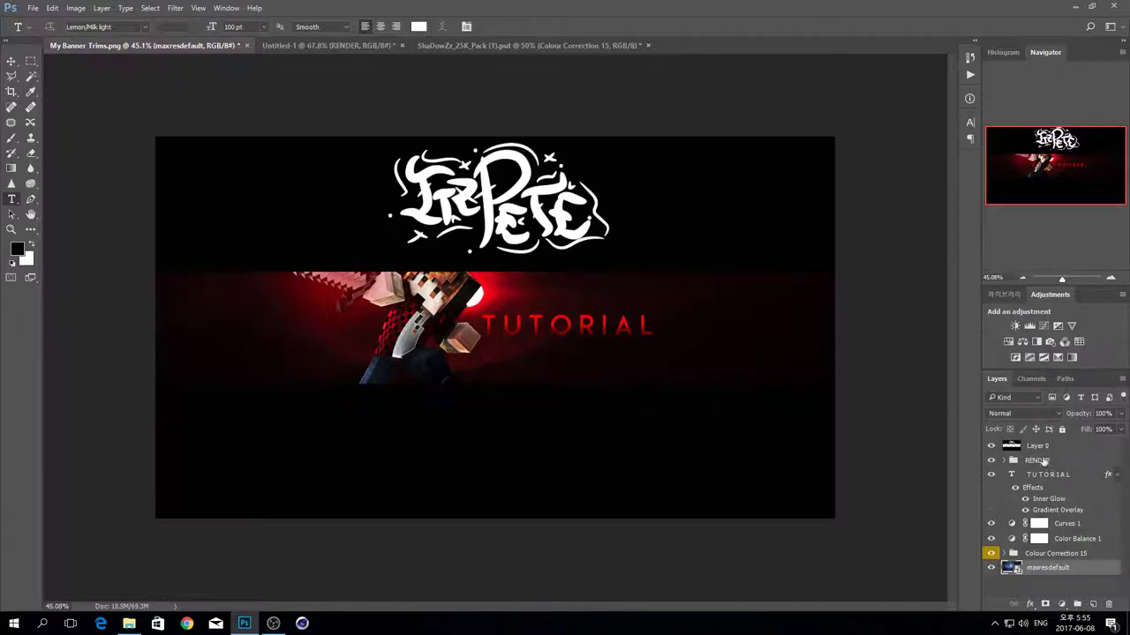
- Add a Curves adjustment above the RENDER group and darken it with a point at input 96, output 41
click(1037, 459)
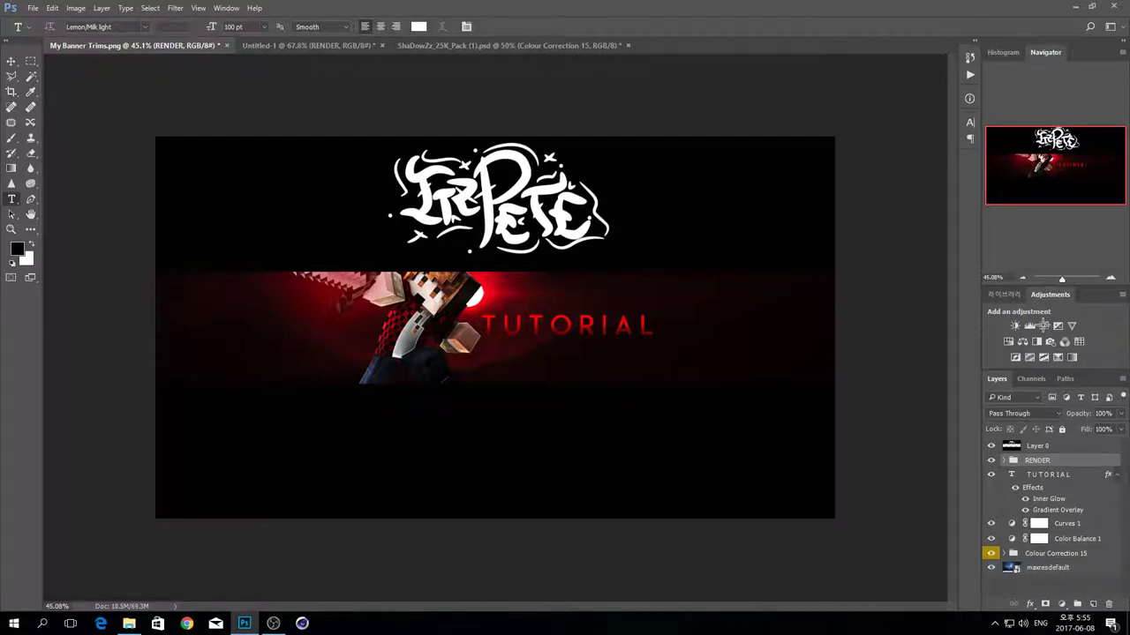
click(1043, 325)
drag(869, 233, 880, 240)
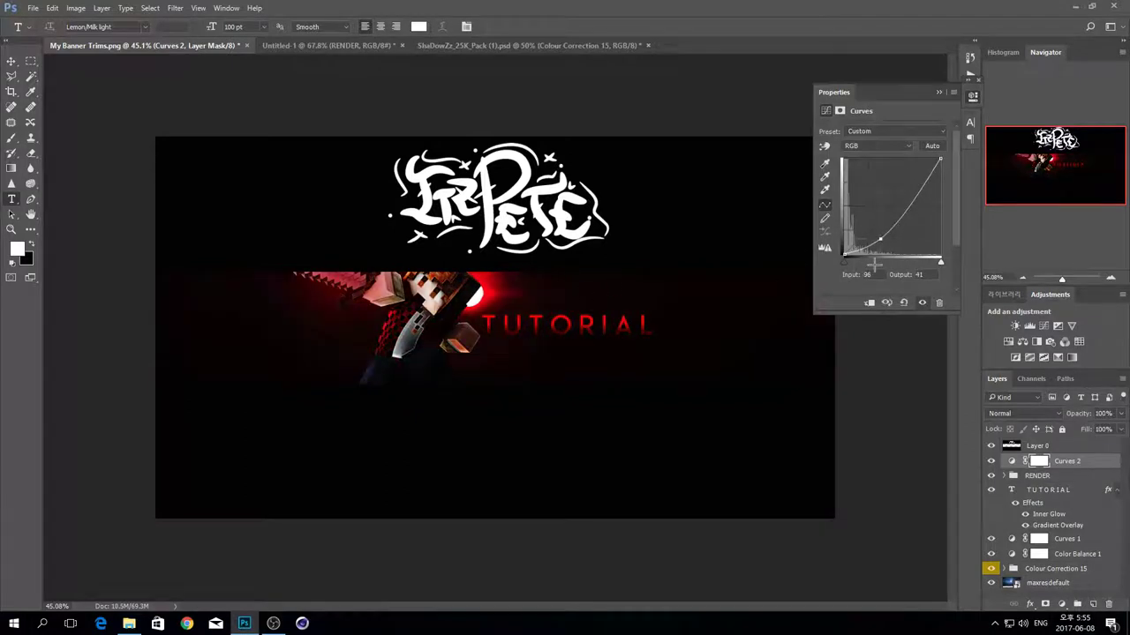
click(972, 95)
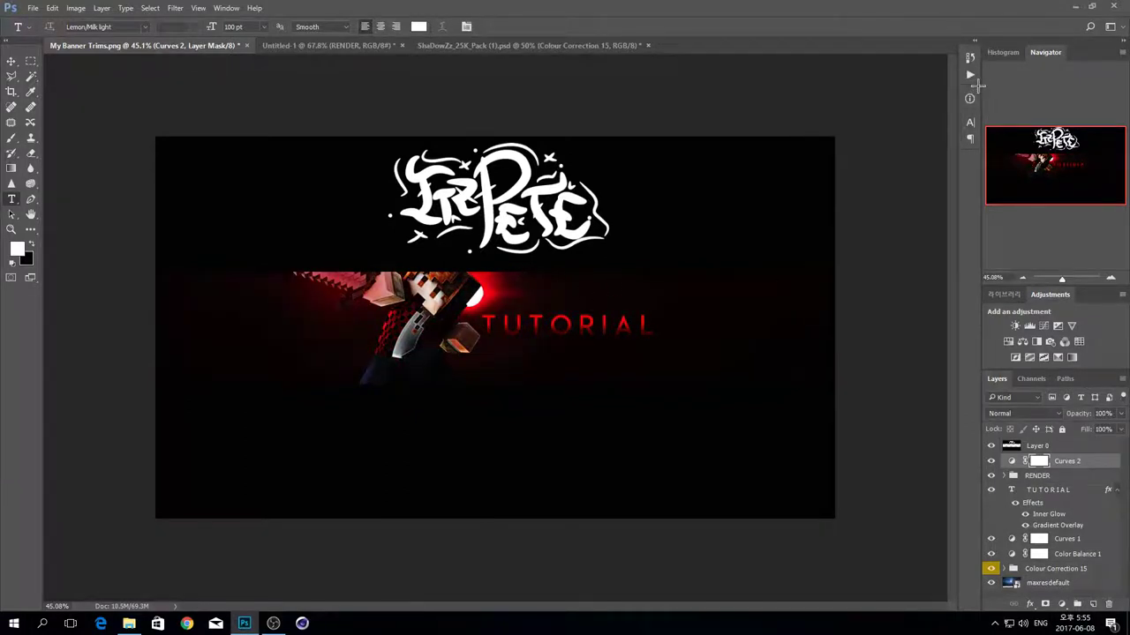
- Add a Color Balance adjustment above Curves 2 and set the midtones' Cyan–Red to +100
click(1022, 342)
drag(894, 161, 1000, 154)
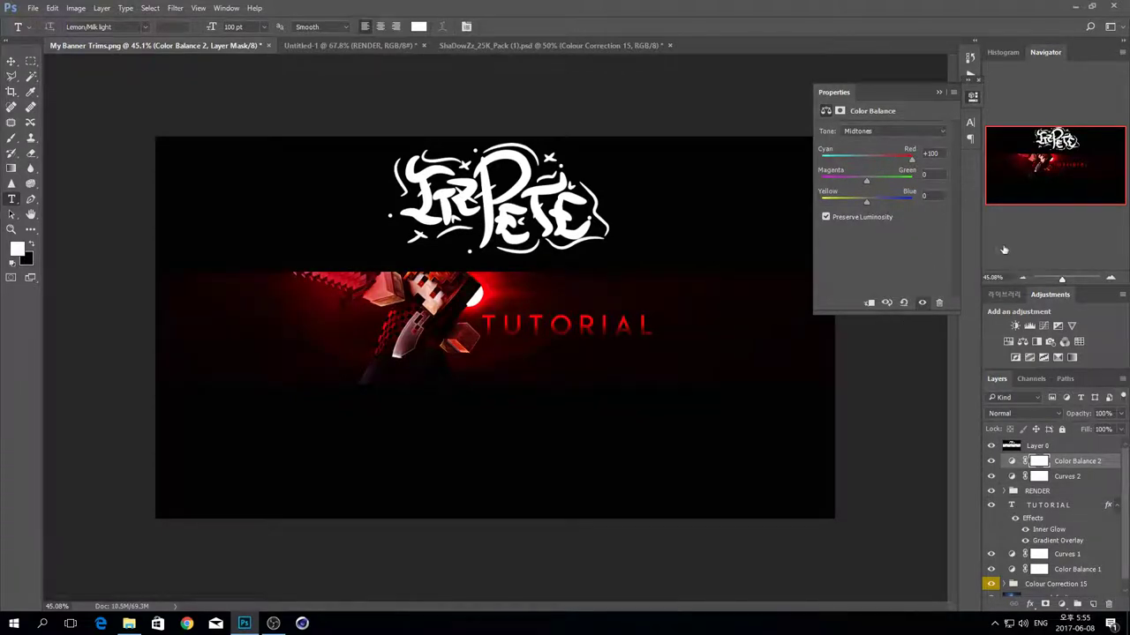
- Add a new empty layer above Color Balance 2 and switch to the full-screen view with the menu bar
click(973, 94)
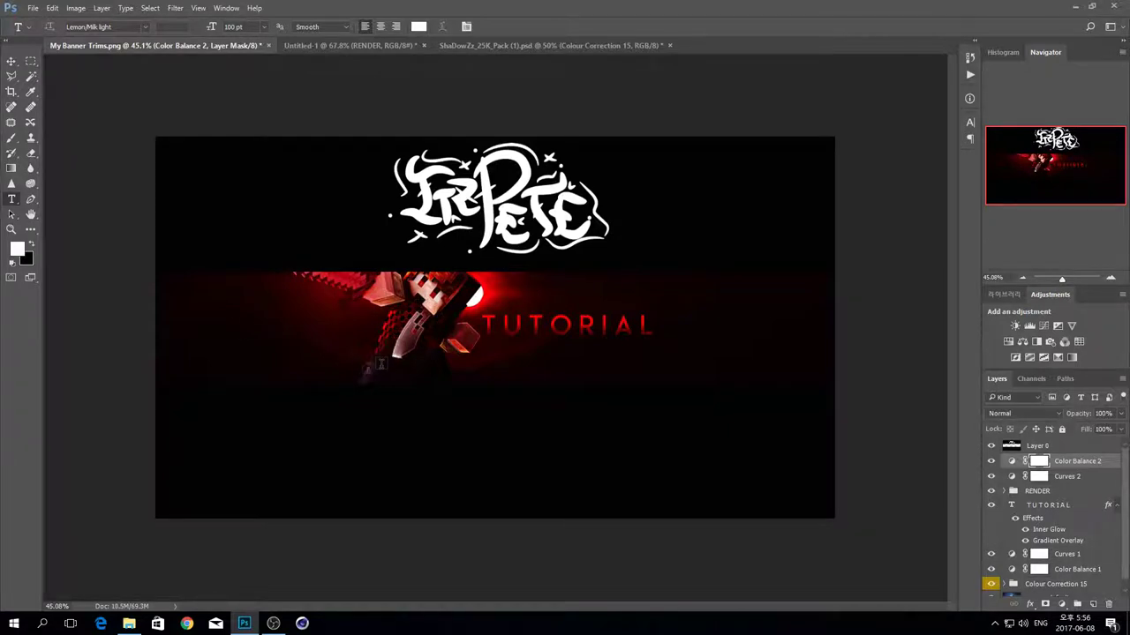
click(1092, 605)
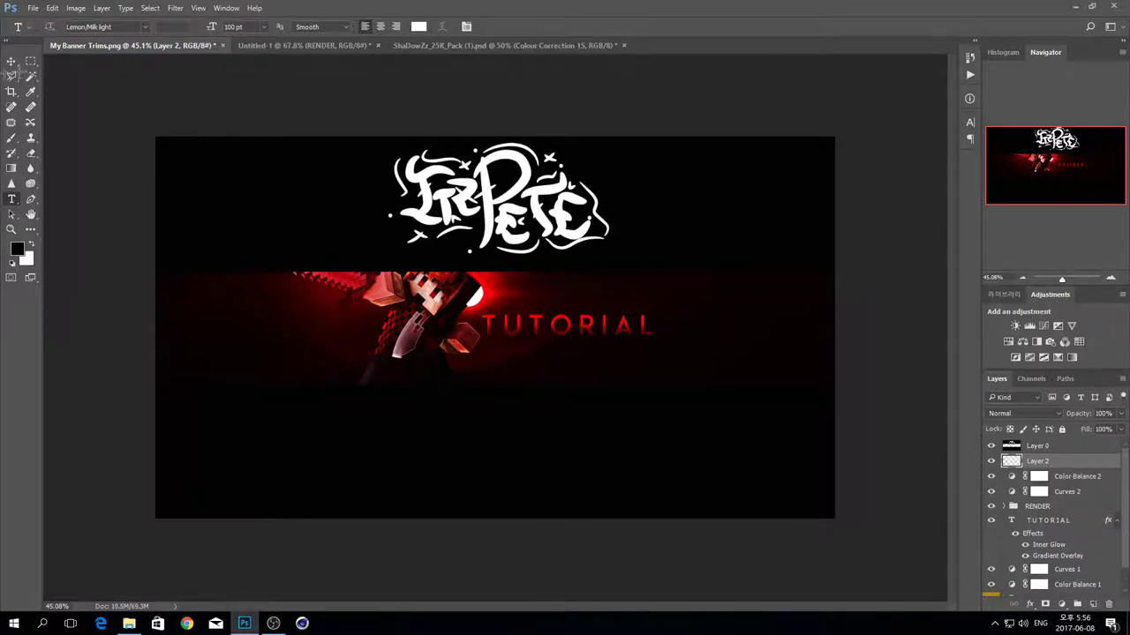
click(30, 61)
drag(141, 270, 213, 279)
key(f)
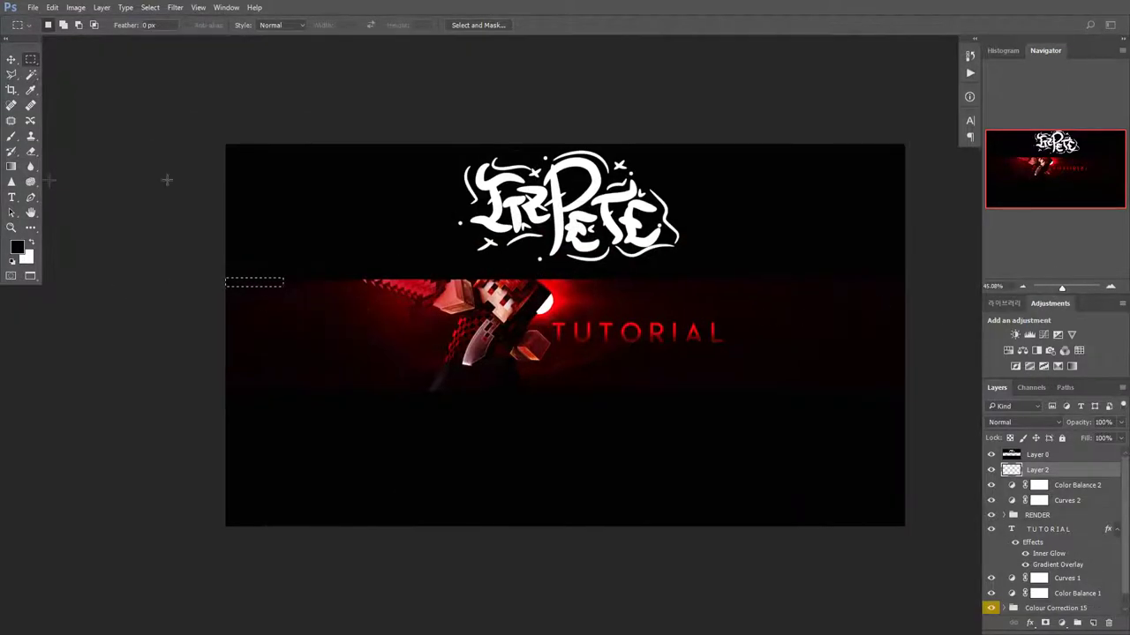
key(ctrl+d)
scroll(512, 383, down, 1)
scroll(516, 383, up, 2)
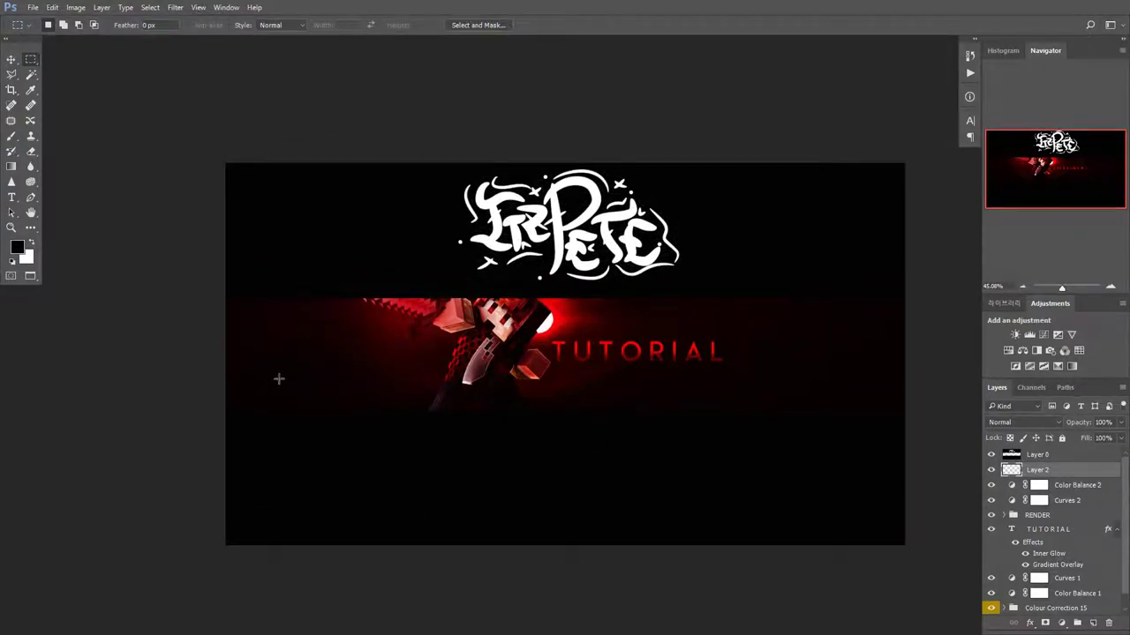
click(238, 298)
alt+scroll(256, 324, up, 3)
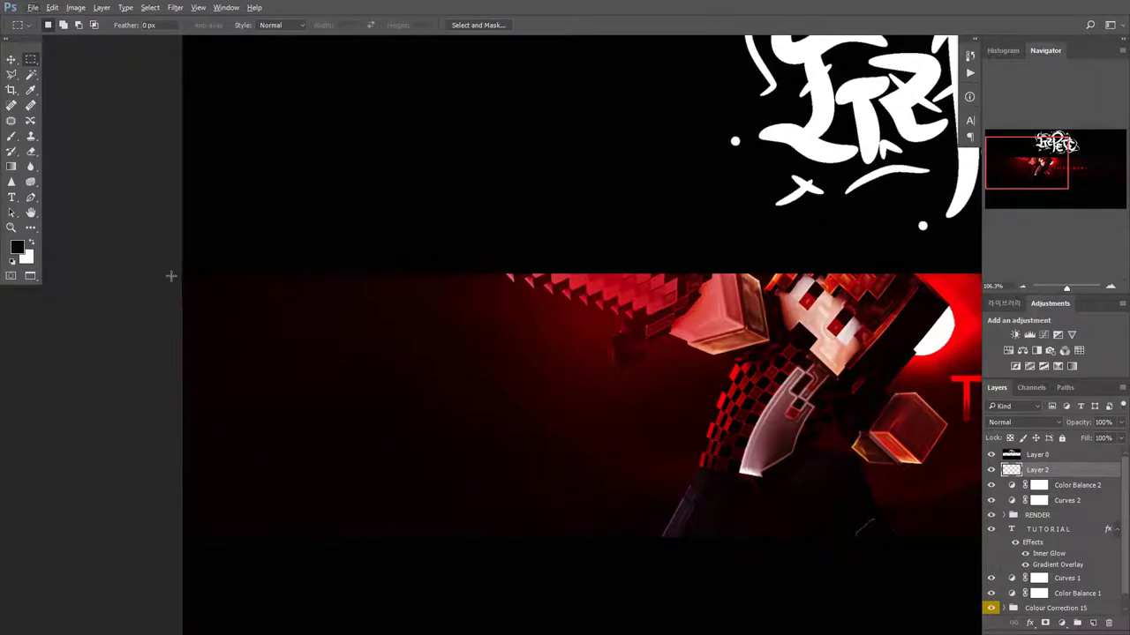
drag(171, 274, 251, 287)
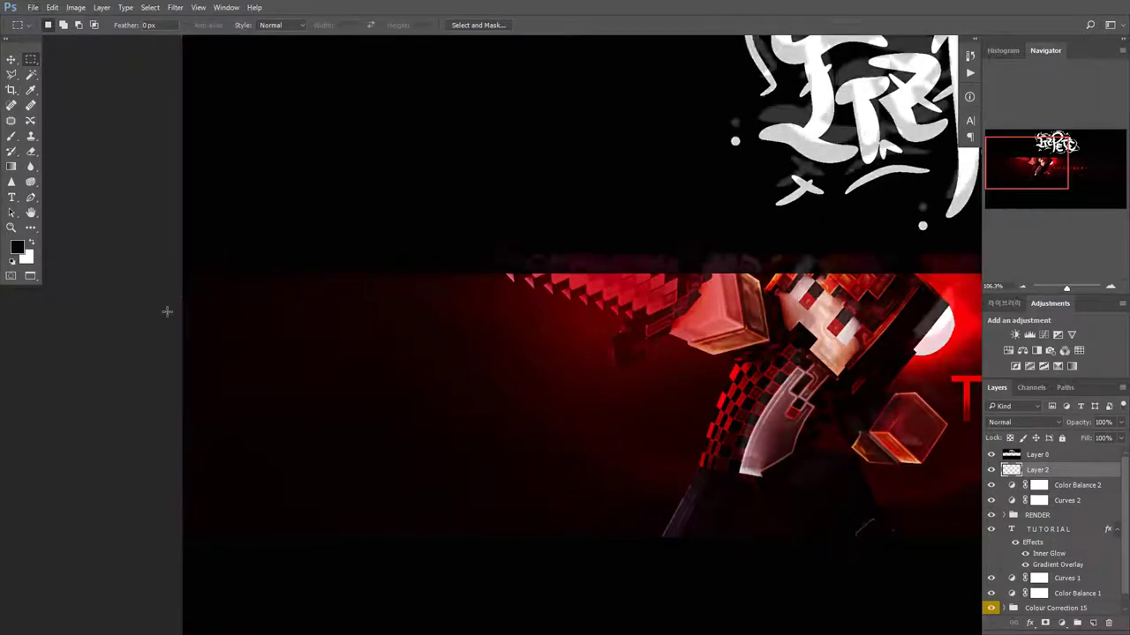
alt+scroll(167, 311, down, 3)
alt+scroll(265, 305, up, 4)
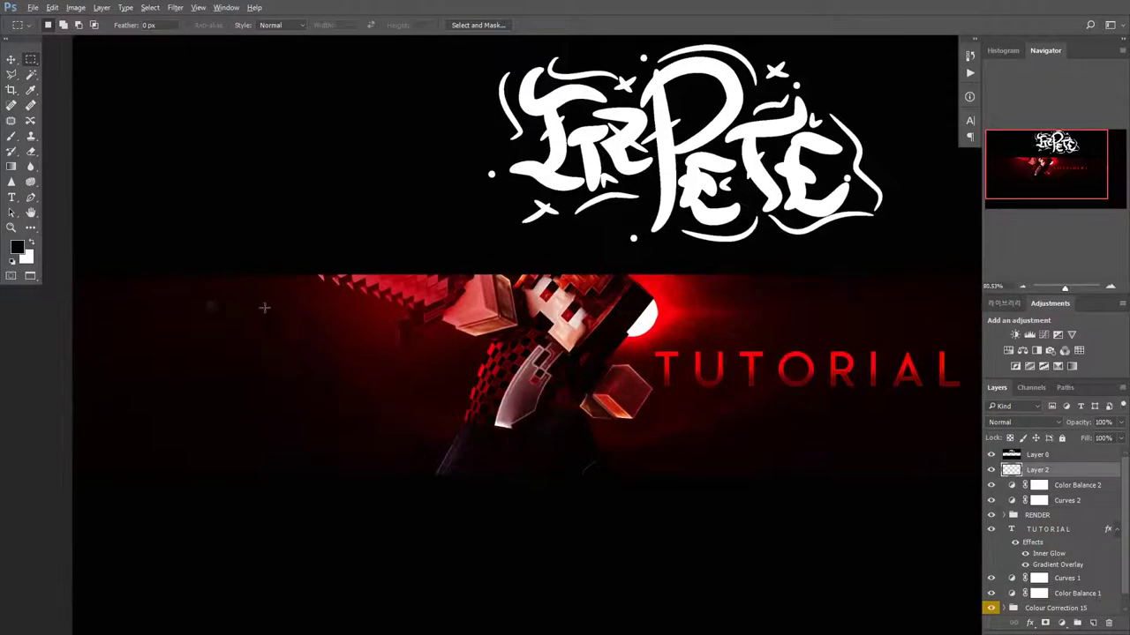
drag(63, 264, 138, 274)
click(78, 274)
alt+scroll(174, 282, up, 2)
alt+scroll(192, 281, down, 2)
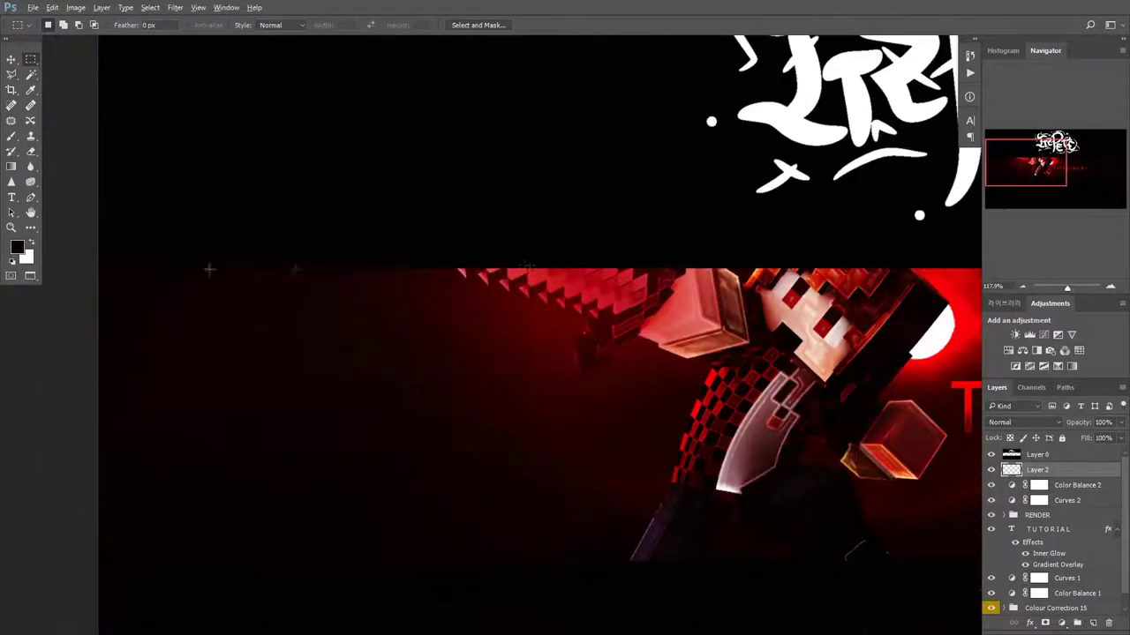
drag(436, 257, 504, 192)
click(371, 293)
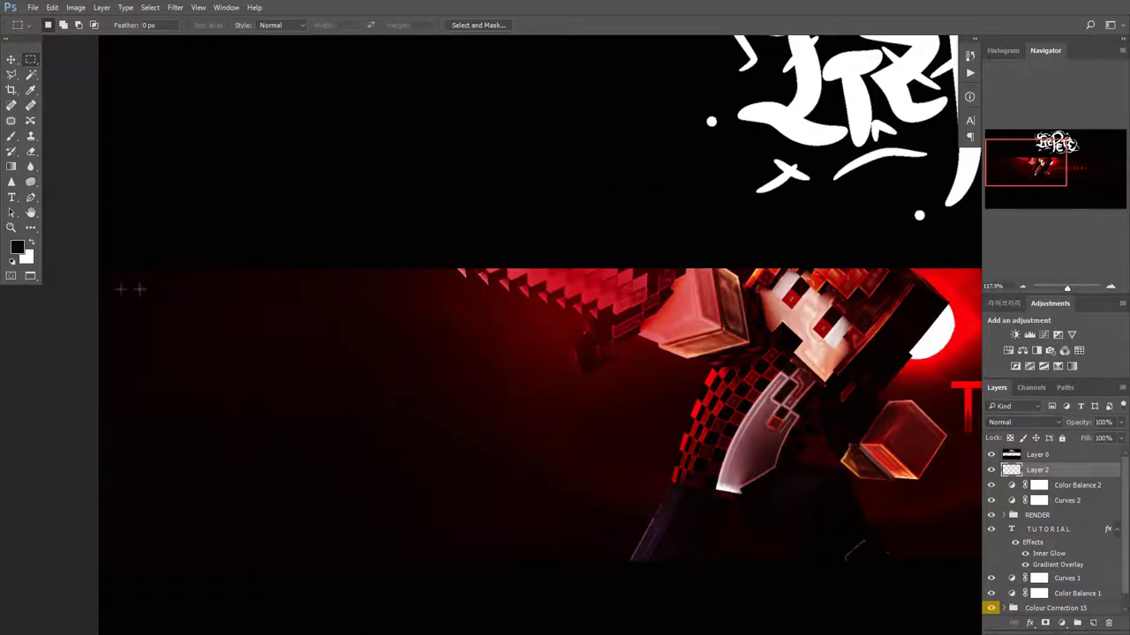
drag(93, 269, 1126, 528)
drag(1041, 523, 789, 556)
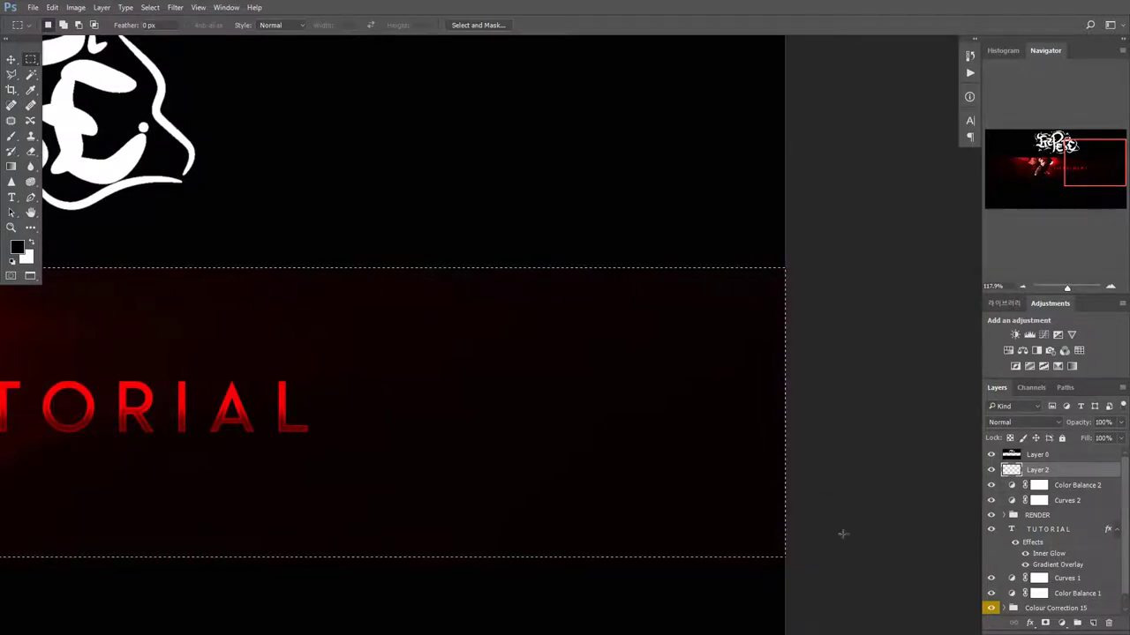
scroll(794, 545, down, 1)
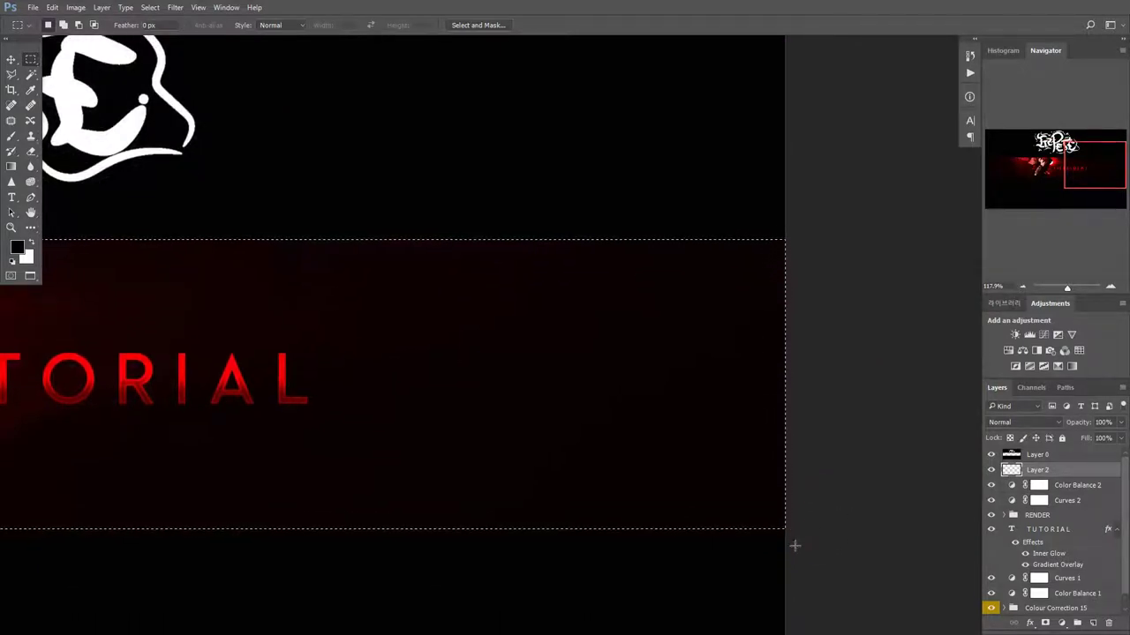
scroll(794, 542, down, 2)
alt+scroll(799, 502, down, 3)
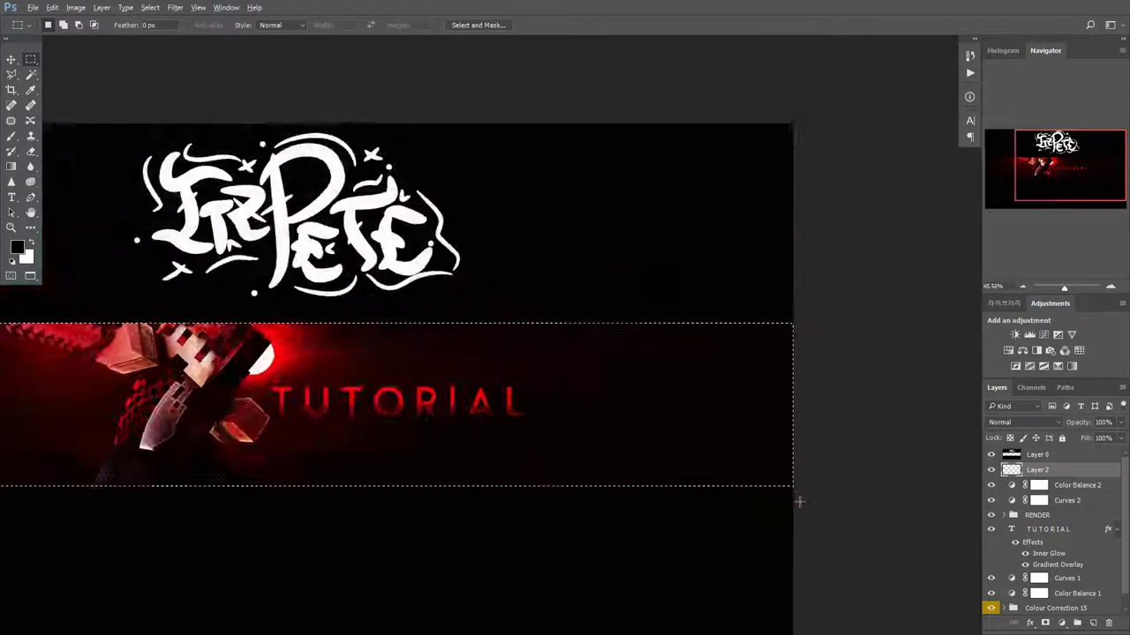
alt+scroll(800, 502, down, 3)
key(ctrl+d)
- Make a rectangular selection around the whole red banner strip, across the full width of the canvas
scroll(732, 588, up, 2)
alt+scroll(731, 589, up, 3)
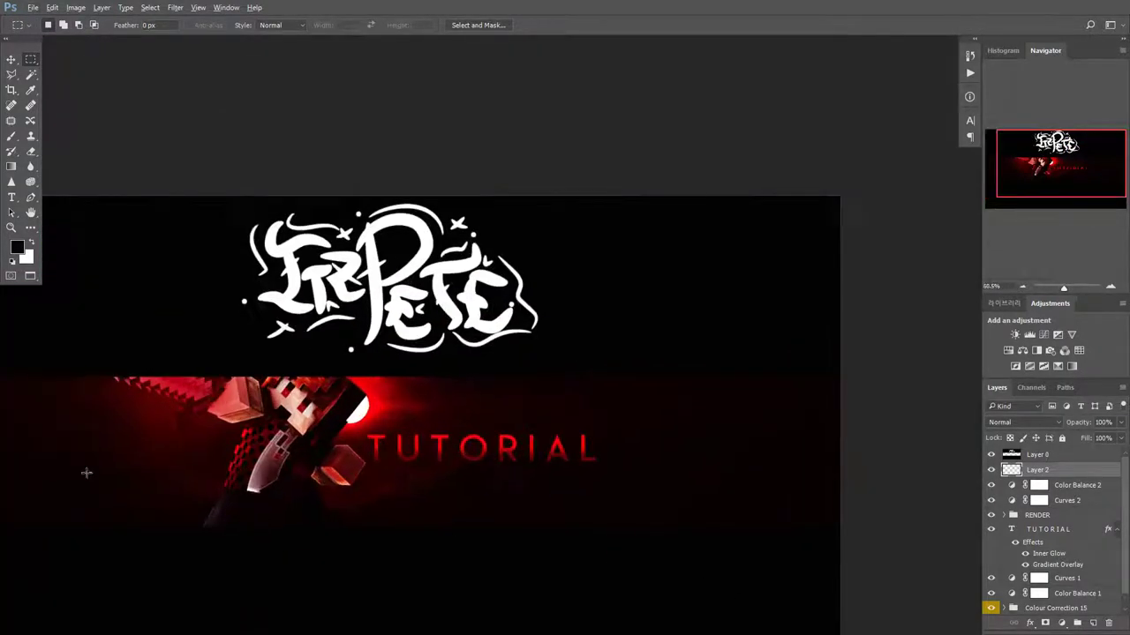
alt+scroll(883, 379, up, 1)
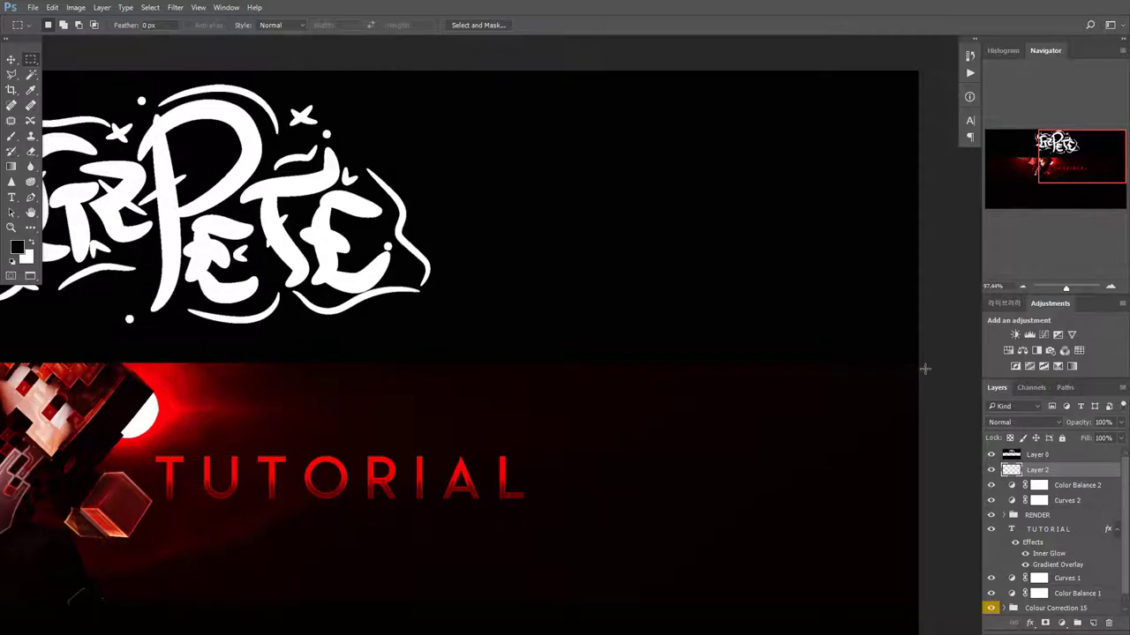
drag(918, 361, 106, 590)
alt+scroll(502, 434, down, 13)
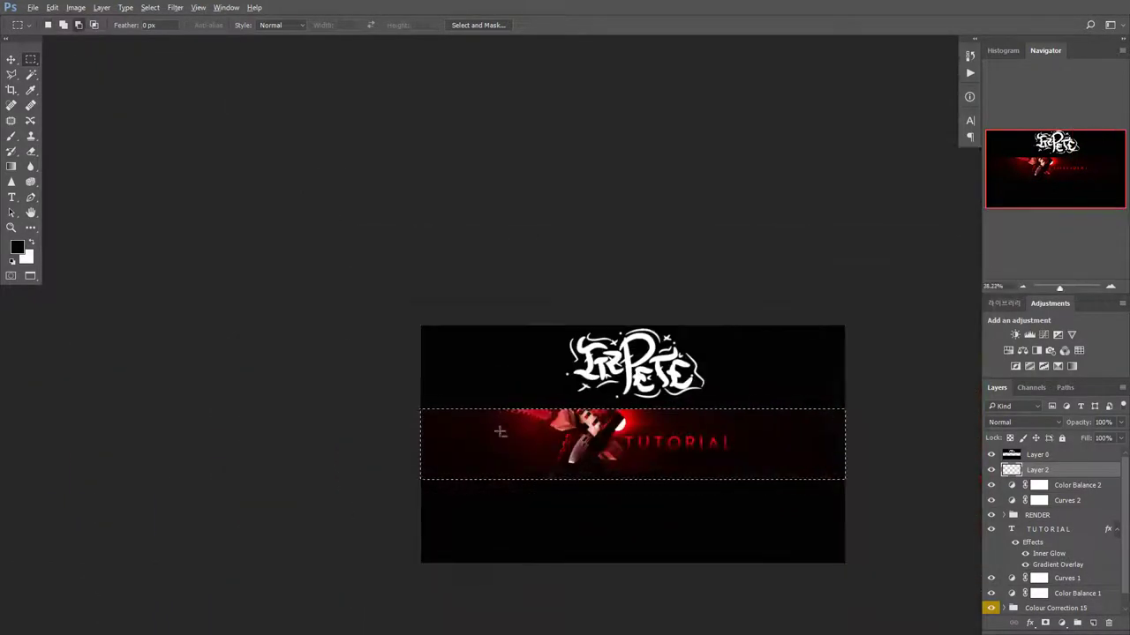
alt+scroll(881, 487, up, 4)
alt+scroll(880, 486, up, 3)
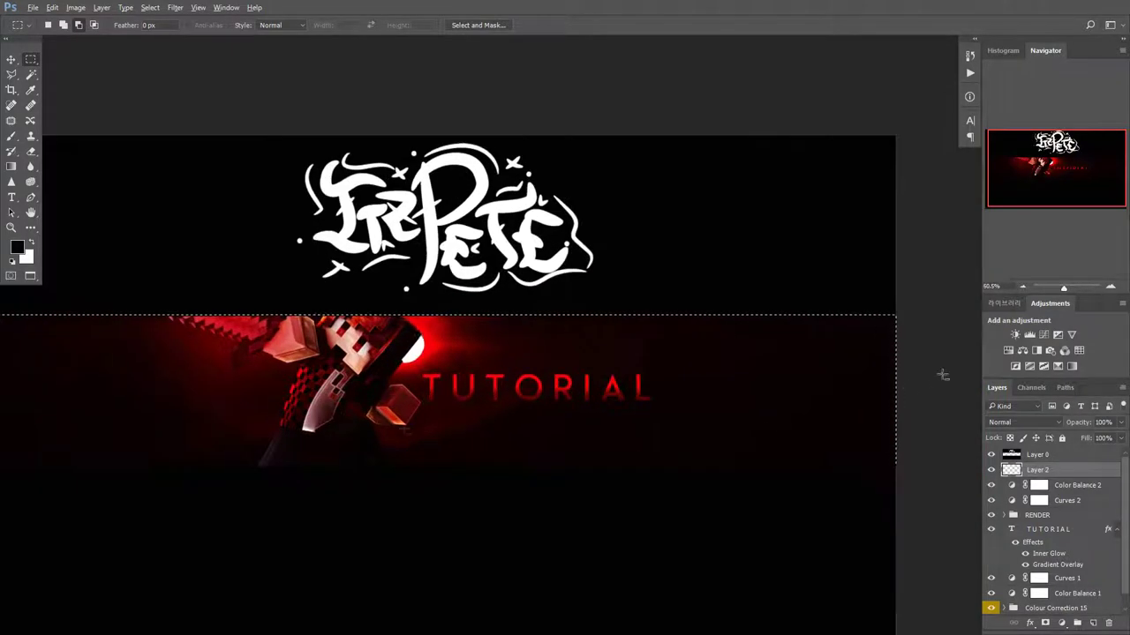
alt+scroll(306, 323, down, 2)
alt+scroll(64, 377, up, 1)
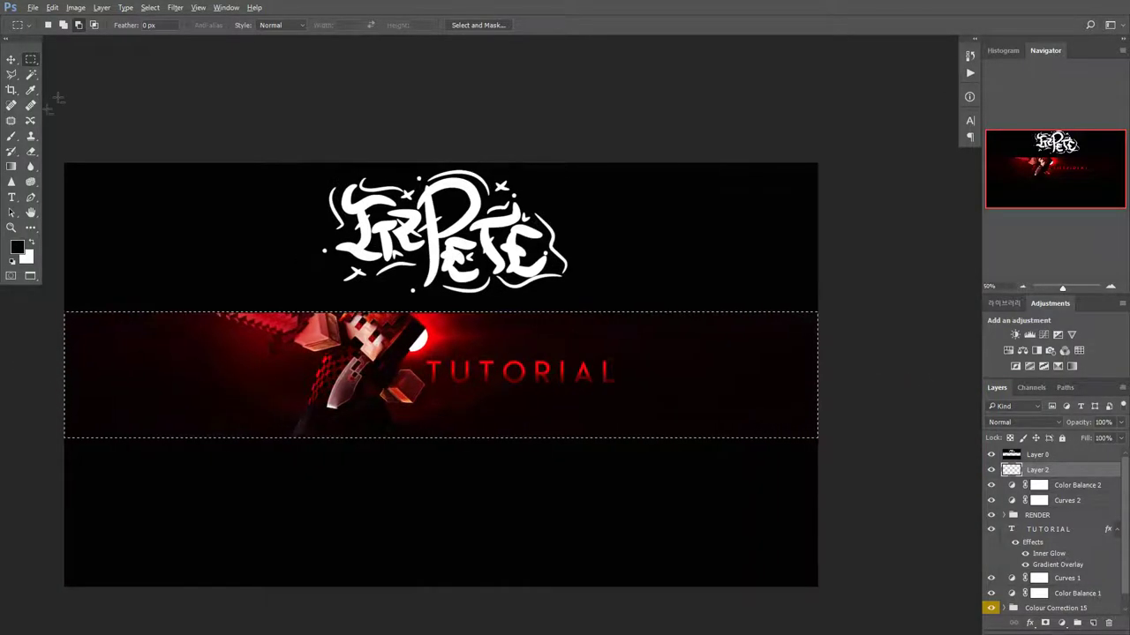
- Paint the selected banner strip solid white on Layer 2 with an enlarged soft round brush, and deselect
click(11, 121)
click(11, 137)
click(48, 25)
drag(78, 53, 106, 60)
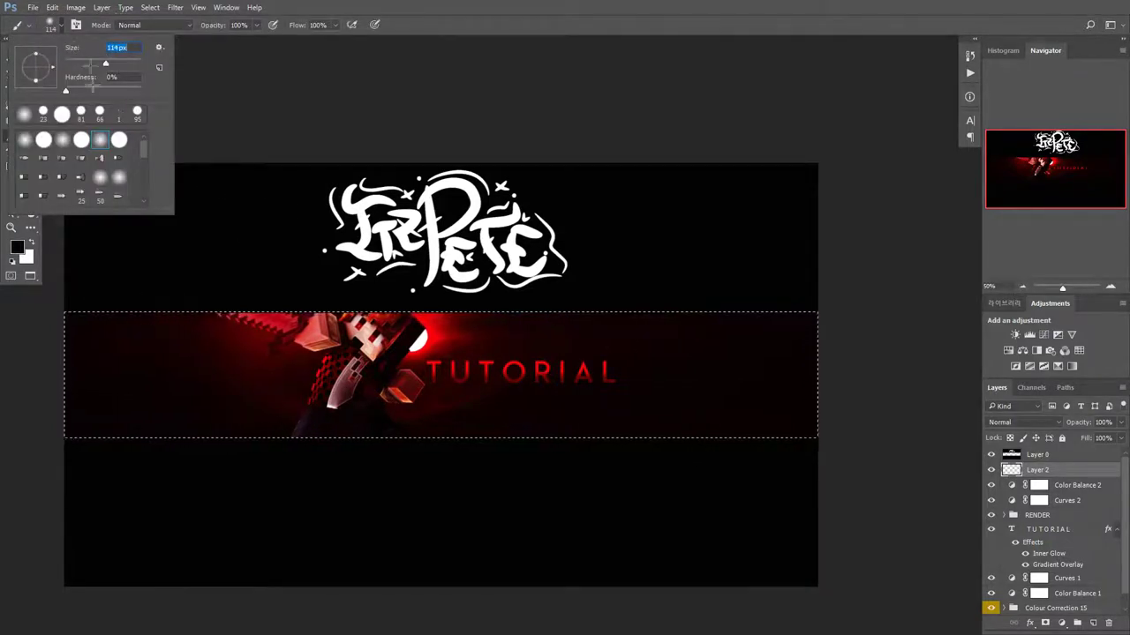
mouse_move(106, 62)
mouse_down()
mouse_move(128, 63)
mouse_move(118, 63)
mouse_up()
click(970, 120)
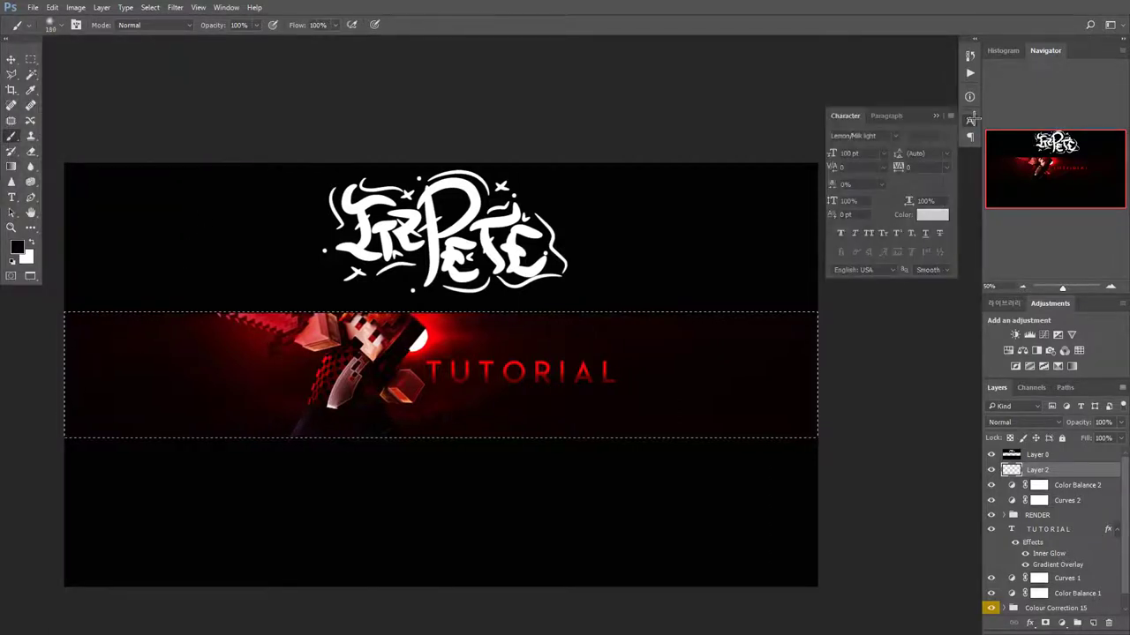
click(932, 214)
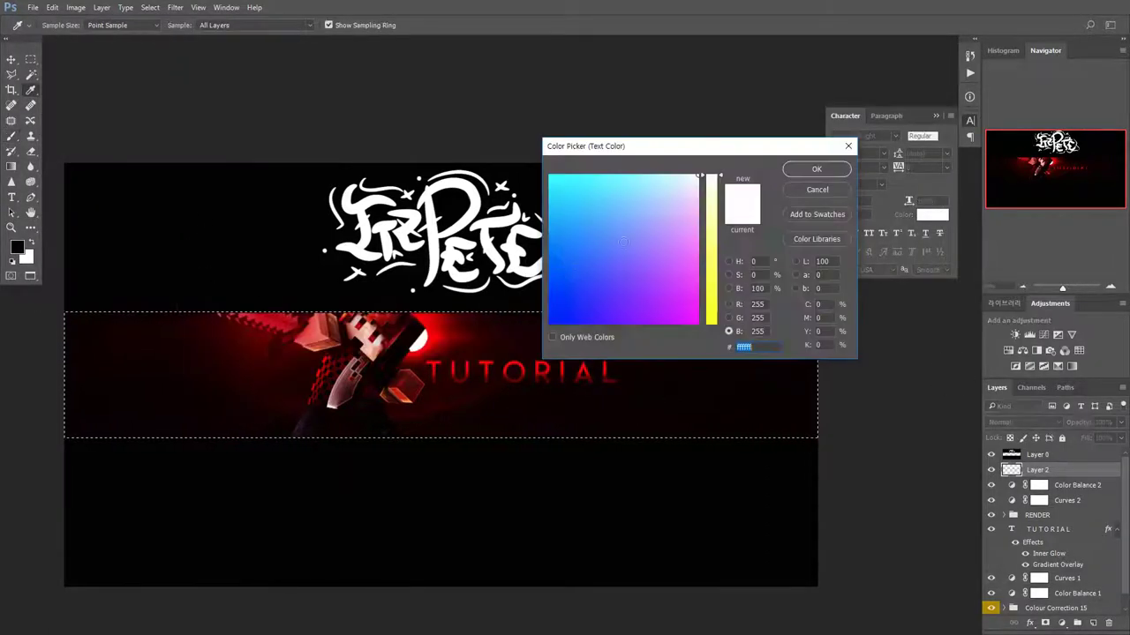
click(817, 171)
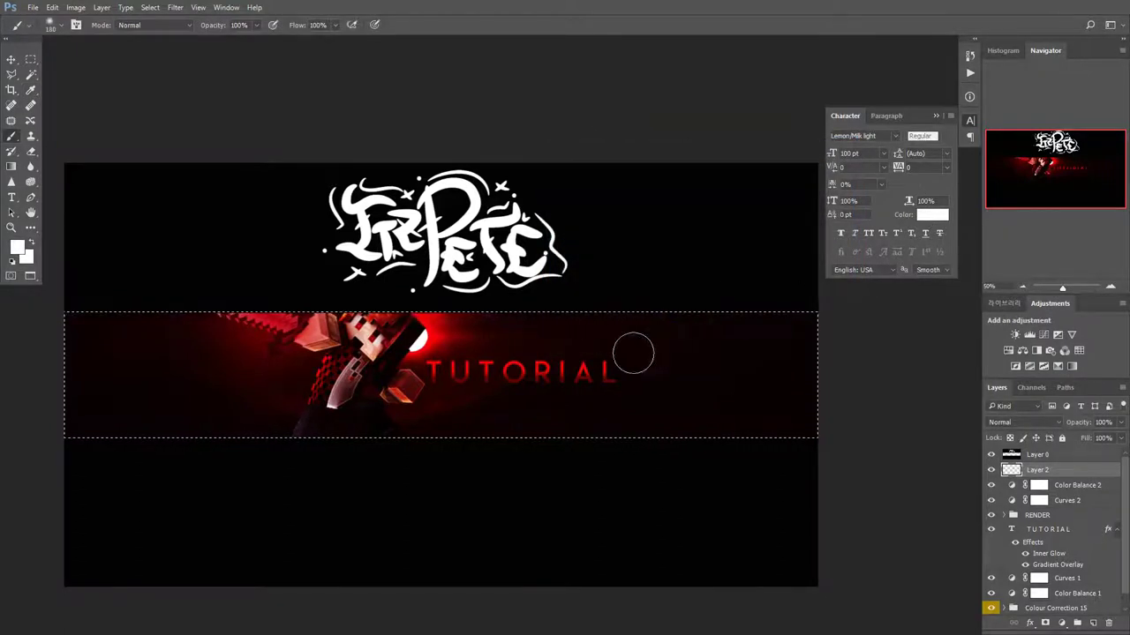
click(932, 214)
click(803, 173)
mouse_move(814, 323)
mouse_down()
mouse_move(718, 300)
mouse_move(618, 334)
mouse_move(953, 352)
mouse_move(570, 337)
mouse_move(1, 423)
mouse_move(2, 265)
mouse_move(54, 264)
mouse_up()
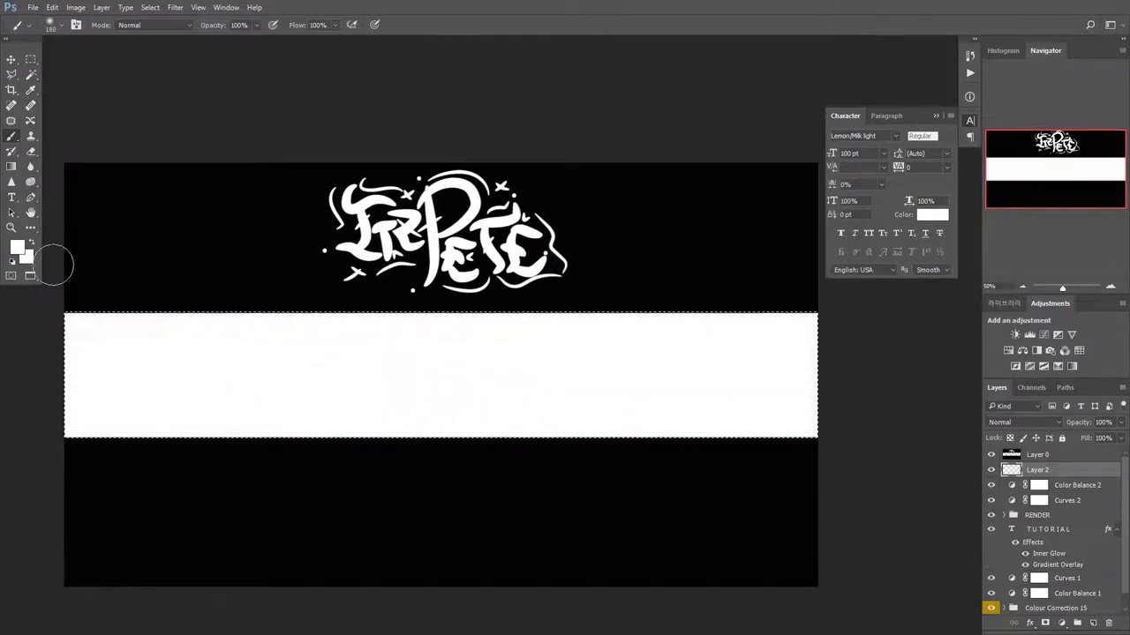
click(31, 75)
key(ctrl+d)
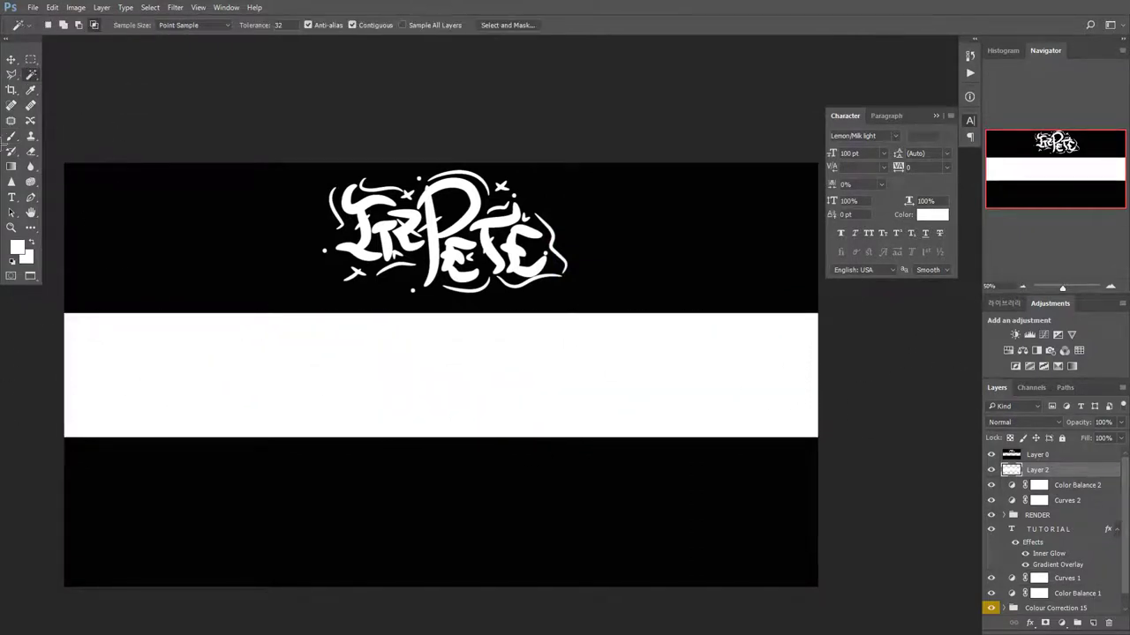
- Delete a rectangle slightly inside the white strip from Layer 2, leaving a thin white frame, and deselect
click(30, 59)
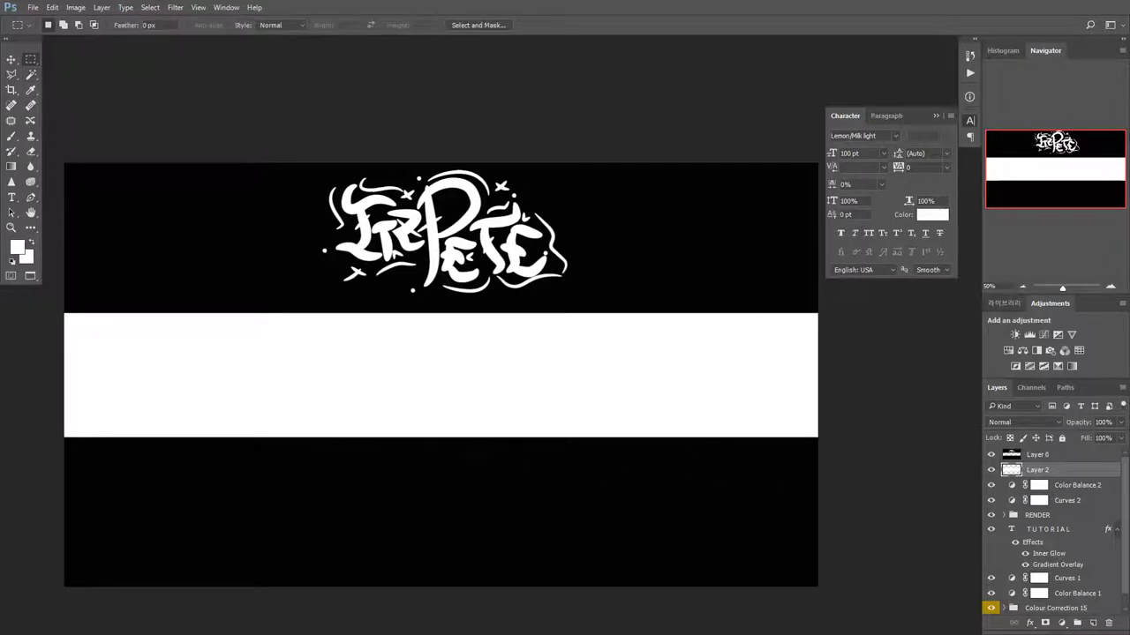
click(1040, 456)
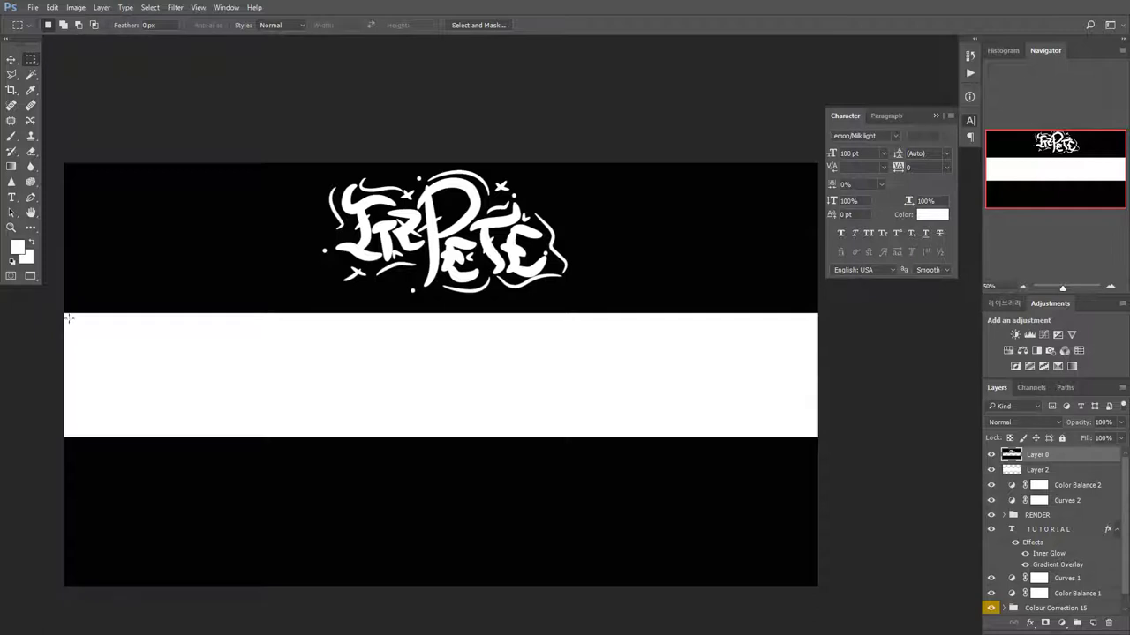
drag(68, 318, 817, 434)
click(96, 344)
click(1056, 472)
key(Delete)
key(ctrl+d)
click(31, 74)
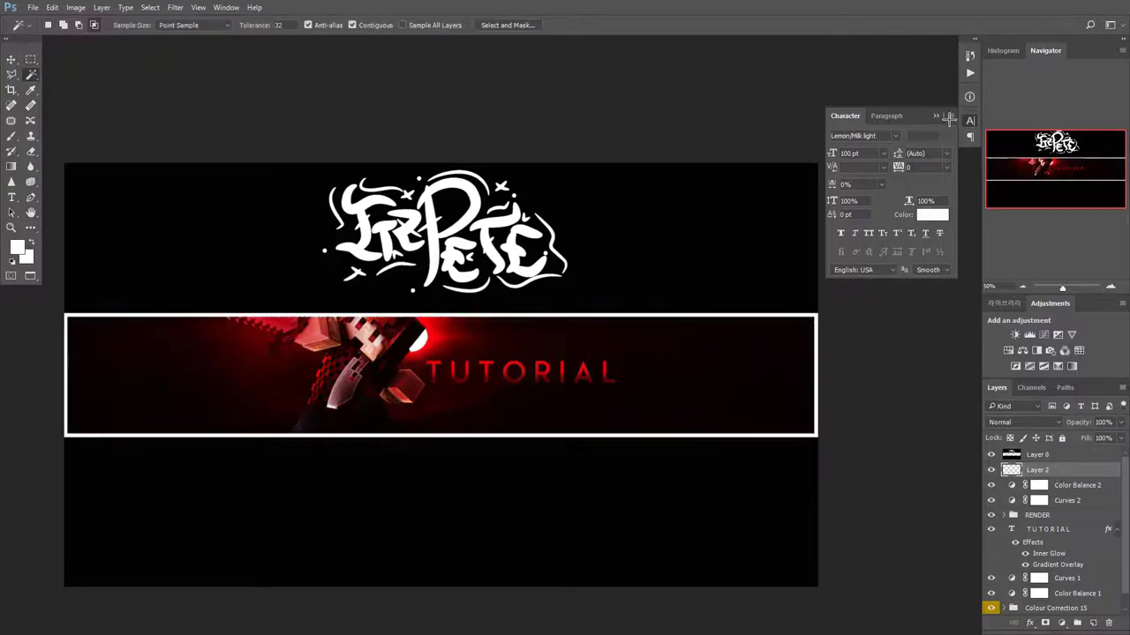
- Try the Overlay blend mode on the Layer 2 frame and settle on Soft Light
click(971, 119)
click(1021, 425)
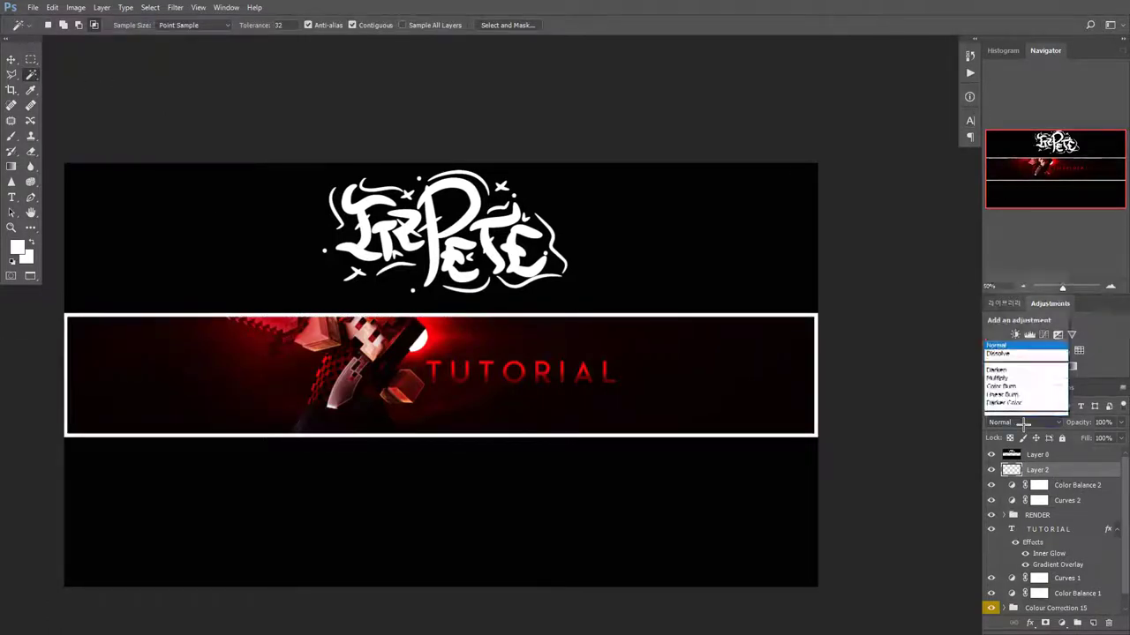
click(1022, 425)
click(1020, 425)
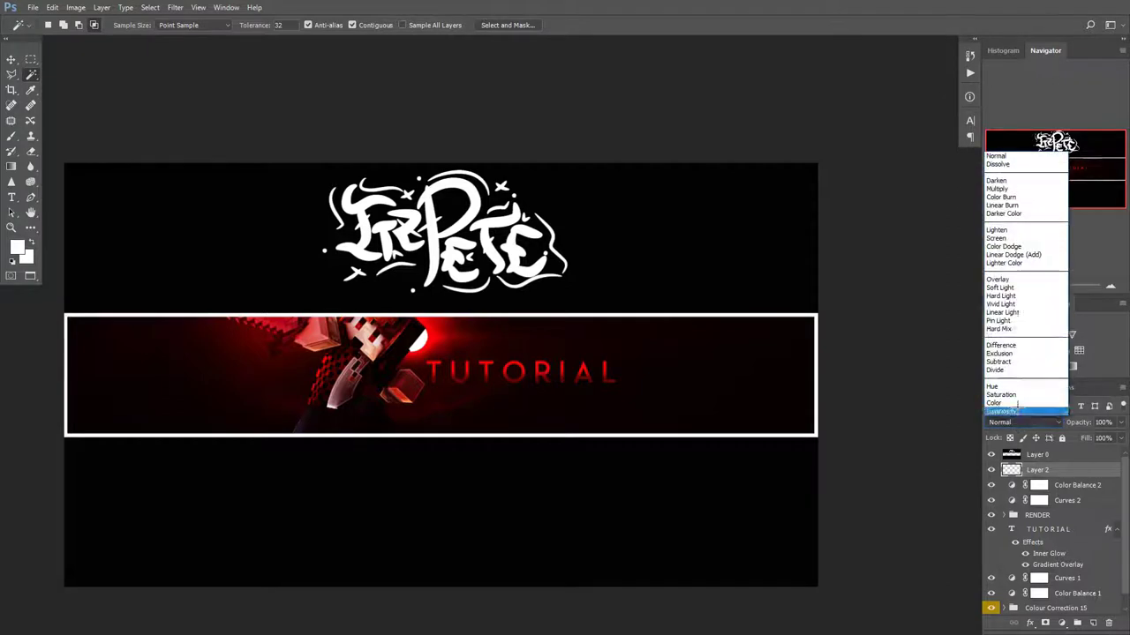
click(999, 279)
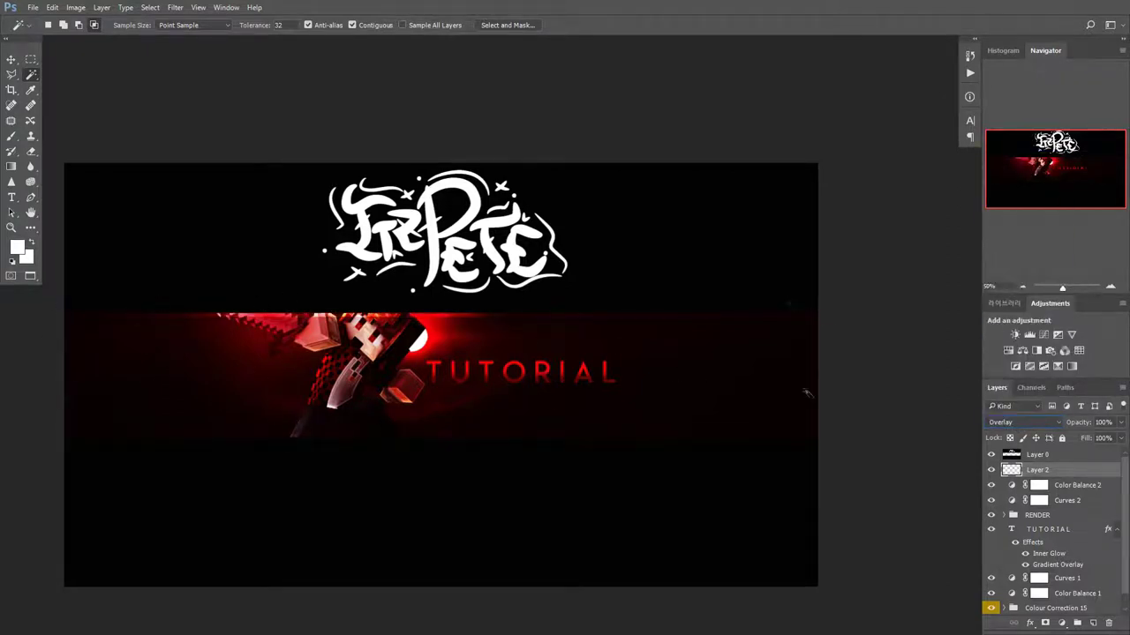
scroll(1053, 422, down, 1)
key(Up)
click(1026, 421)
click(1028, 423)
- Convert the RENDER group to a smart object, duplicate it, and select the original RENDER layer beneath the copy
scroll(1066, 541, down, 1)
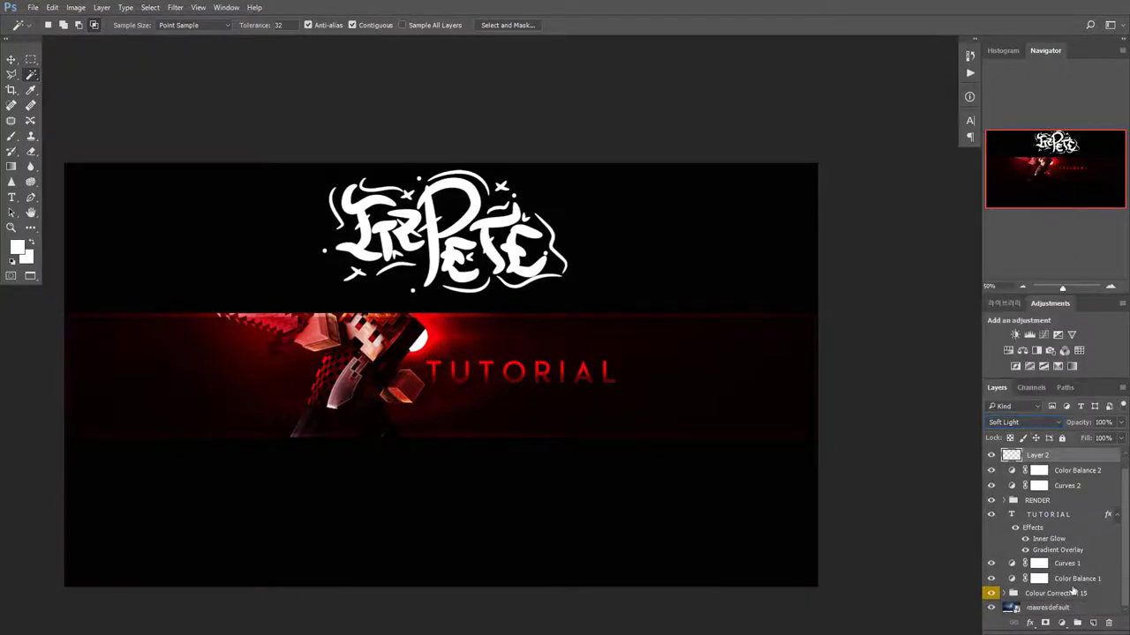
click(1037, 501)
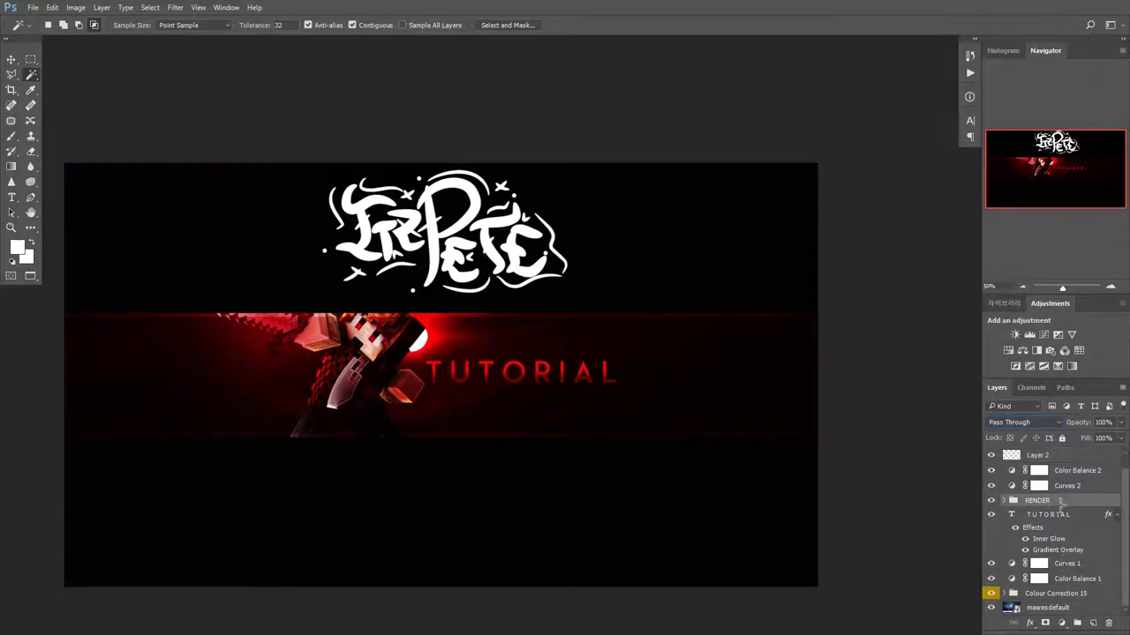
right_click(1061, 502)
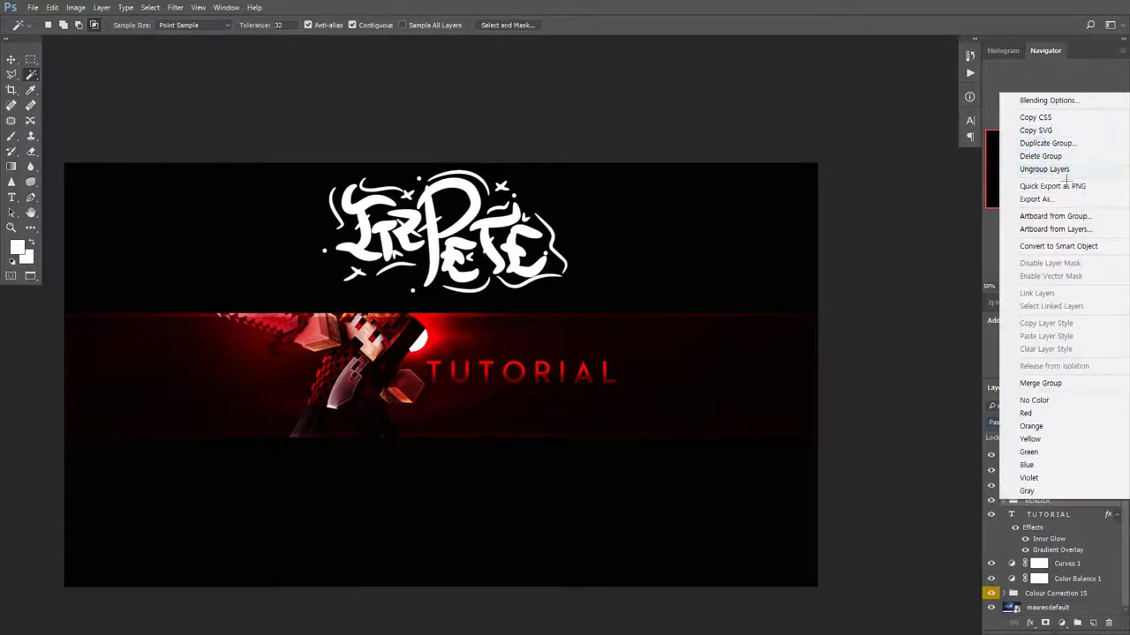
click(1063, 246)
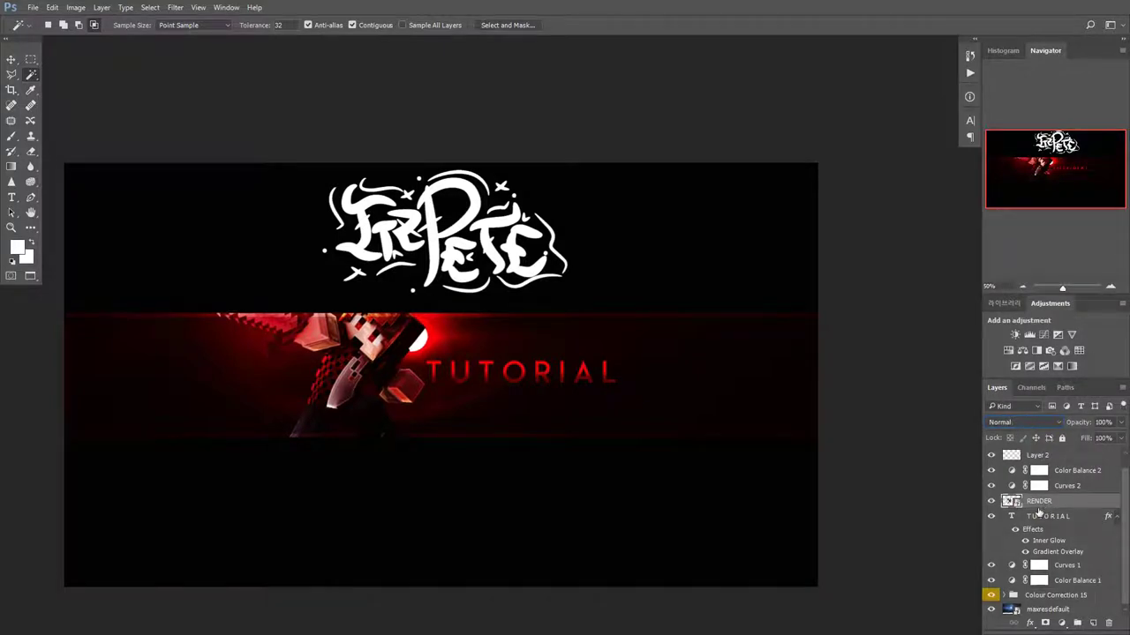
key(ctrl+j)
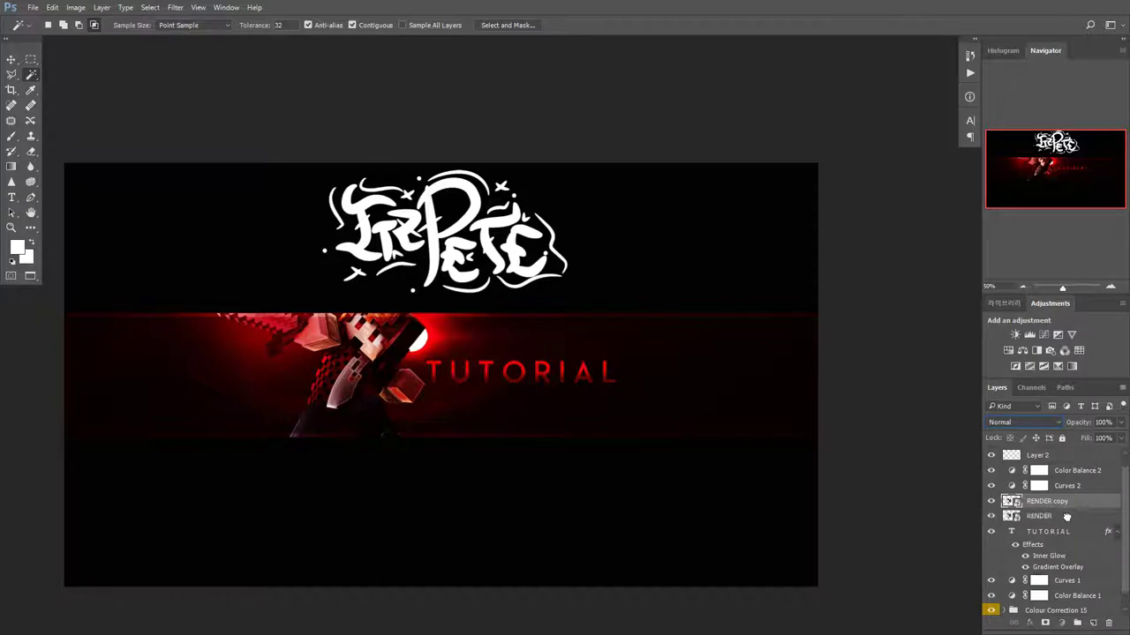
click(1064, 518)
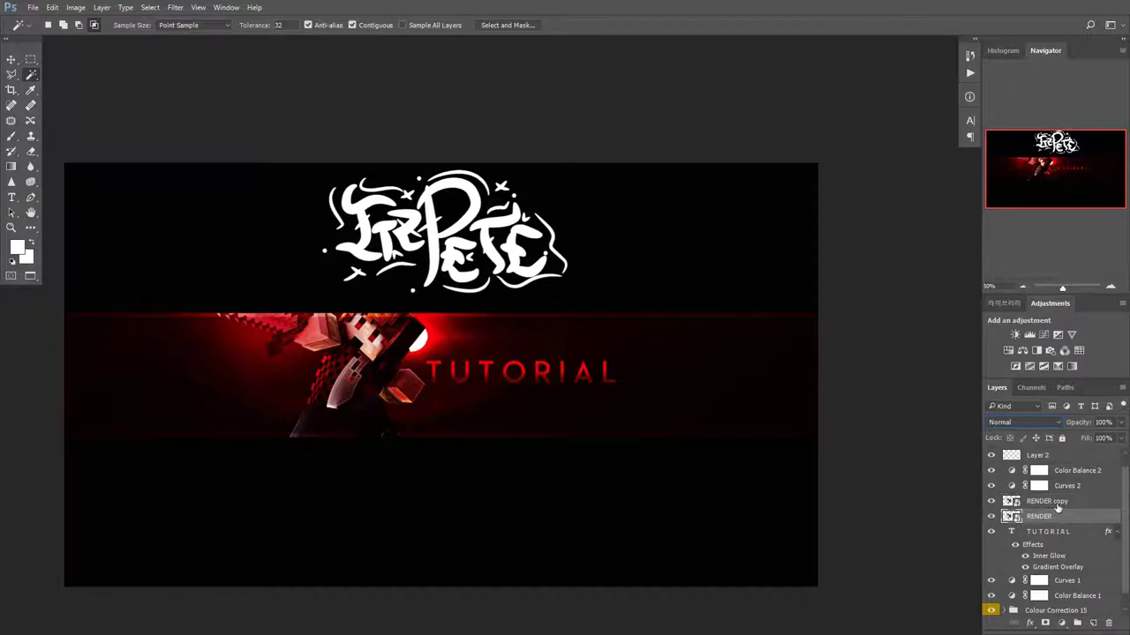
click(1057, 507)
click(1047, 519)
click(1053, 506)
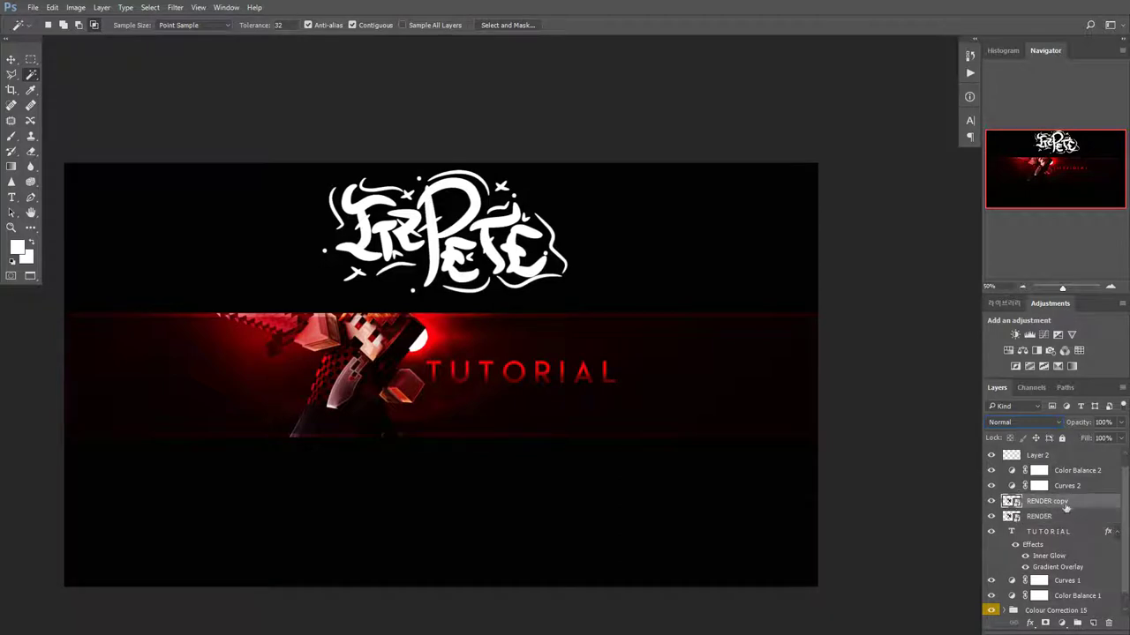
click(1048, 517)
click(1039, 505)
click(1040, 519)
key(ctrl+t)
drag(368, 368, 302, 332)
drag(753, 551, 809, 619)
click(408, 25)
click(407, 24)
scroll(391, 79, up, 2)
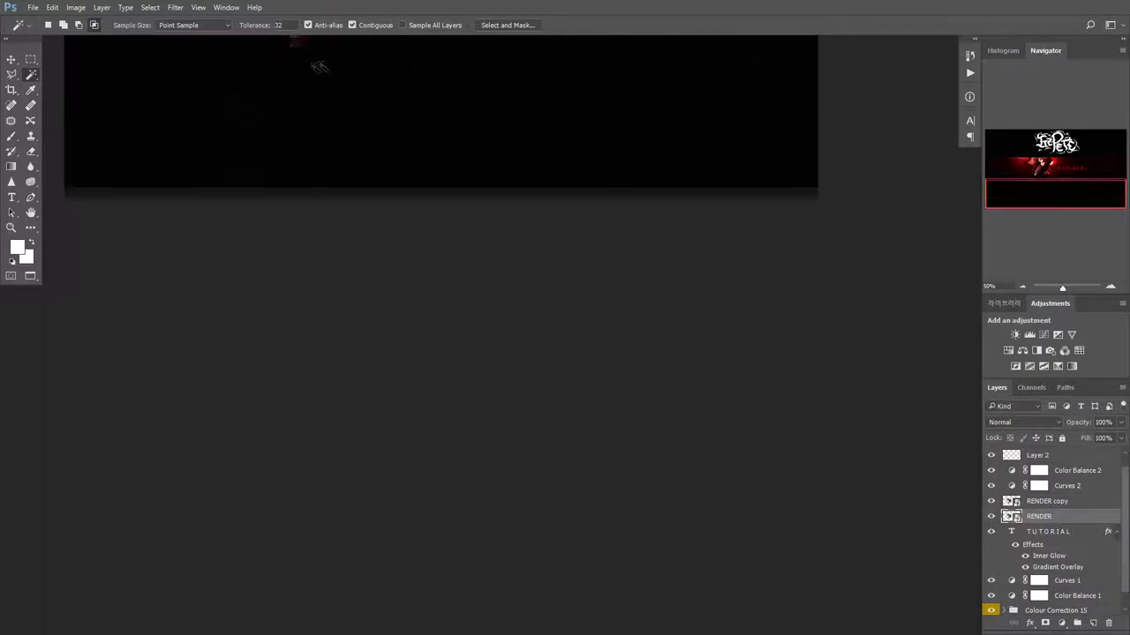
scroll(322, 66, up, 5)
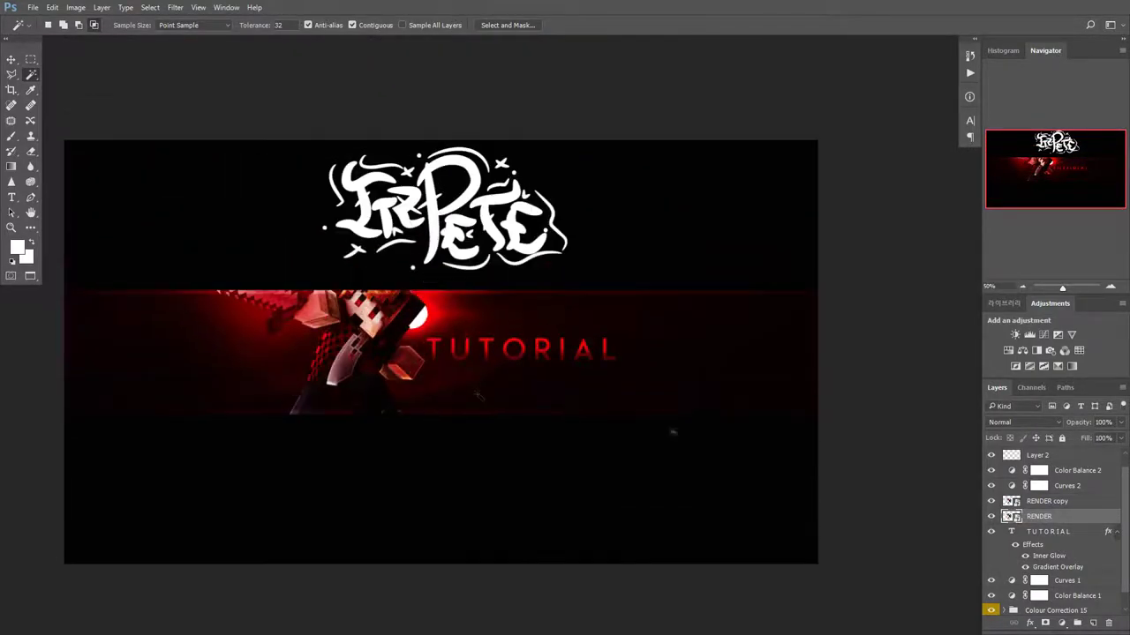
- Move the original RENDER layer sideways toward the TUTORIAL text so it shows beside its copy
key(ctrl+t)
drag(475, 311, 532, 291)
click(430, 25)
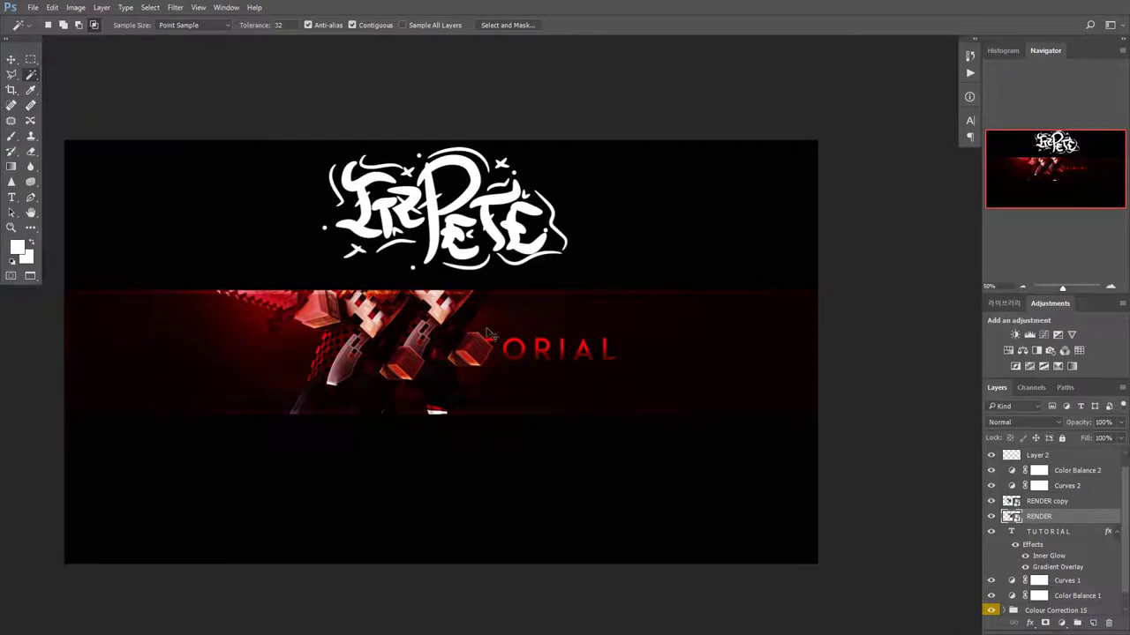
- Try to desaturate the original RENDER layer with Hue/Saturation at Saturation -100 and Lightness -6
key(ctrl+u)
drag(724, 293, 570, 265)
mouse_move(725, 292)
mouse_down()
mouse_move(802, 291)
mouse_move(722, 293)
mouse_up()
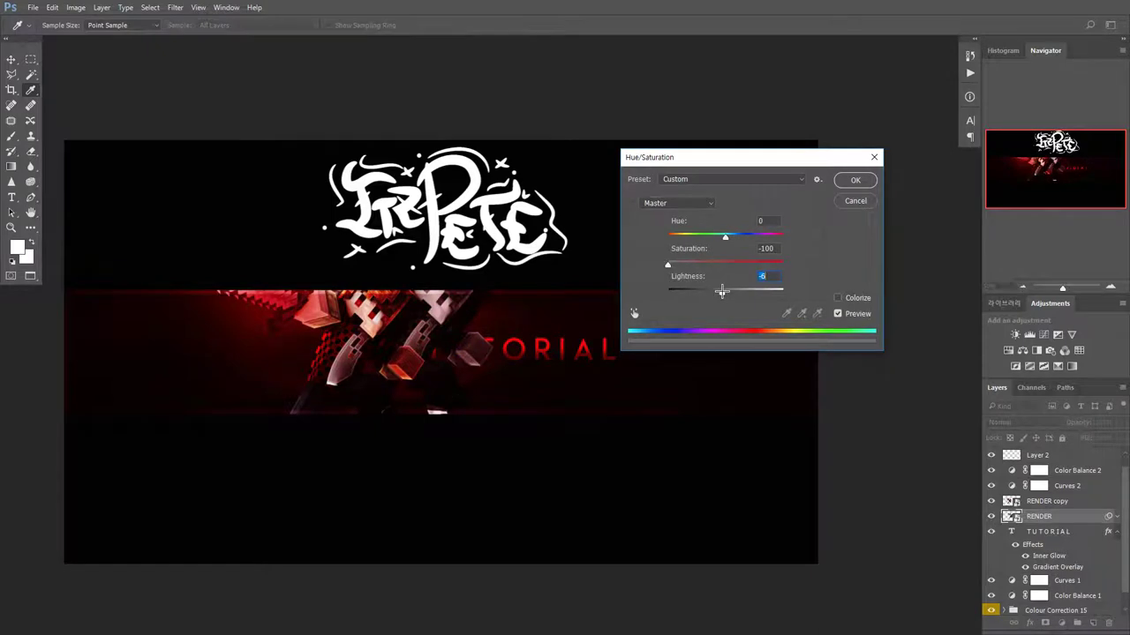
click(855, 180)
key(w)
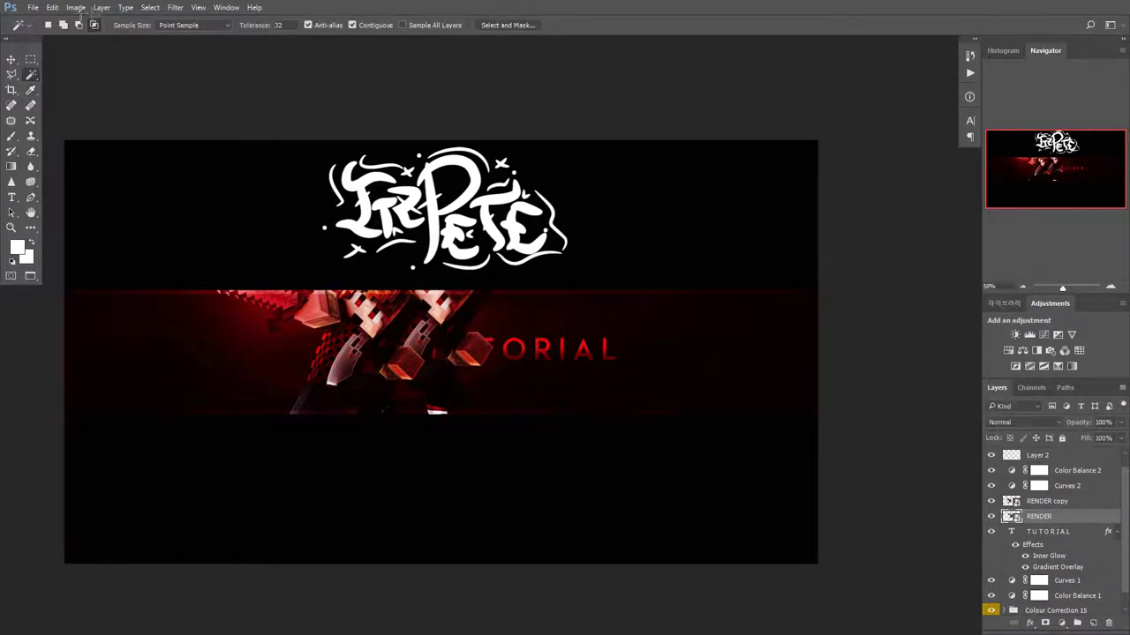
- Undo the RENDER layer's shift, duplication and smart object conversion to restore the RENDER group
key(ctrl+alt+z)
key(ctrl+alt+z)
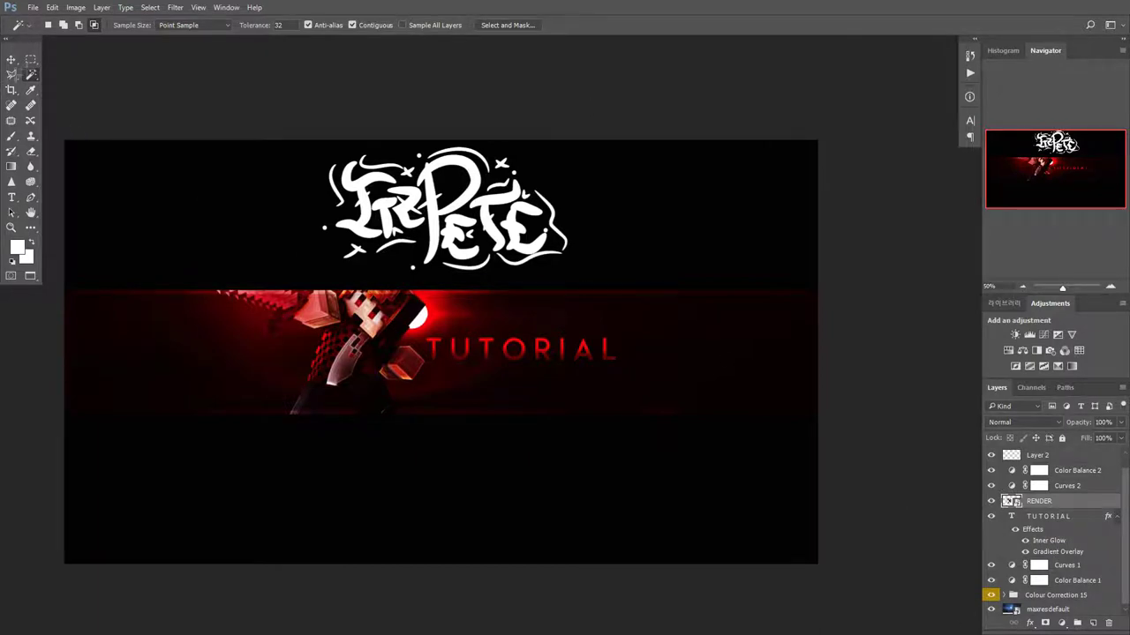
click(49, 7)
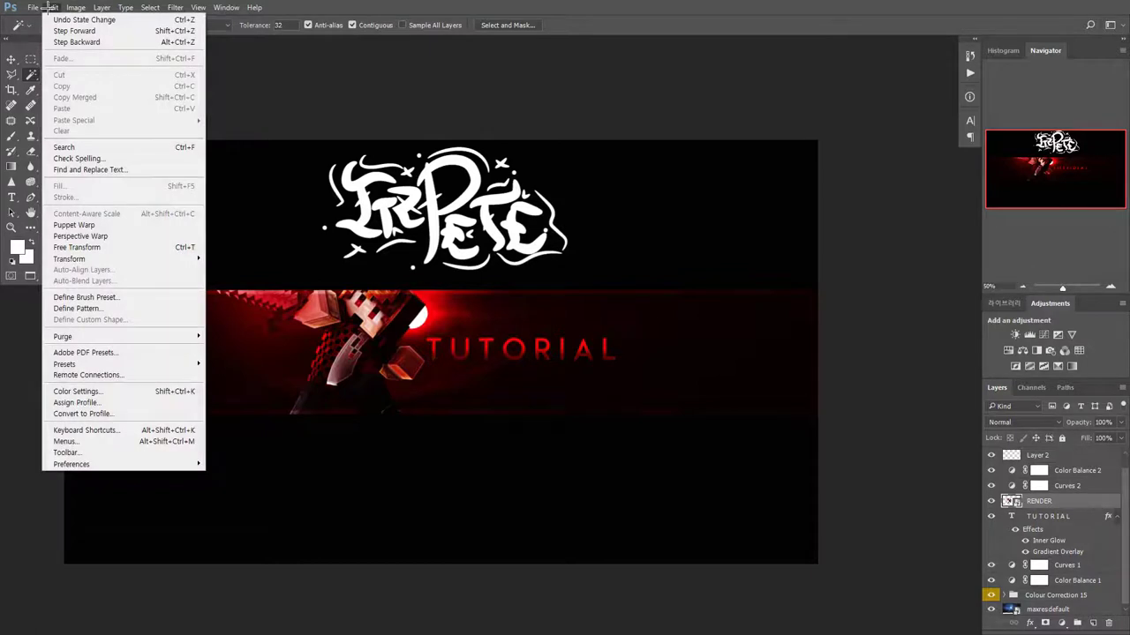
click(49, 7)
click(51, 8)
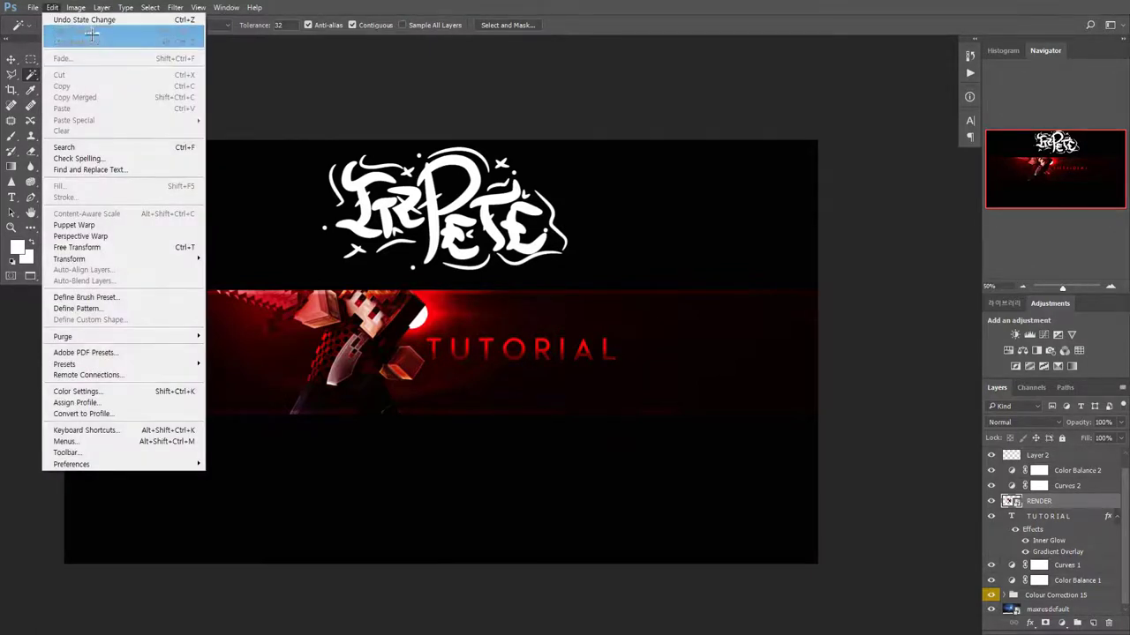
click(53, 8)
click(53, 8)
click(53, 8)
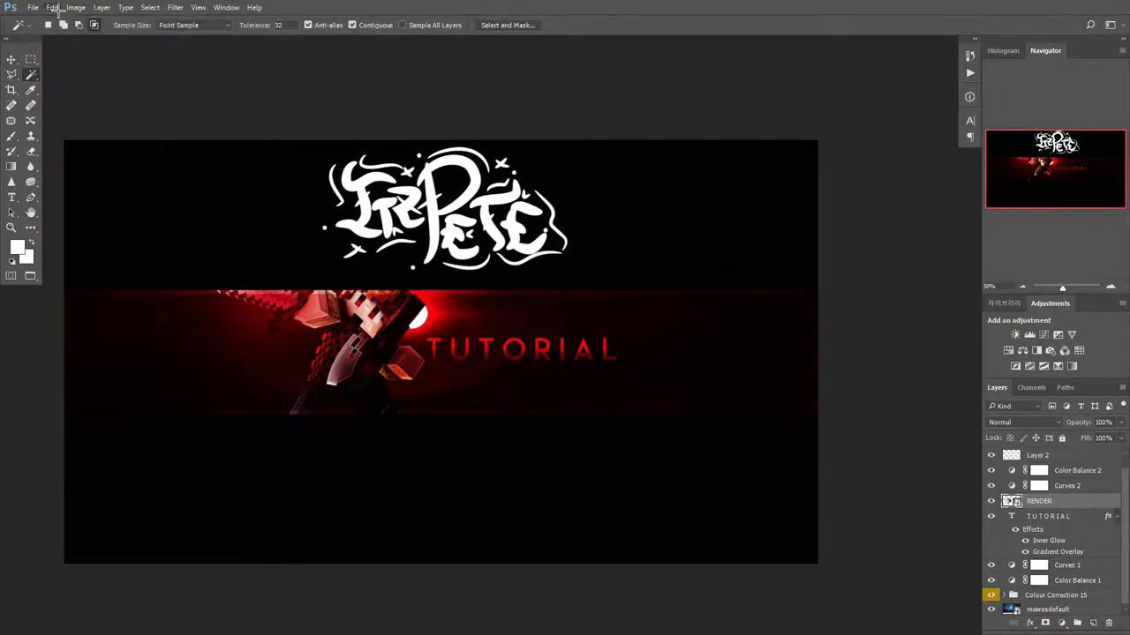
key(ctrl+j)
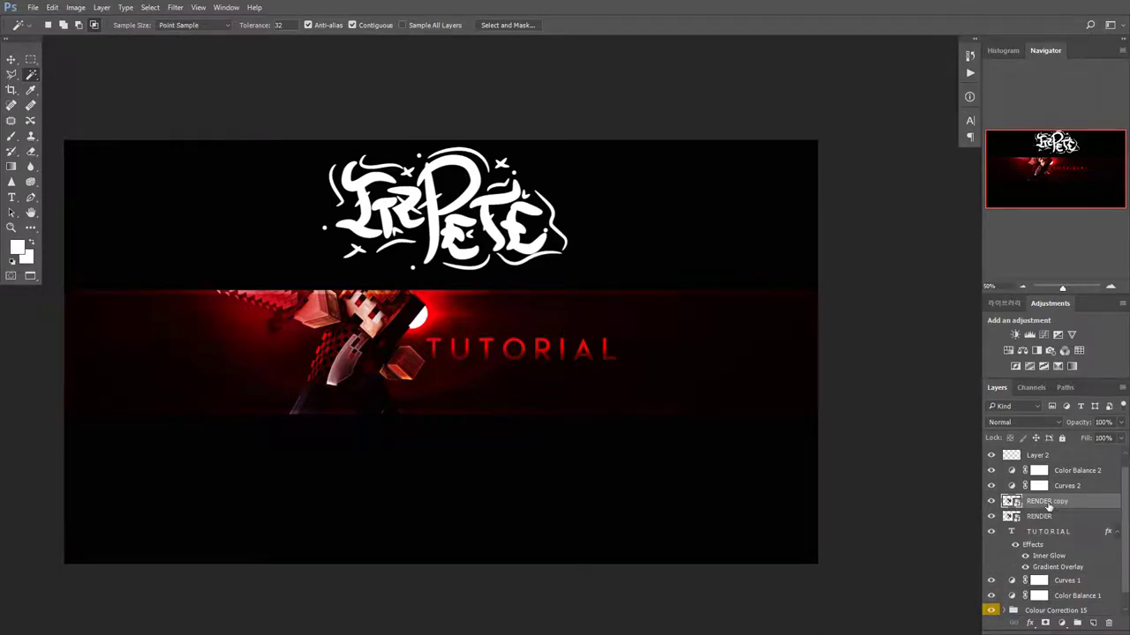
key(ctrl+z)
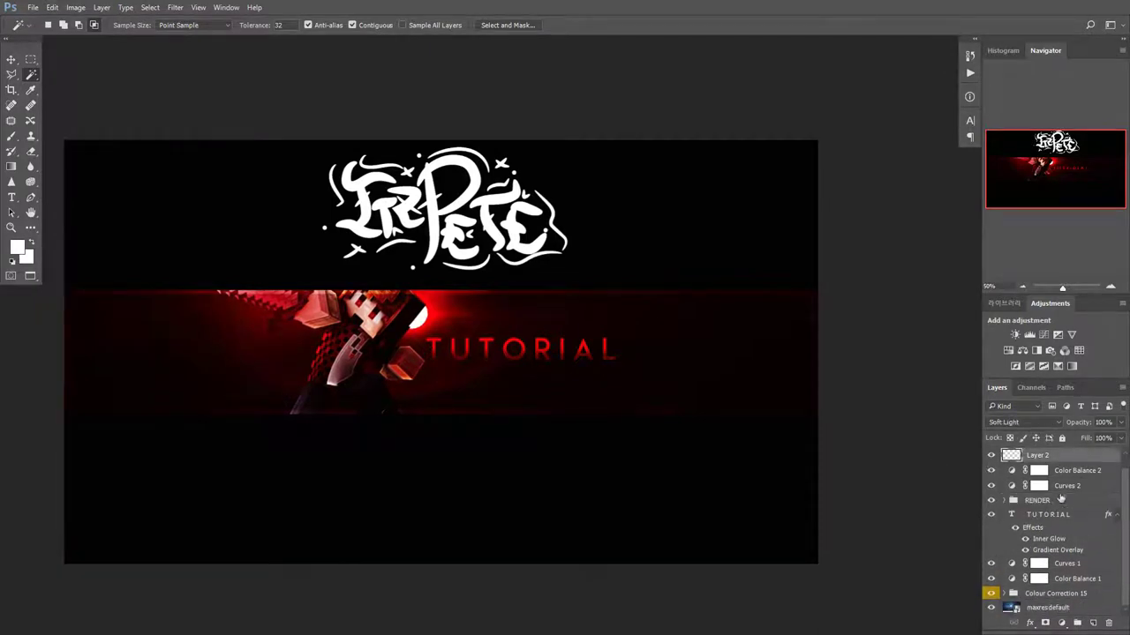
- Duplicate the RENDER group and convert the copy to a smart object
click(1056, 501)
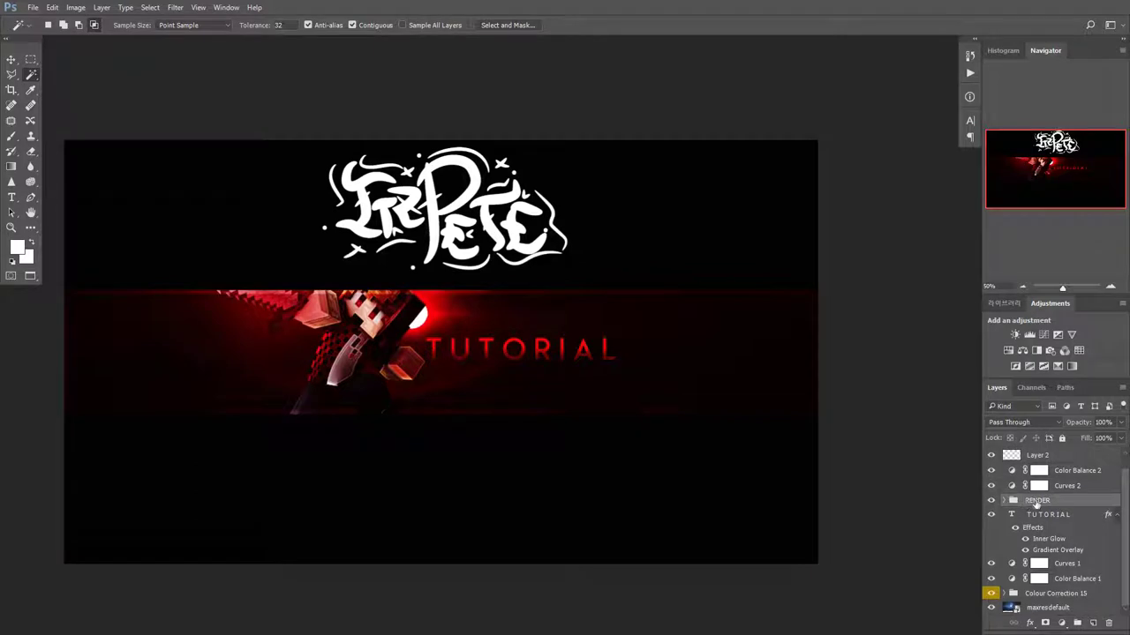
key(ctrl+j)
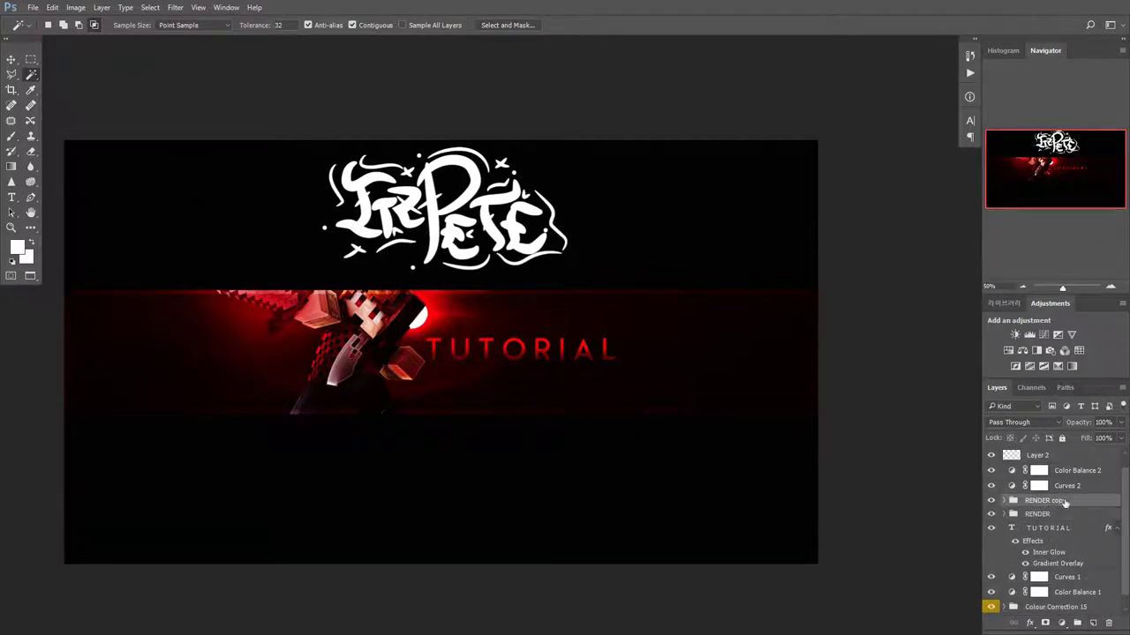
right_click(1055, 501)
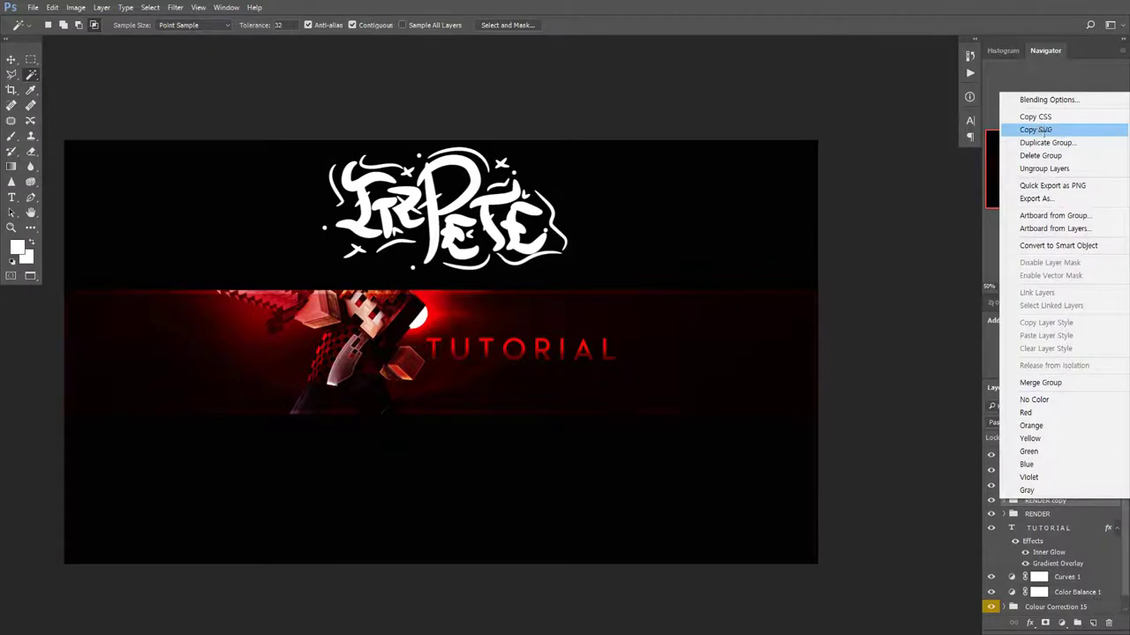
click(1066, 246)
- Delete the TUTORIAL, TUTORIAL copy and Layer 1 layers from the original RENDER group
click(1028, 516)
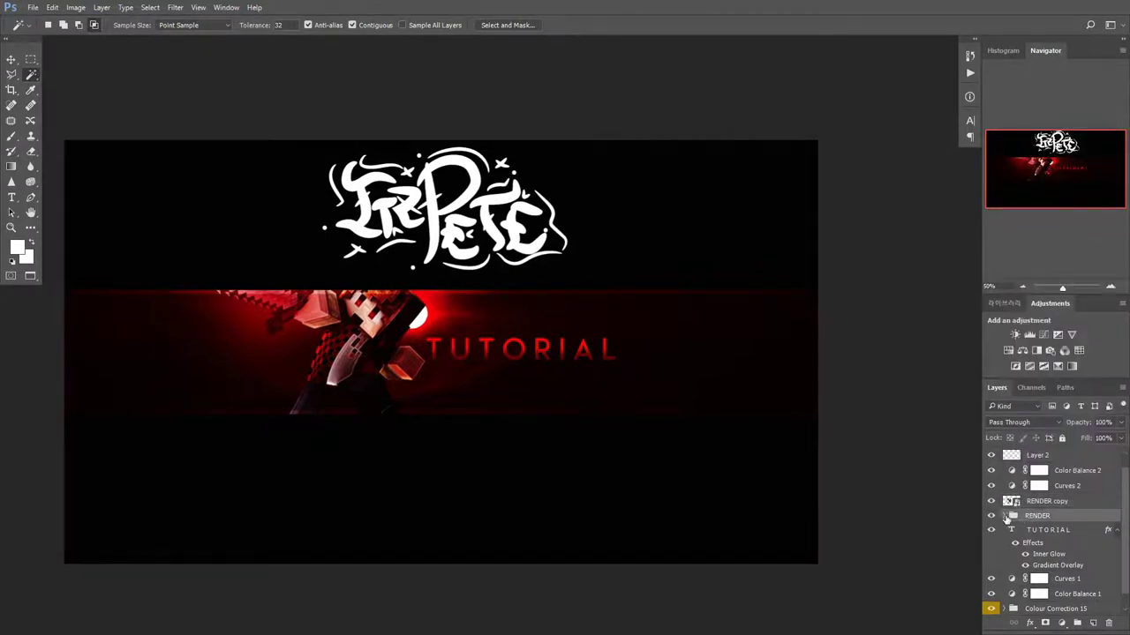
click(1003, 516)
scroll(1050, 523, down, 1)
click(1077, 528)
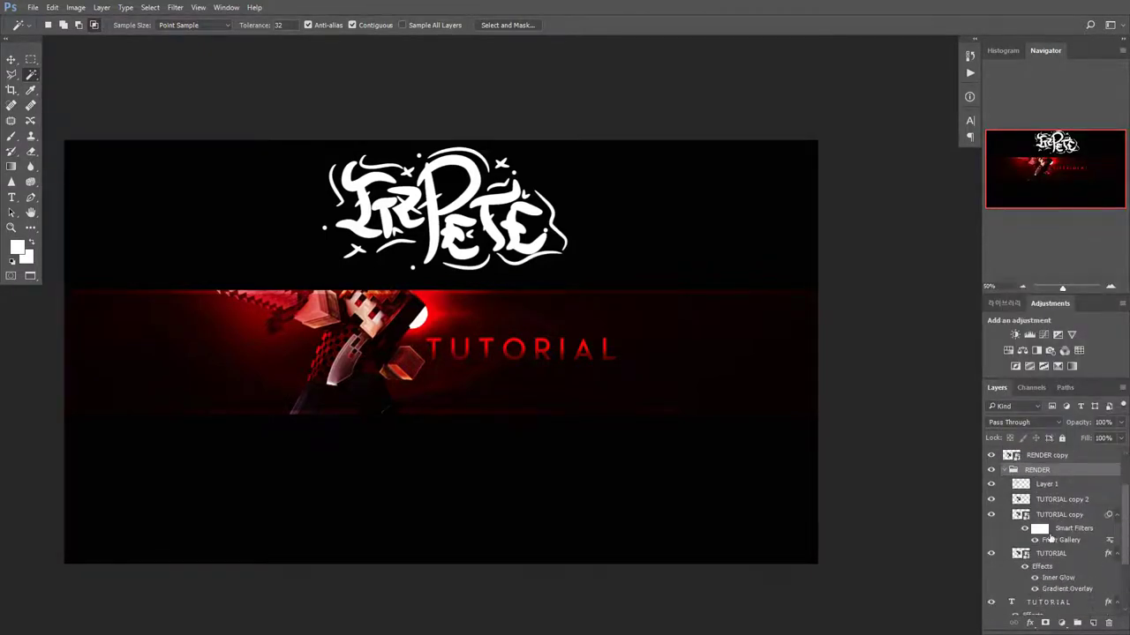
scroll(1059, 523, down, 3)
scroll(1055, 498, up, 4)
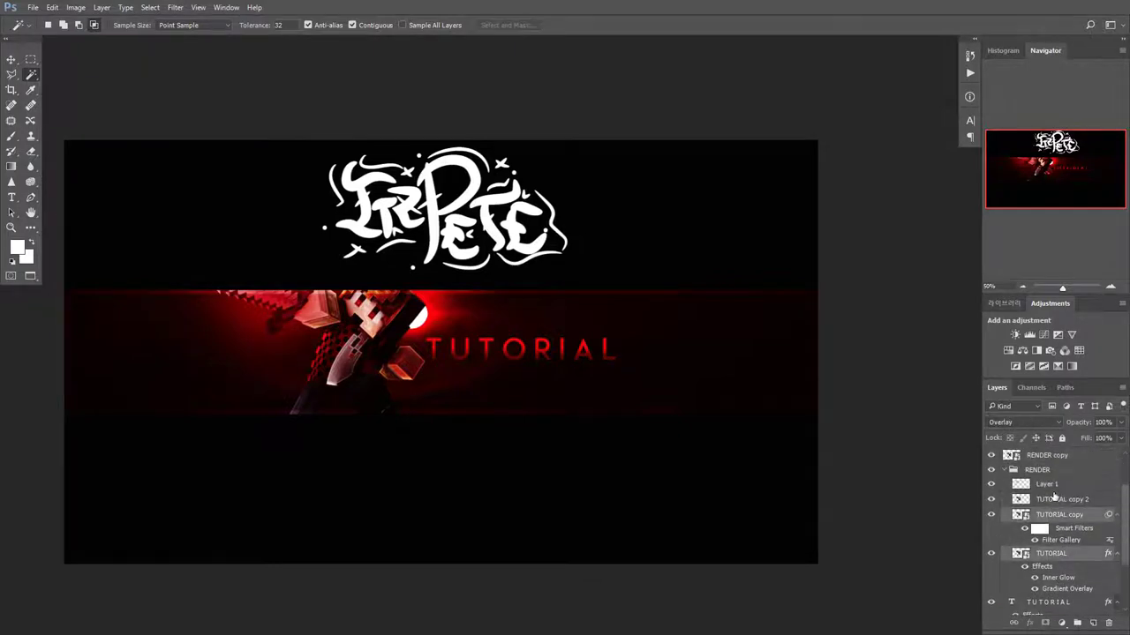
key(Delete)
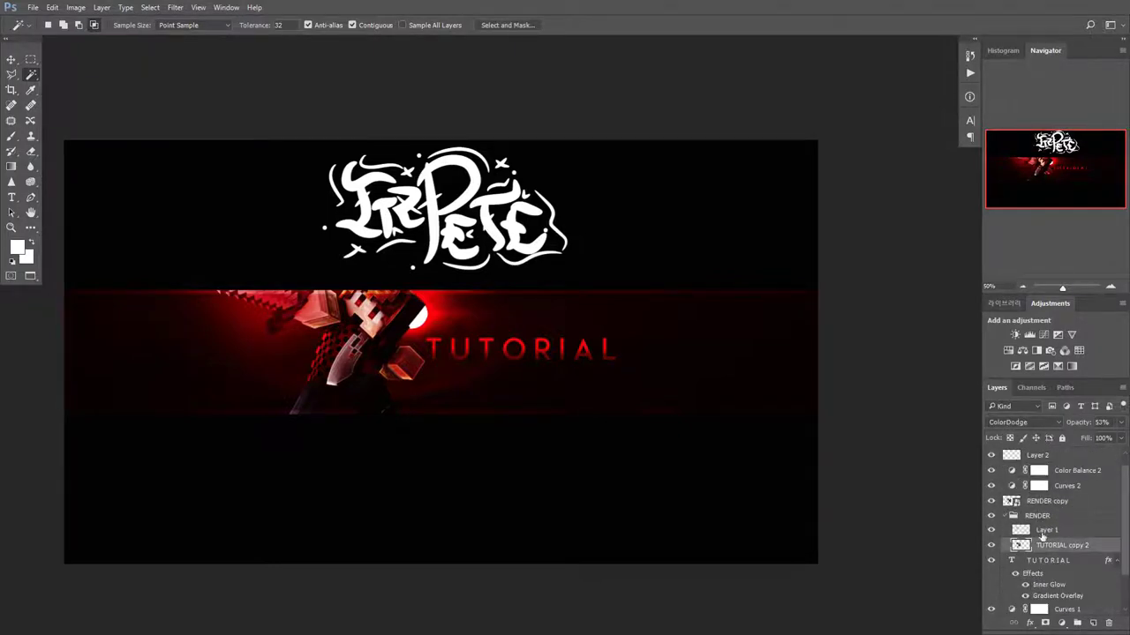
click(1041, 532)
key(Delete)
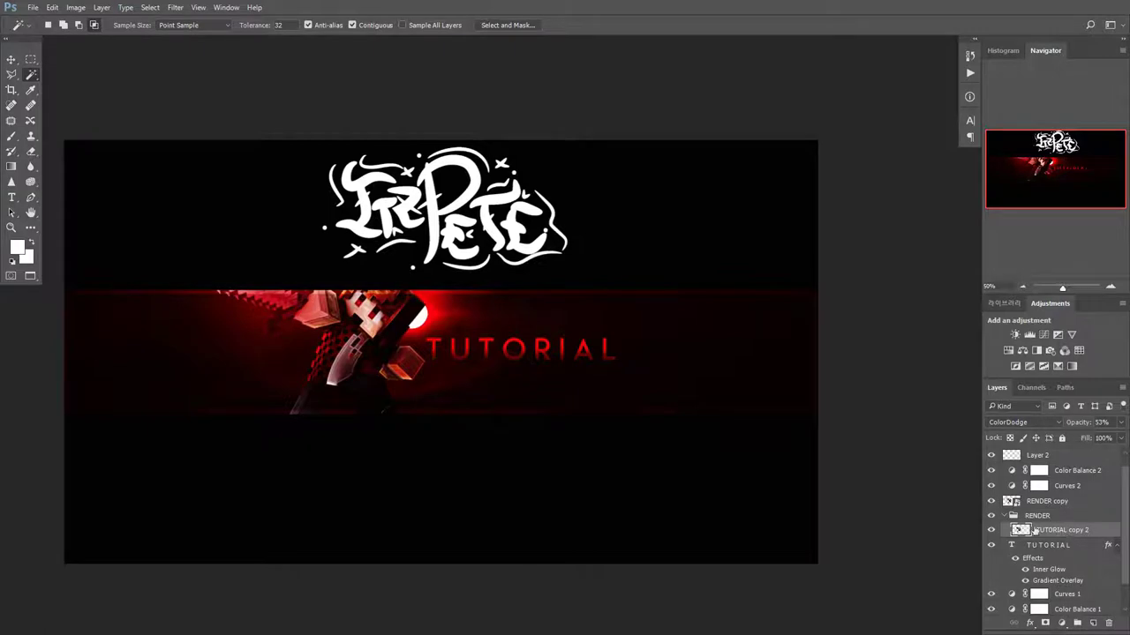
- Undo the layer deletions, the RENDER group's duplication and the Soft Light blend mode on Layer 2
key(ctrl+alt+z)
key(ctrl+alt+z)
key(ctrl+alt+z)
key(ctrl+alt+z)
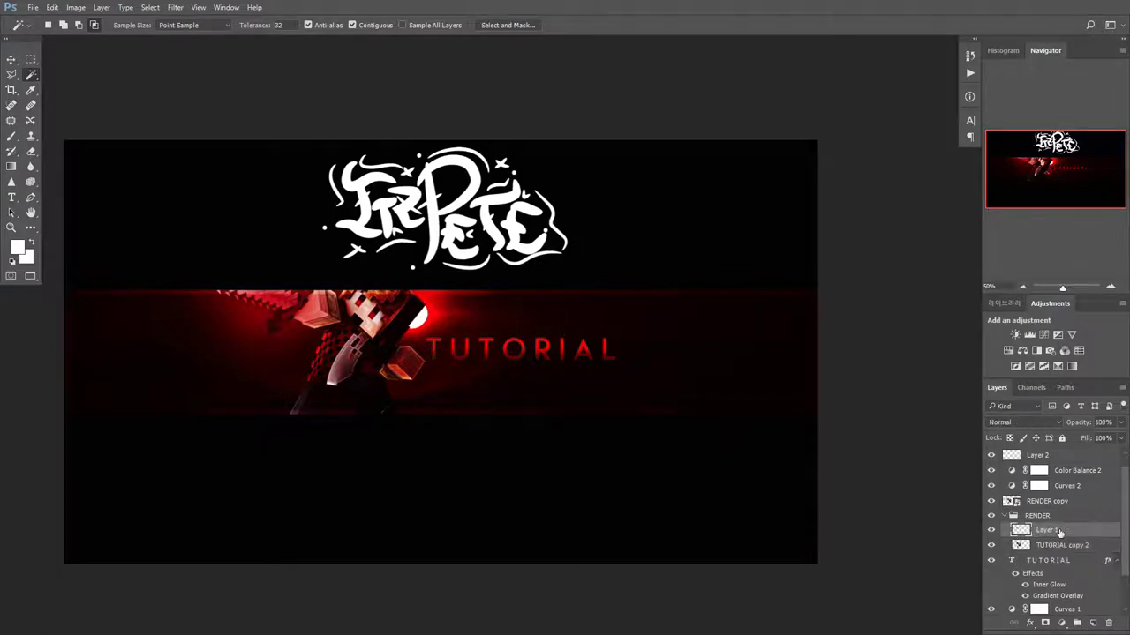
key(ctrl+alt+z)
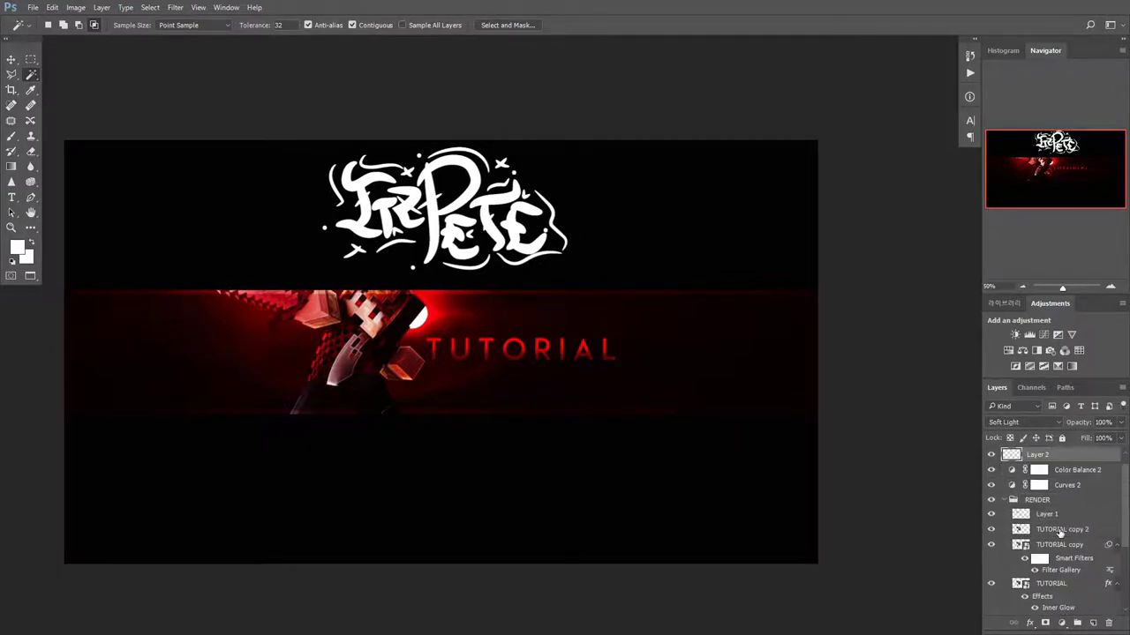
key(ctrl+alt+z)
key(ctrl+alt+z)
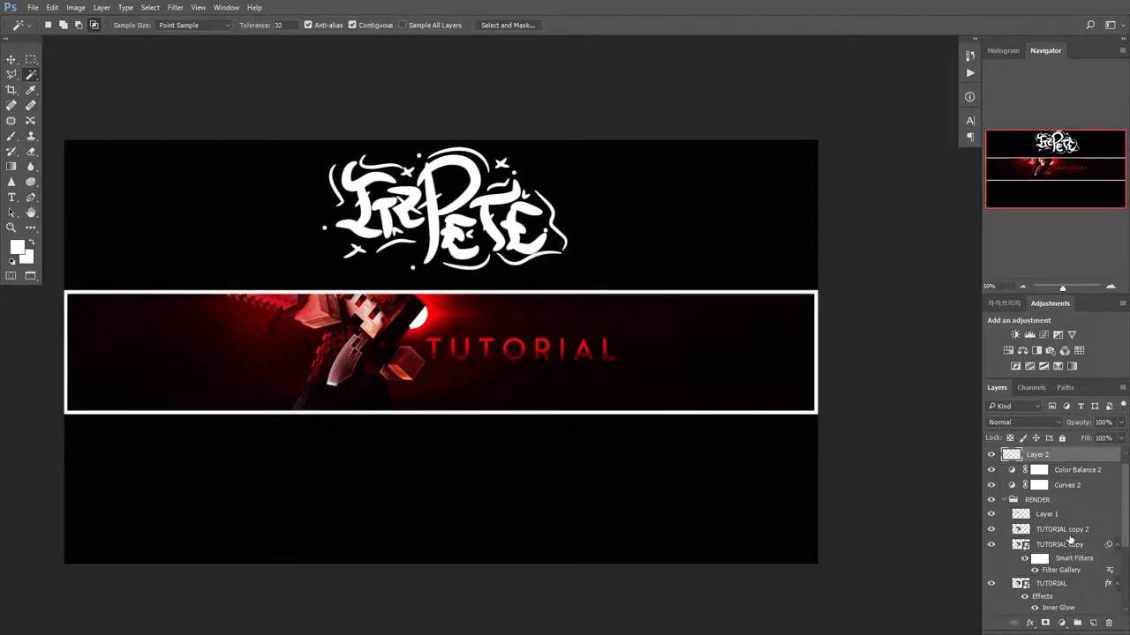
- Delete Layer 1, TUTORIAL copy 2 and TUTORIAL copy from the RENDER group
scroll(1069, 540, down, 2)
click(1059, 554)
click(1051, 514)
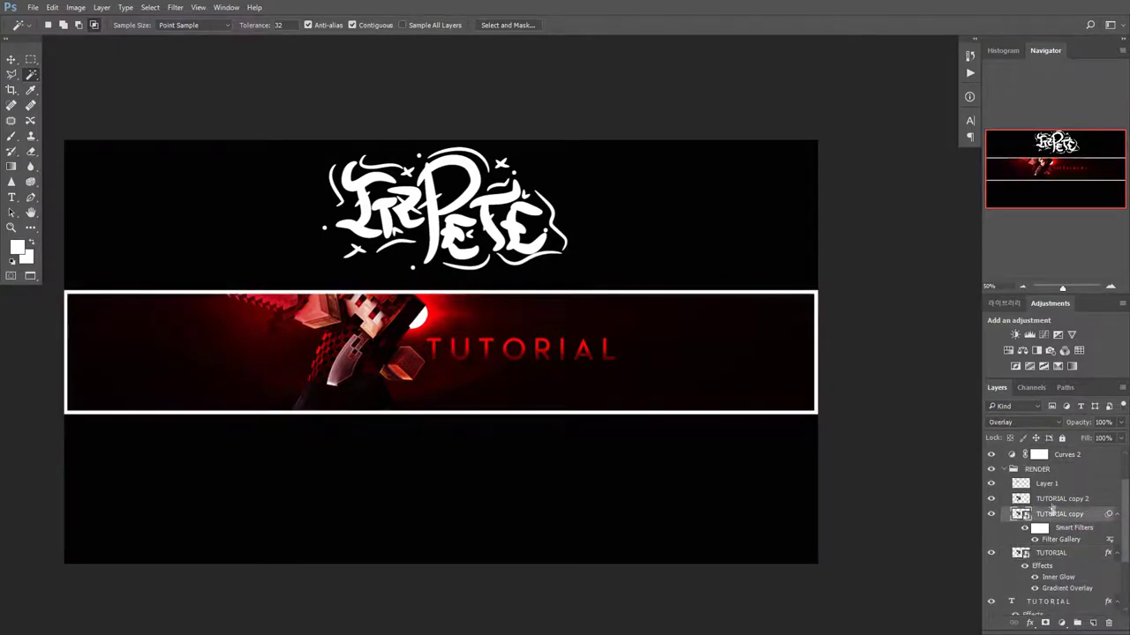
shift+click(1044, 485)
key(Delete)
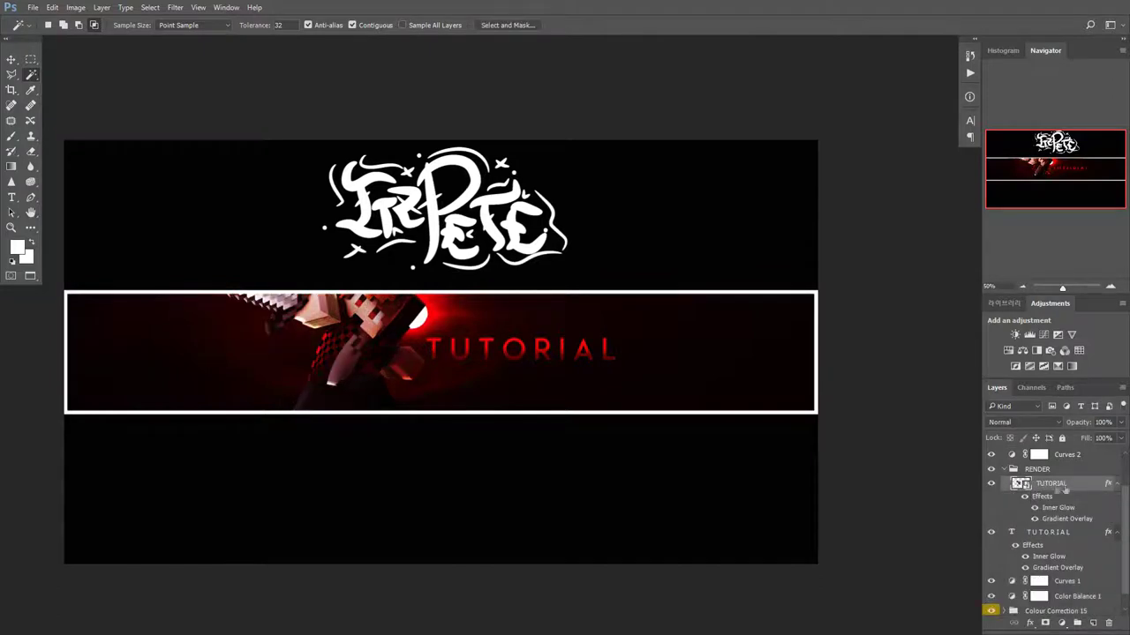
- Try deleting the RENDER group, undo it, toggle the group's visibility and collapse it
click(1038, 468)
key(Delete)
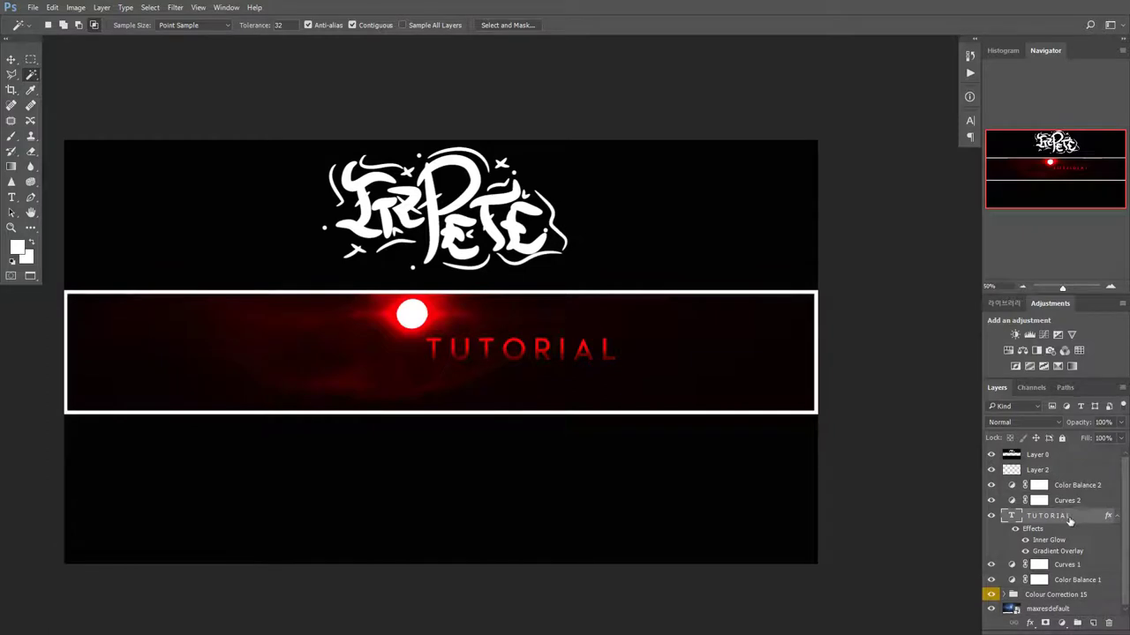
key(ctrl+z)
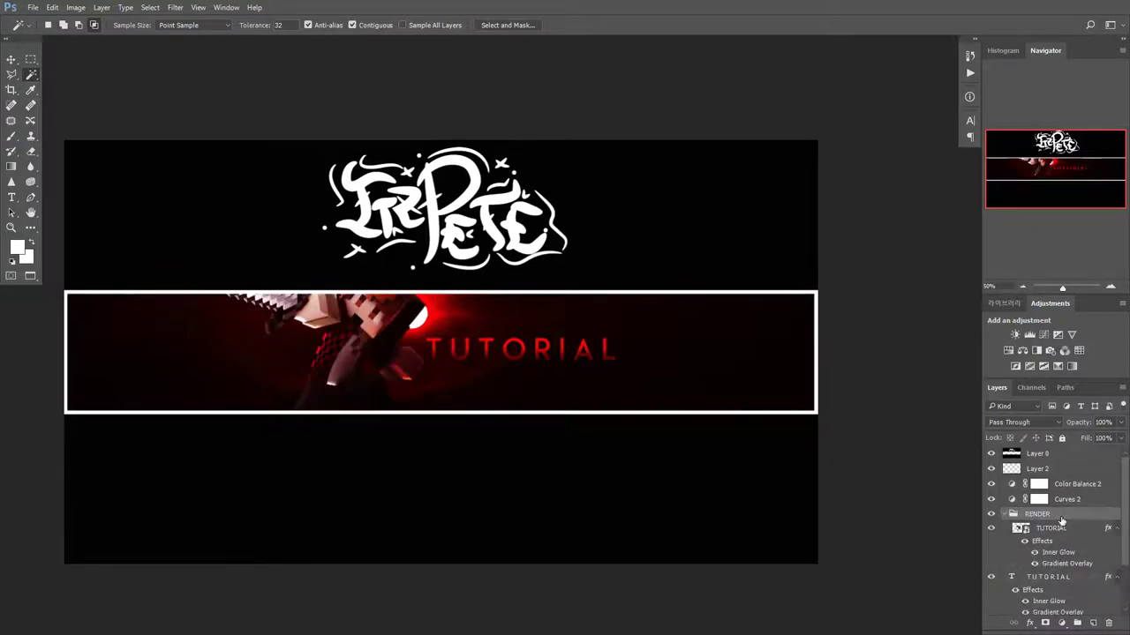
click(990, 513)
click(990, 513)
click(1004, 513)
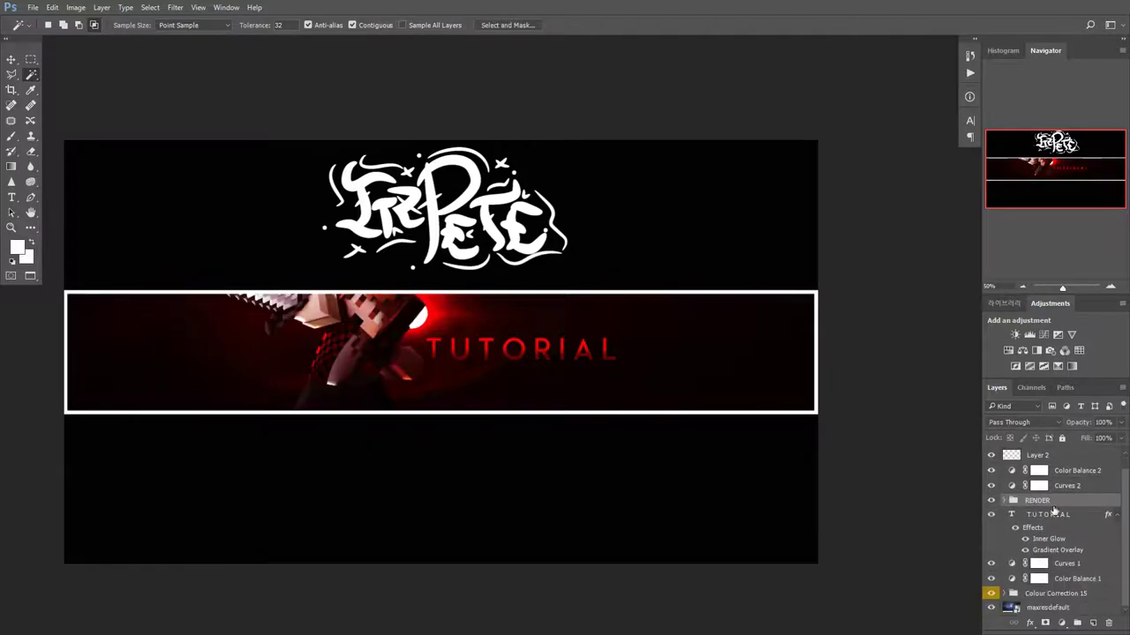
- Try deleting the TUTORIAL text layer, and undo that and the layer deletions inside the RENDER group
click(1046, 517)
key(Delete)
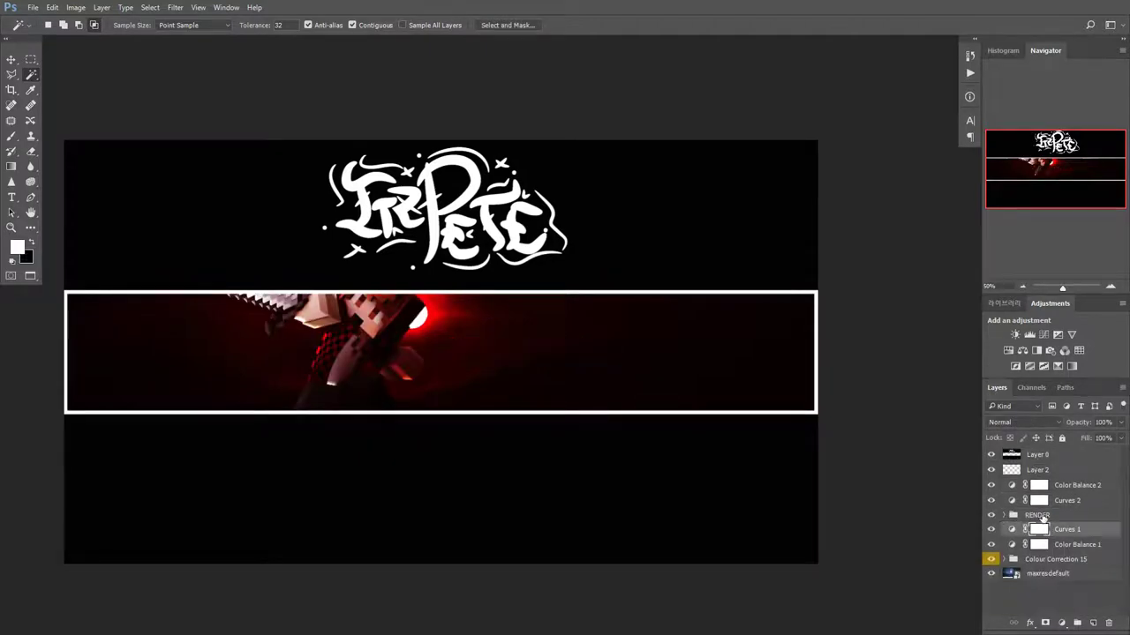
click(1013, 515)
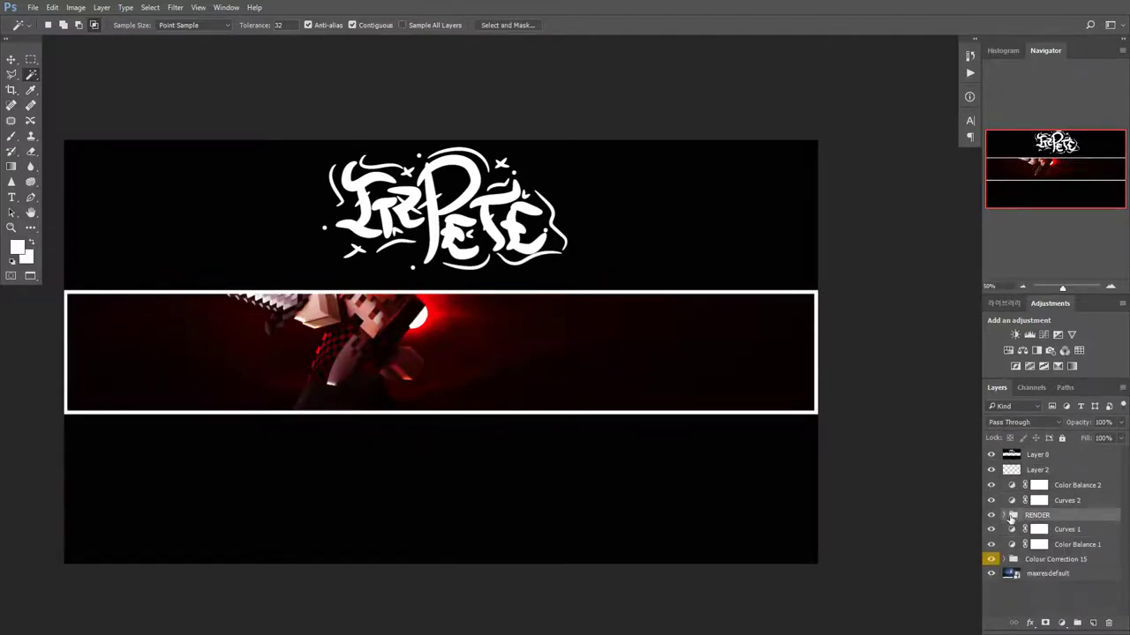
click(1005, 515)
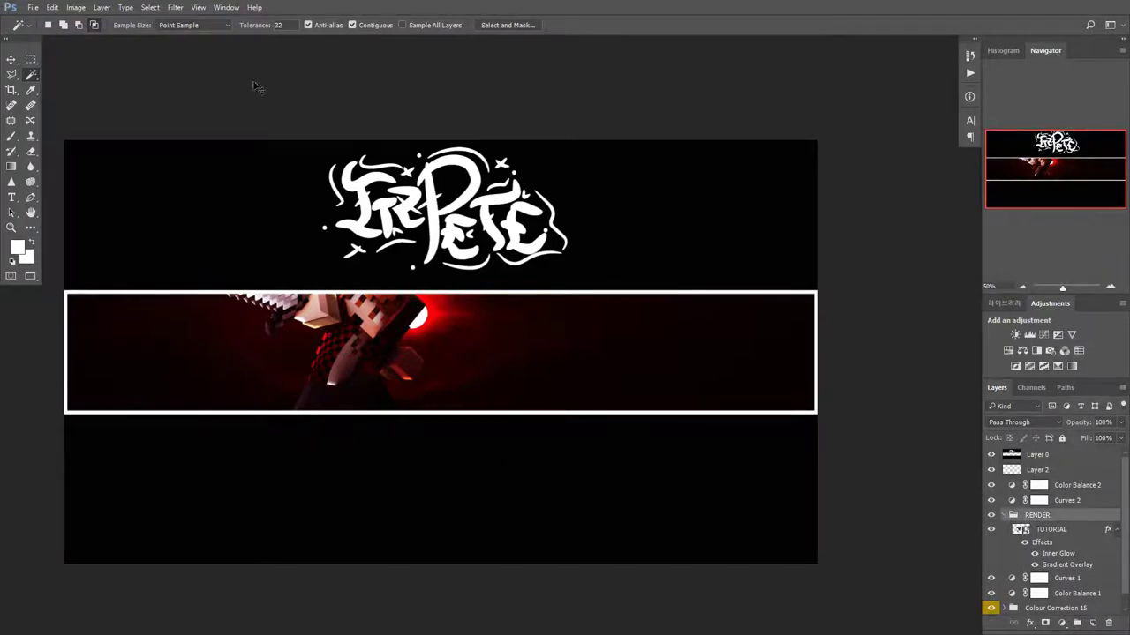
key(ctrl+z)
key(ctrl+z)
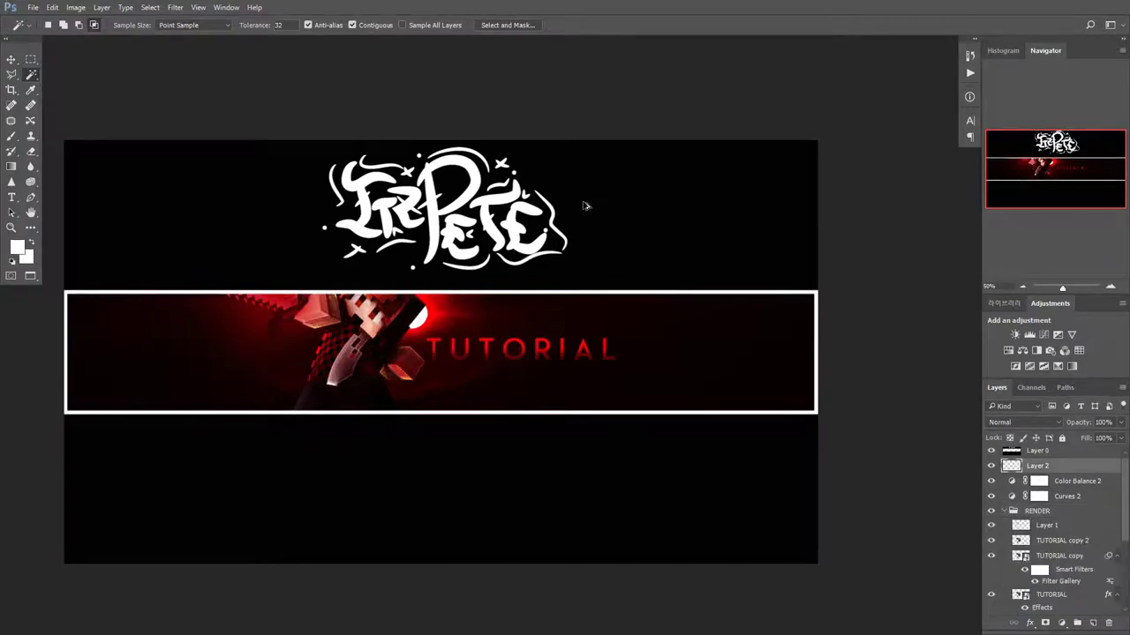
- Collapse the RENDER group and select the TUTORIAL text layer beneath it
click(1010, 516)
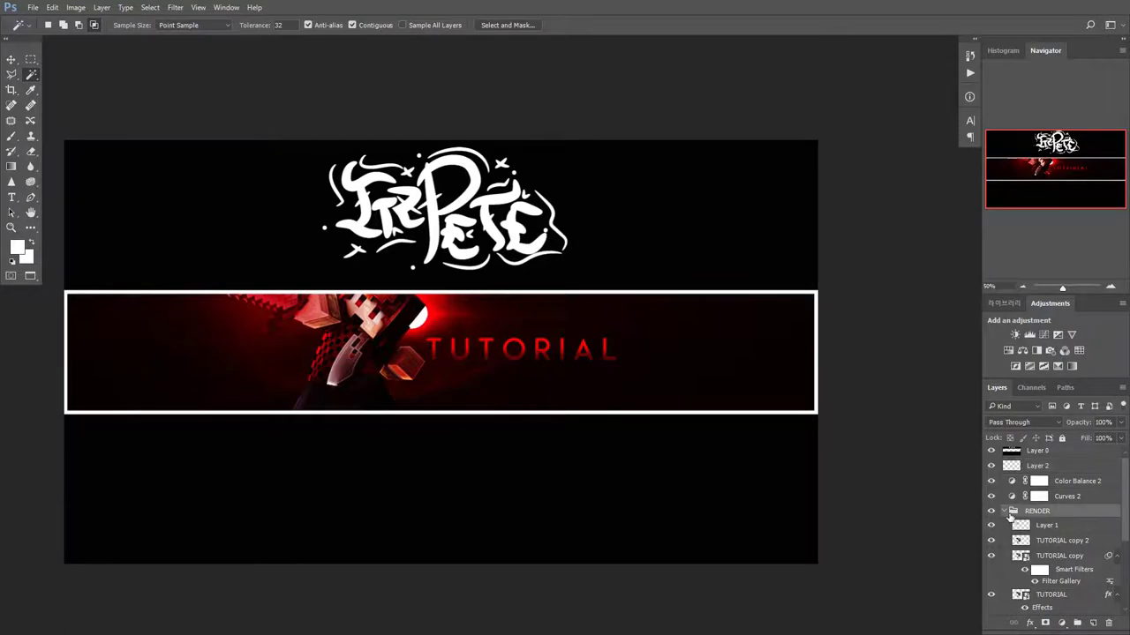
double_click(1010, 517)
key(Escape)
click(992, 511)
click(990, 496)
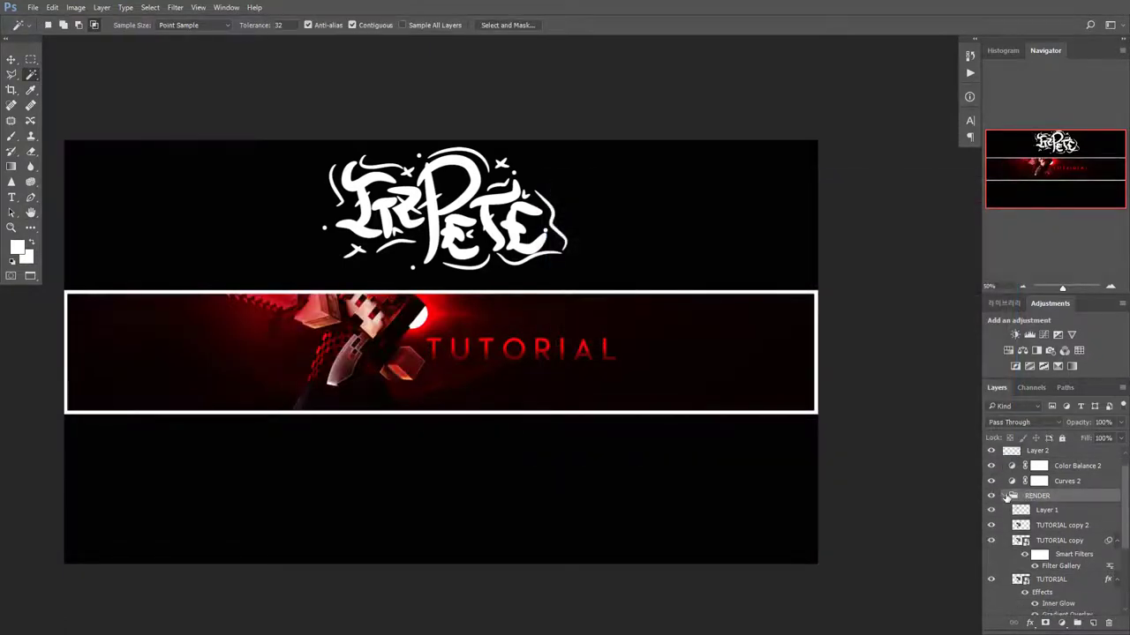
click(1005, 496)
click(1060, 518)
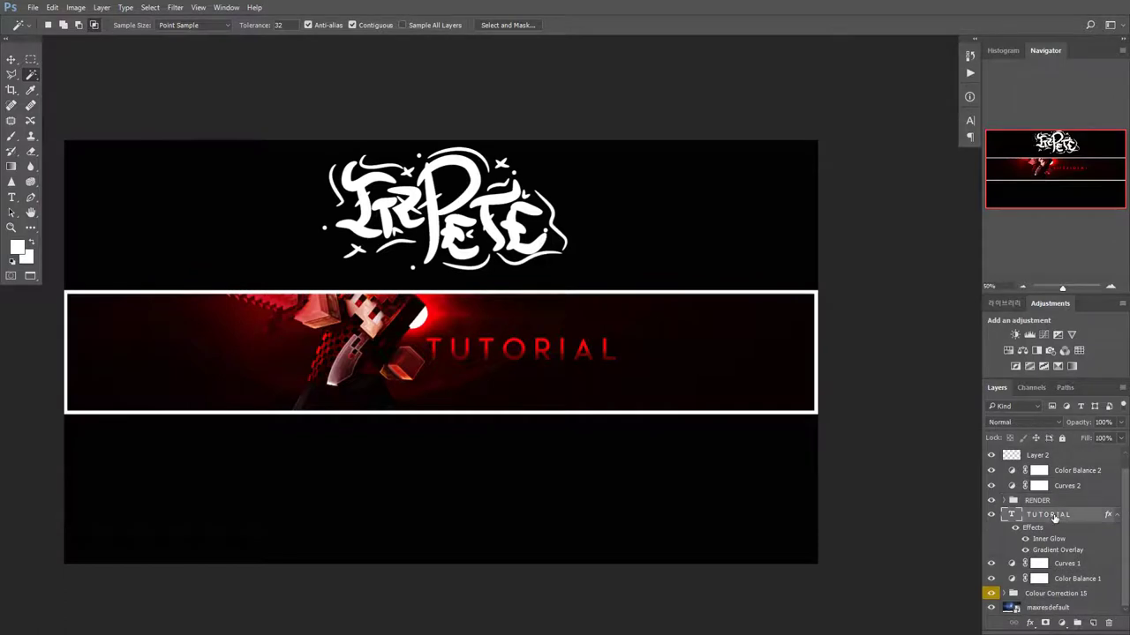
key(Delete)
key(ctrl+z)
click(1028, 514)
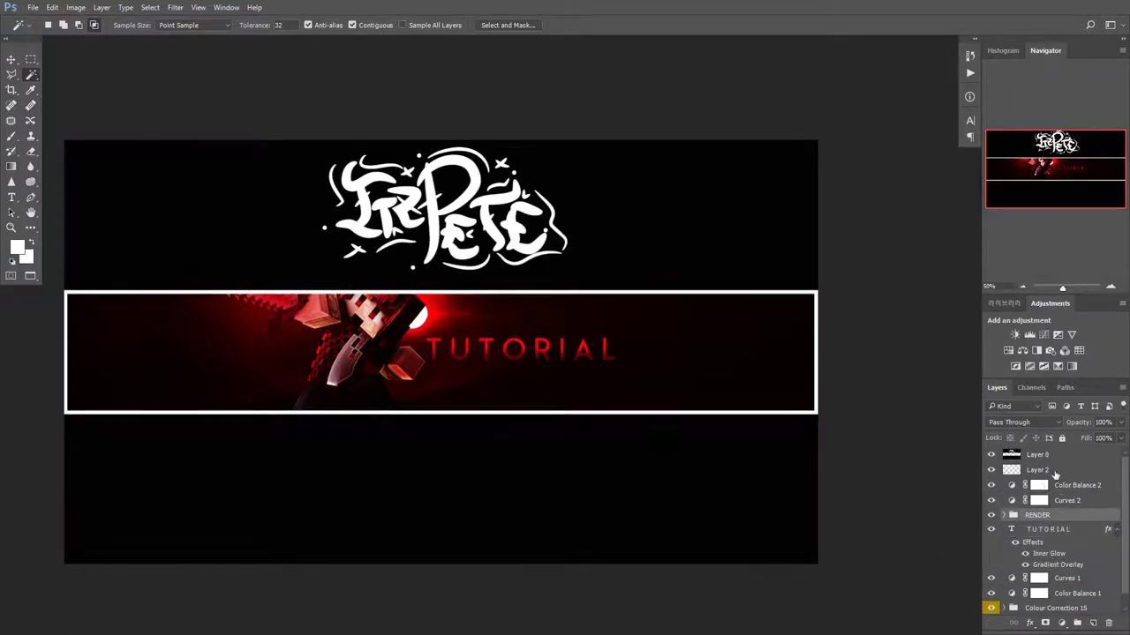
- Set the blending mode of the frame layer, Layer 2, to Soft Light
click(1054, 474)
click(1019, 422)
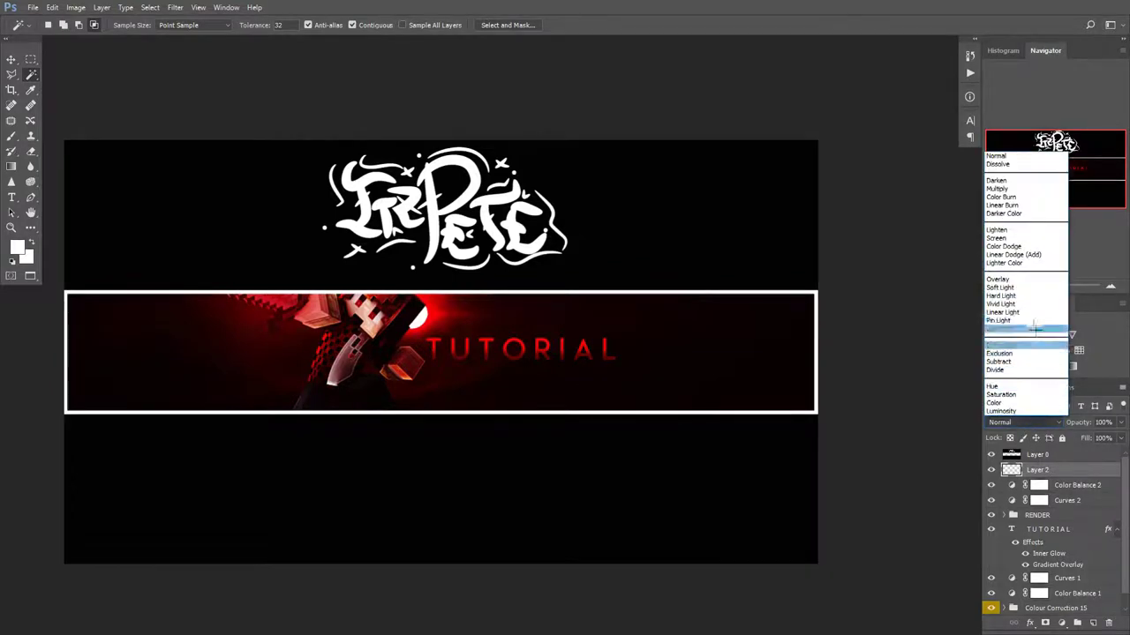
click(1015, 287)
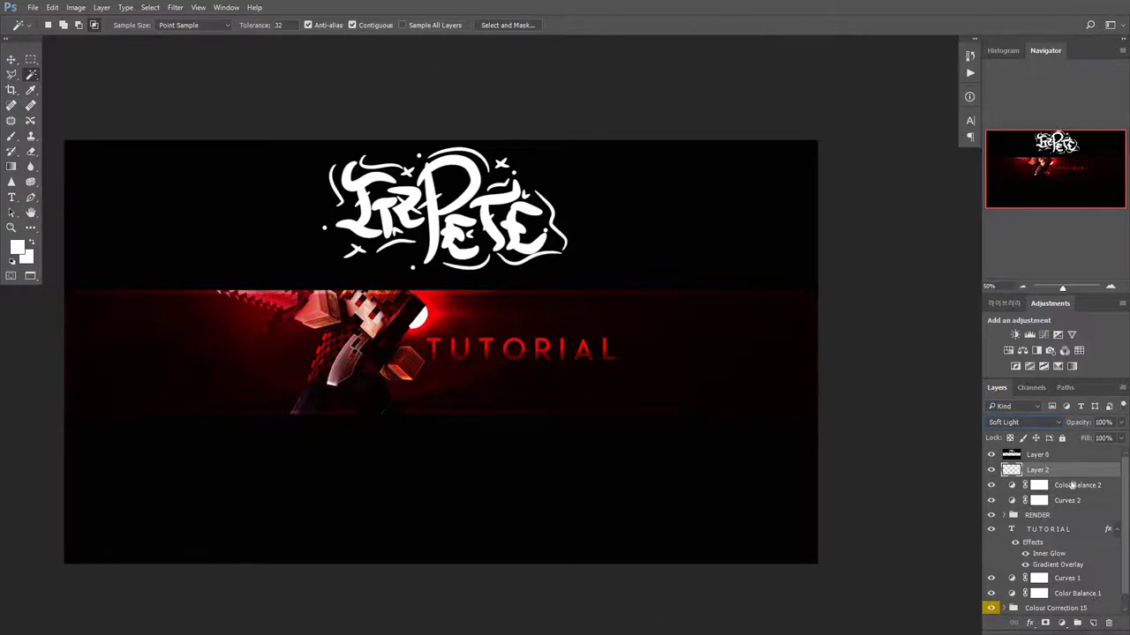
- Select the RENDER group, minimize the editor, close the RIGS folder window and place the TUTORIAL image into the banner above that group
scroll(1072, 485, down, 1)
click(1037, 500)
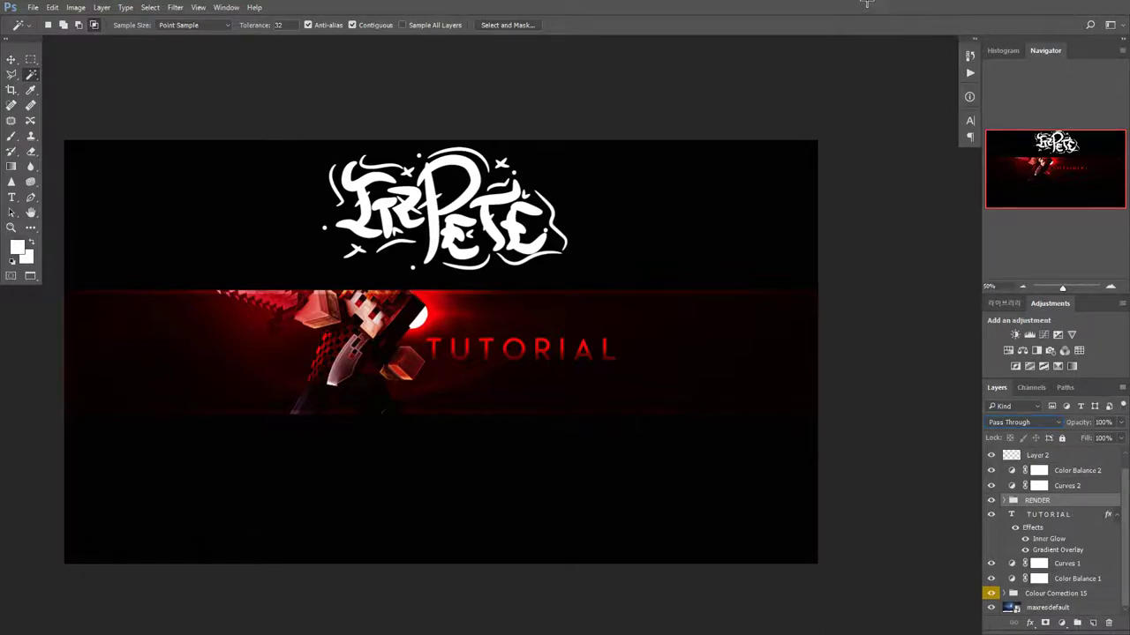
click(9, 7)
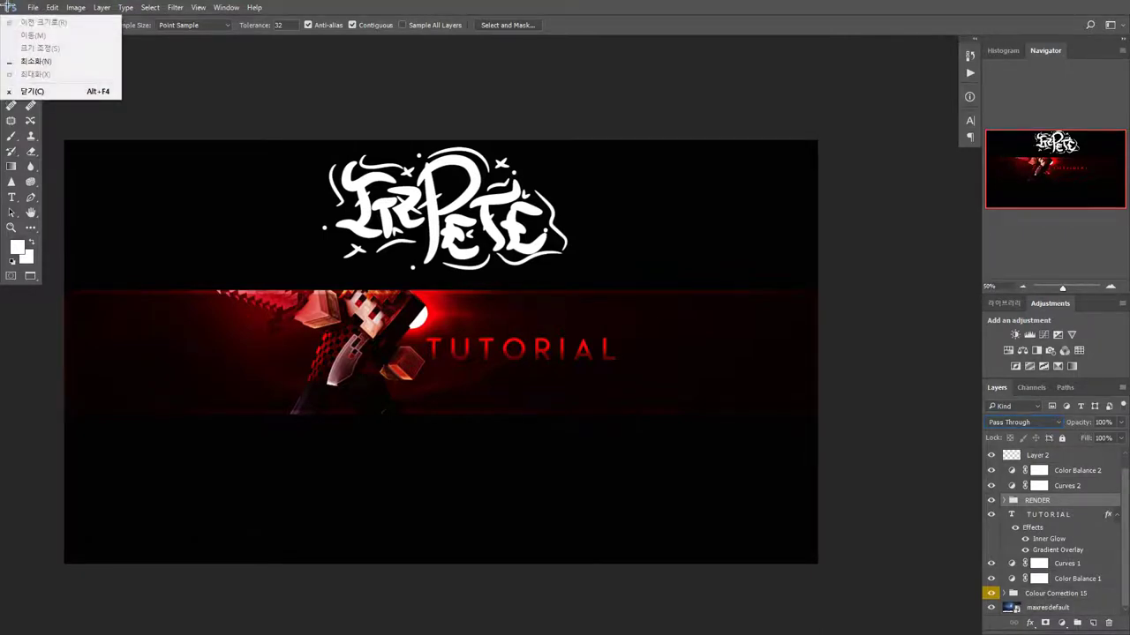
click(36, 61)
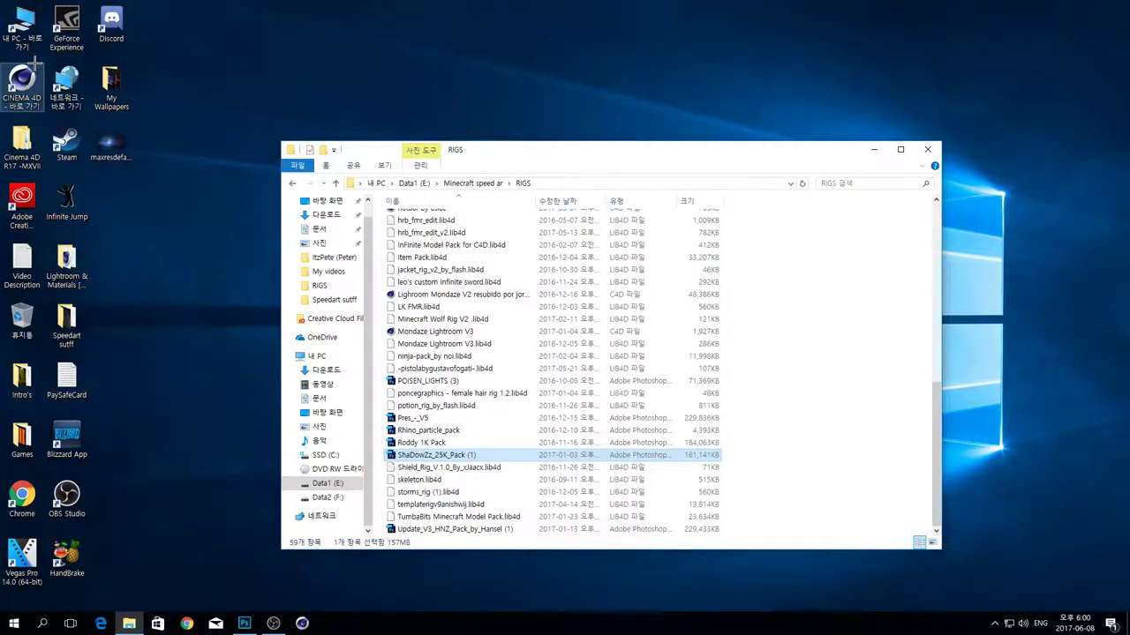
click(928, 151)
drag(330, 253, 352, 318)
- Scale the placed TUTORIAL image to about 64%, shift it beside the main render and move its layer below the TUTORIAL text layer
drag(504, 361, 509, 383)
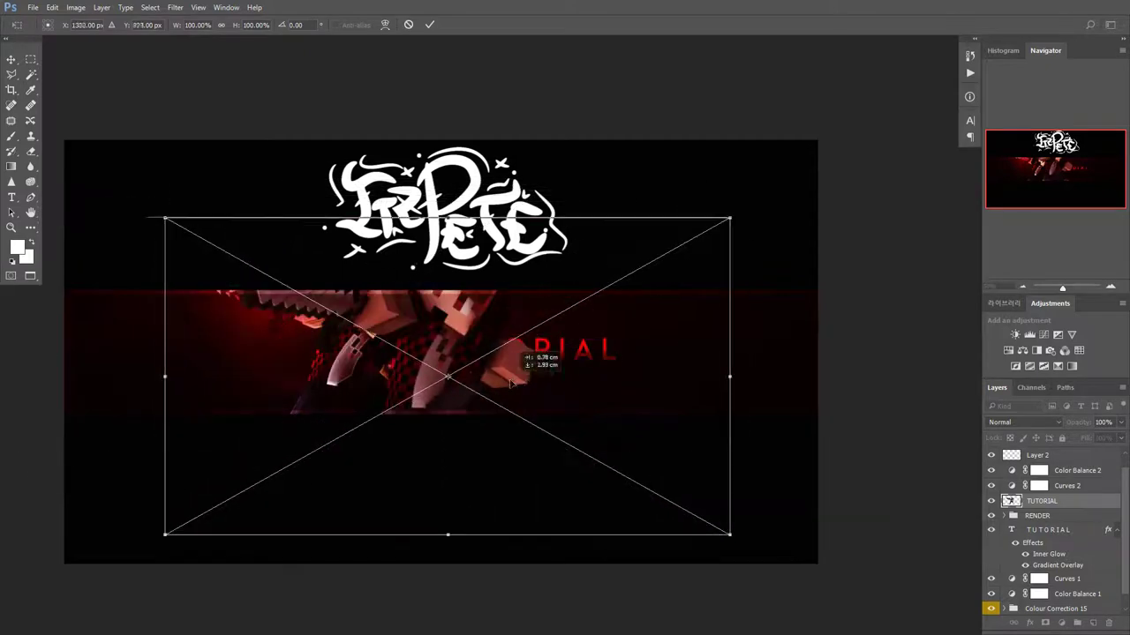
shift+drag(732, 537, 528, 432)
drag(371, 361, 472, 348)
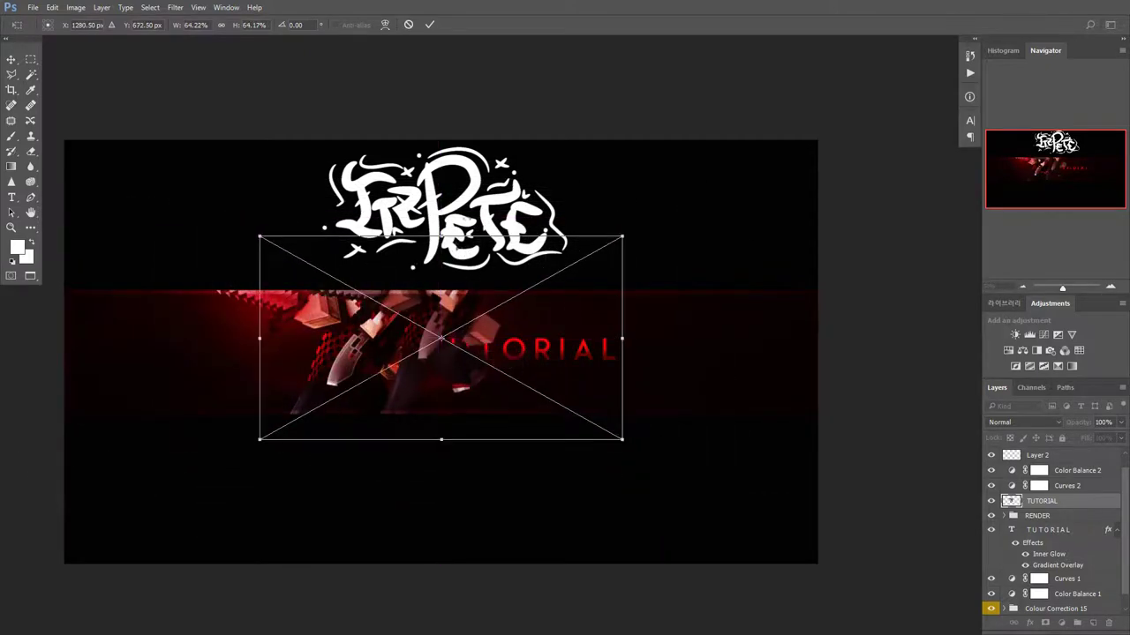
click(430, 25)
drag(1052, 503, 1072, 547)
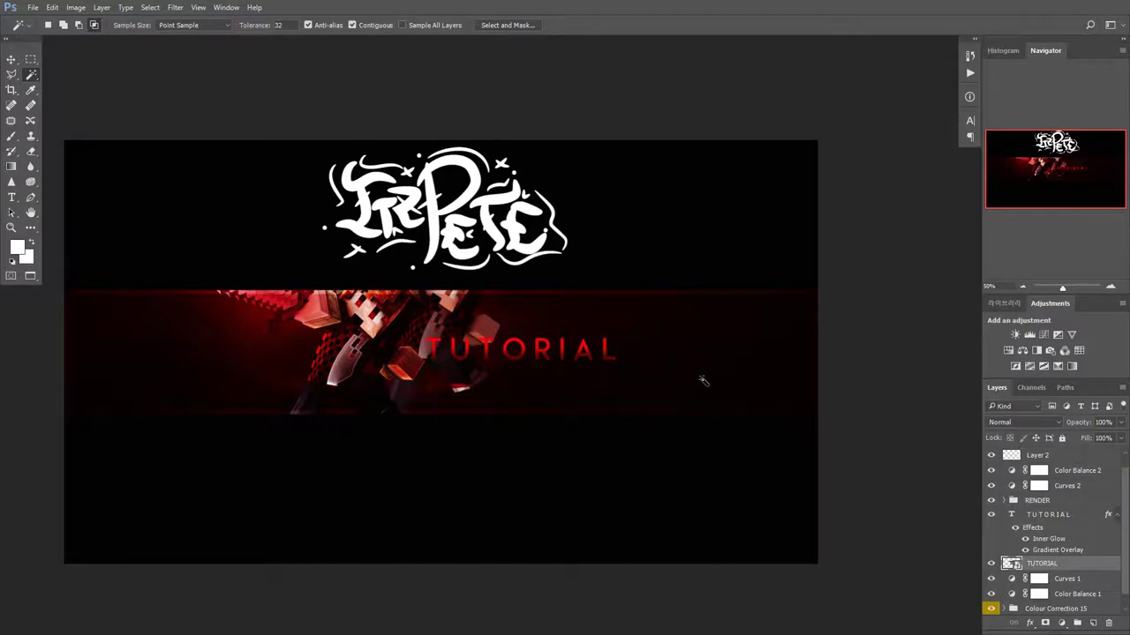
- Desaturate the placed TUTORIAL image with Hue/Saturation, using saturation -100 and lightness +16
key(ctrl+u)
drag(725, 264, 12, 203)
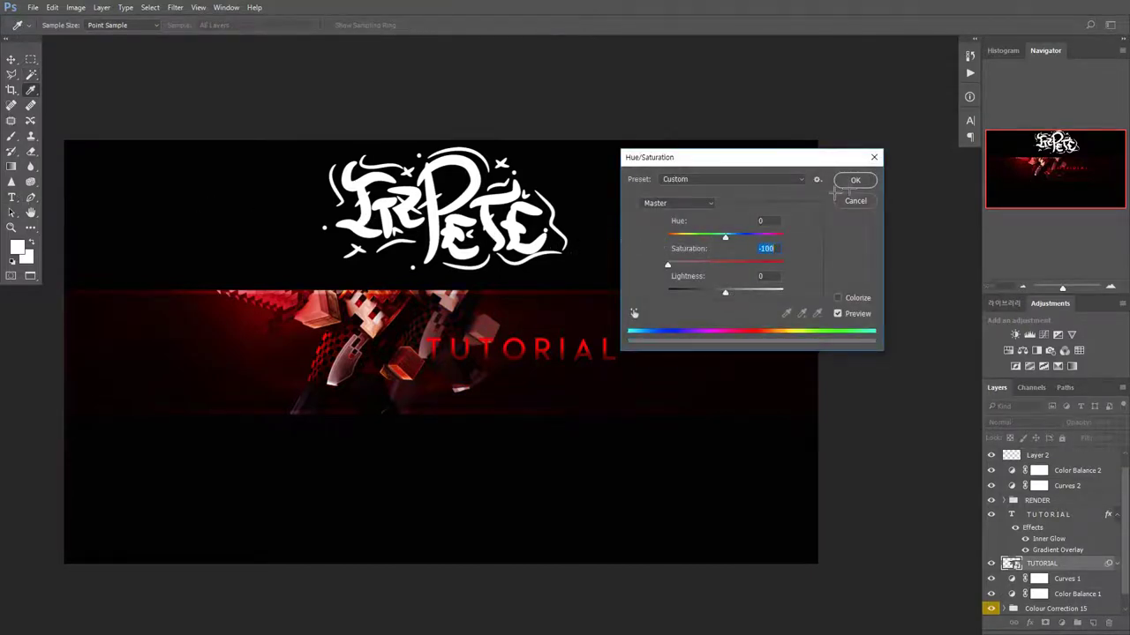
click(838, 298)
click(838, 297)
drag(724, 292, 734, 293)
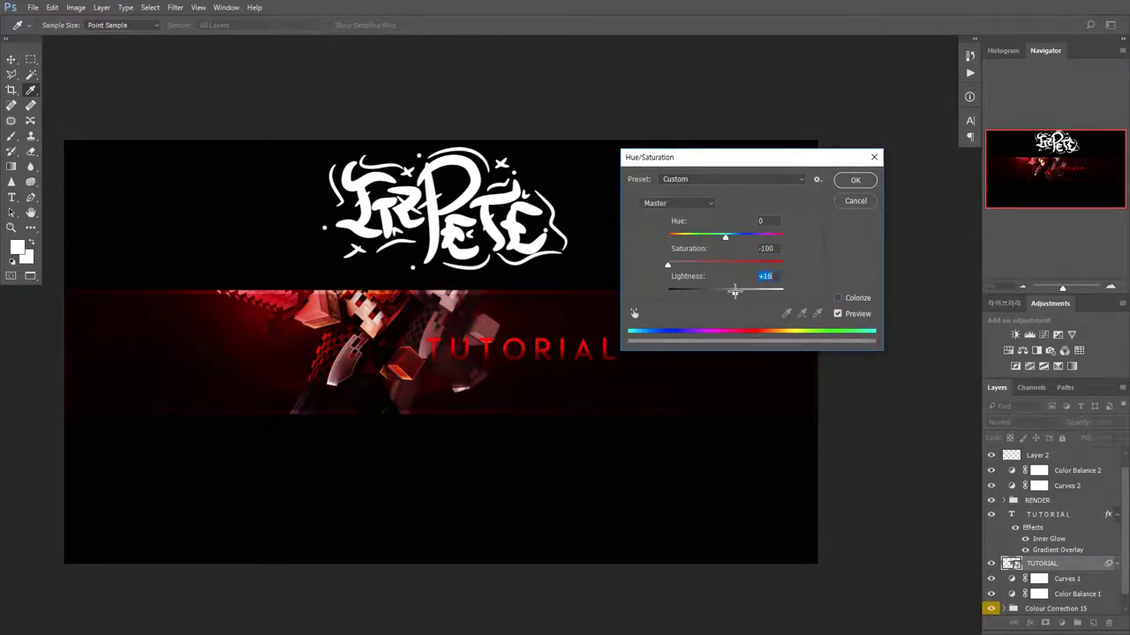
click(855, 180)
- Enlarge the grey TUTORIAL image slightly and reposition it closer behind the main render
key(ctrl+t)
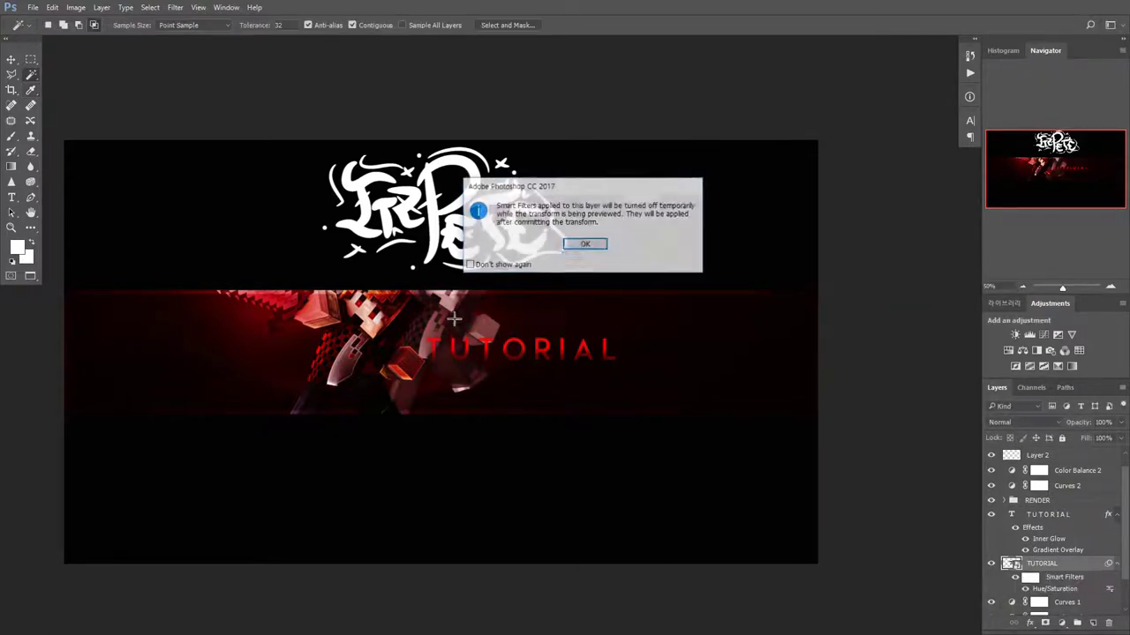
click(586, 243)
drag(476, 310, 451, 321)
shift+drag(597, 452, 637, 504)
drag(569, 419, 539, 402)
click(430, 24)
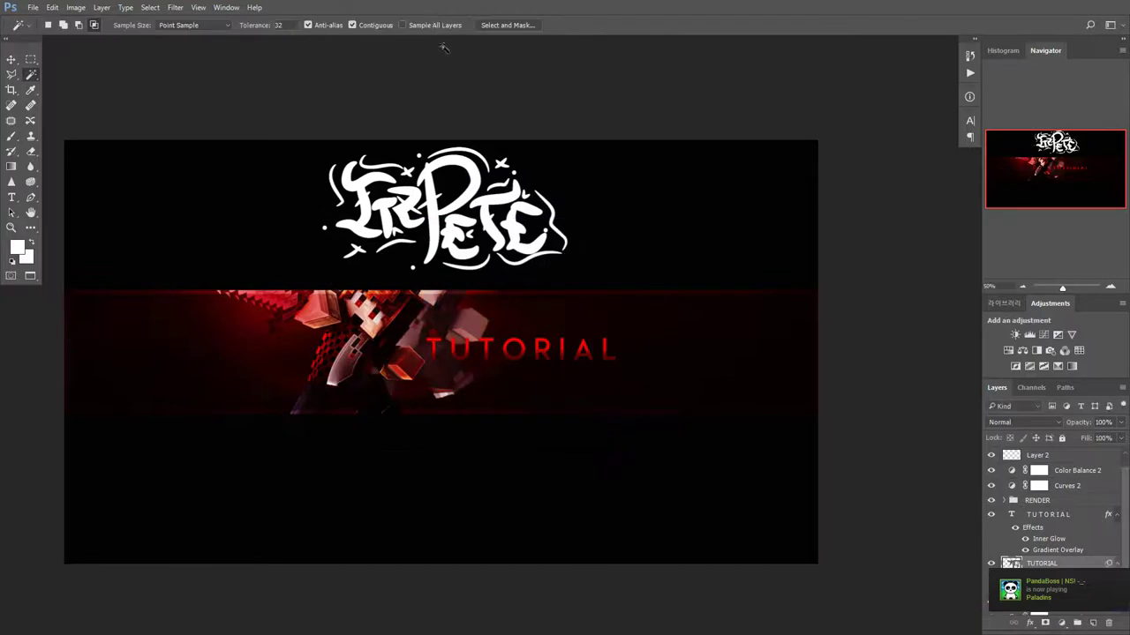
- Lower the opacity of the placed TUTORIAL image layer to 62%
click(1121, 422)
drag(1114, 436, 1095, 437)
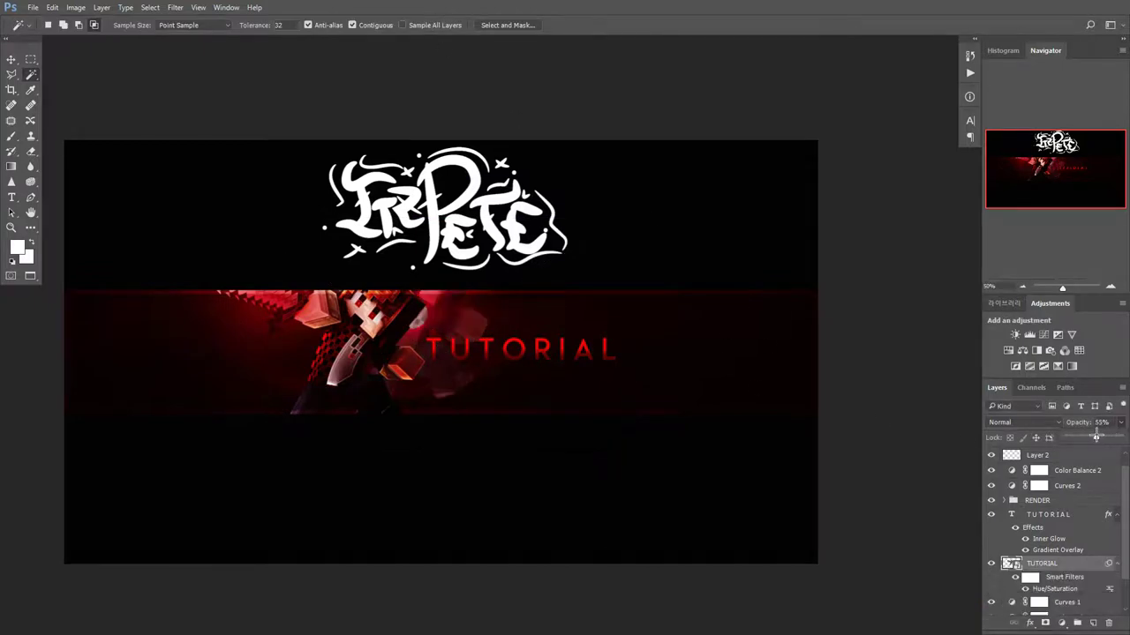
click(1055, 564)
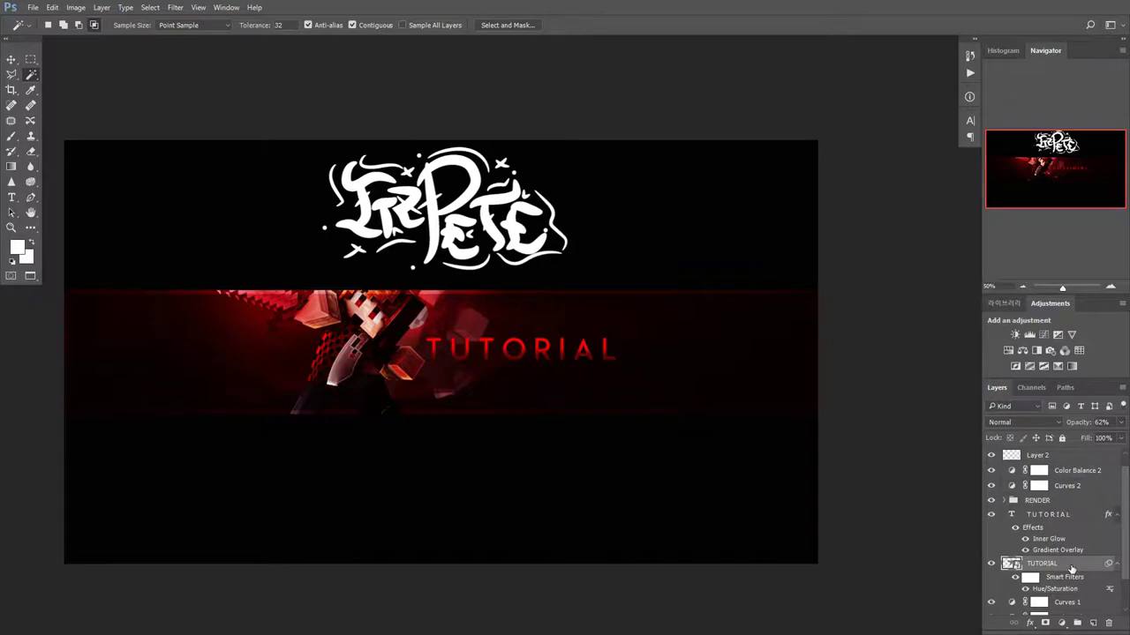
- Apply a second Hue/Saturation to the placed TUTORIAL image with saturation -100 and lightness -35
key(ctrl+u)
drag(704, 265, 582, 244)
drag(738, 294, 705, 295)
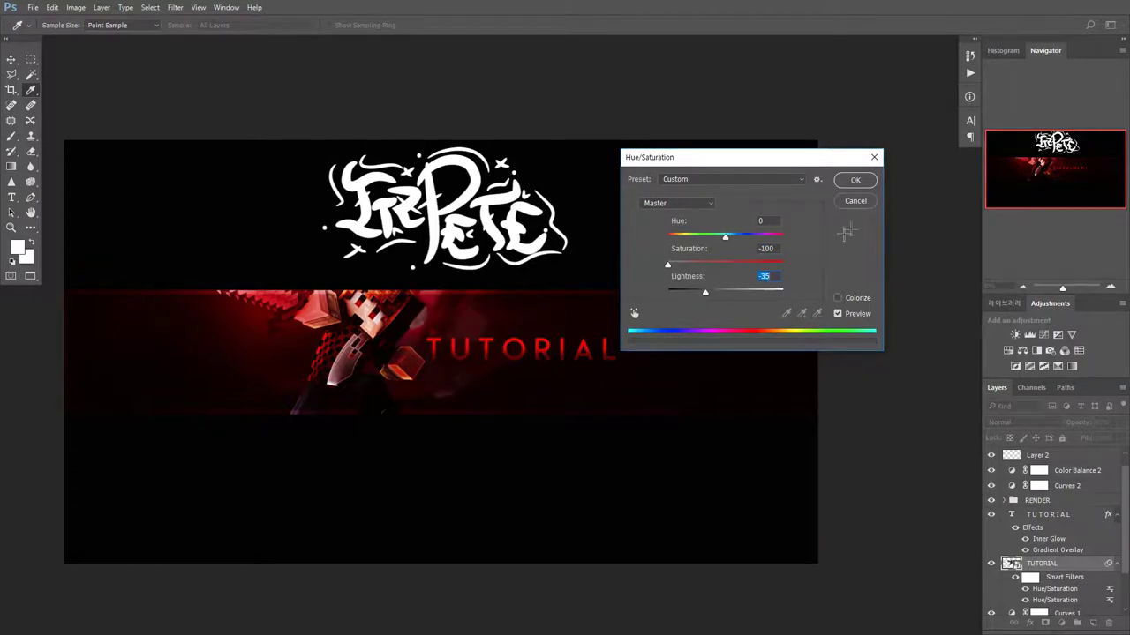
click(855, 180)
- Examine how the darkened, faded render looks behind the TUTORIAL title, close up and at full banner size
alt+scroll(612, 321, down, 5)
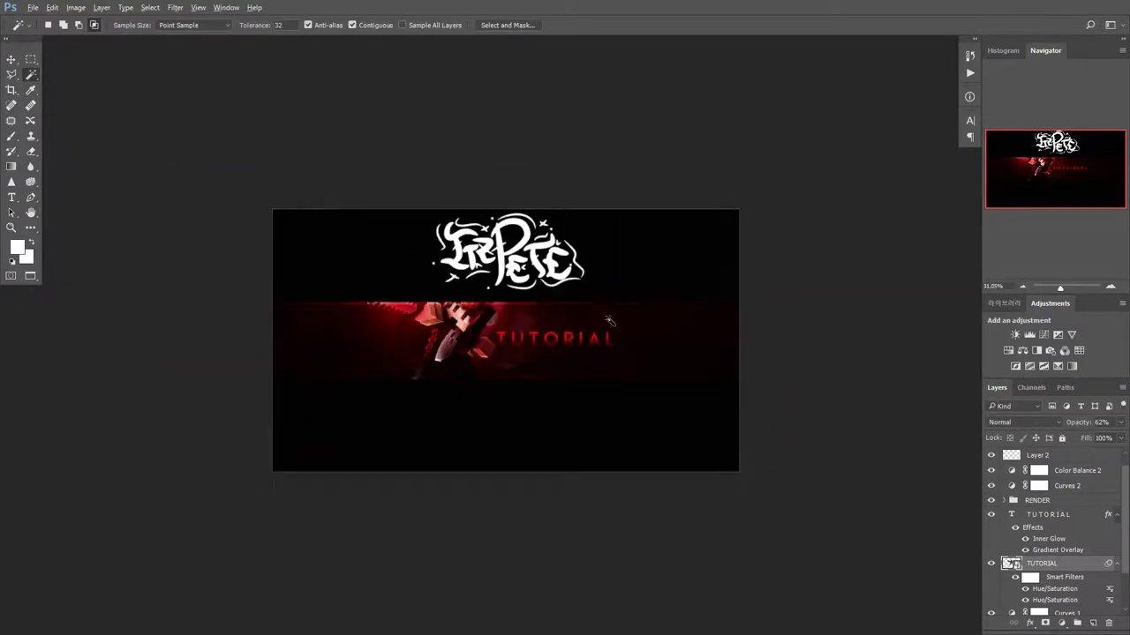
alt+scroll(608, 320, up, 4)
alt+scroll(503, 341, up, 2)
alt+scroll(502, 340, down, 2)
alt+scroll(468, 296, down, 1)
alt+scroll(468, 296, up, 2)
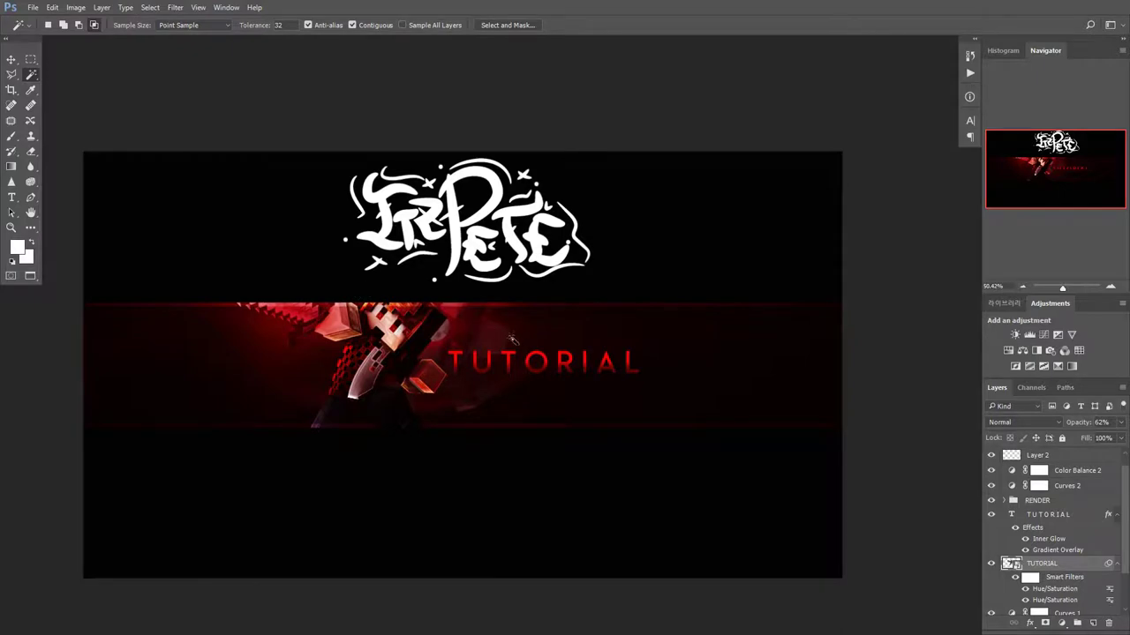
alt+scroll(496, 351, down, 1)
alt+scroll(499, 362, up, 1)
alt+scroll(499, 362, down, 1)
alt+scroll(525, 498, up, 1)
- Start an empty text layer in the black area below the strip, with white as the text colour
click(11, 196)
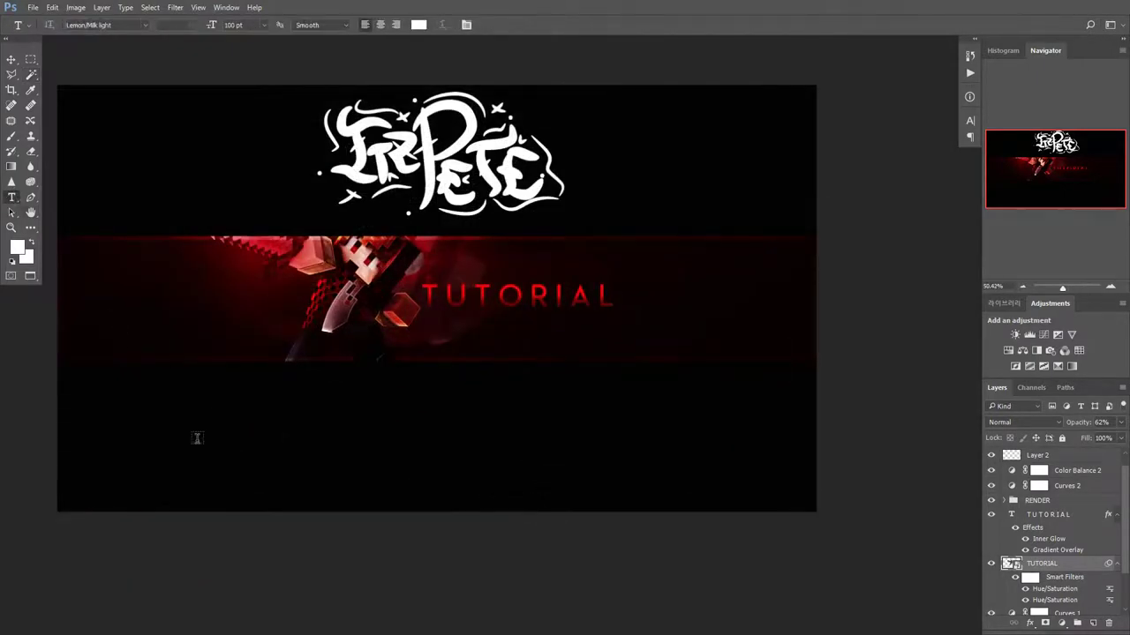
click(196, 438)
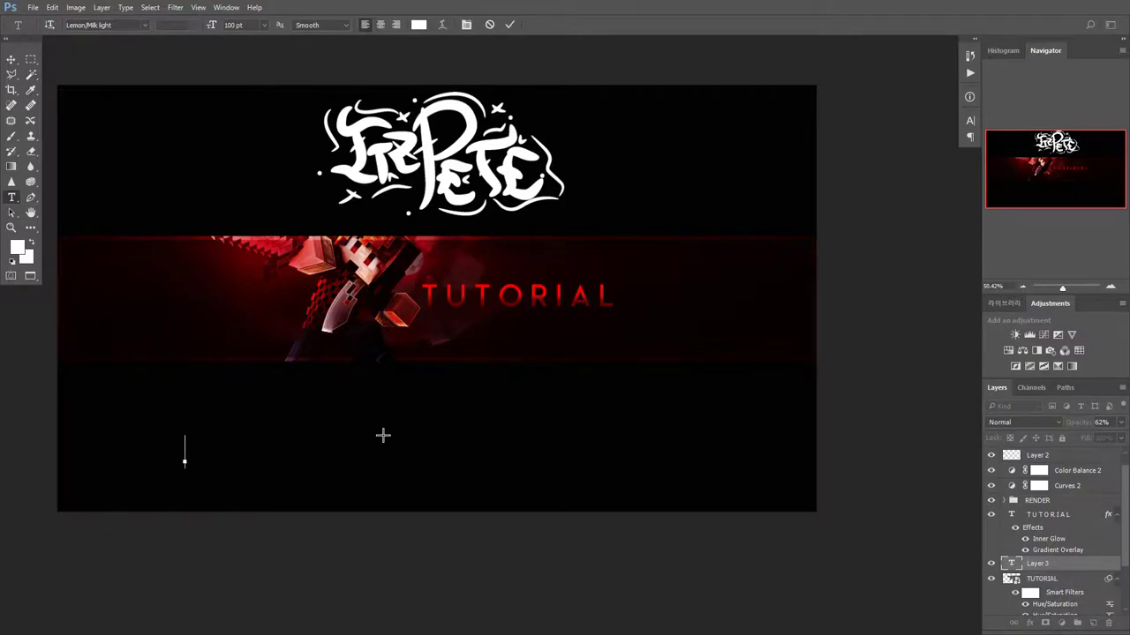
click(418, 25)
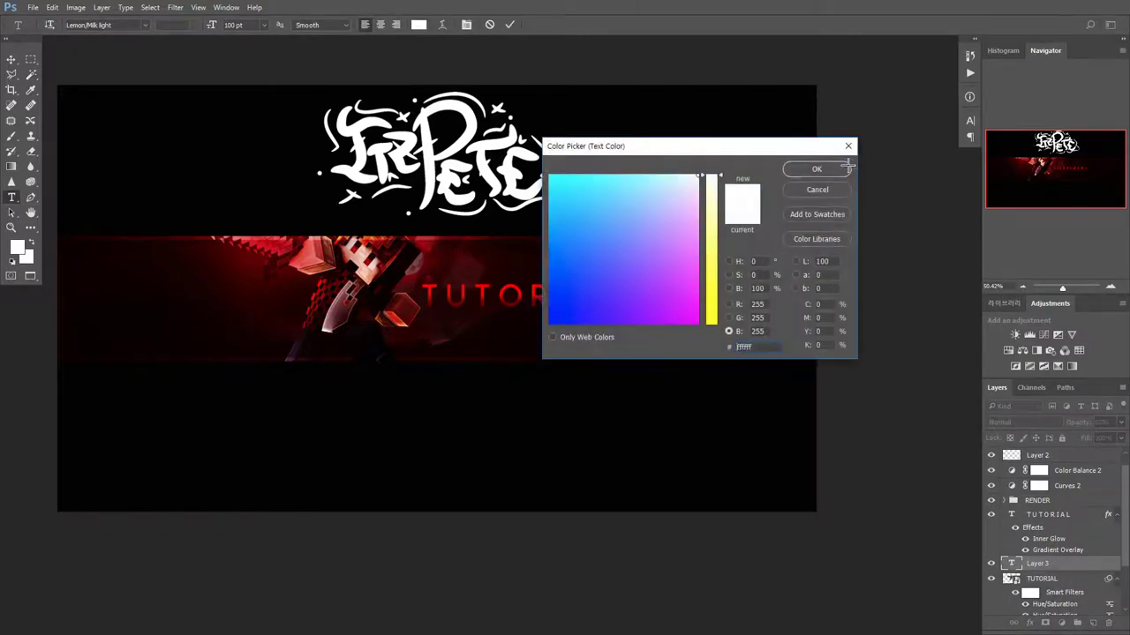
click(817, 168)
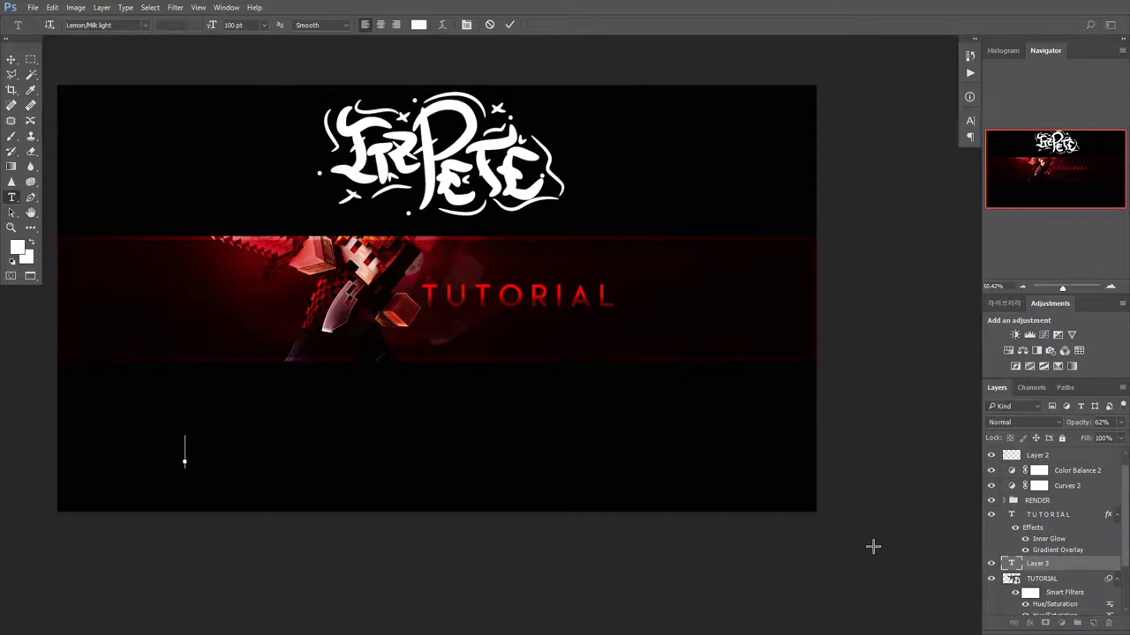
- Undo the TUTORIAL text layer's move up the stack and move the empty text layer, Layer 3, to the top instead
drag(1048, 515, 1064, 454)
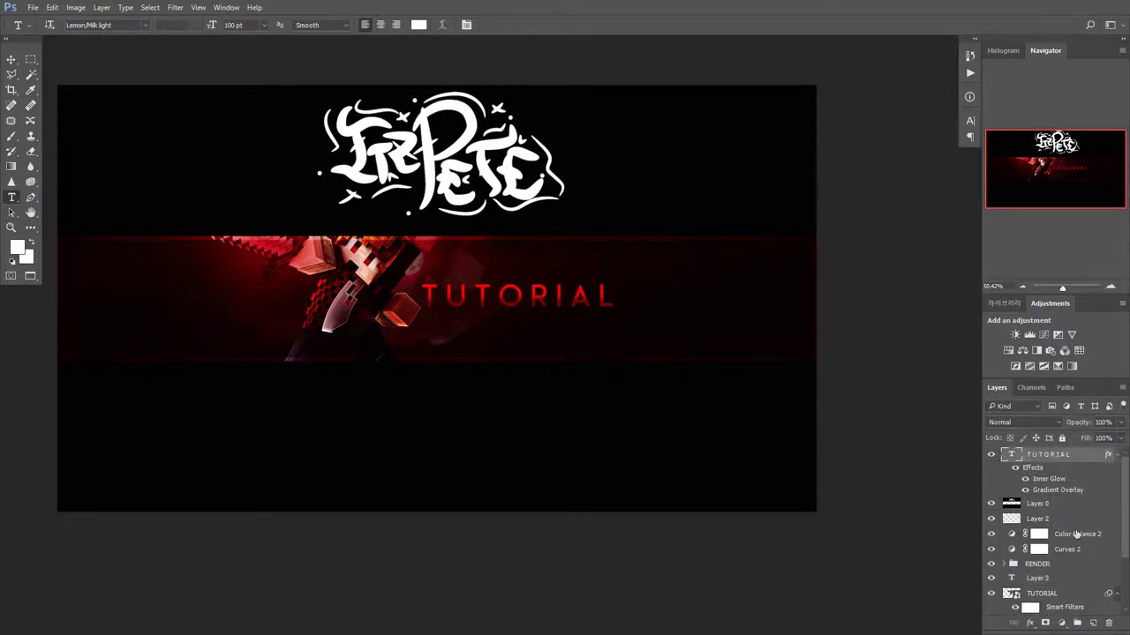
key(ctrl+z)
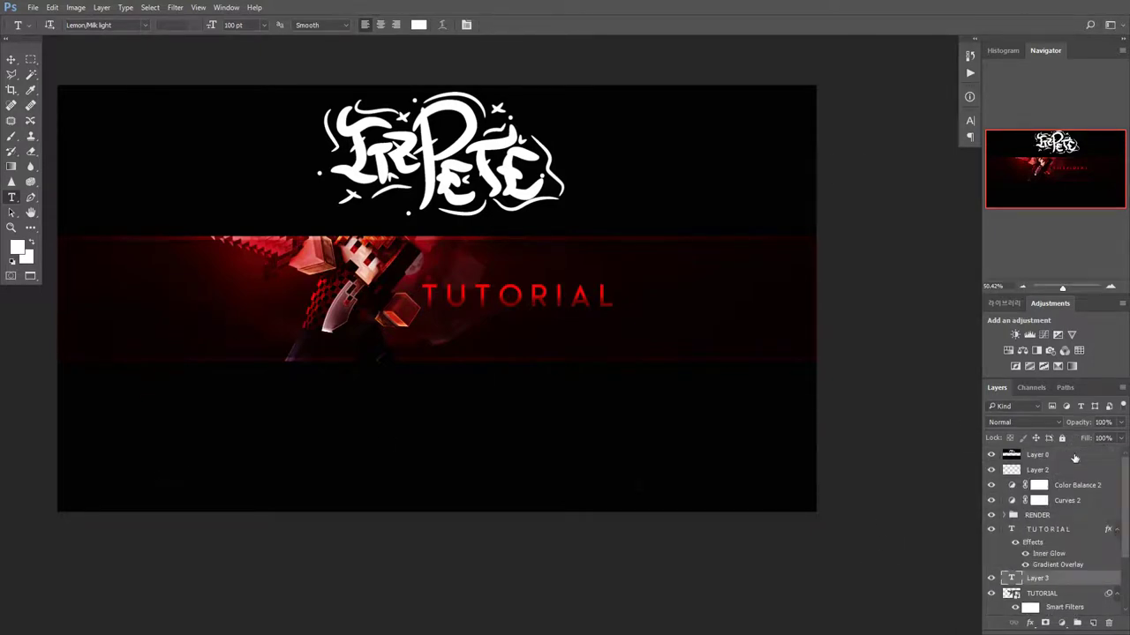
click(1053, 593)
scroll(1053, 573, down, 1)
drag(1053, 560, 1038, 449)
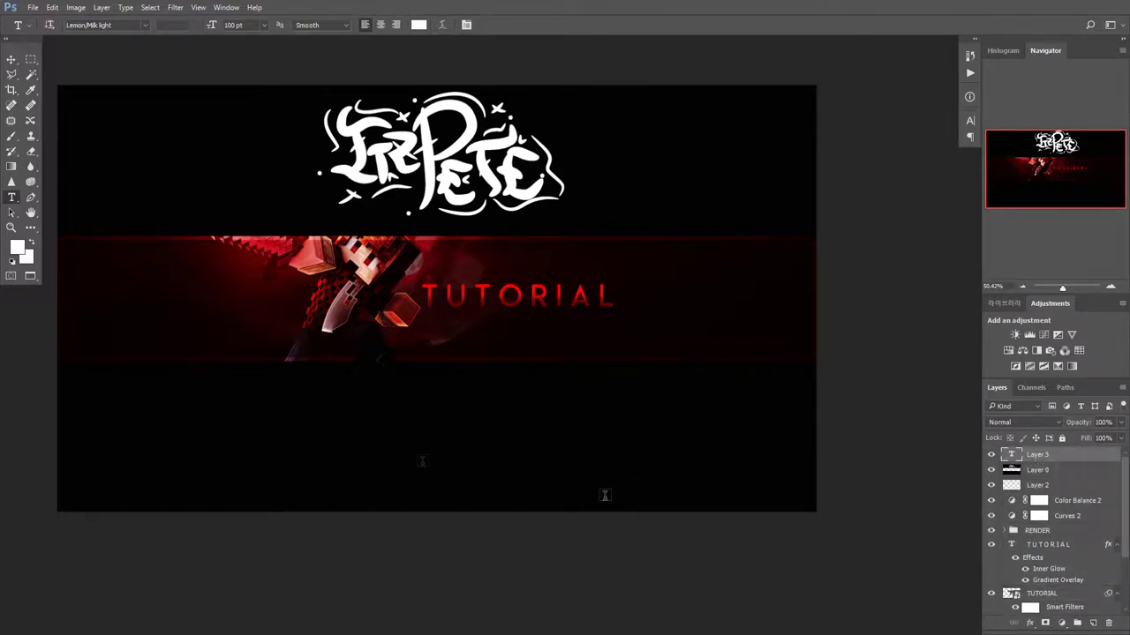
- Add the white text HI GOODBYE below the banner strip and move it near the centre, just under the strip
click(233, 441)
text(HI GO)
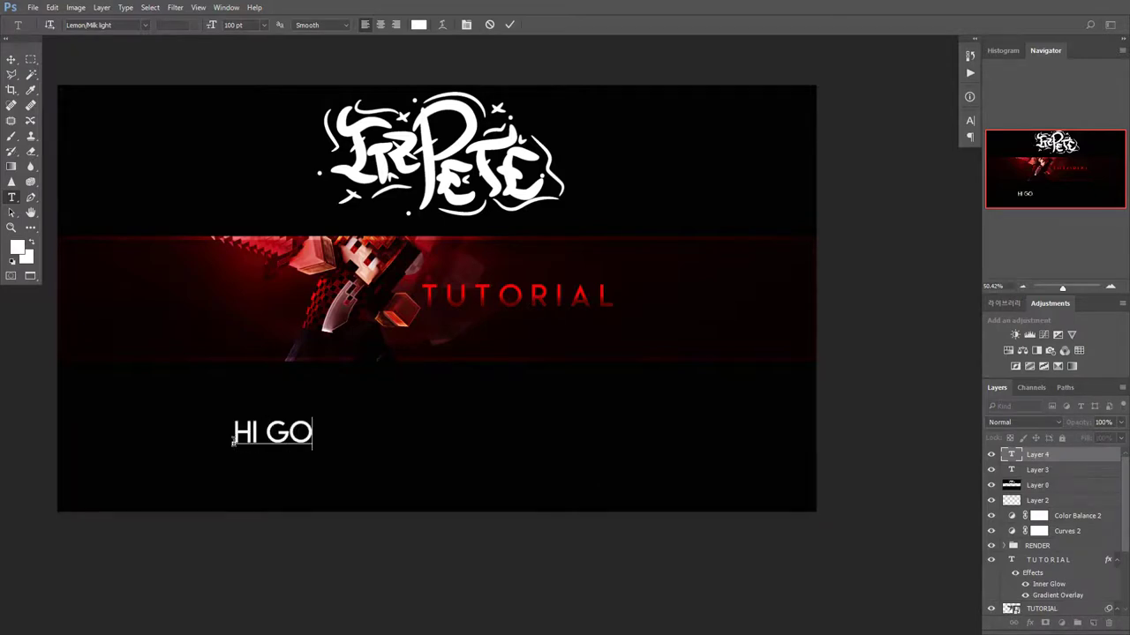
text(ODBYE)
click(509, 24)
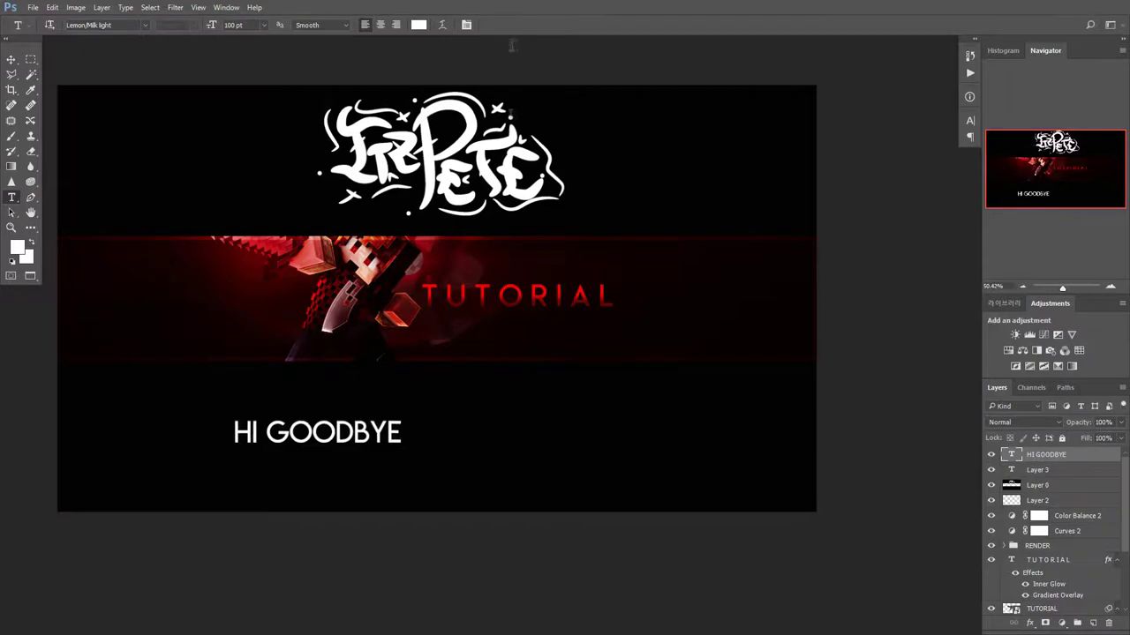
key(ctrl+t)
drag(378, 436, 473, 401)
click(555, 24)
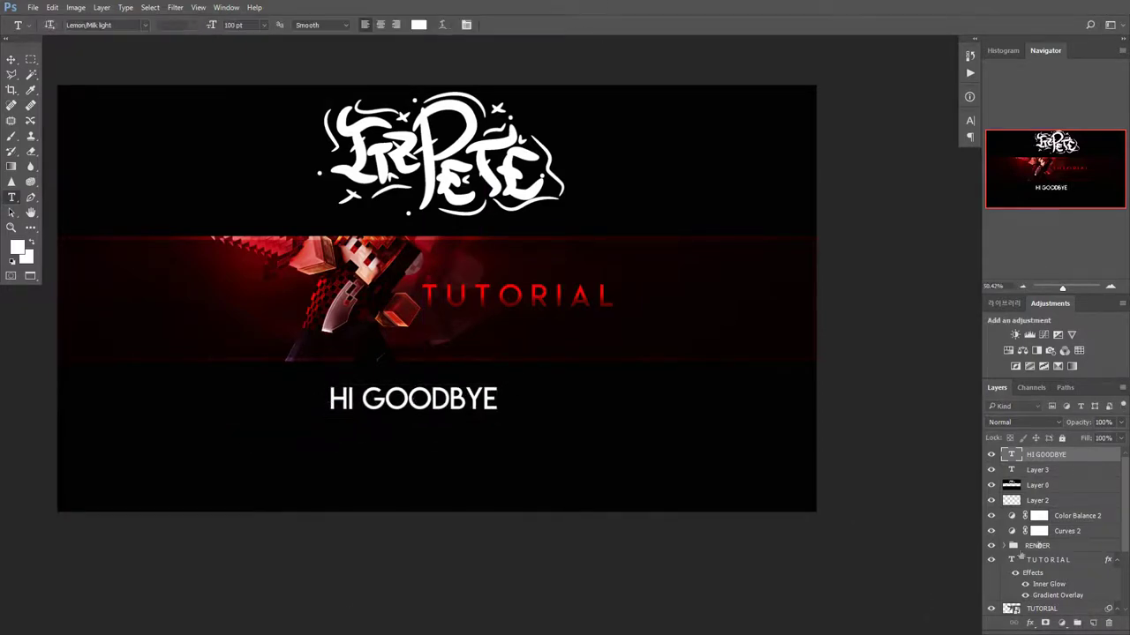
- Delete the unused empty text layer, Layer 3
click(1043, 473)
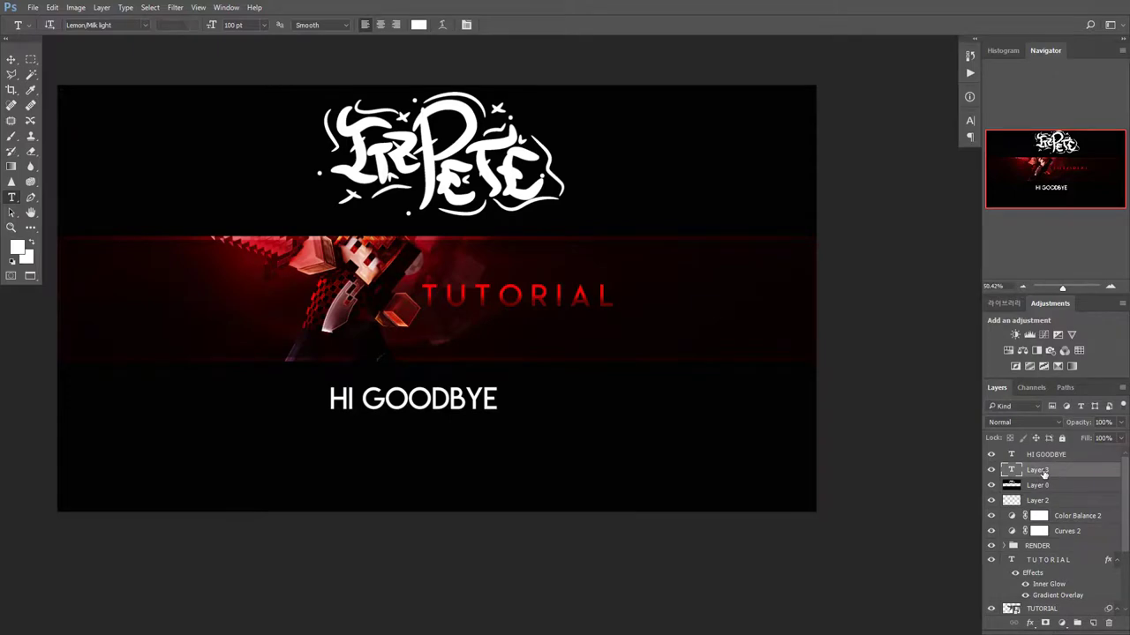
key(Delete)
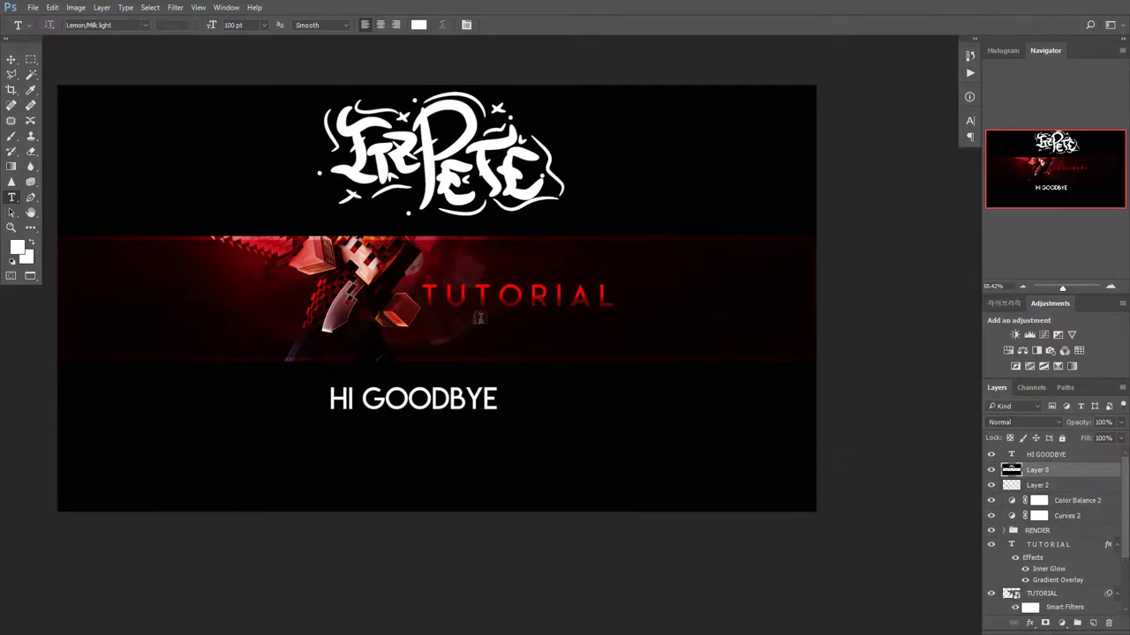
- Examine the whole banner composition at different magnifications and select the HI GOODBYE text layer
scroll(518, 316, down, 2)
scroll(515, 315, up, 2)
alt+scroll(503, 307, down, 1)
alt+scroll(481, 293, up, 1)
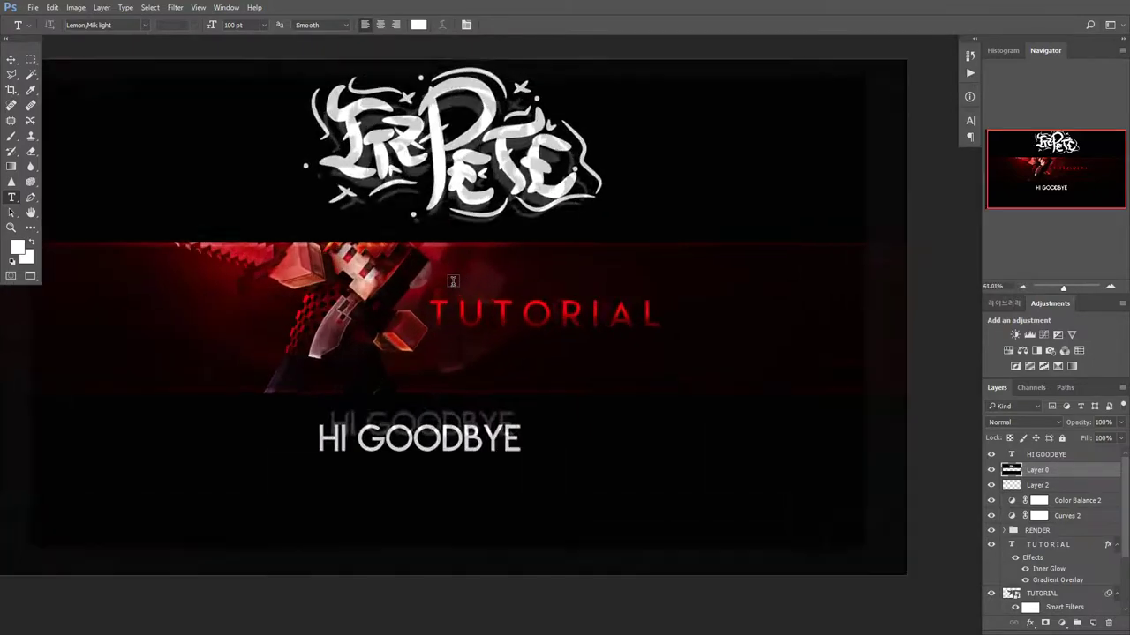
alt+scroll(453, 280, down, 3)
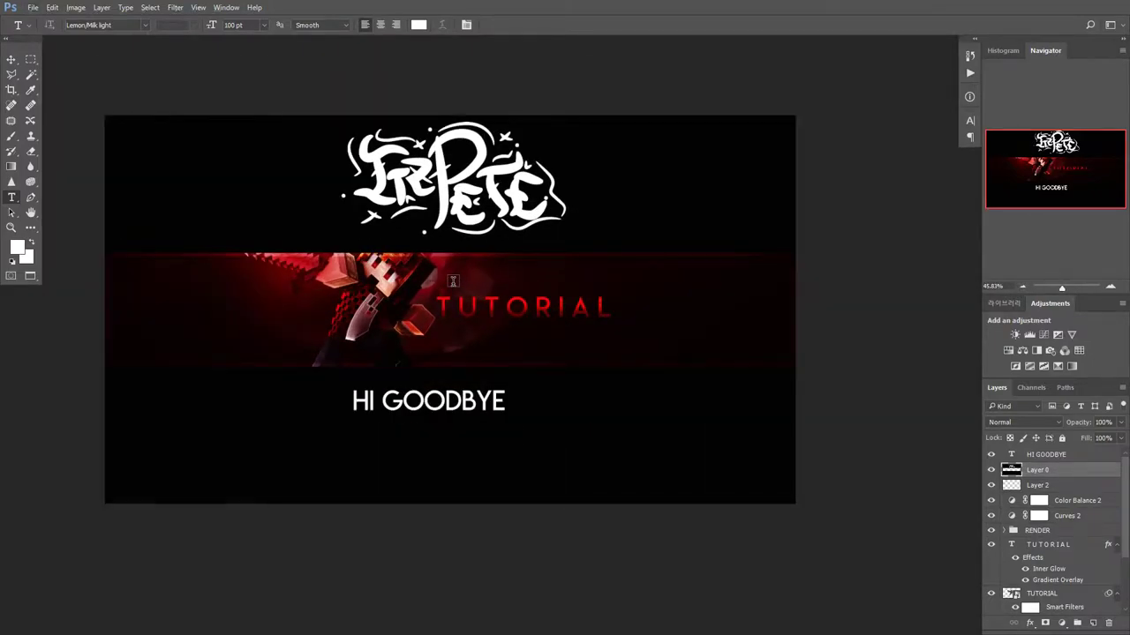
alt+scroll(453, 281, down, 1)
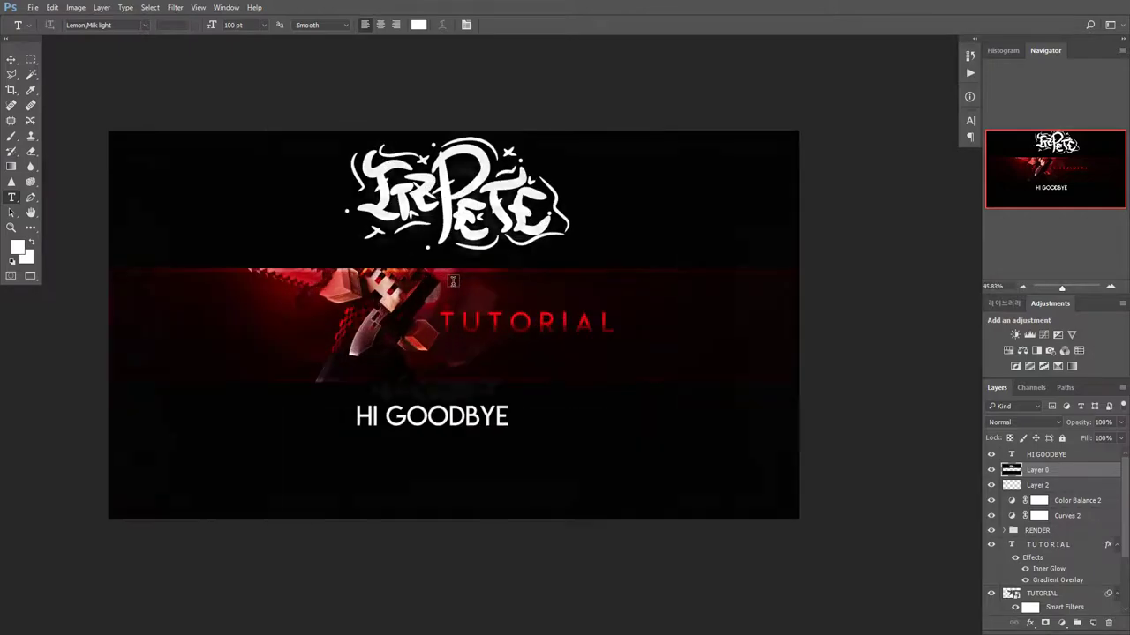
alt+scroll(369, 337, up, 1)
alt+scroll(369, 337, down, 2)
alt+scroll(369, 336, up, 4)
alt+scroll(814, 301, down, 1)
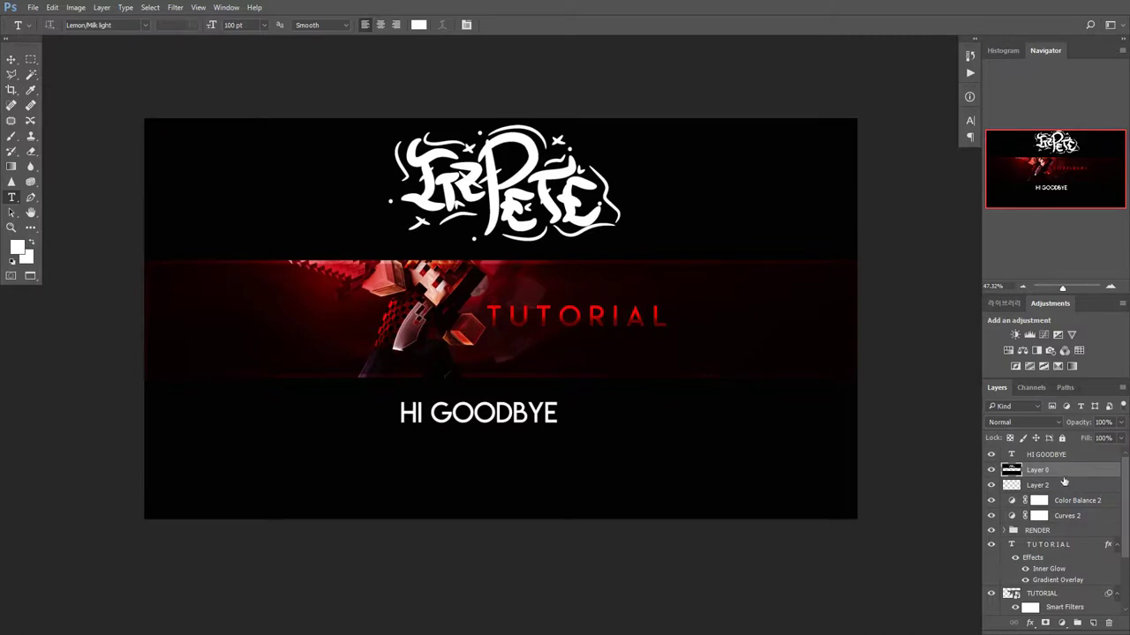
click(1053, 456)
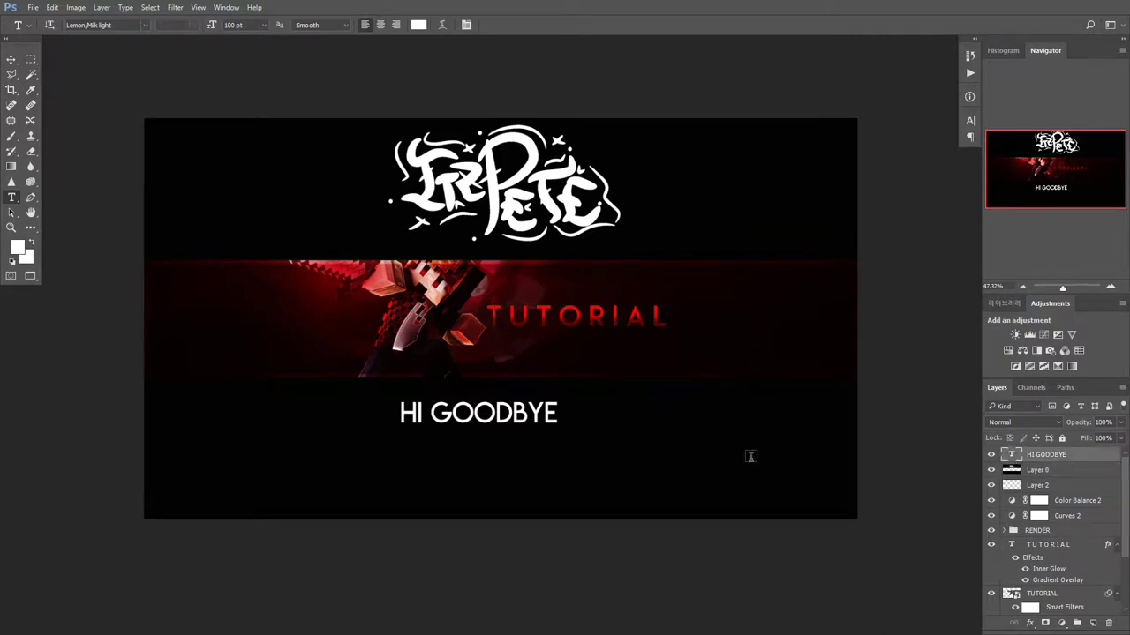
- Save a copy of the banner to the desktop as a PNG named TUTORIAL..., with smallest/slow compression and no interlacing
click(32, 8)
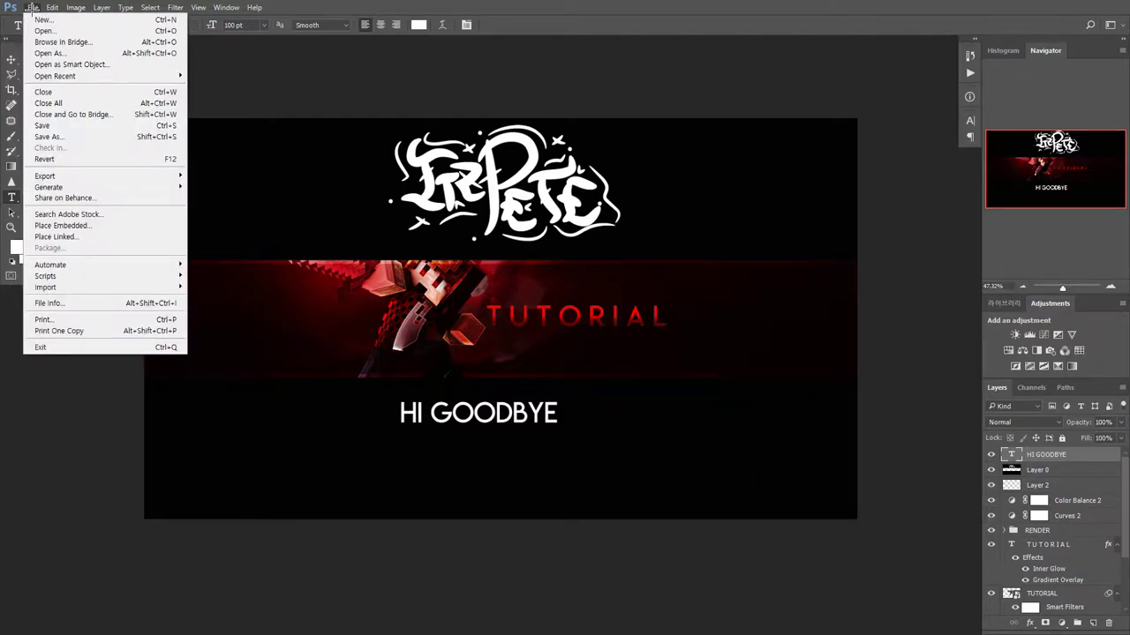
click(74, 137)
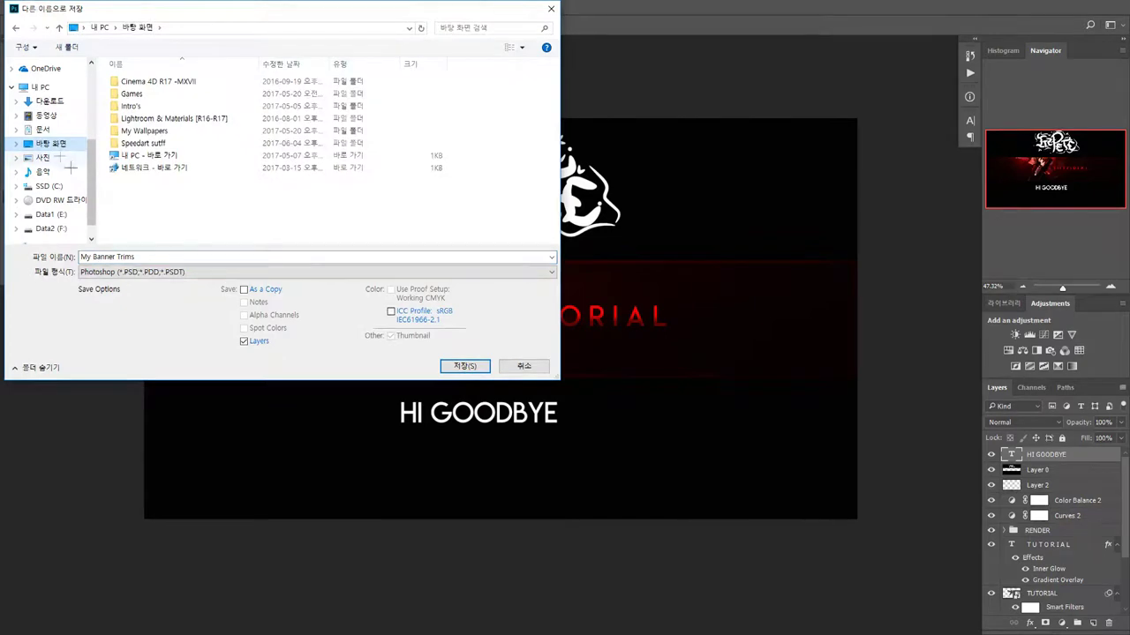
click(234, 257)
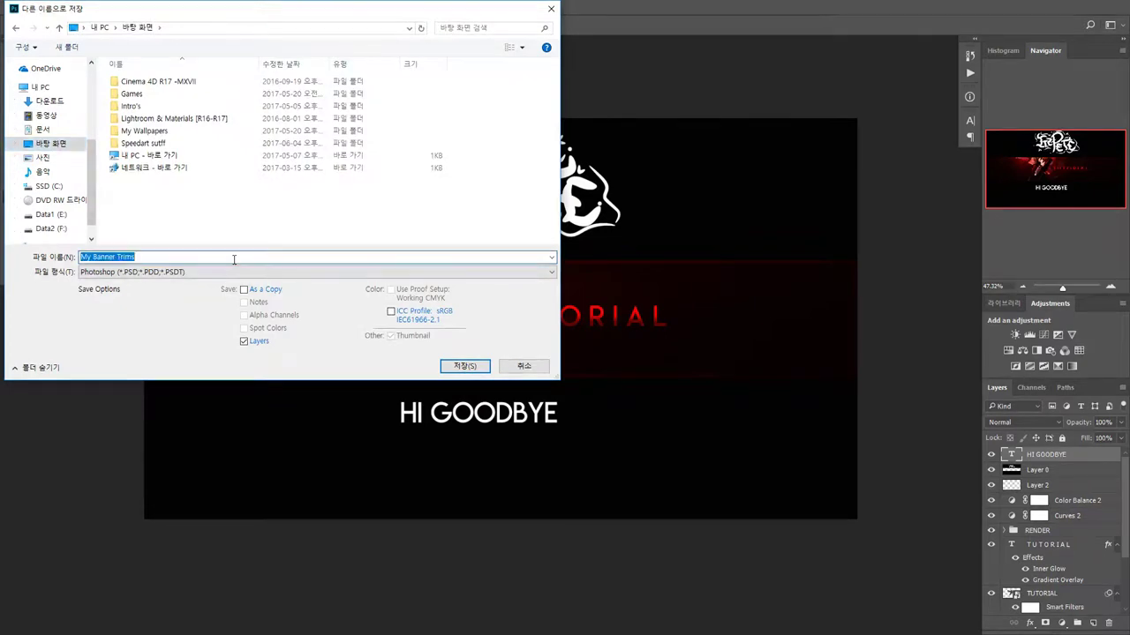
text(TUTOR)
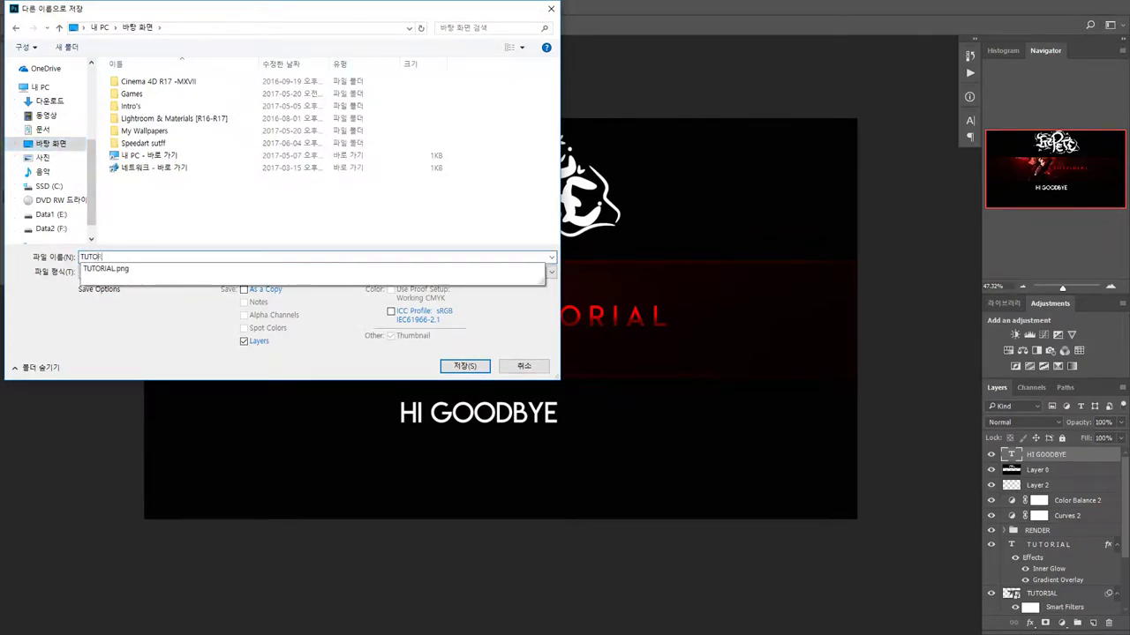
text(IAL_)
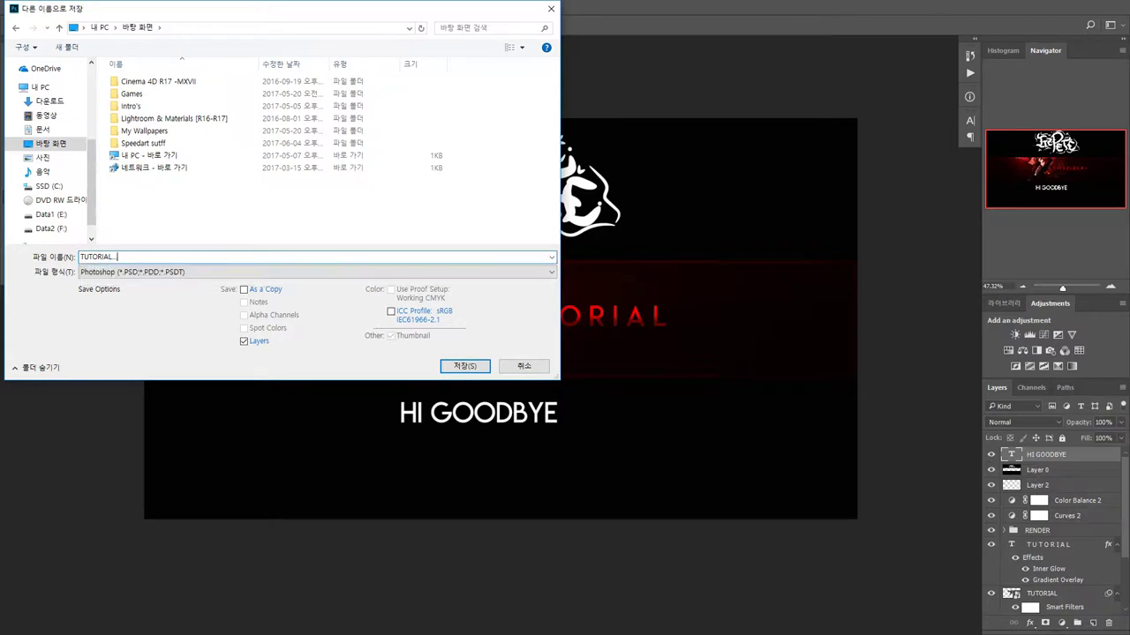
click(164, 272)
click(164, 272)
click(164, 271)
click(106, 424)
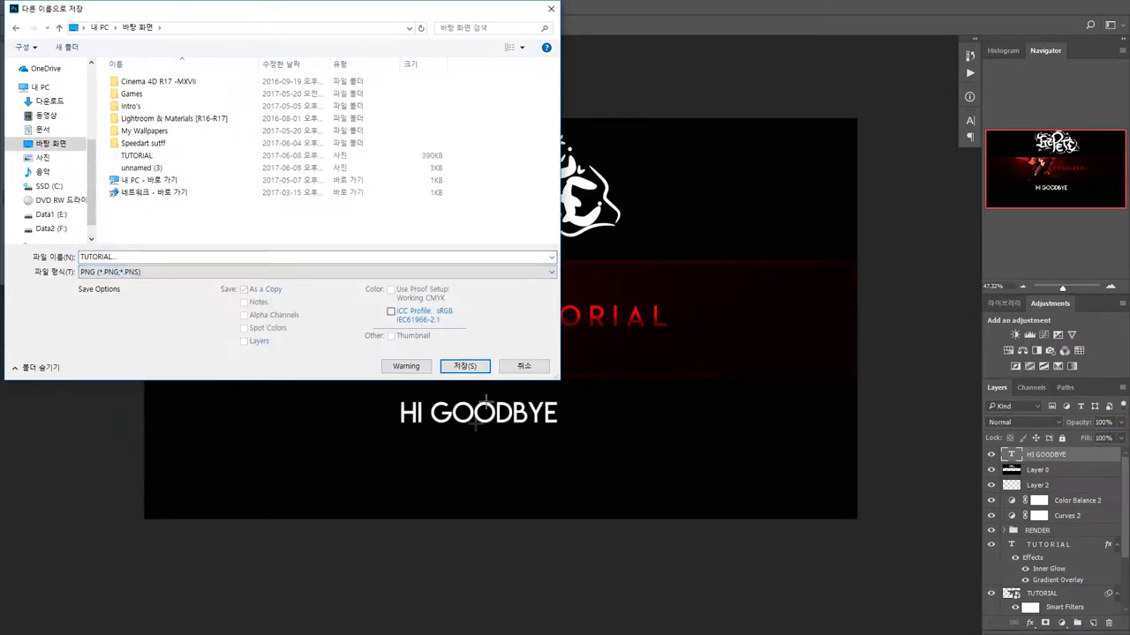
click(466, 366)
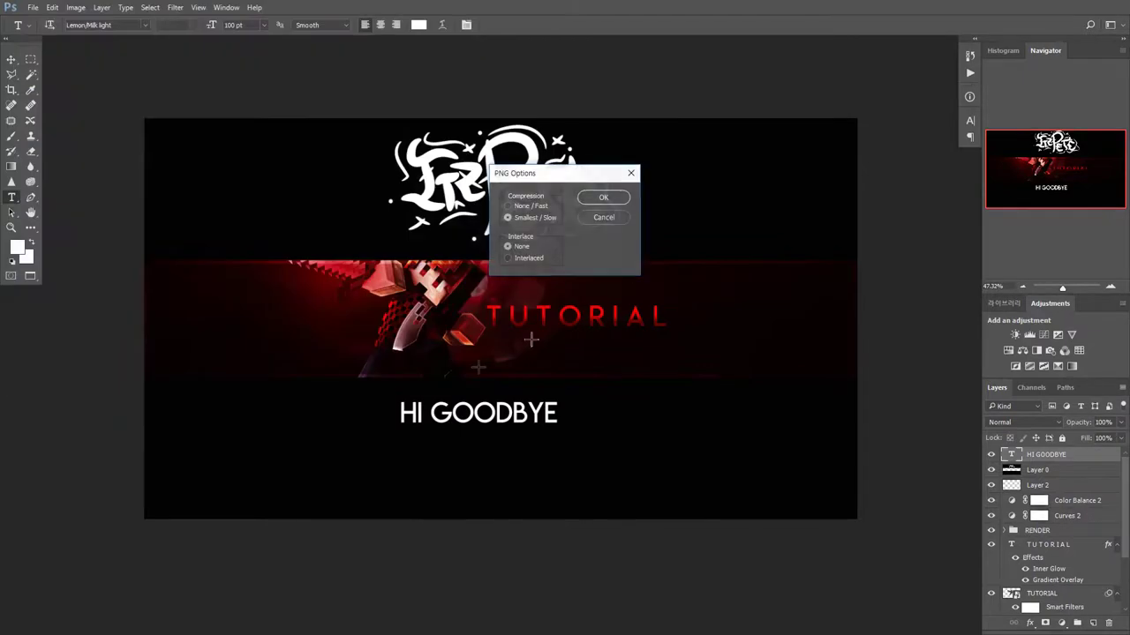
click(604, 199)
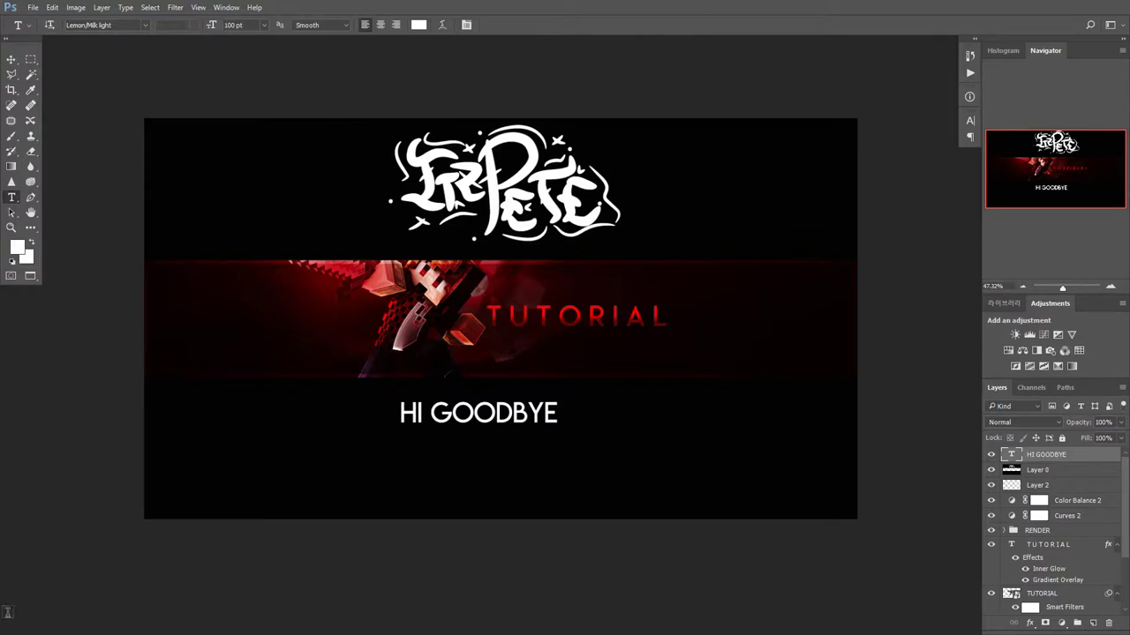
- Quit Photoshop without saving the changes to the layered banner document
key(ctrl+q)
click(565, 235)
click(563, 236)
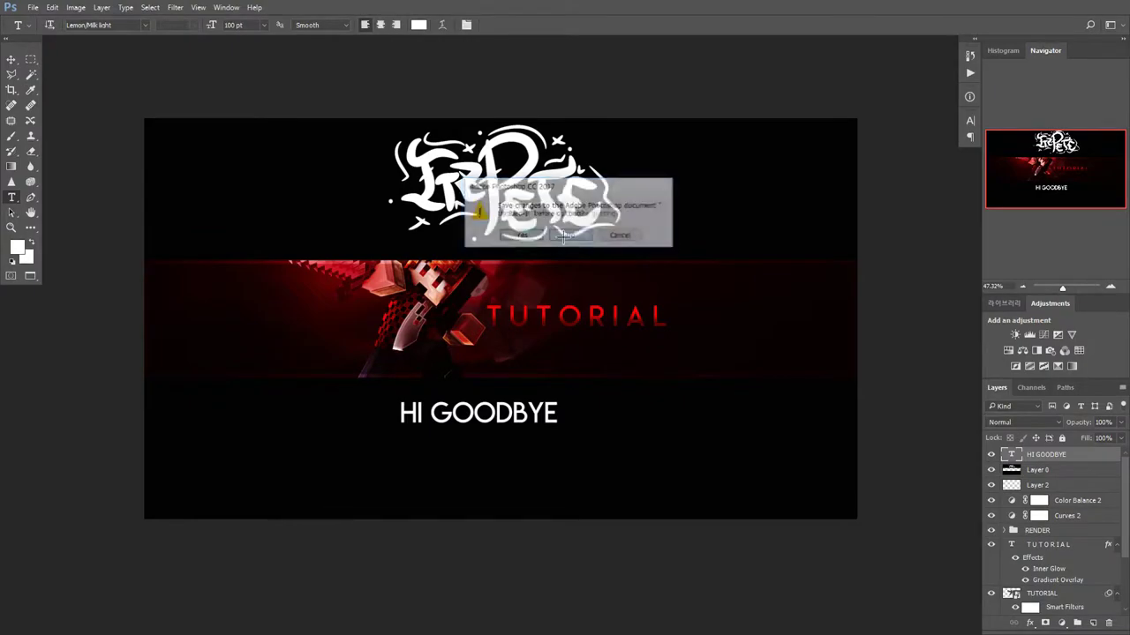
click(565, 237)
- Move the exported banner image to the open area of the desktop, view it in the photo viewer, and close the viewer
drag(111, 201, 422, 275)
double_click(420, 272)
click(1109, 10)
drag(292, 270, 380, 266)
click(369, 327)
drag(603, 311, 468, 254)
- Discard the leftover desktop item into the Recycle Bin and empty the bin
drag(113, 148, 21, 318)
right_click(21, 319)
click(54, 338)
click(600, 350)
- Reopen the exported TUTORIAL... image to examine the finished banner, and close the photo viewer
double_click(415, 264)
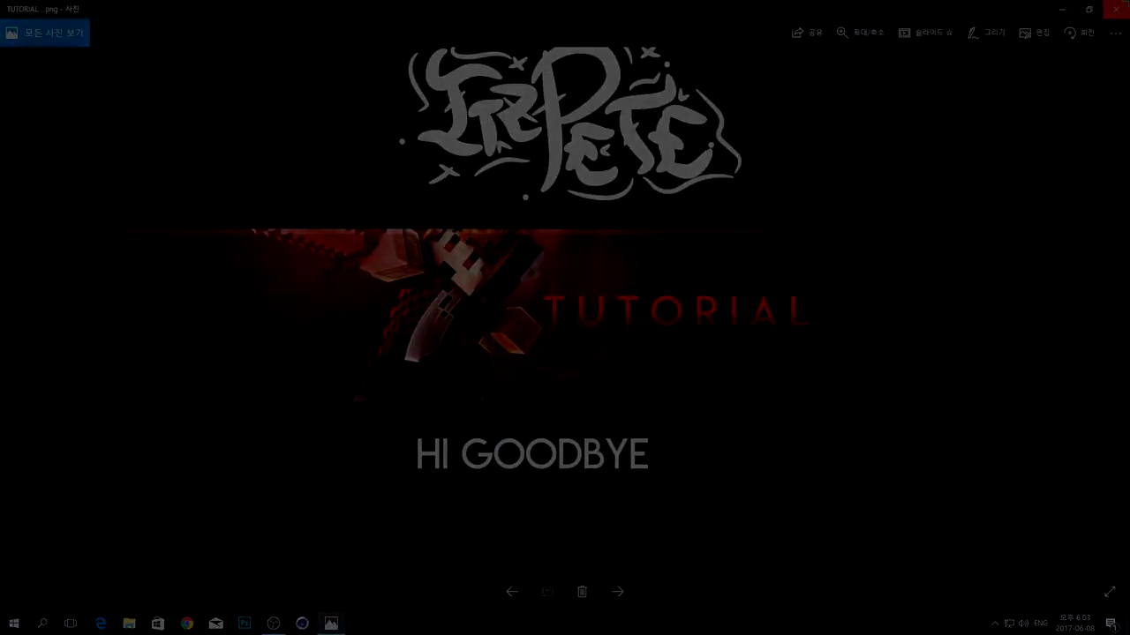
click(1116, 8)
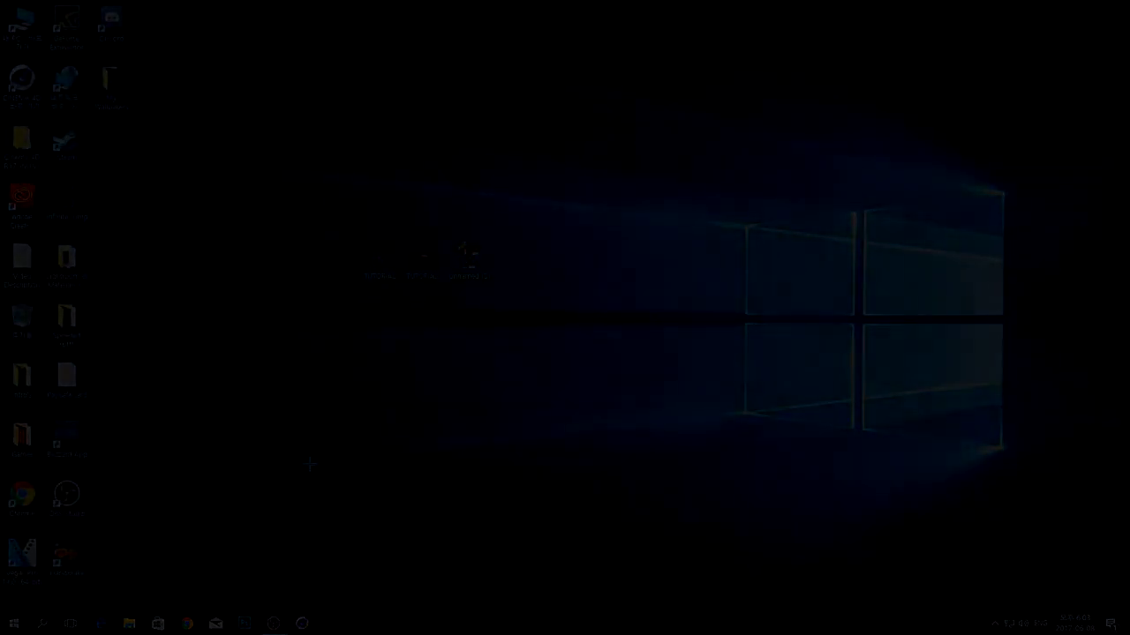